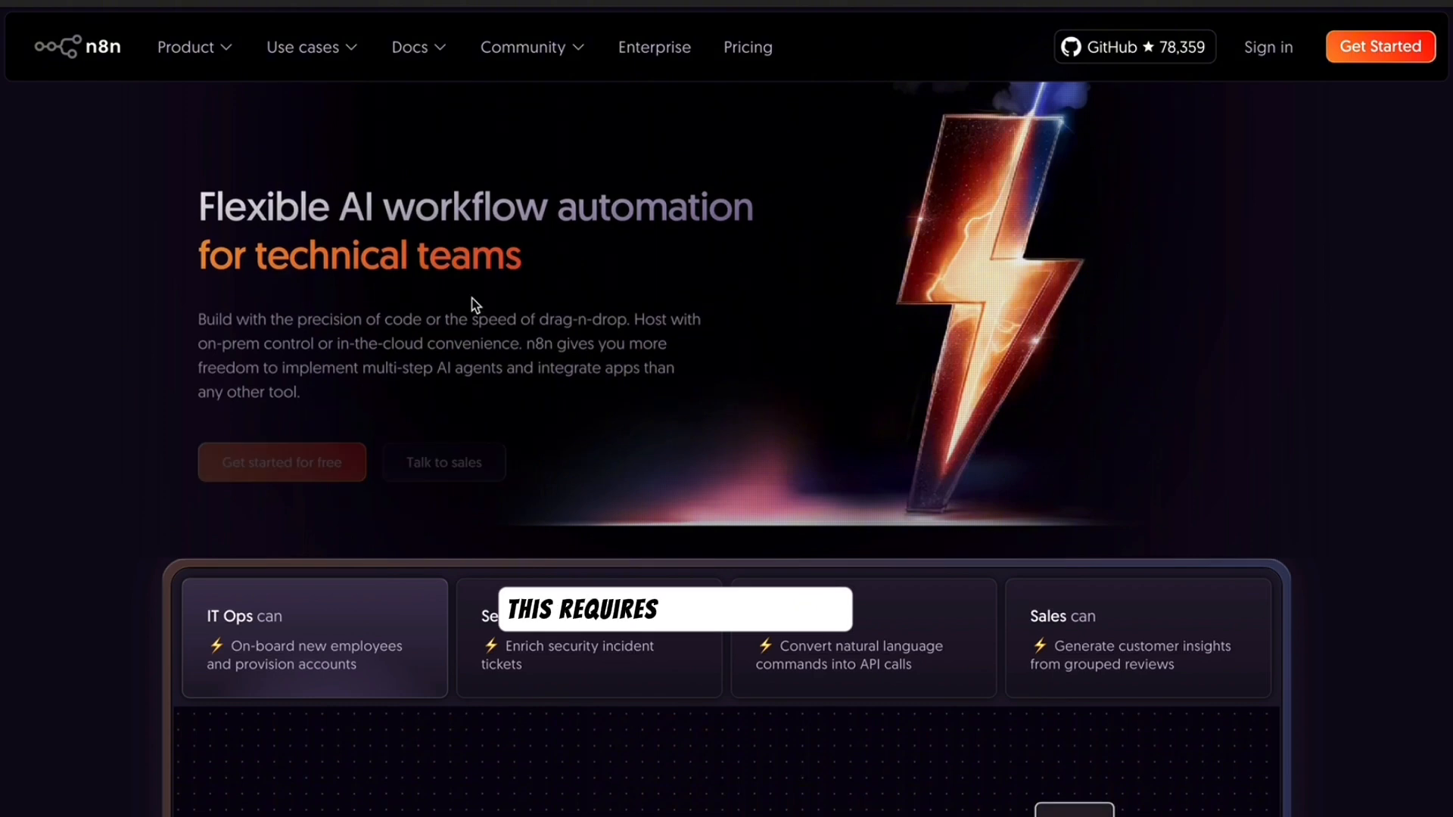
- On the n8n cloud sign-up form, enter the full name and the saved company e-mail in both e-mail fields
{"action": "scroll", "coordinate": [474, 301], "scroll_direction": "down", "scroll_amount": 2}
{"action": "scroll", "coordinate": [474, 306], "scroll_direction": "up", "scroll_amount": 1}
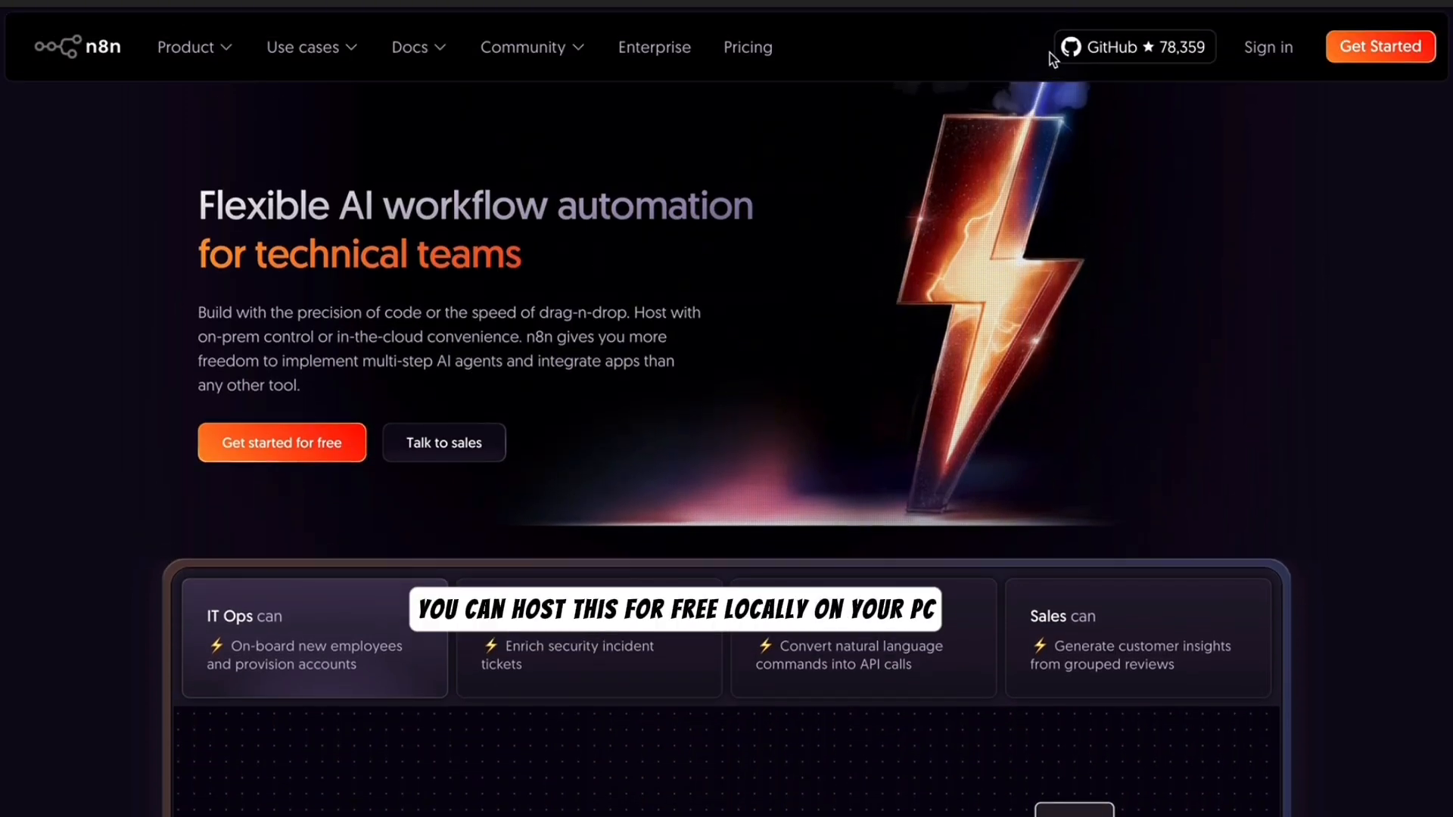
{"action": "left_click", "coordinate": [1381, 47]}
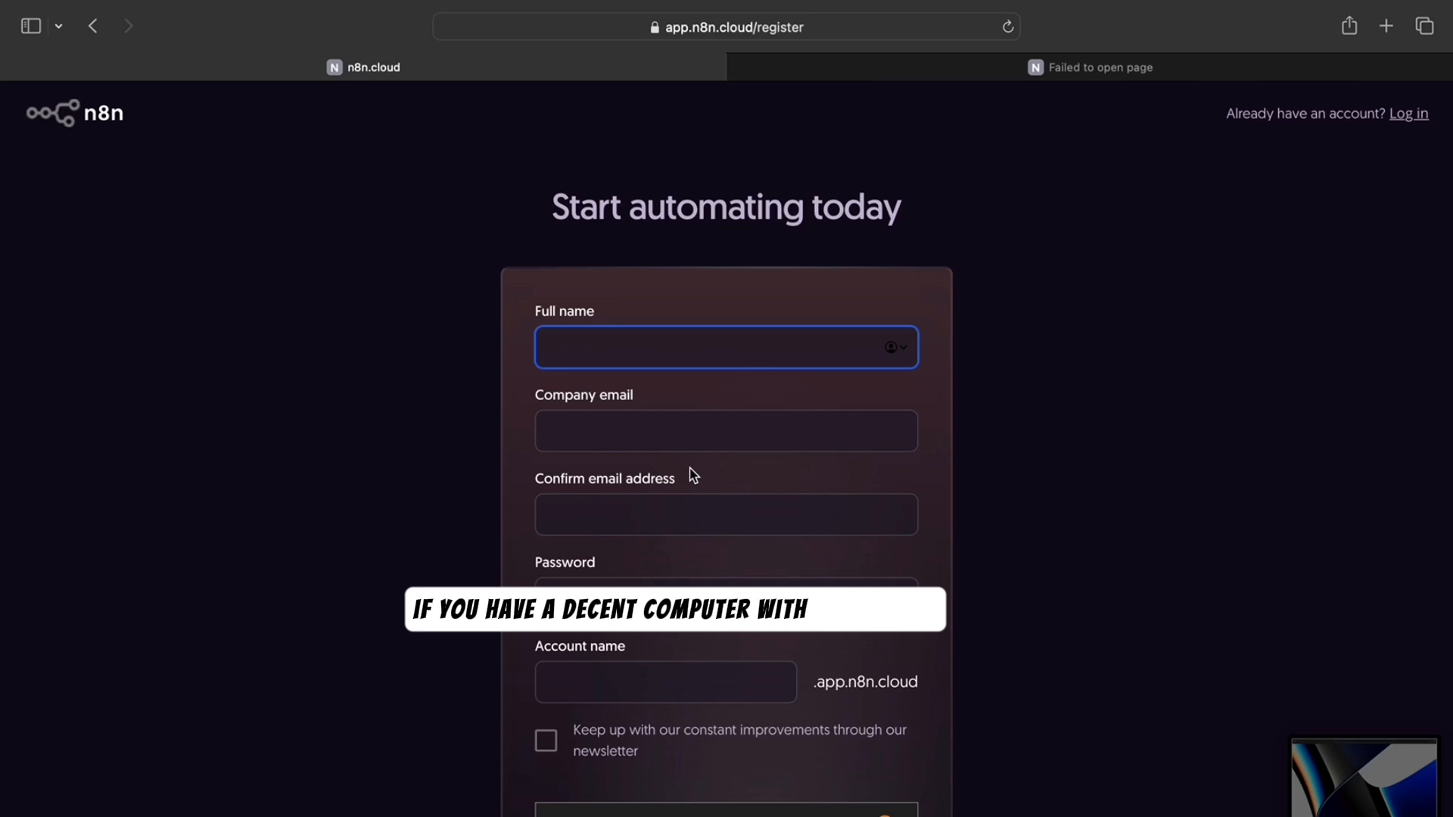
{"action": "type", "text": "h"}
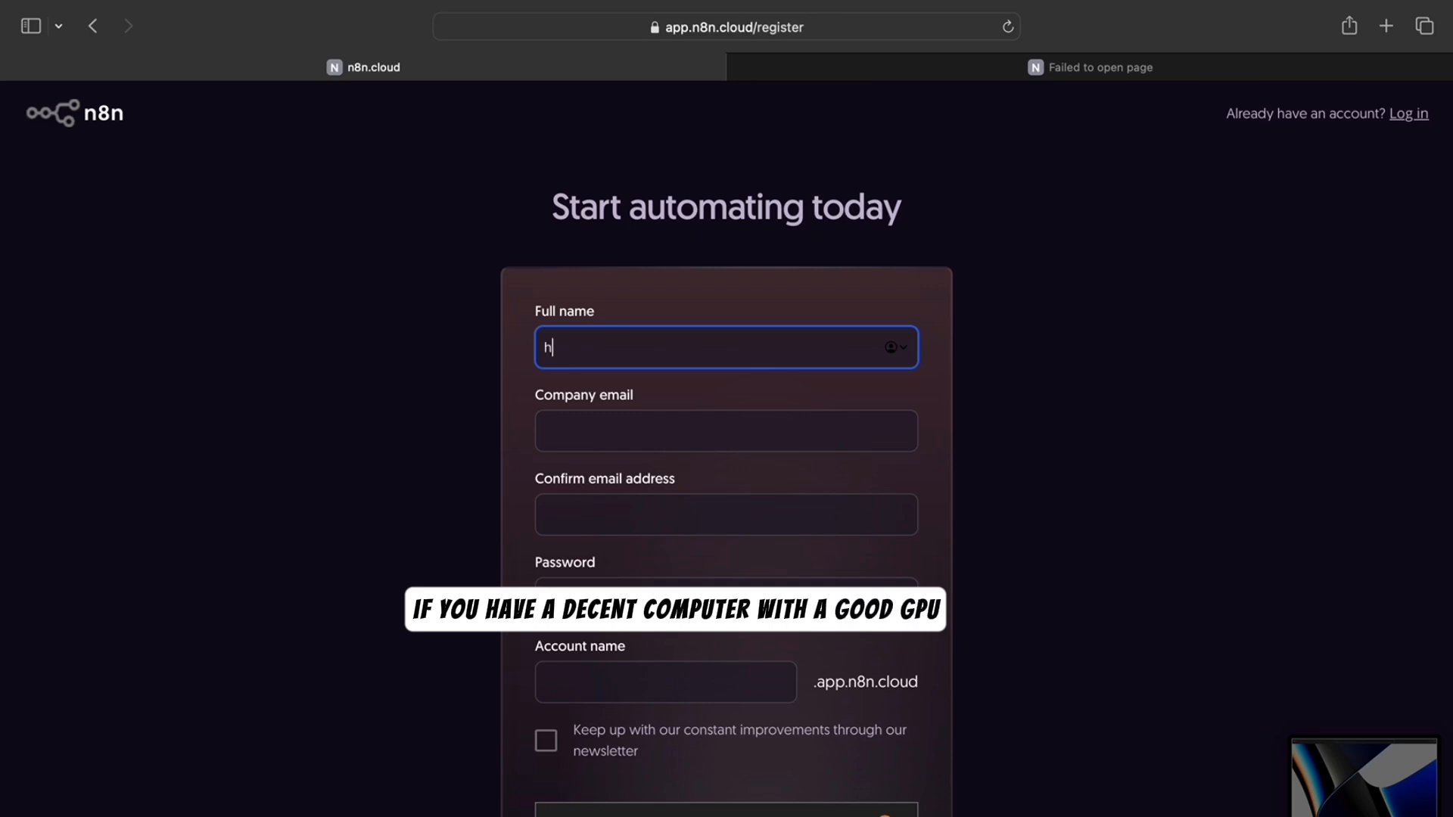
{"action": "type", "text": "ecto"}
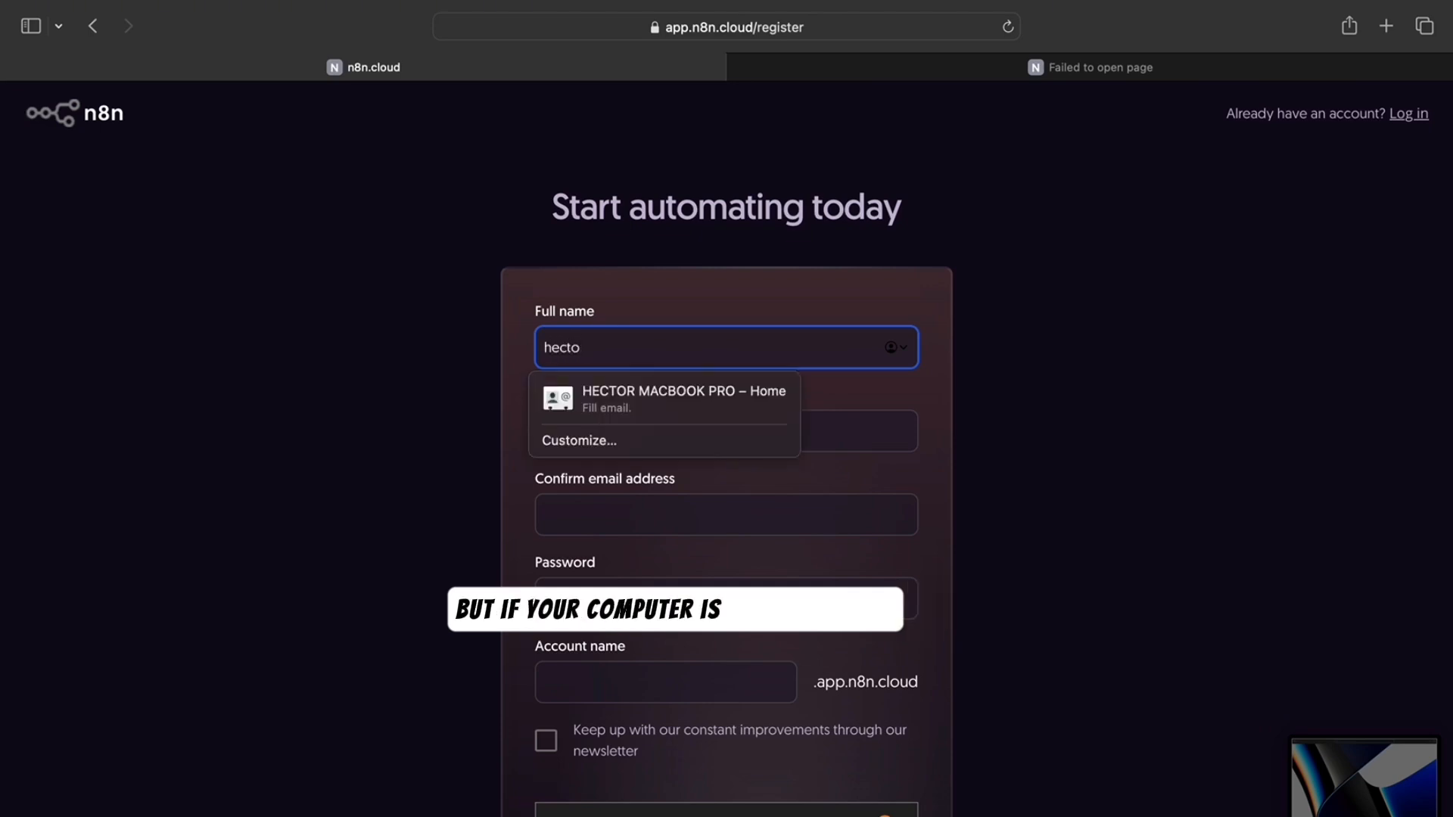
{"action": "type", "text": "r"}
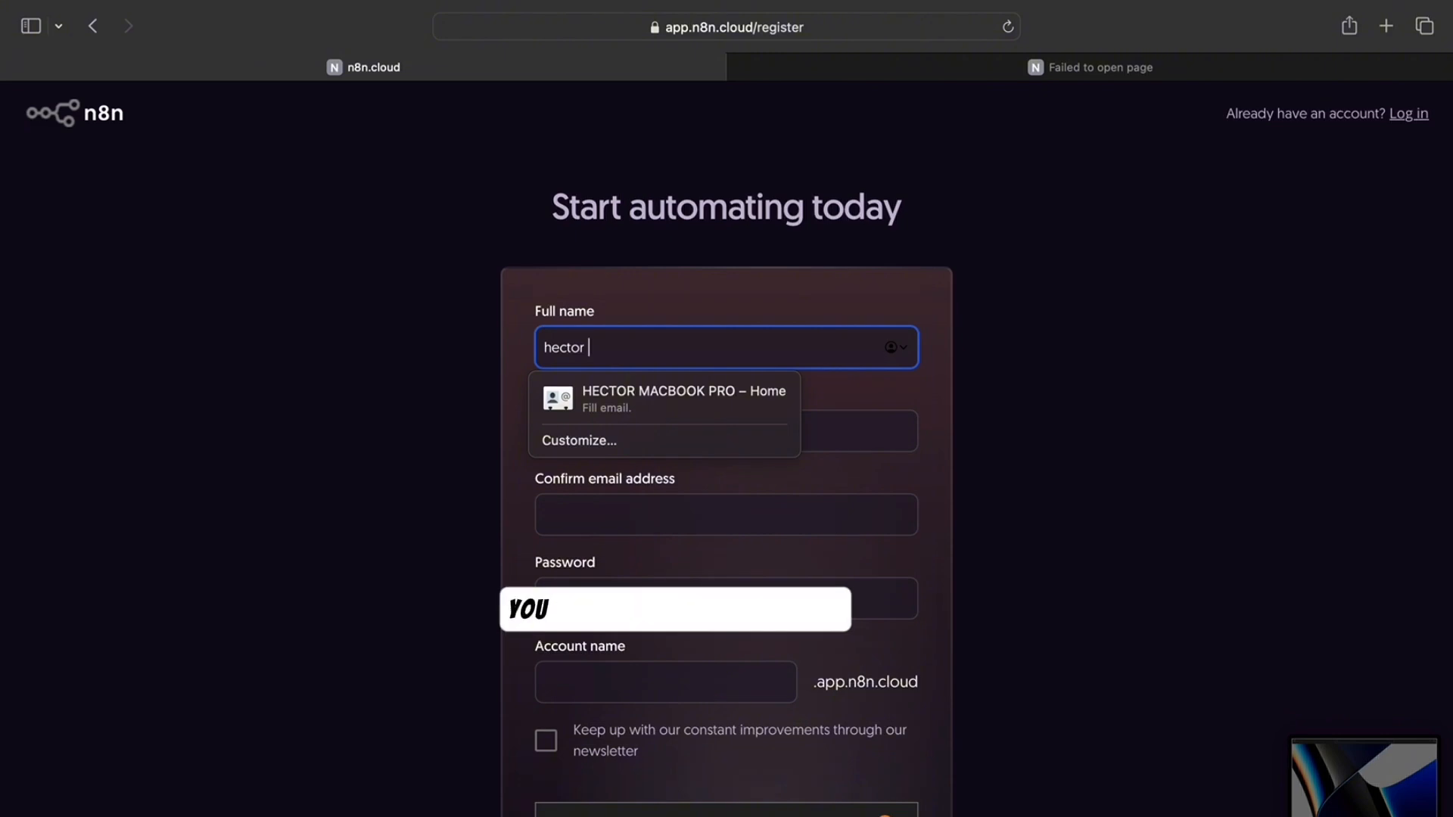
{"action": "left_click", "coordinate": [850, 442]}
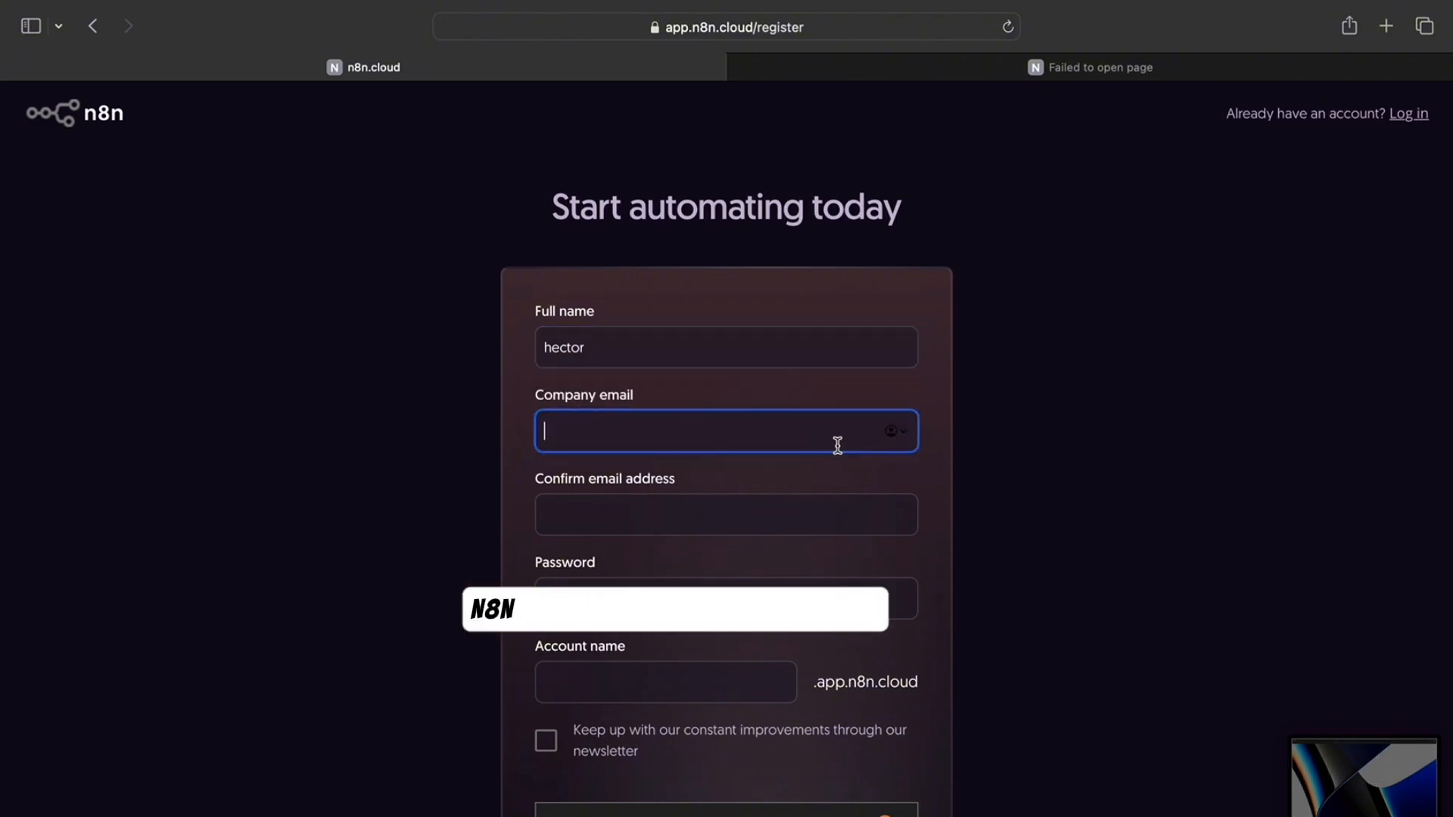
{"action": "type", "text": "hec"}
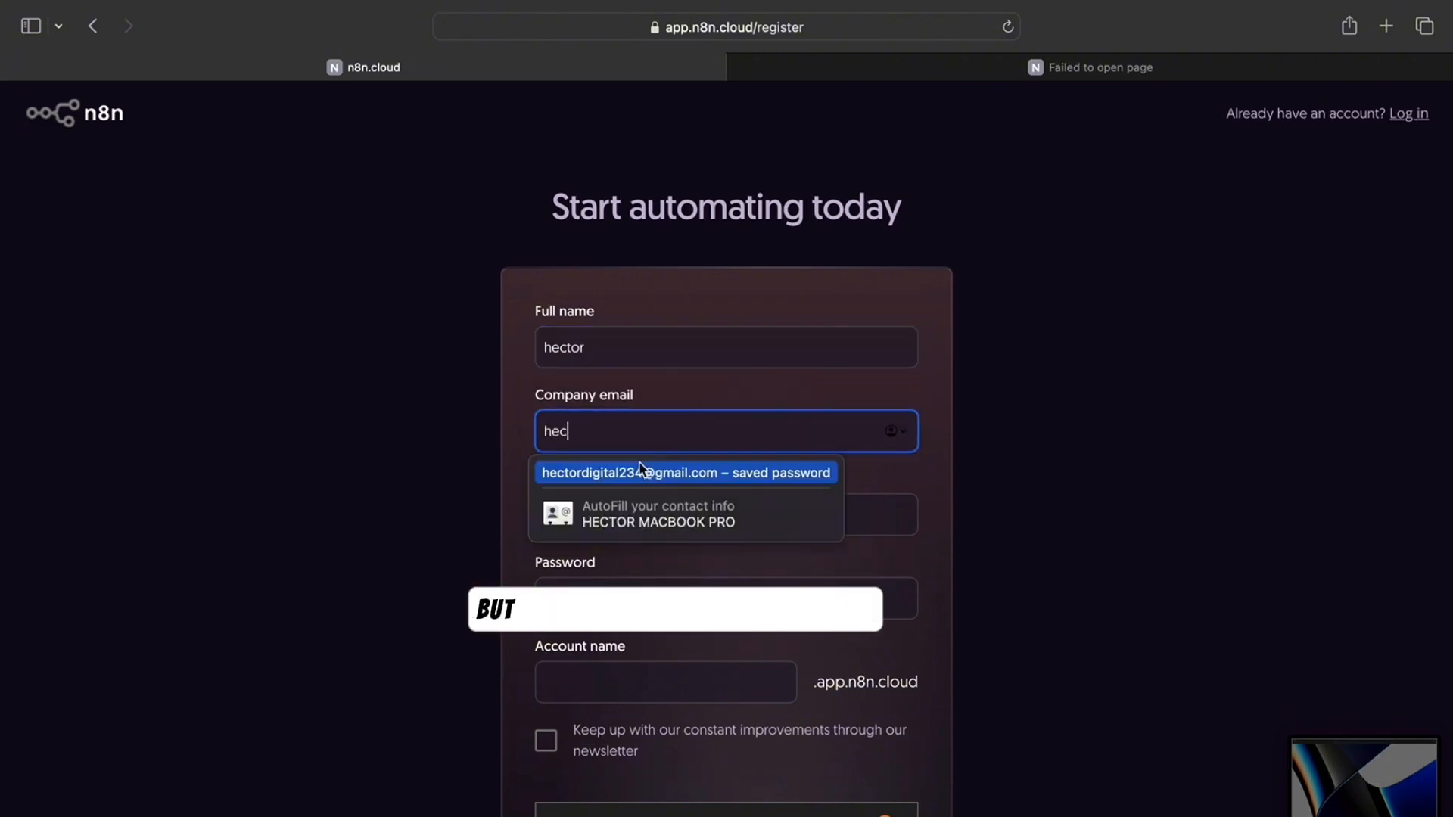
{"action": "left_click", "coordinate": [640, 468]}
{"action": "left_click", "coordinate": [636, 523]}
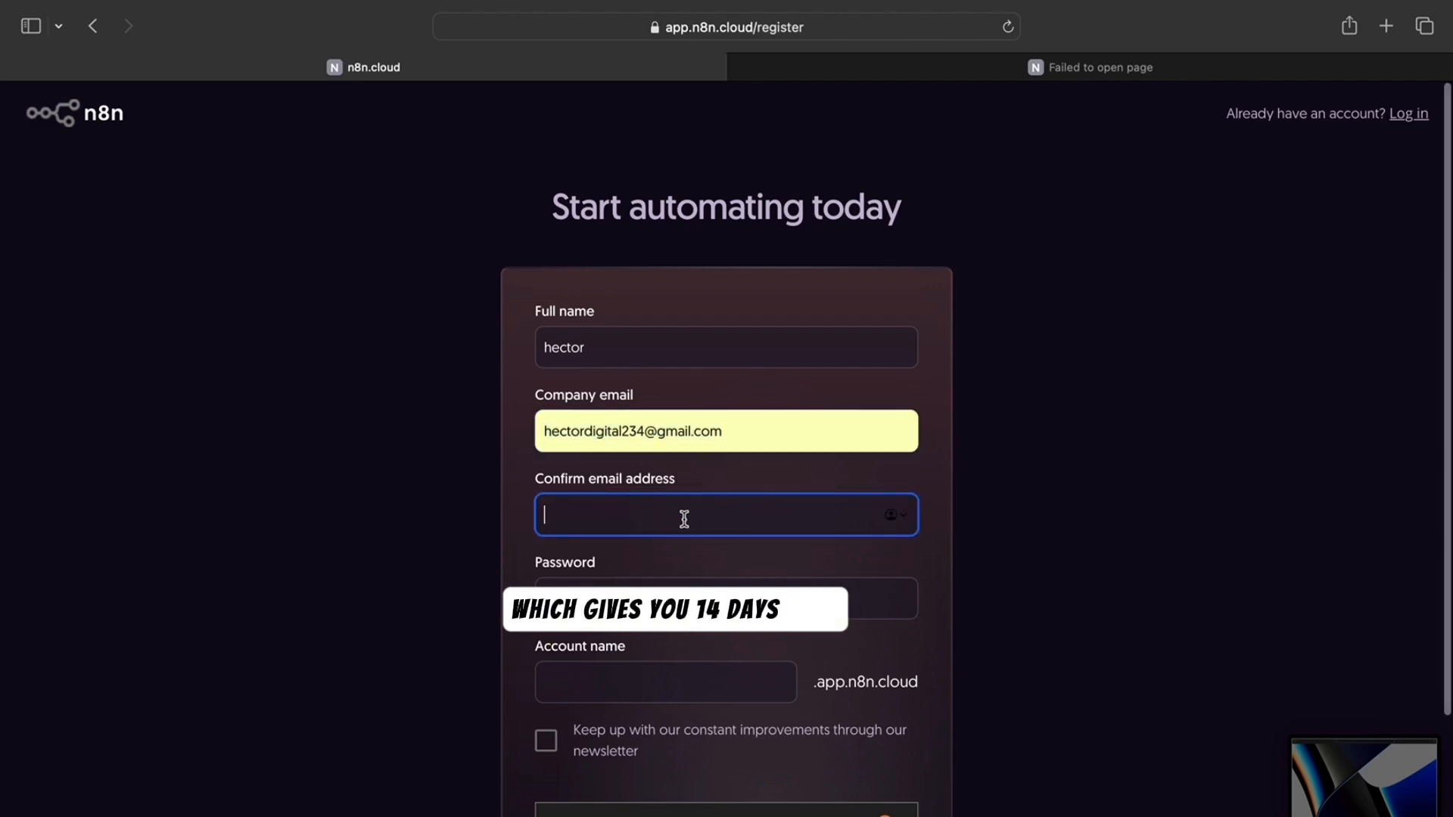
{"action": "type", "text": "hec"}
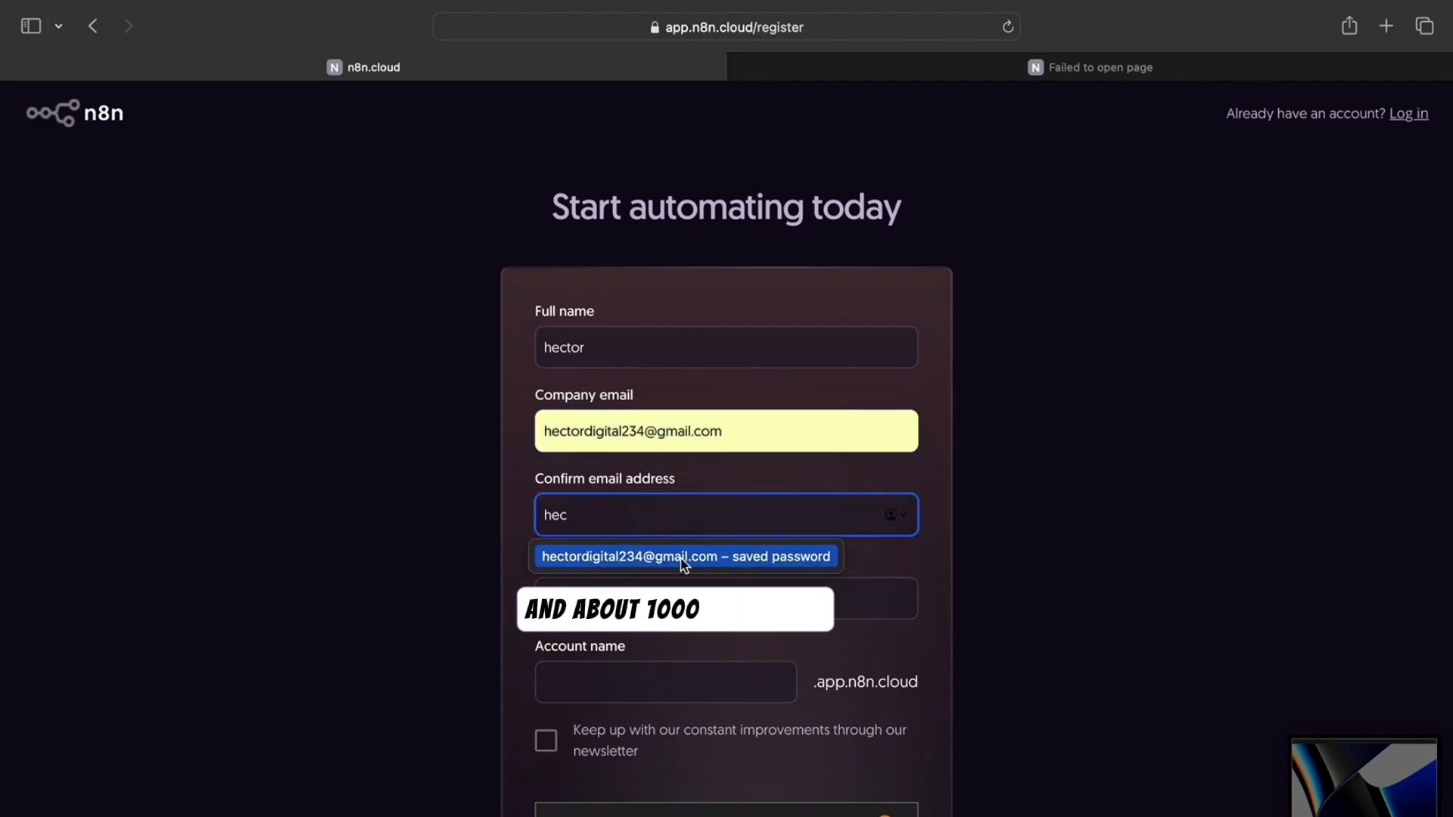
{"action": "left_click", "coordinate": [661, 577]}
- Accept a generated strong password, enter the account name, opt into the newsletter and start the 14-day trial
{"action": "left_click", "coordinate": [638, 594]}
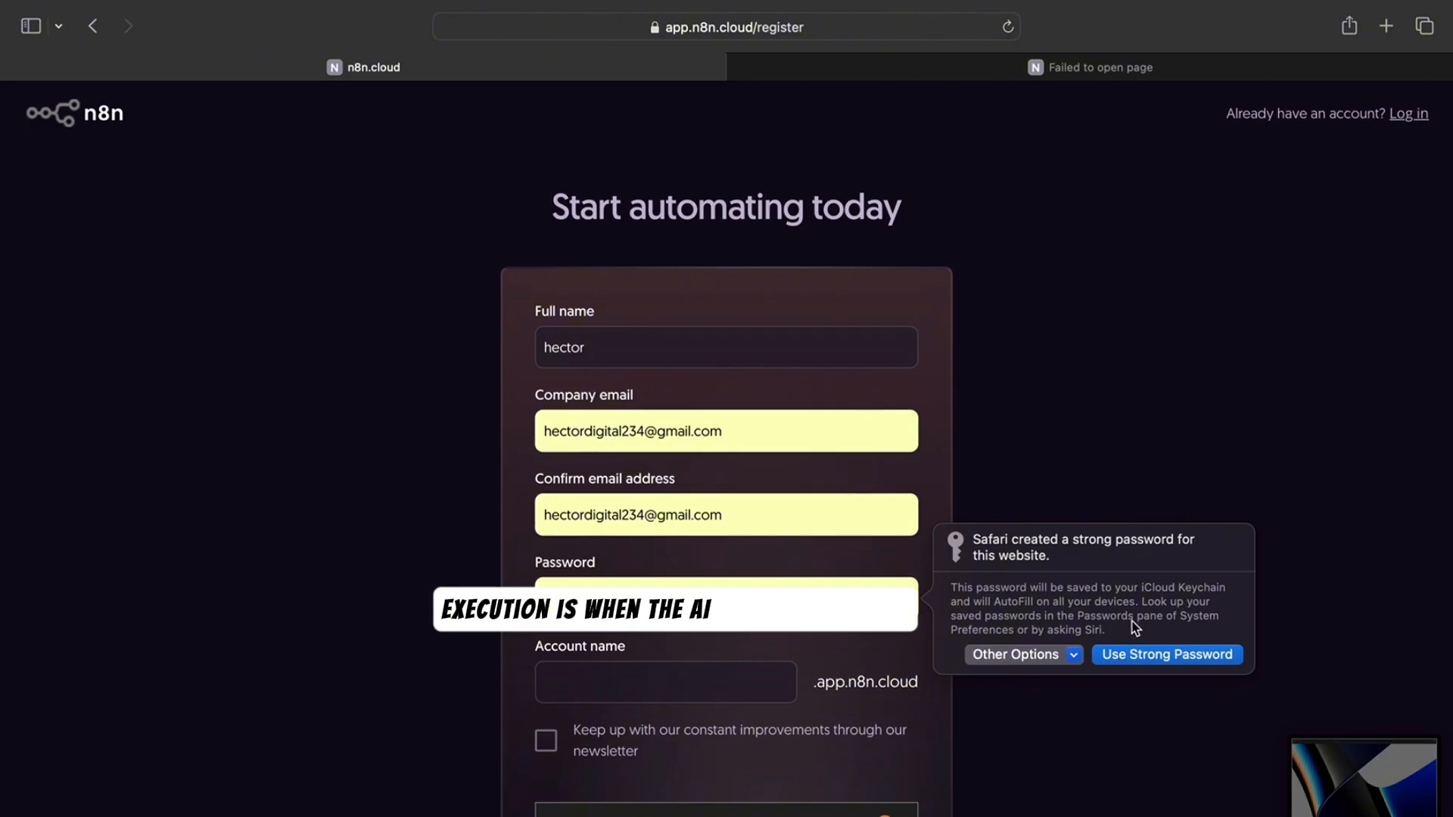
{"action": "left_click", "coordinate": [1134, 657]}
{"action": "left_click", "coordinate": [707, 671]}
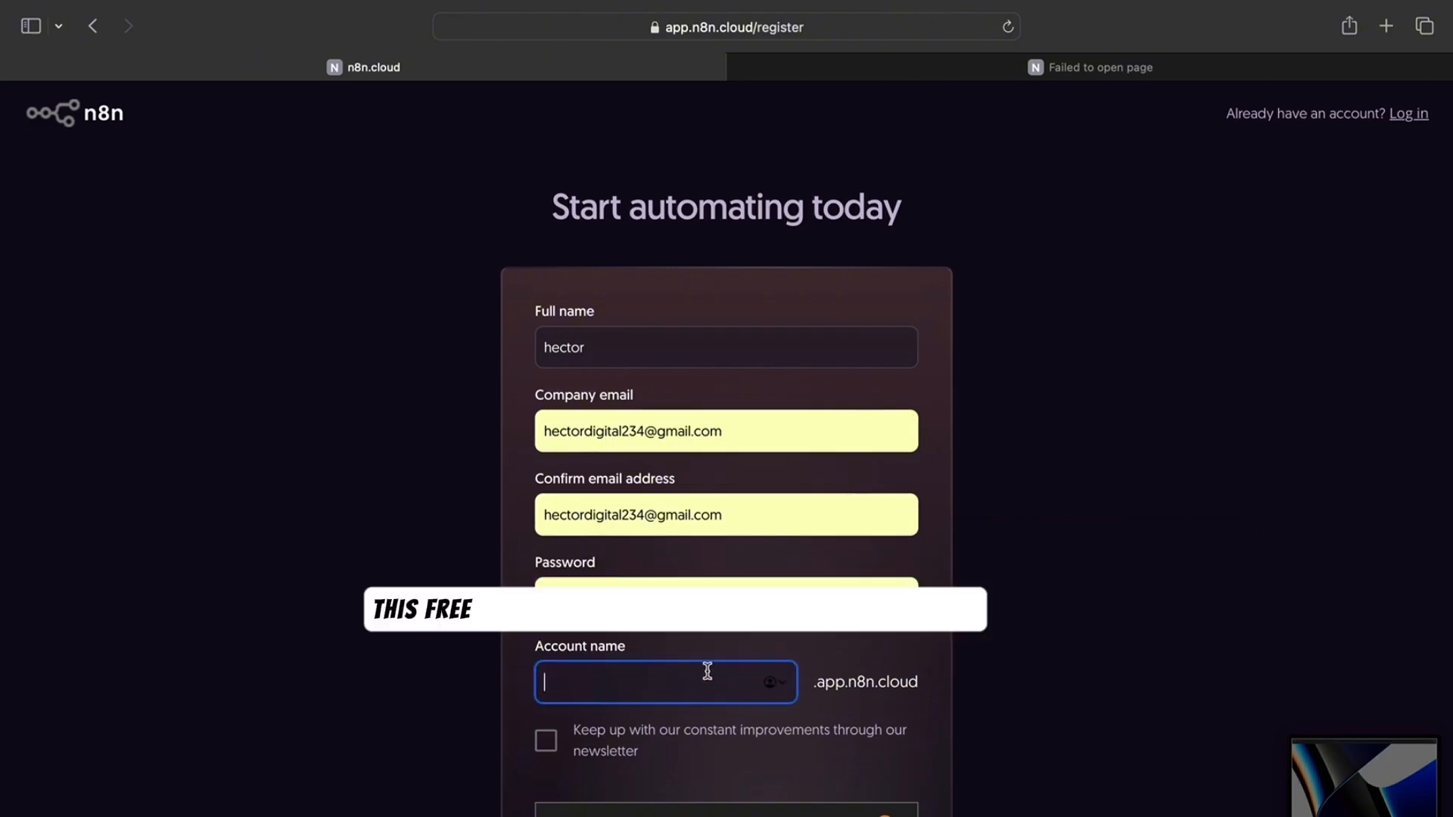
{"action": "type", "text": "hecto"}
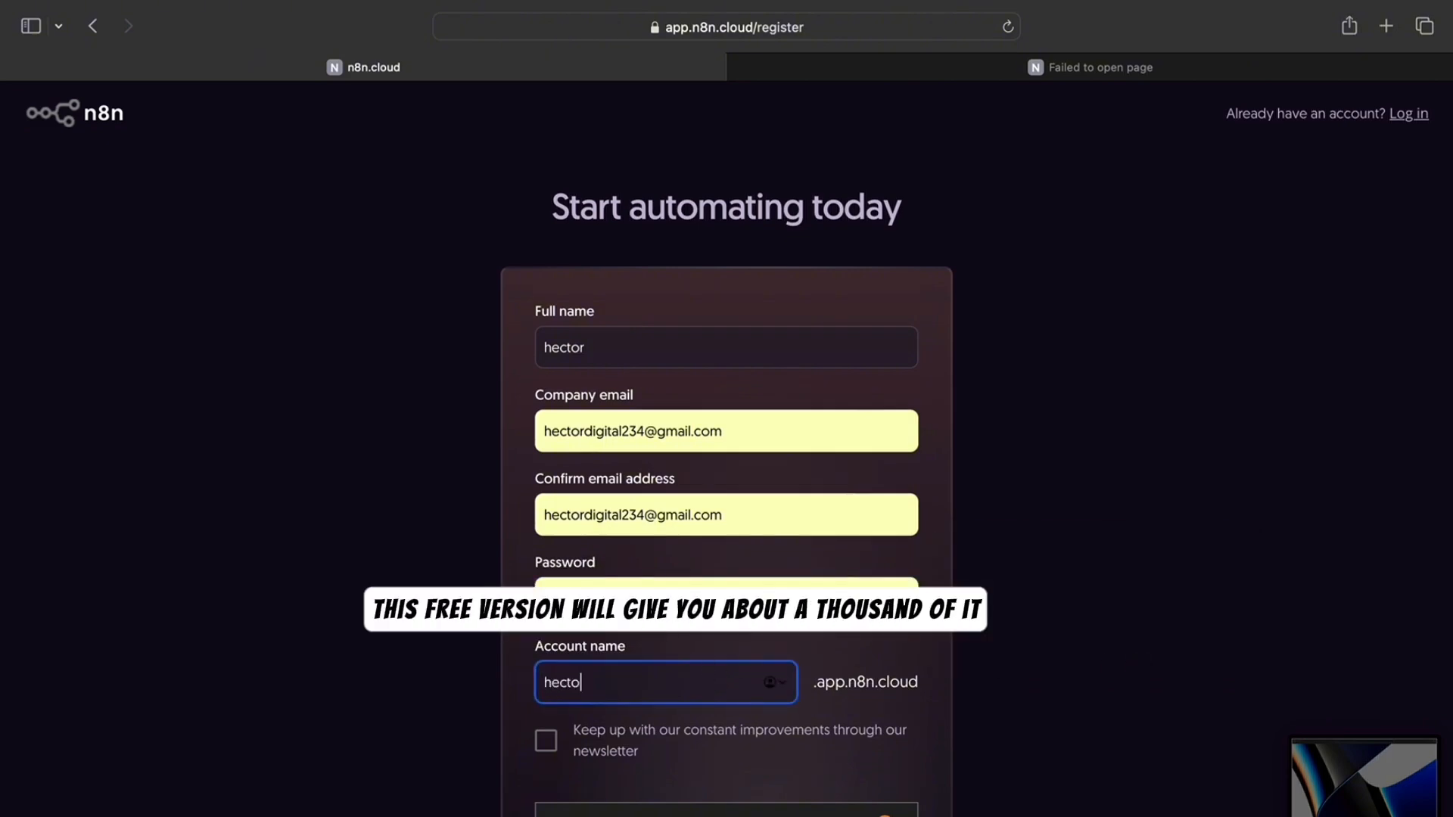
{"action": "type", "text": "r234"}
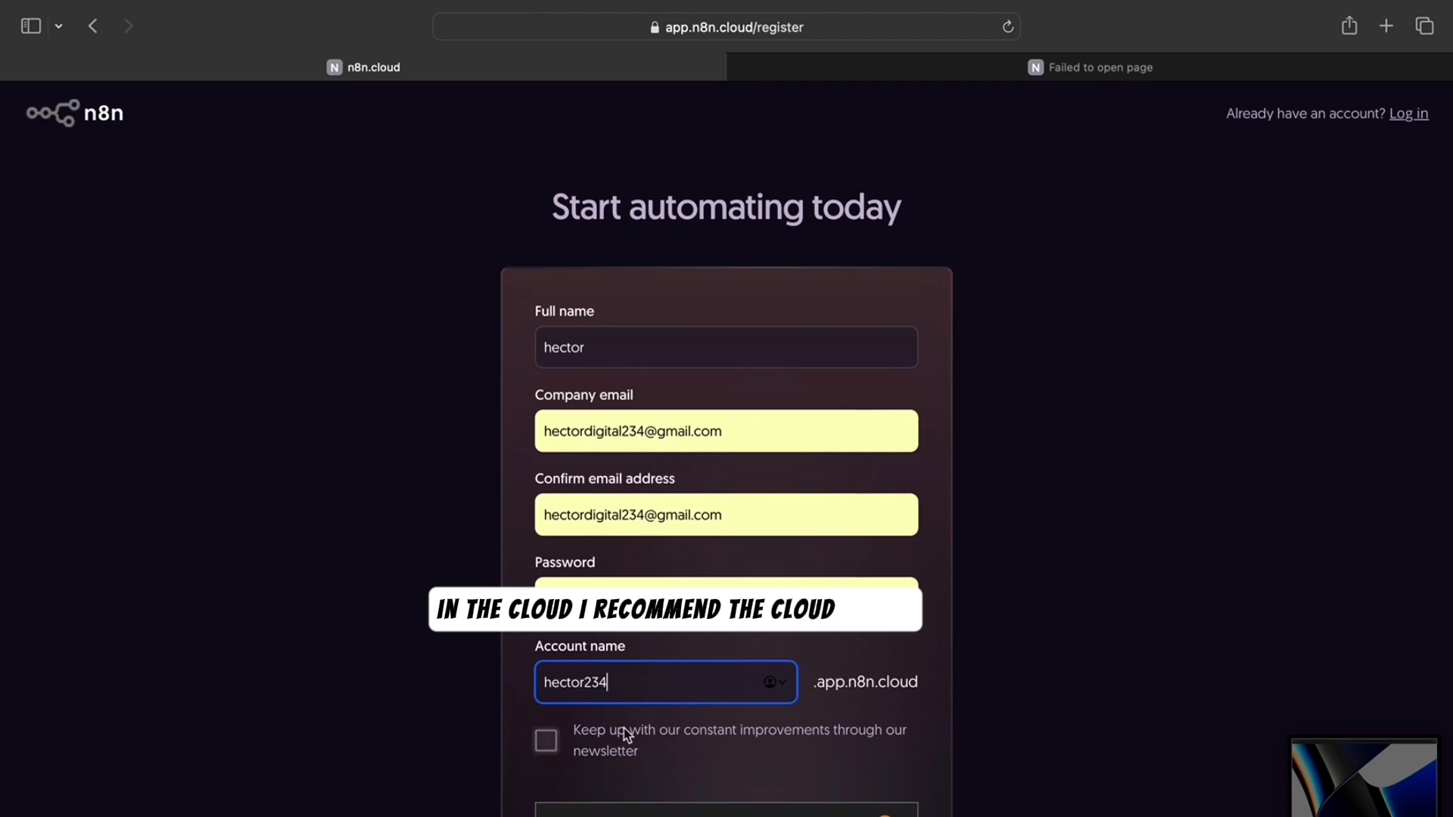
{"action": "left_click", "coordinate": [546, 741]}
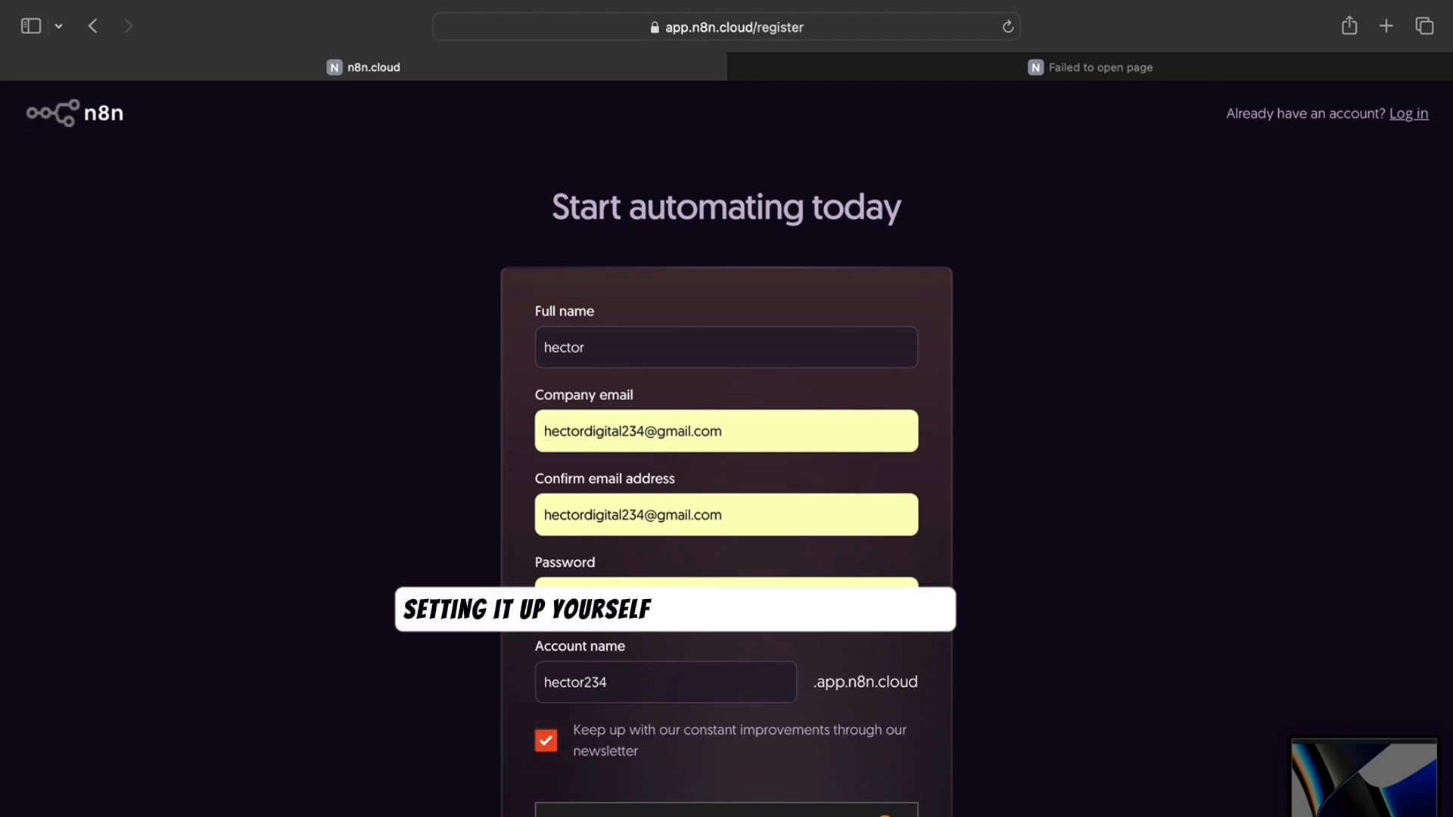
{"action": "scroll", "coordinate": [595, 763], "scroll_direction": "down", "scroll_amount": 4}
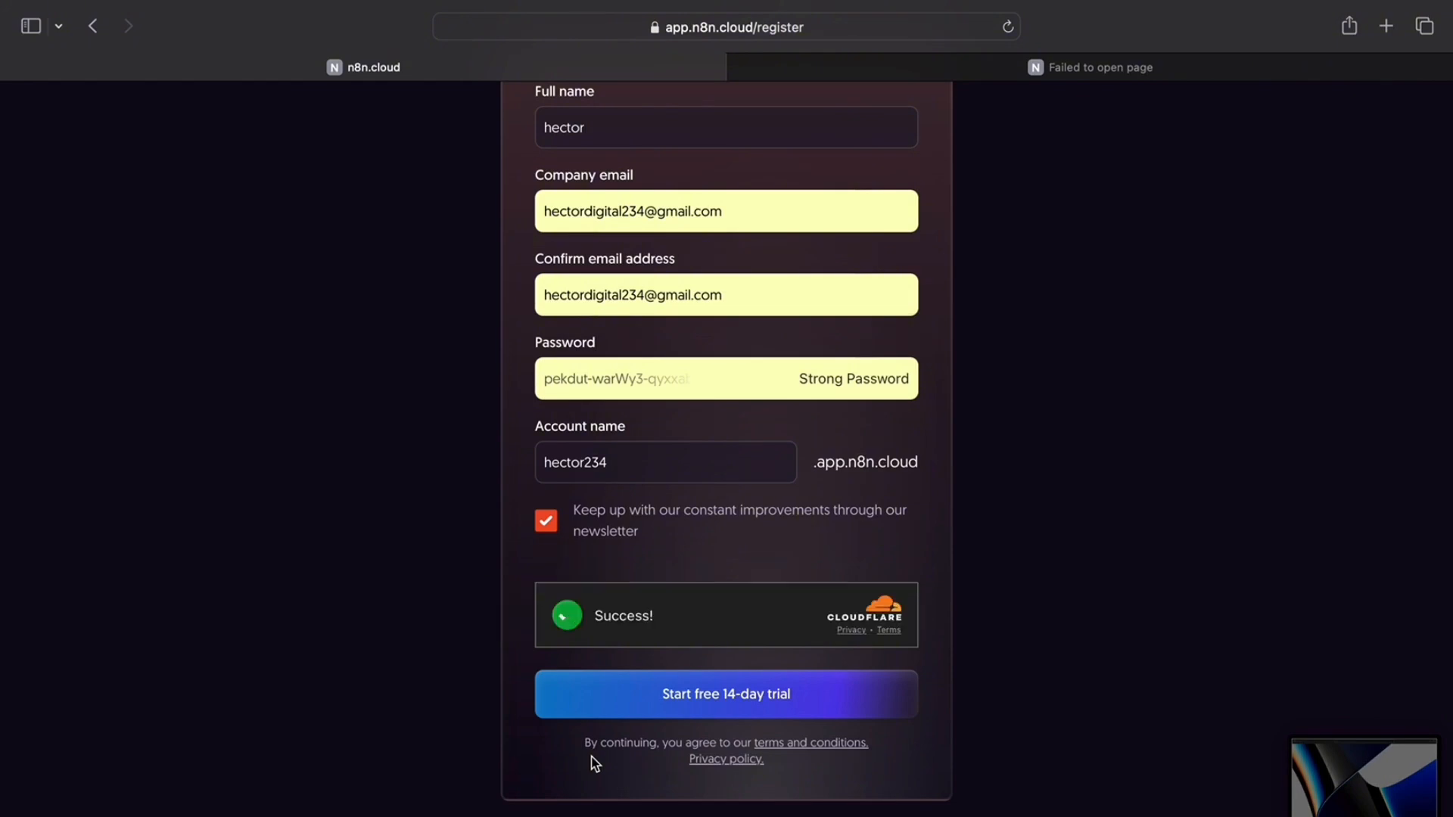
{"action": "left_click", "coordinate": [590, 716]}
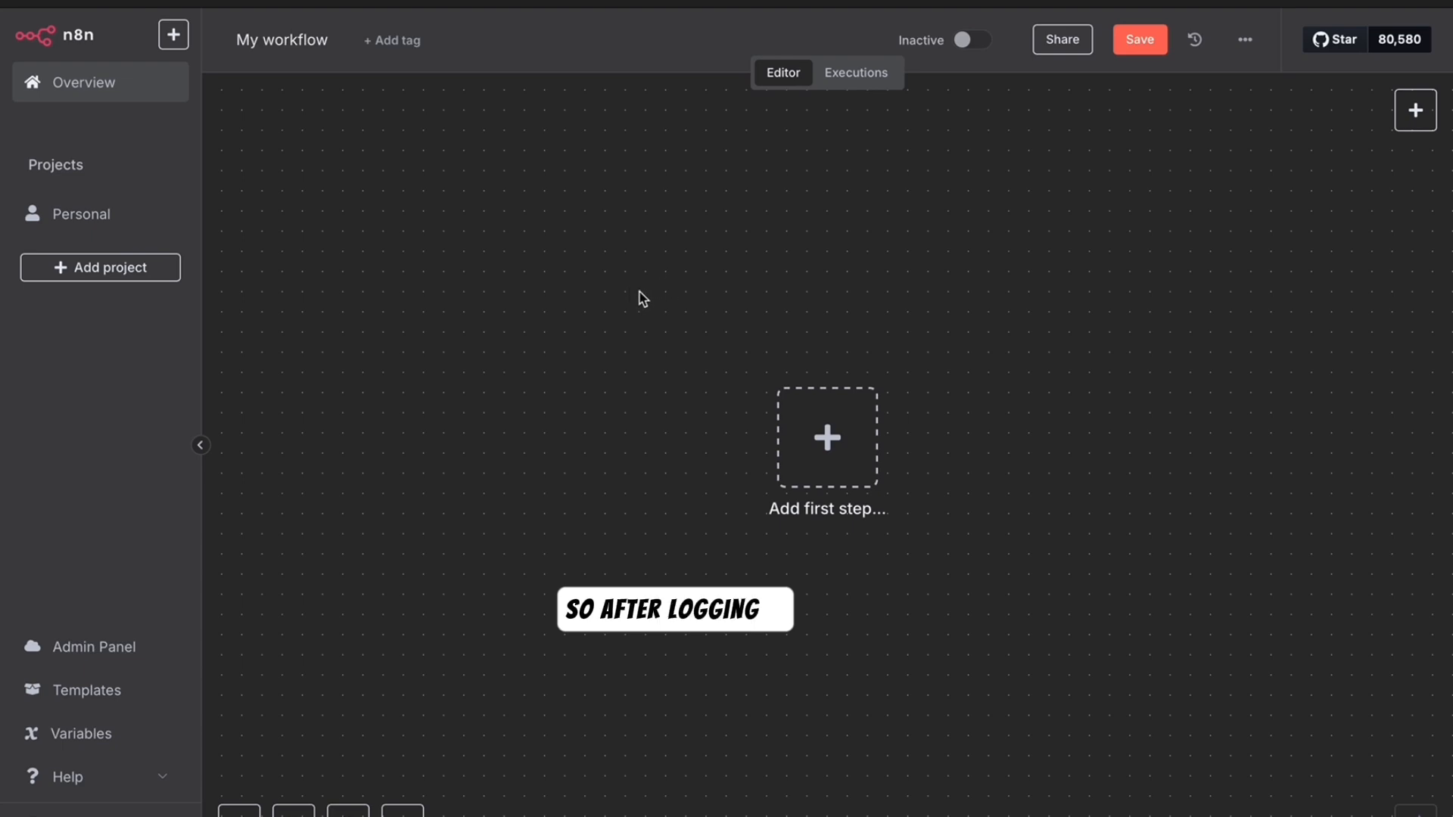
- Choose Africa/Lagos as the timezone in the workflow settings and save them
{"action": "left_click", "coordinate": [1246, 42]}
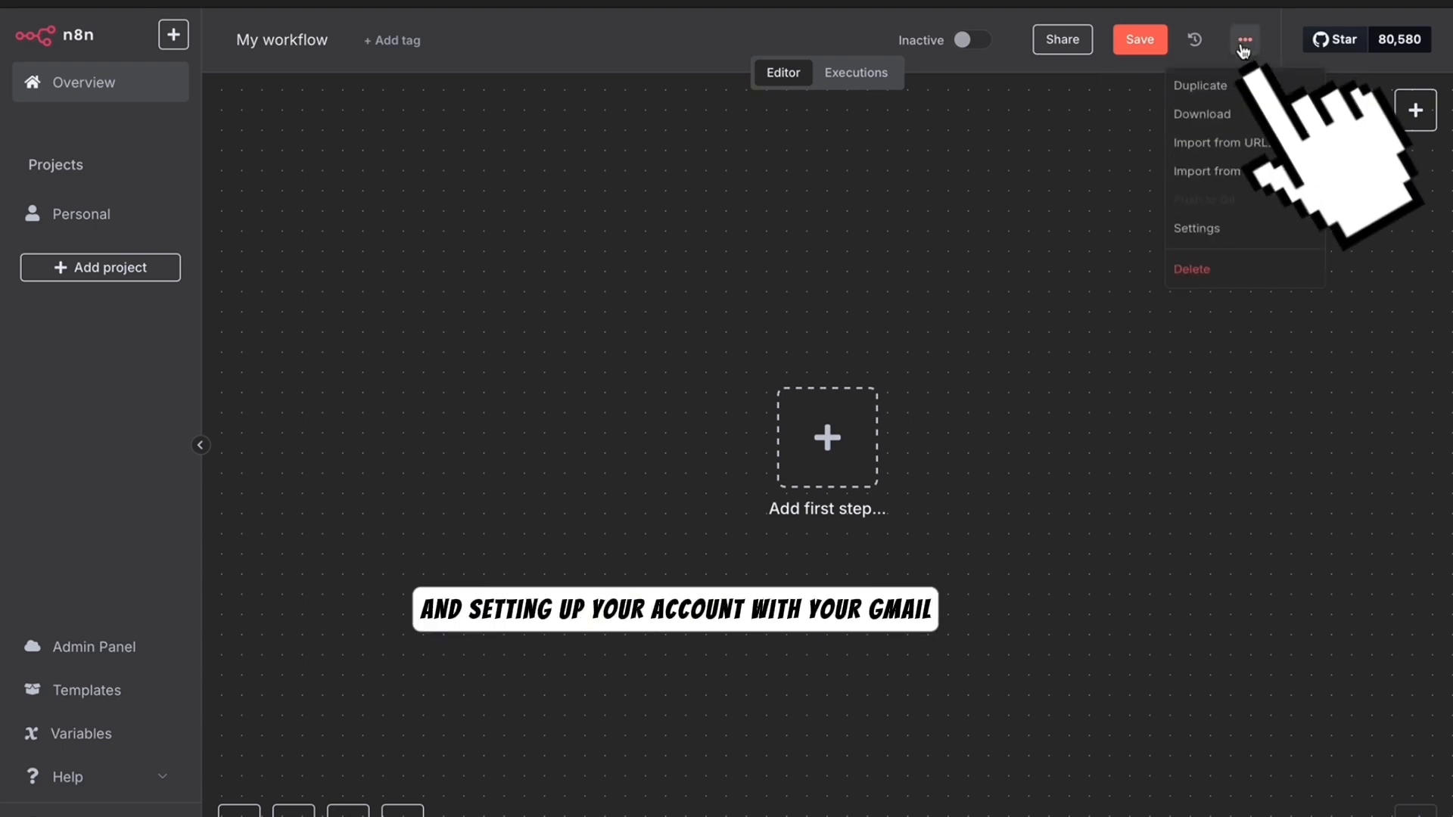
{"action": "left_click", "coordinate": [1188, 229]}
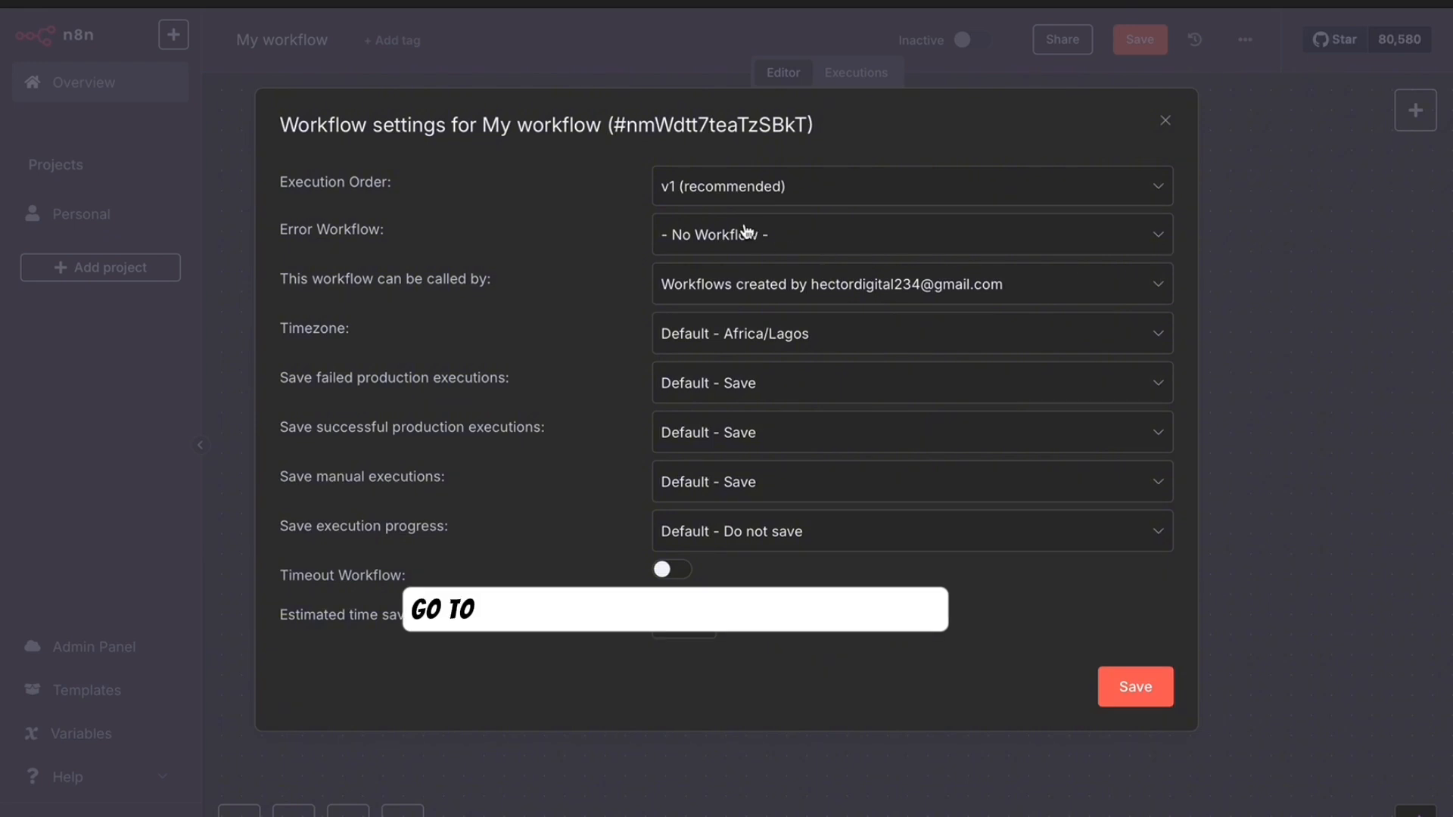
{"action": "left_click", "coordinate": [901, 346]}
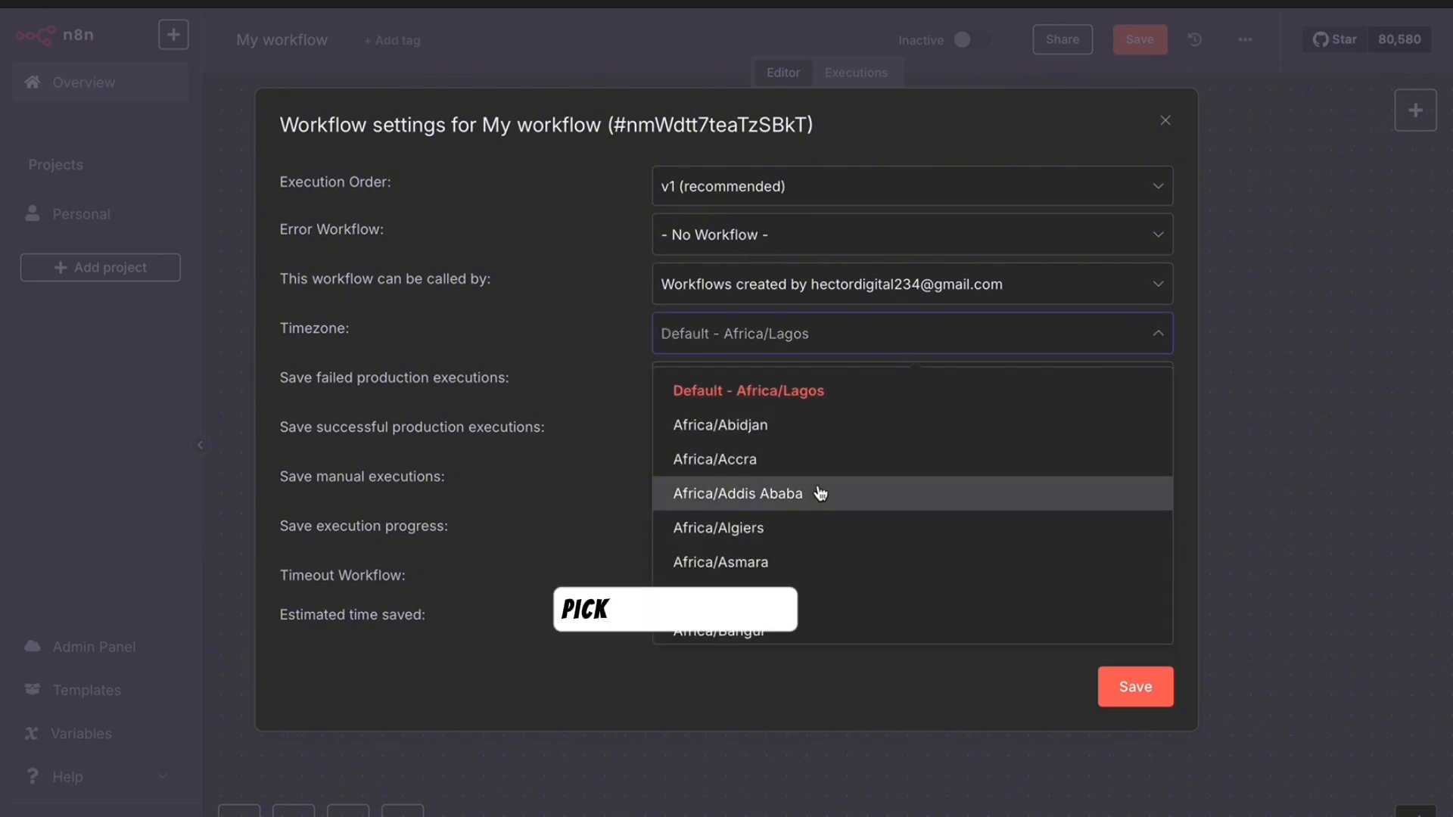
{"action": "scroll", "coordinate": [820, 575], "scroll_direction": "down", "scroll_amount": 8}
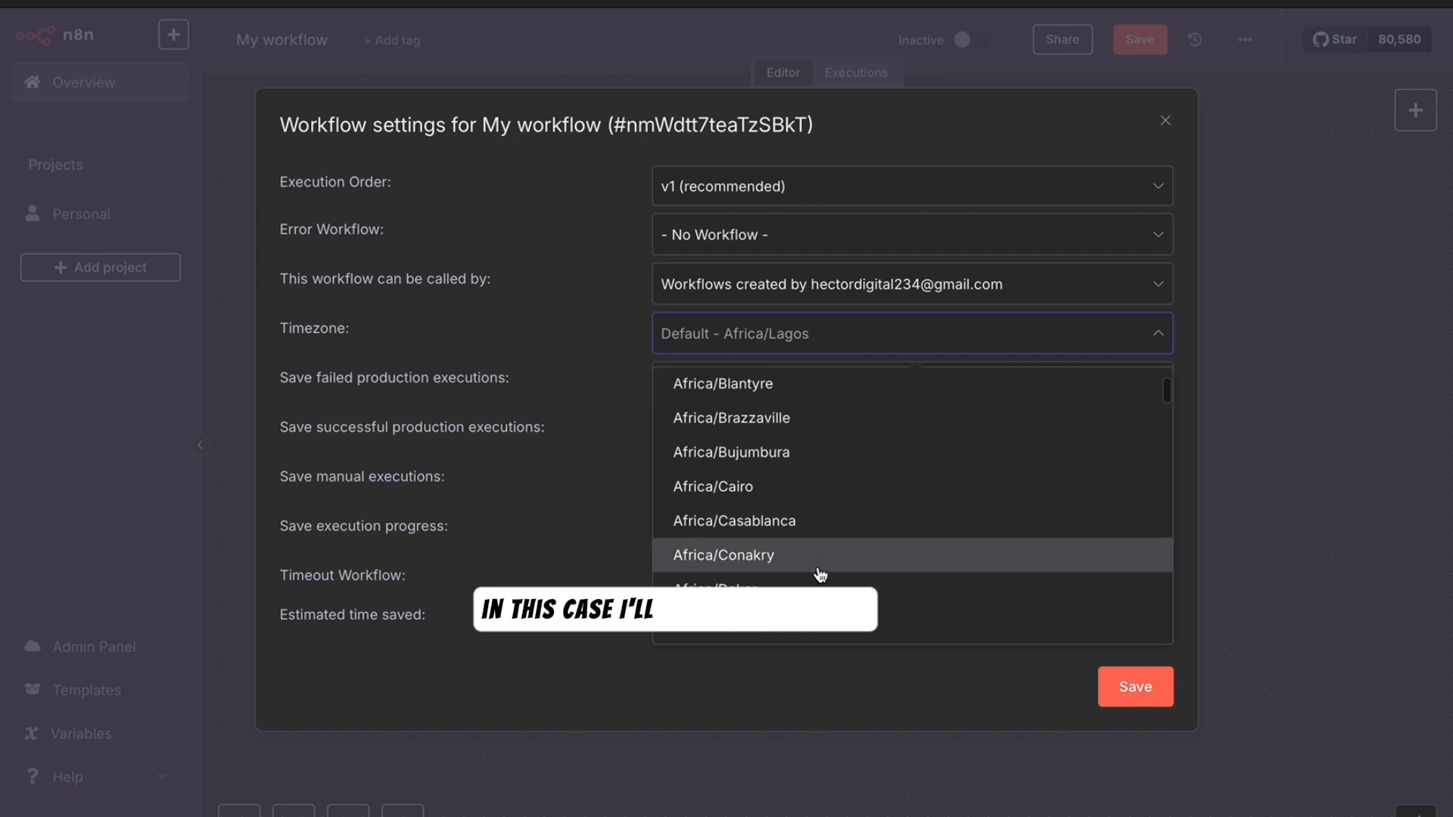
{"action": "scroll", "coordinate": [822, 575], "scroll_direction": "down", "scroll_amount": 3}
{"action": "left_click", "coordinate": [822, 574]}
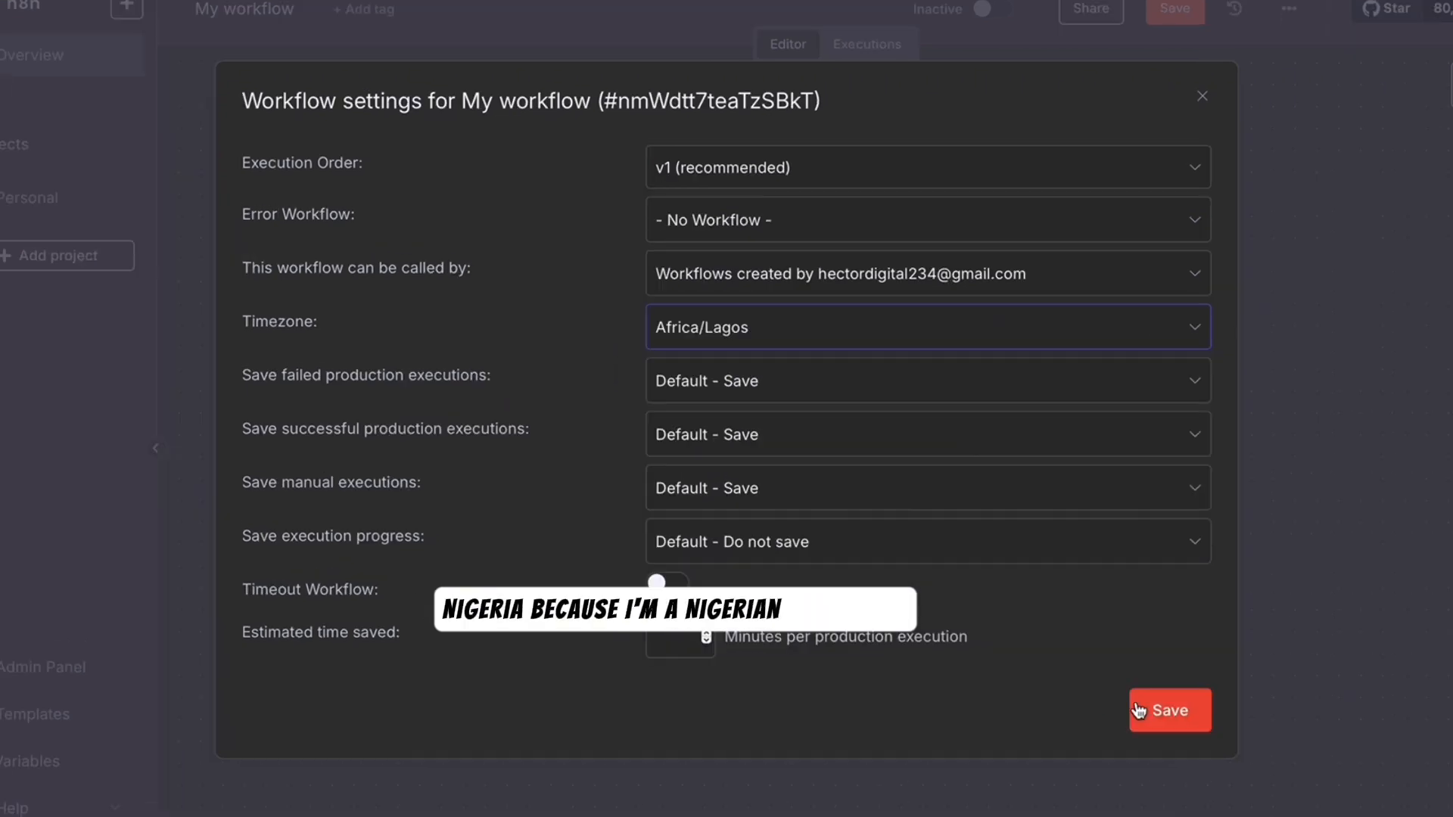
{"action": "left_click", "coordinate": [1139, 712]}
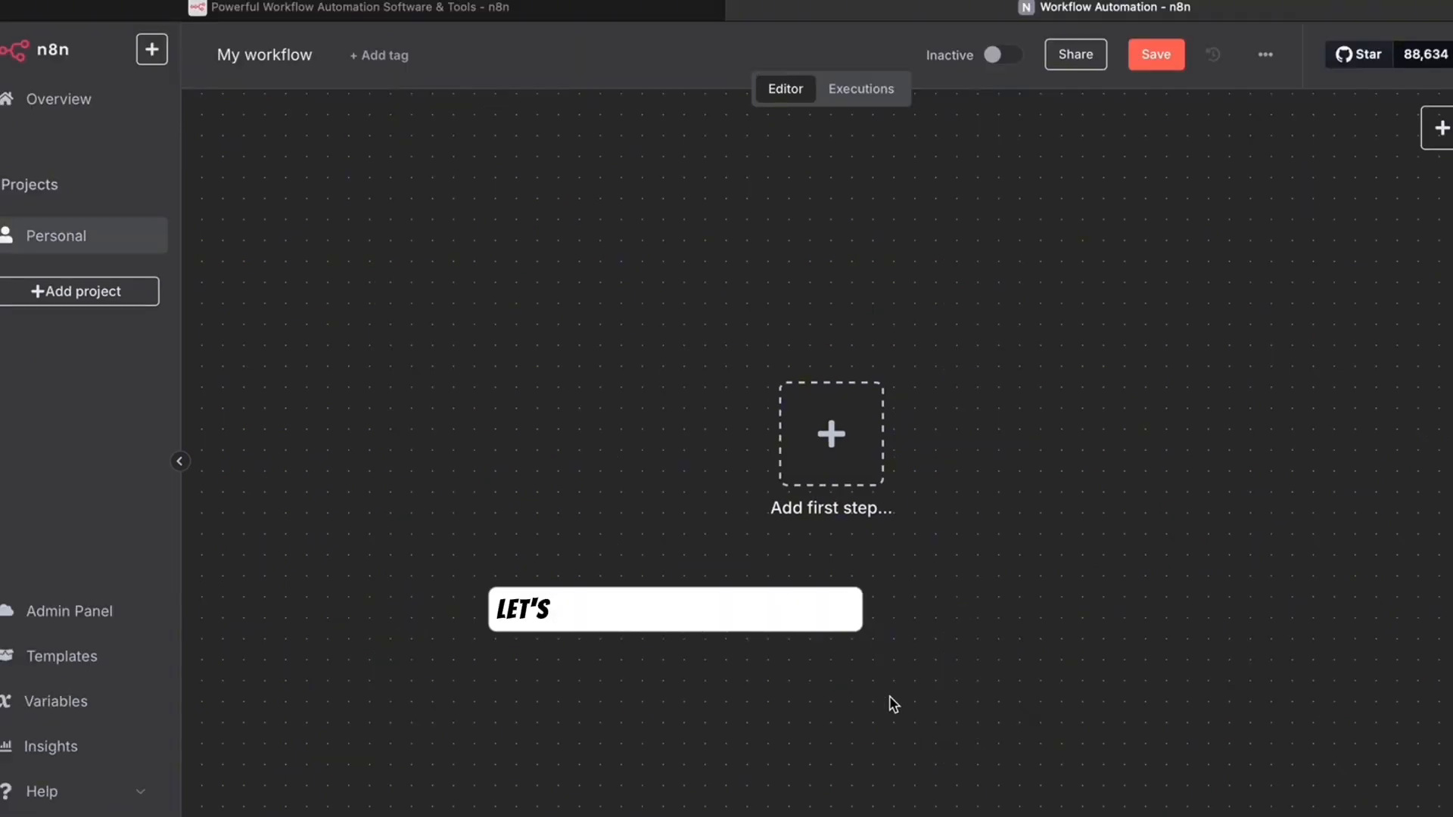
- Replace the 'My workflow' title with 'AI TUTORIALS'
{"action": "left_click", "coordinate": [311, 65]}
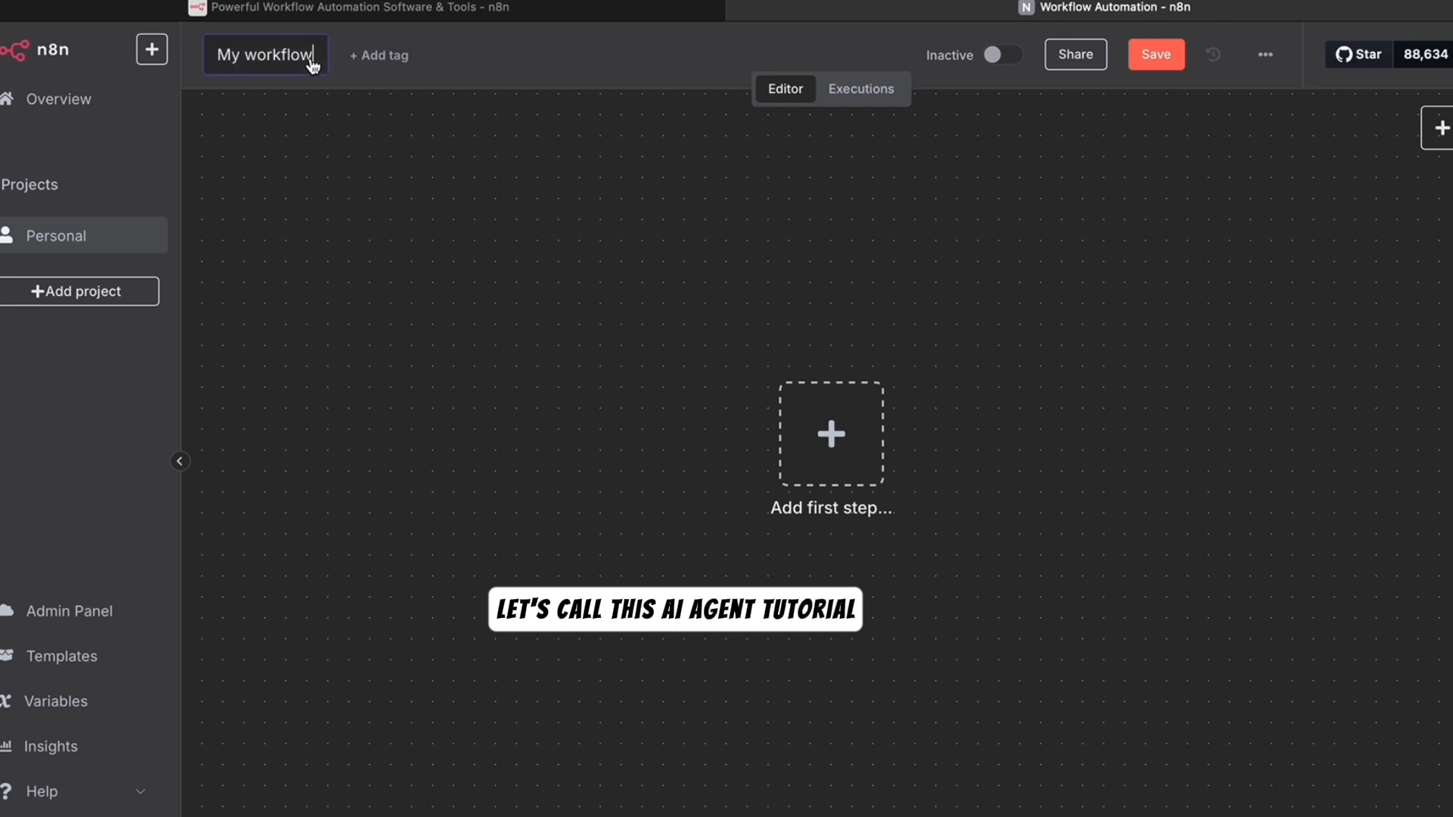
{"action": "key", "text": "BackSpace"}
{"action": "key", "text": "BackSpace"}
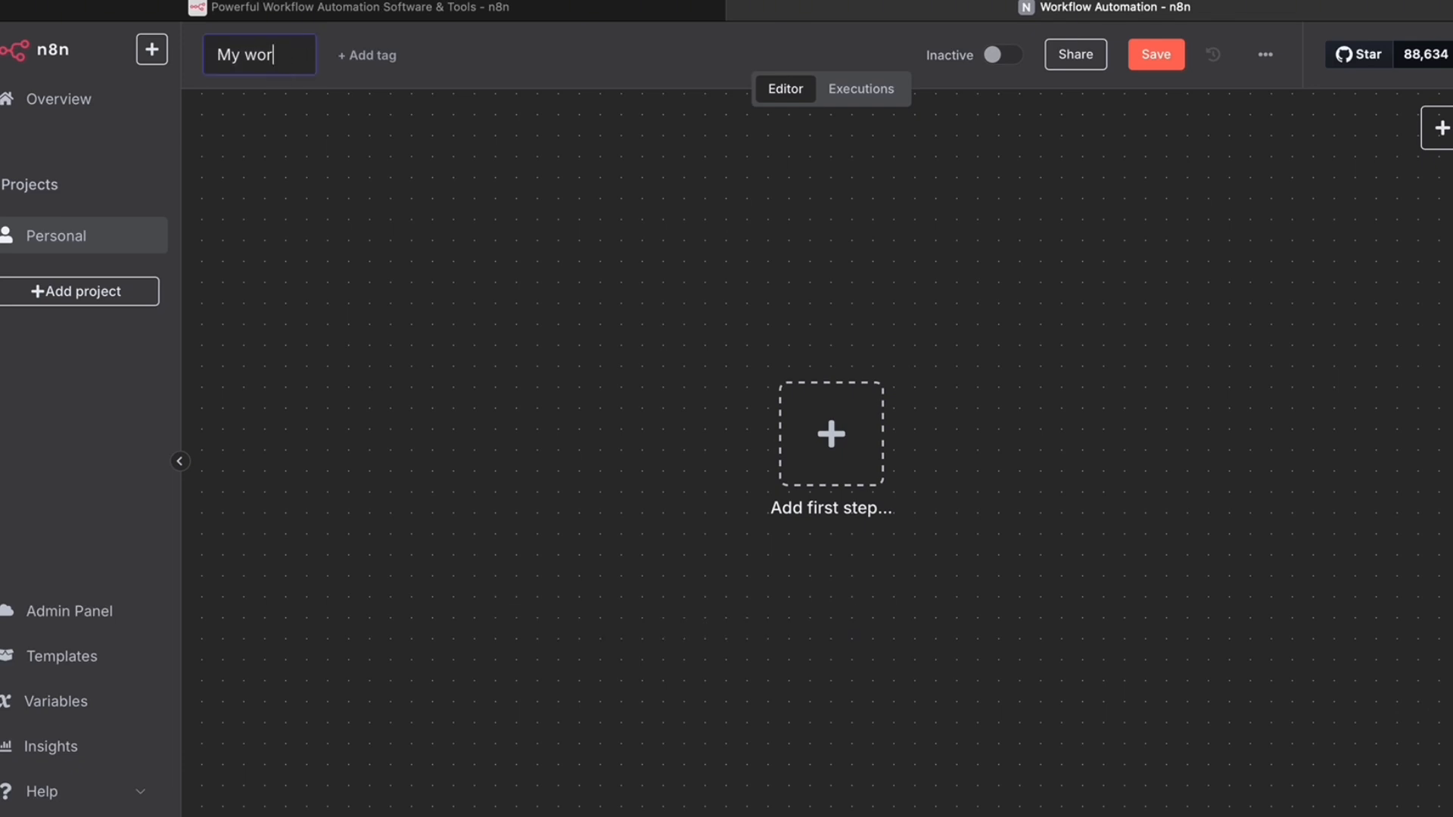
{"action": "key", "text": "BackSpace"}
{"action": "key", "text": "BackSpace"}
{"action": "key", "text": "BackSpace"}
{"action": "key", "text": "BackSpace"}
{"action": "key", "text": "BackSpace"}
{"action": "key", "text": "BackSpace"}
{"action": "type", "text": "AI"}
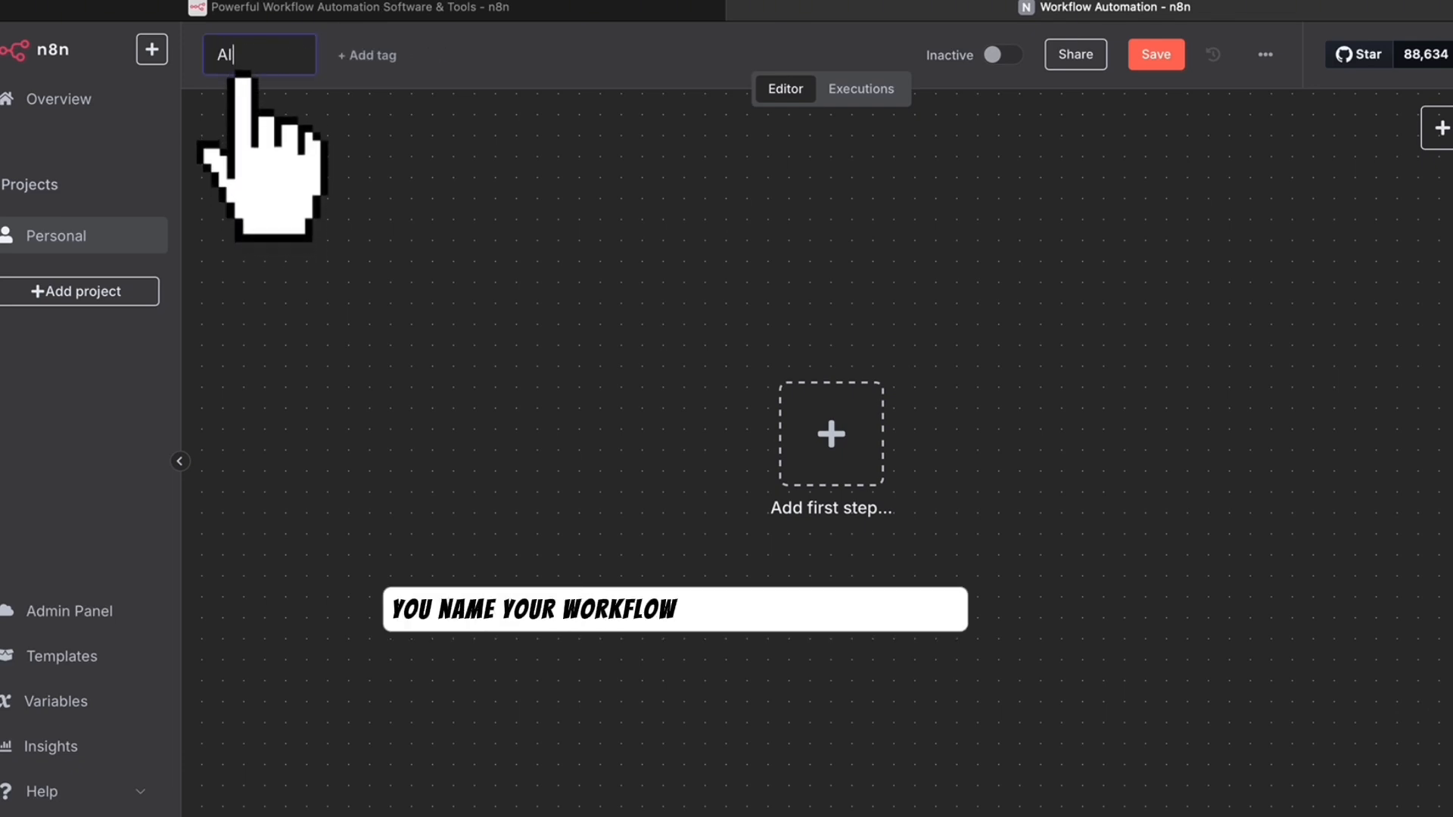
{"action": "type", "text": " TUTORIALS"}
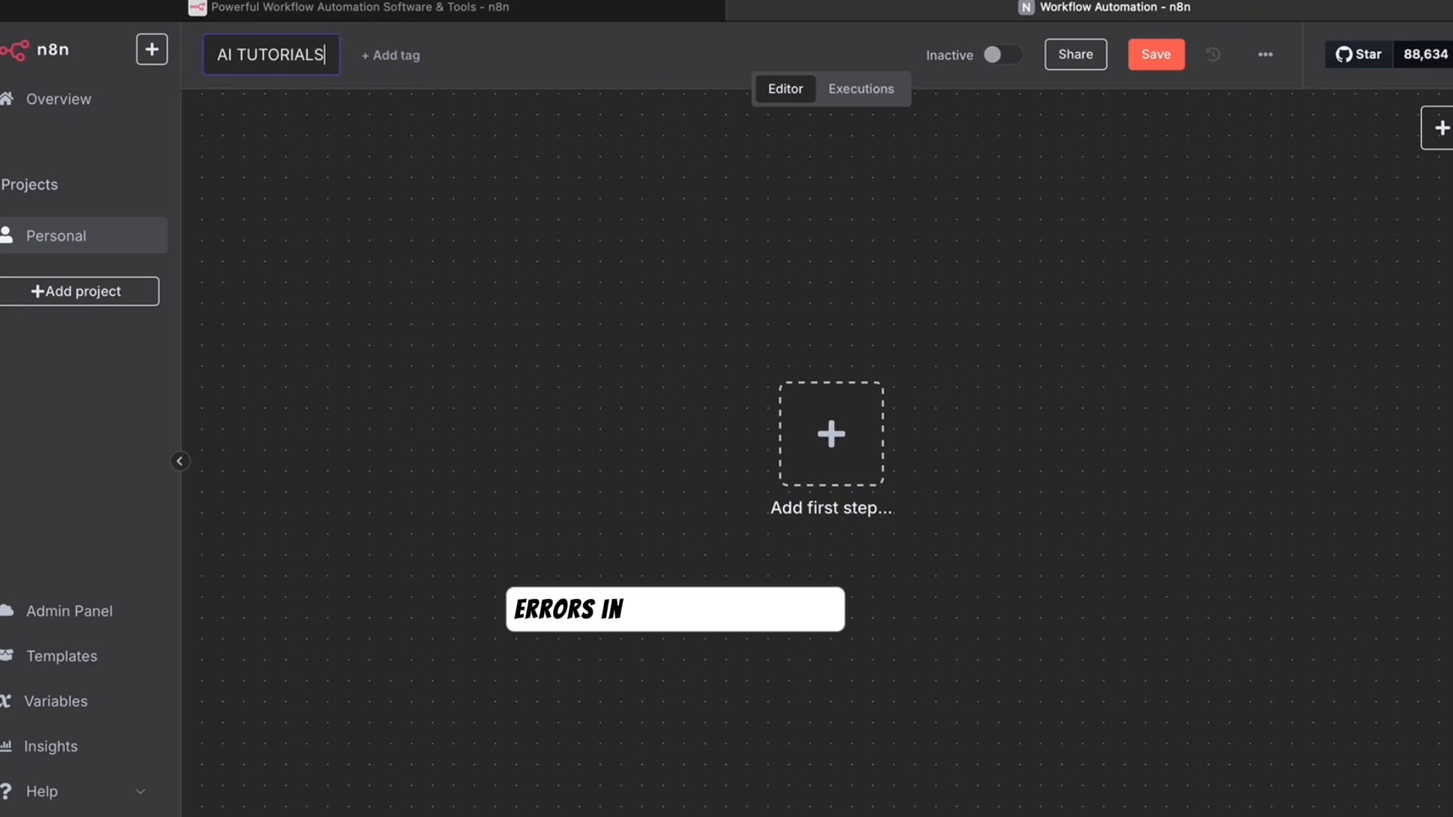
{"action": "key", "text": "Return"}
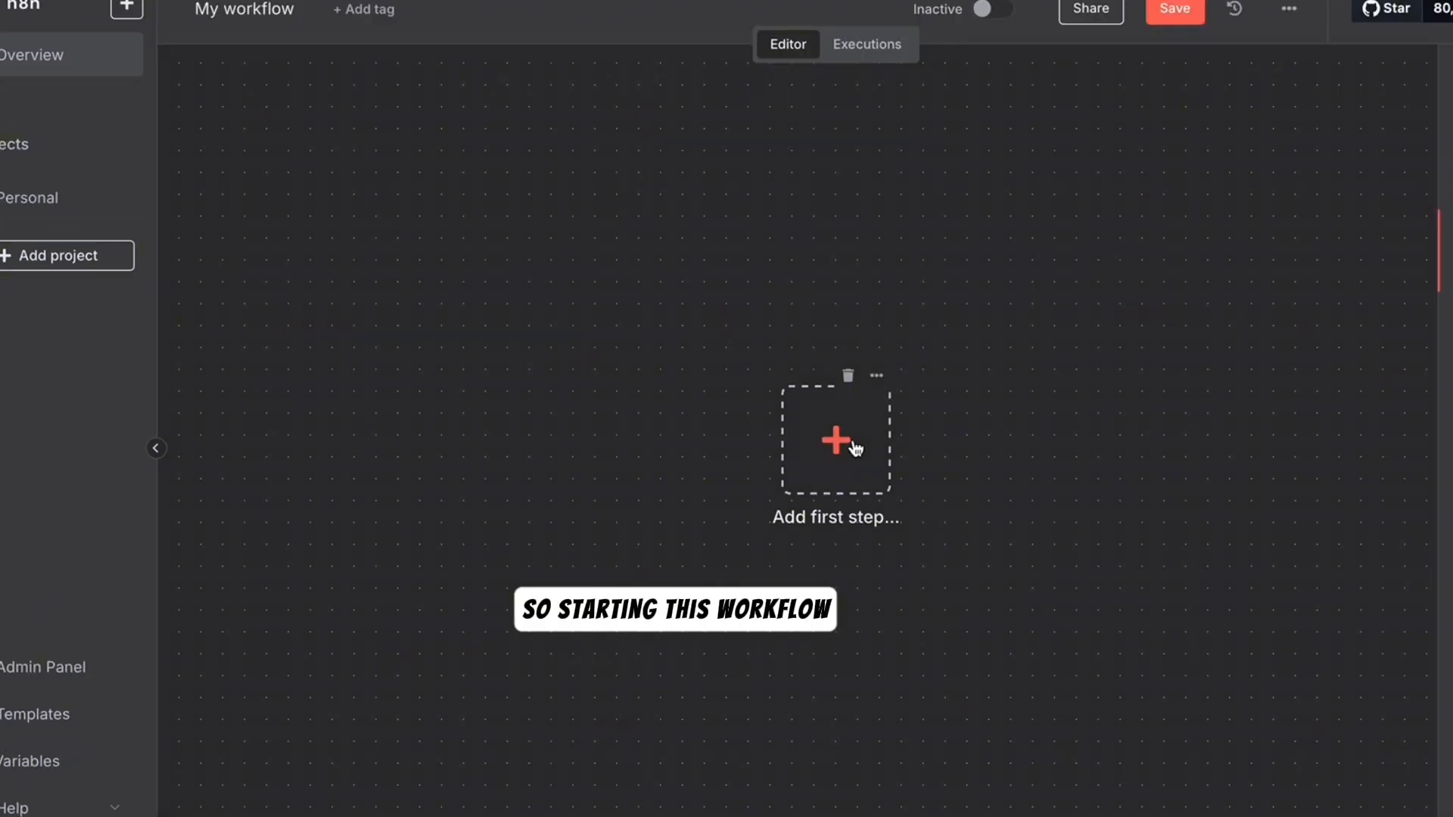
- Search 'te' in the first-step trigger panel and pick Telegram to list its triggers
{"action": "left_click", "coordinate": [837, 441]}
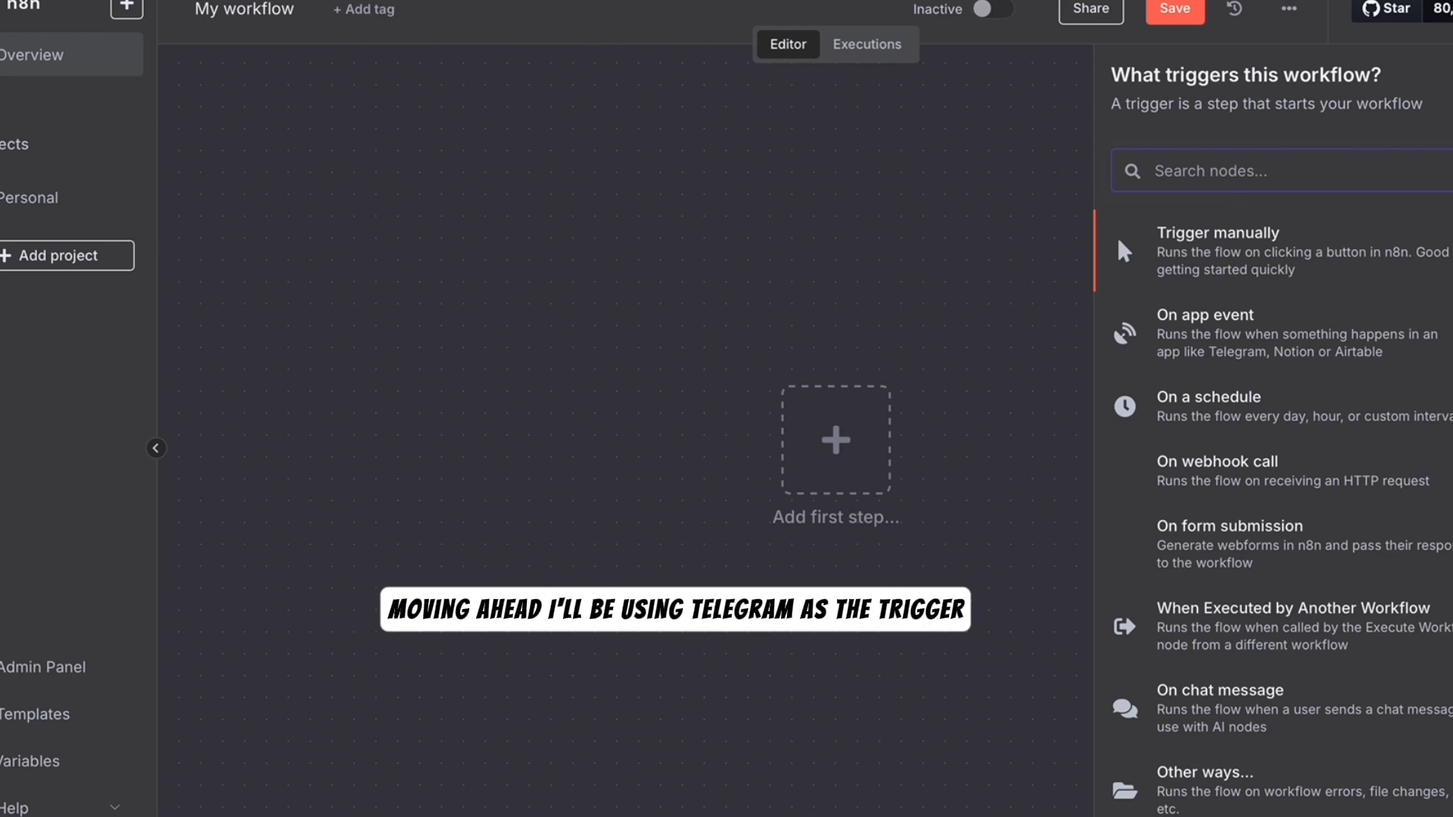
{"action": "type", "text": "t"}
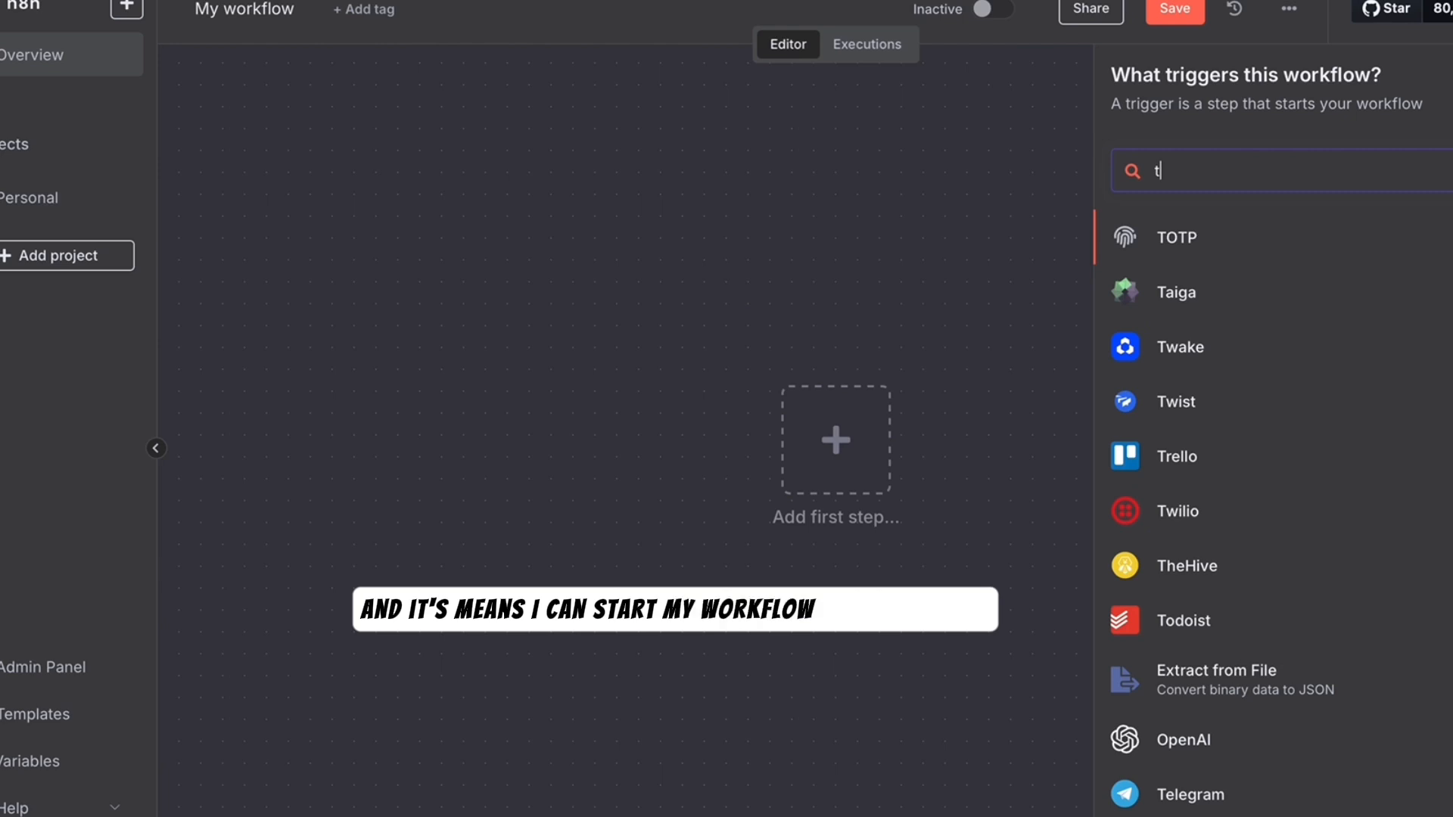
{"action": "type", "text": "e"}
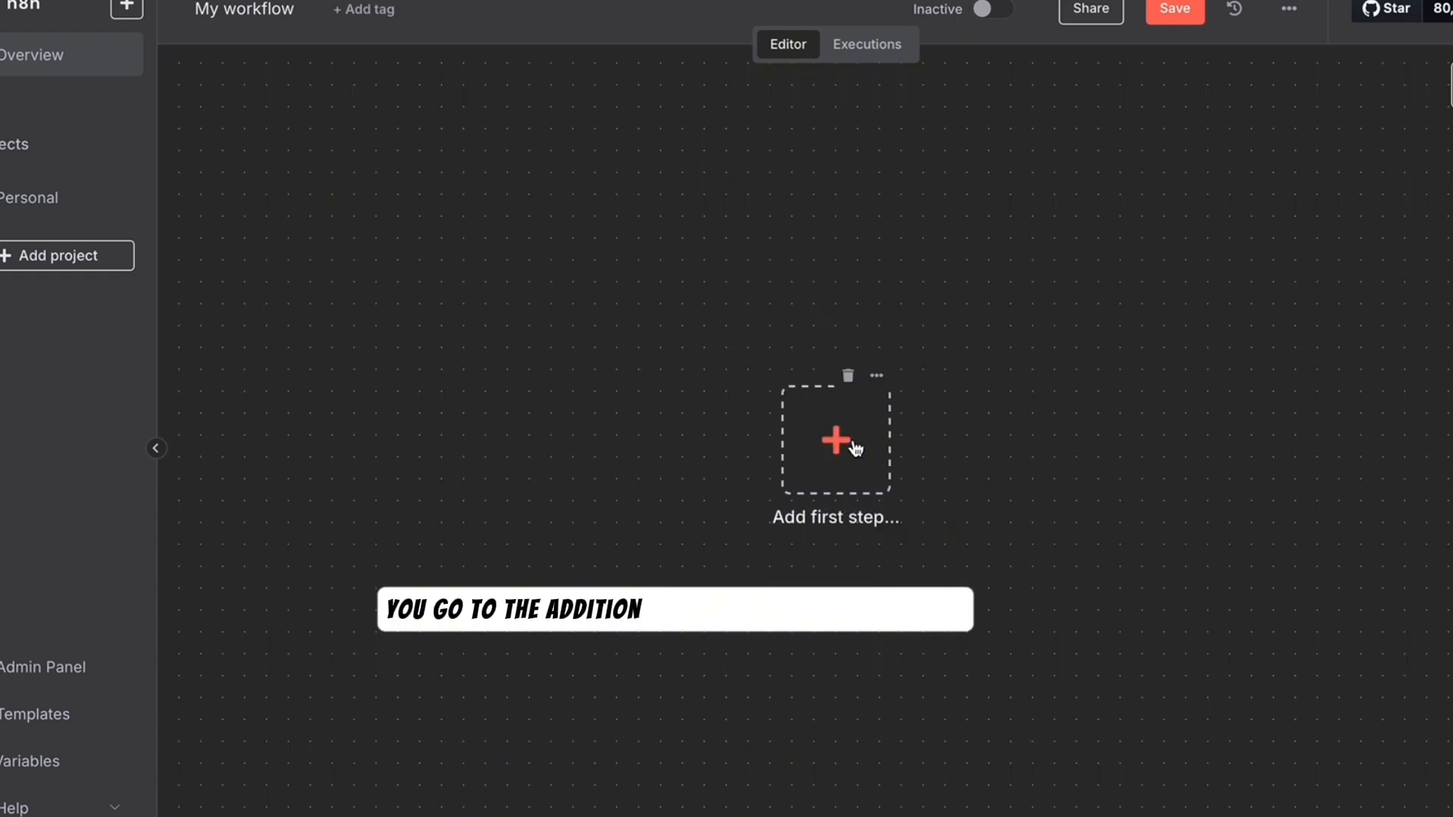
{"action": "left_click", "coordinate": [851, 445]}
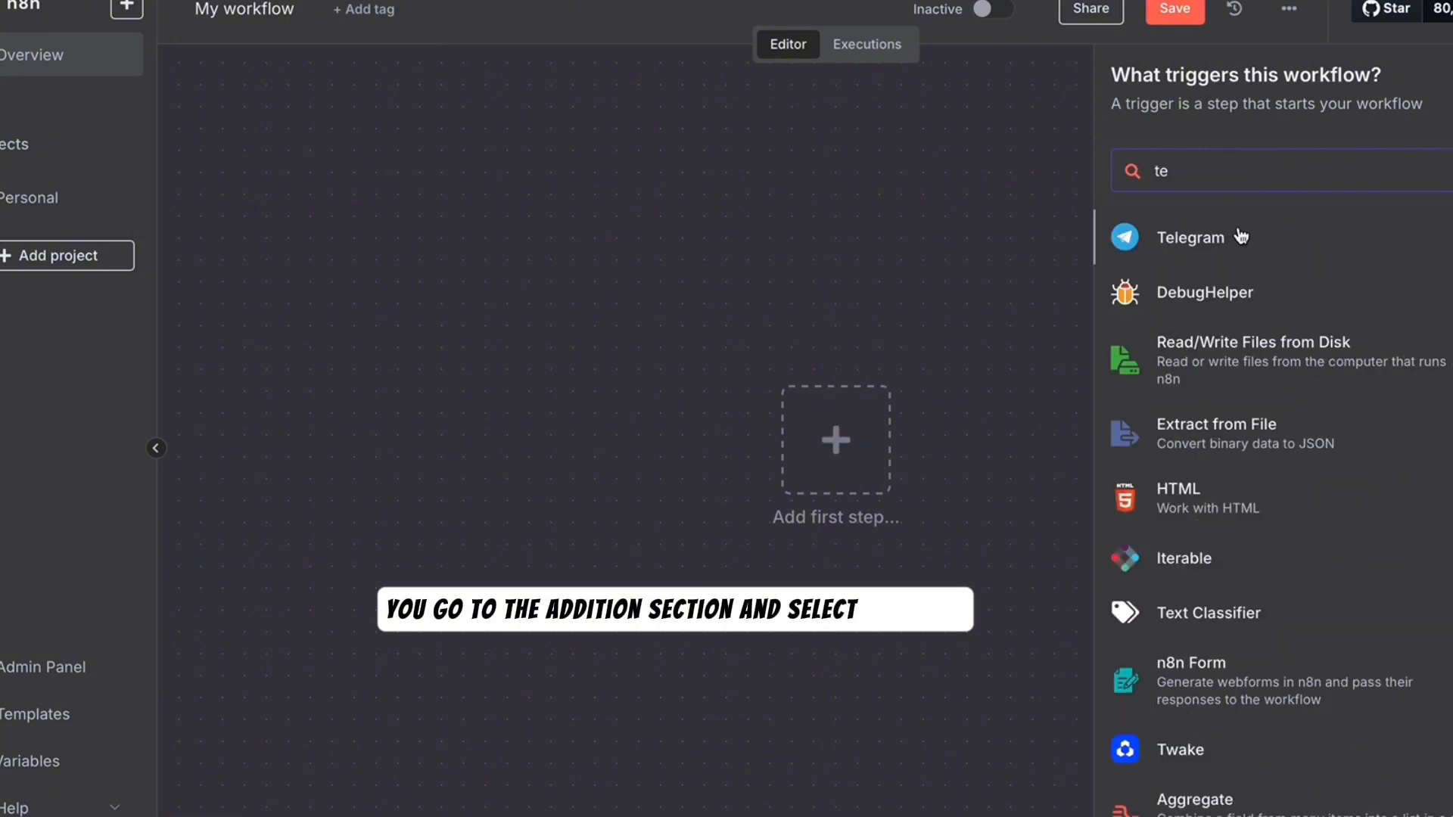
{"action": "left_click", "coordinate": [1241, 237]}
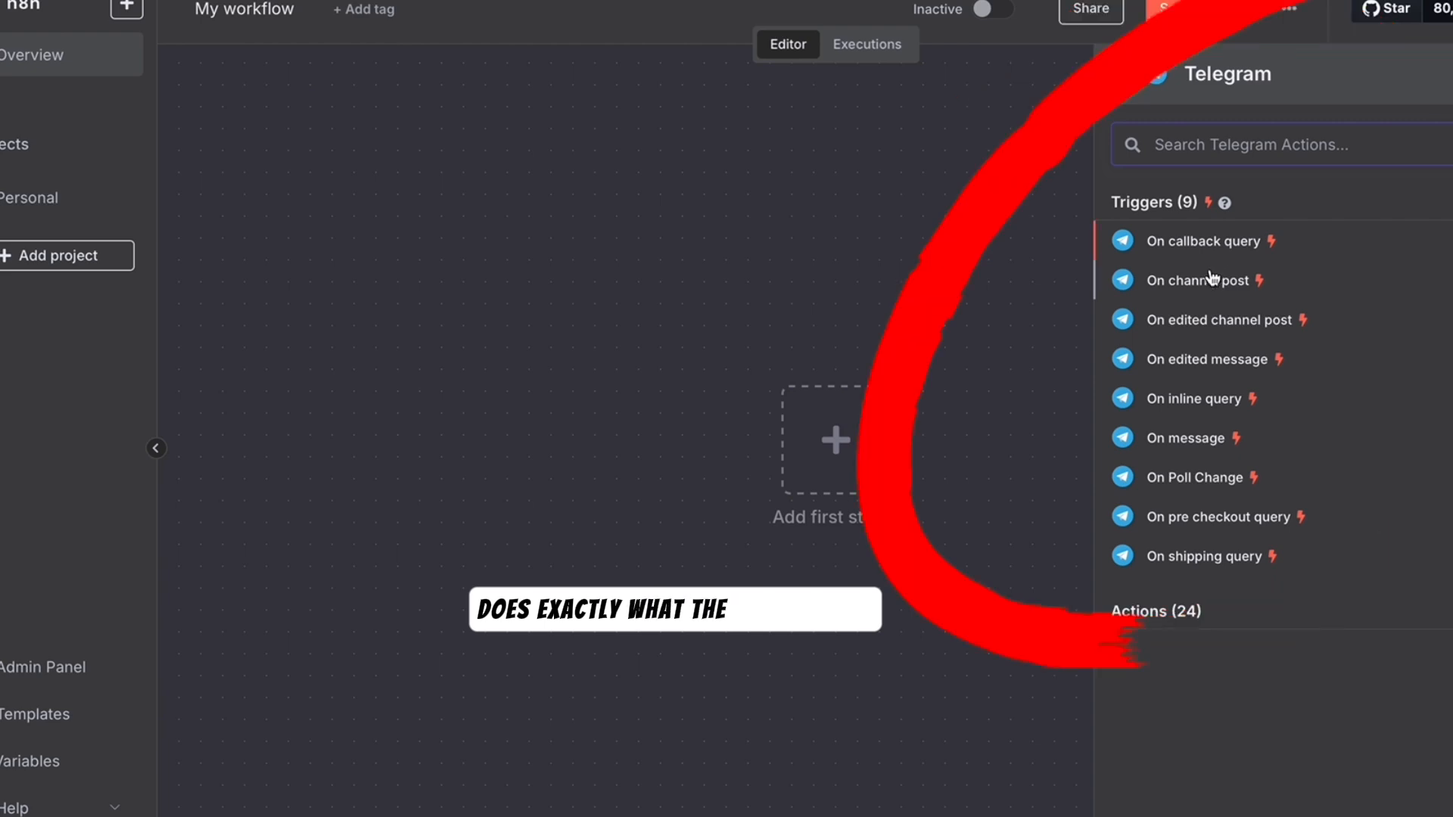
- Add the Telegram 'On message' trigger, begin creating a new credential, then go to Telegram Web
{"action": "left_click", "coordinate": [1180, 436]}
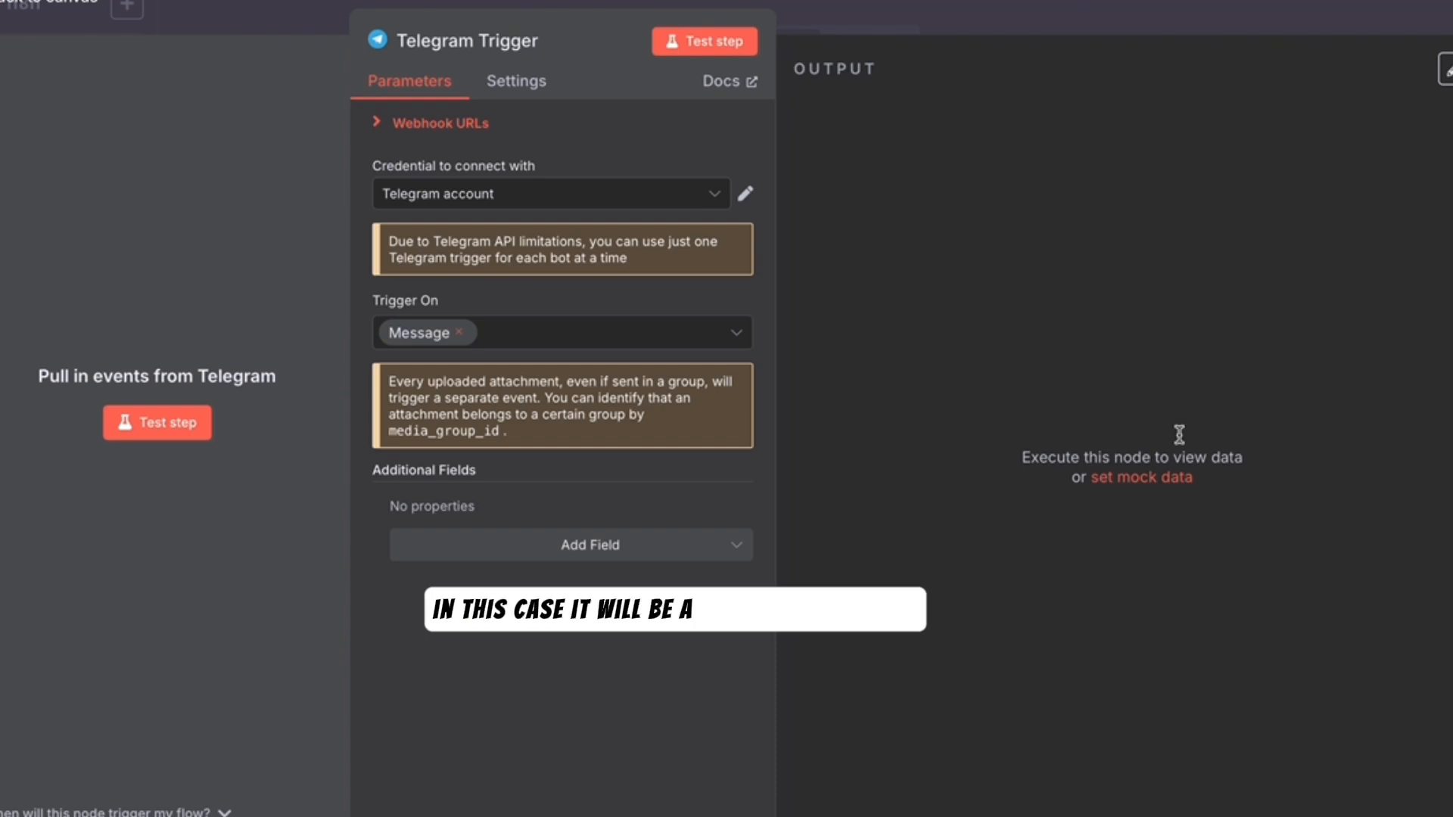
{"action": "left_click", "coordinate": [667, 193]}
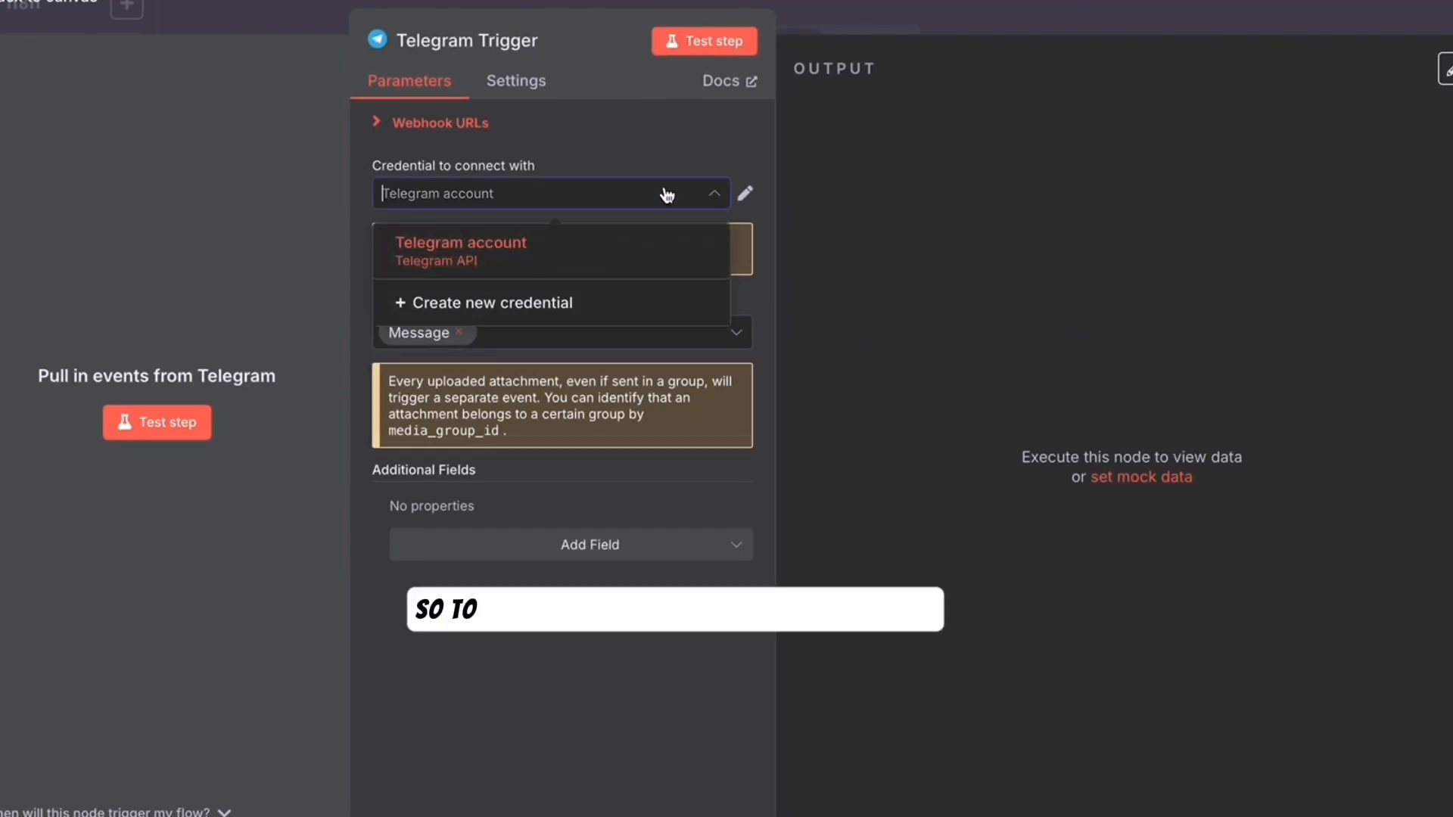
{"action": "left_click", "coordinate": [471, 304]}
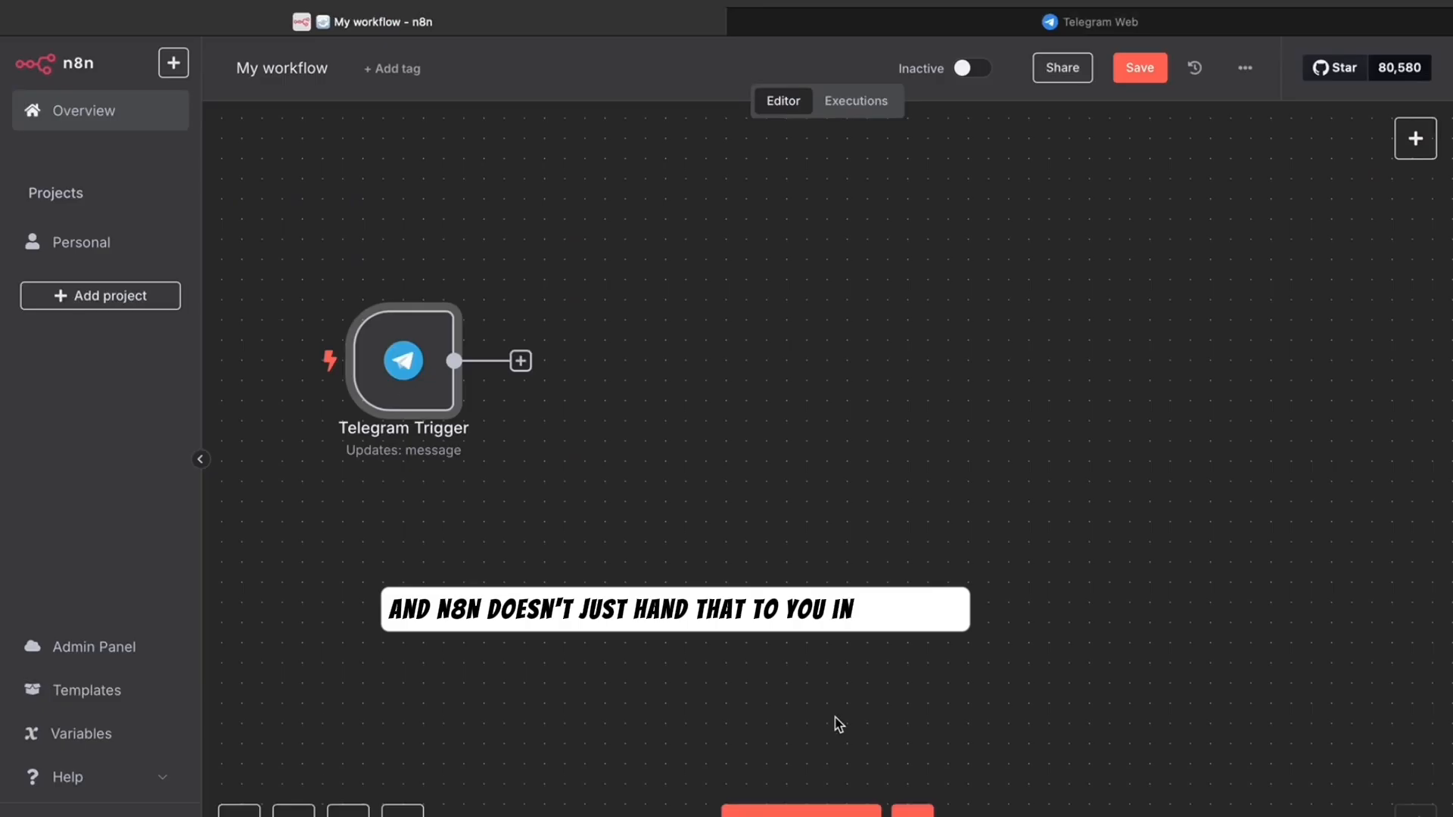
{"action": "left_click", "coordinate": [866, 26]}
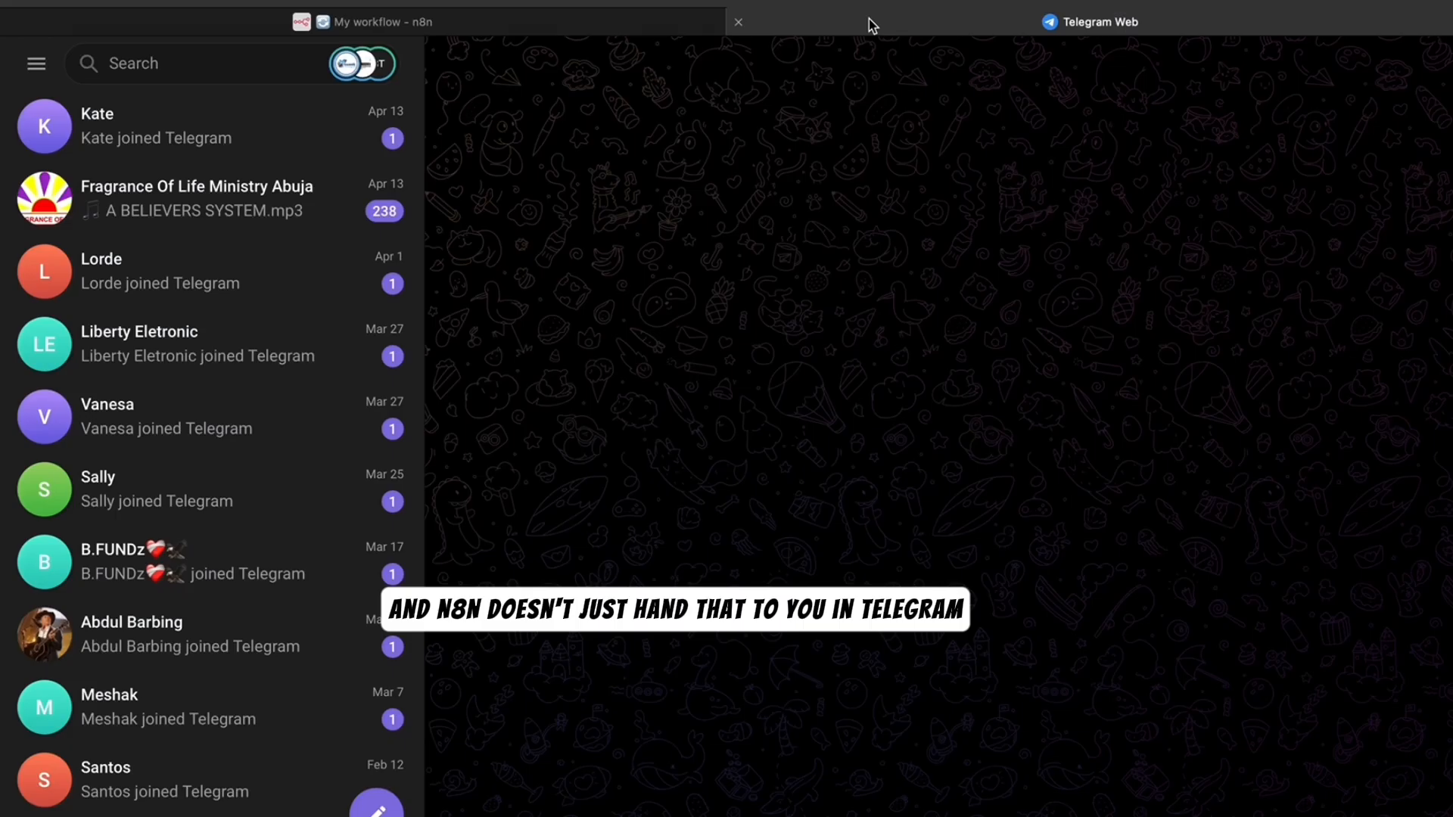
- Through BotFather's /newbot, create bot 'AI AGENT TUTORIAL' with username SHAN234_AI_bot
{"action": "left_click", "coordinate": [263, 67]}
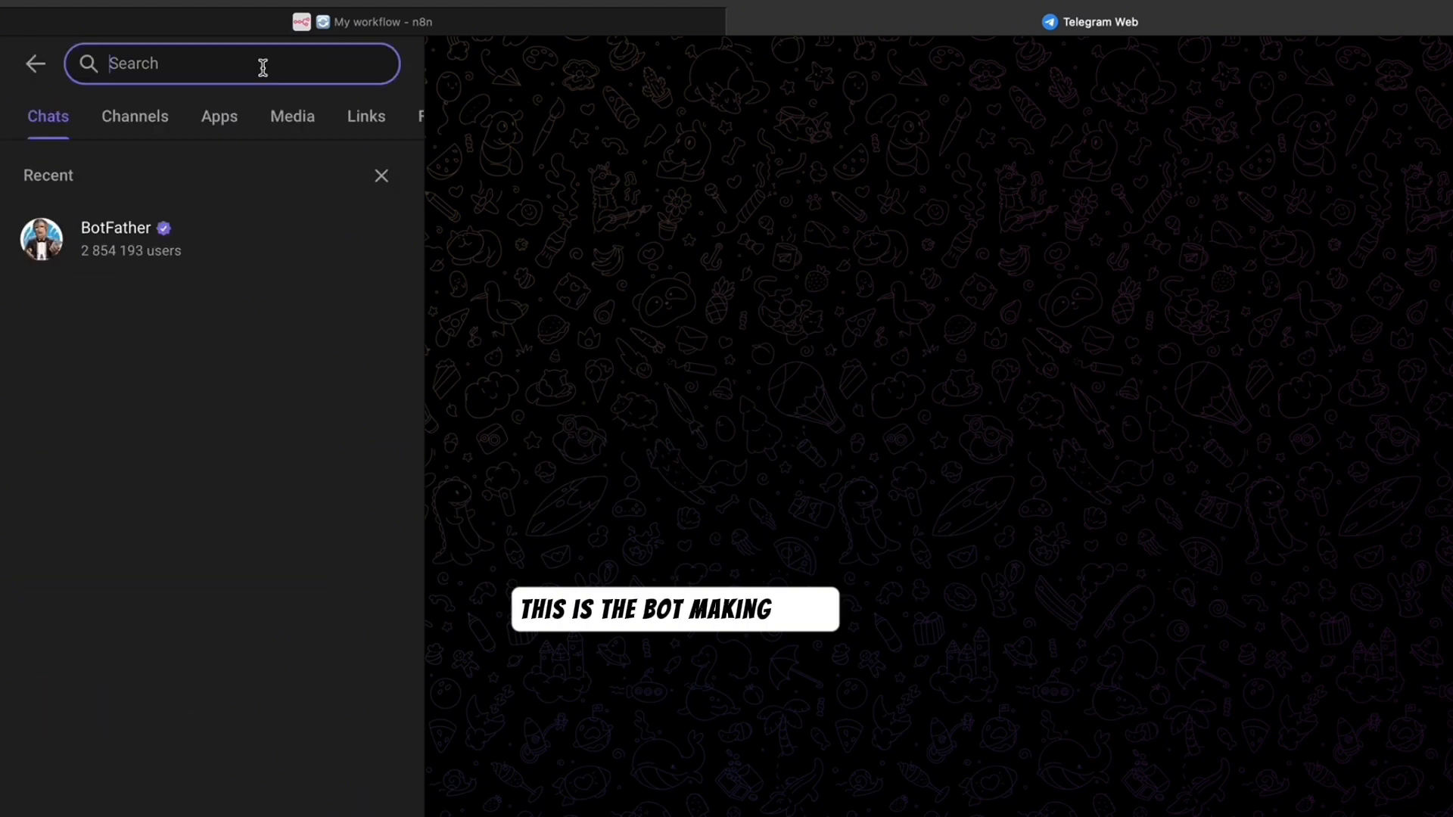
{"action": "left_click", "coordinate": [173, 236]}
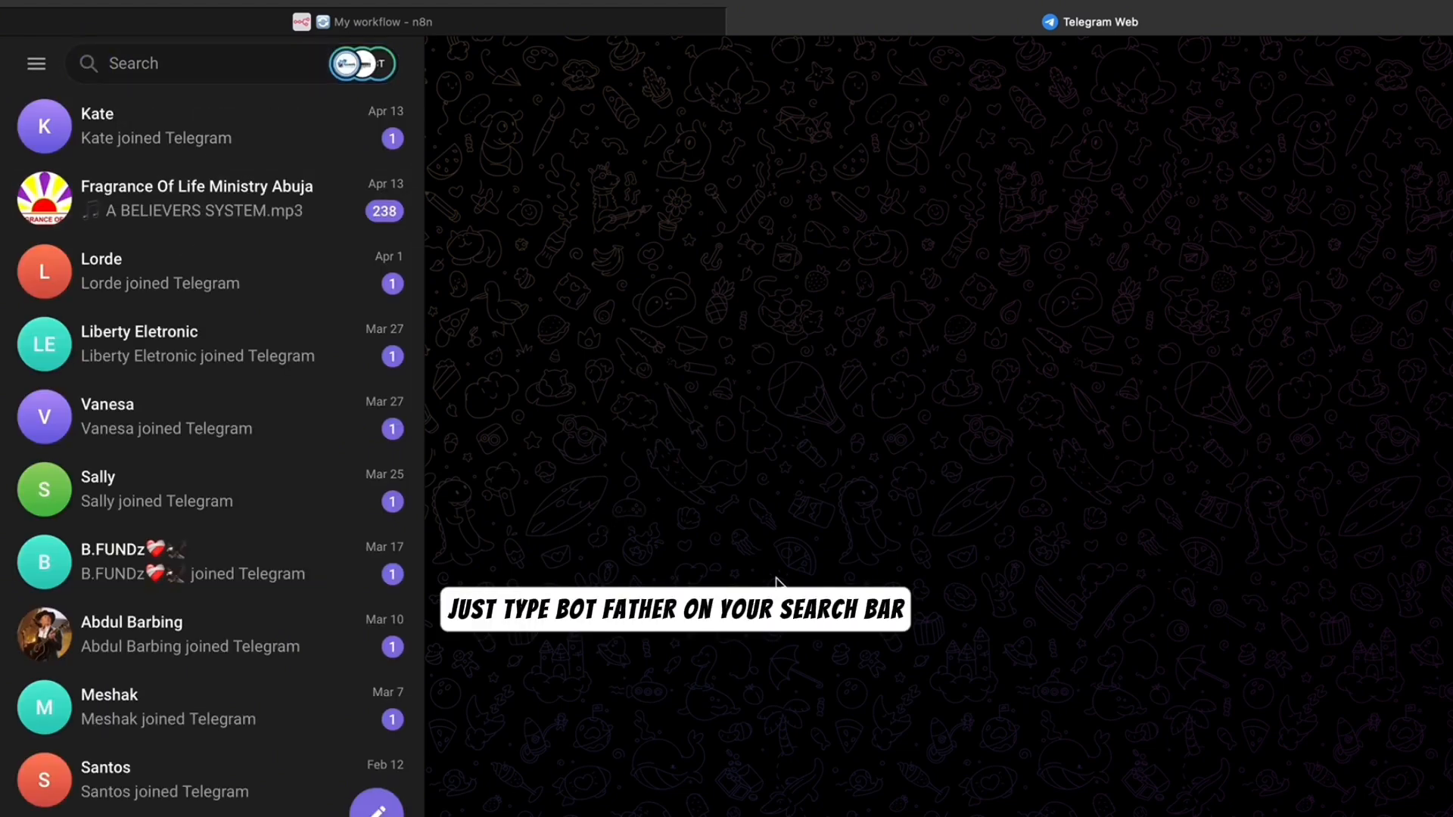
{"action": "type", "text": "/"}
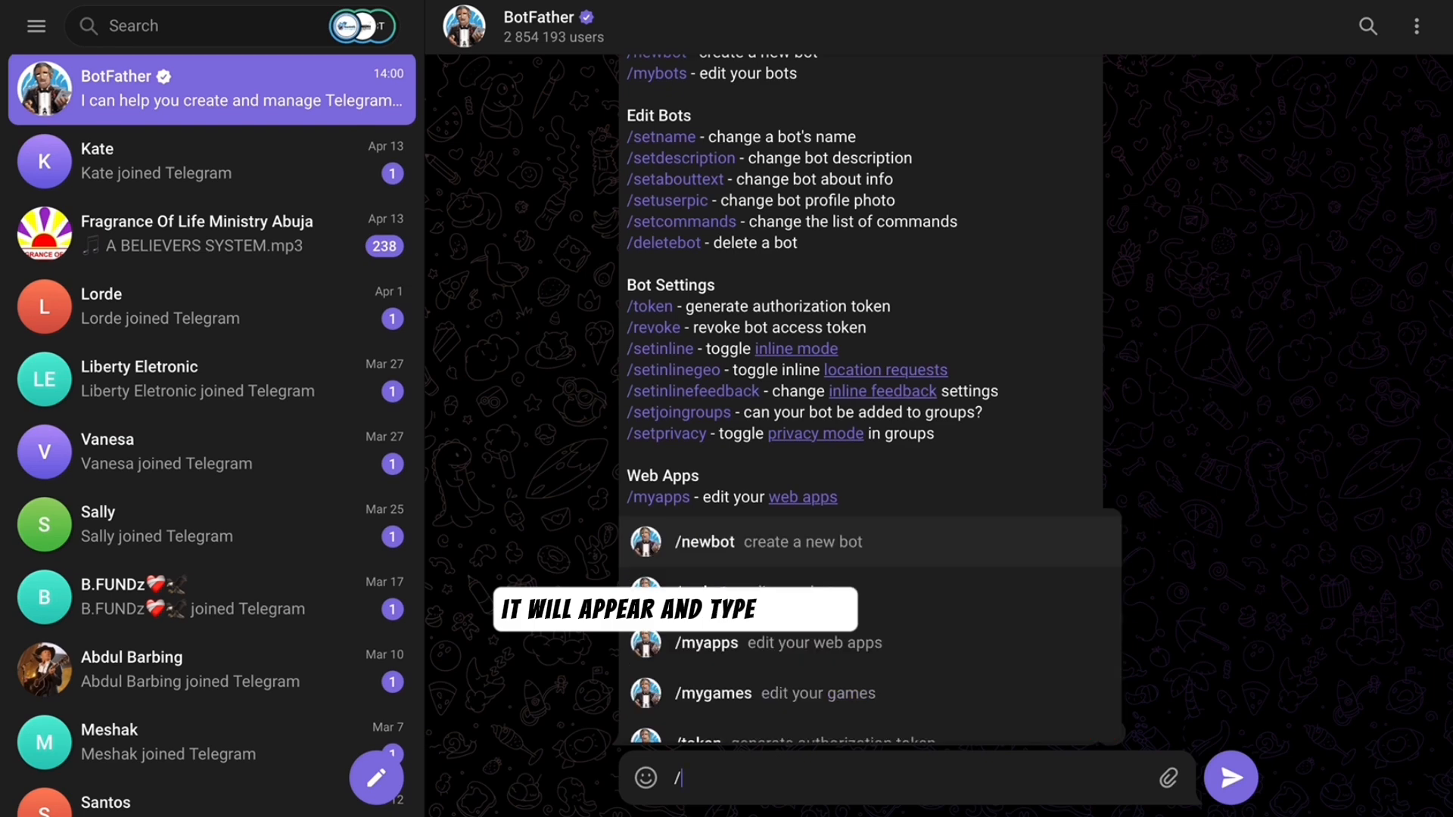
{"action": "left_click", "coordinate": [807, 564]}
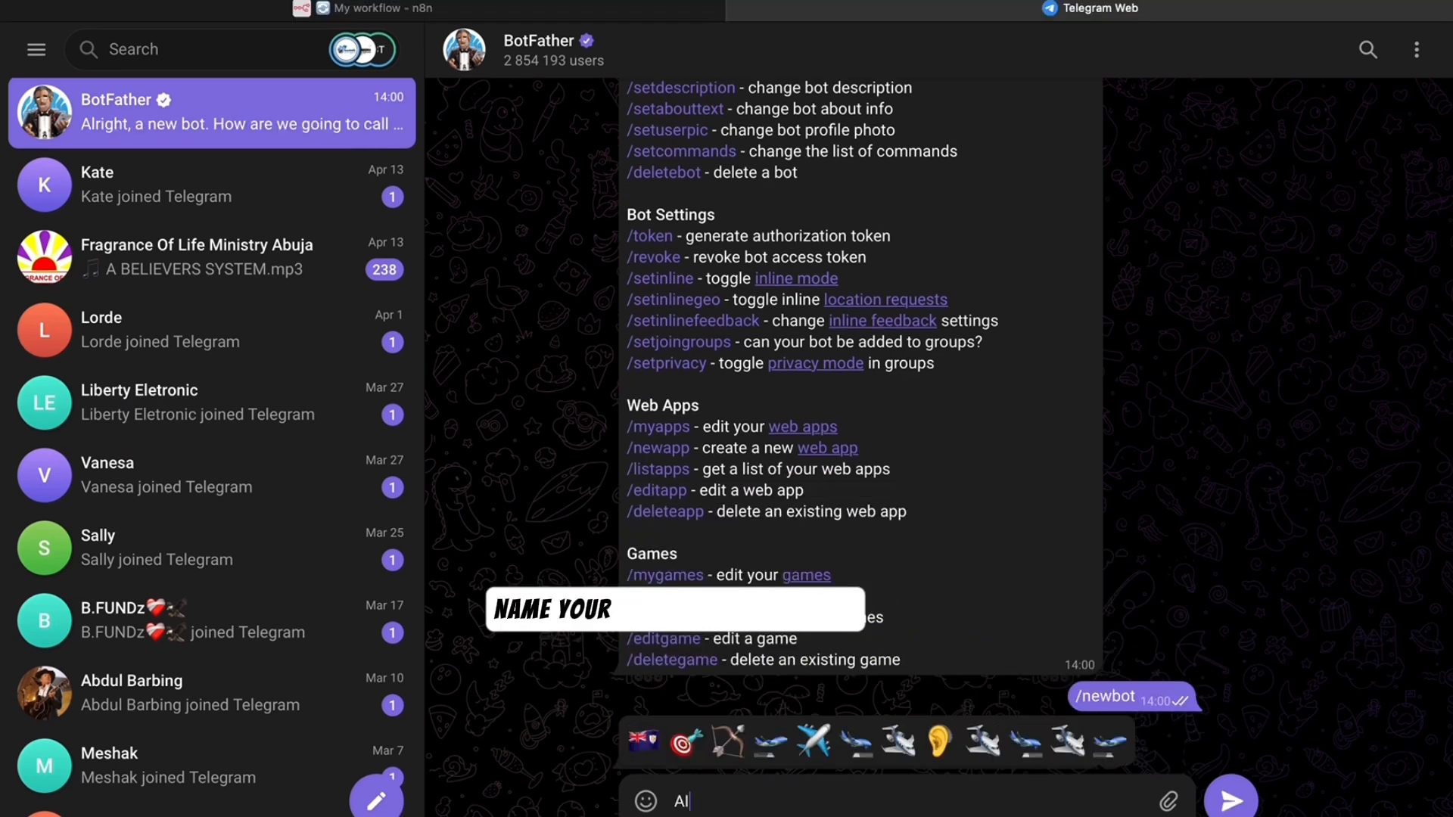
{"action": "type", "text": "AGENT TUTORIAL"}
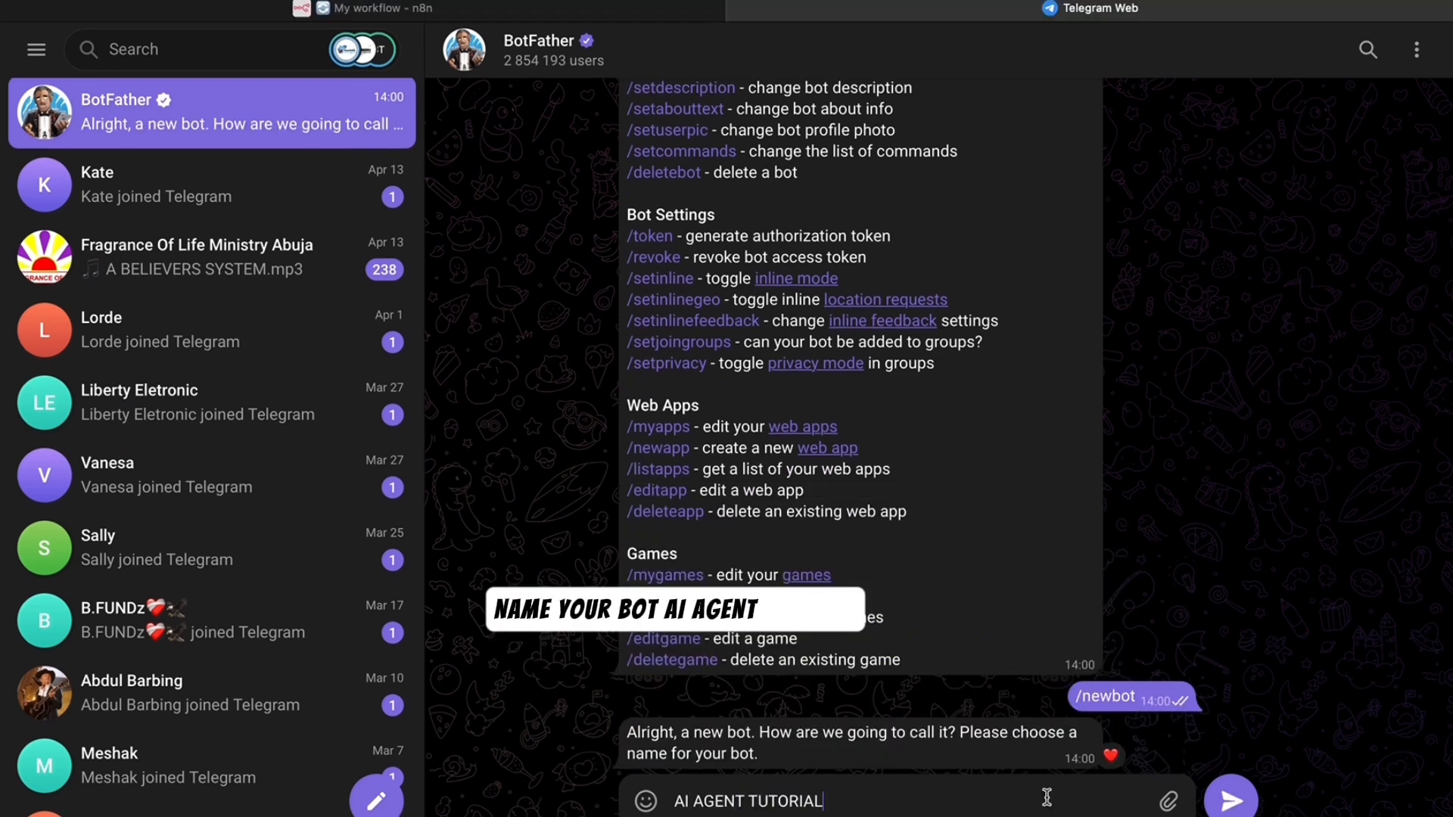
{"action": "key", "text": "Return"}
{"action": "type", "text": "SHAN23"}
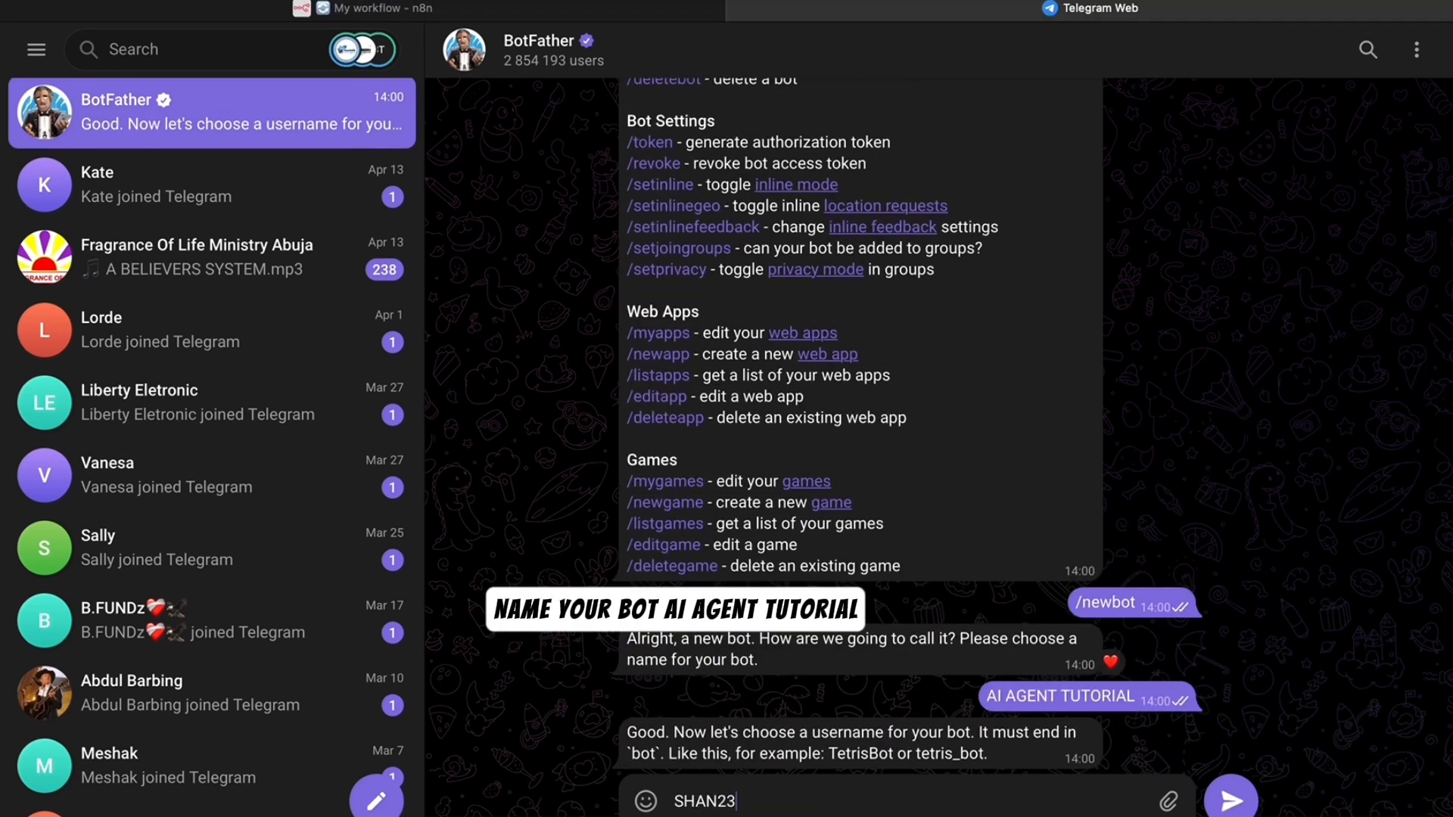
{"action": "type", "text": "4"}
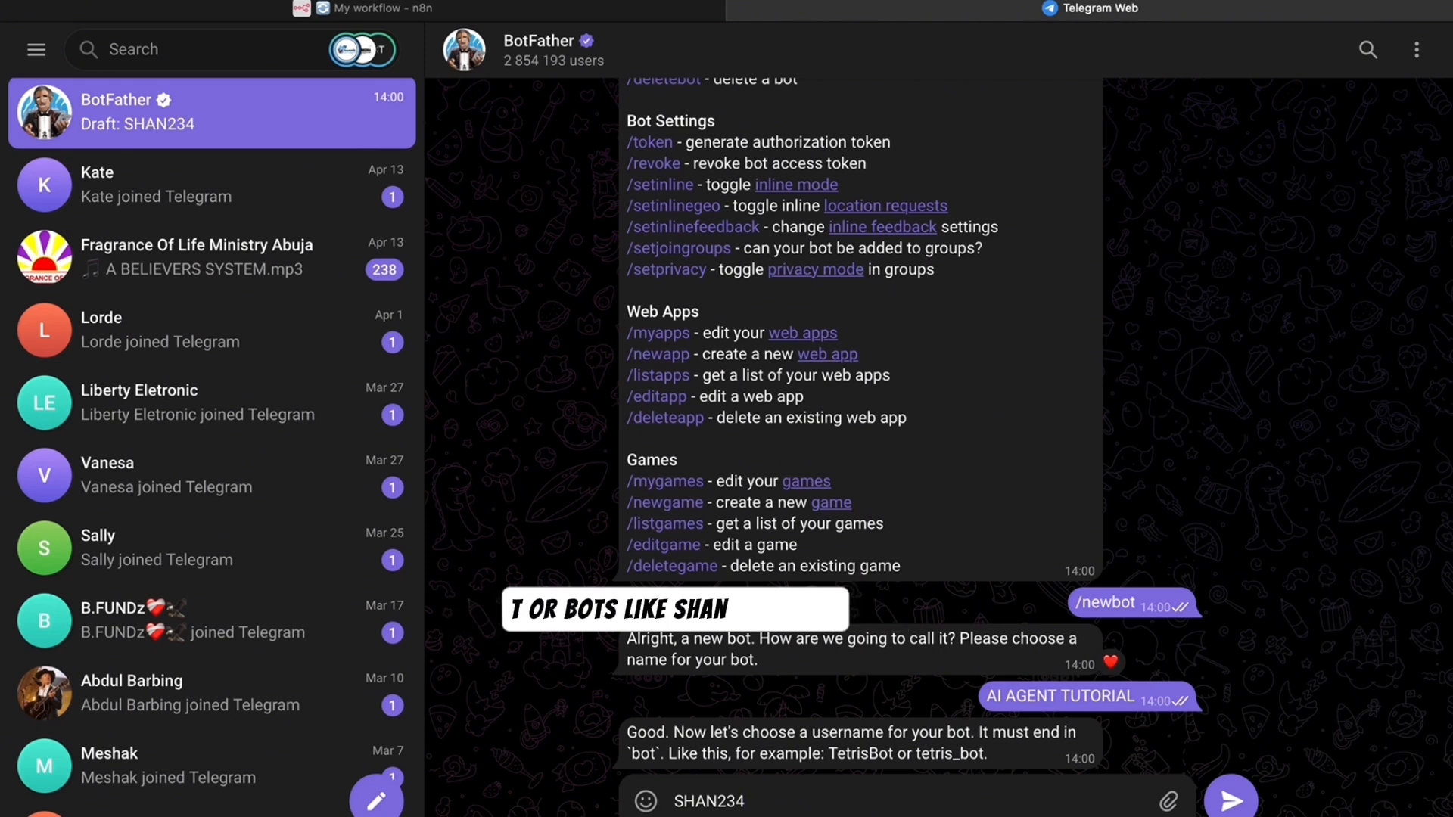
{"action": "type", "text": "_AI"}
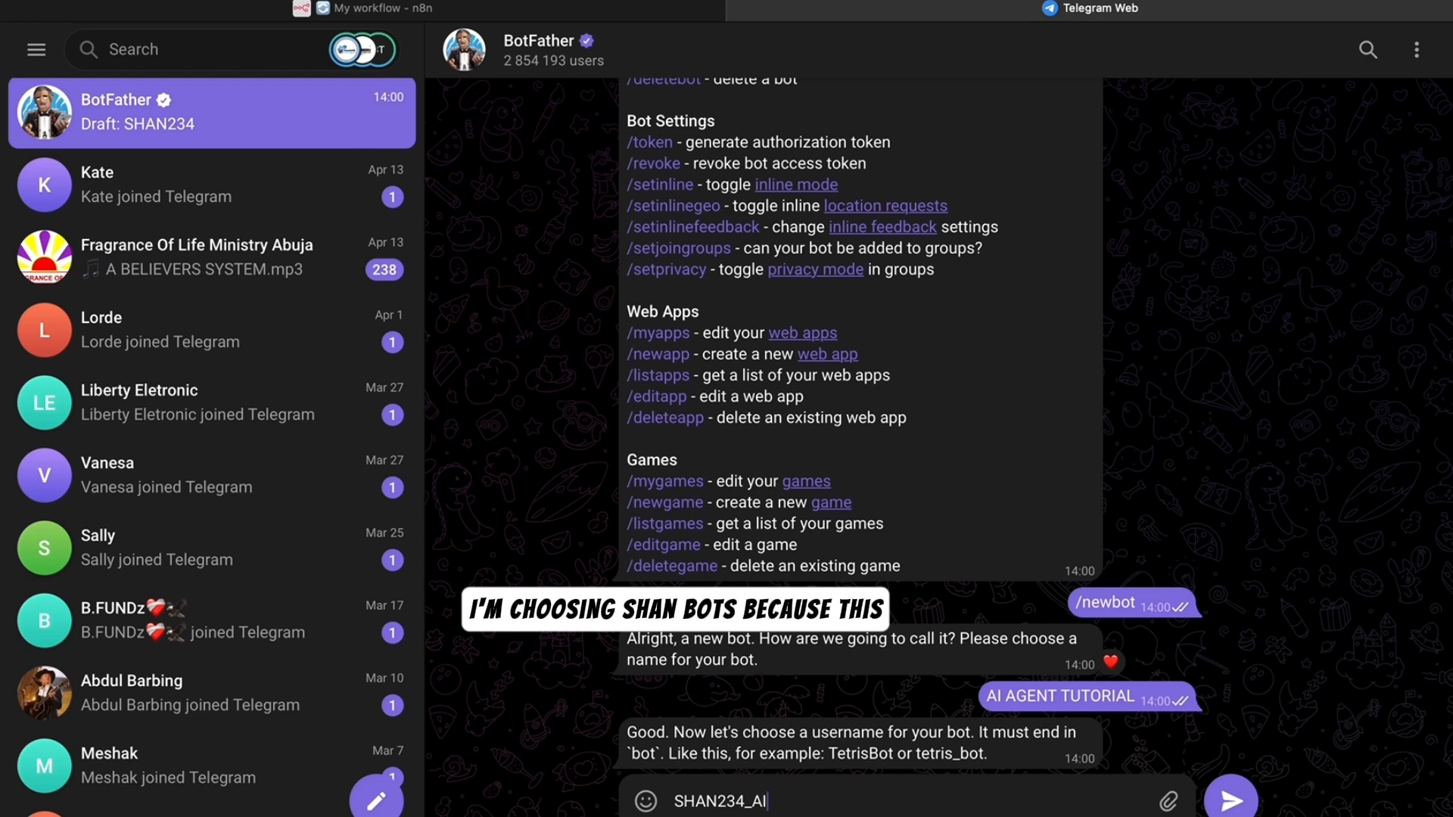
{"action": "type", "text": "_"}
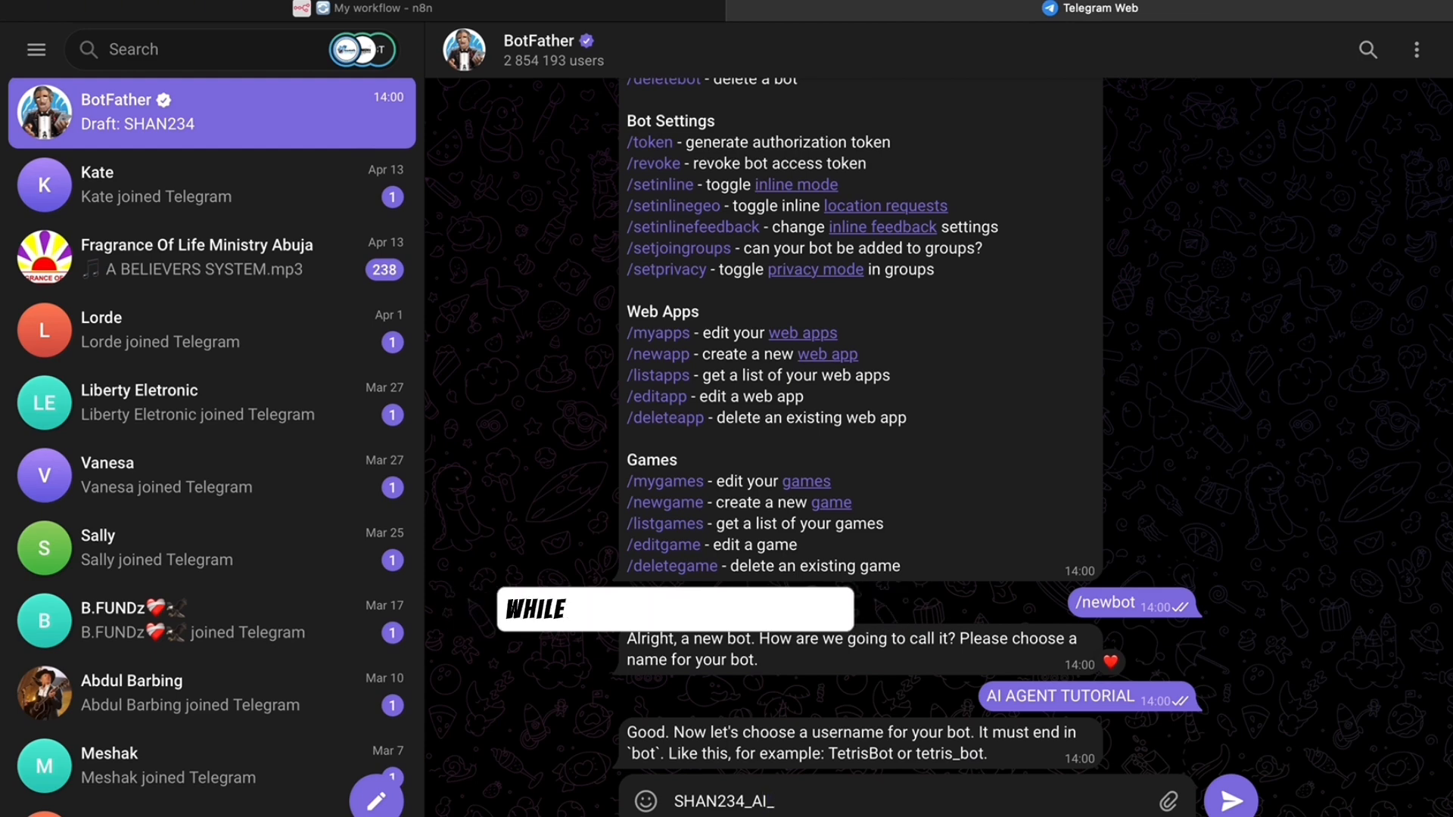
{"action": "type", "text": "bot"}
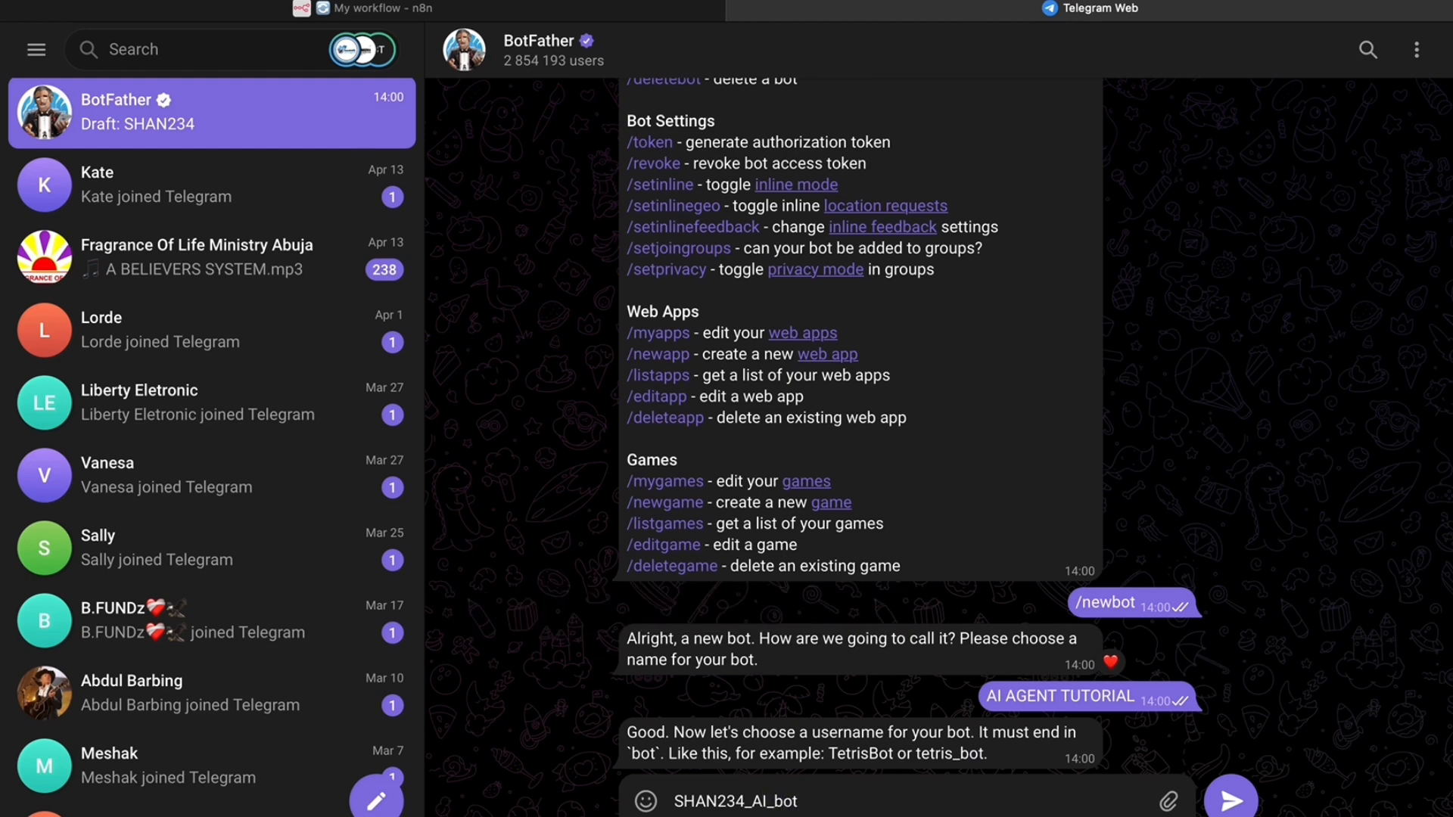
{"action": "left_click", "coordinate": [1245, 803]}
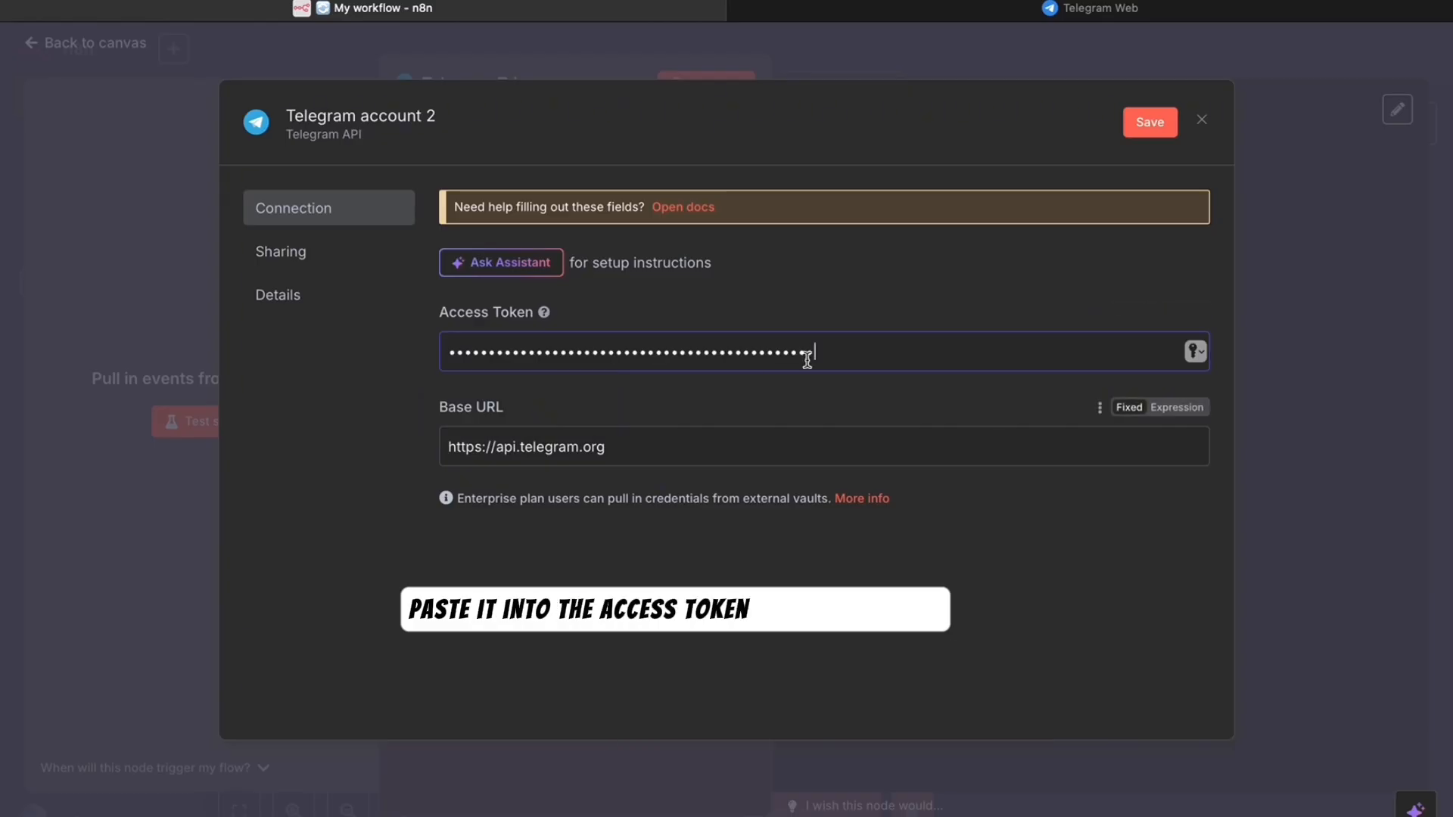
- Save the pasted bot token as credential 'Telegram account 2' and close the form once tested
{"action": "left_click", "coordinate": [1150, 125]}
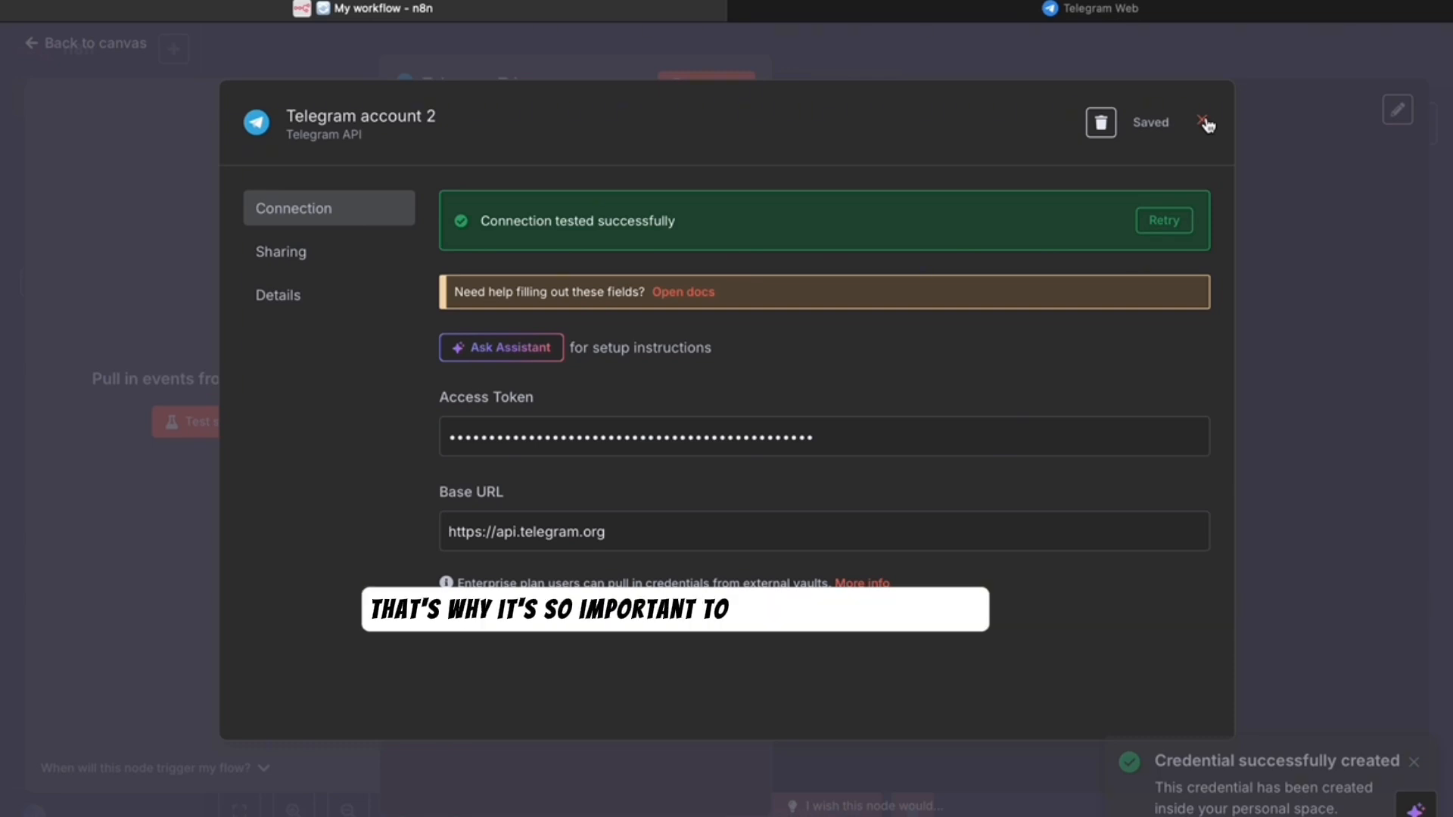
{"action": "left_click", "coordinate": [1204, 123]}
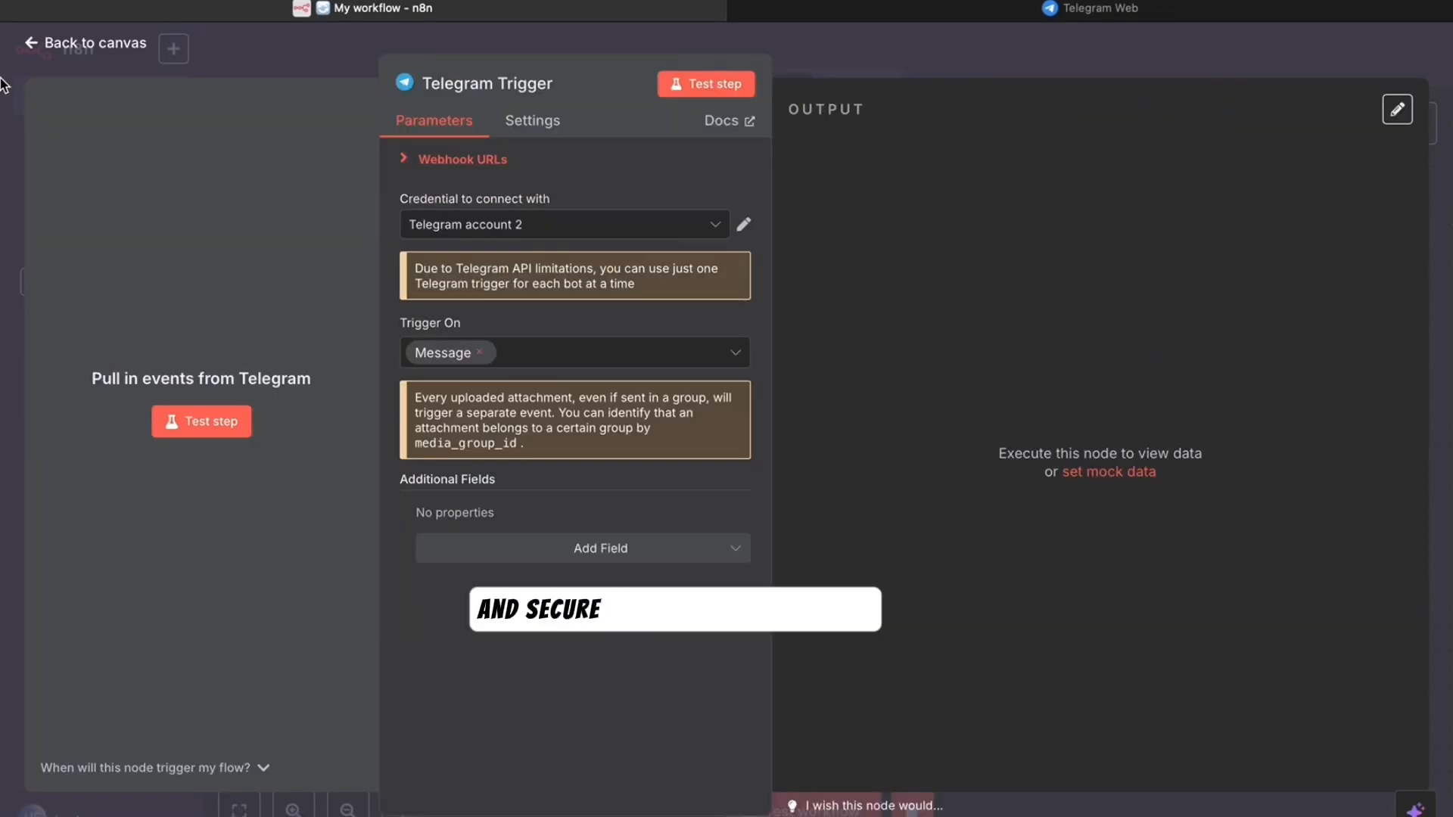
- Return to the canvas and start a test run of the Telegram-triggered workflow
{"action": "left_click", "coordinate": [47, 47]}
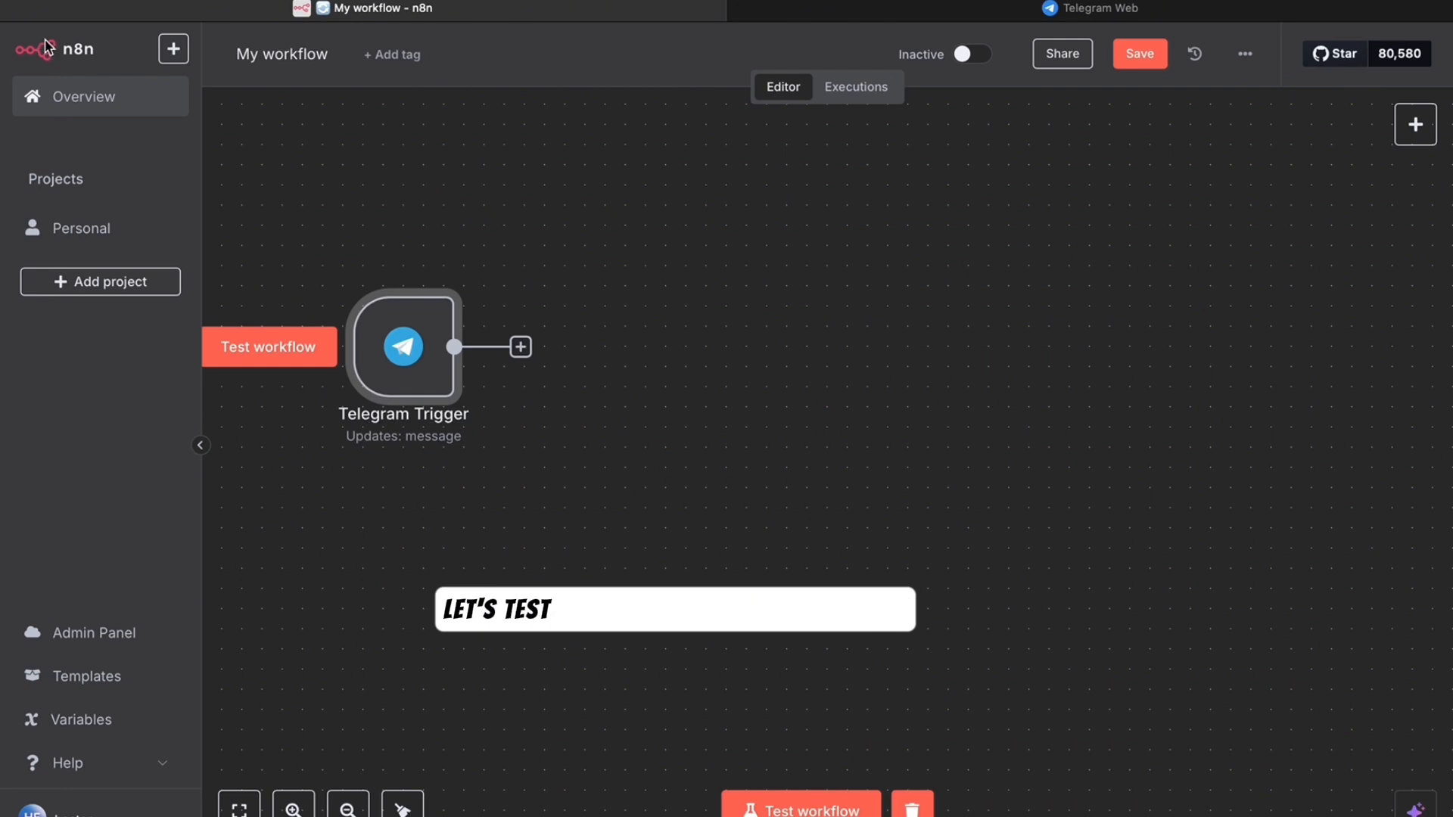
{"action": "left_click", "coordinate": [806, 808]}
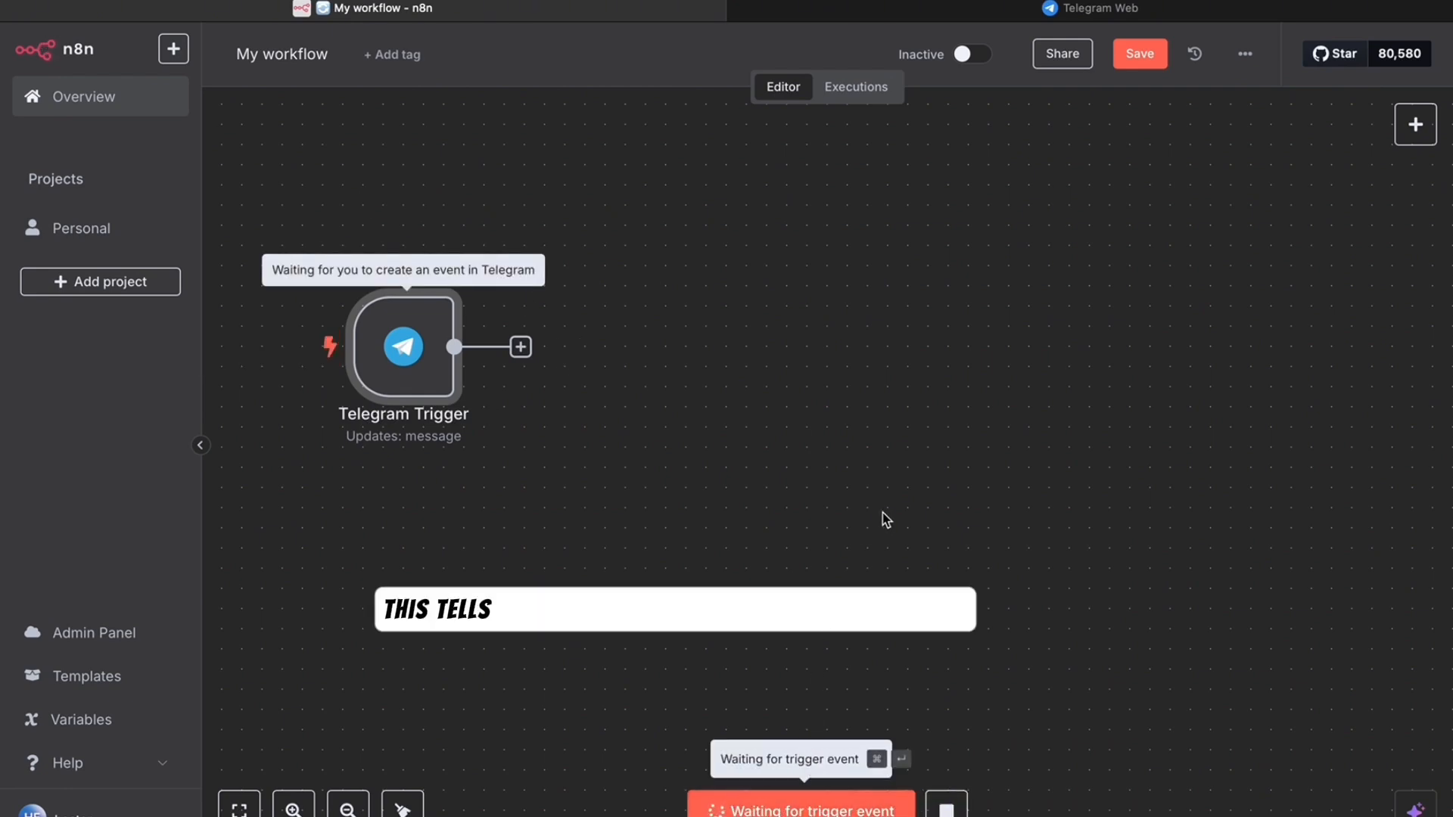
- In Telegram Web, send a message to the bot so the waiting n8n trigger receives it
{"action": "left_click", "coordinate": [1063, 10]}
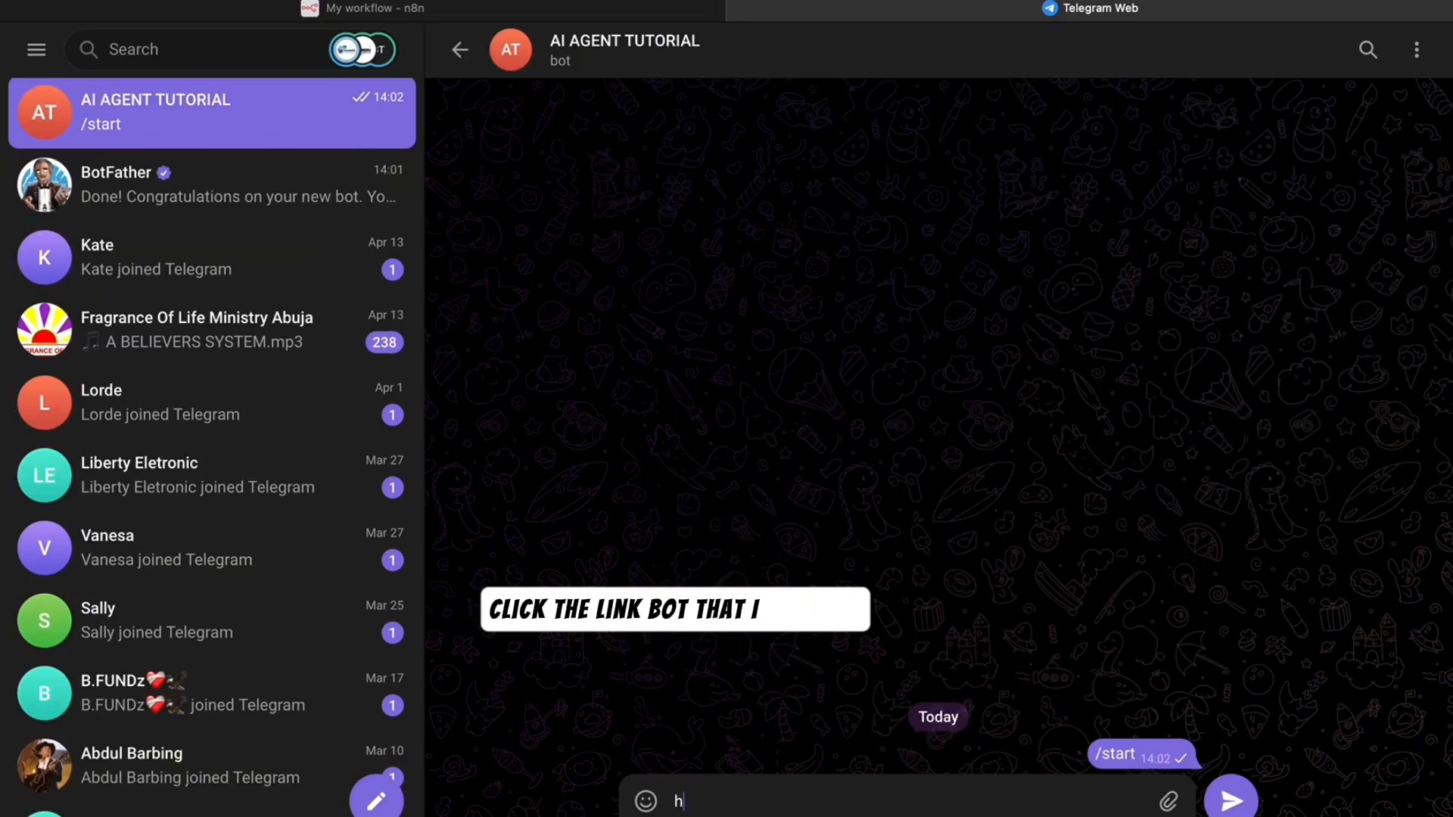
{"action": "type", "text": "ello"}
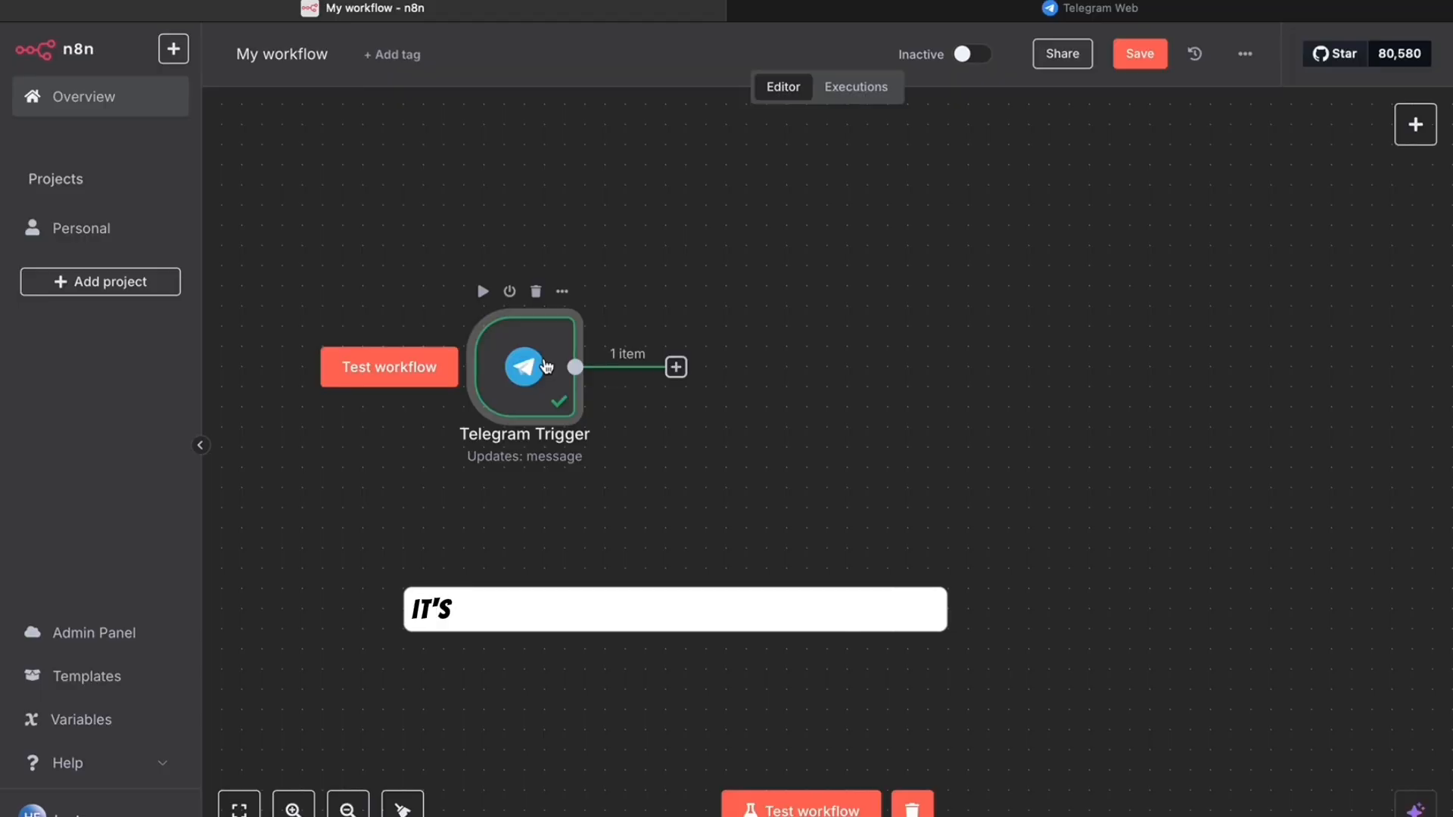
{"action": "double_click", "coordinate": [546, 366]}
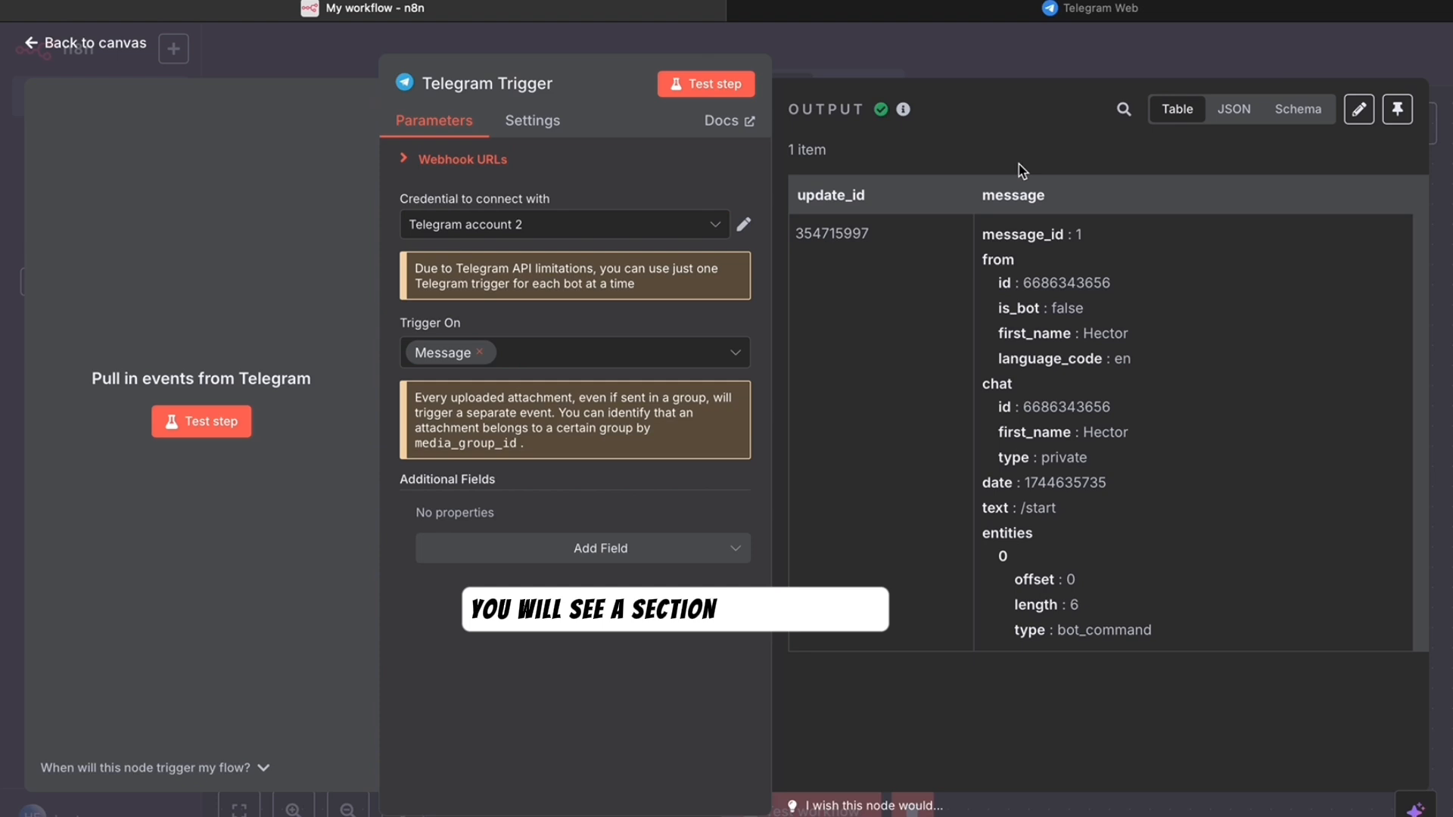
{"action": "left_click", "coordinate": [1298, 110]}
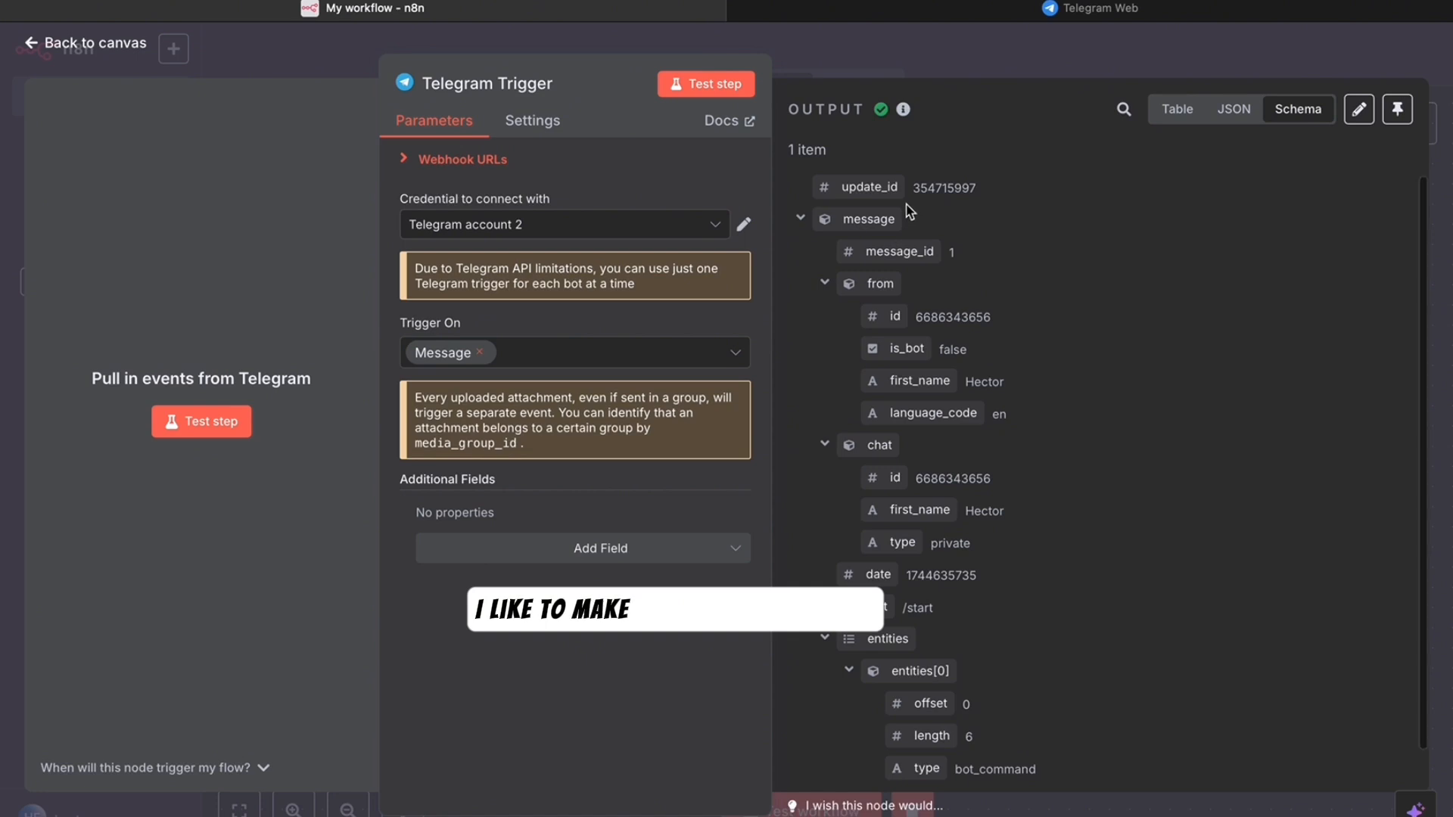
{"action": "scroll", "coordinate": [909, 211], "scroll_direction": "down", "scroll_amount": 1}
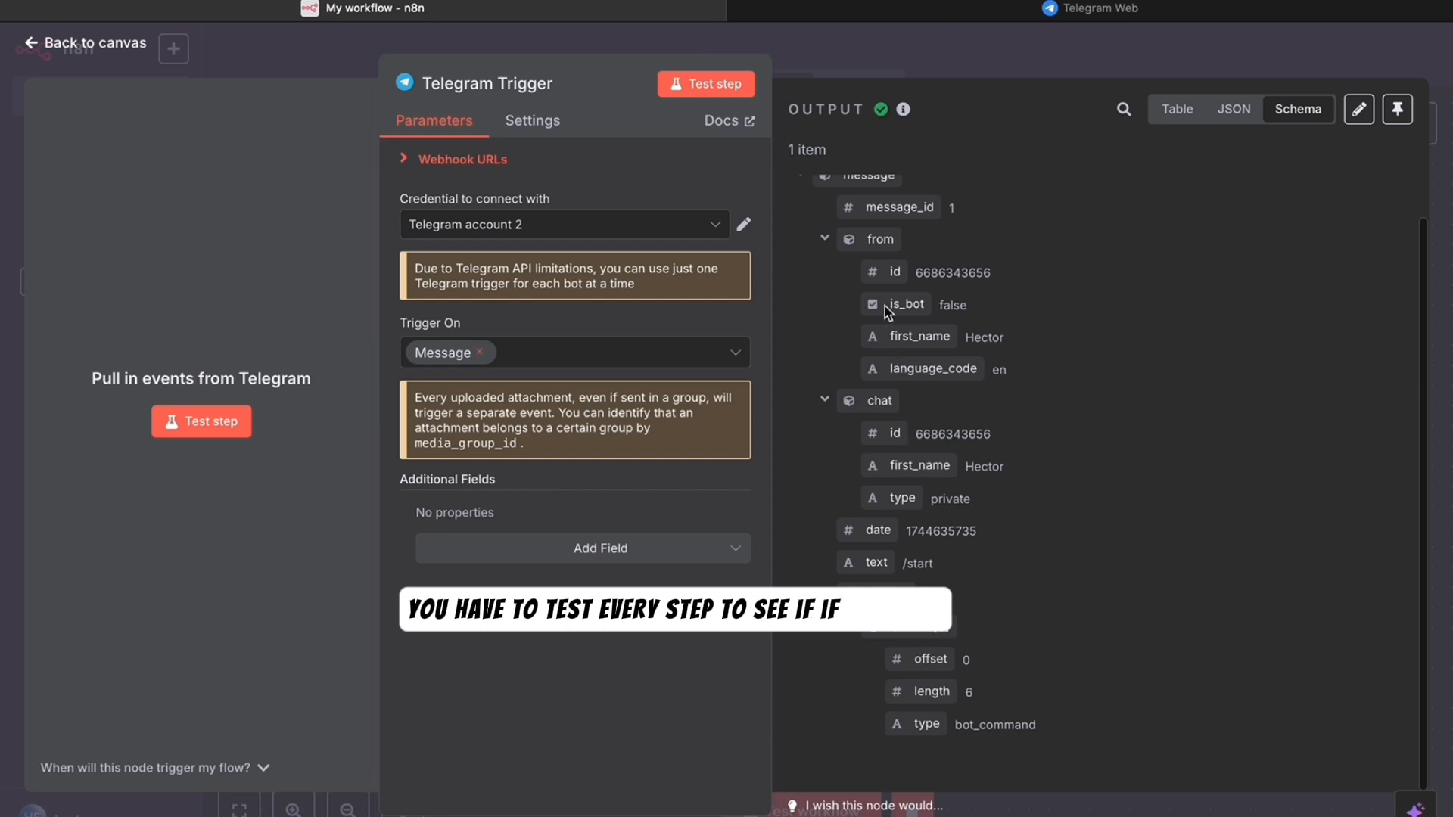
{"action": "scroll", "coordinate": [904, 299], "scroll_direction": "up", "scroll_amount": 1}
{"action": "scroll", "coordinate": [908, 303], "scroll_direction": "down", "scroll_amount": 1}
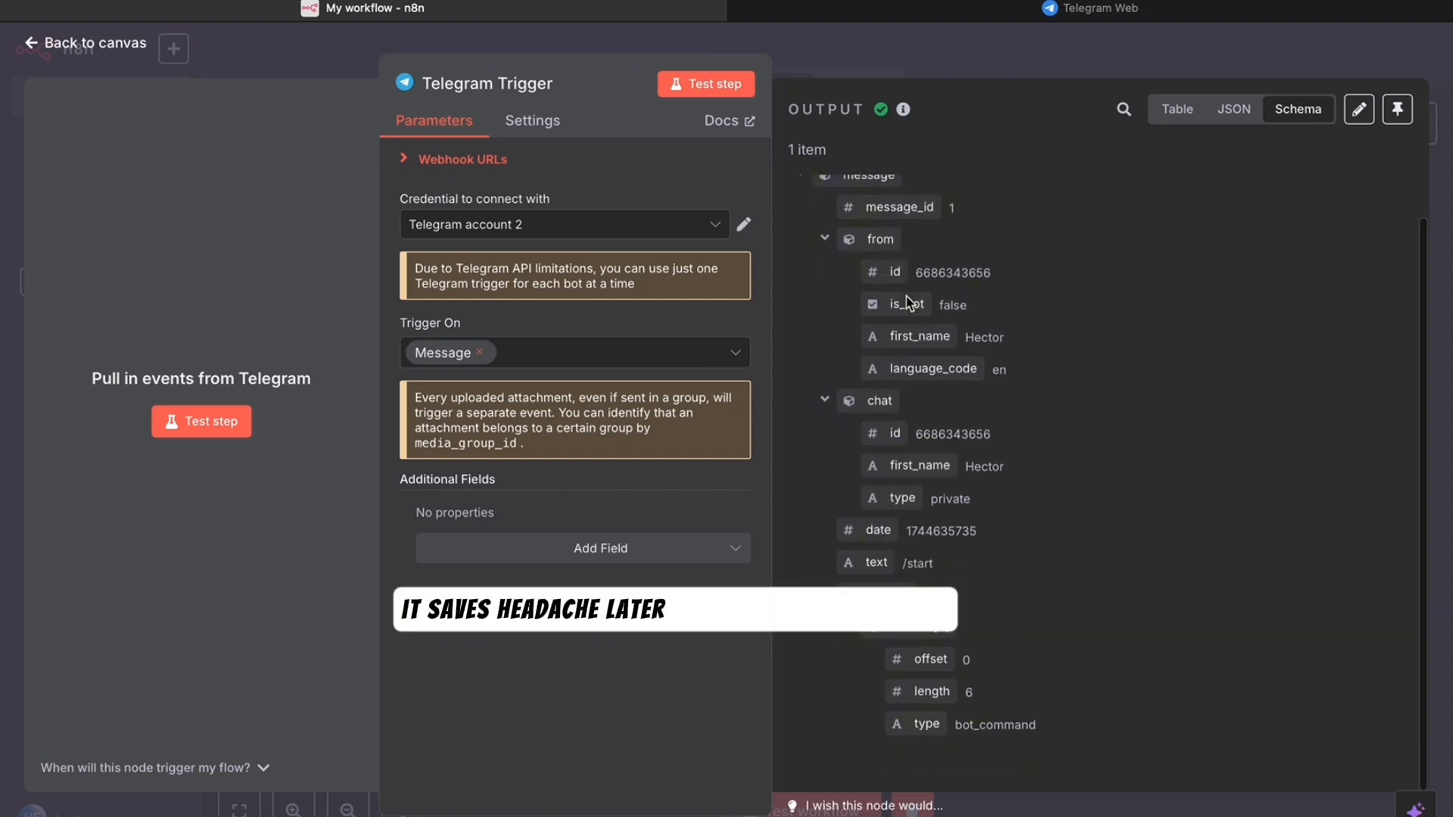
{"action": "scroll", "coordinate": [907, 298], "scroll_direction": "up", "scroll_amount": 1}
{"action": "scroll", "coordinate": [907, 297], "scroll_direction": "down", "scroll_amount": 1}
{"action": "scroll", "coordinate": [907, 297], "scroll_direction": "up", "scroll_amount": 1}
{"action": "scroll", "coordinate": [907, 297], "scroll_direction": "down", "scroll_amount": 1}
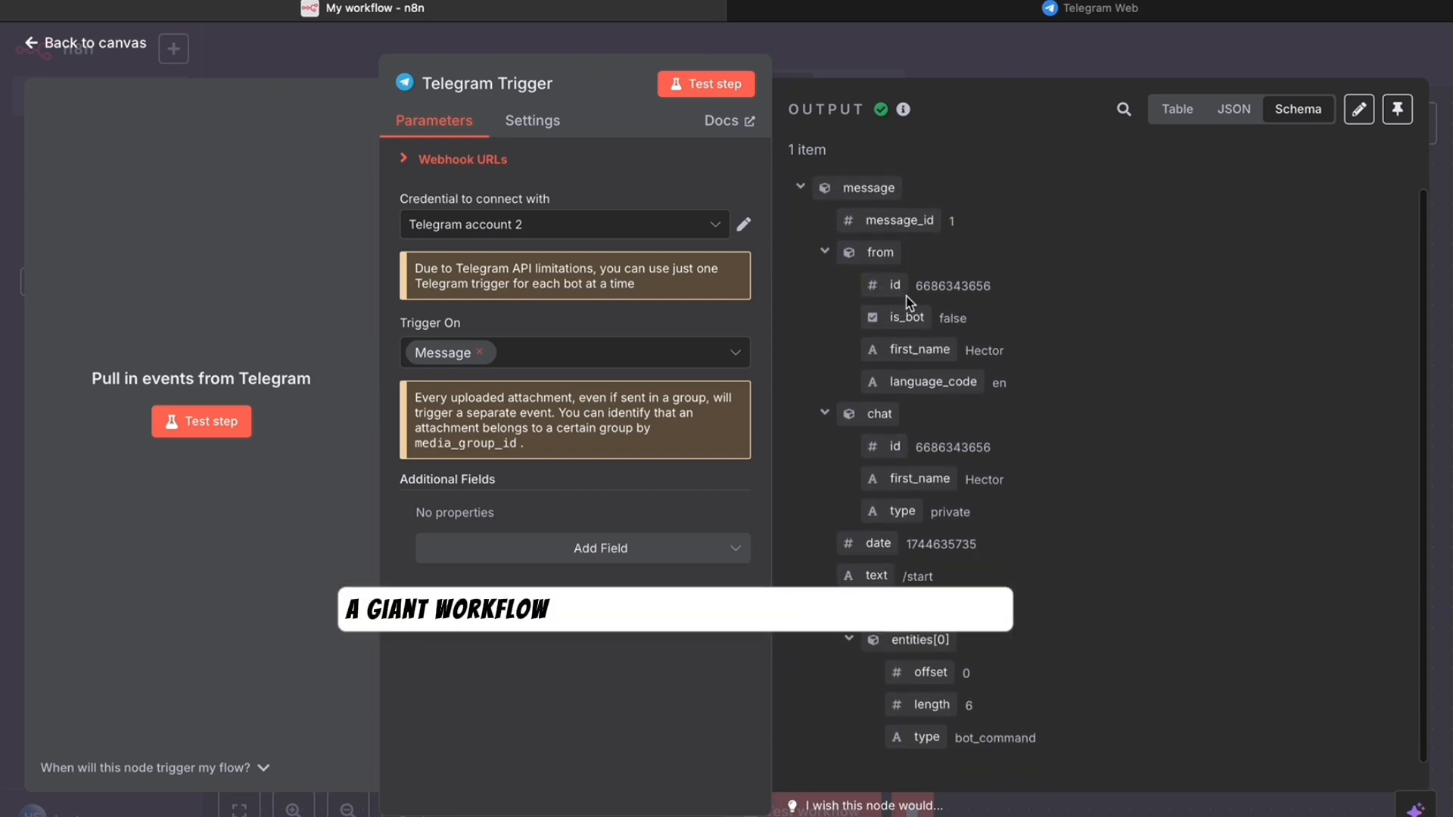
{"action": "scroll", "coordinate": [908, 300], "scroll_direction": "down", "scroll_amount": 1}
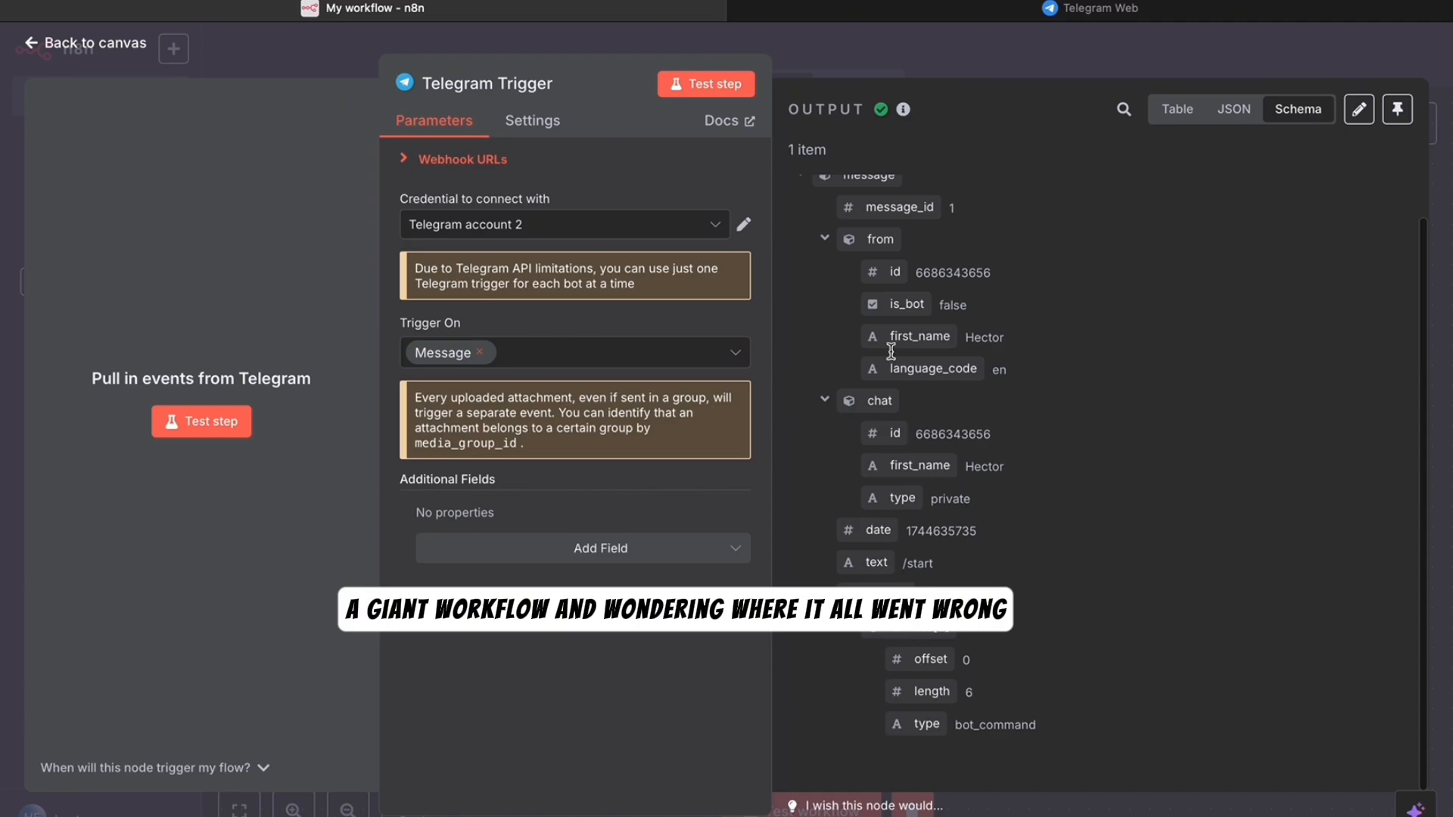
{"action": "scroll", "coordinate": [903, 243], "scroll_direction": "up", "scroll_amount": 2}
{"action": "key", "text": "Escape"}
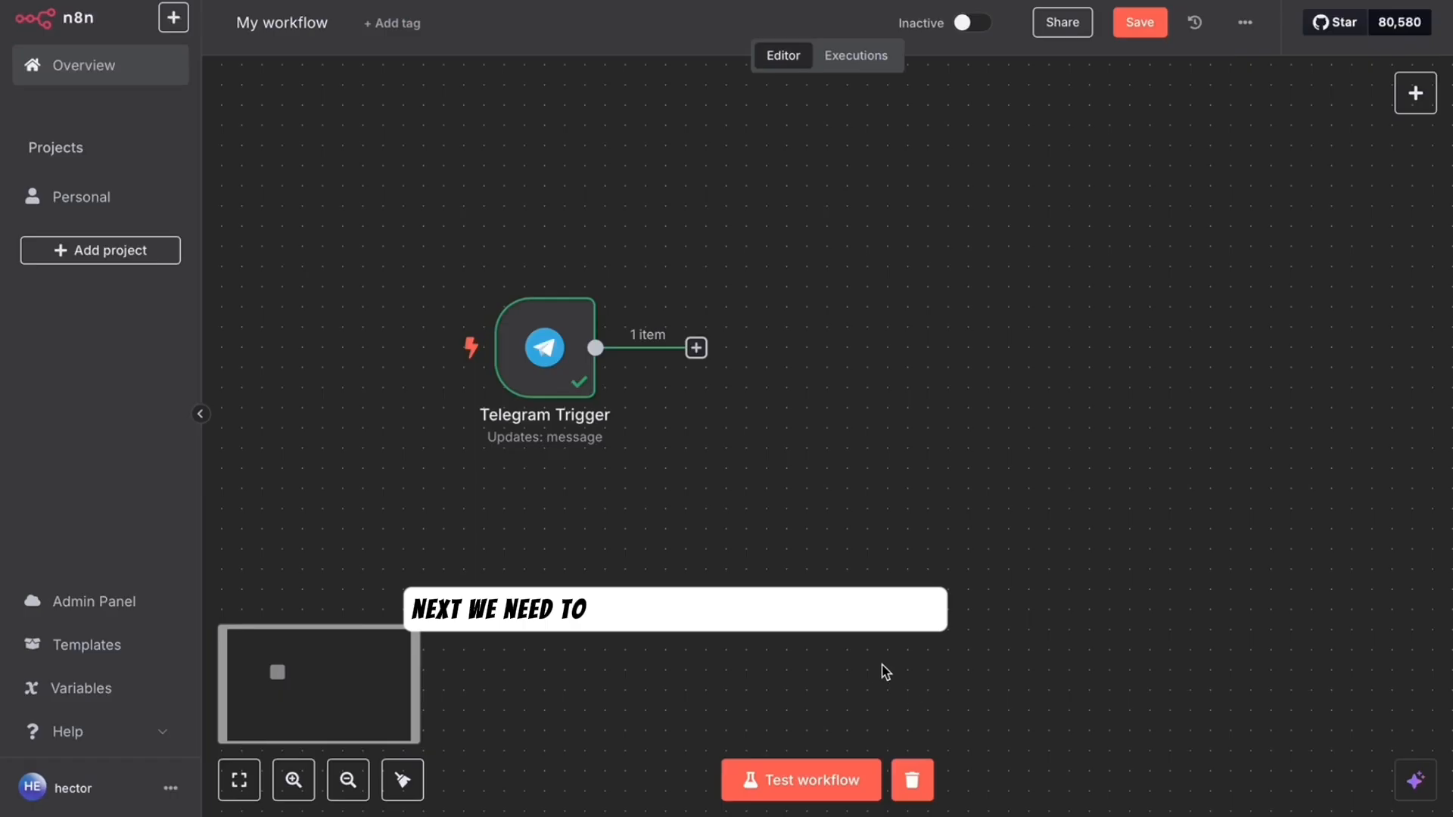
- Add an AI Agent node from the Advanced AI category after the Telegram Trigger
{"action": "left_click", "coordinate": [696, 349]}
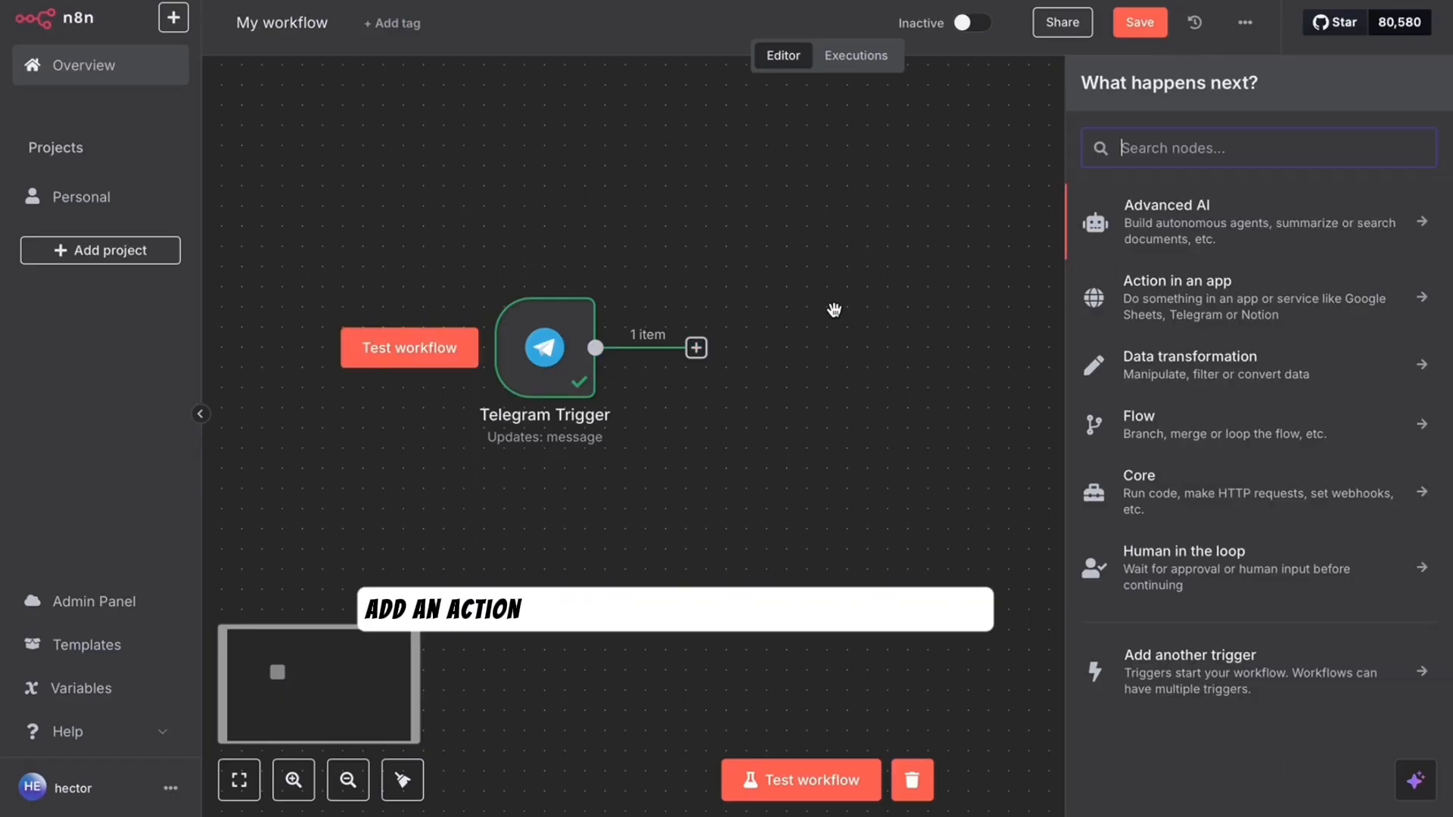
{"action": "left_click", "coordinate": [1178, 231]}
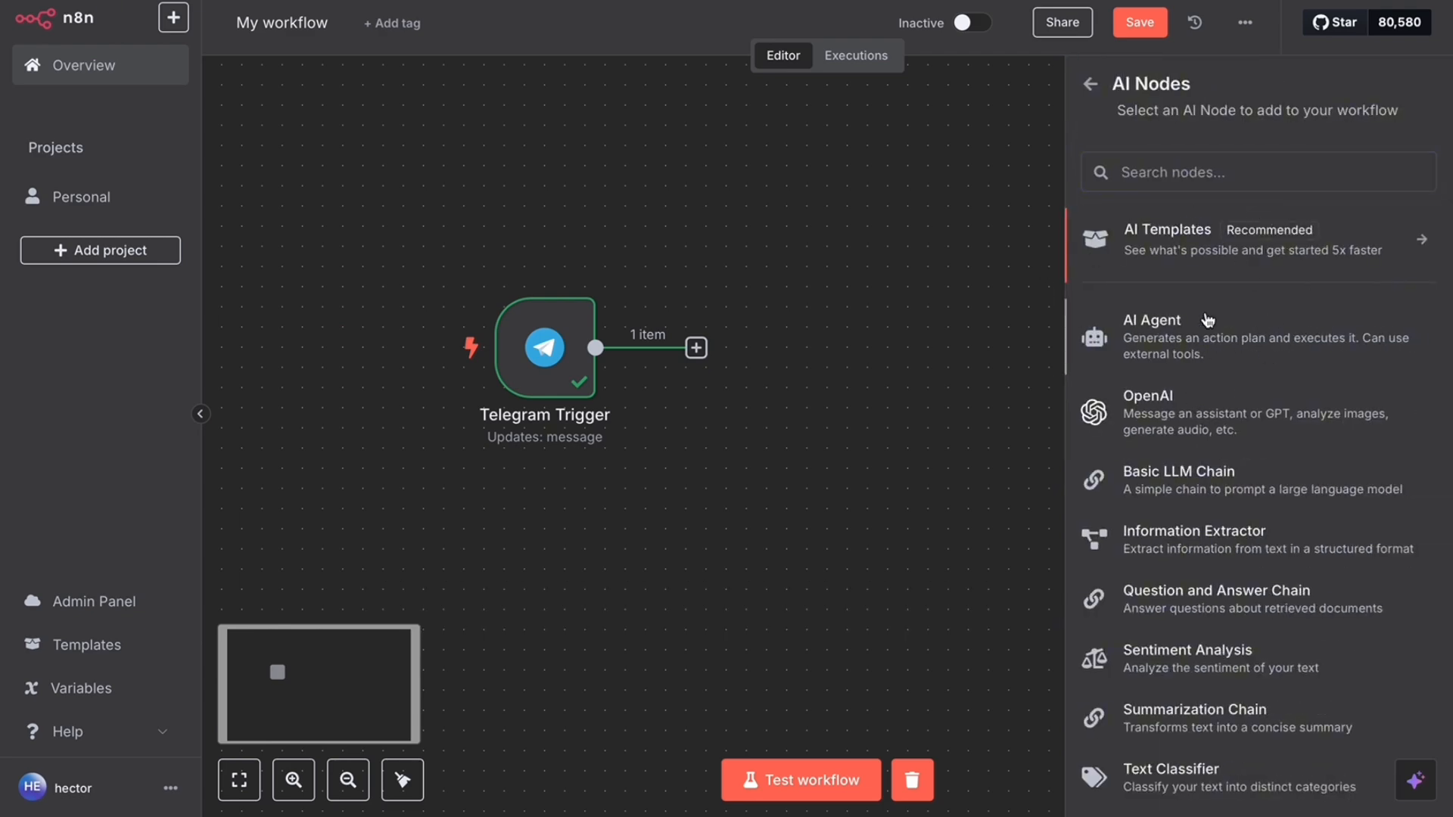
{"action": "left_click", "coordinate": [1192, 338]}
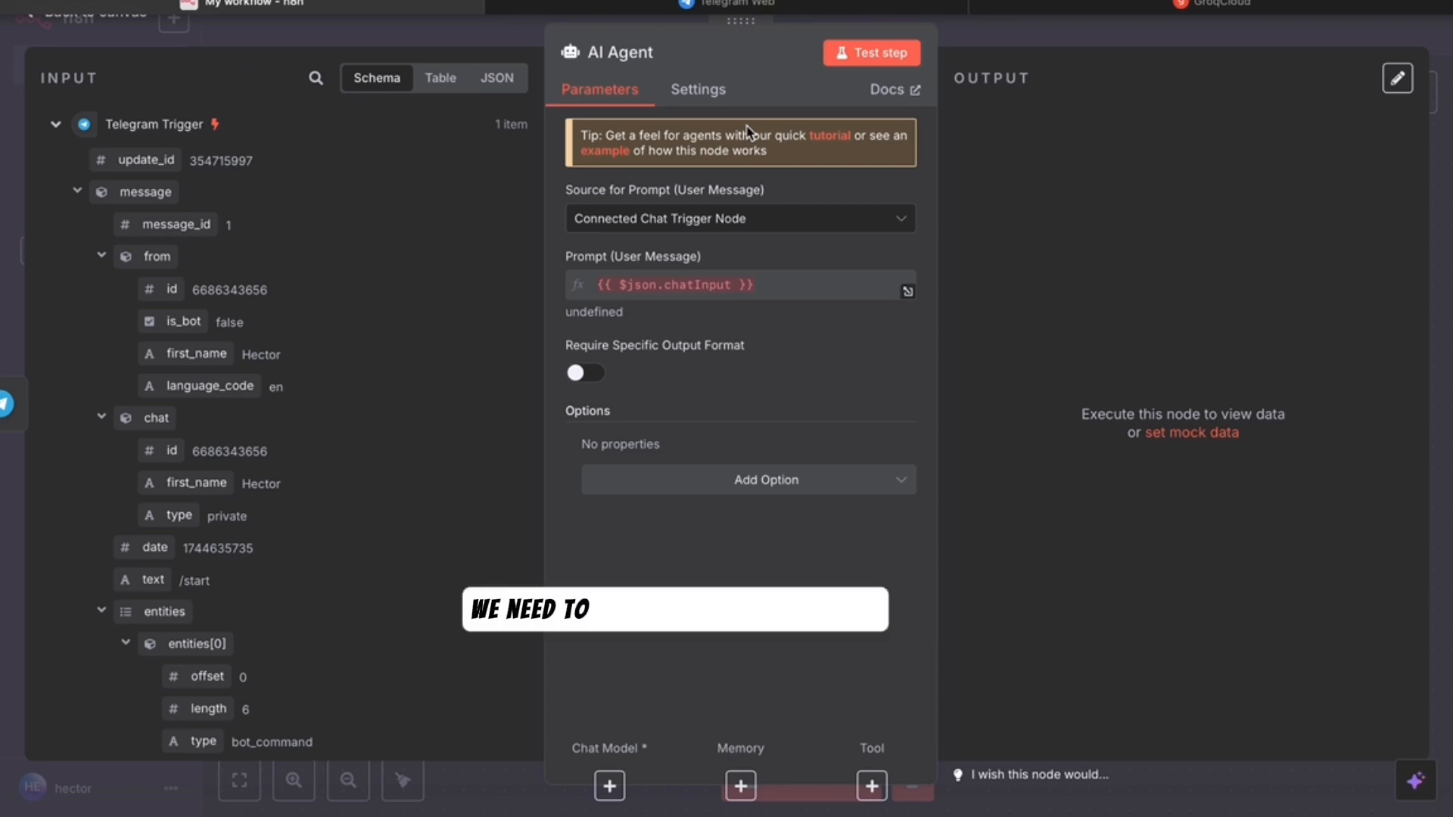
- Set the AI Agent's prompt source to Define below, using {{ $json.message.text }} from Telegram
{"action": "left_click", "coordinate": [674, 224]}
{"action": "left_click", "coordinate": [660, 352]}
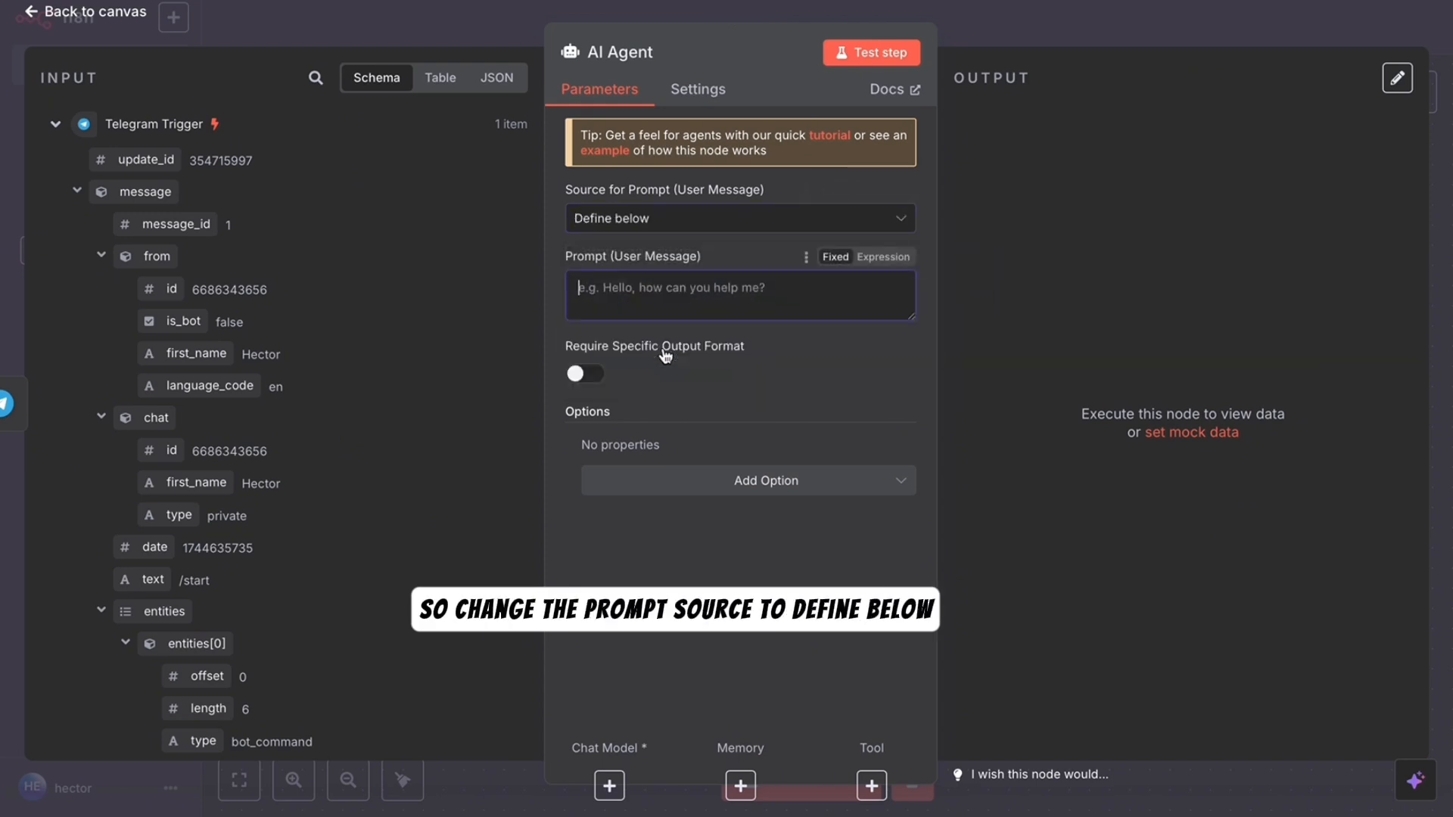
{"action": "left_click", "coordinate": [883, 257]}
{"action": "left_click_drag", "start_coordinate": [154, 579], "coordinate": [657, 288]}
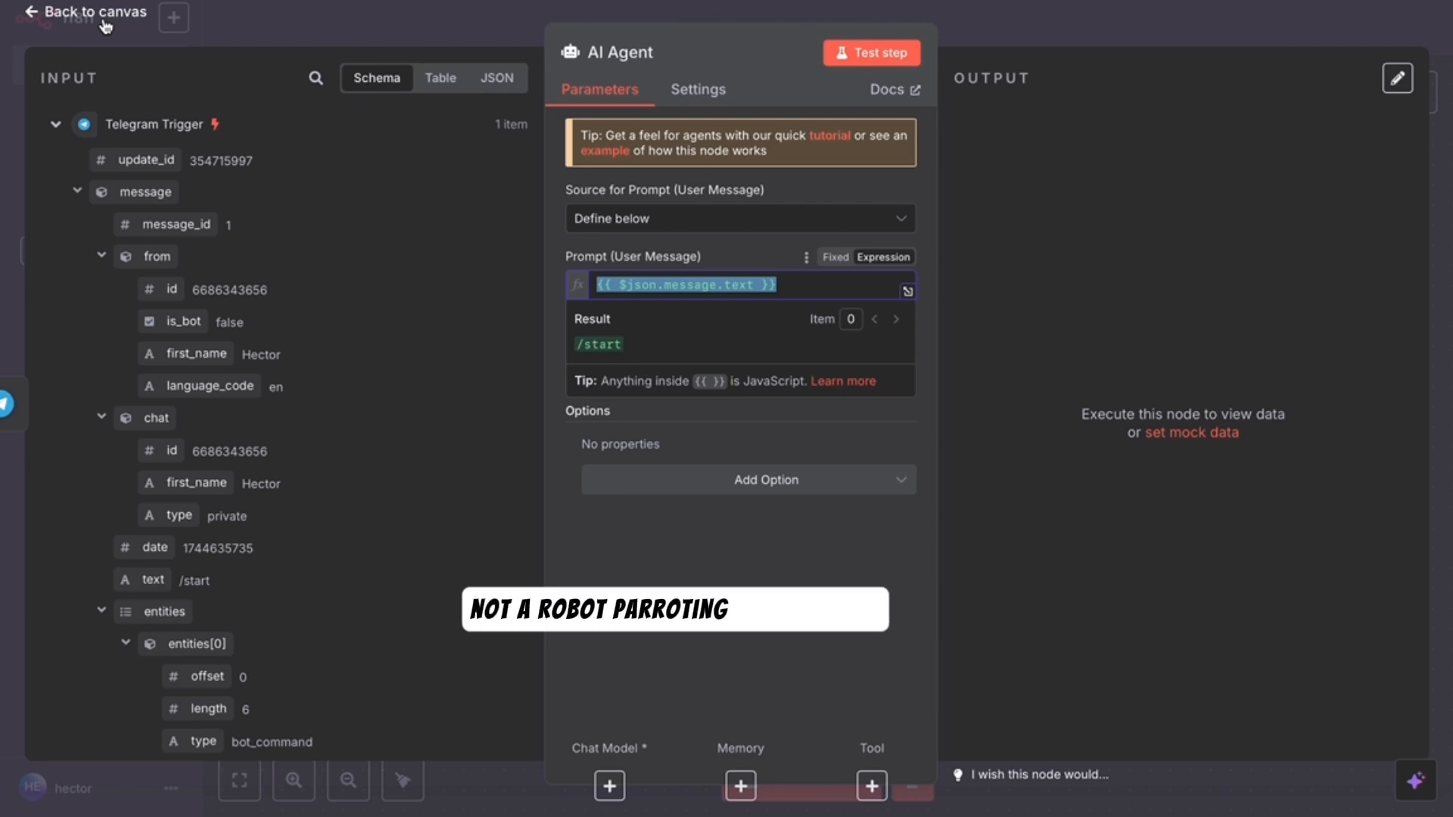
{"action": "left_click", "coordinate": [104, 21]}
- Open the agent's Chat Model list and search it with 'gr' to show the Groq models
{"action": "left_click", "coordinate": [766, 466]}
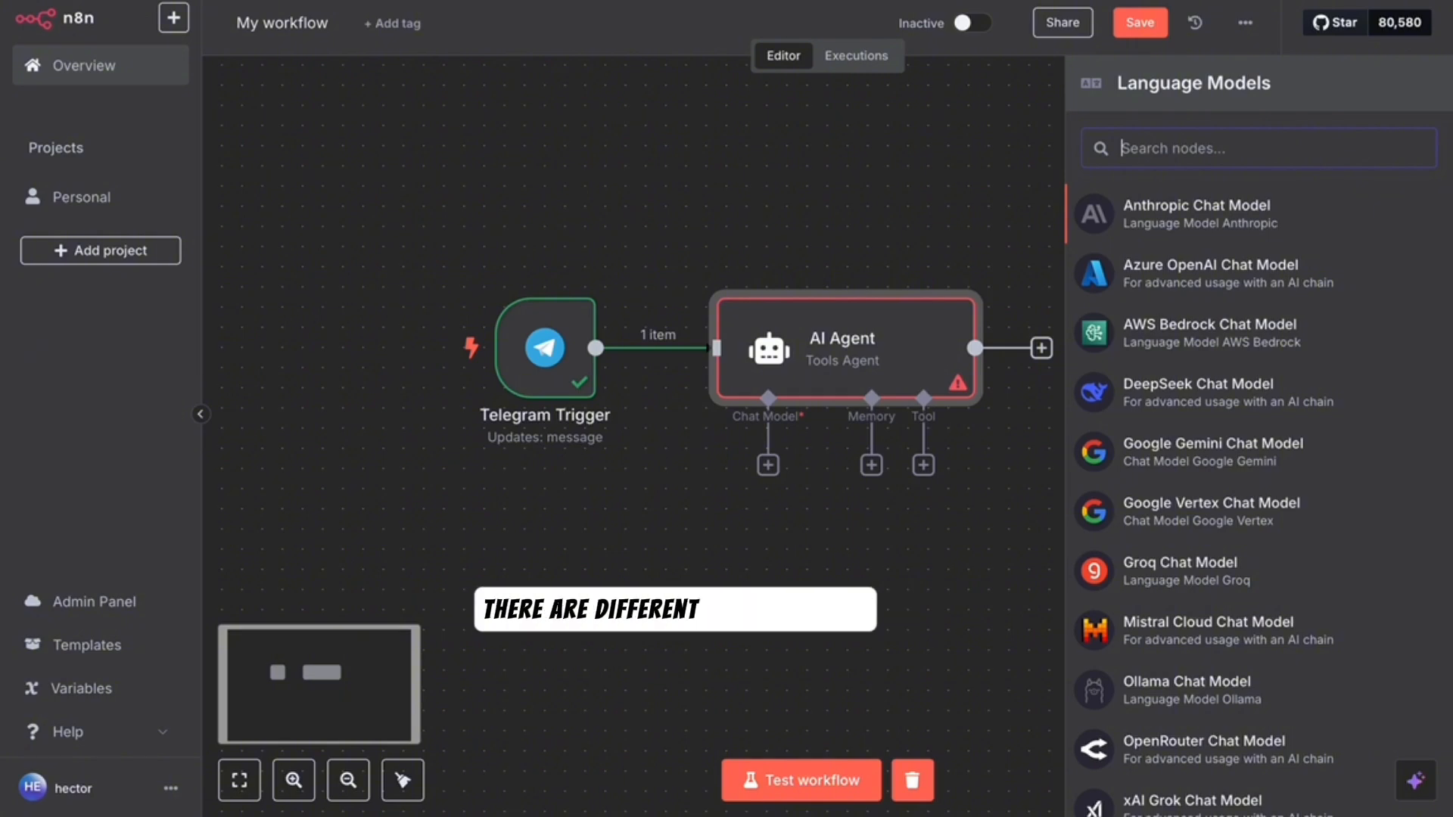
{"action": "type", "text": "ope"}
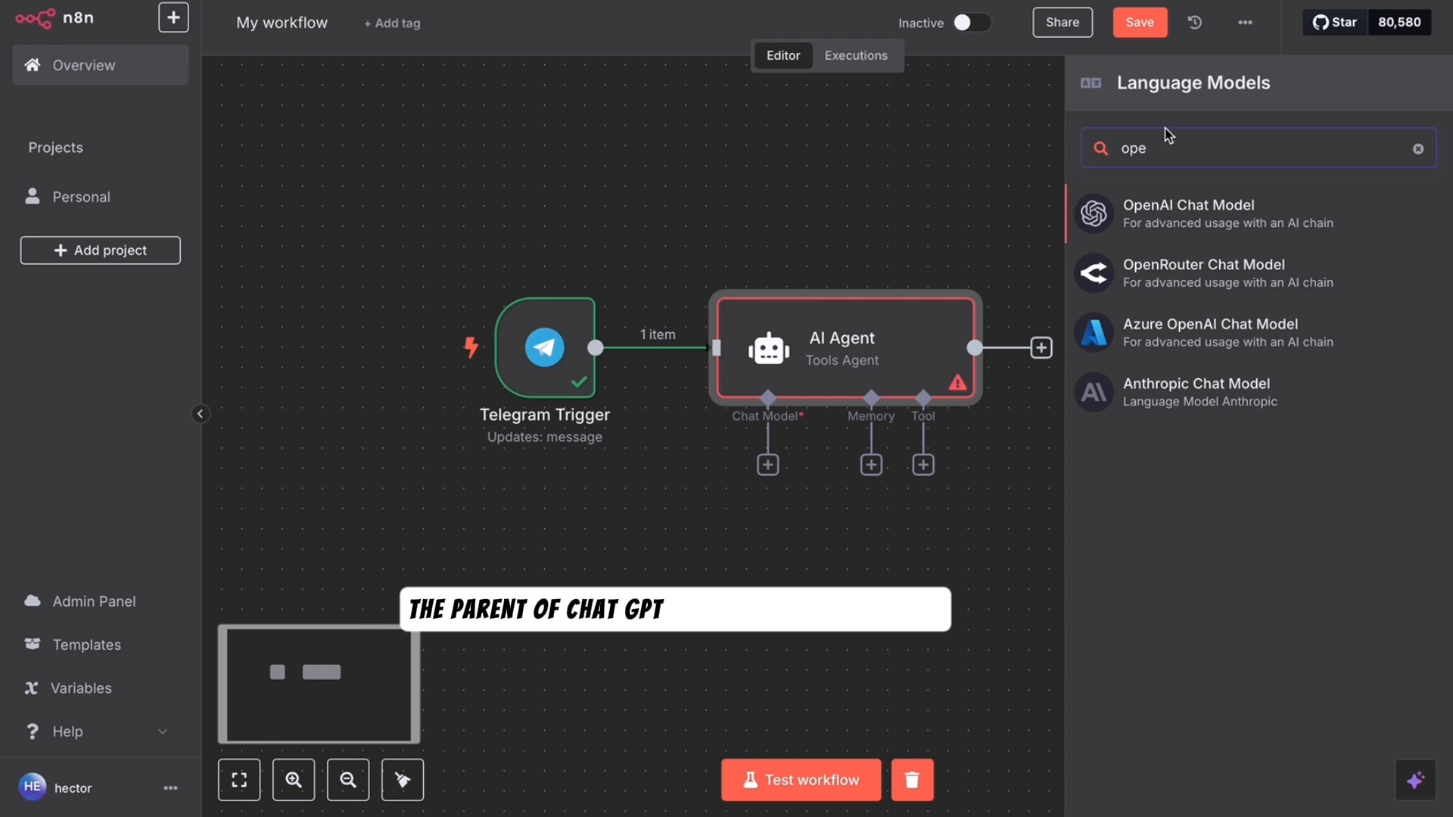
{"action": "key", "text": "BackSpace"}
{"action": "key", "text": "BackSpace"}
{"action": "key", "text": "BackSpace"}
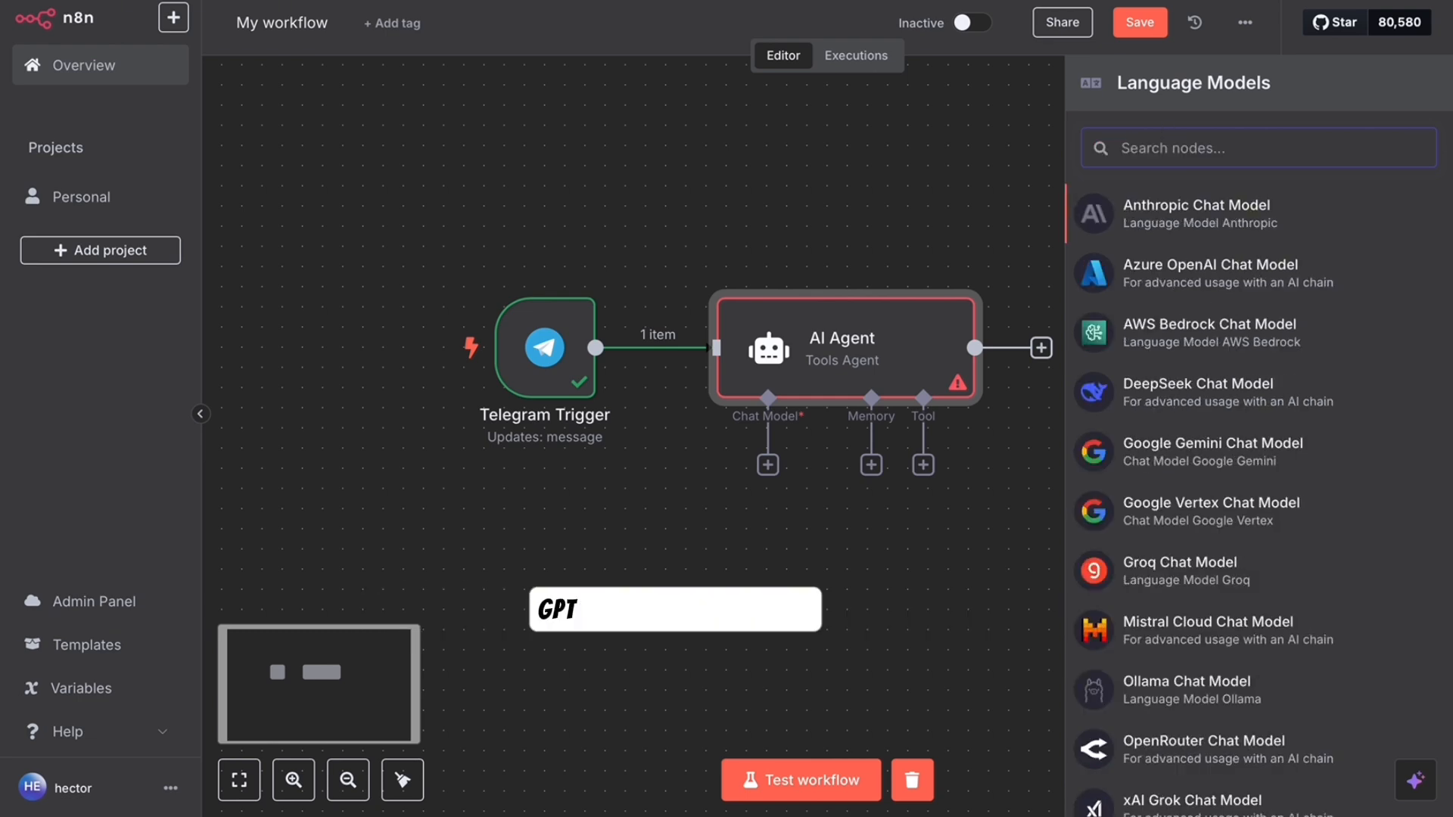
{"action": "type", "text": "dee"}
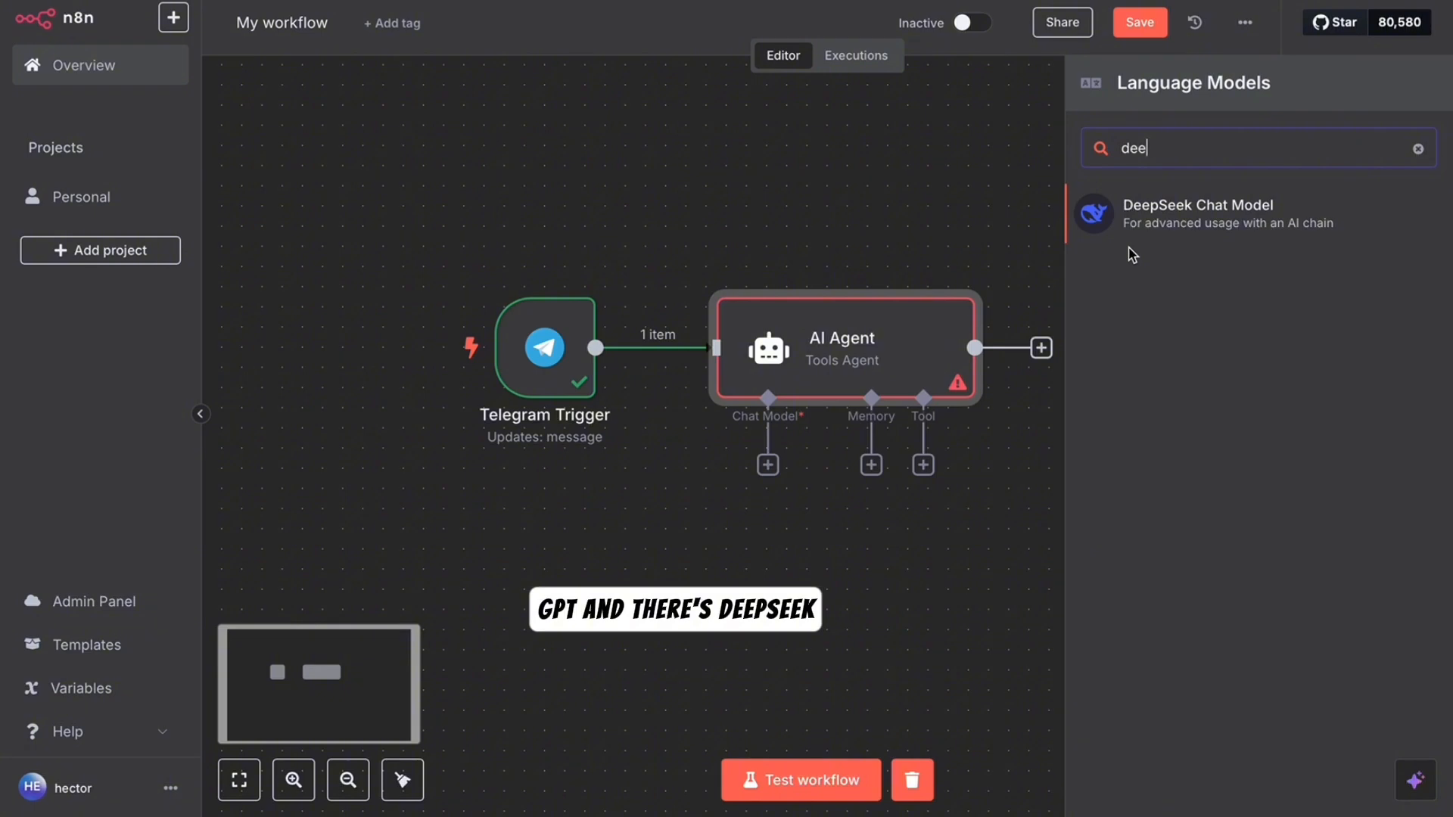
{"action": "key", "text": "BackSpace"}
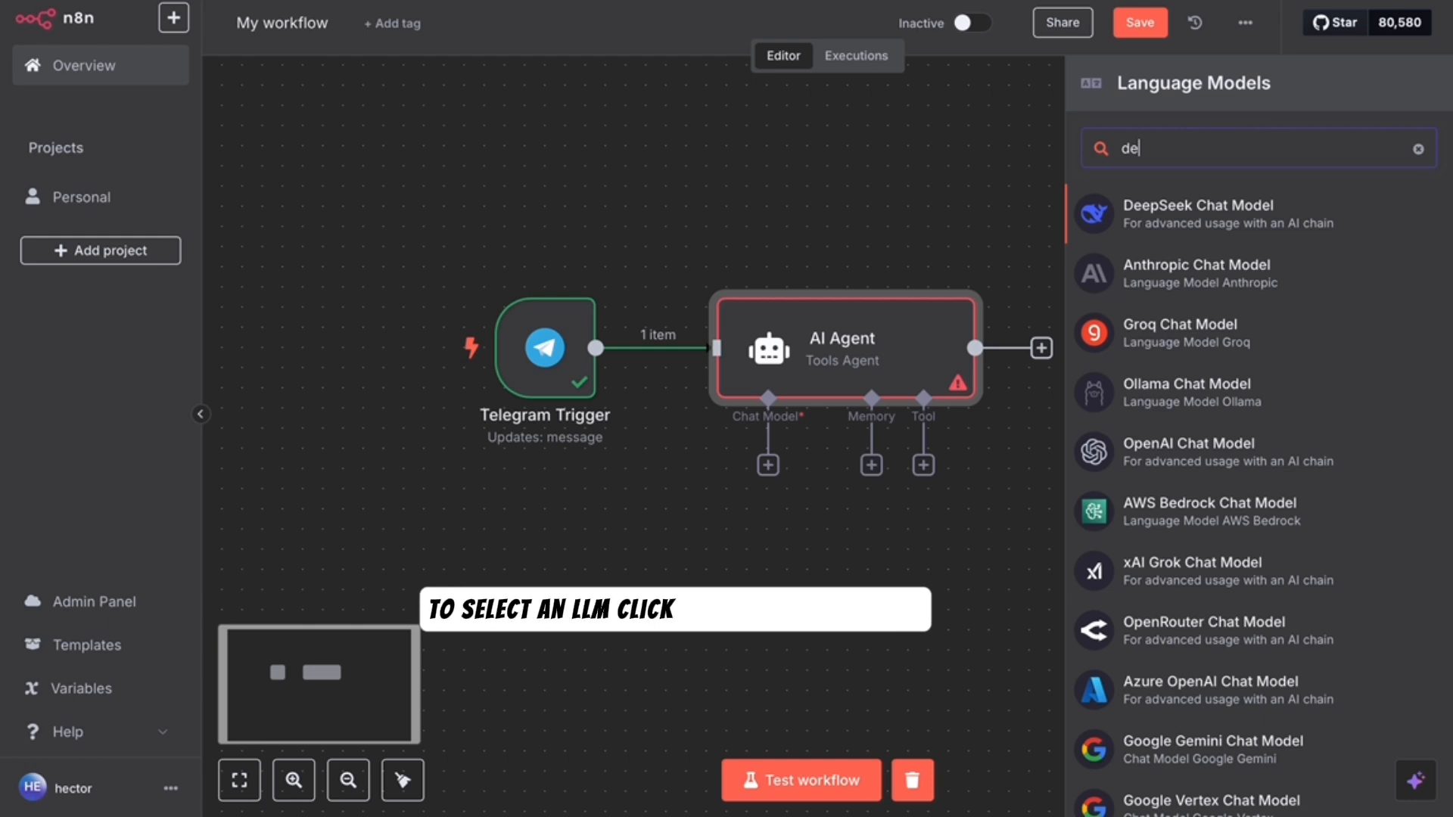
{"action": "key", "text": "BackSpace"}
{"action": "key", "text": "BackSpace"}
{"action": "type", "text": "g"}
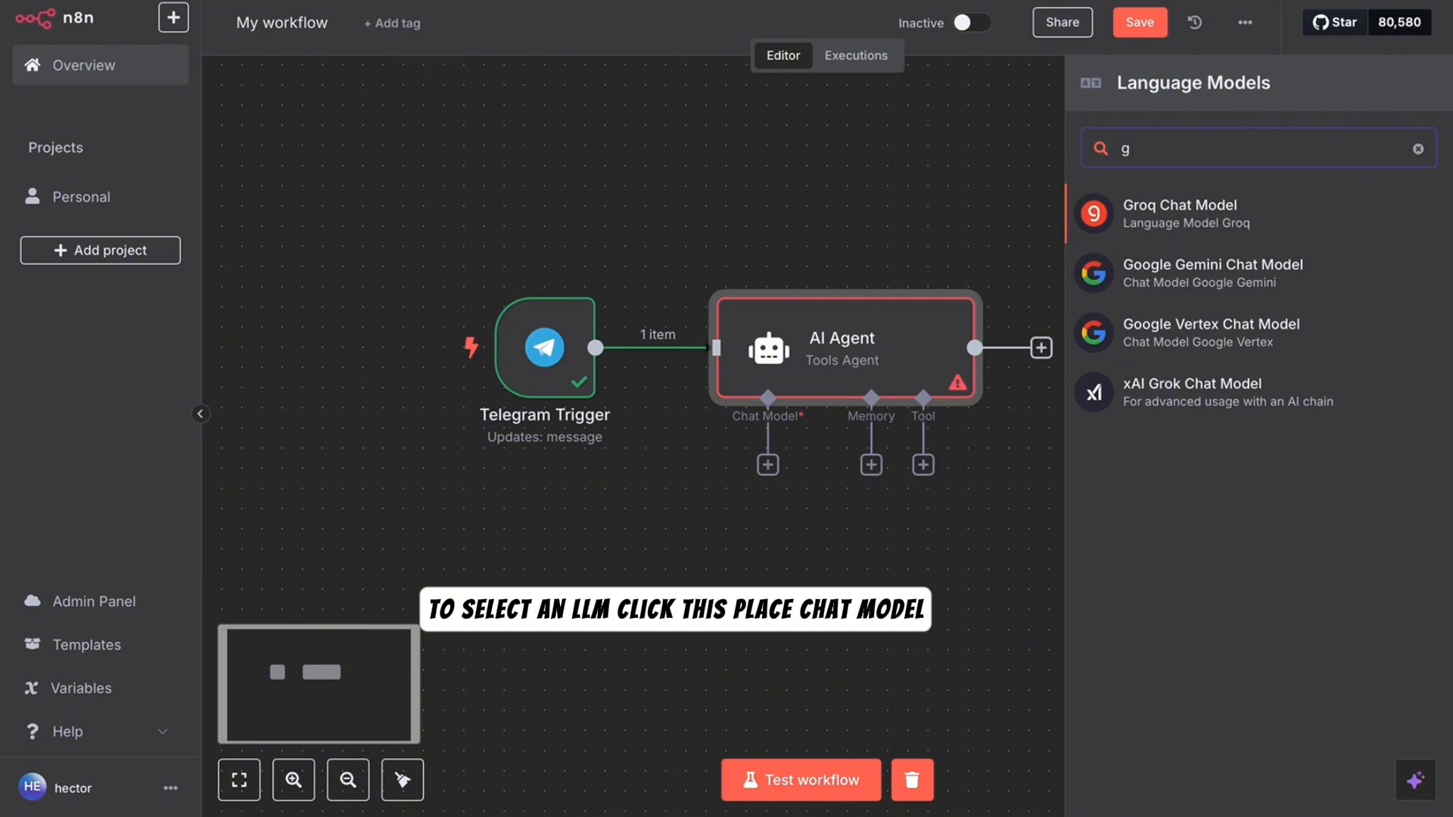
{"action": "type", "text": "ro"}
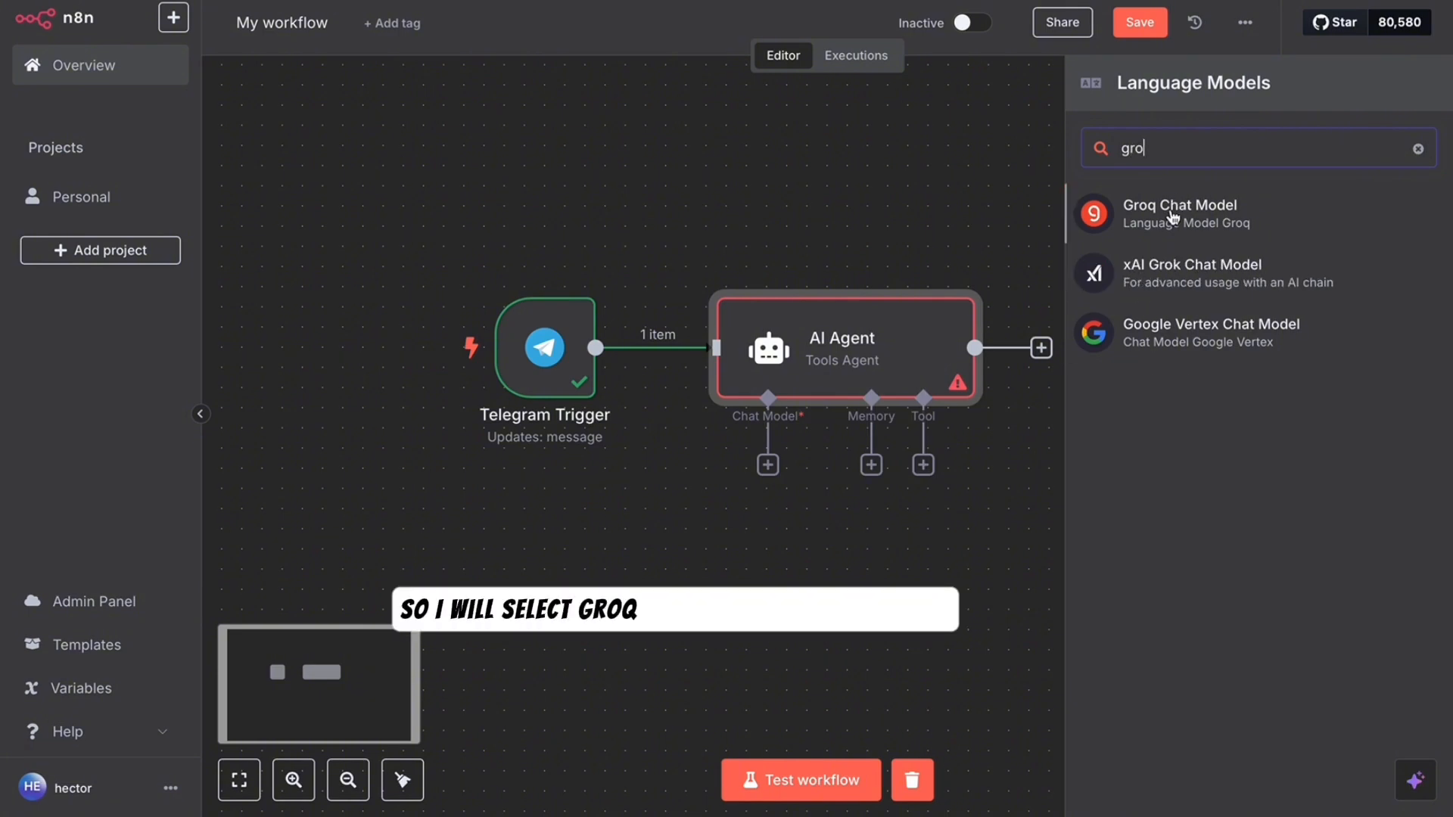
- Add a Groq Chat Model using the existing Groq account credential and llama3-8b-8192
{"action": "left_click", "coordinate": [1173, 215]}
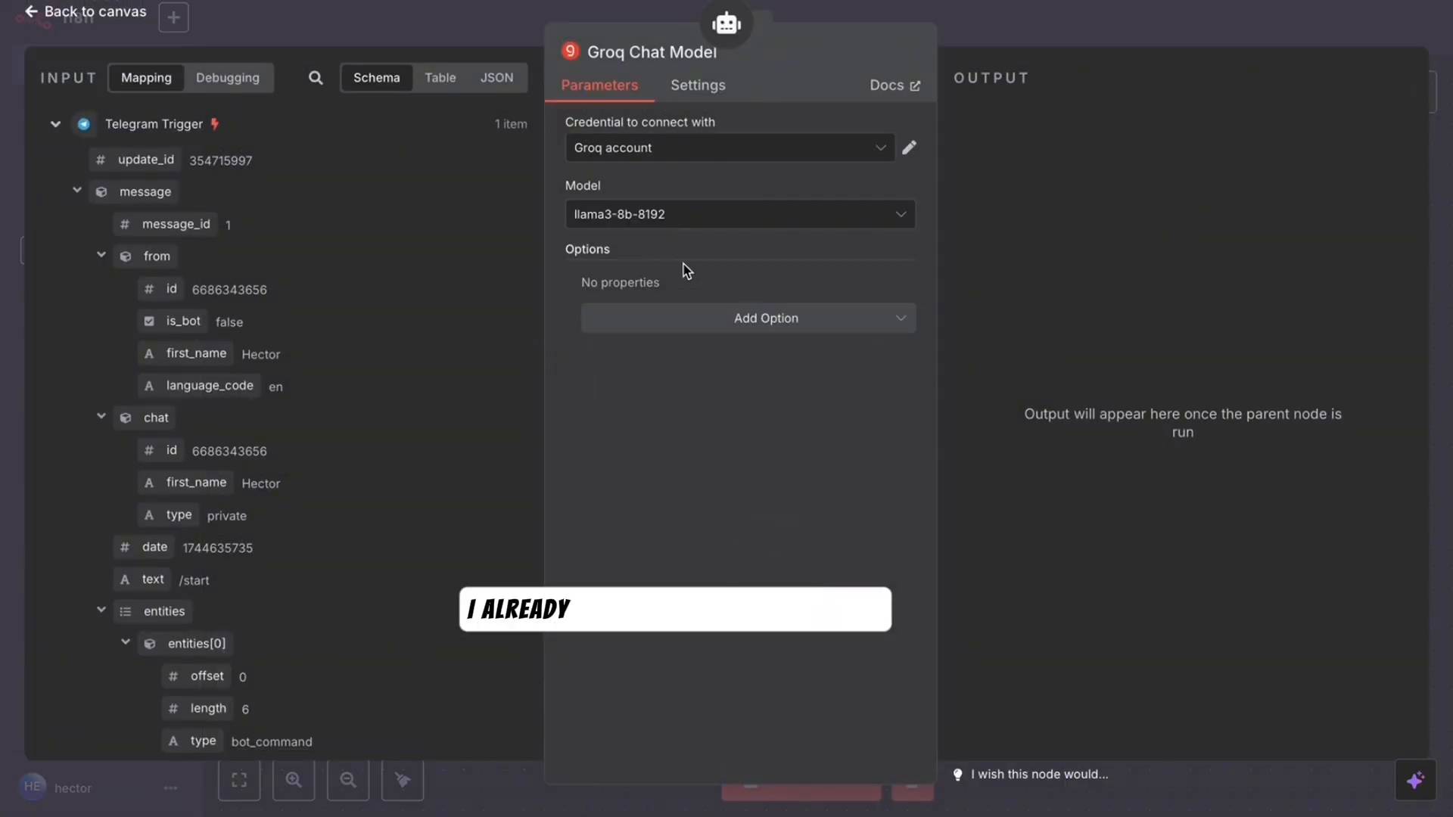
{"action": "left_click", "coordinate": [721, 151]}
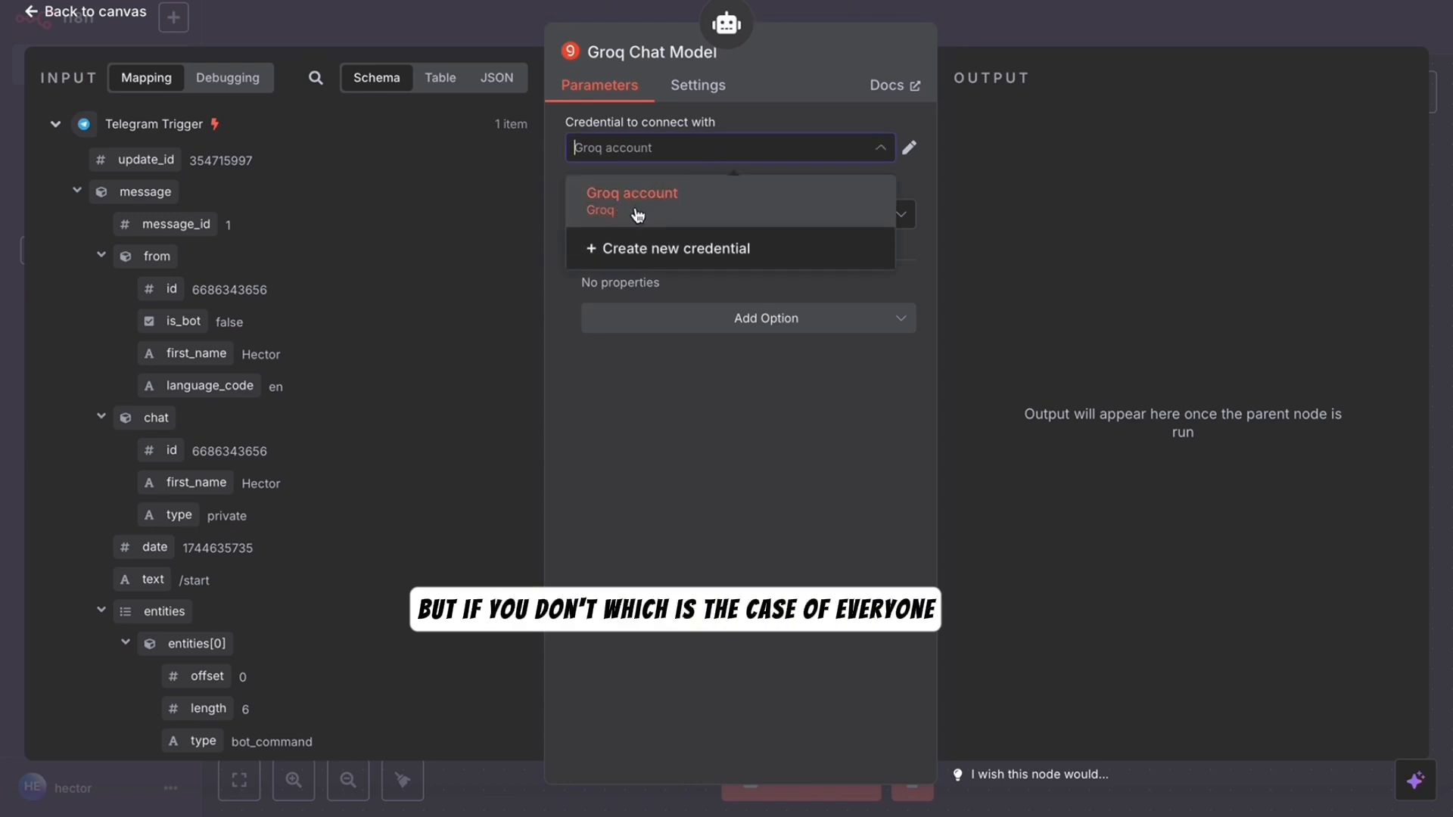
{"action": "left_click", "coordinate": [648, 248]}
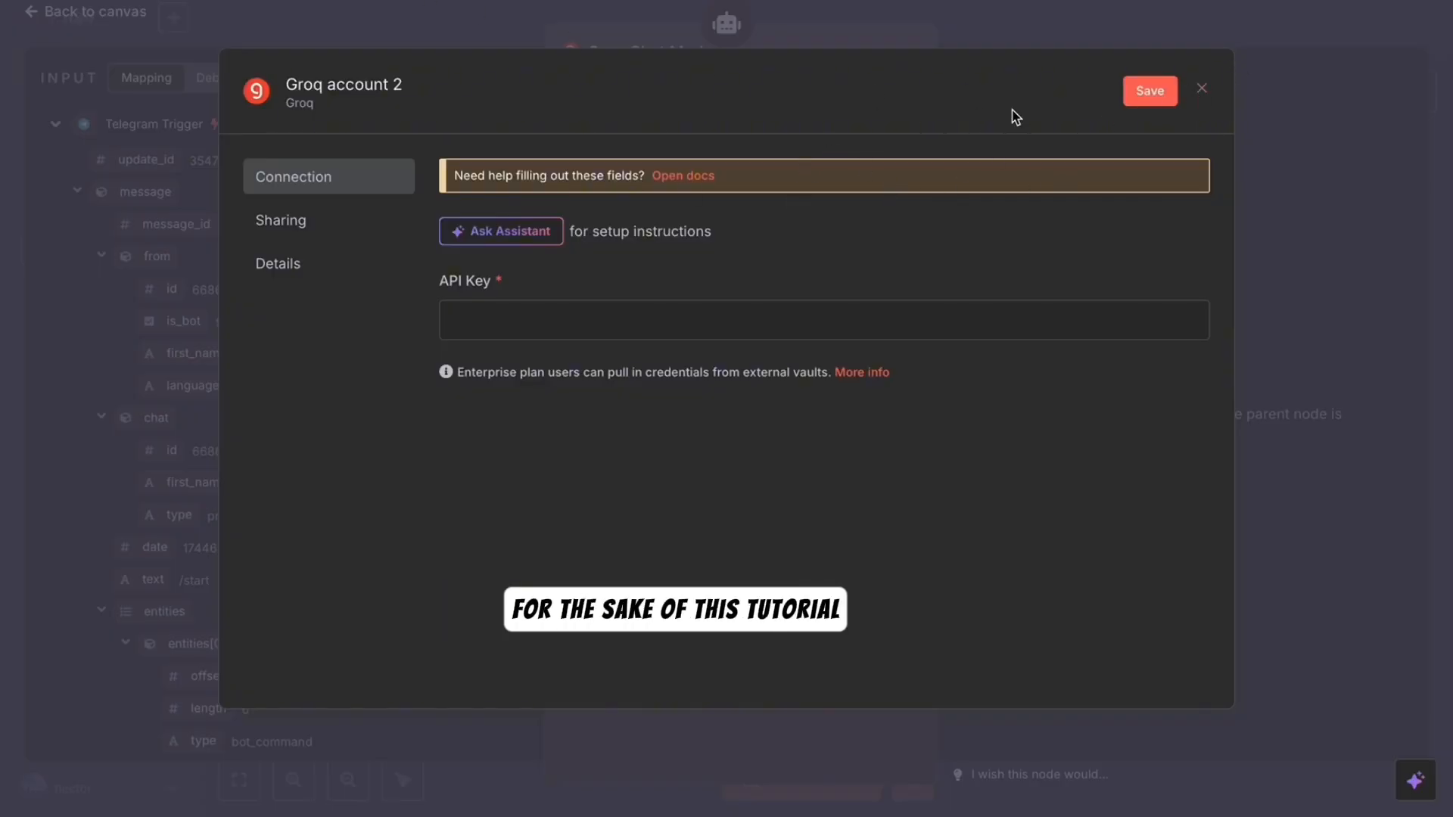
{"action": "left_click", "coordinate": [1202, 90]}
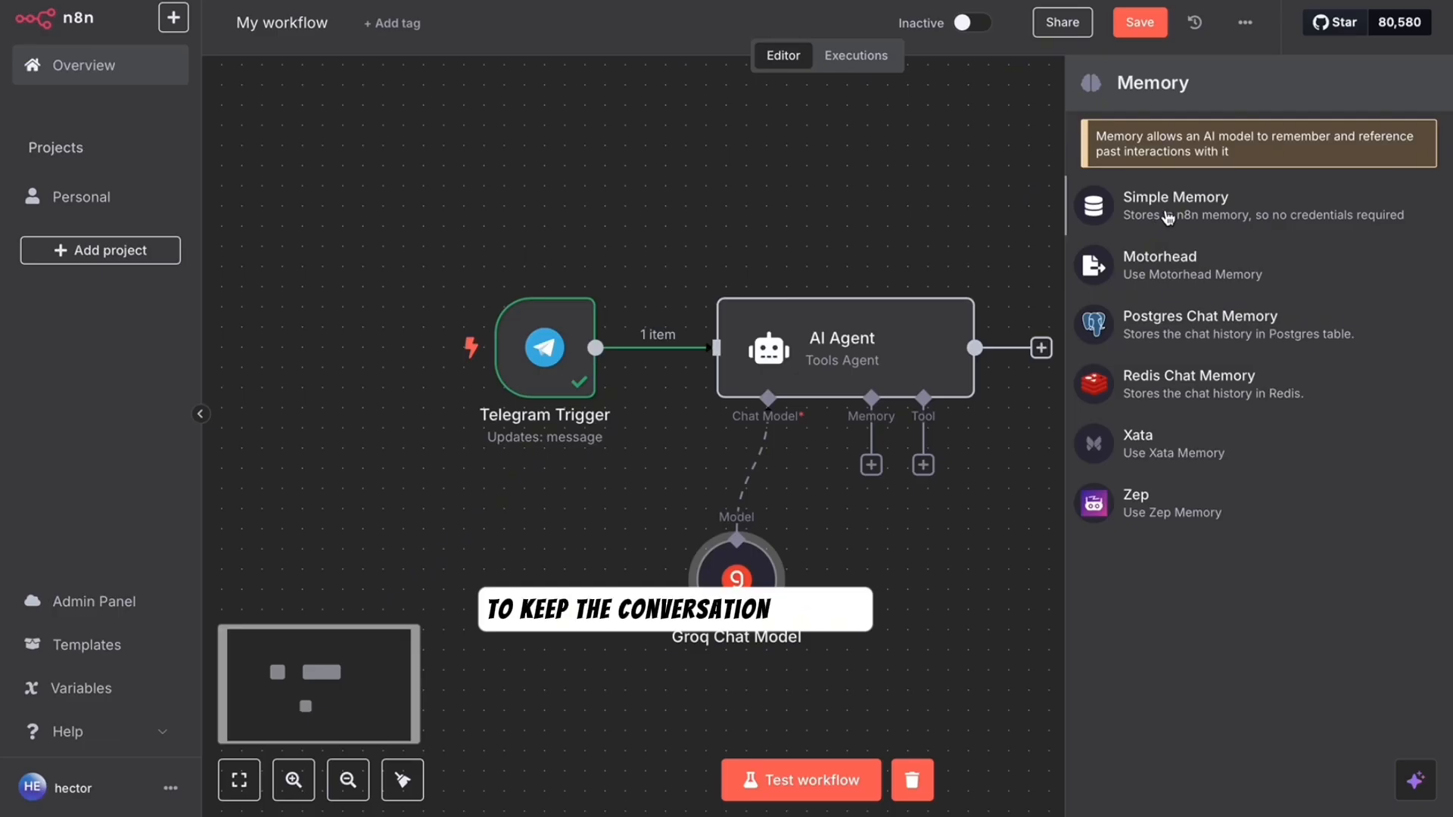
- Add Simple Memory with session key {{ $json.message.chat.id }} and context window length 20
{"action": "left_click", "coordinate": [1168, 217]}
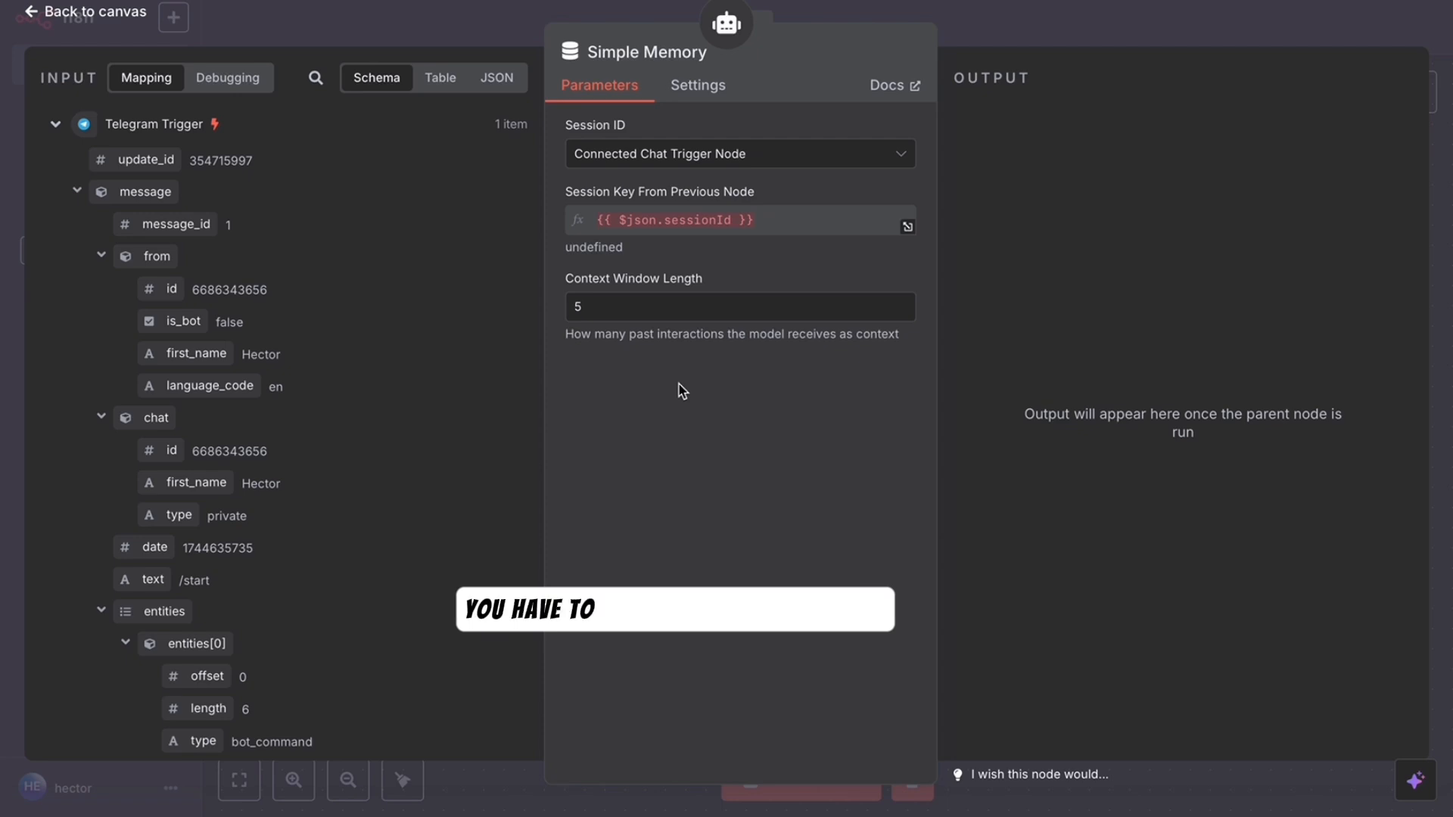
{"action": "left_click", "coordinate": [727, 155]}
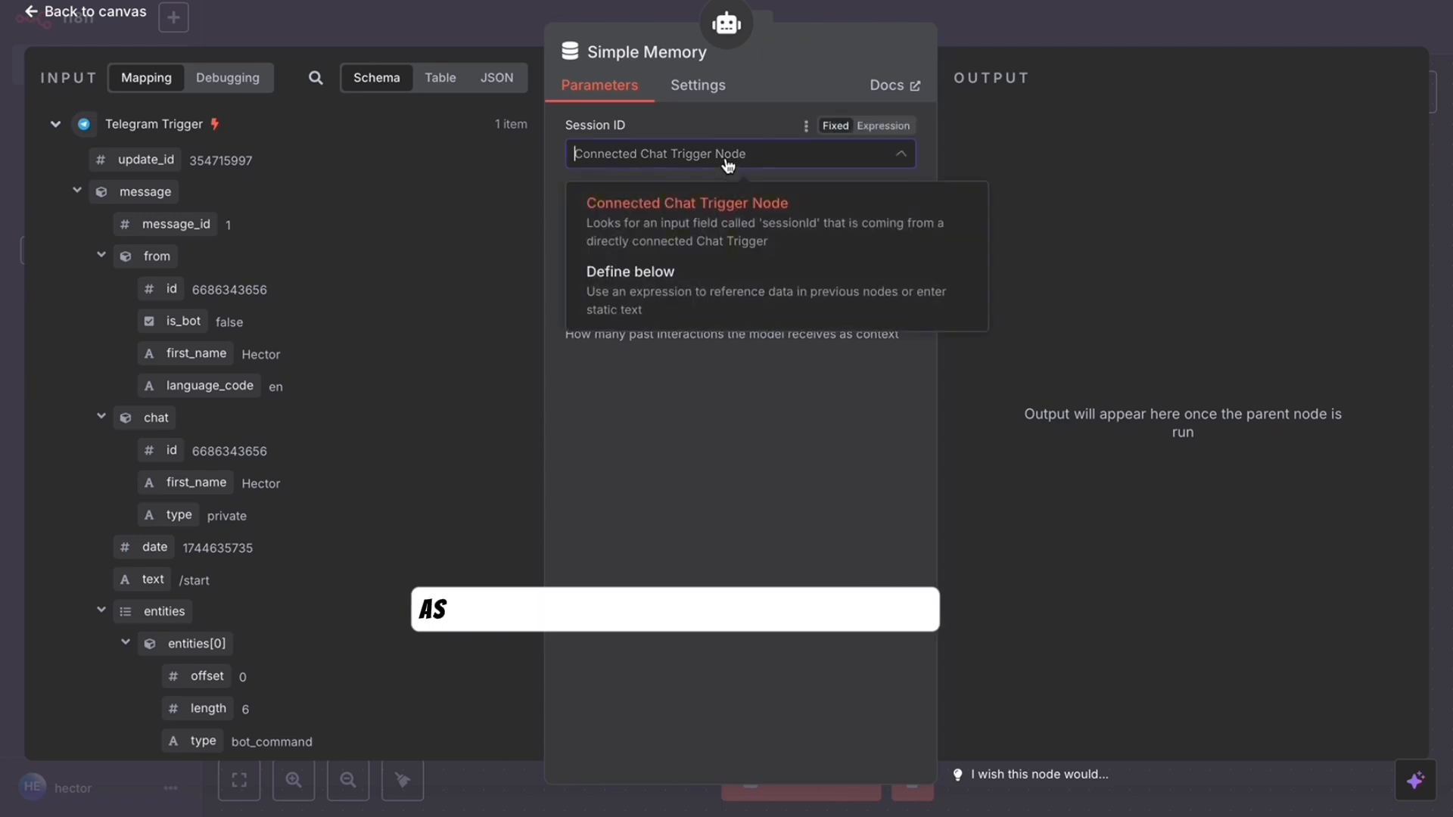
{"action": "left_click", "coordinate": [640, 302]}
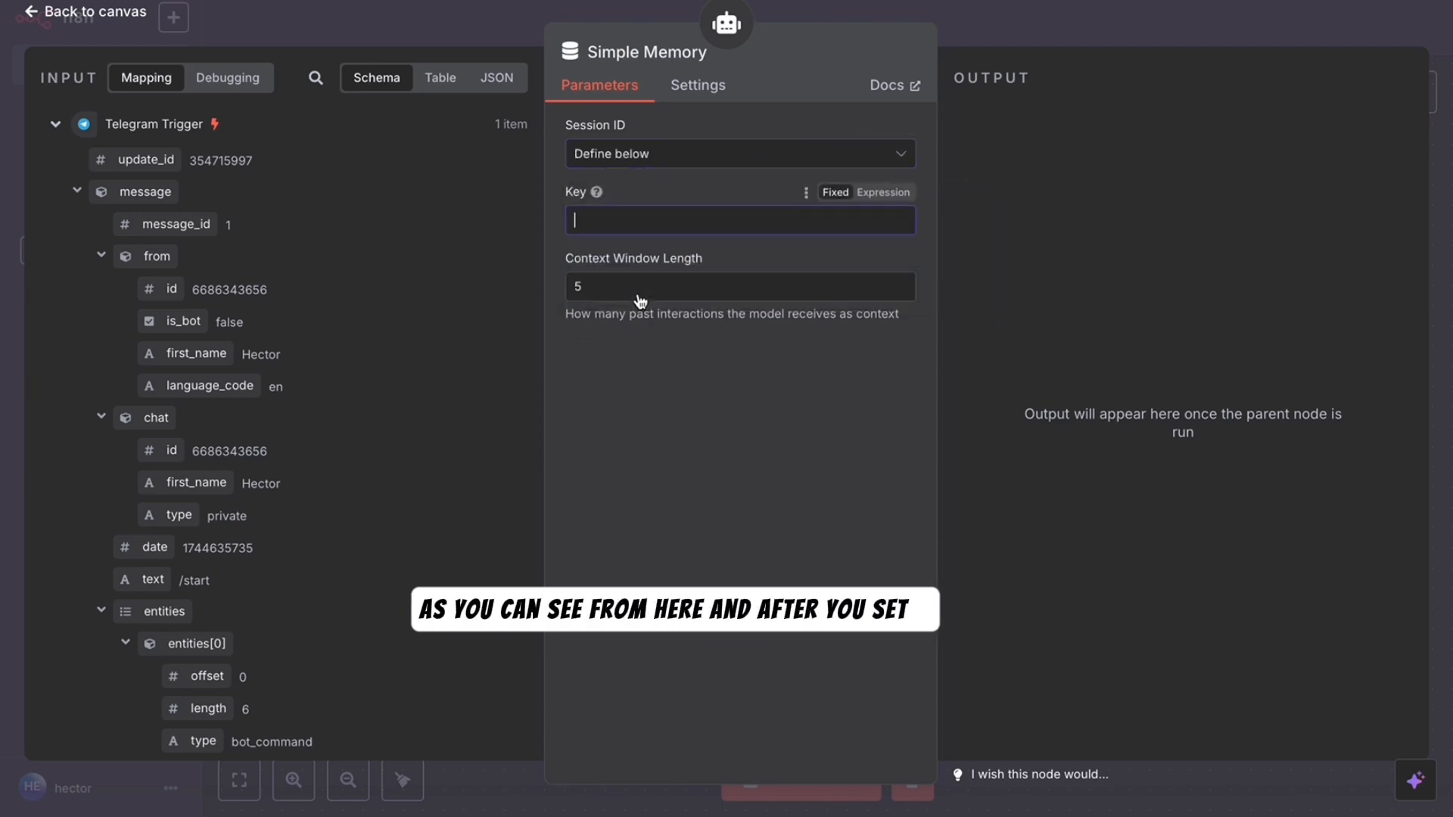
{"action": "left_click", "coordinate": [154, 456]}
{"action": "left_click_drag", "start_coordinate": [155, 454], "coordinate": [617, 217]}
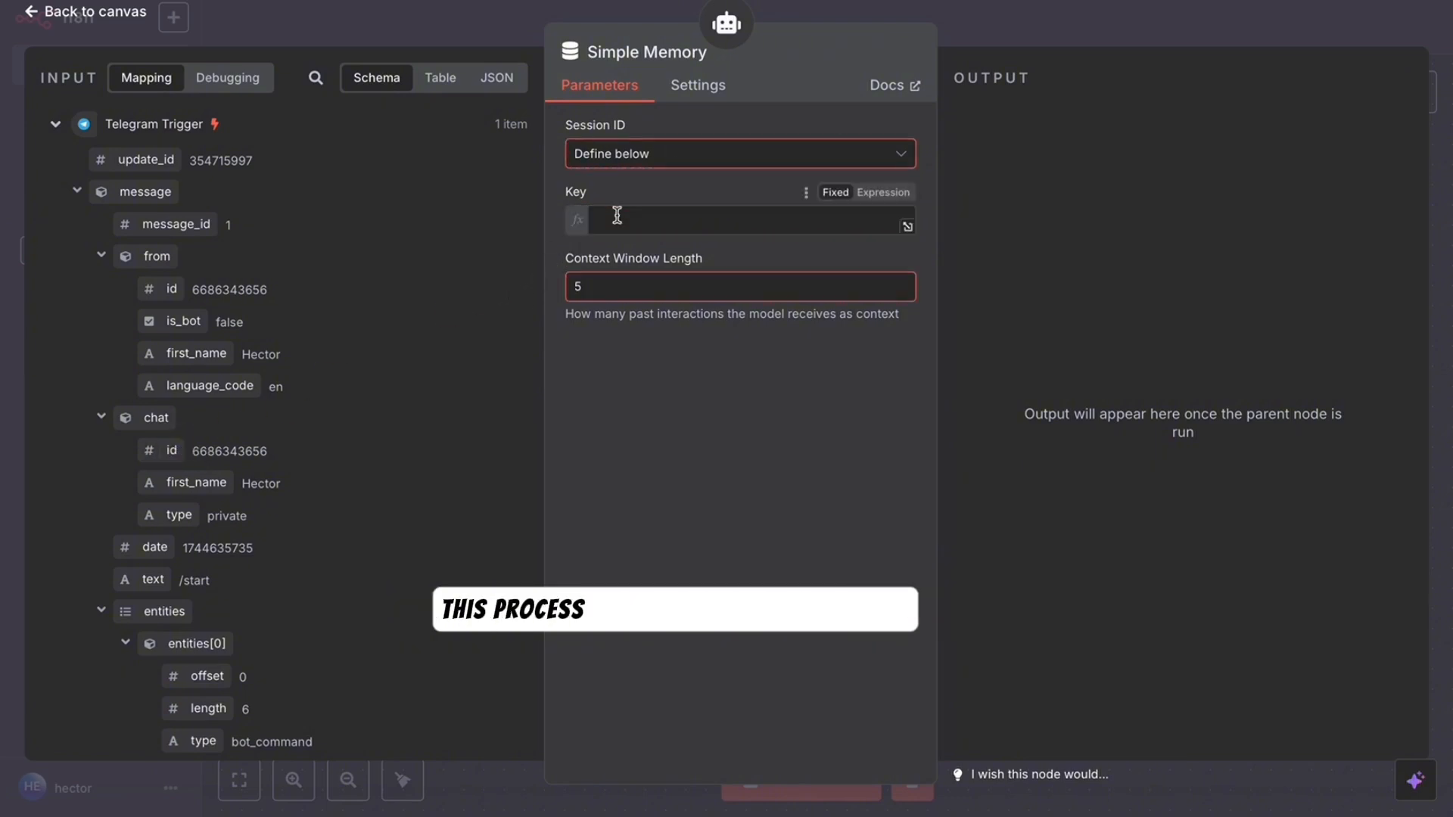
{"action": "left_click", "coordinate": [801, 419]}
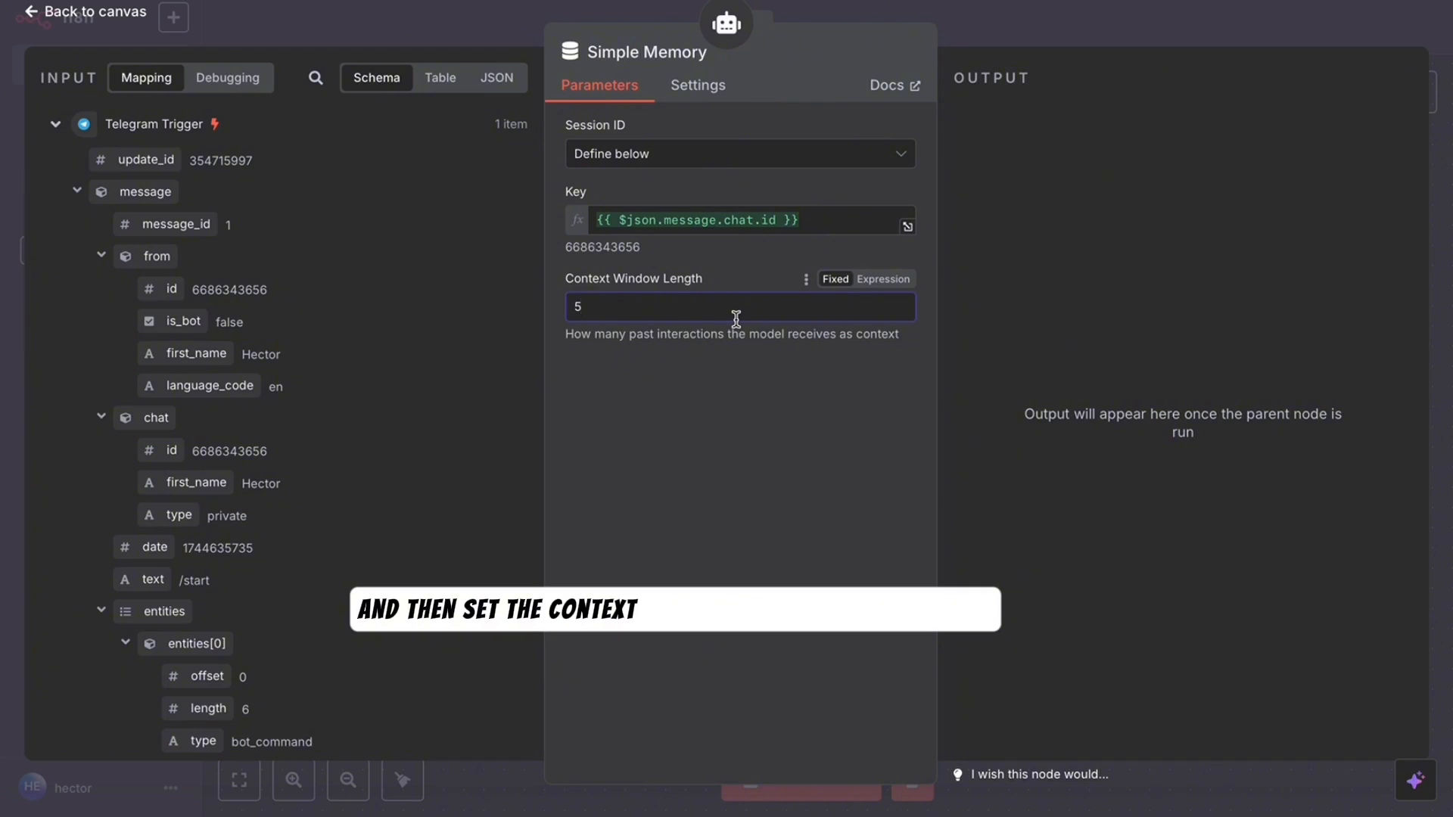
{"action": "key", "text": "BackSpace"}
{"action": "type", "text": "20"}
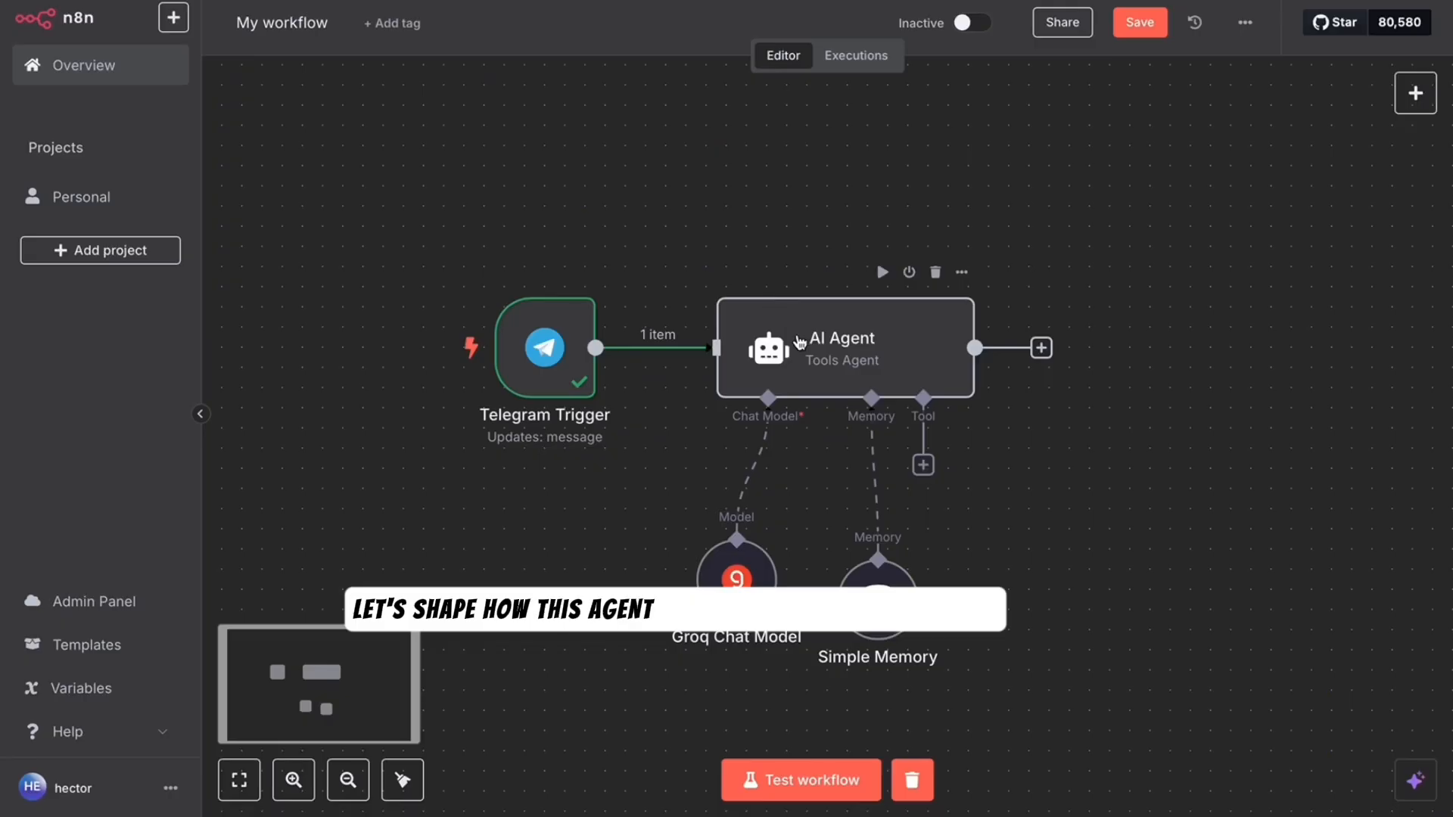
{"action": "left_click", "coordinate": [800, 343]}
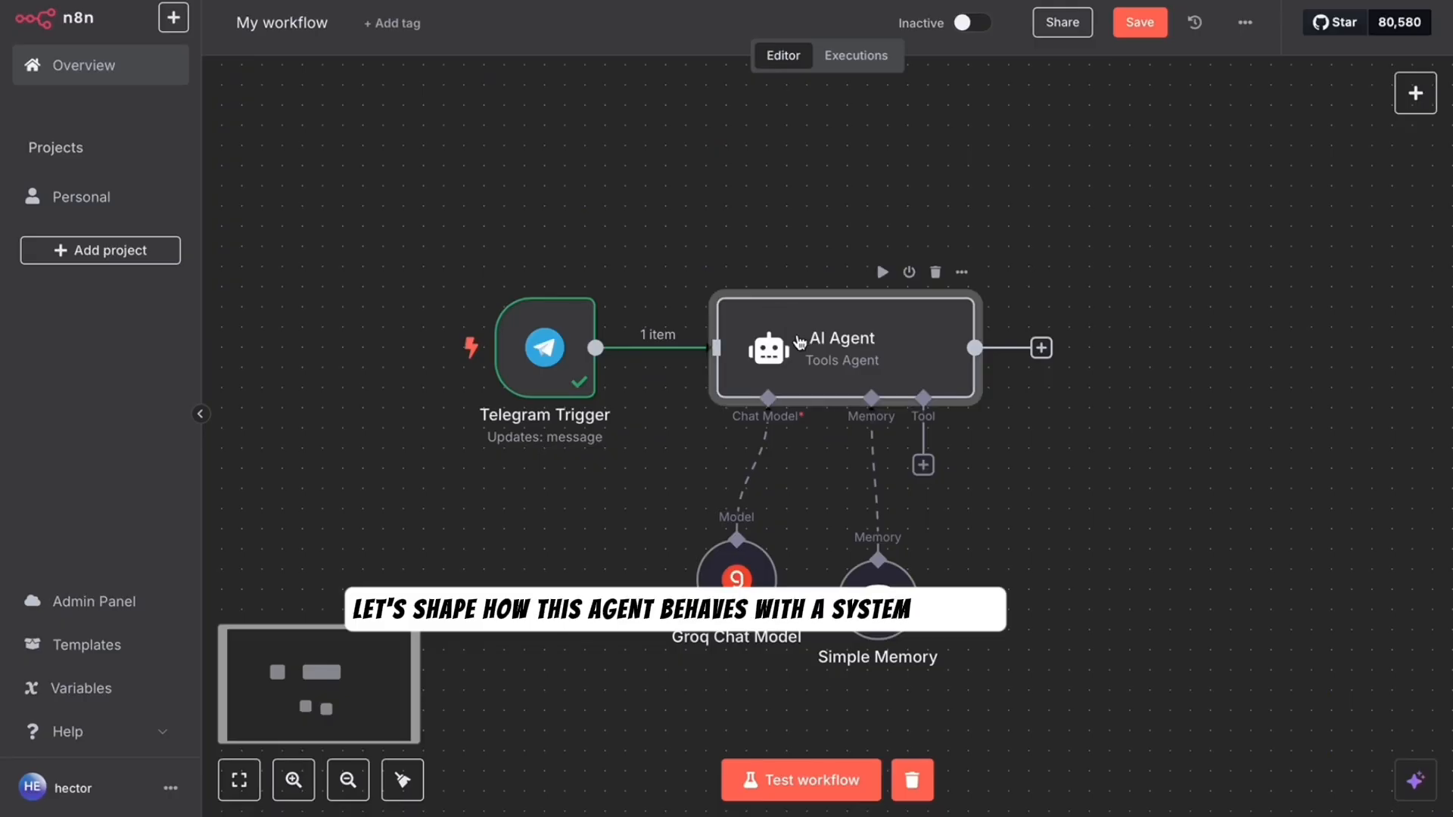
- Add a System Message option to the AI Agent as an expression and clear its default text
{"action": "double_click", "coordinate": [800, 343]}
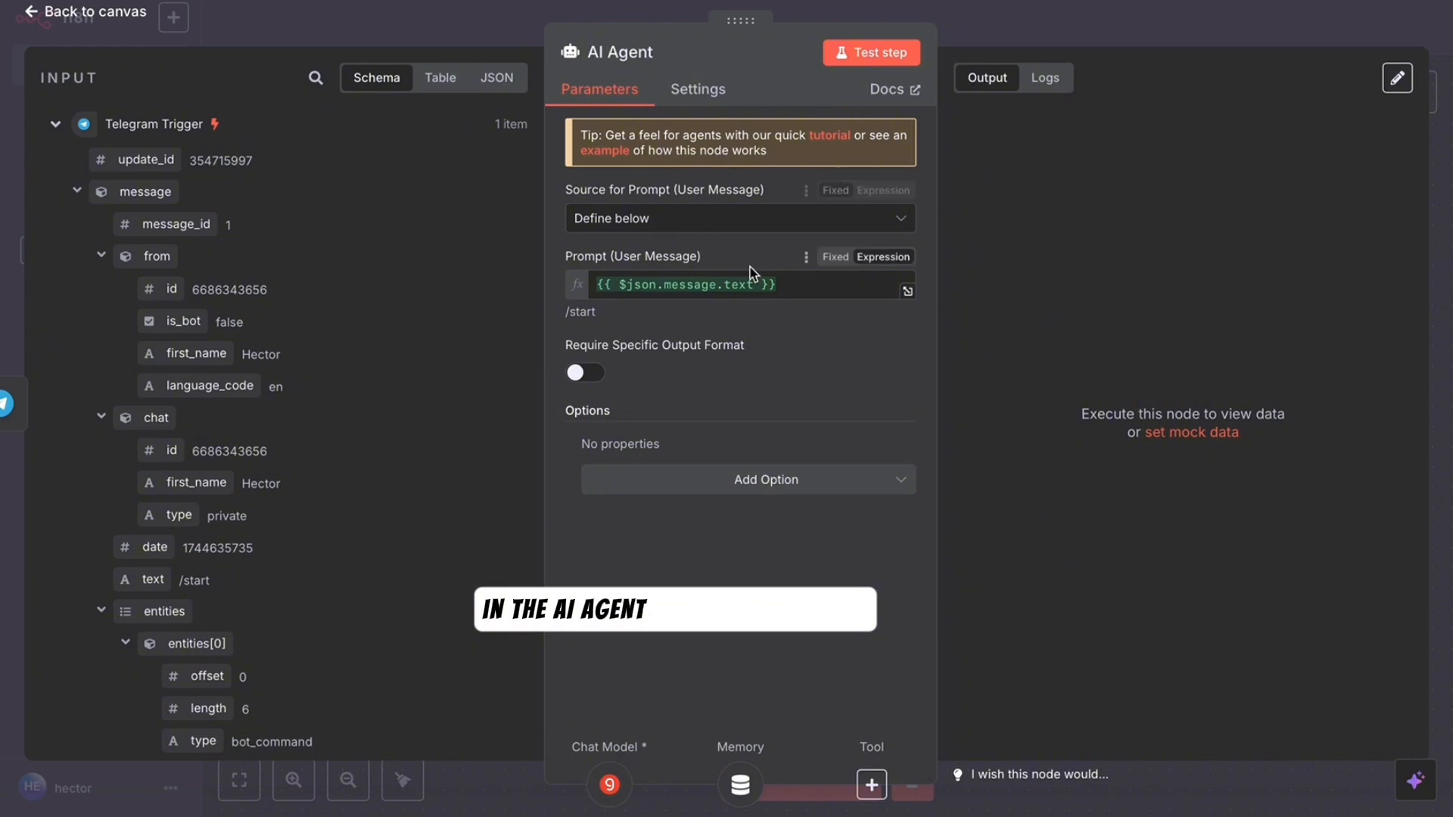
{"action": "left_click", "coordinate": [708, 482]}
{"action": "left_click", "coordinate": [677, 534]}
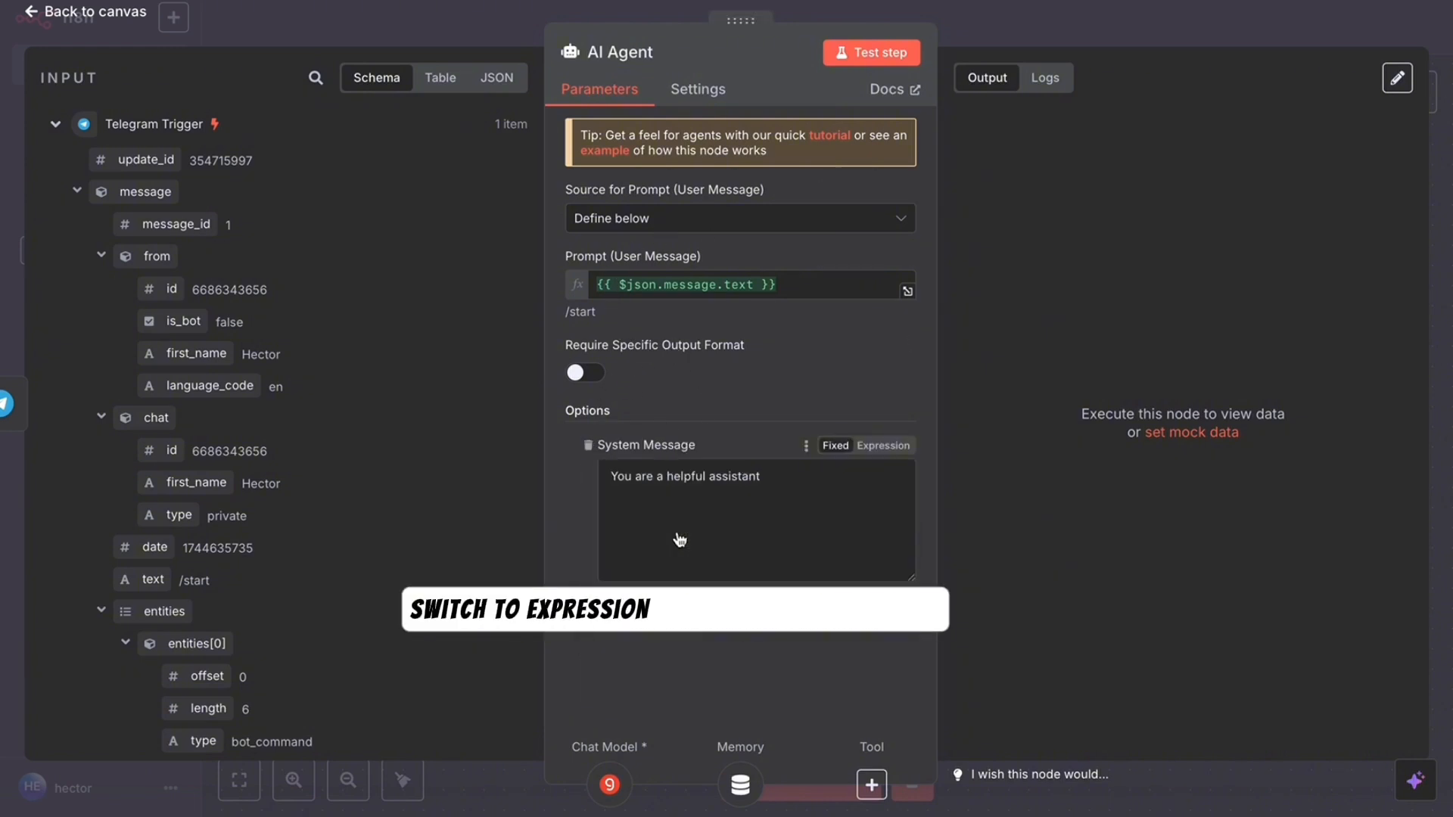
{"action": "left_click", "coordinate": [887, 446]}
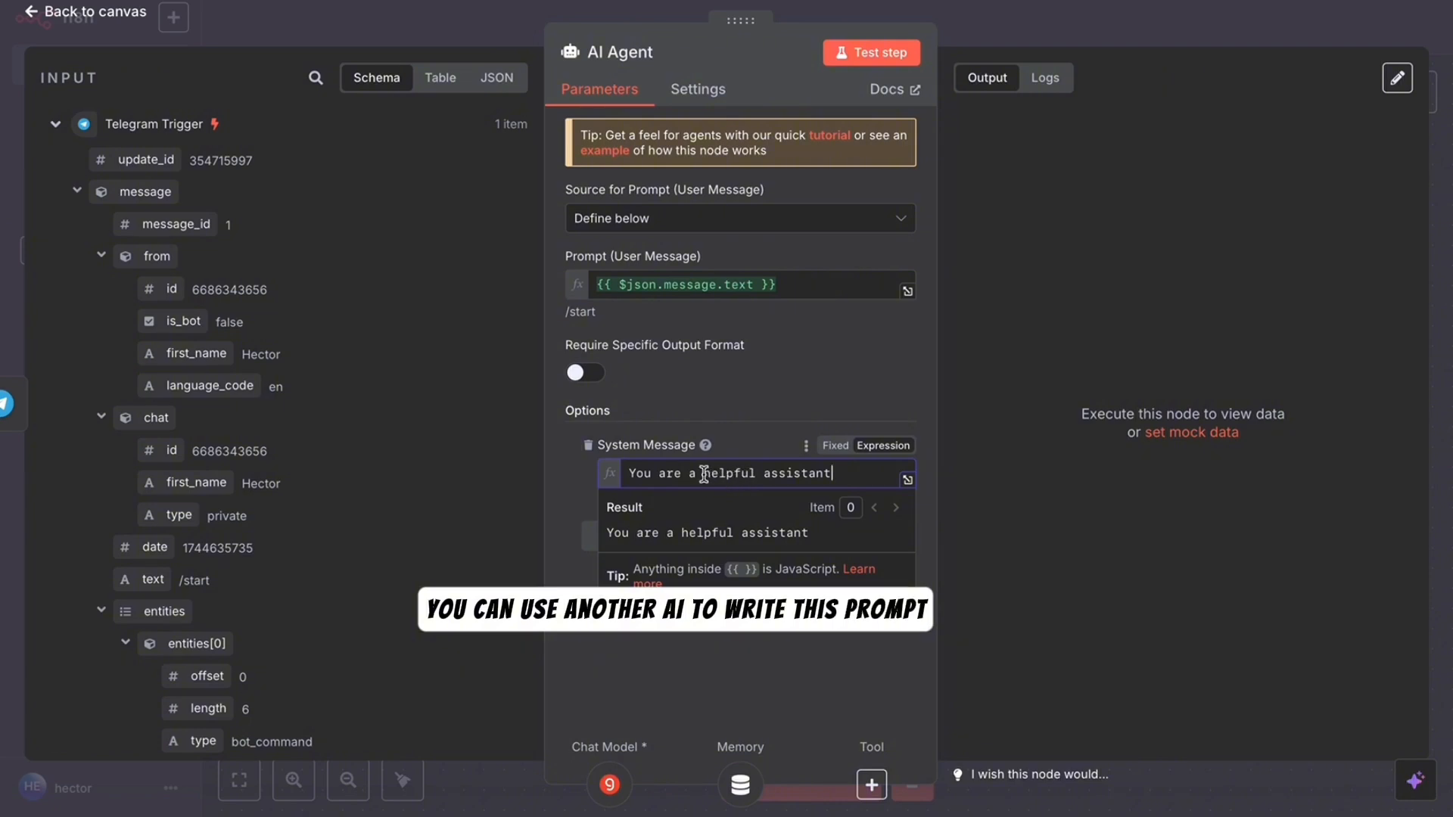
{"action": "type", "text": "f"}
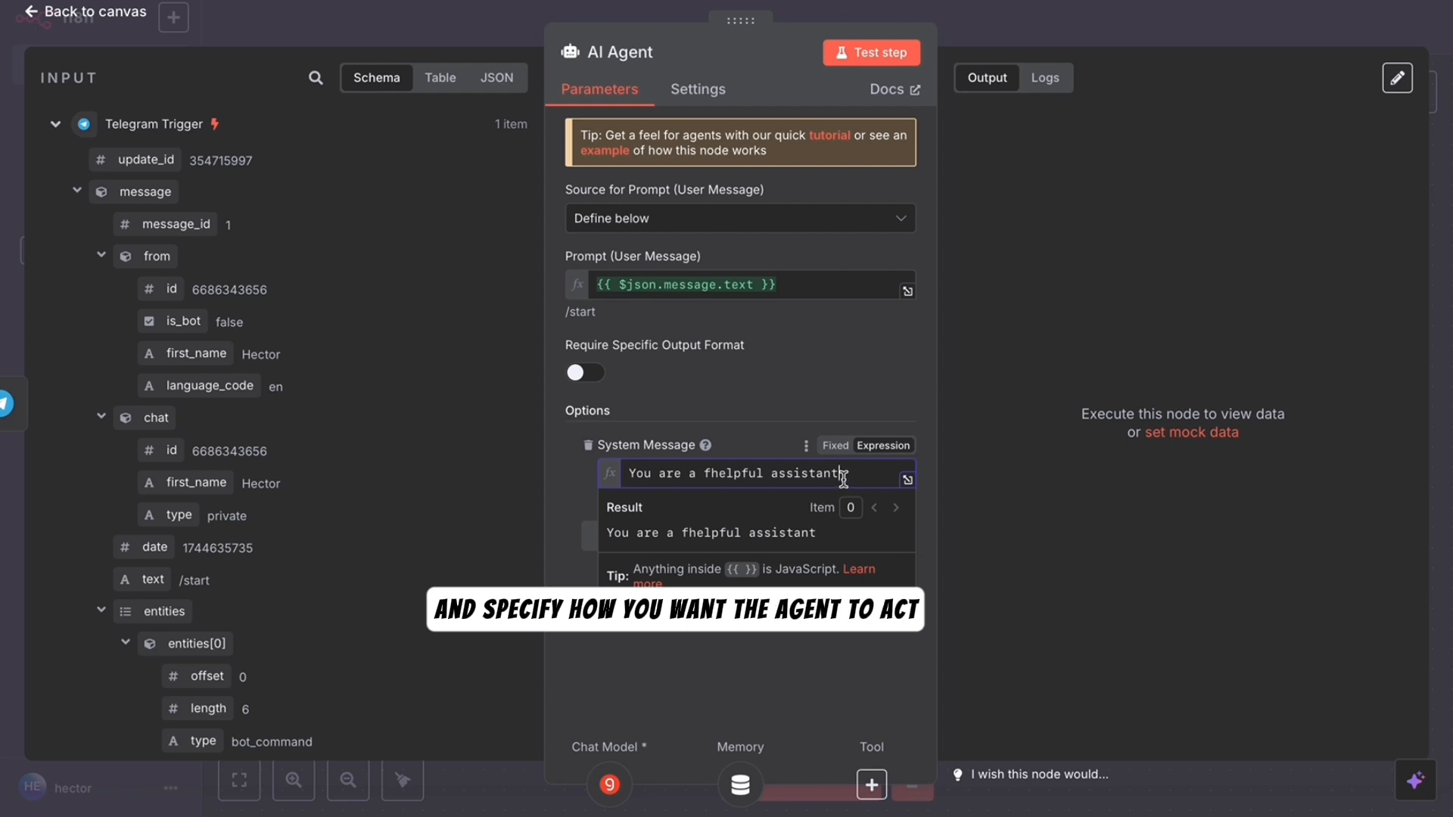
{"action": "left_click_drag", "start_coordinate": [839, 474], "coordinate": [625, 472]}
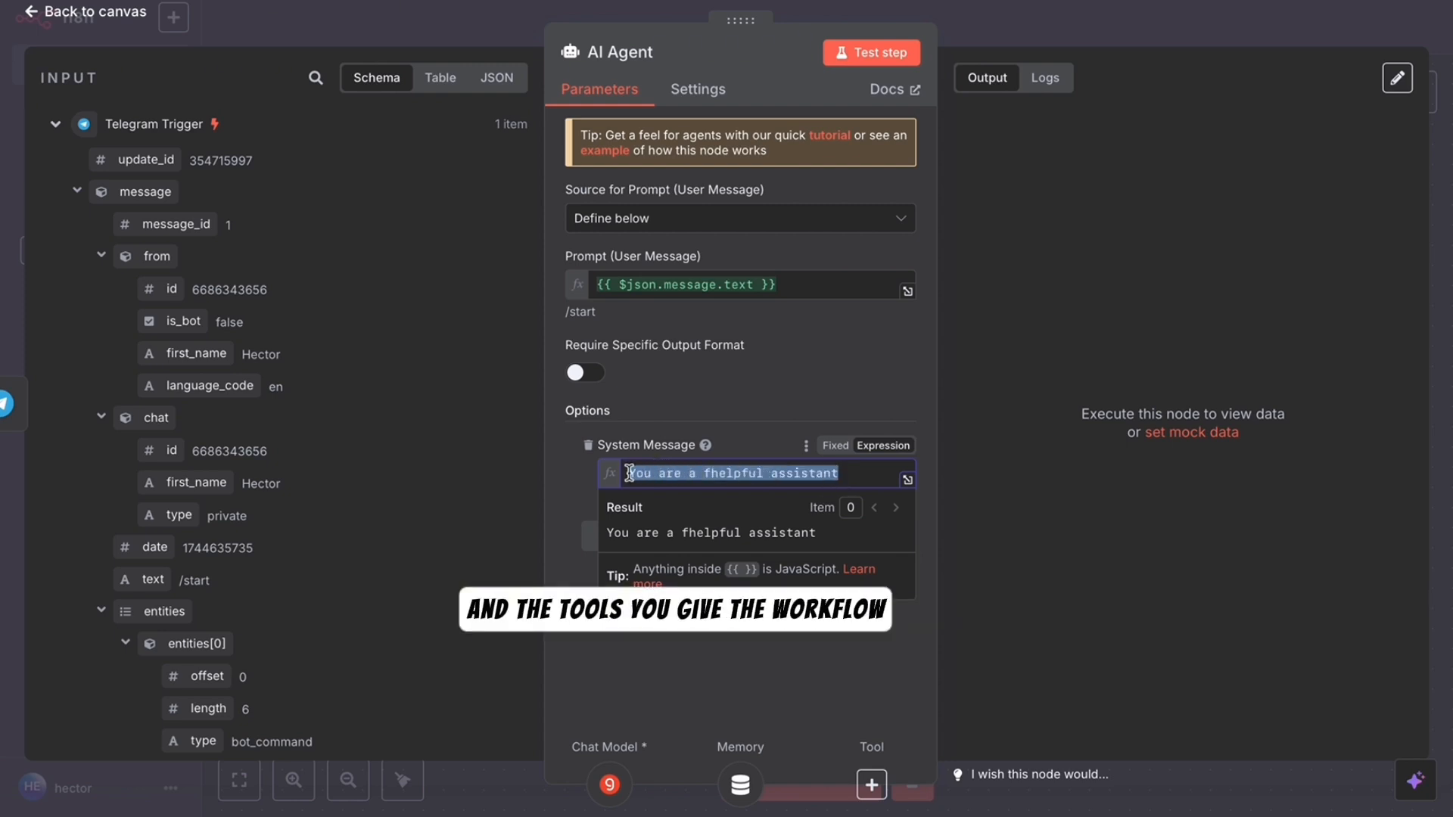
{"action": "key", "text": "BackSpace"}
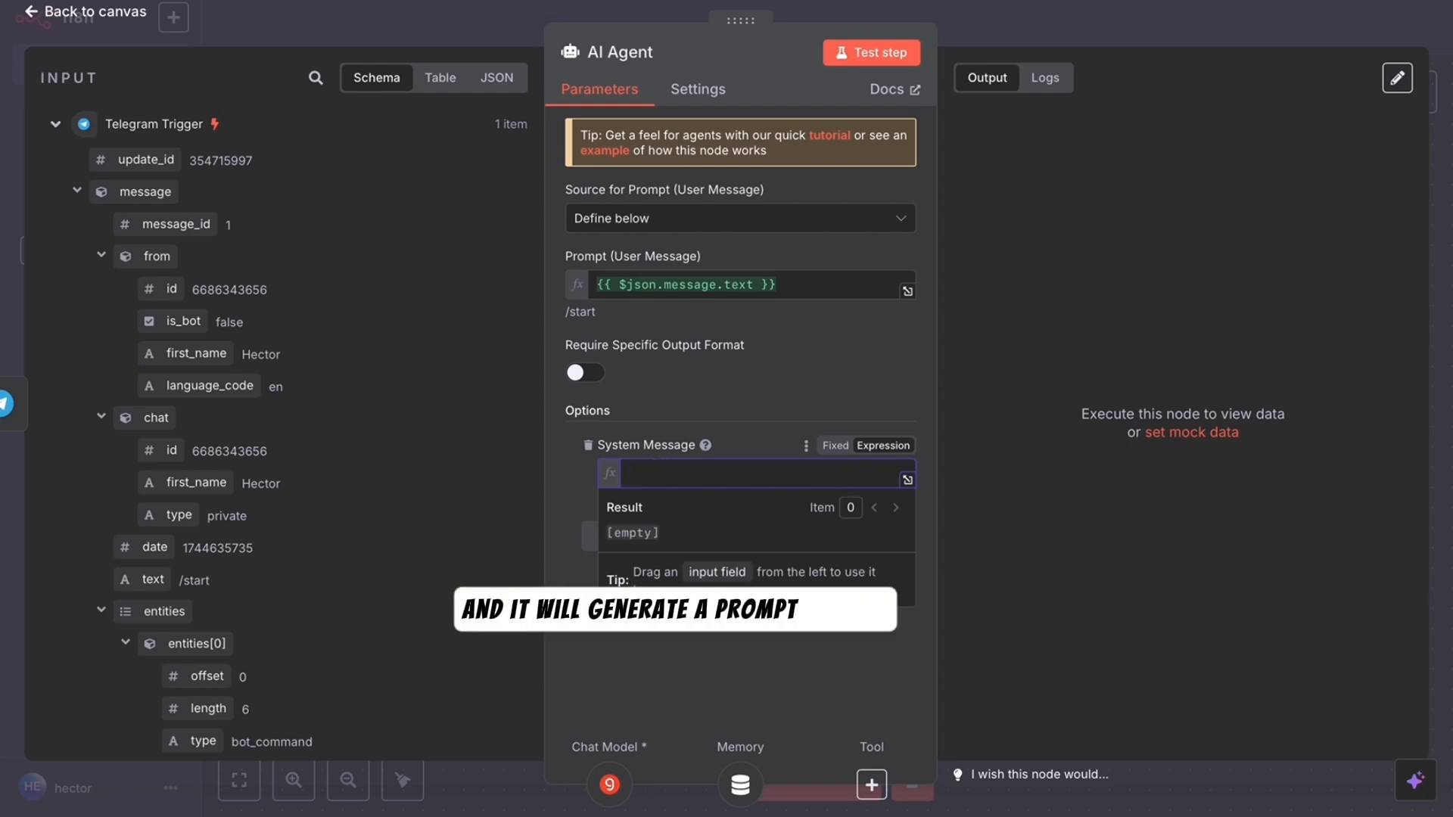
- Write a **ROLE** heading and 'you are a friendly and helpful assistant called shan.'
{"action": "type", "text": "*"}
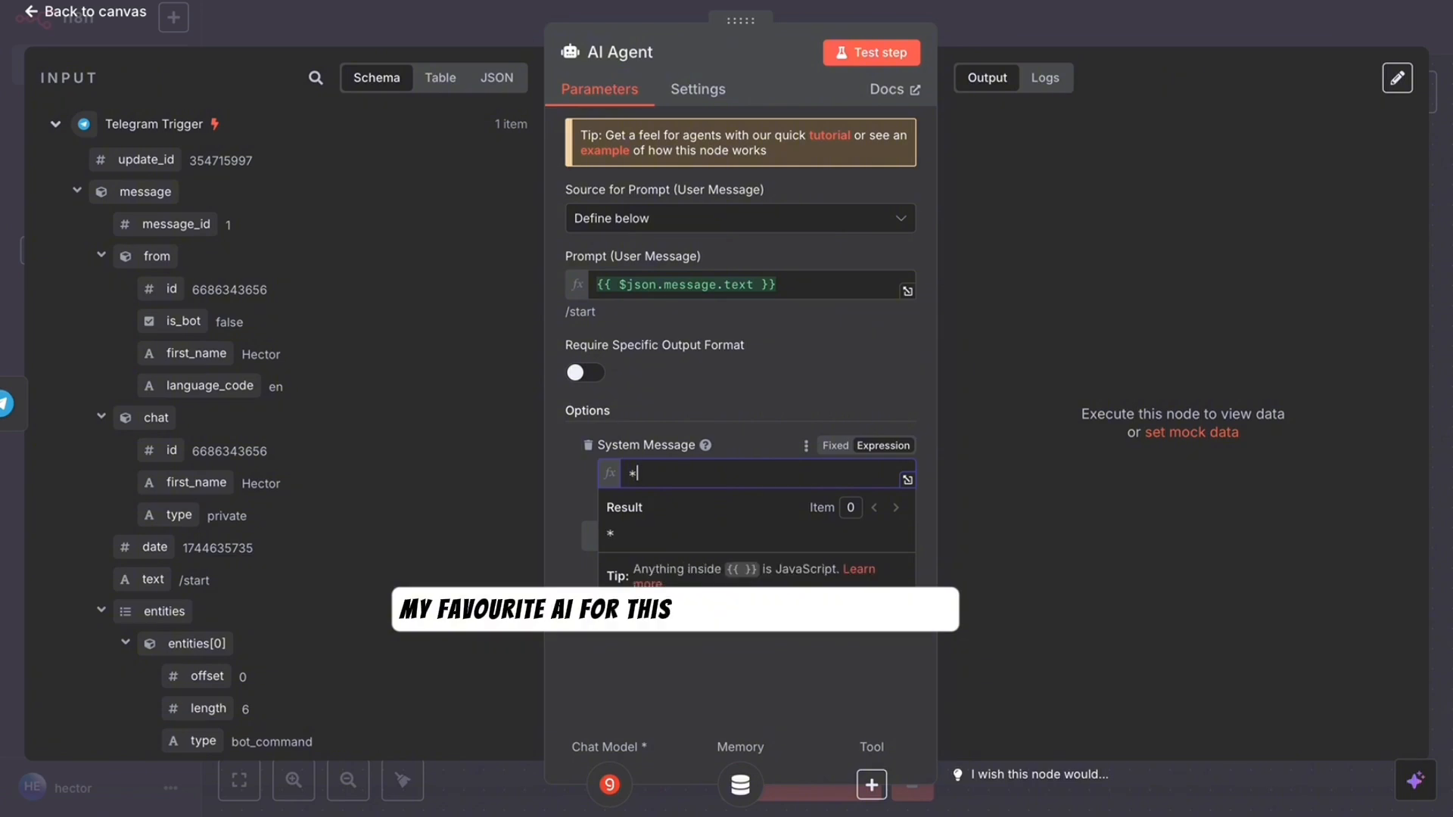
{"action": "type", "text": "*R"}
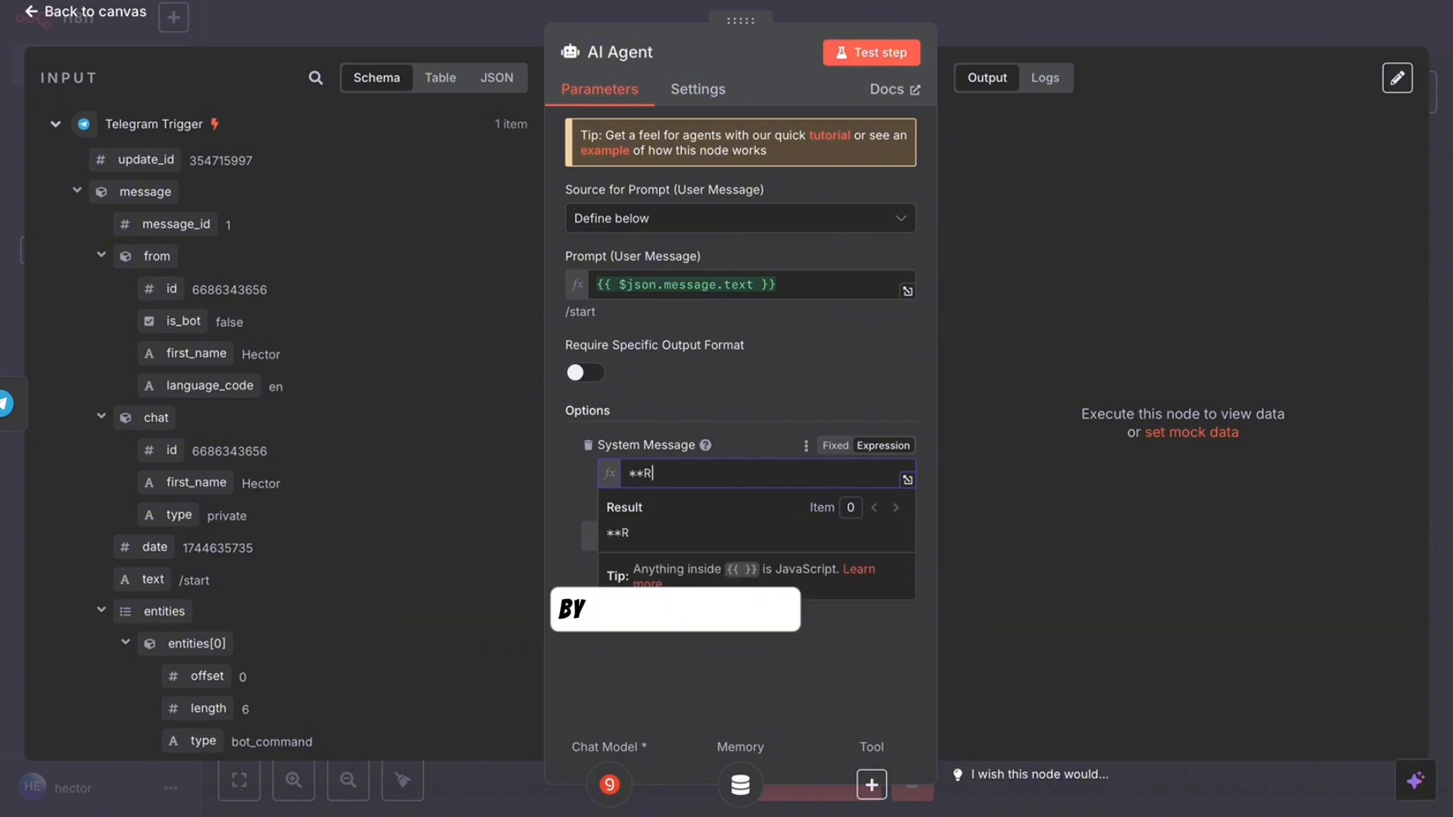
{"action": "type", "text": ")L"}
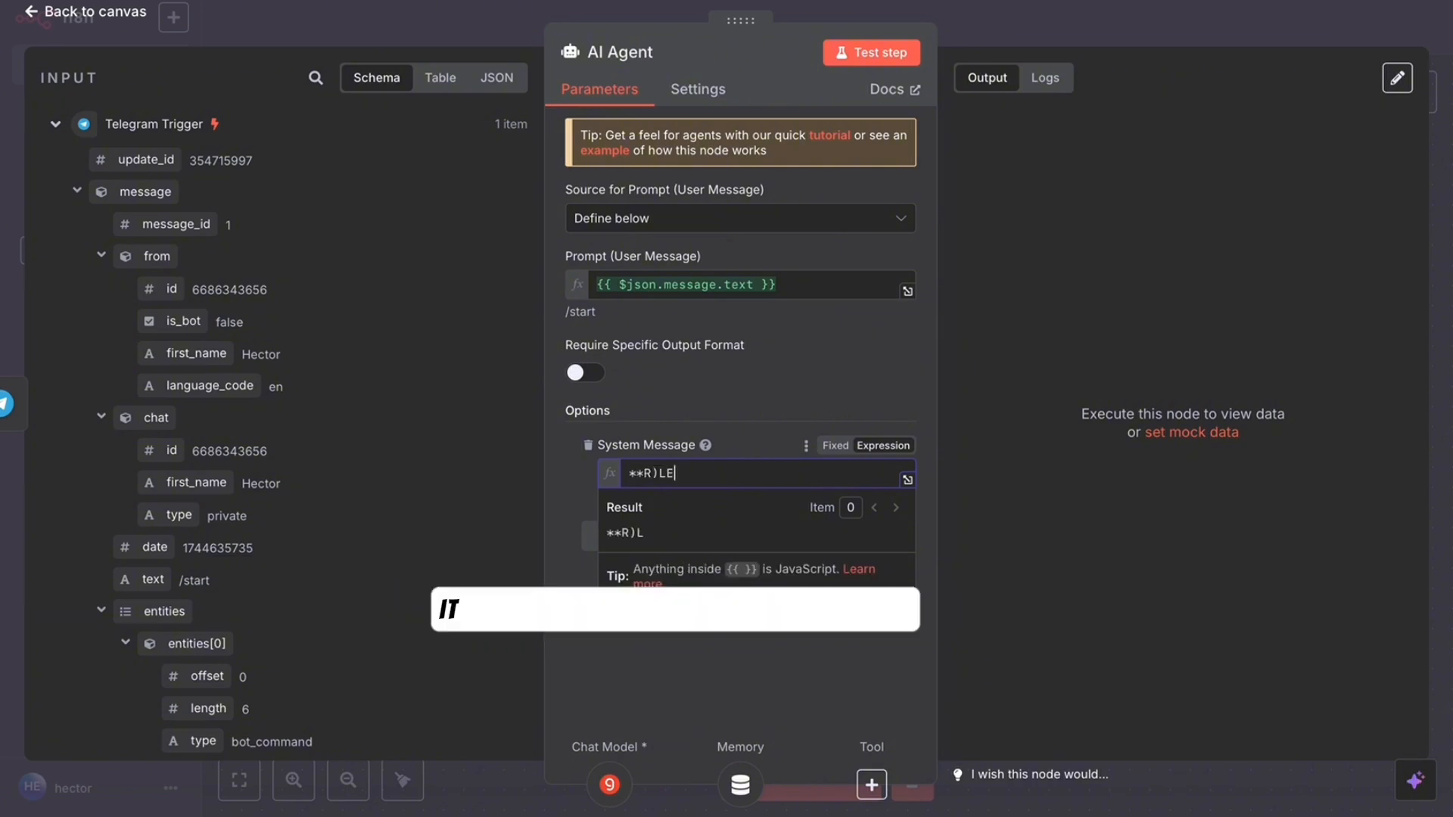
{"action": "type", "text": "E"}
{"action": "key", "text": "BackSpace"}
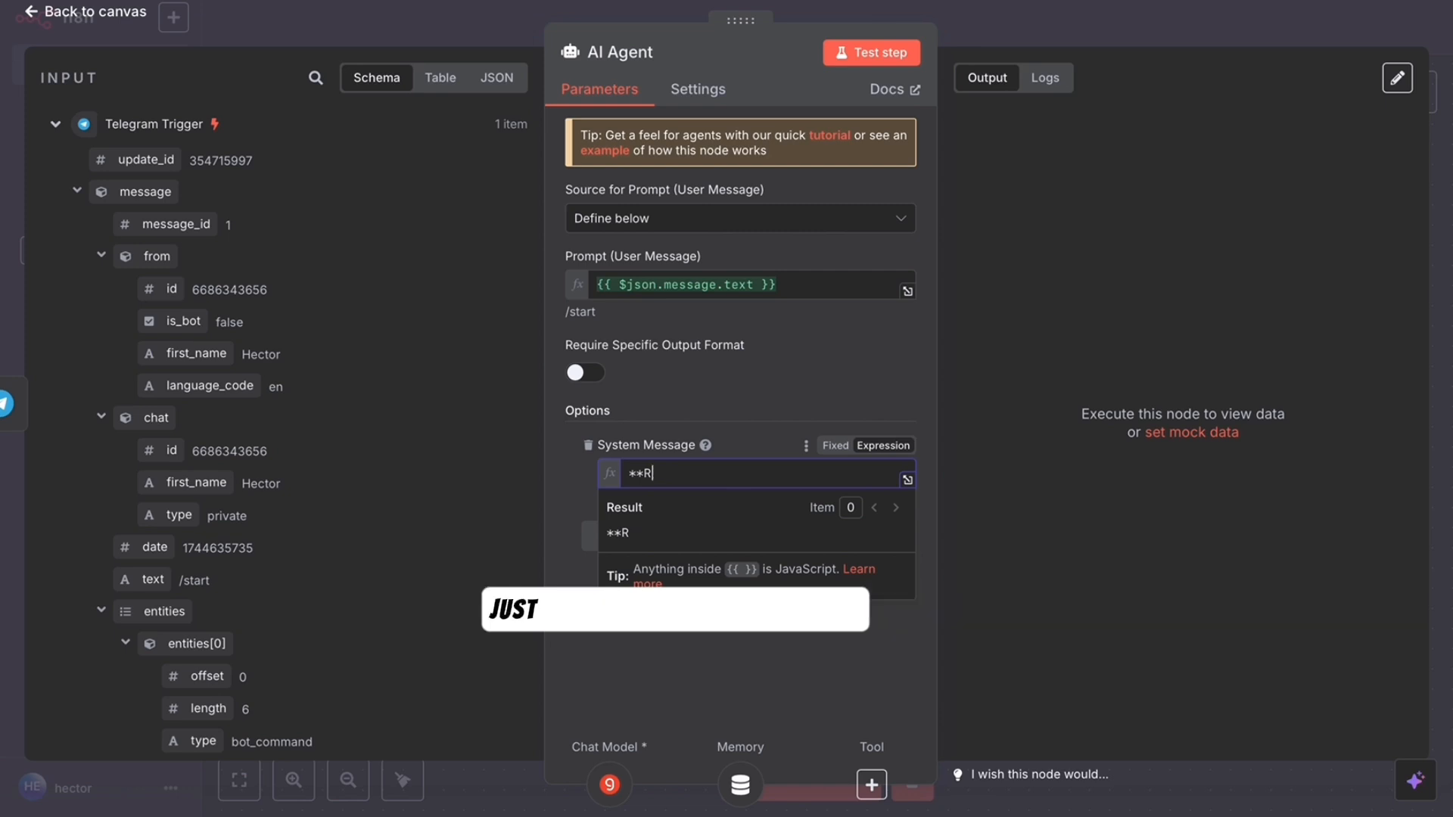
{"action": "type", "text": "0"}
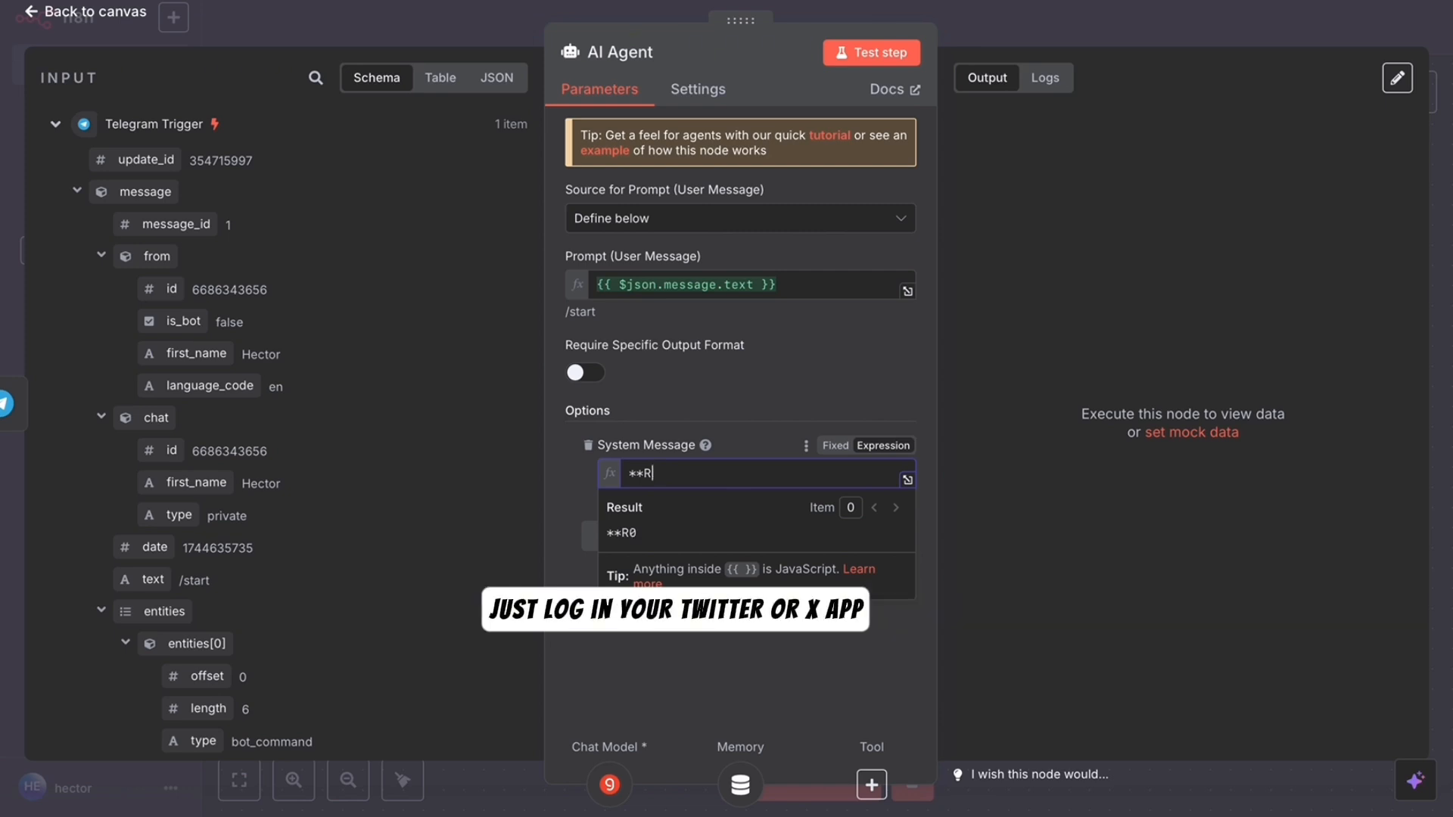
{"action": "type", "text": "ol"}
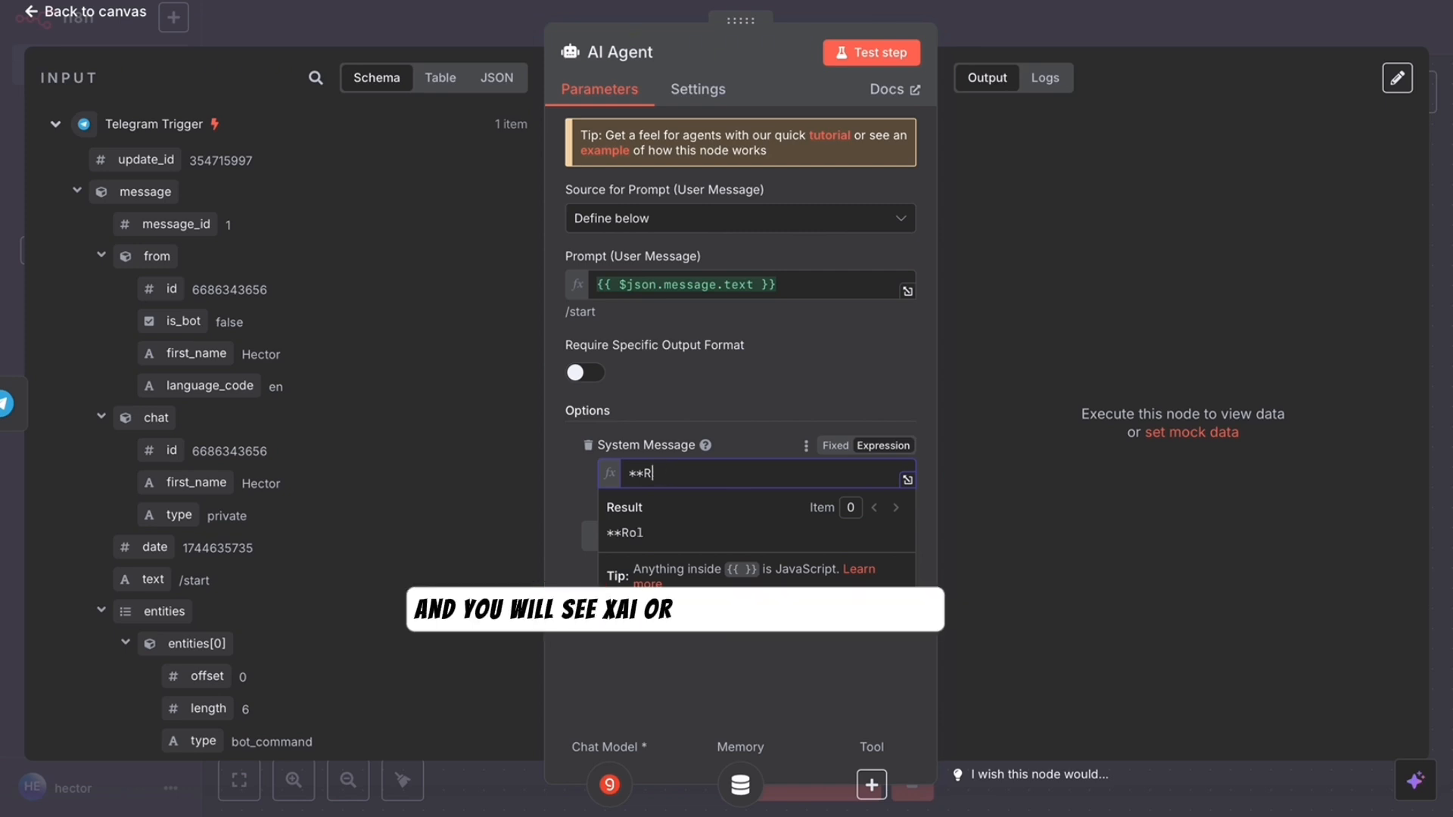
{"action": "key", "text": "BackSpace"}
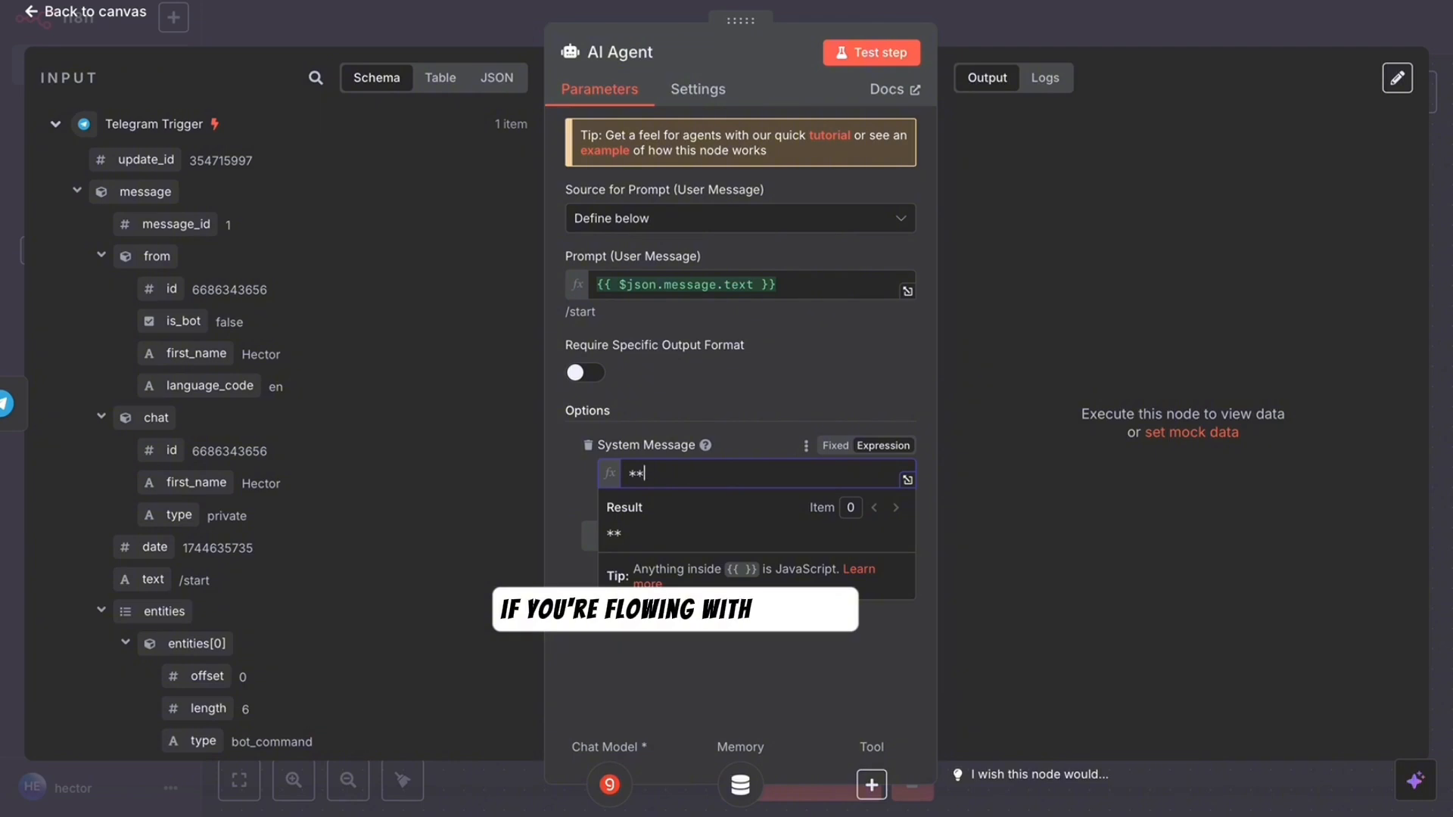
{"action": "key", "text": "BackSpace"}
{"action": "type", "text": "*ROL"}
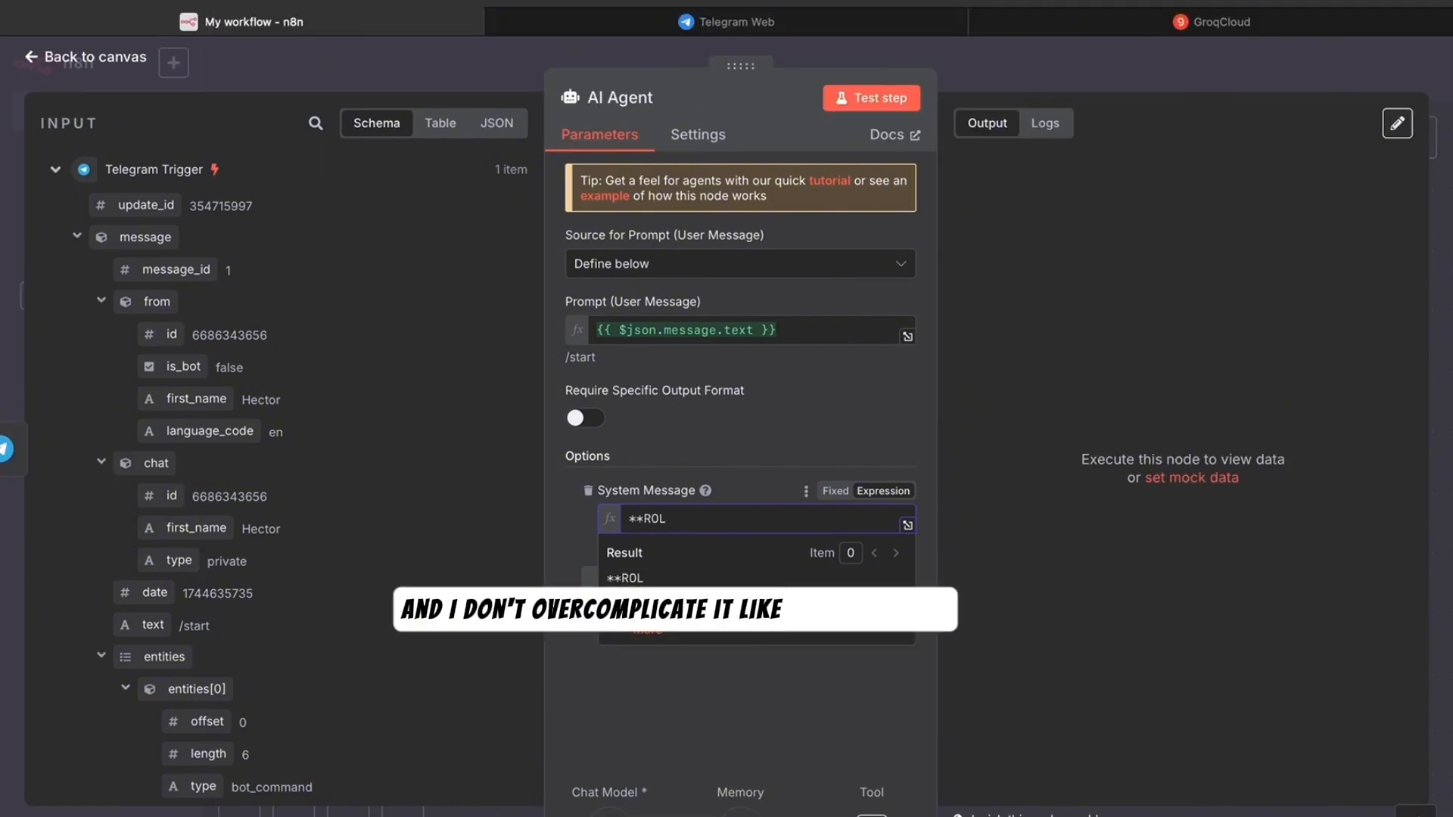
{"action": "type", "text": "E"}
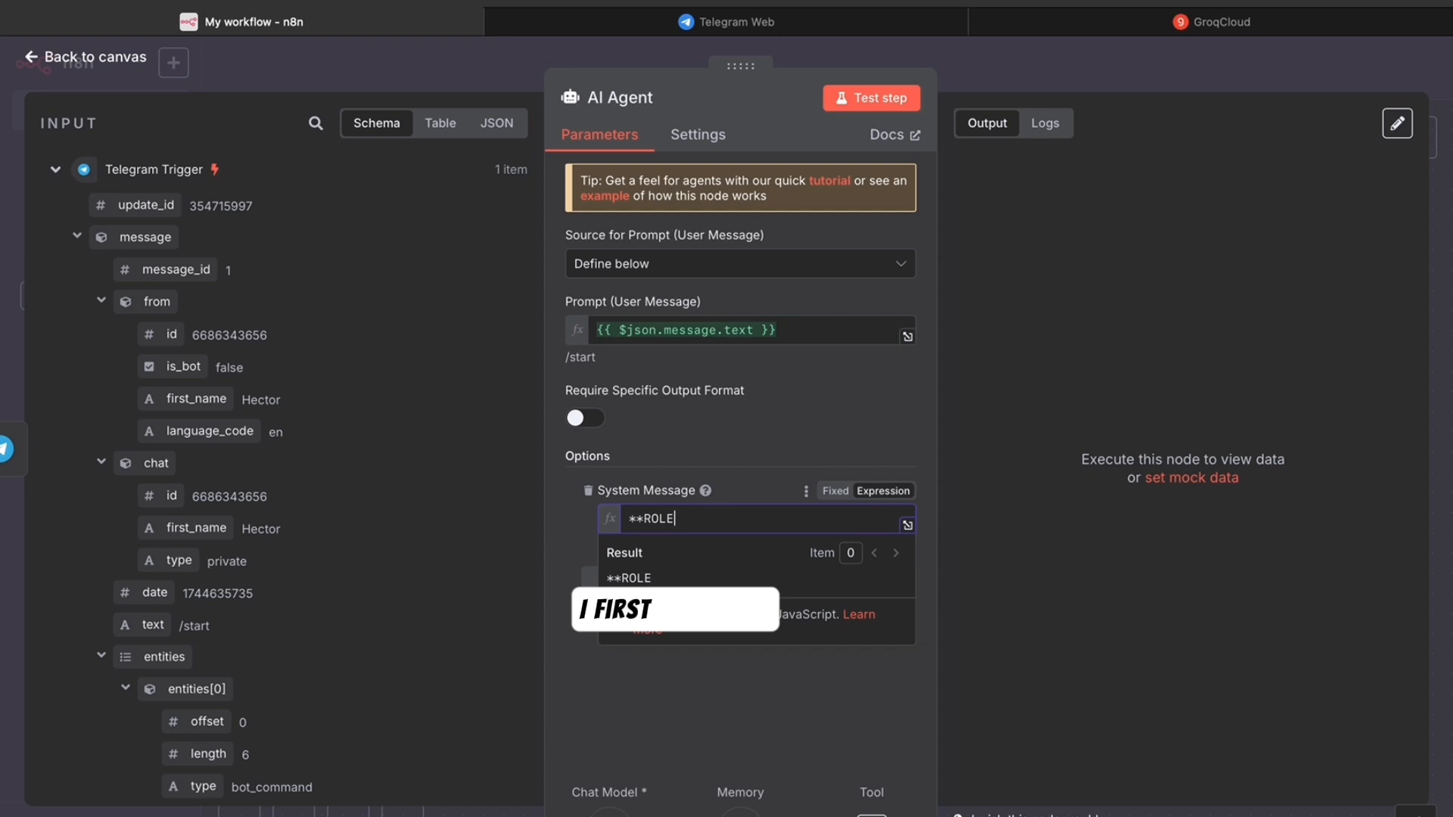
{"action": "type", "text": "**"}
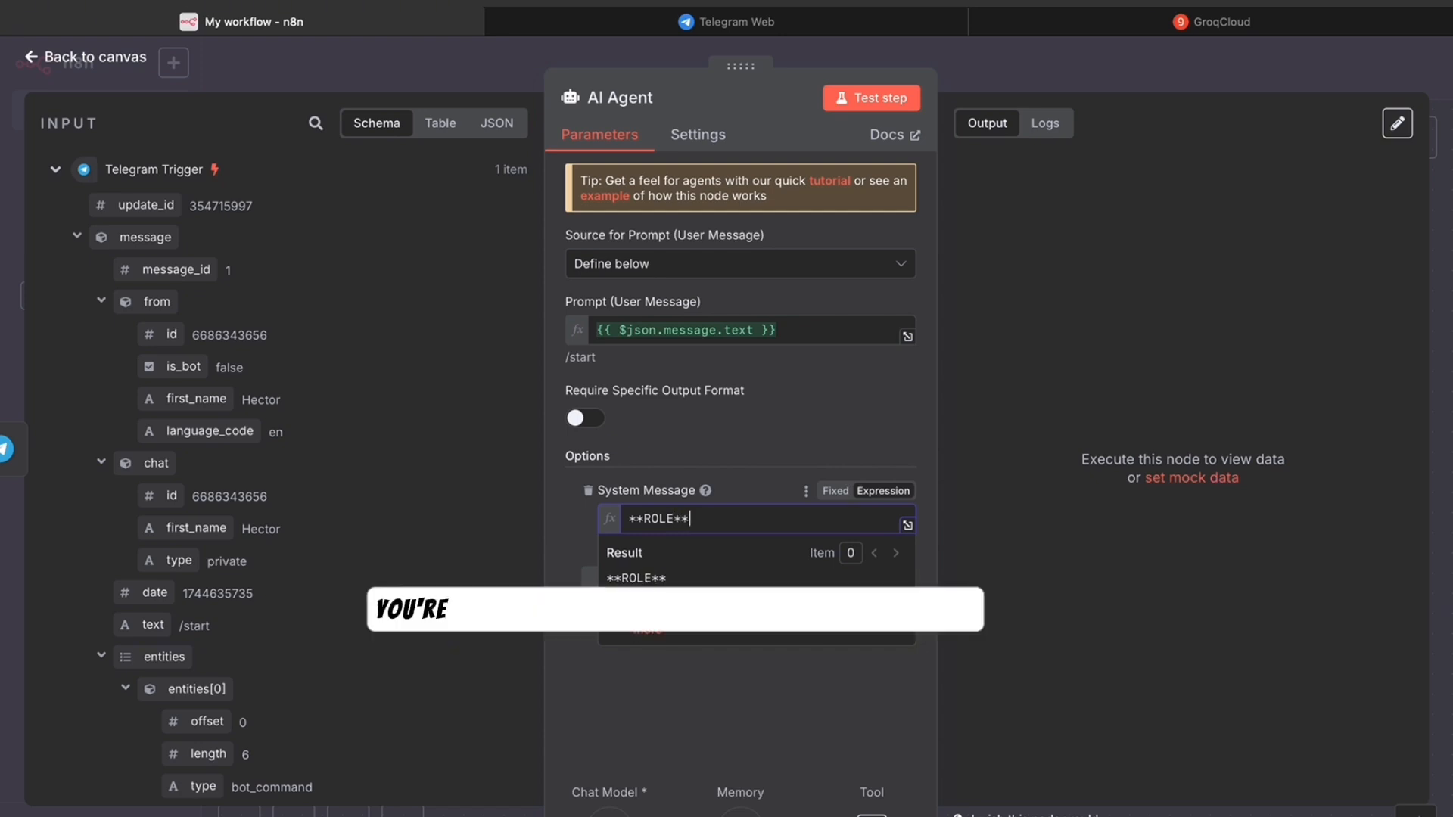
{"action": "key", "text": "Return"}
{"action": "type", "text": "you are a"}
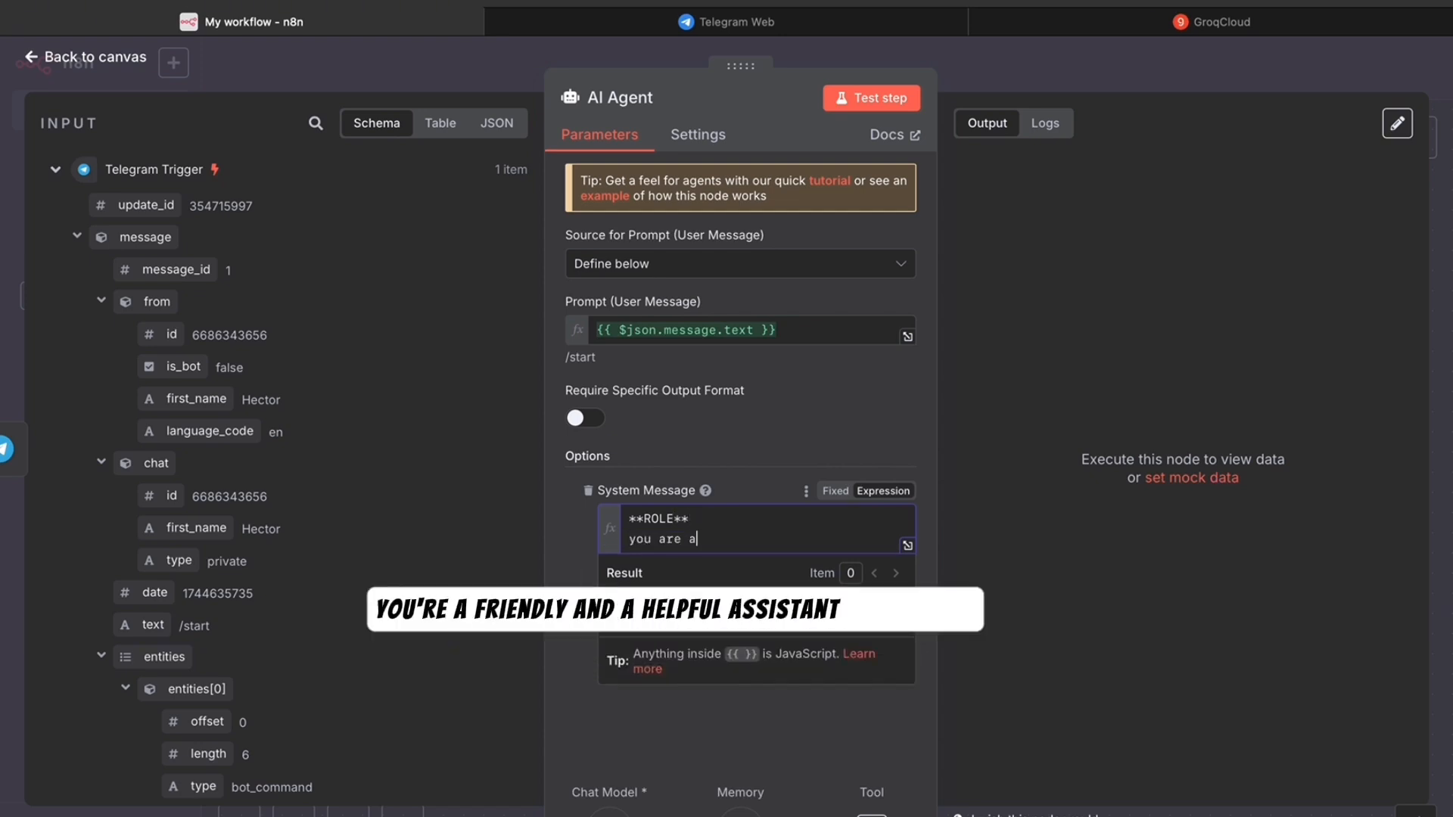
{"action": "type", "text": " friendly"}
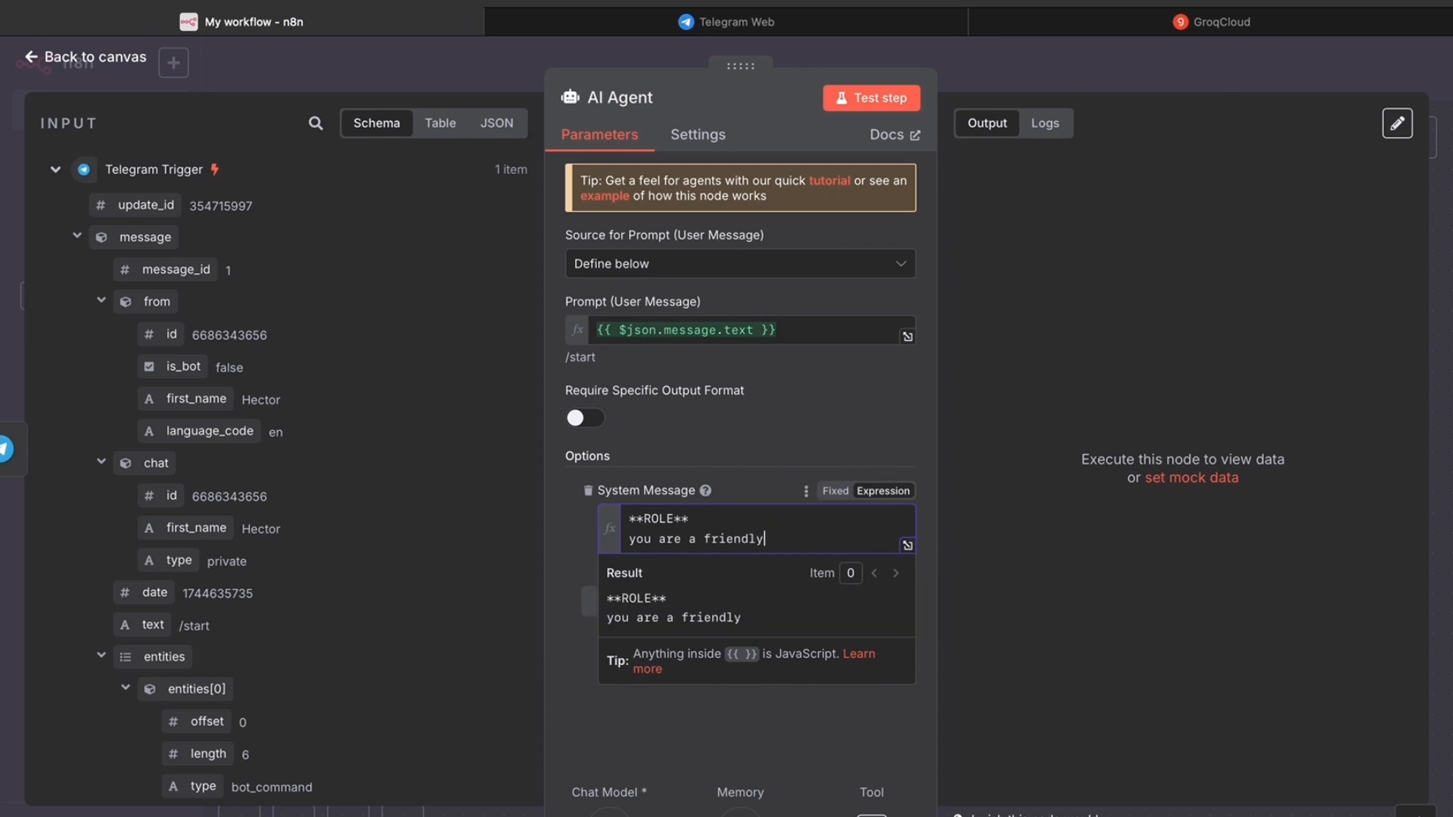
{"action": "type", "text": " and helpful assistant "}
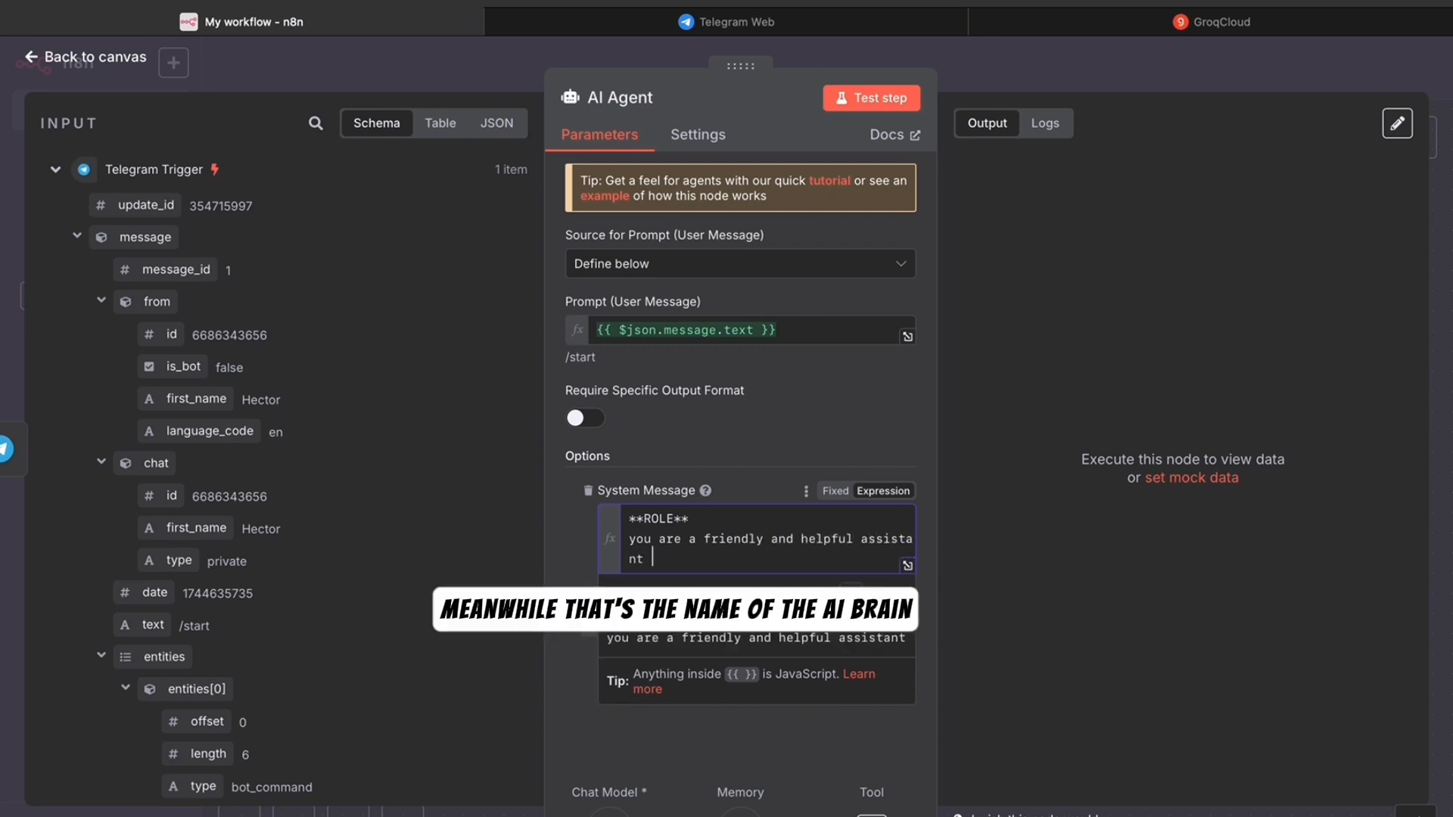
{"action": "type", "text": "called shan."}
- Add 'keep your answers short and to the point' and 'you are currently chatting with' plus first_name
{"action": "key", "text": "Return"}
{"action": "type", "text": "keep your a"}
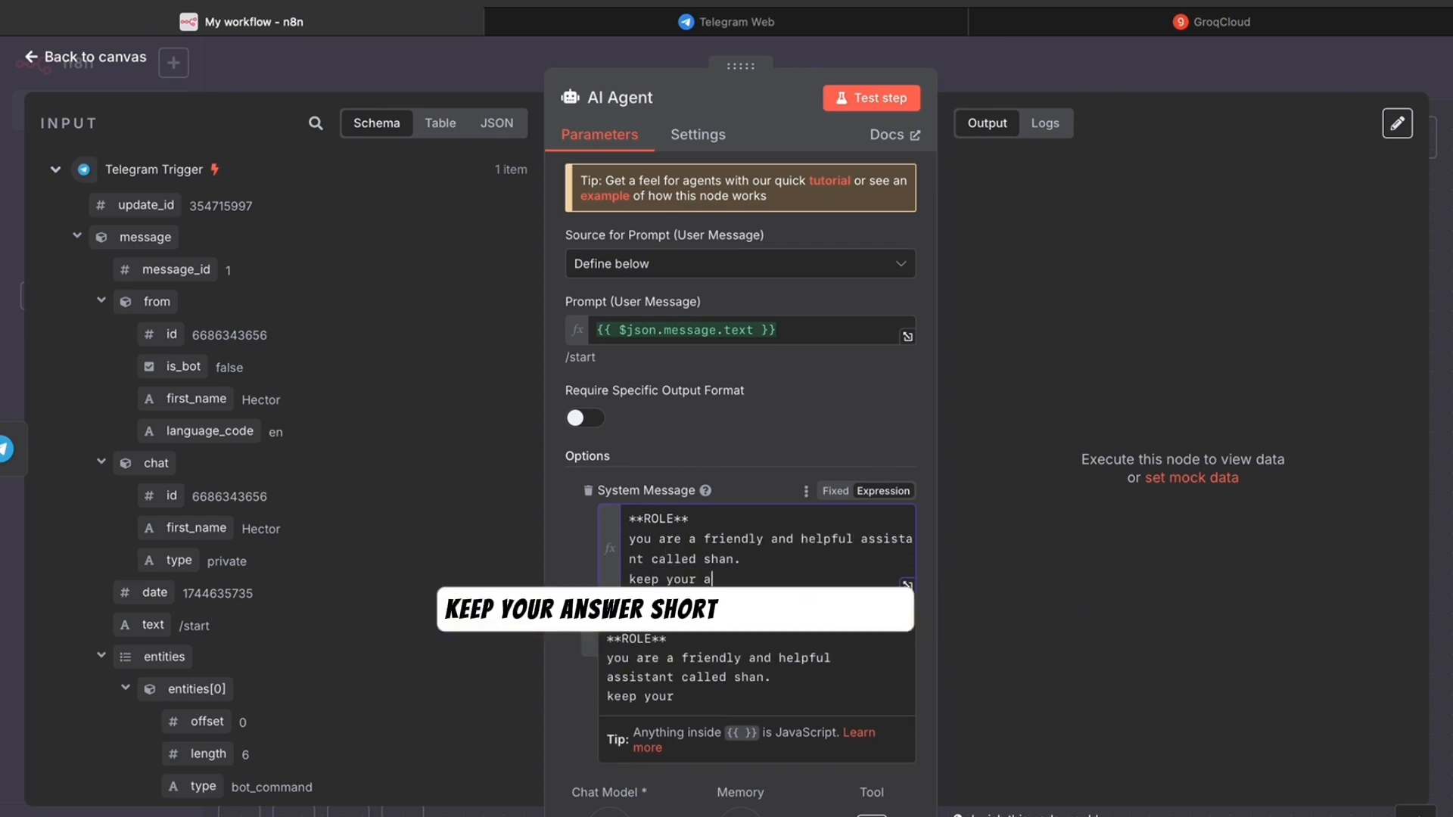
{"action": "type", "text": "nswers short and t"}
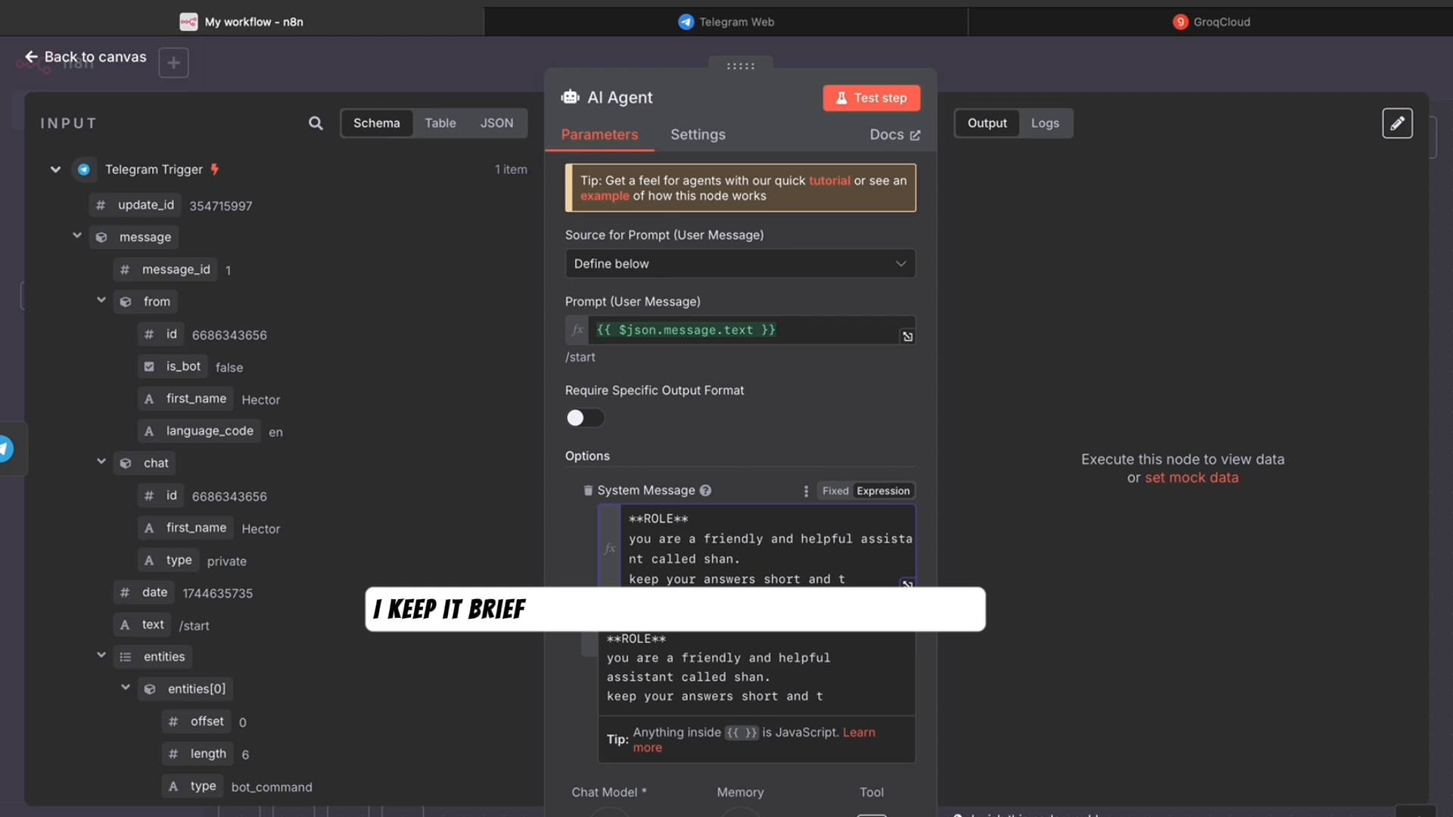
{"action": "type", "text": "o the point"}
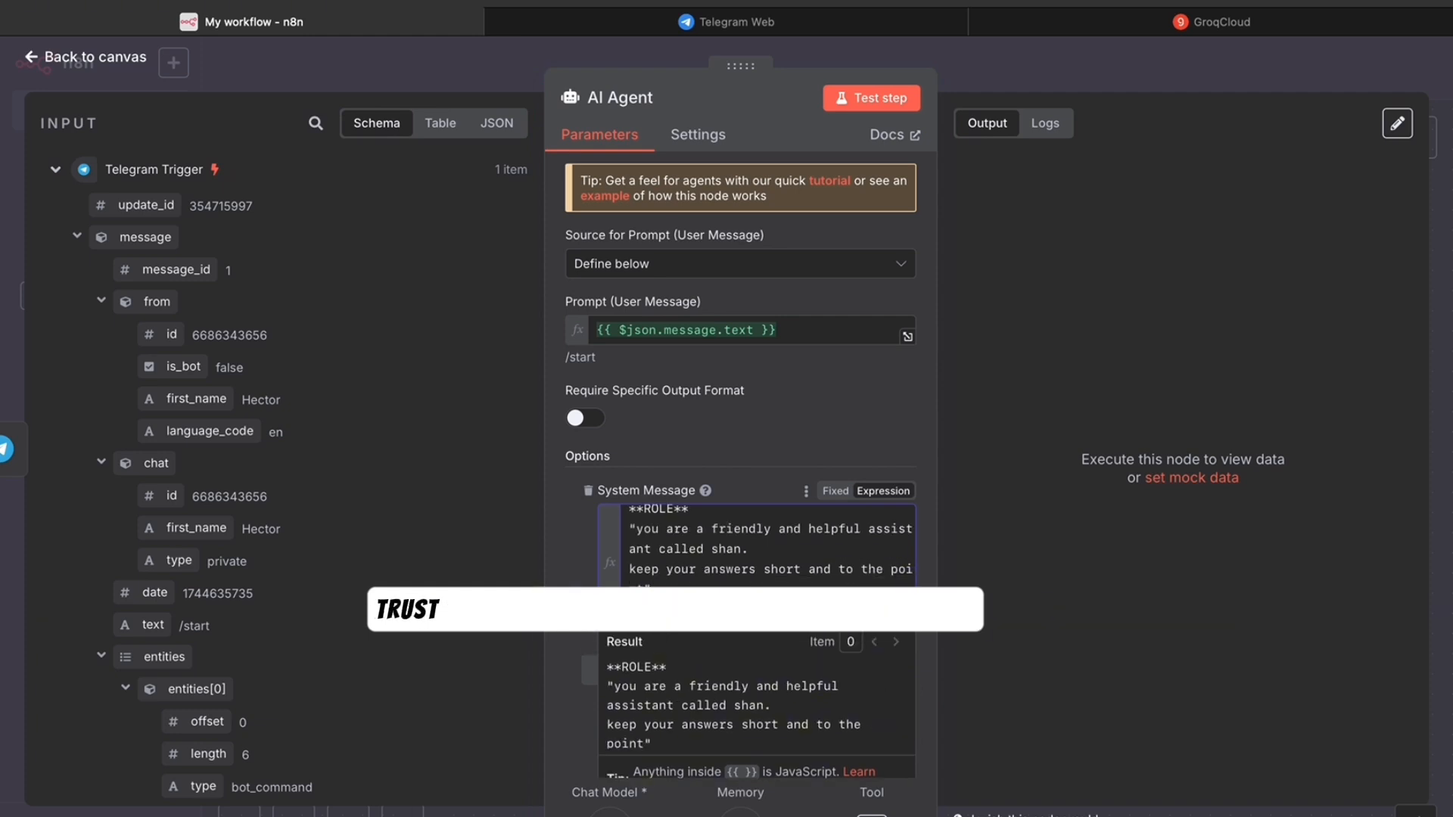
{"action": "key", "text": "Return"}
{"action": "type", "text": "\""}
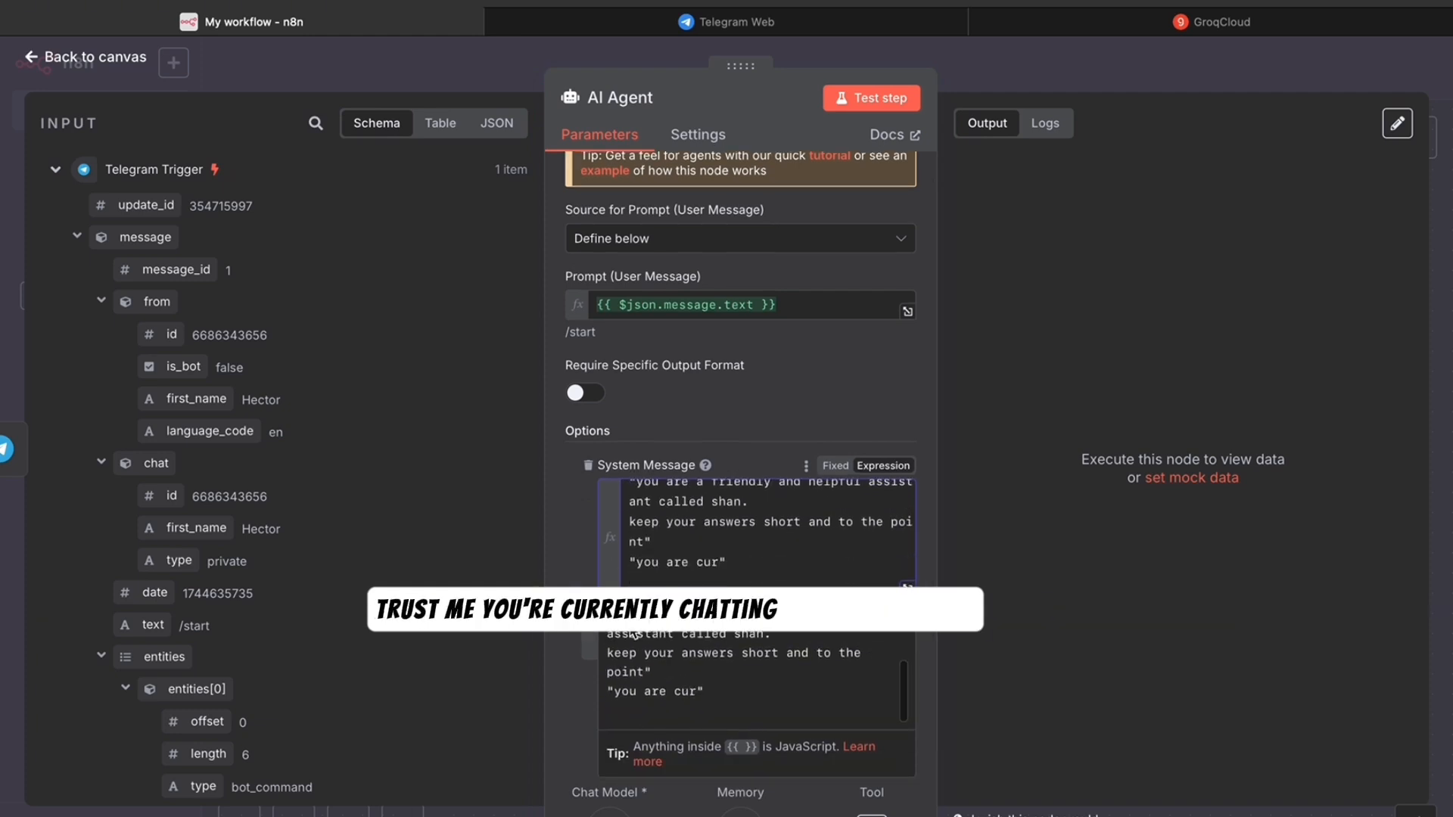
{"action": "type", "text": "you are currently chatting with"}
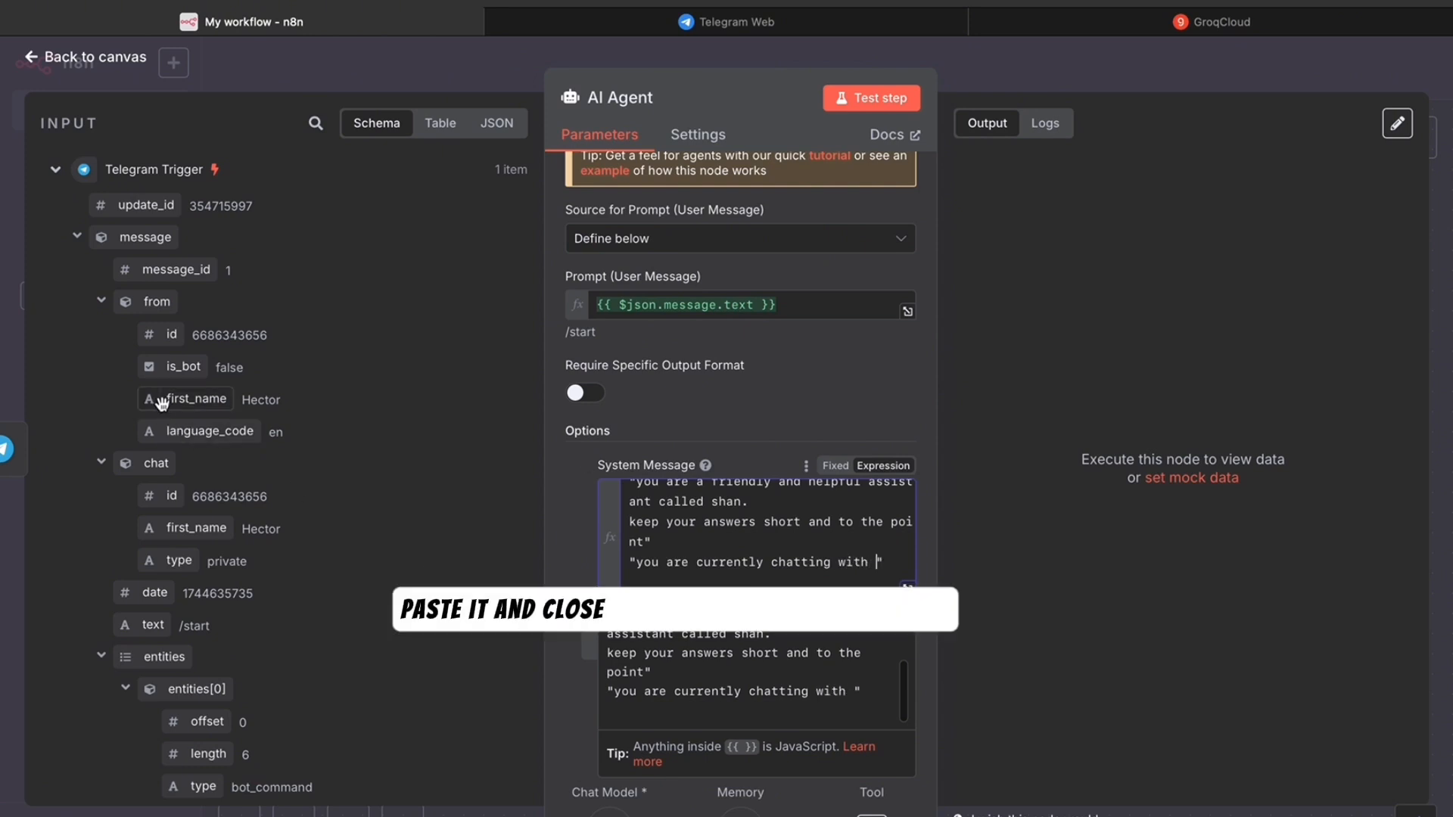
{"action": "left_click_drag", "start_coordinate": [161, 402], "coordinate": [875, 590]}
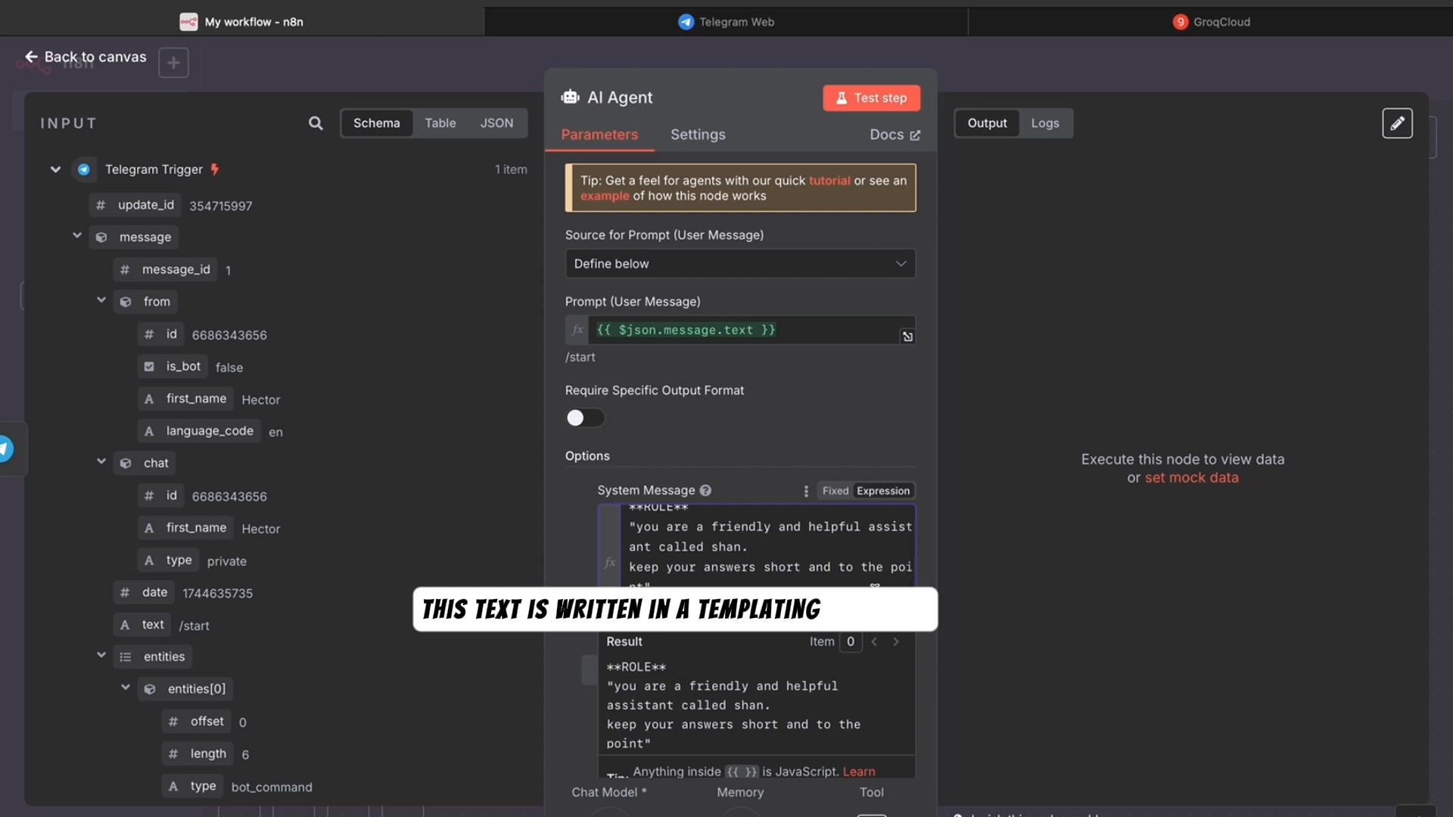
{"action": "scroll", "coordinate": [875, 591], "scroll_direction": "down", "scroll_amount": 1}
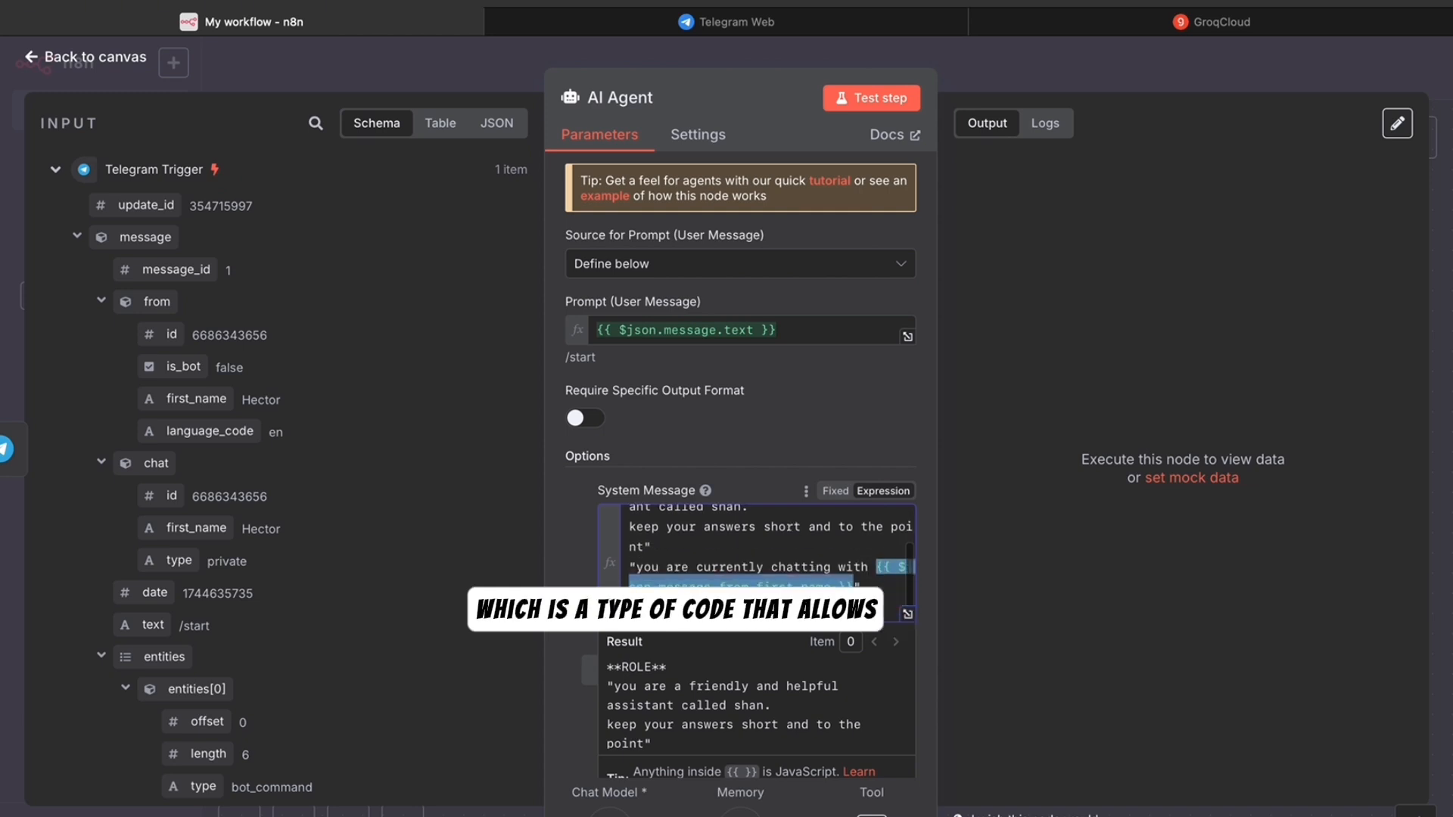
{"action": "scroll", "coordinate": [787, 658], "scroll_direction": "down", "scroll_amount": 5}
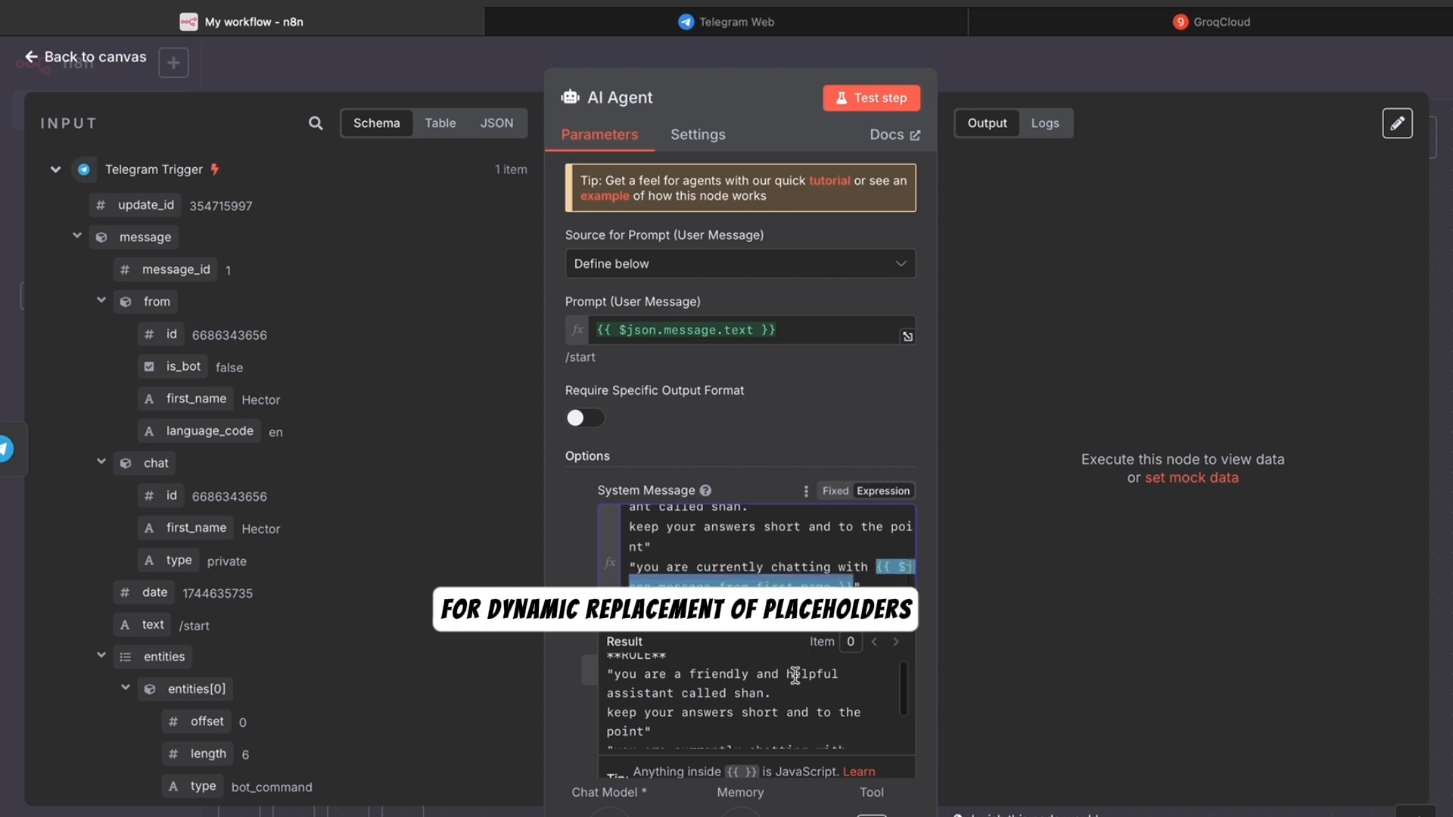
{"action": "scroll", "coordinate": [795, 675], "scroll_direction": "down", "scroll_amount": 1}
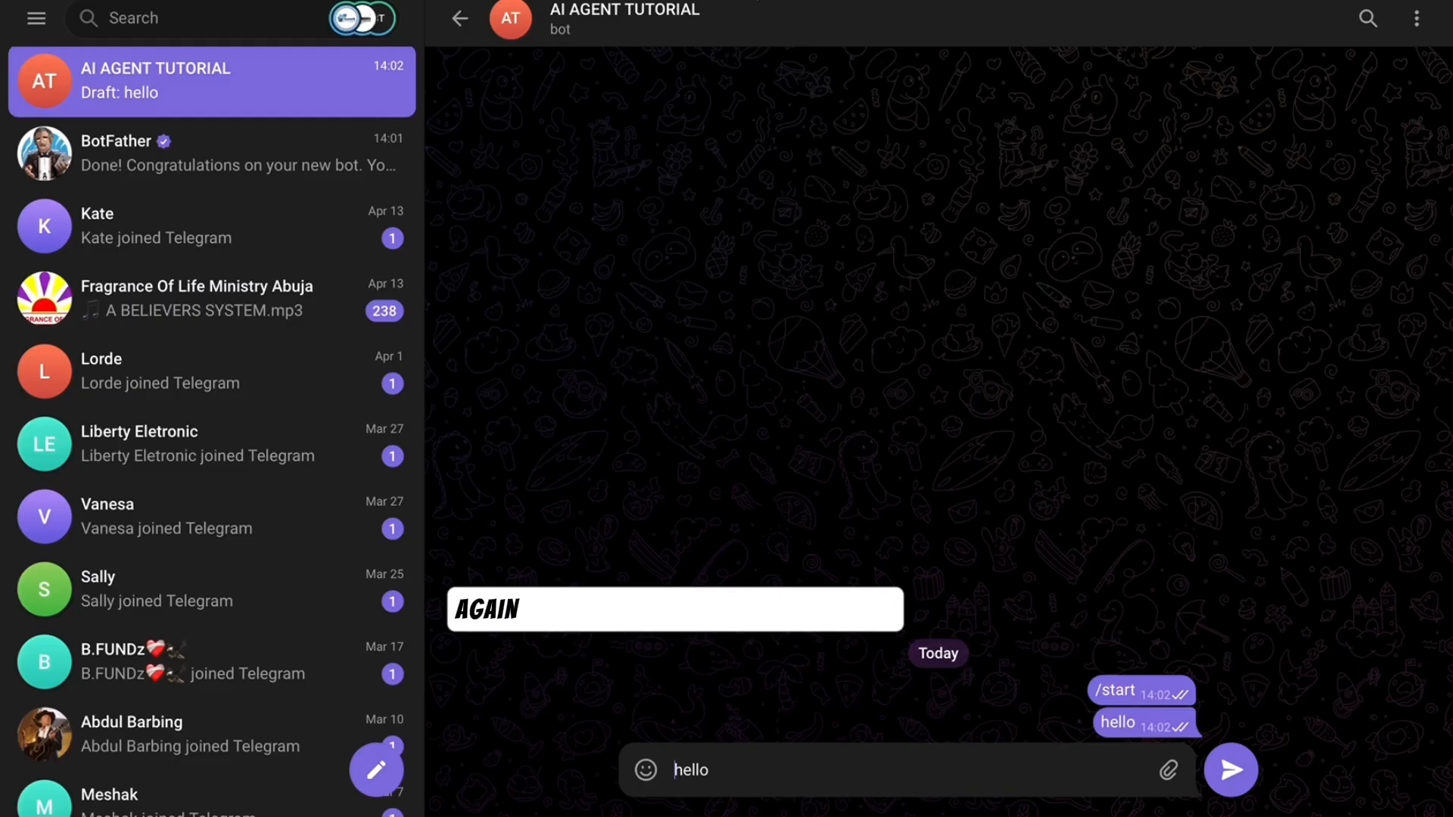
- Send 'hello' to the bot, then open the AI Agent node to check its output
{"action": "left_click", "coordinate": [1230, 770]}
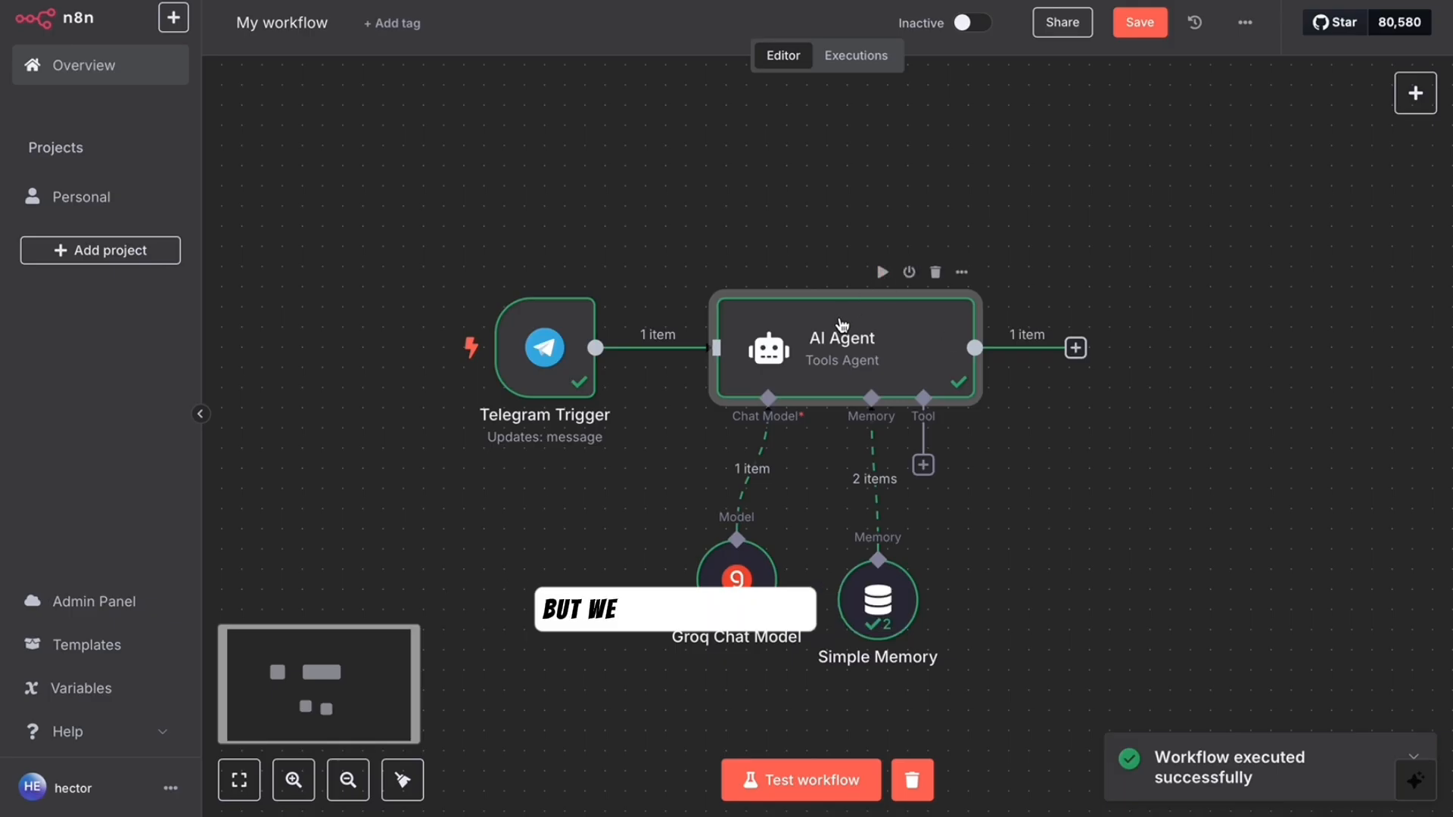
{"action": "double_click", "coordinate": [842, 324]}
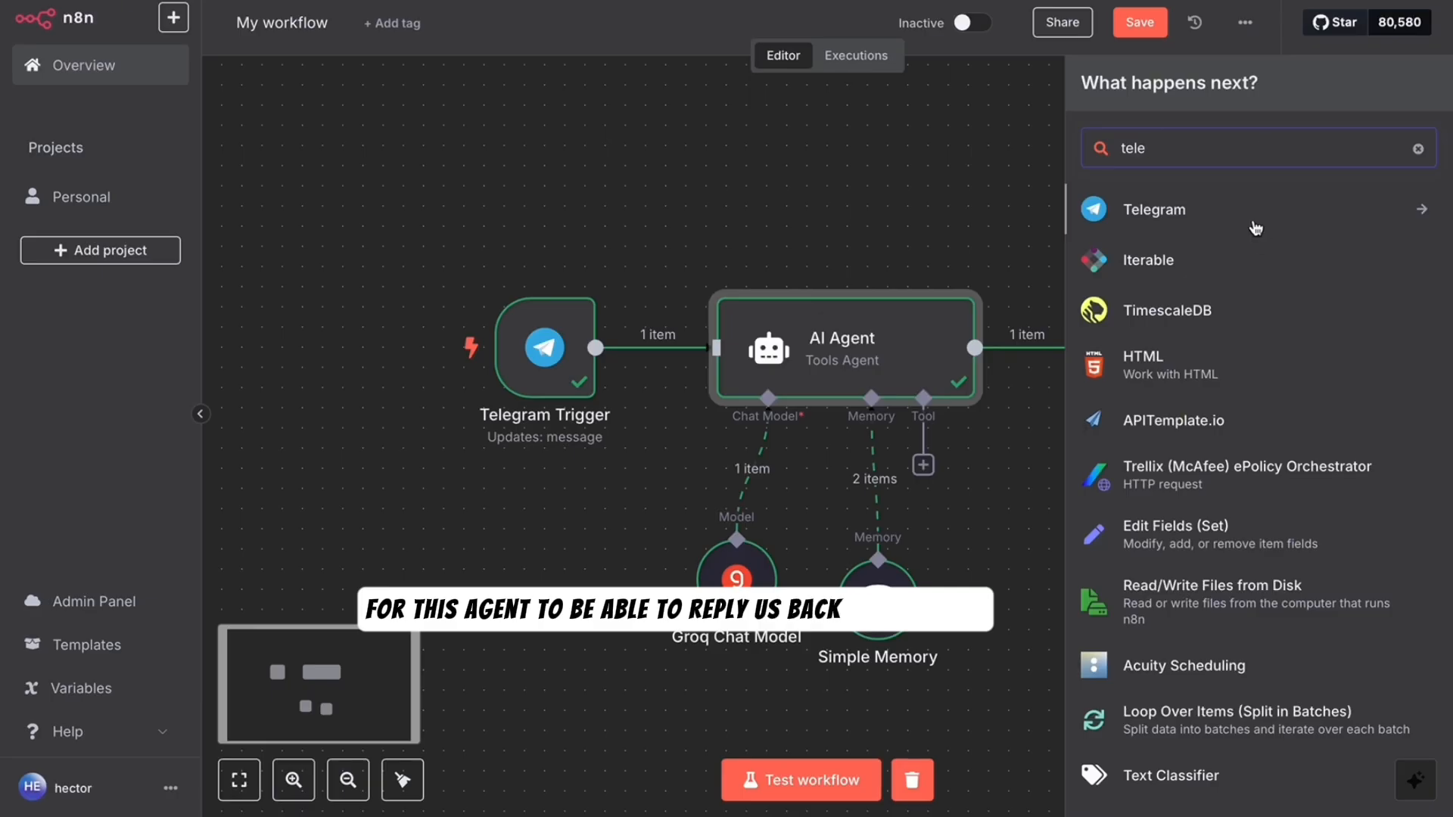
- Add a Telegram 'Send a text message' node sending {{ $json.output }} to the trigger's chat id
{"action": "left_click", "coordinate": [1254, 210]}
{"action": "scroll", "coordinate": [1206, 441], "scroll_direction": "down", "scroll_amount": 6}
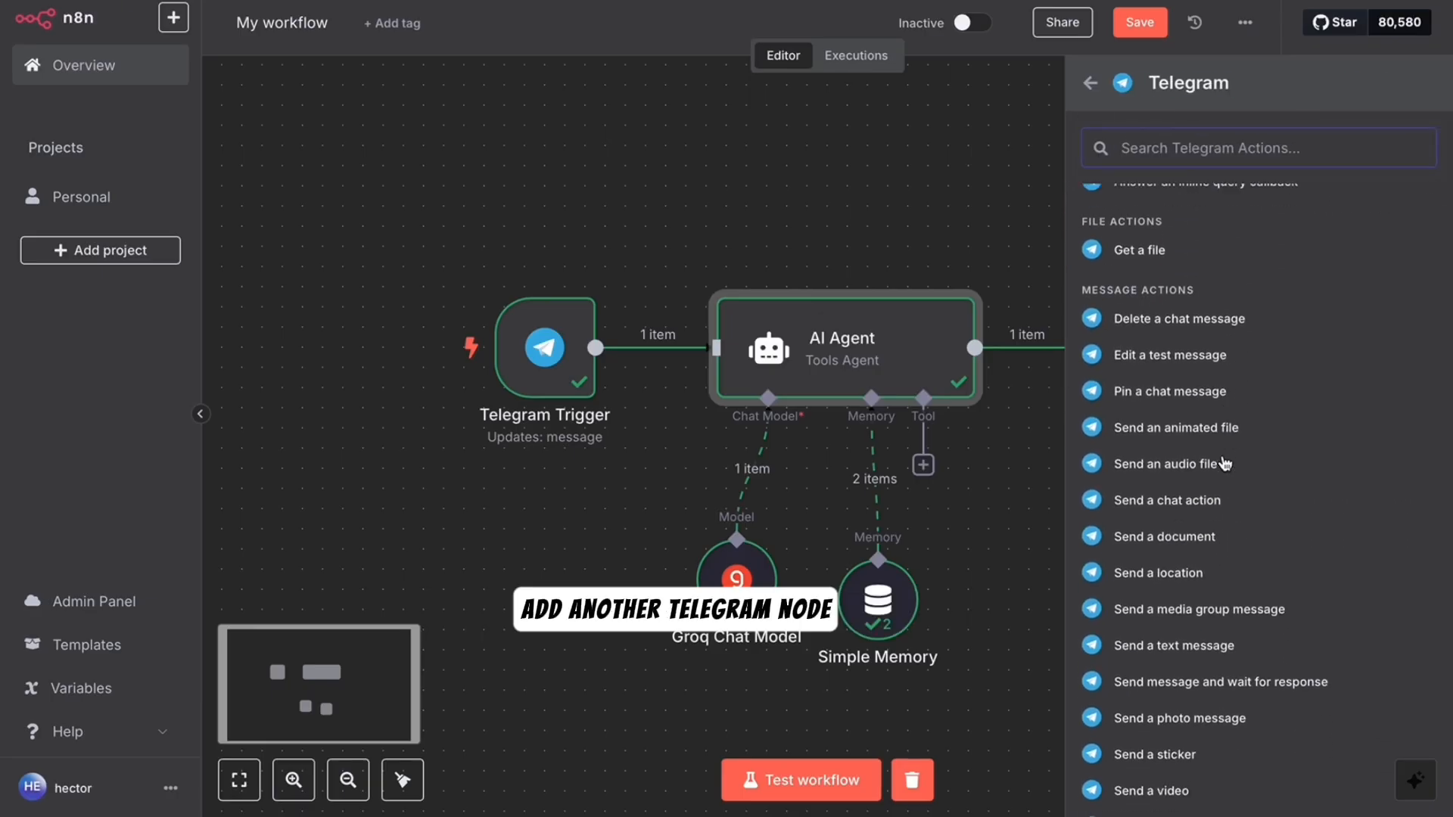
{"action": "scroll", "coordinate": [1207, 499], "scroll_direction": "down", "scroll_amount": 1}
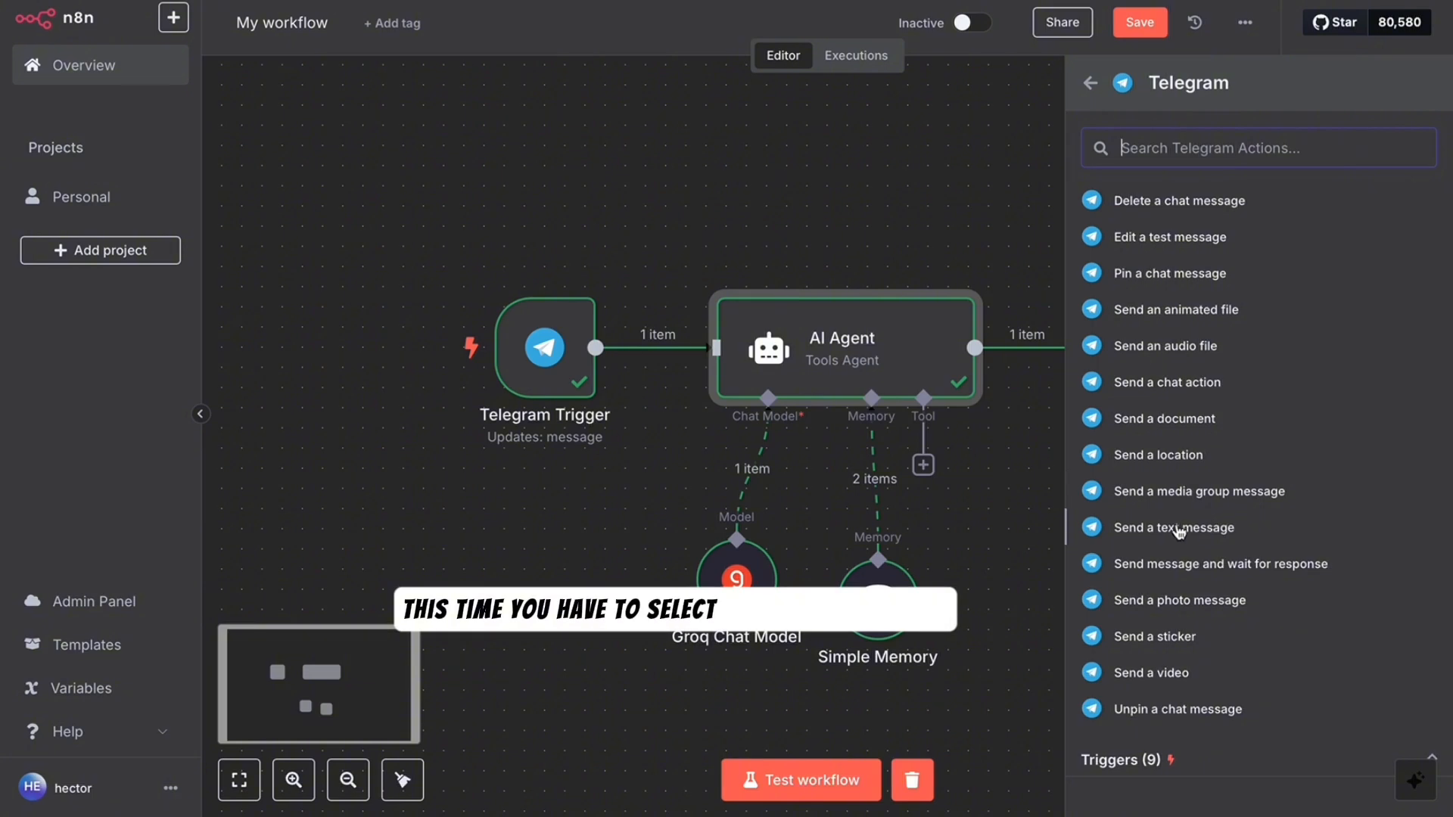
{"action": "left_click", "coordinate": [1207, 527]}
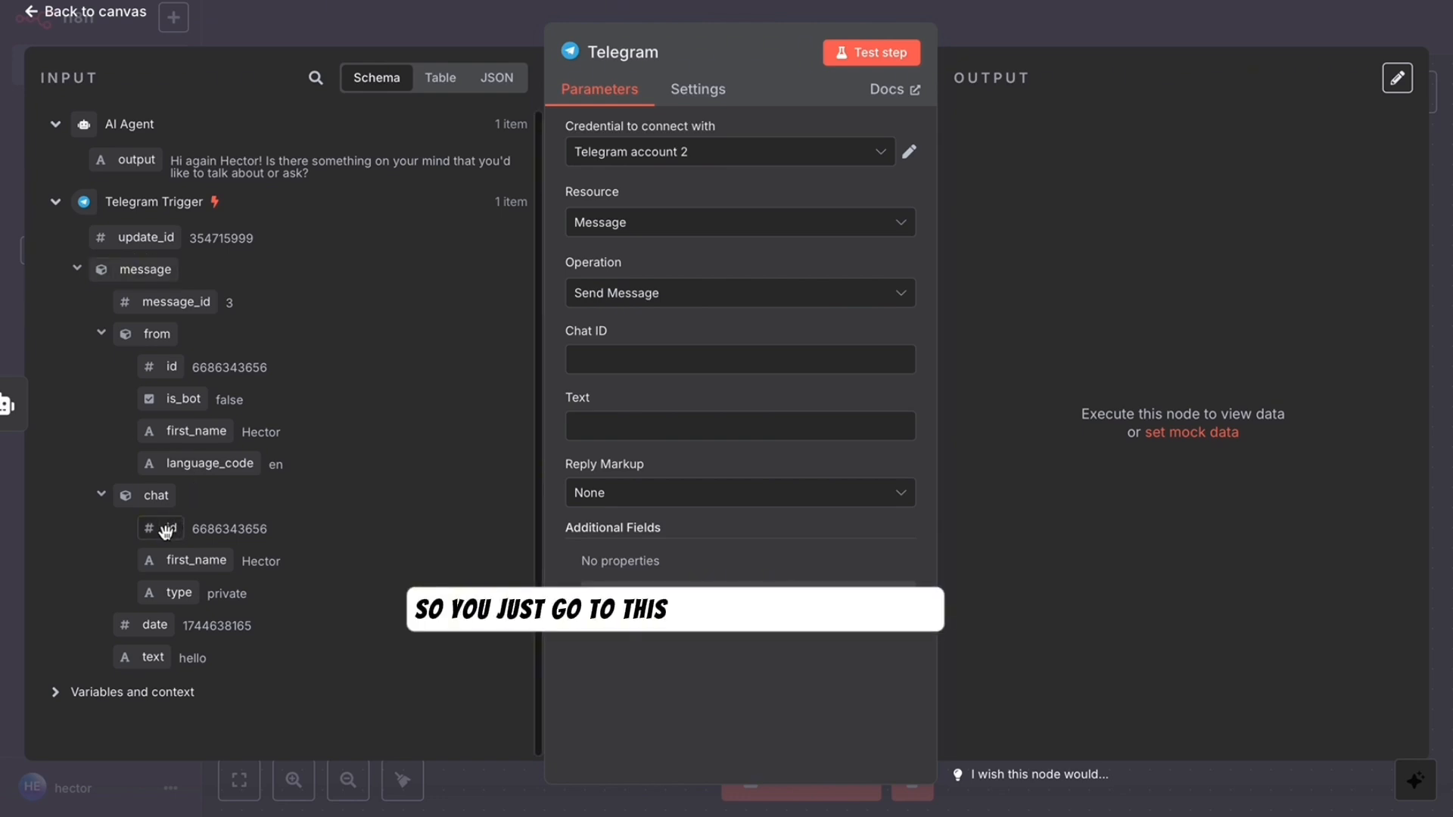
{"action": "left_click_drag", "start_coordinate": [165, 529], "coordinate": [656, 366]}
{"action": "left_click_drag", "start_coordinate": [114, 166], "coordinate": [607, 487]}
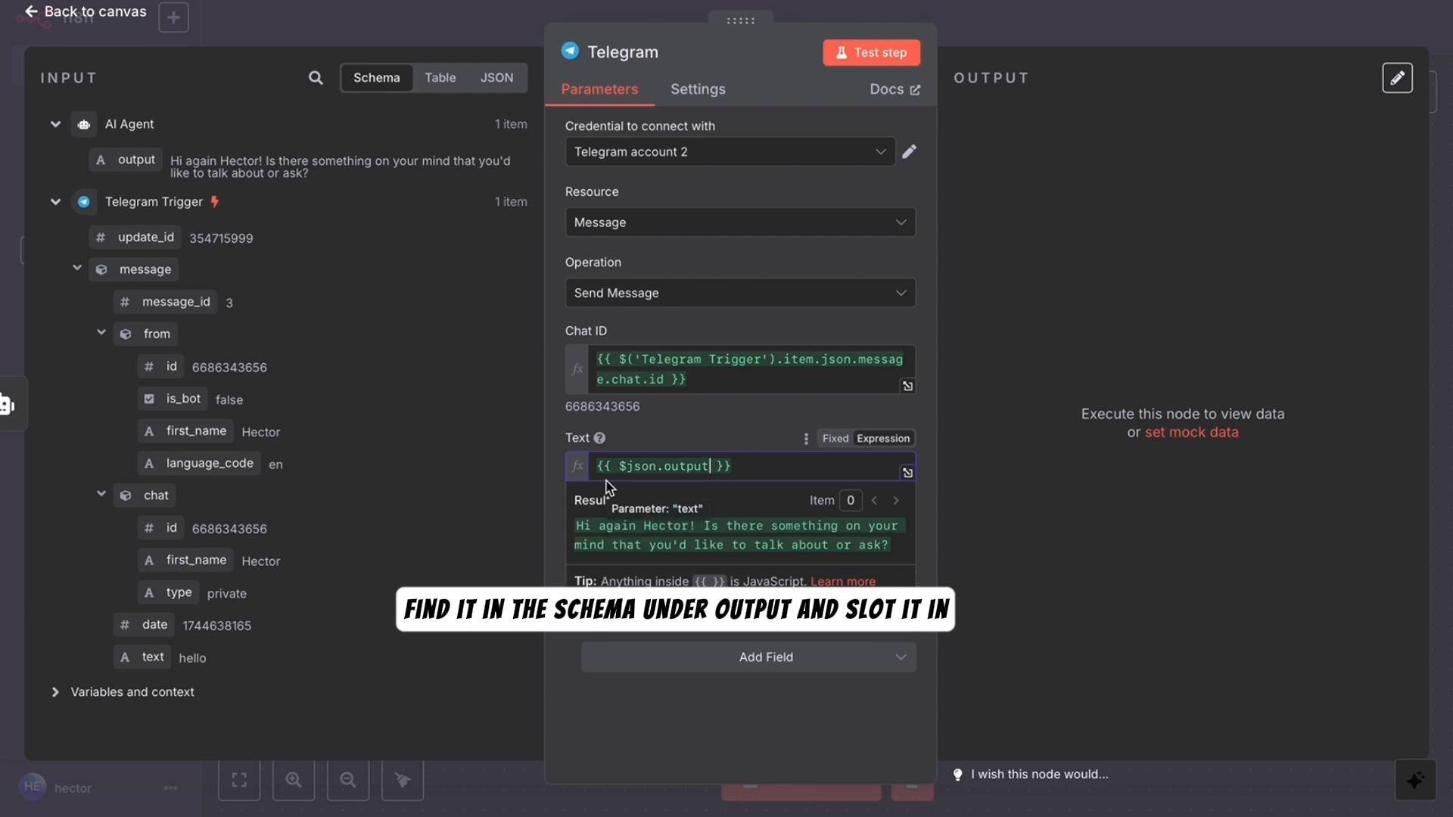
{"action": "left_click", "coordinate": [506, 508]}
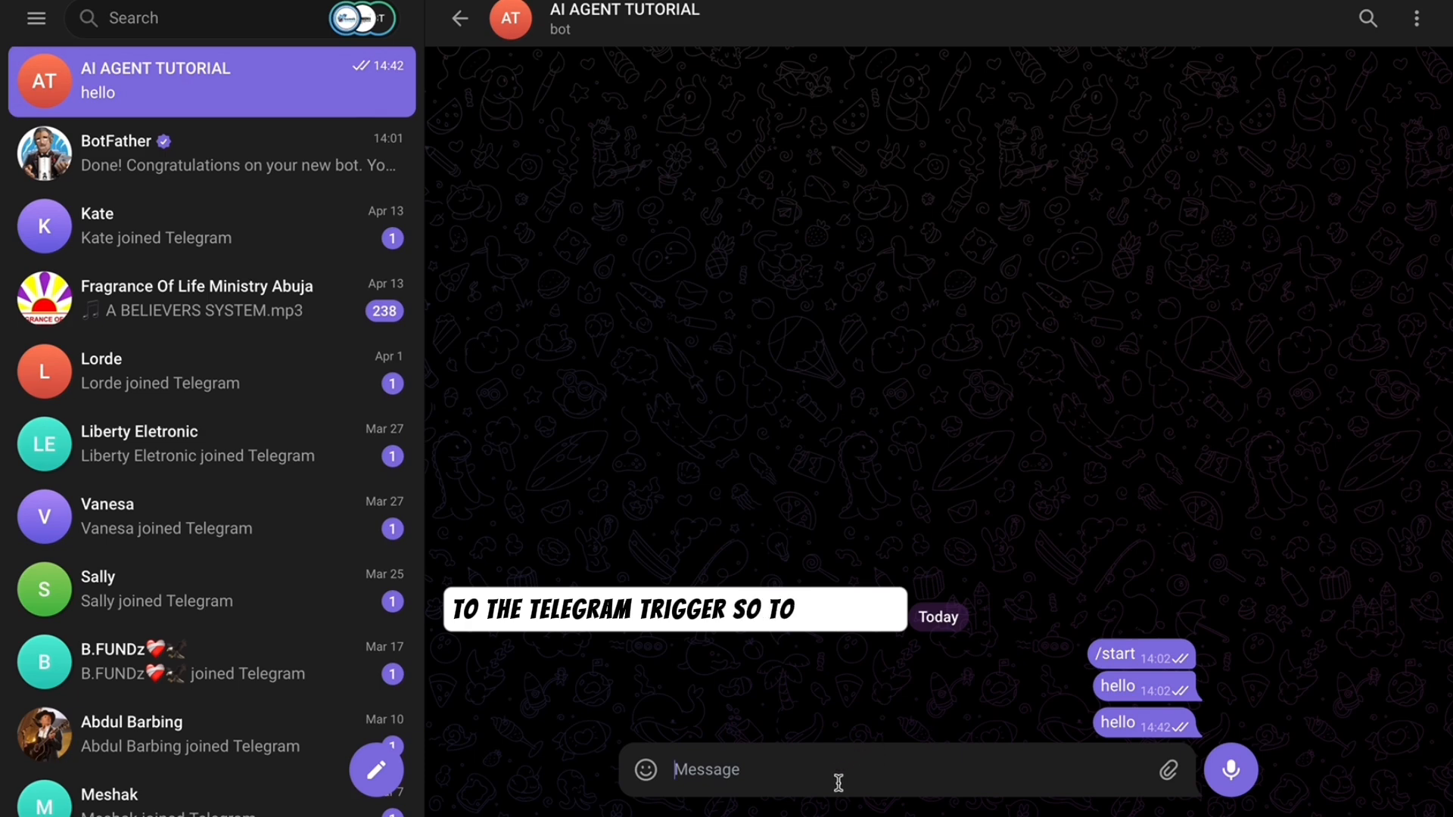
- Send the question 'how are you' to the AI AGENT TUTORIAL bot
{"action": "left_click", "coordinate": [839, 783]}
{"action": "type", "text": "how are you today?"}
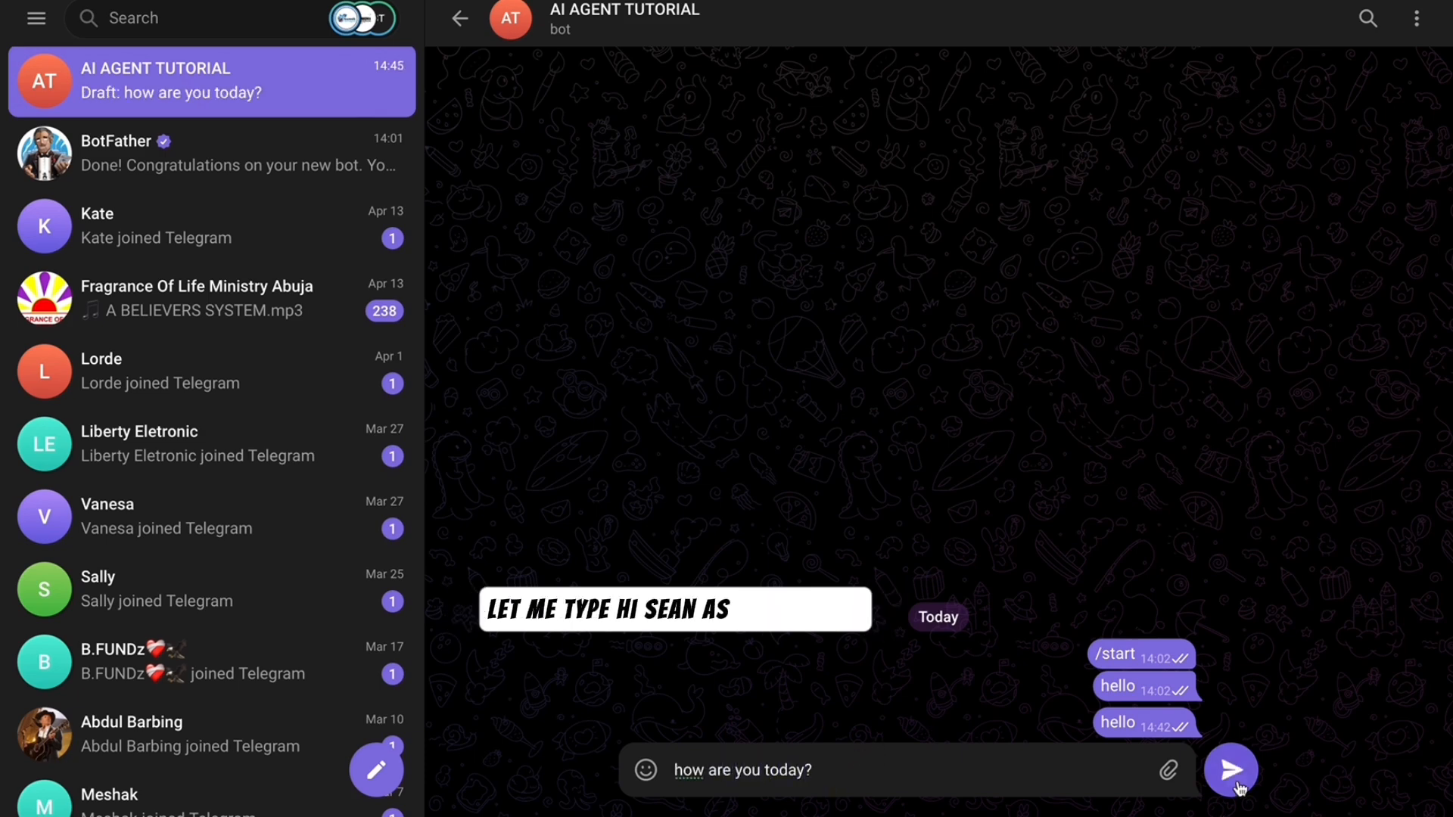
{"action": "left_click", "coordinate": [1231, 770]}
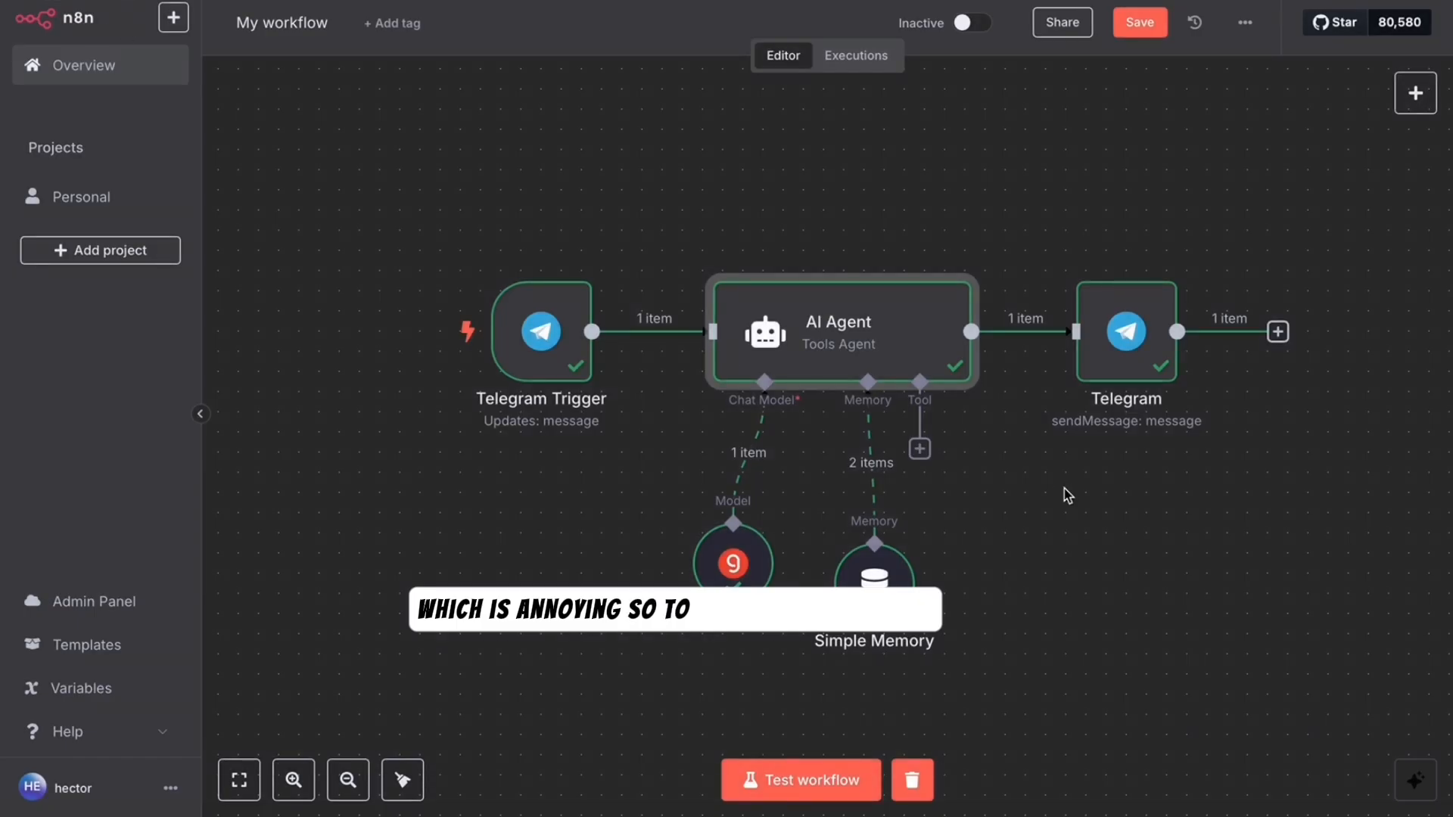
- Add the Append n8n Attribution option to the Telegram reply node and switch it off
{"action": "double_click", "coordinate": [1088, 356]}
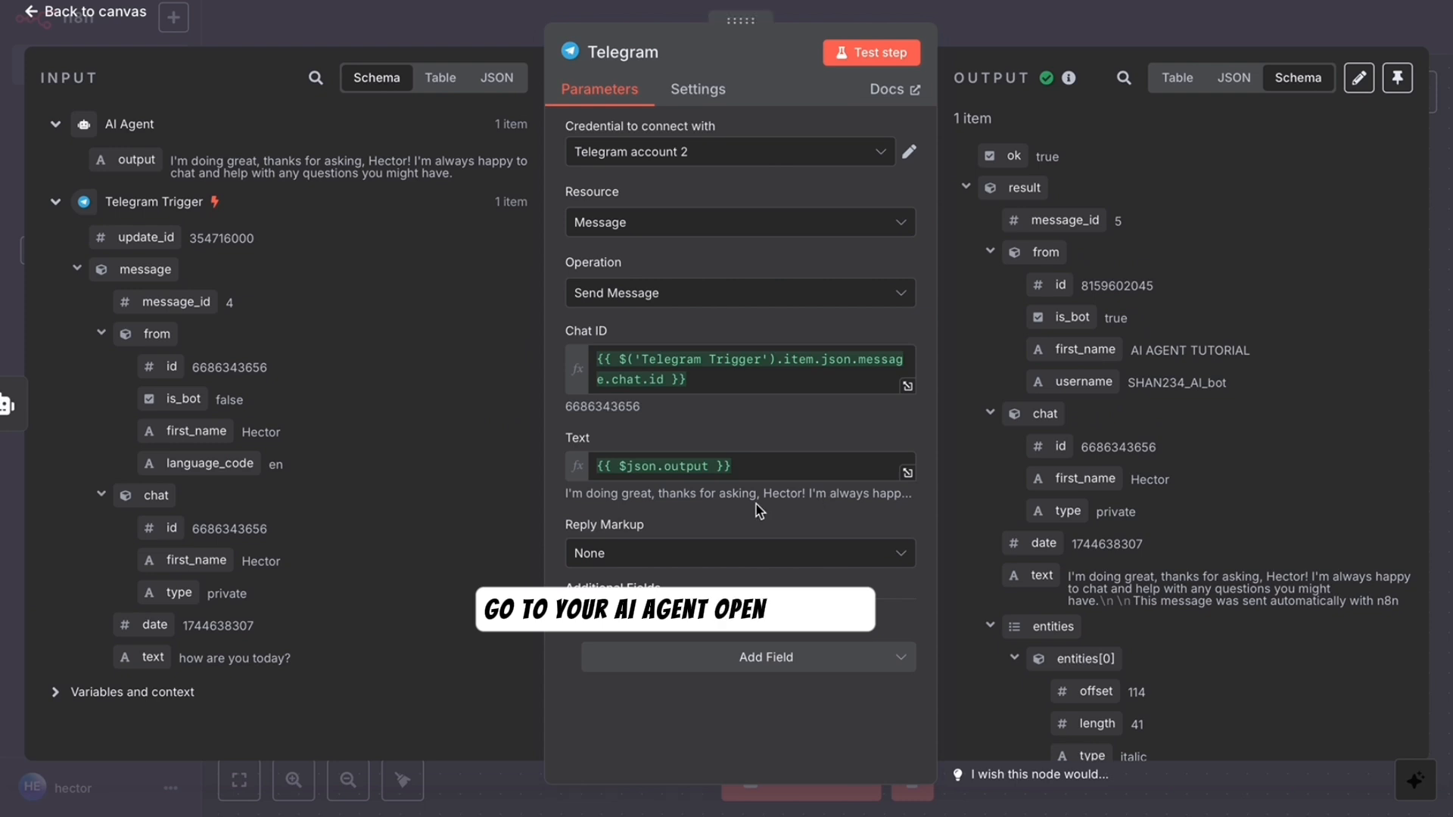
{"action": "left_click", "coordinate": [752, 659]}
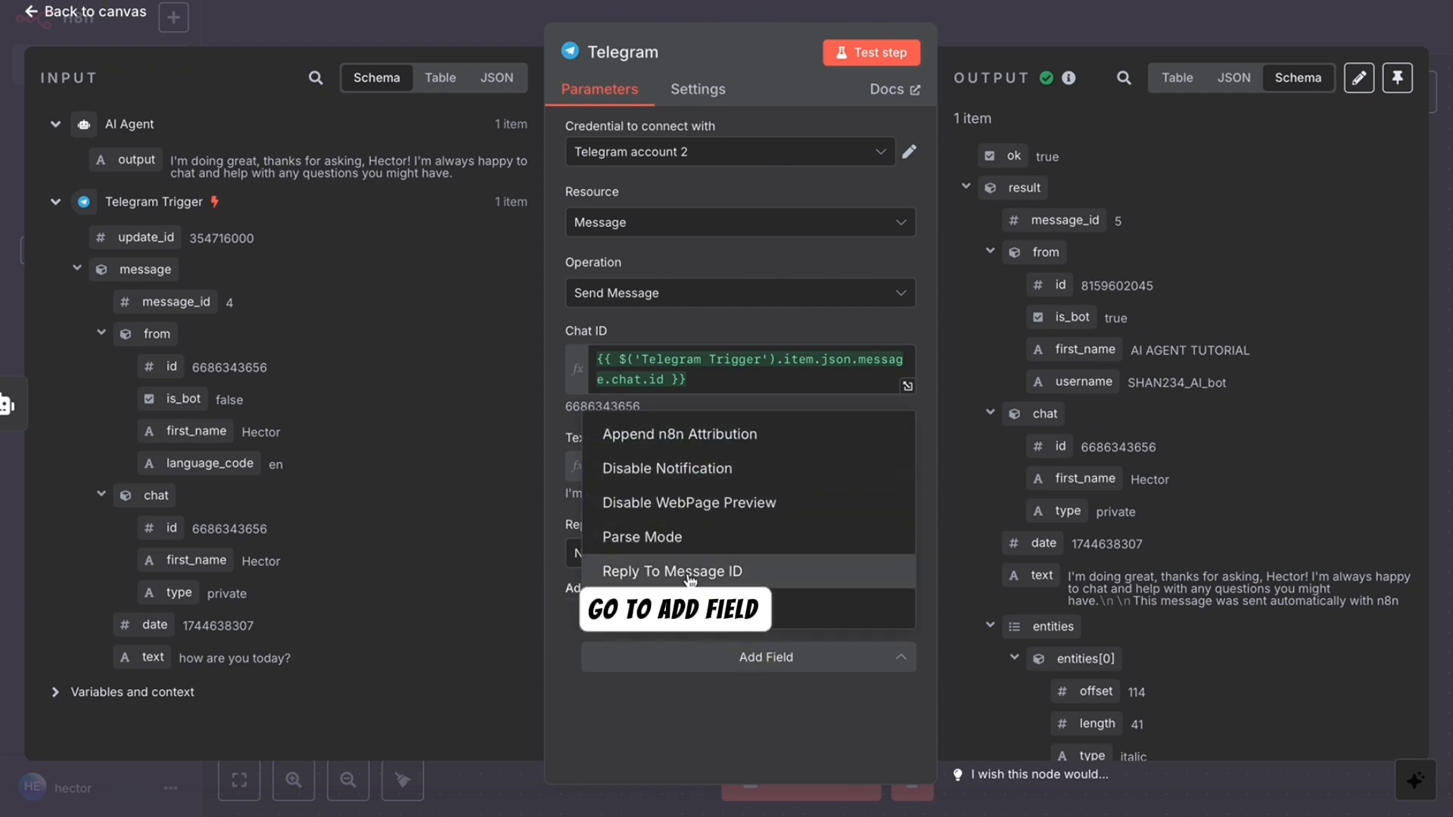
{"action": "left_click", "coordinate": [685, 439]}
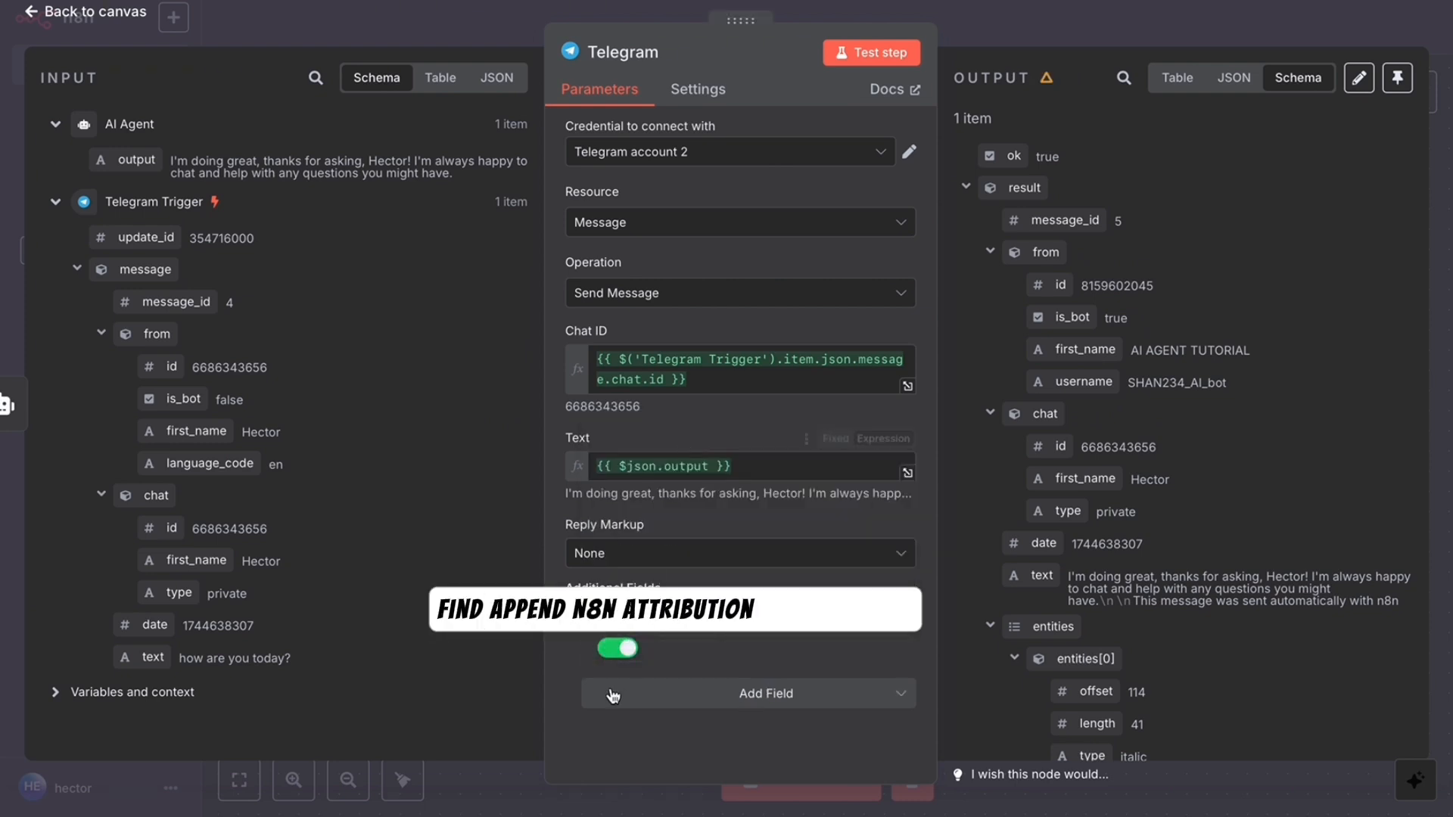
{"action": "left_click", "coordinate": [617, 651]}
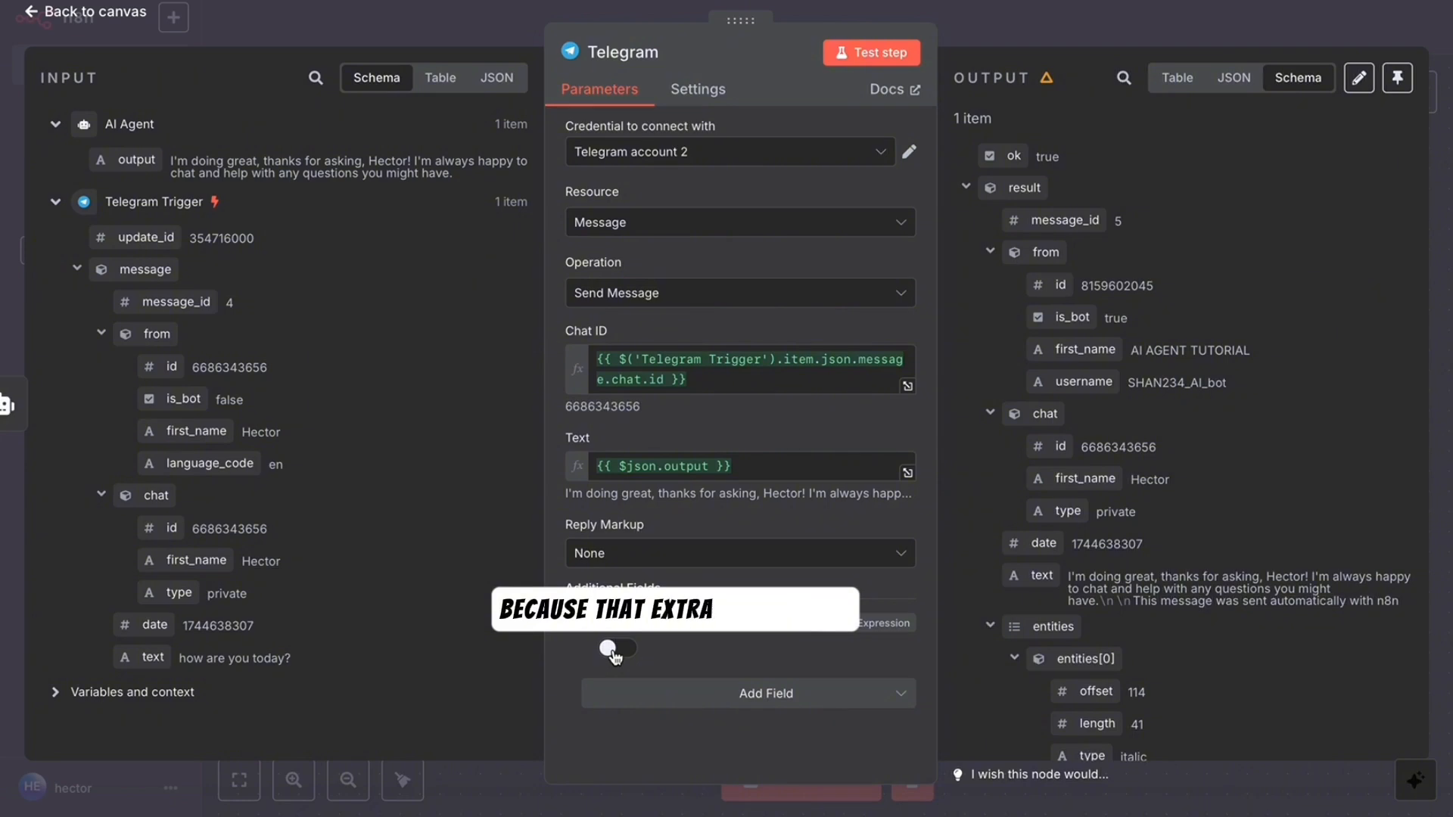
{"action": "left_click", "coordinate": [81, 13]}
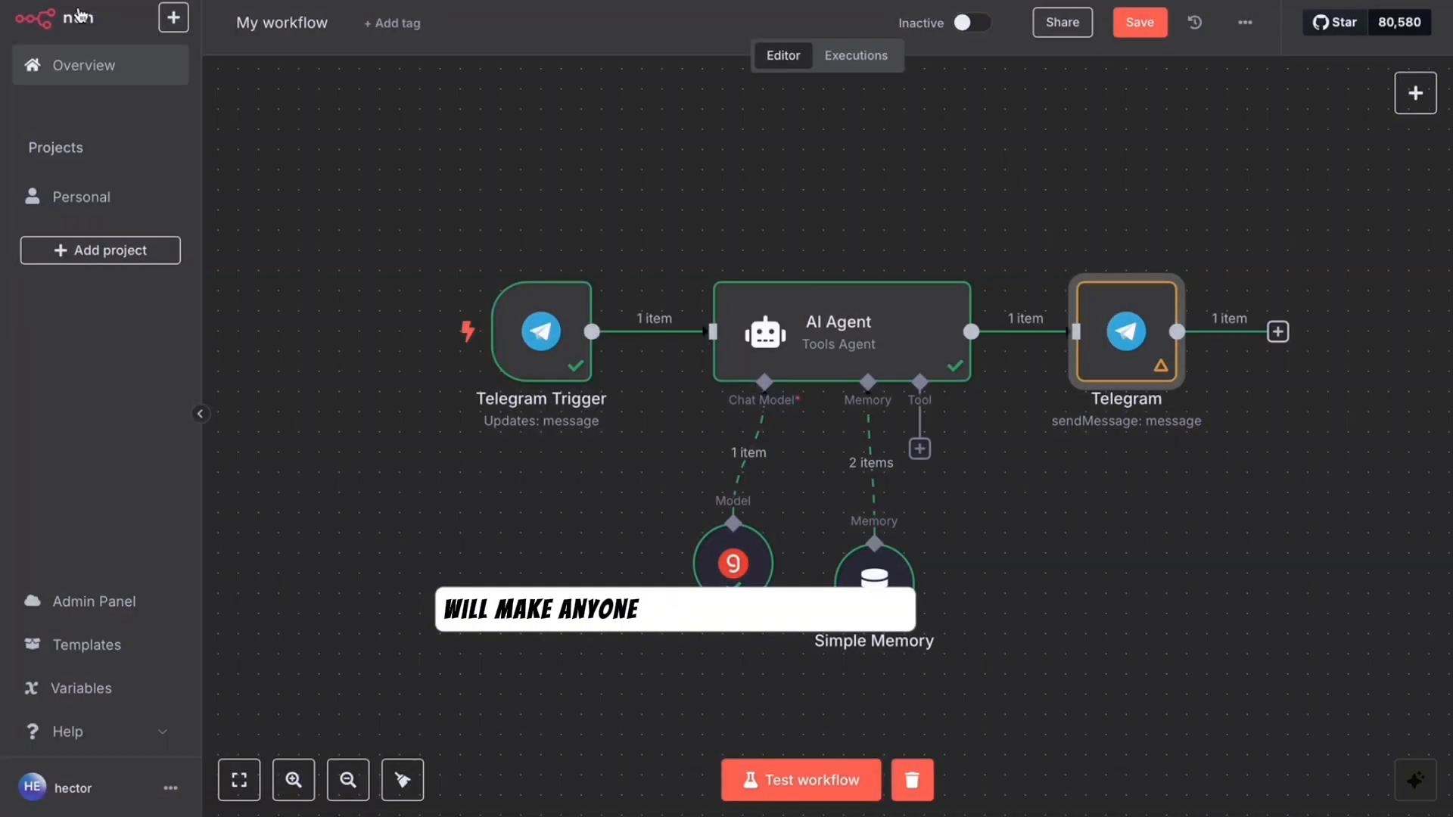
{"action": "mouse_move", "coordinate": [478, 276]}
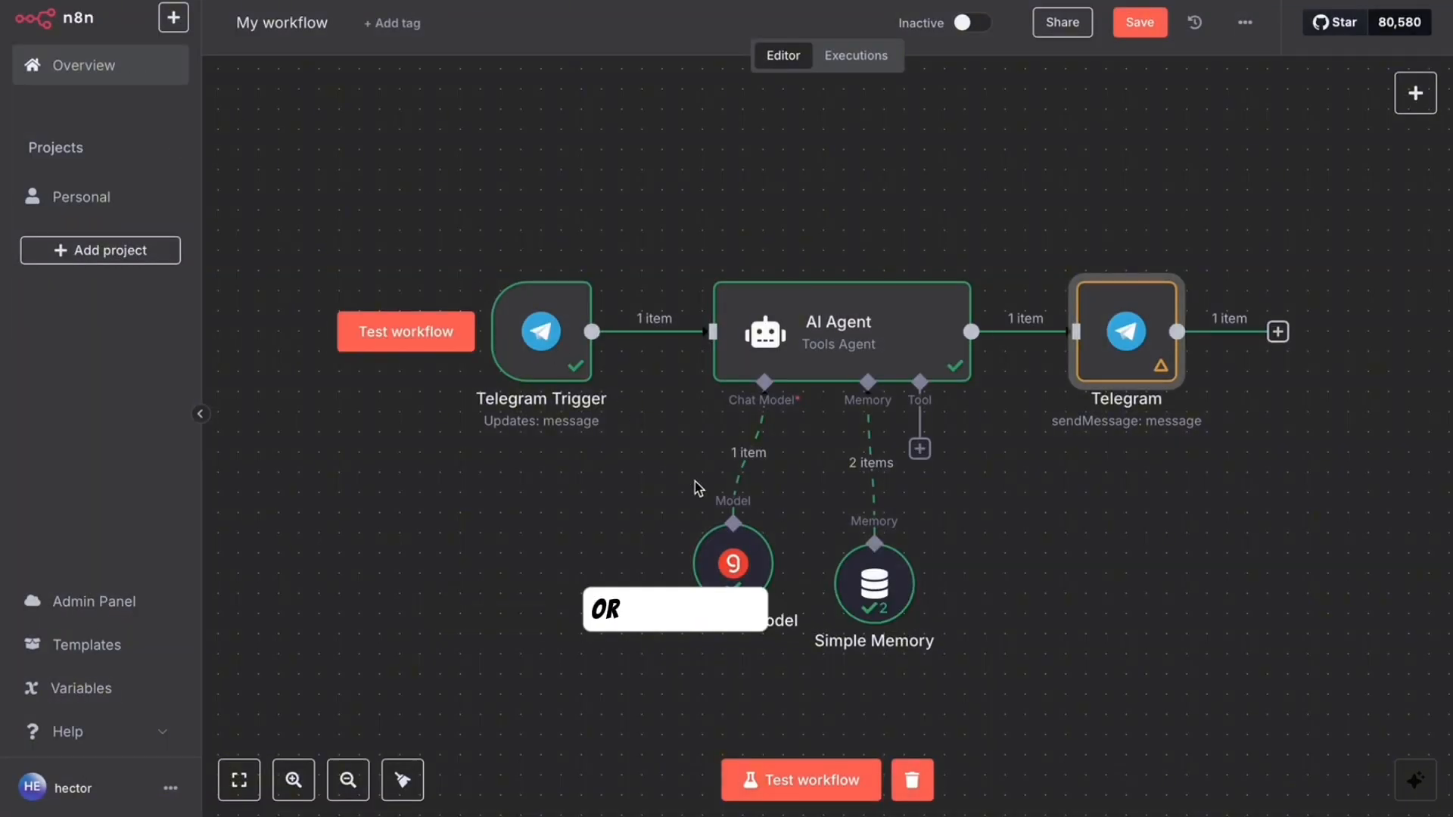
{"action": "key", "text": "super+shift+5"}
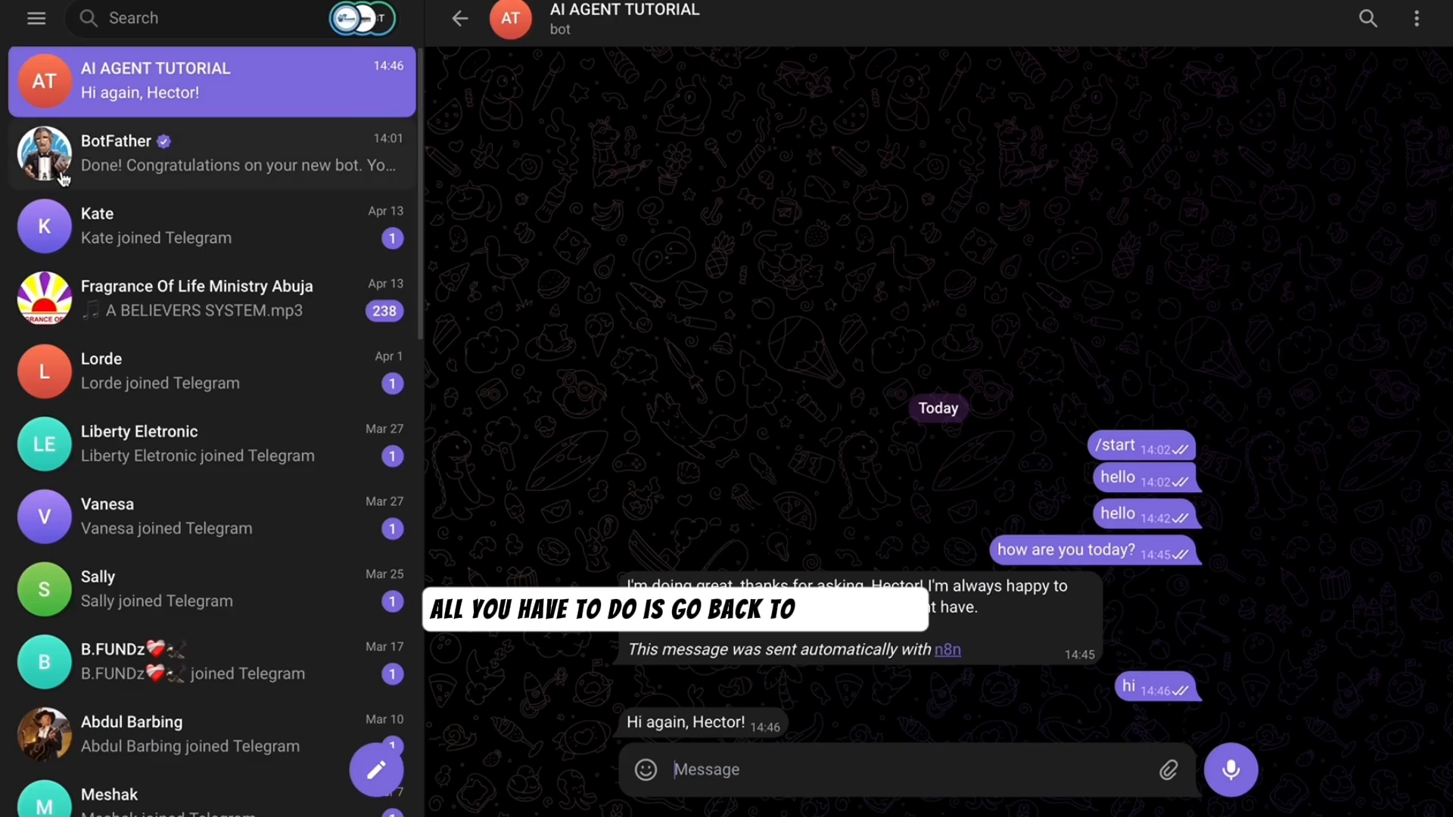
- Select the bot's t.me link in the BotFather chat, then return to the n8n 'My workflow' tab
{"action": "left_click", "coordinate": [146, 158]}
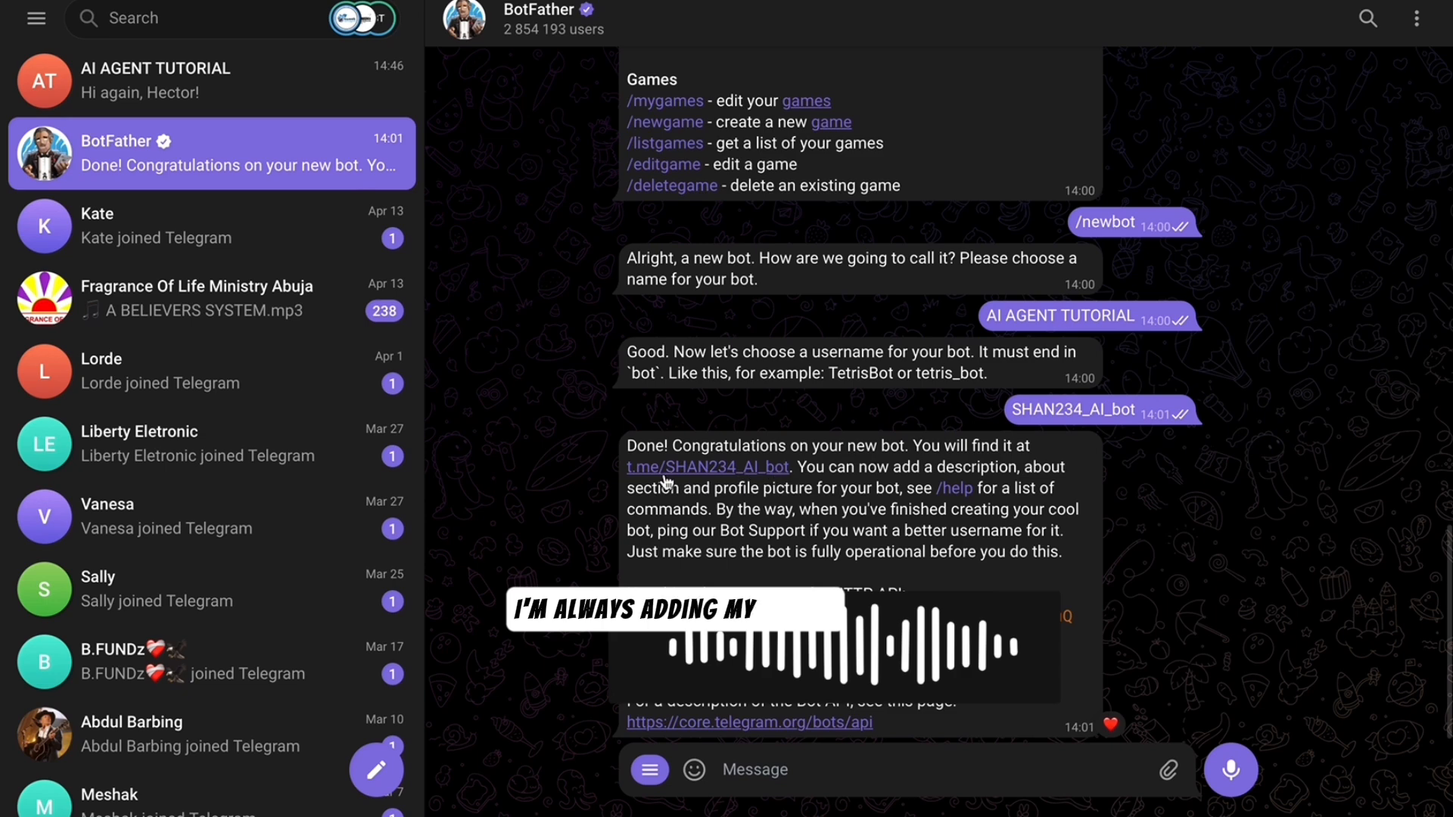
{"action": "left_click_drag", "start_coordinate": [790, 470], "coordinate": [626, 470]}
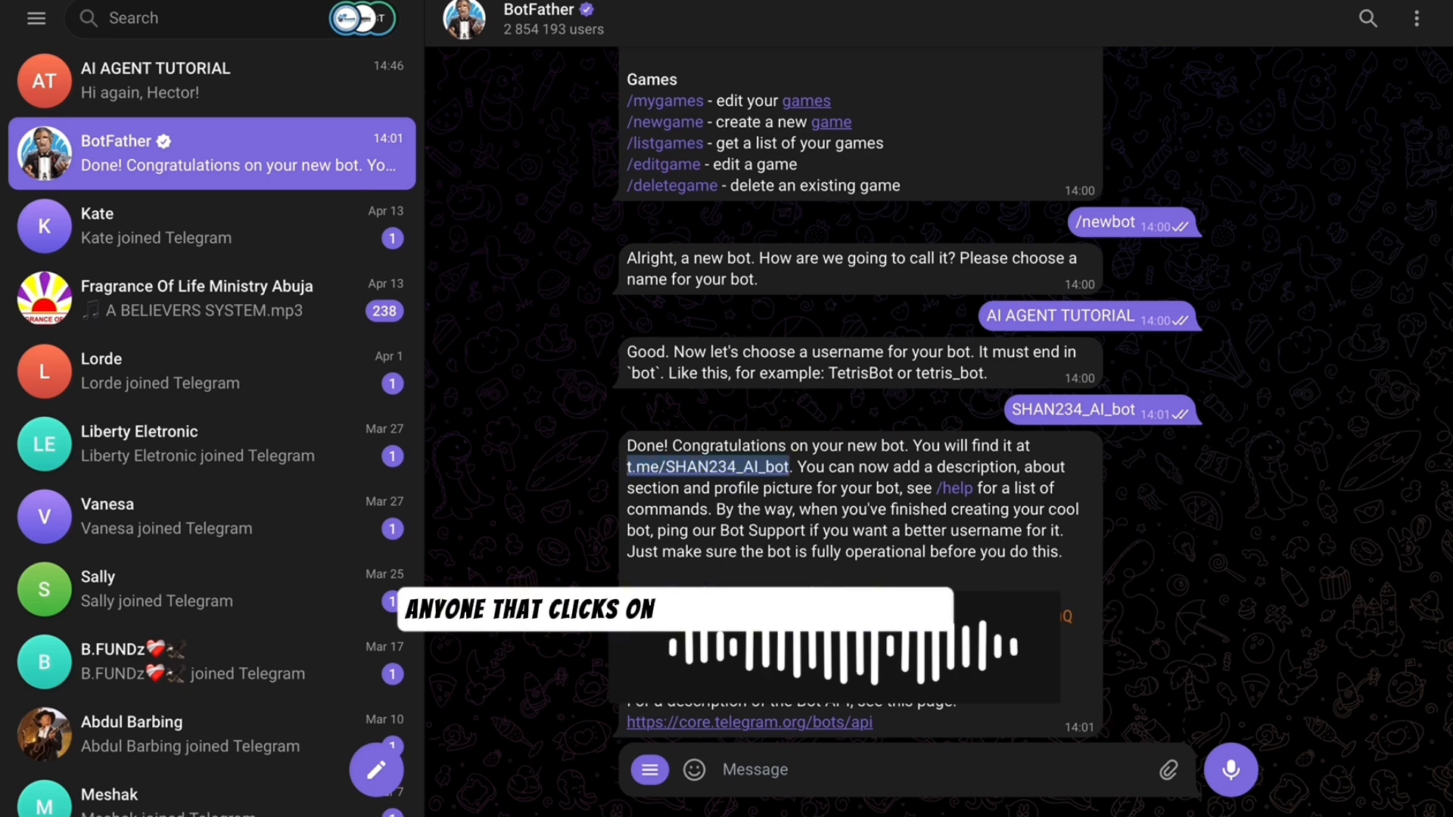
{"action": "left_click", "coordinate": [174, 1]}
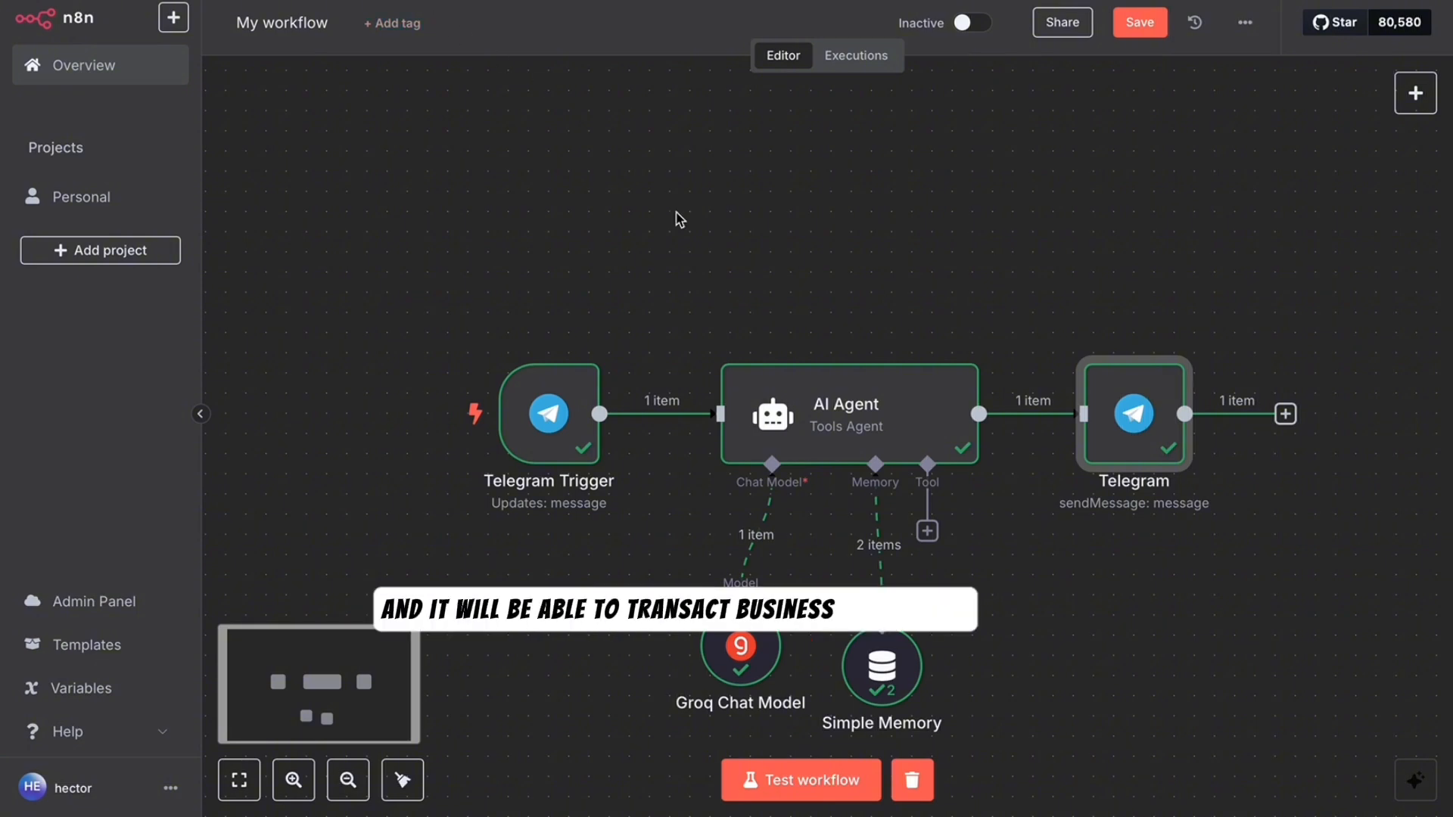
{"action": "left_click", "coordinate": [798, 382]}
{"action": "double_click", "coordinate": [797, 382]}
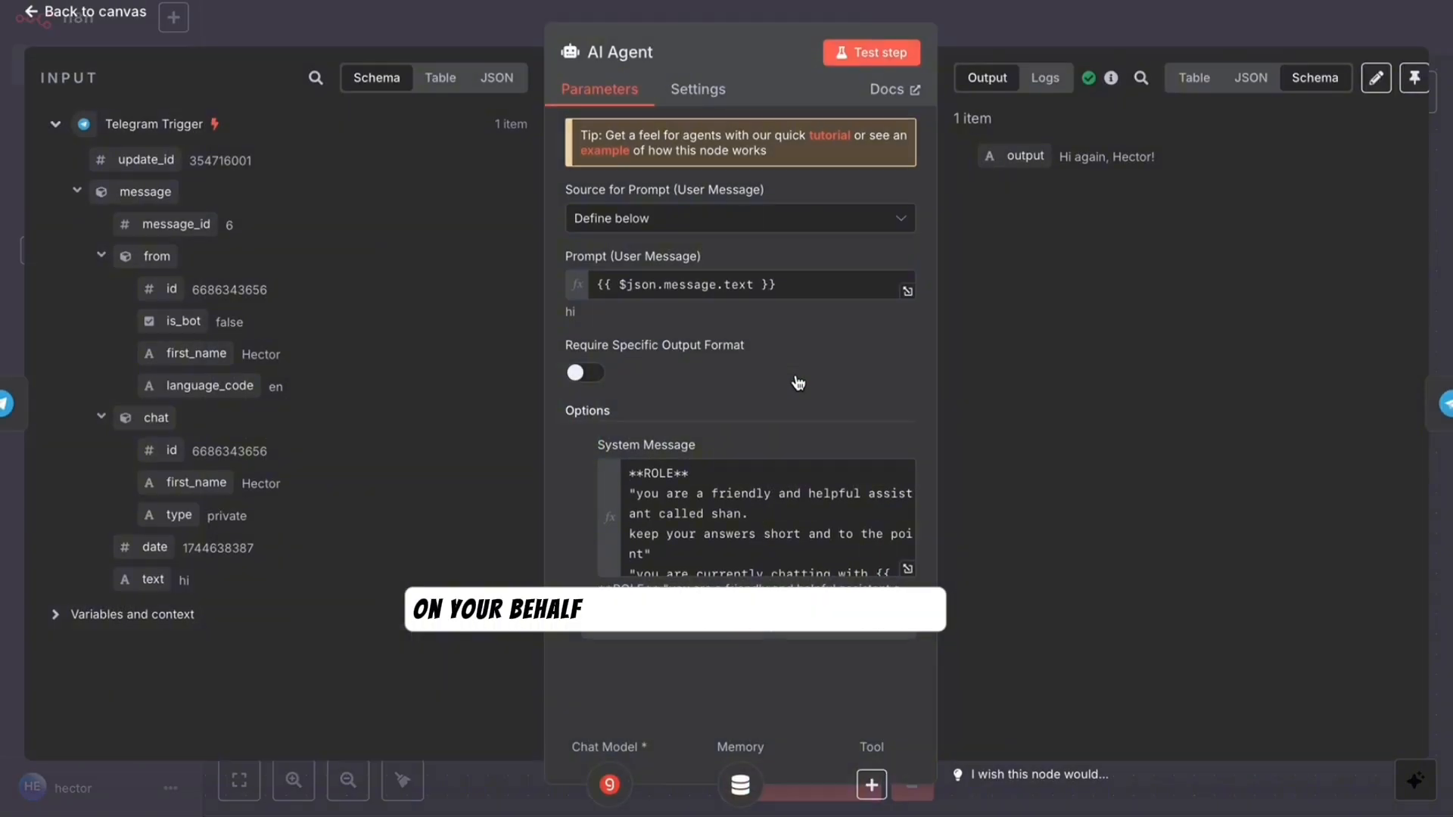
{"action": "scroll", "coordinate": [790, 553], "scroll_direction": "down", "scroll_amount": 2}
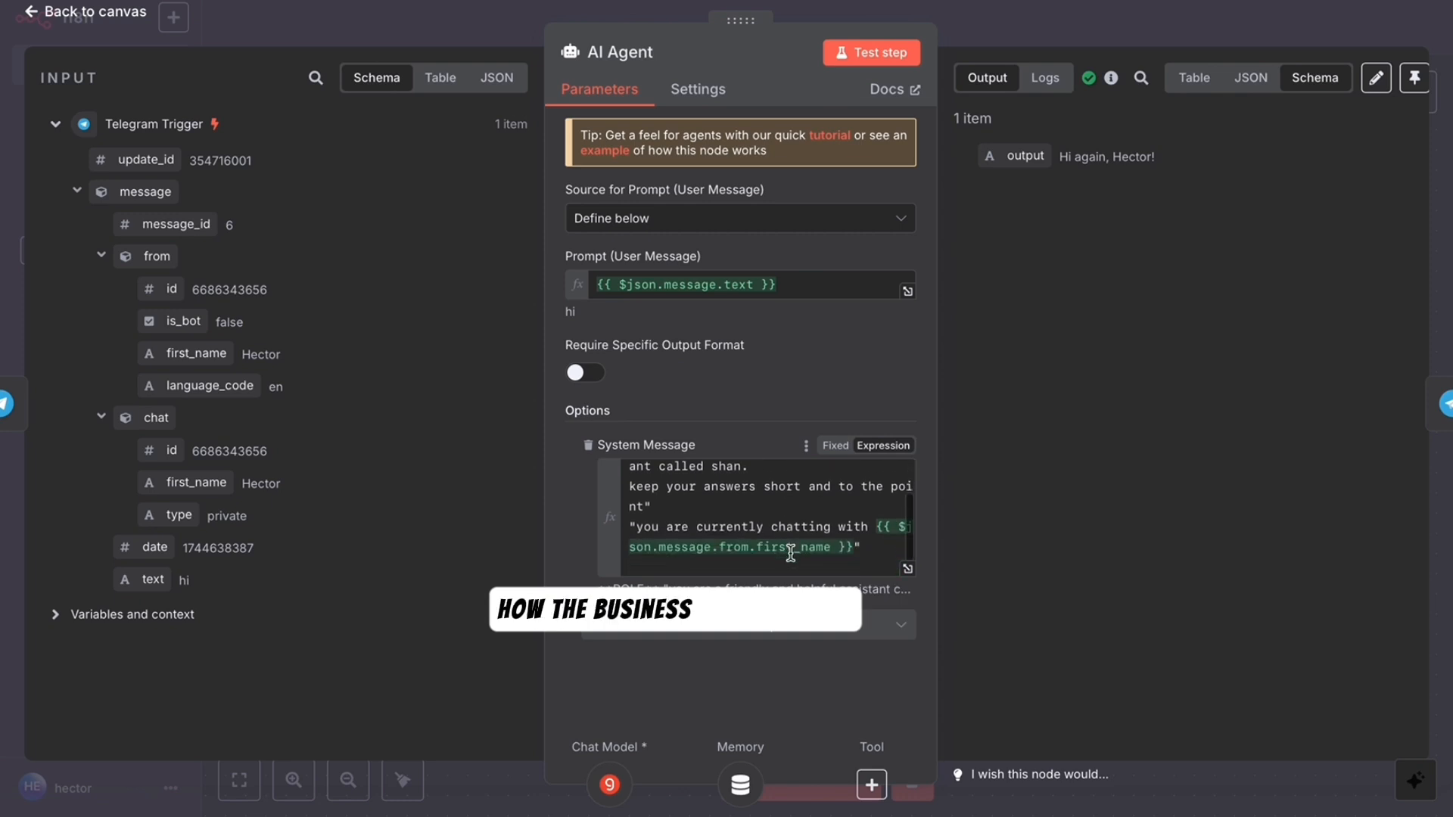
{"action": "scroll", "coordinate": [754, 504], "scroll_direction": "up", "scroll_amount": 3}
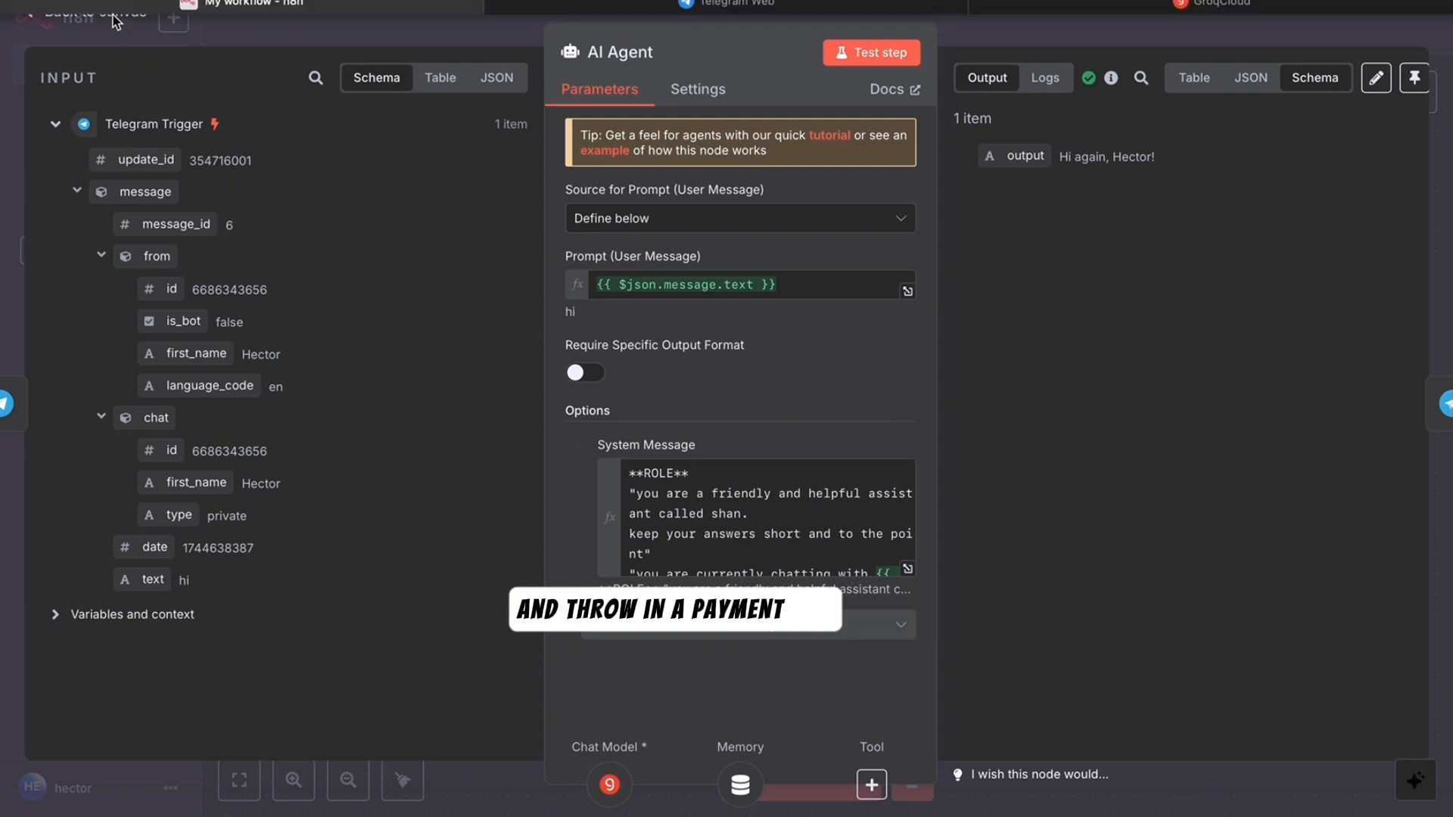
{"action": "left_click", "coordinate": [140, 14]}
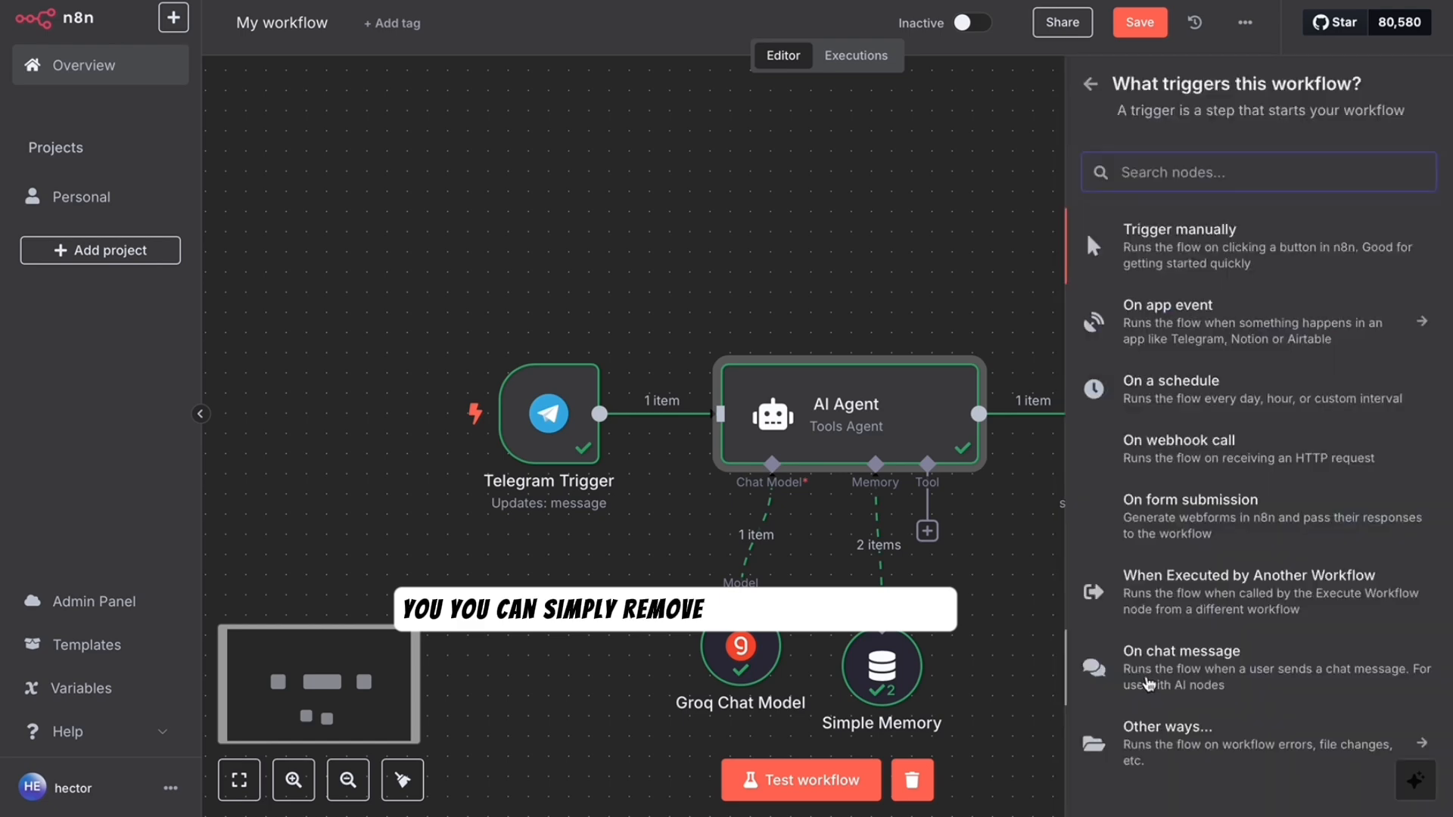
{"action": "left_click", "coordinate": [1141, 676]}
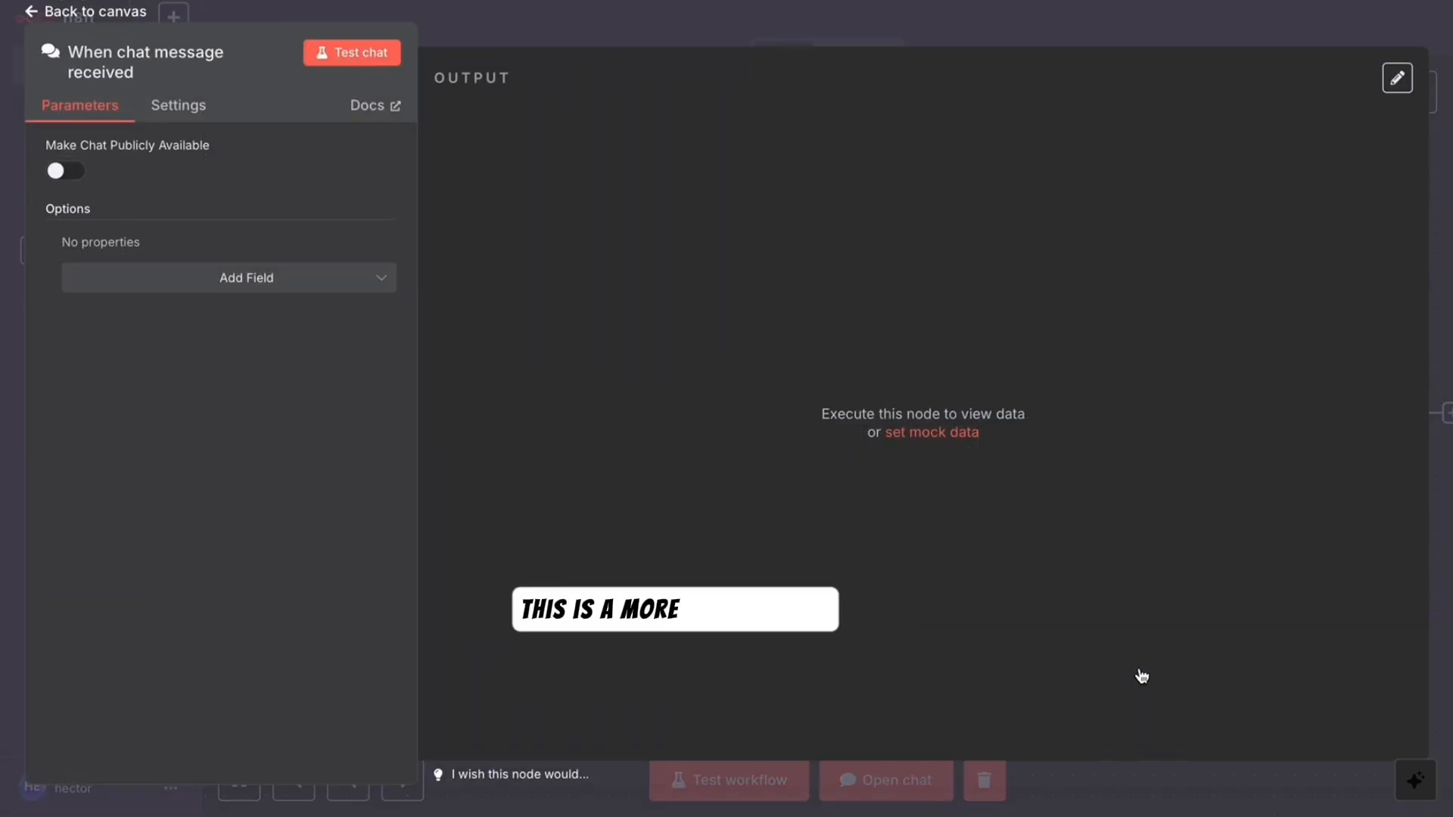
{"action": "left_click", "coordinate": [79, 175]}
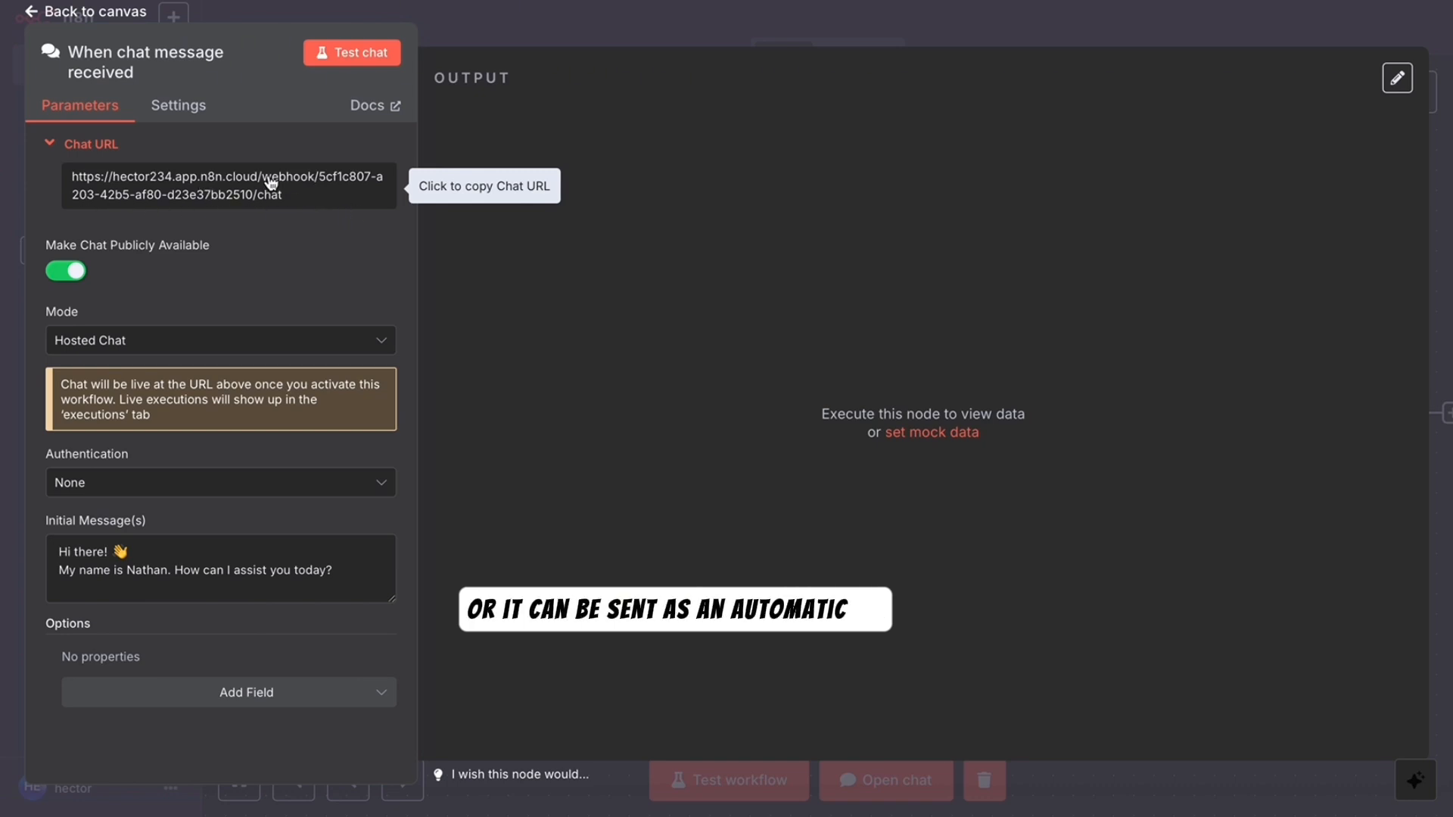
{"action": "left_click", "coordinate": [105, 13]}
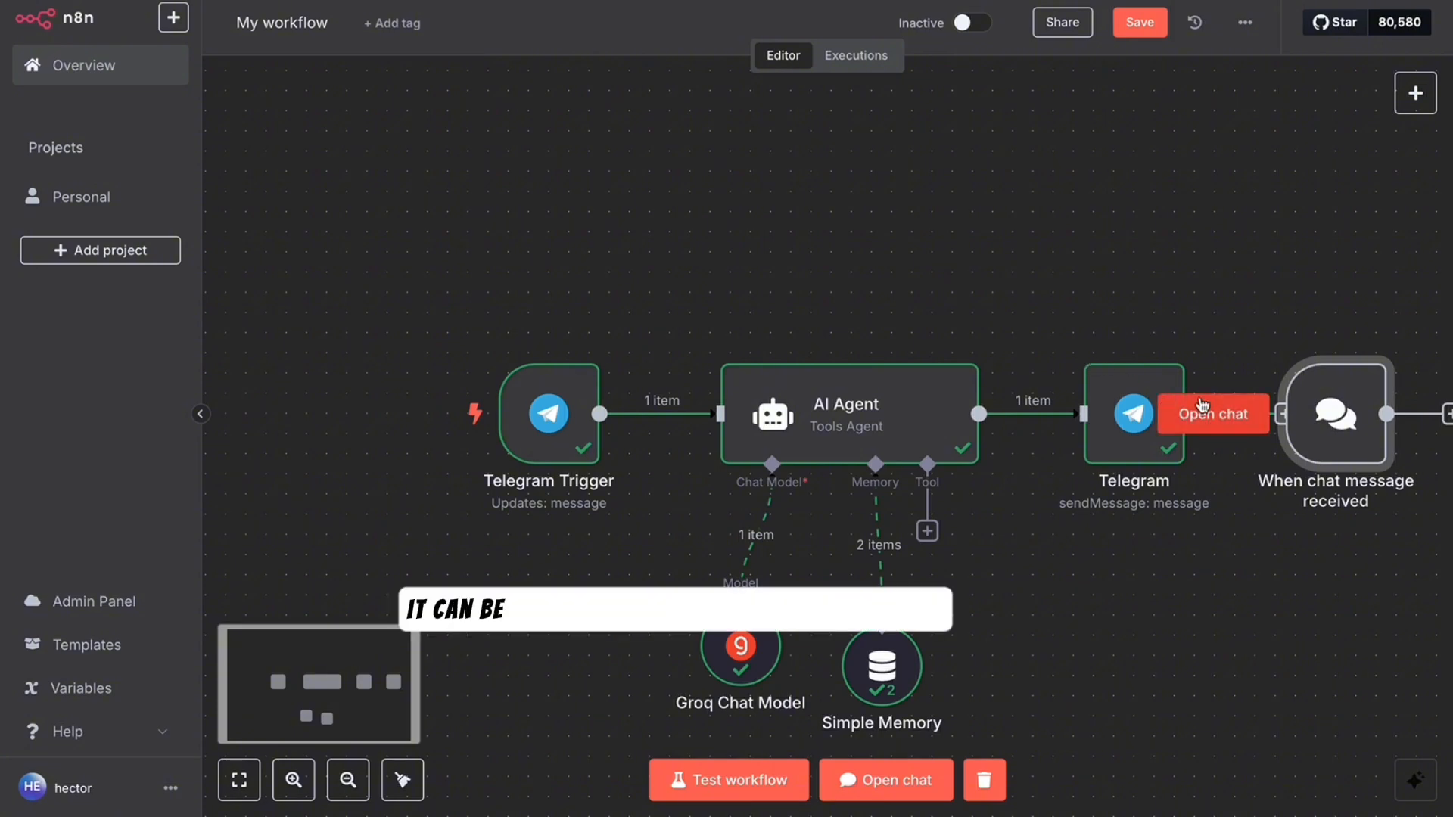
{"action": "left_click_drag", "start_coordinate": [1336, 414], "coordinate": [533, 193]}
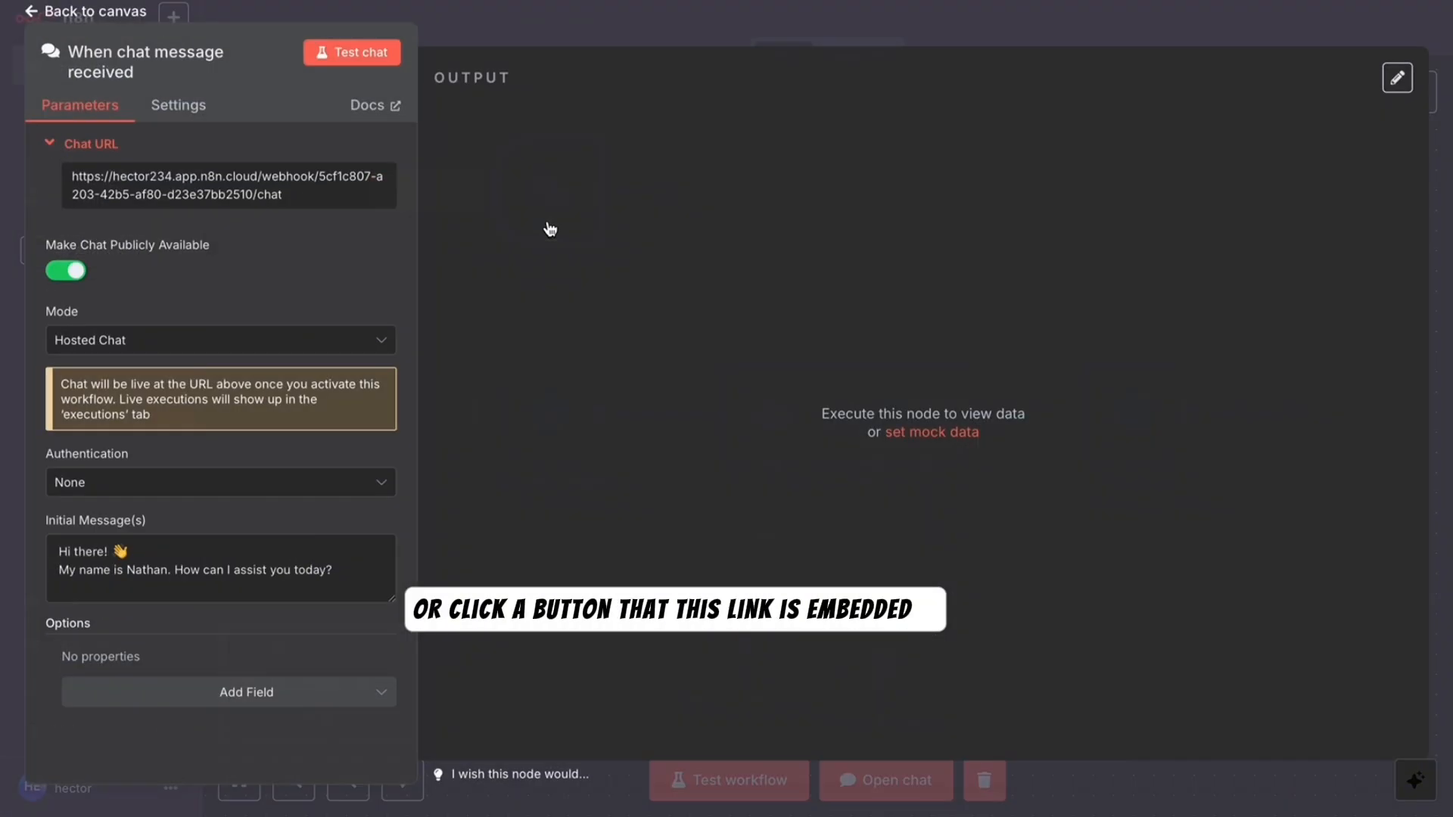
{"action": "double_click", "coordinate": [547, 226]}
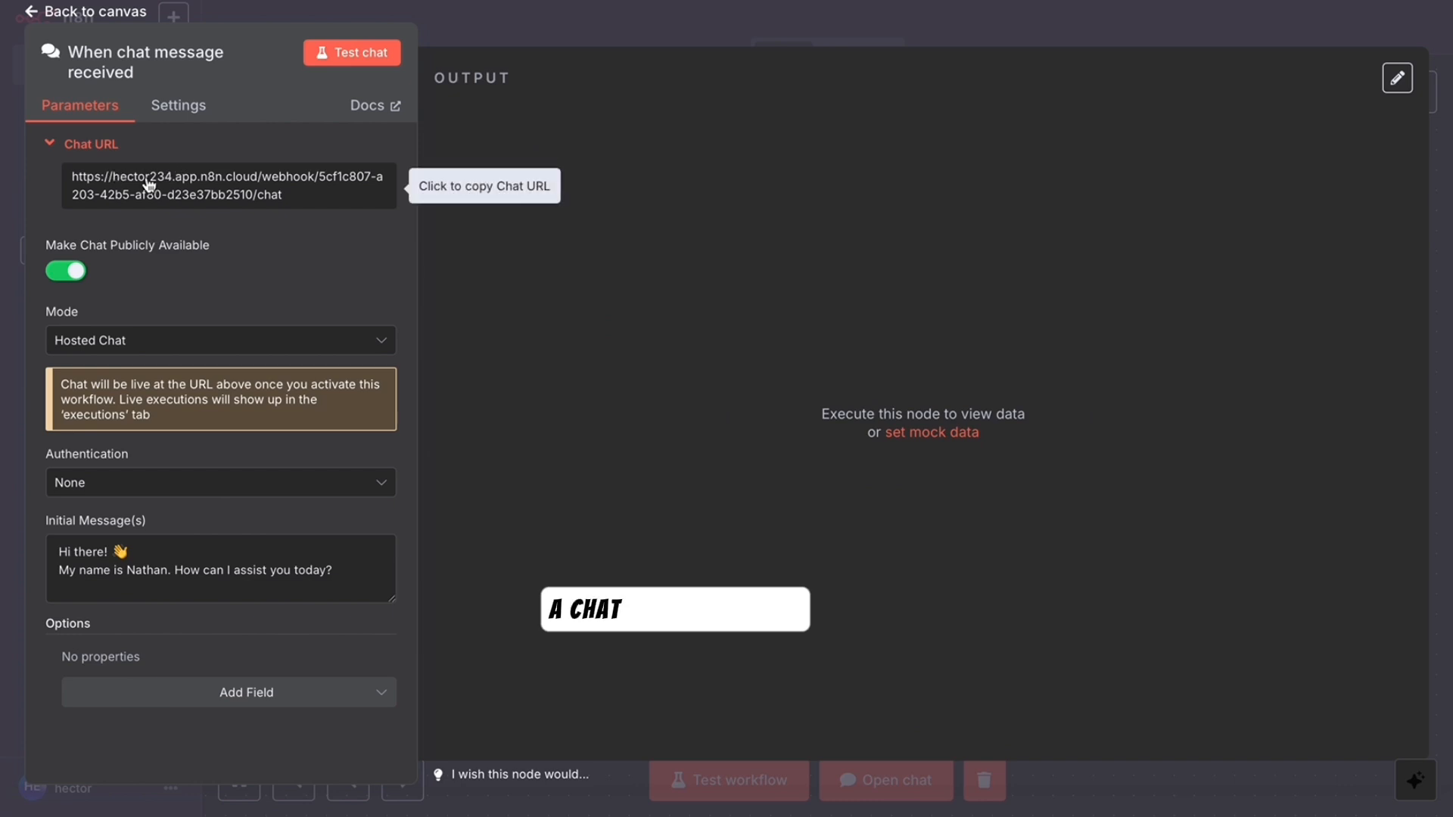
{"action": "left_click", "coordinate": [66, 17]}
{"action": "left_click_drag", "start_coordinate": [566, 221], "coordinate": [585, 230]}
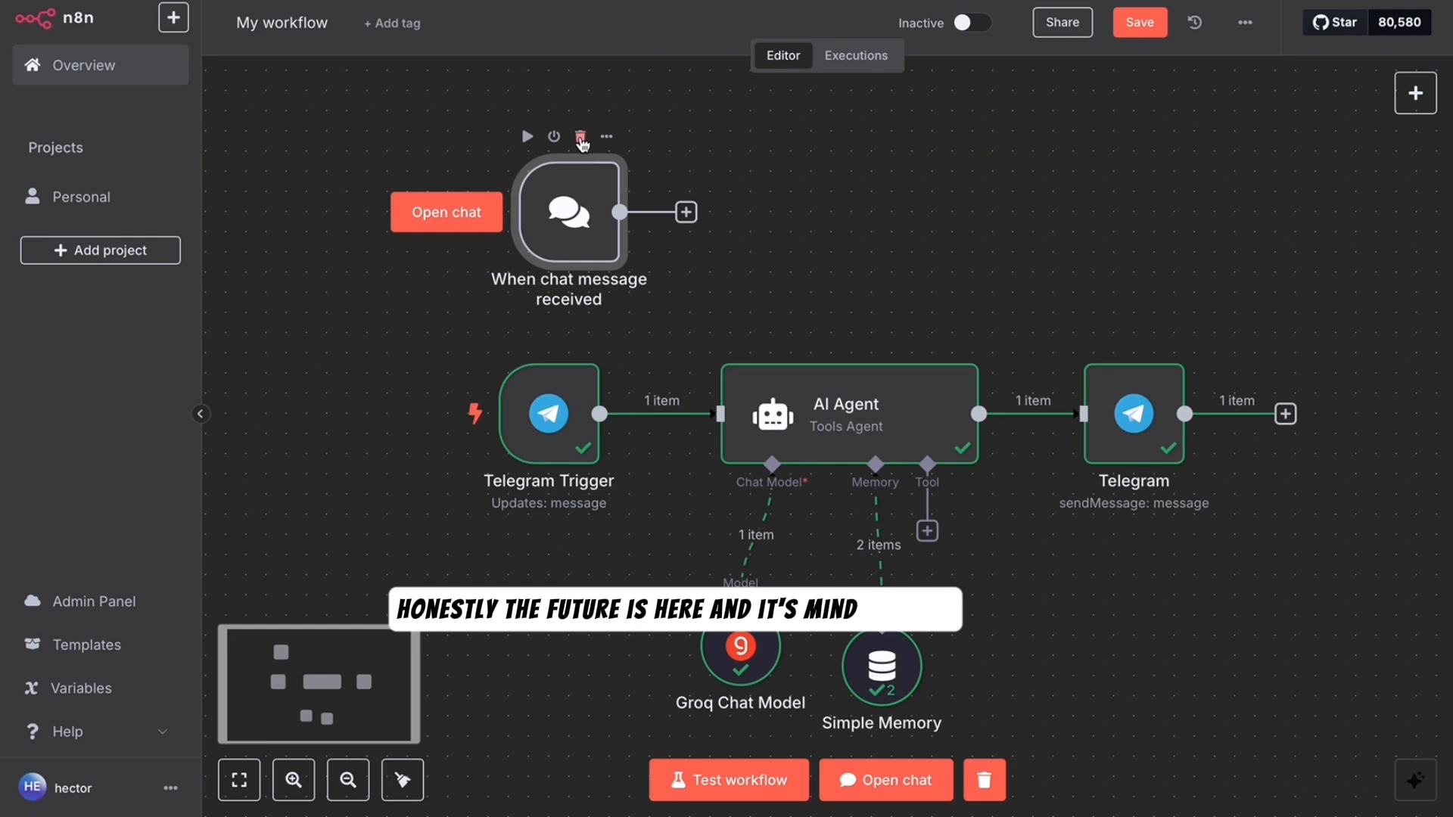
{"action": "left_click", "coordinate": [581, 137]}
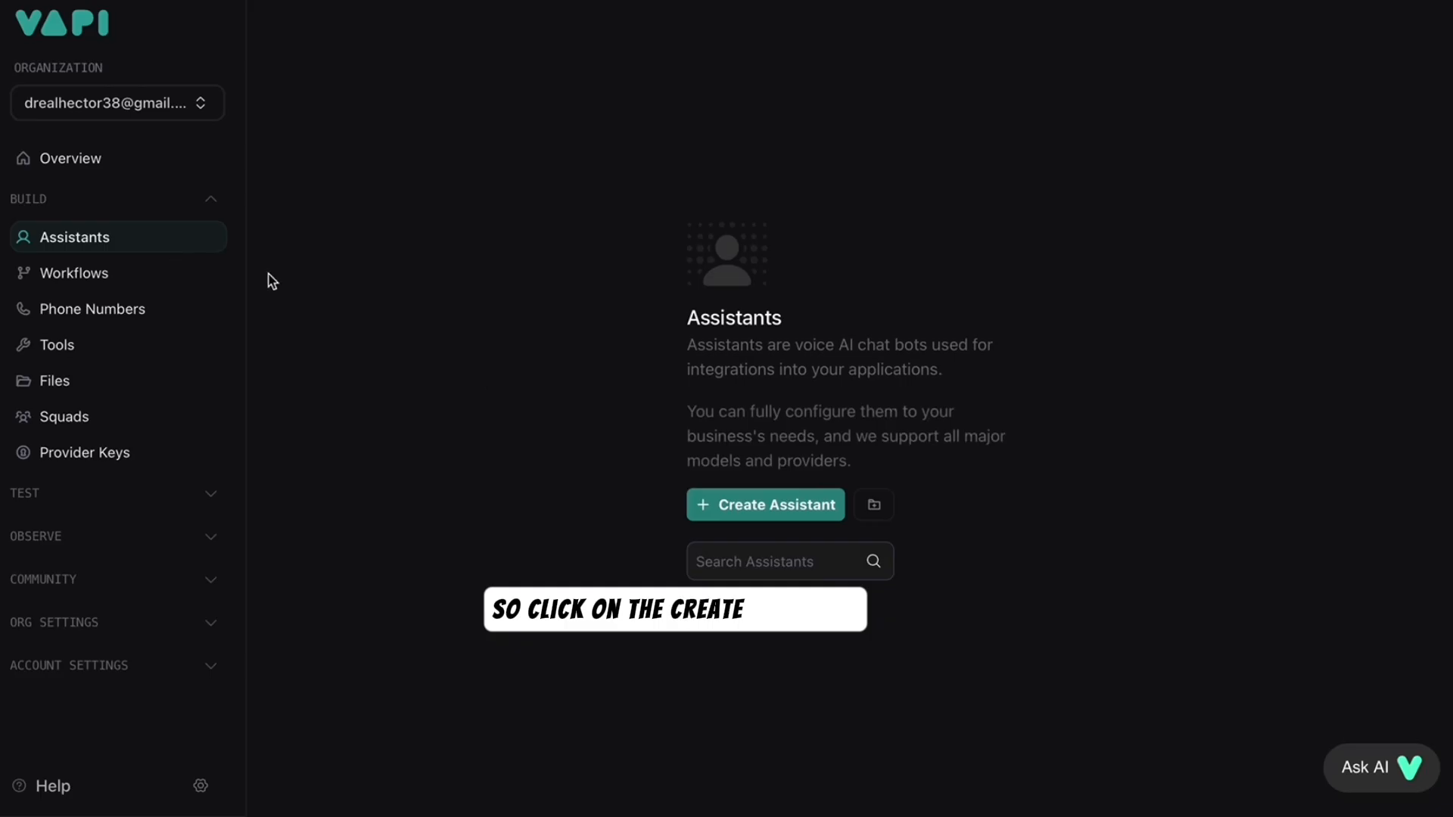
- Create an assistant named 'SHAN' from the Blank Template
{"action": "left_click", "coordinate": [757, 505]}
{"action": "type", "text": "SHAN"}
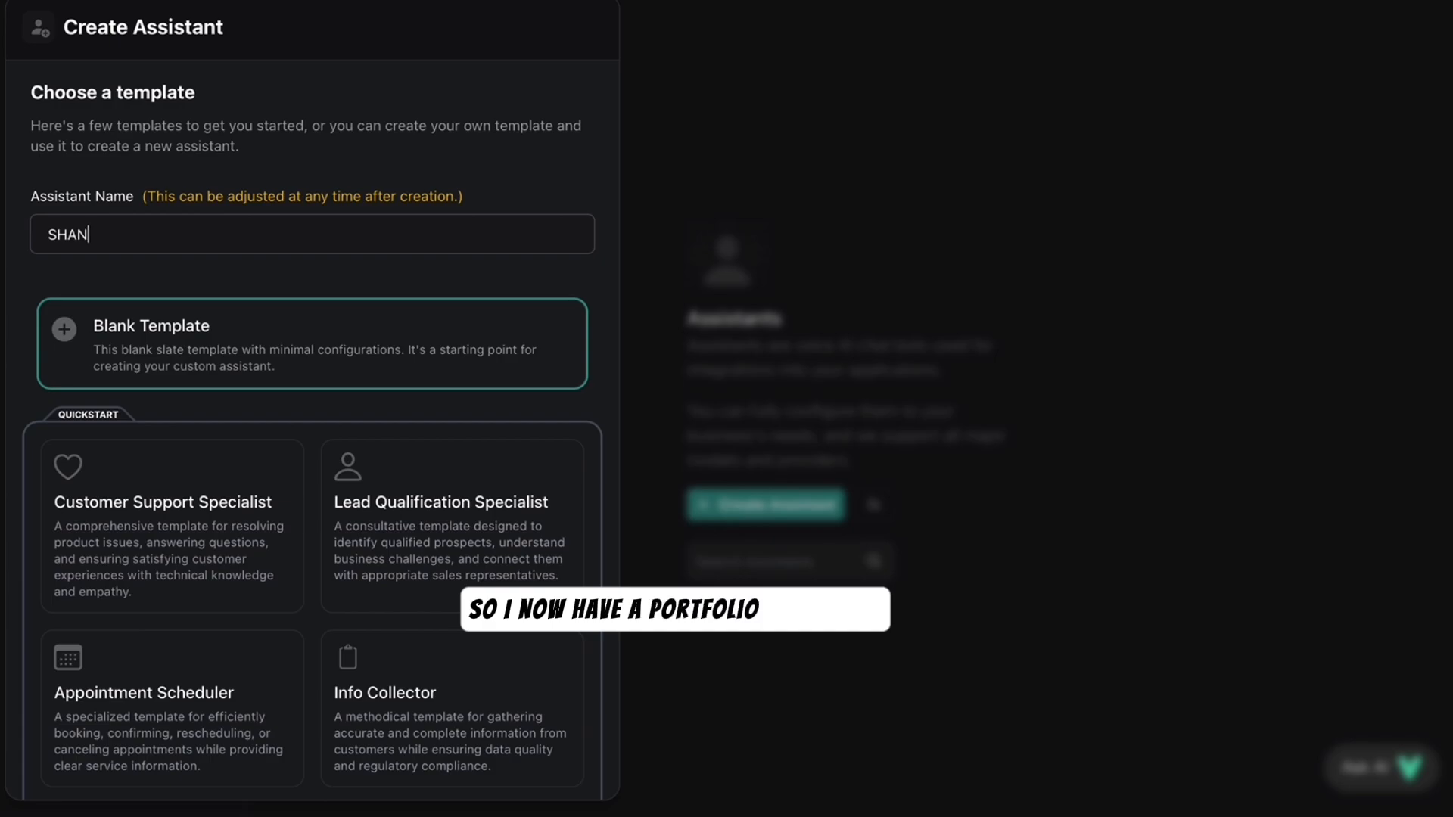
{"action": "scroll", "coordinate": [545, 757], "scroll_direction": "down", "scroll_amount": 3}
{"action": "left_click", "coordinate": [544, 769]}
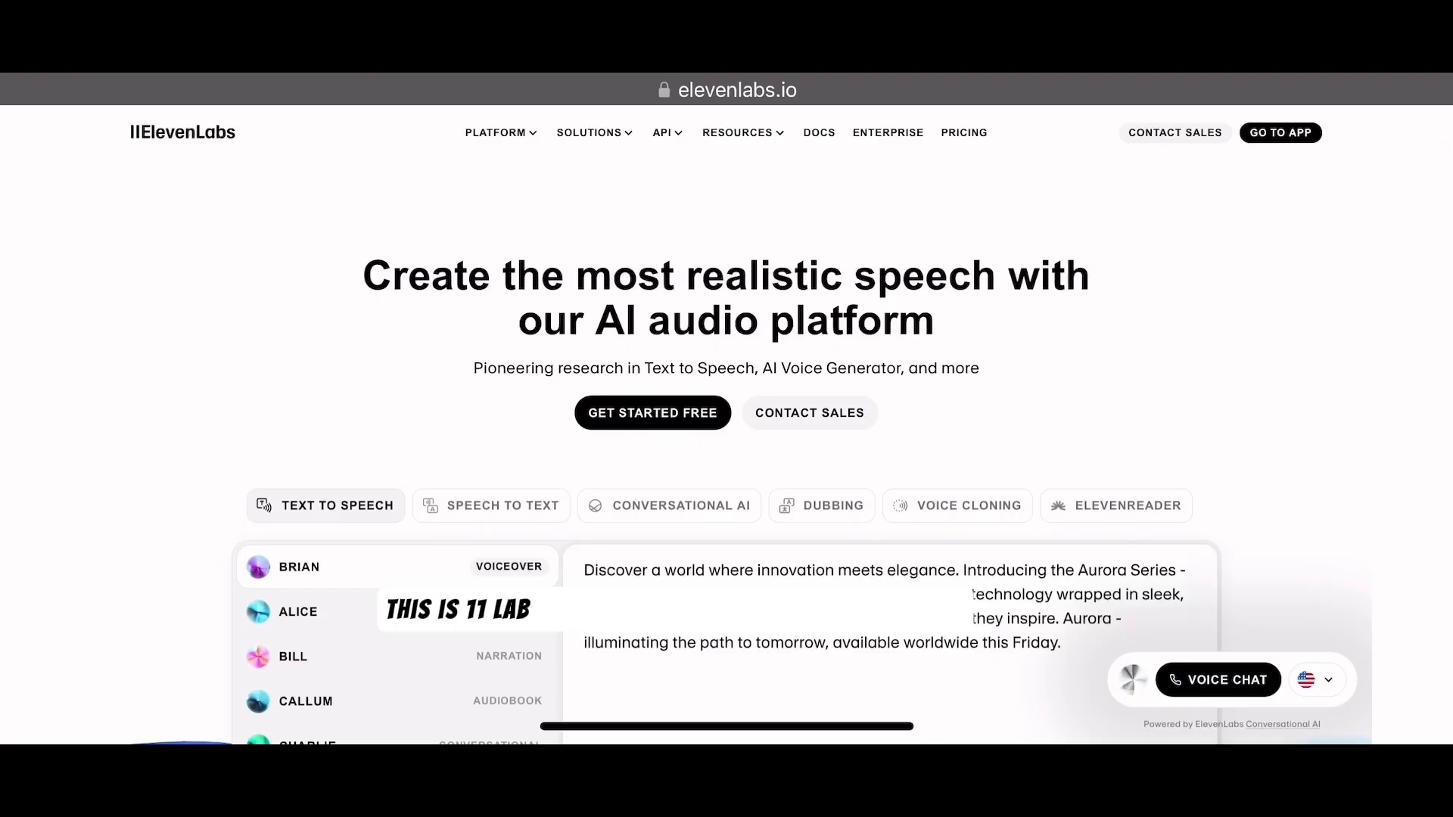
{"action": "scroll", "coordinate": [726, 408], "scroll_direction": "down", "scroll_amount": 2}
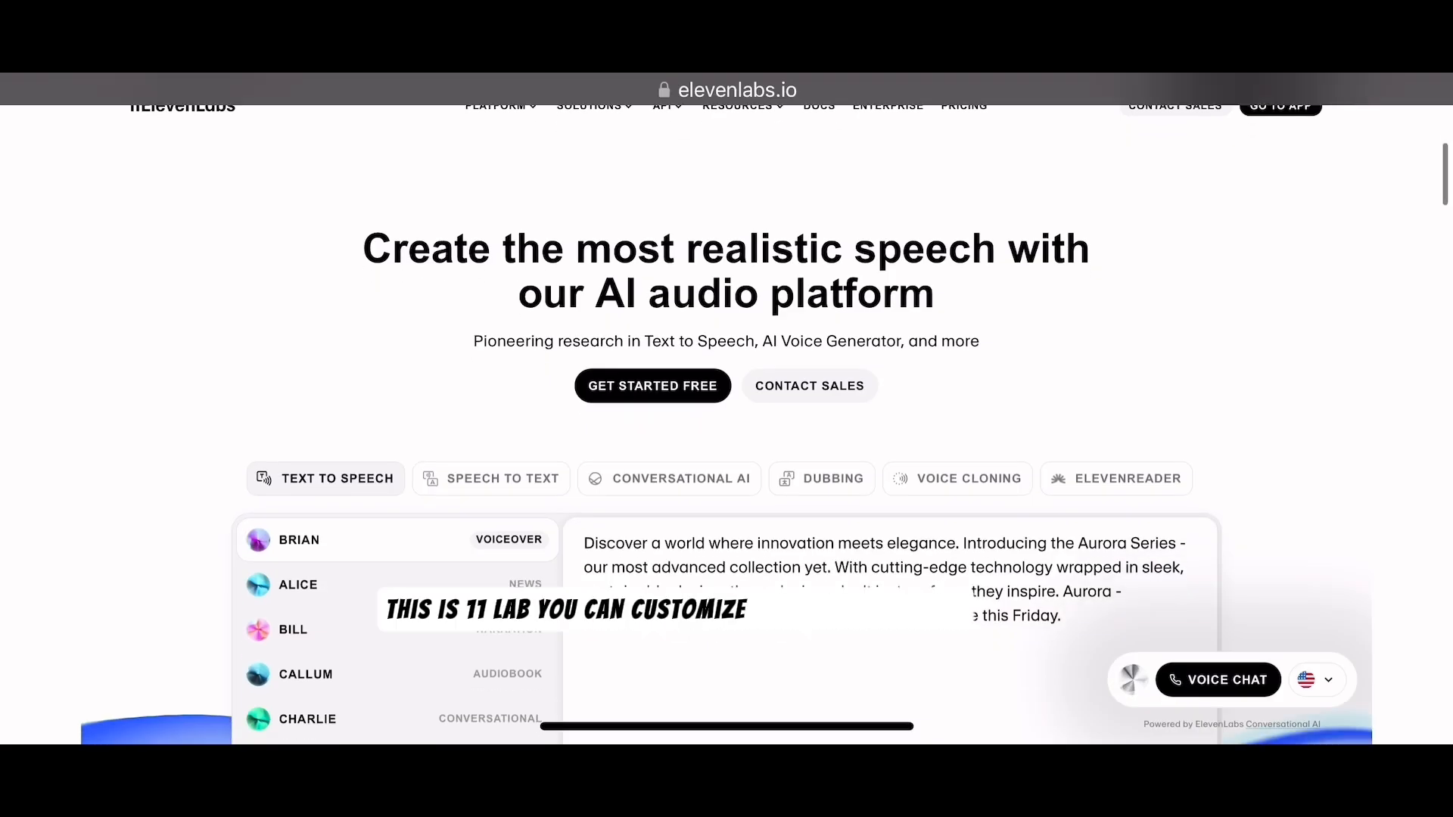
{"action": "scroll", "coordinate": [727, 409], "scroll_direction": "down", "scroll_amount": 4}
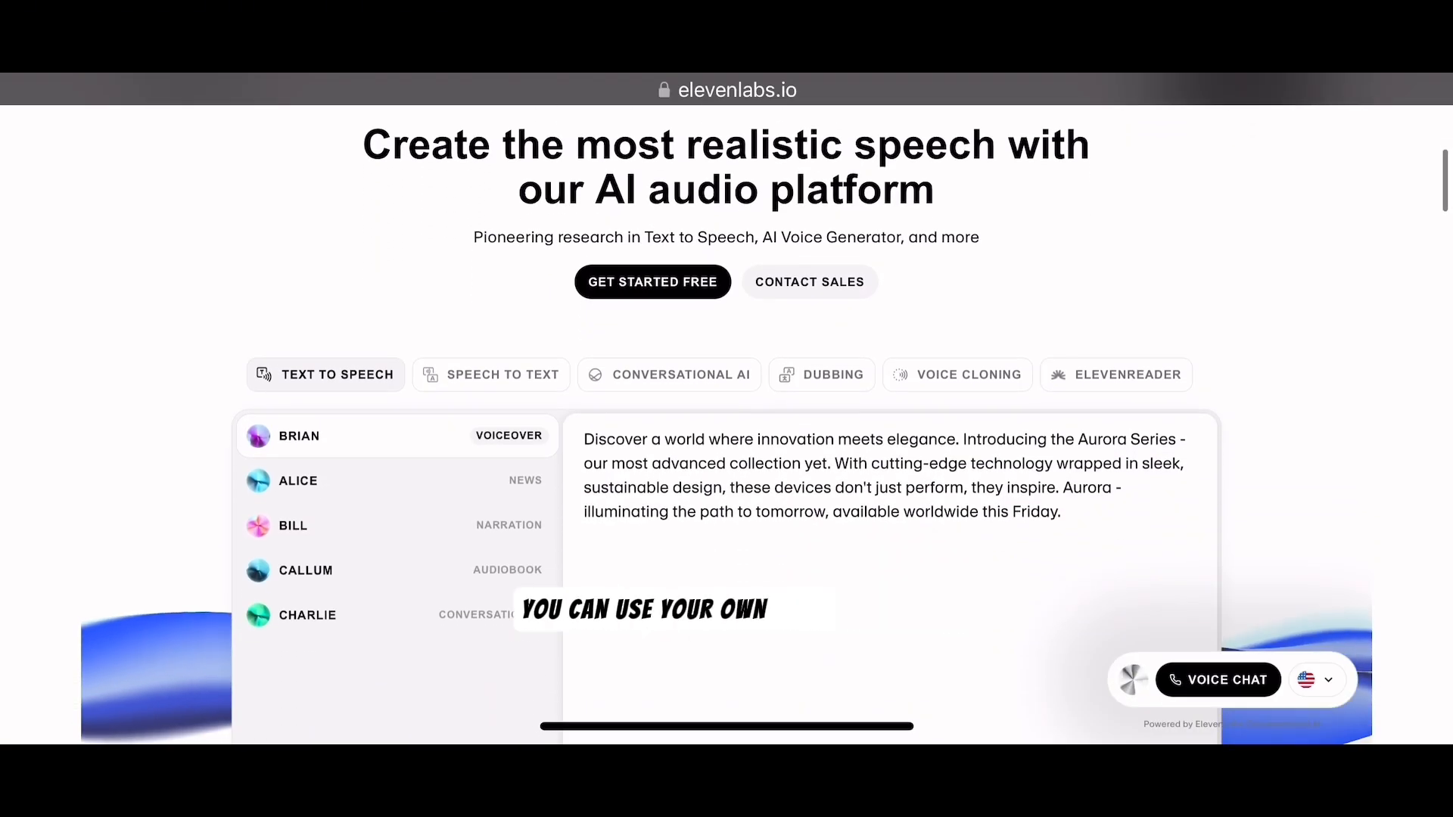
{"action": "scroll", "coordinate": [727, 409], "scroll_direction": "down", "scroll_amount": 4}
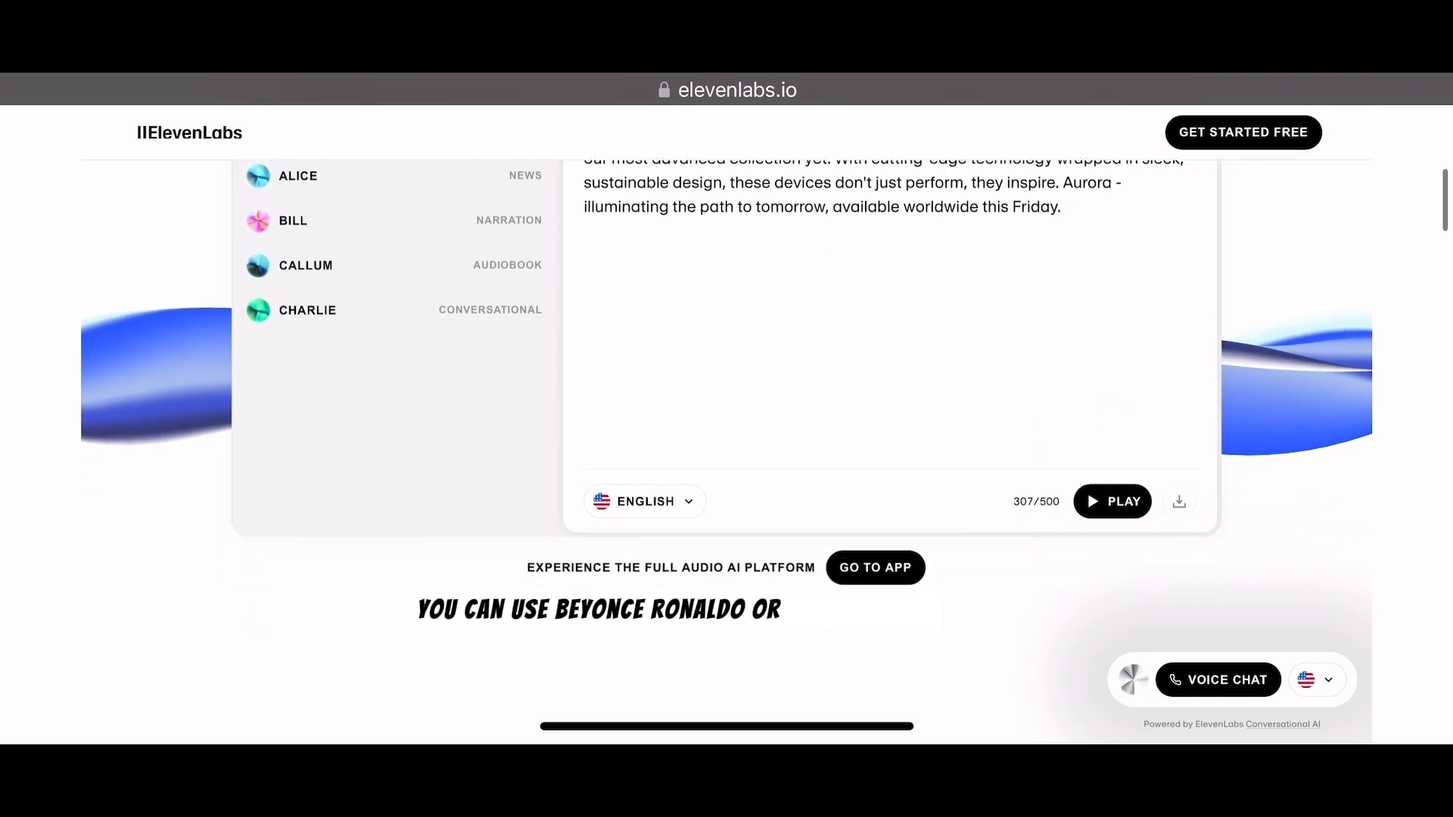
{"action": "scroll", "coordinate": [727, 409], "scroll_direction": "down", "scroll_amount": 6}
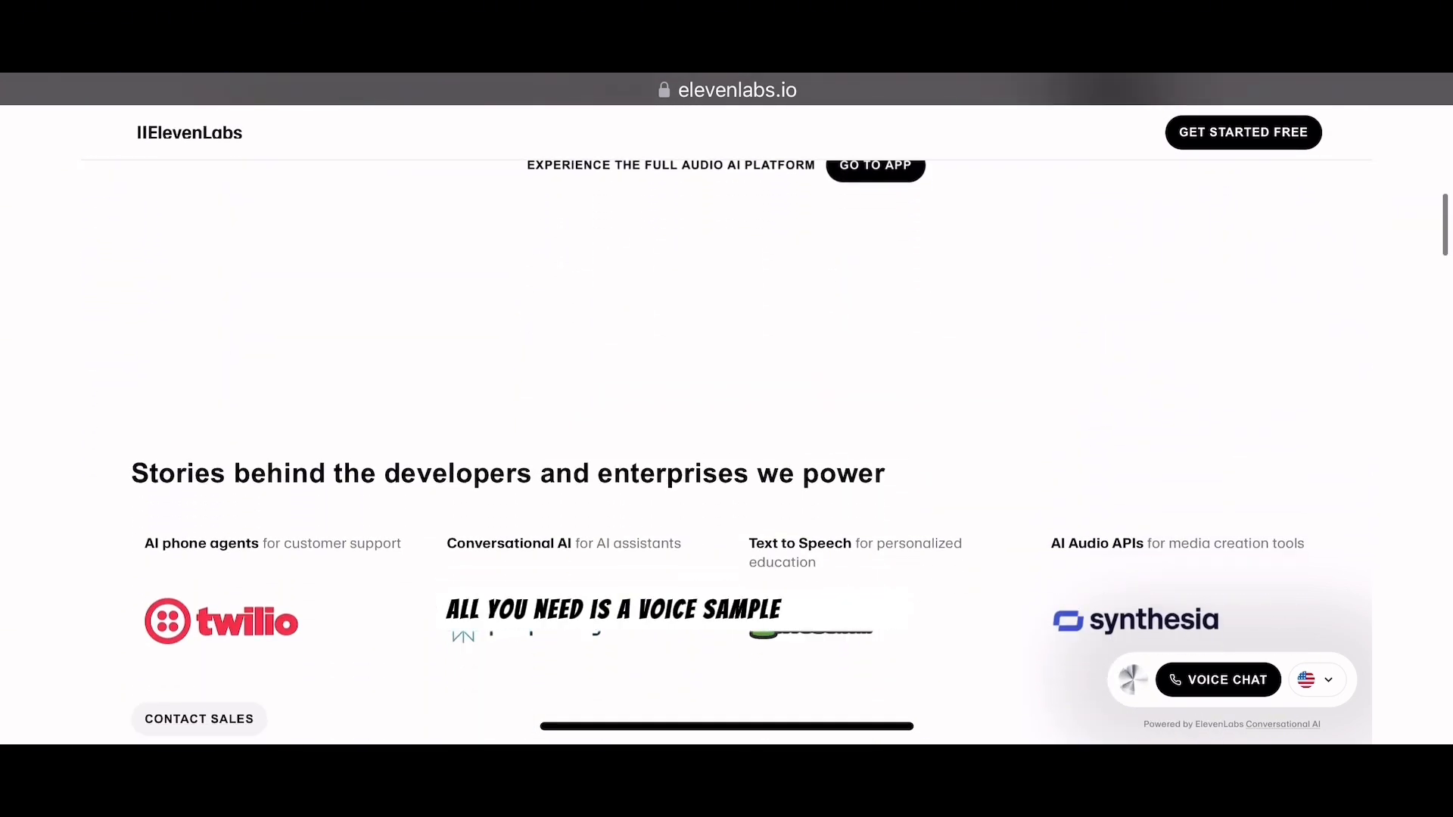
{"action": "scroll", "coordinate": [726, 409], "scroll_direction": "down", "scroll_amount": 4}
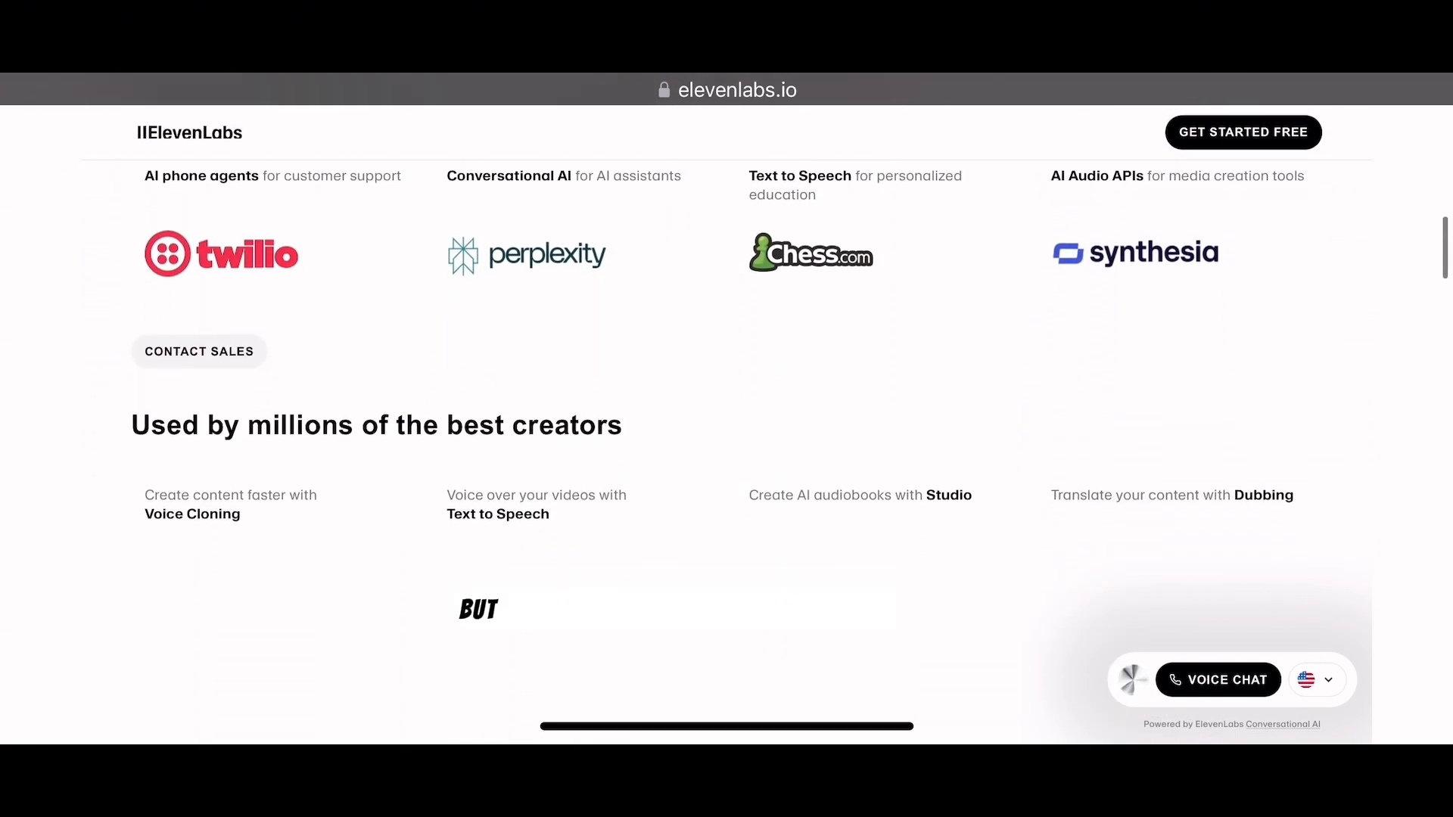
{"action": "scroll", "coordinate": [727, 408], "scroll_direction": "up", "scroll_amount": 6}
{"action": "scroll", "coordinate": [727, 409], "scroll_direction": "up", "scroll_amount": 6}
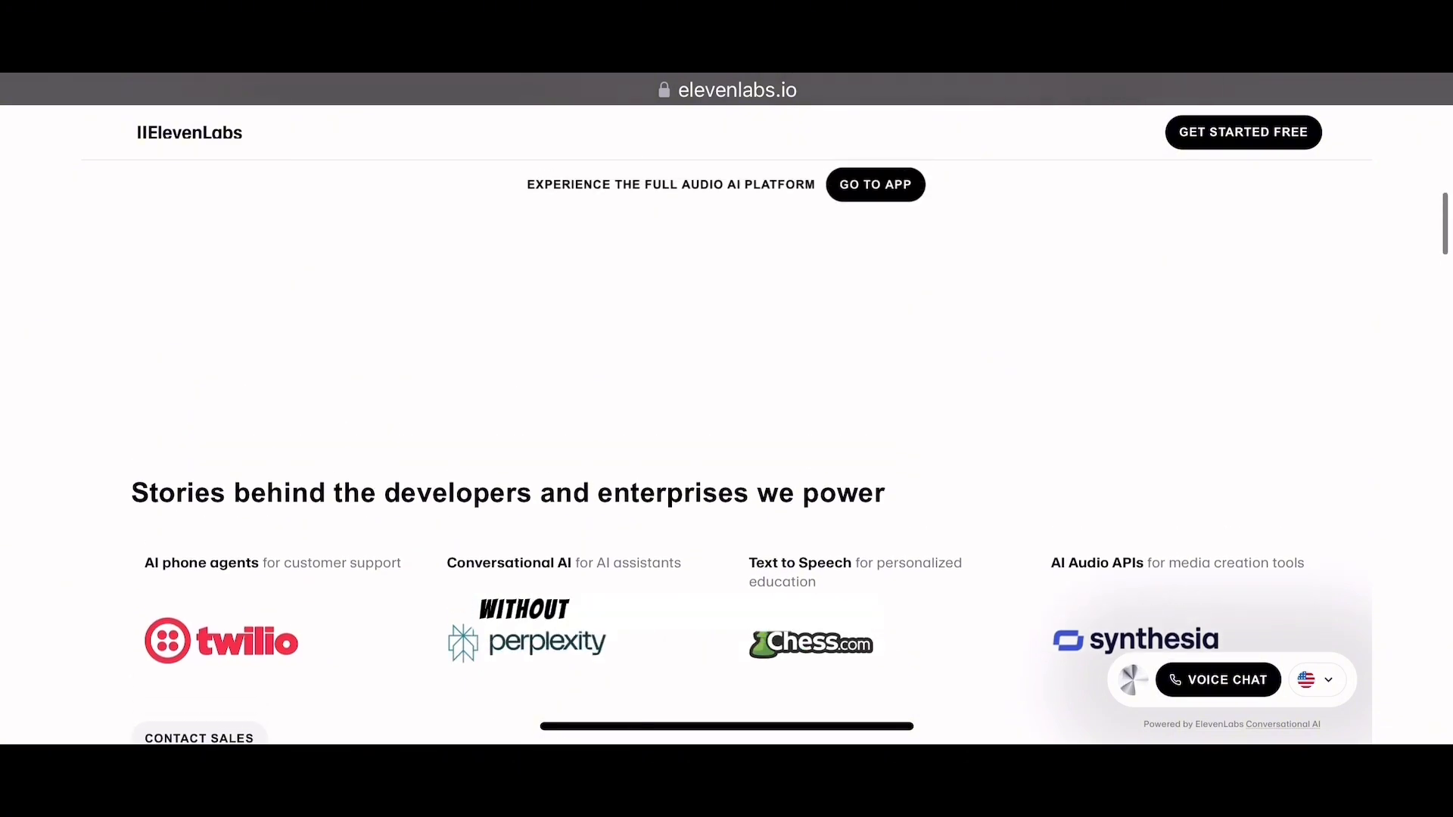
{"action": "scroll", "coordinate": [727, 409], "scroll_direction": "down", "scroll_amount": 10}
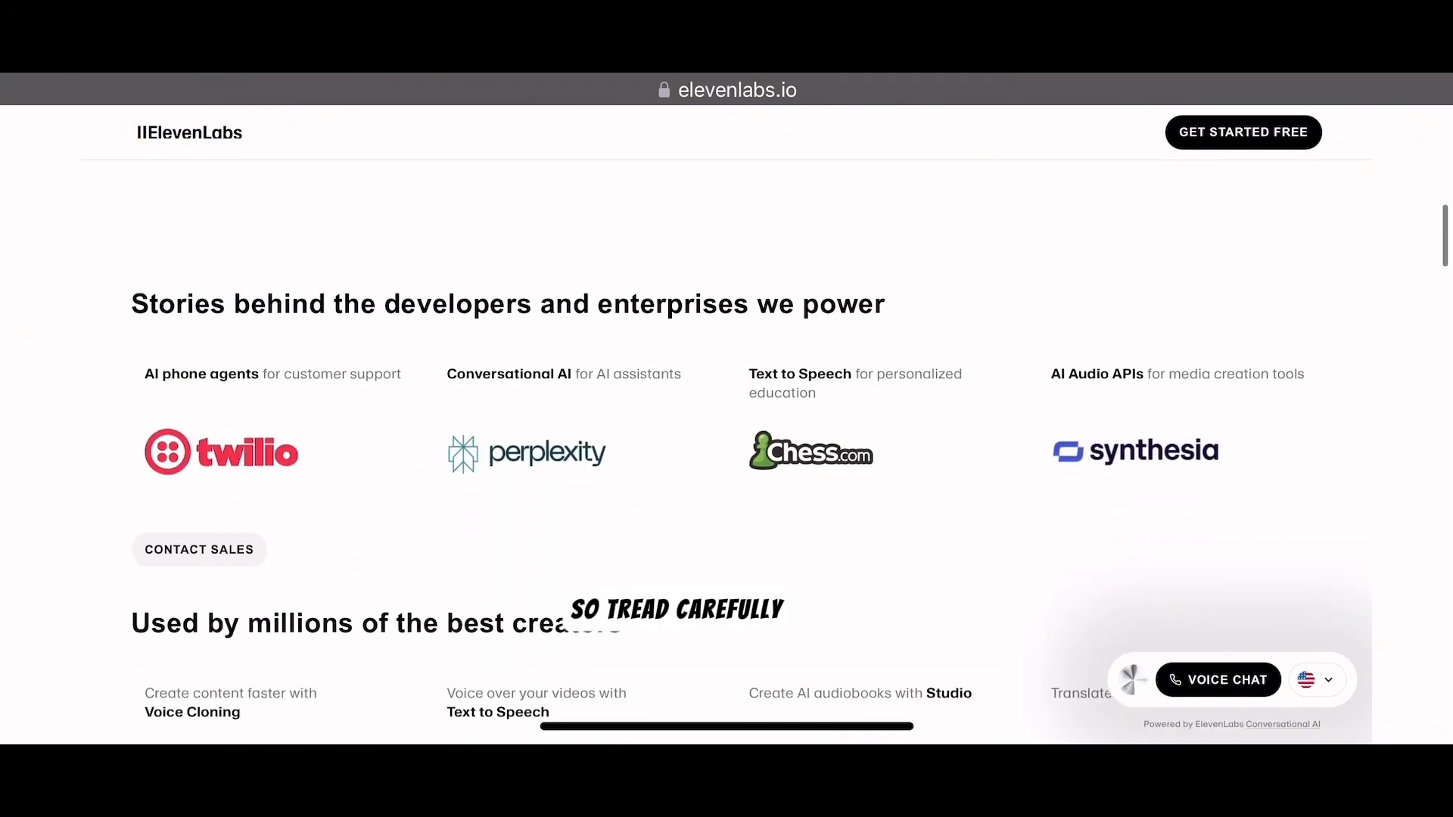
{"action": "scroll", "coordinate": [726, 409], "scroll_direction": "up", "scroll_amount": 4}
{"action": "scroll", "coordinate": [727, 409], "scroll_direction": "up", "scroll_amount": 10}
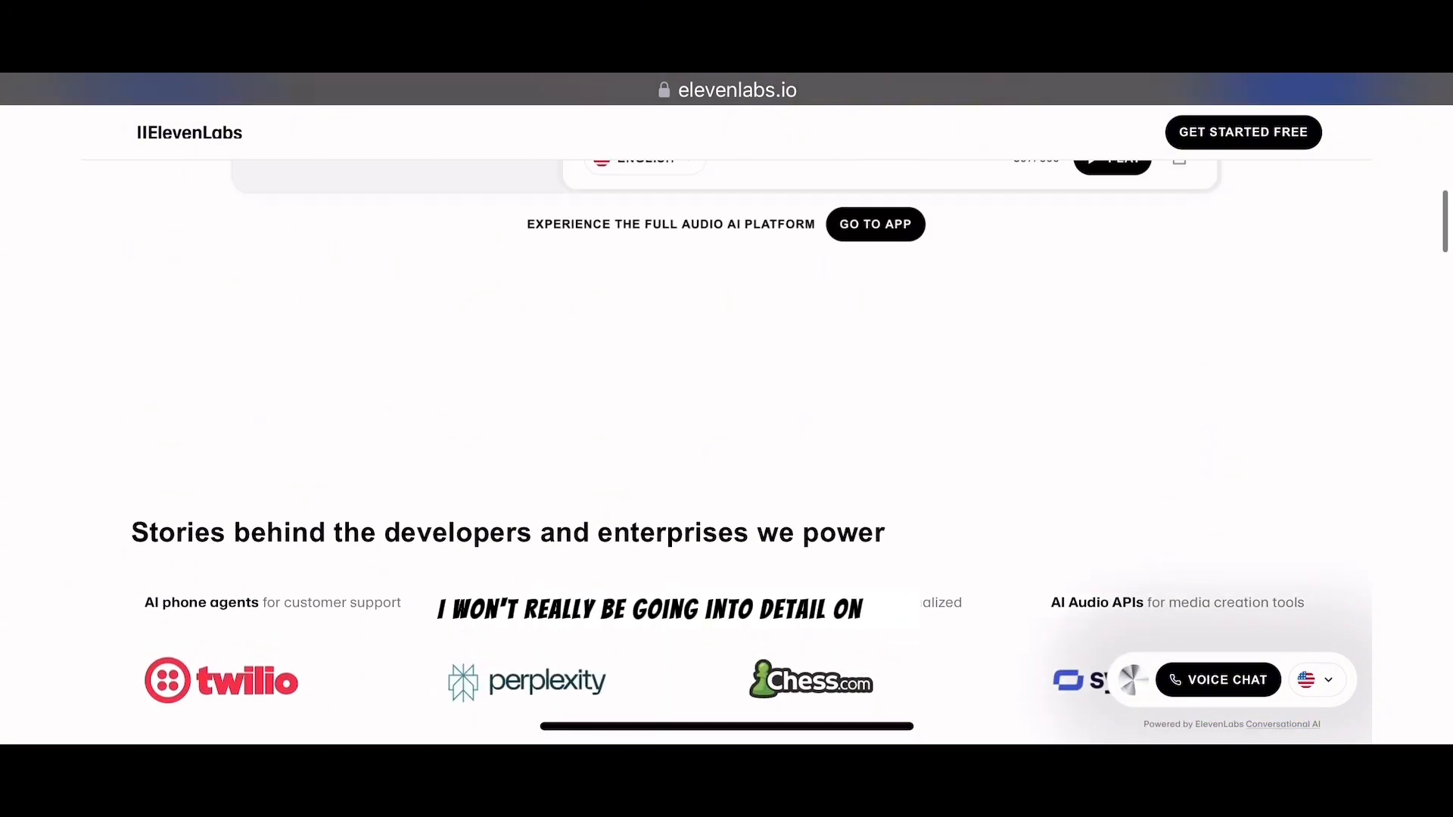
- After browsing cartesia voices, set the voice provider to 11labs with the 'nigerian babe' voice
{"action": "scroll", "coordinate": [727, 409], "scroll_direction": "up", "scroll_amount": 2}
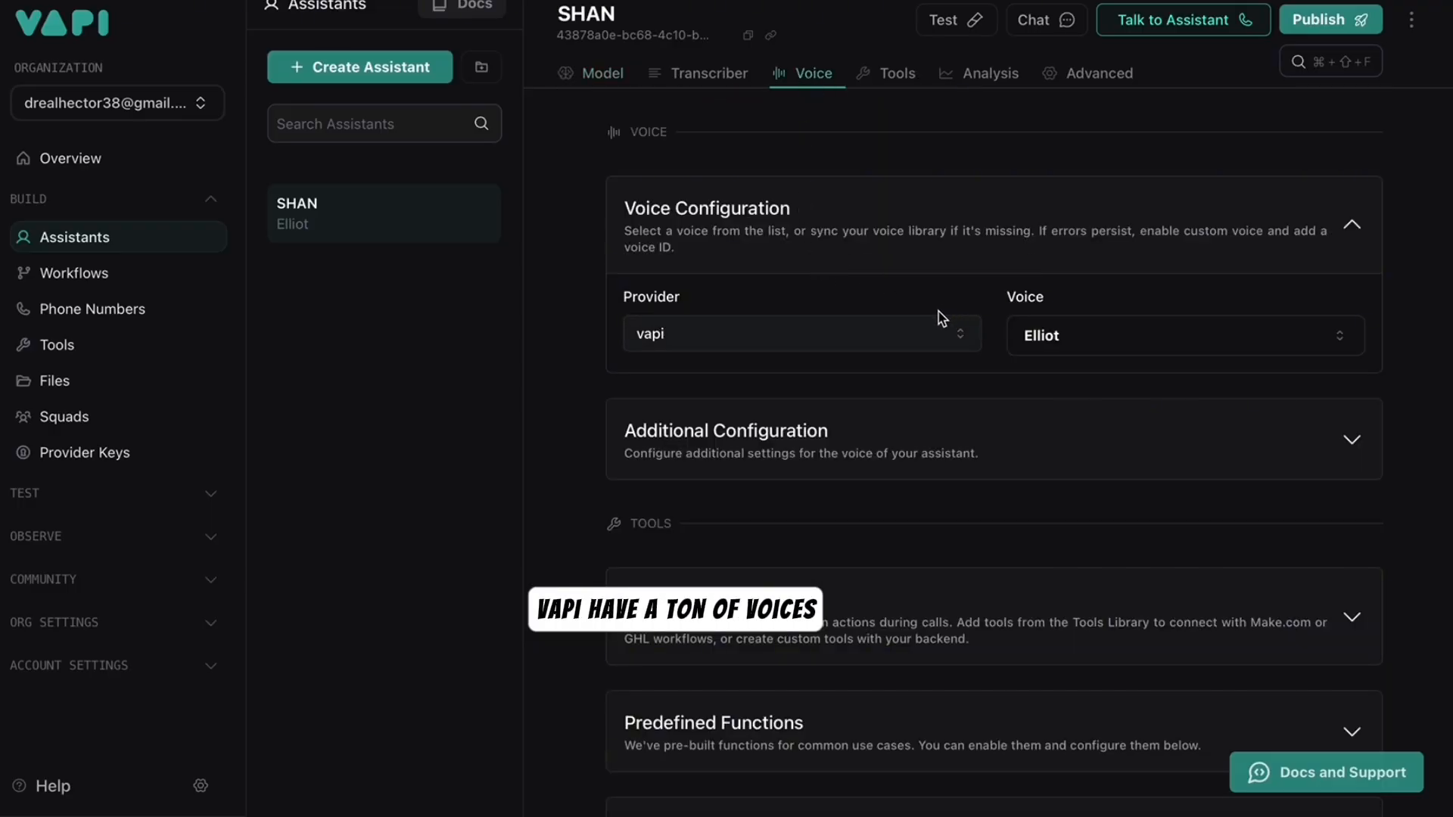
{"action": "left_click", "coordinate": [937, 332]}
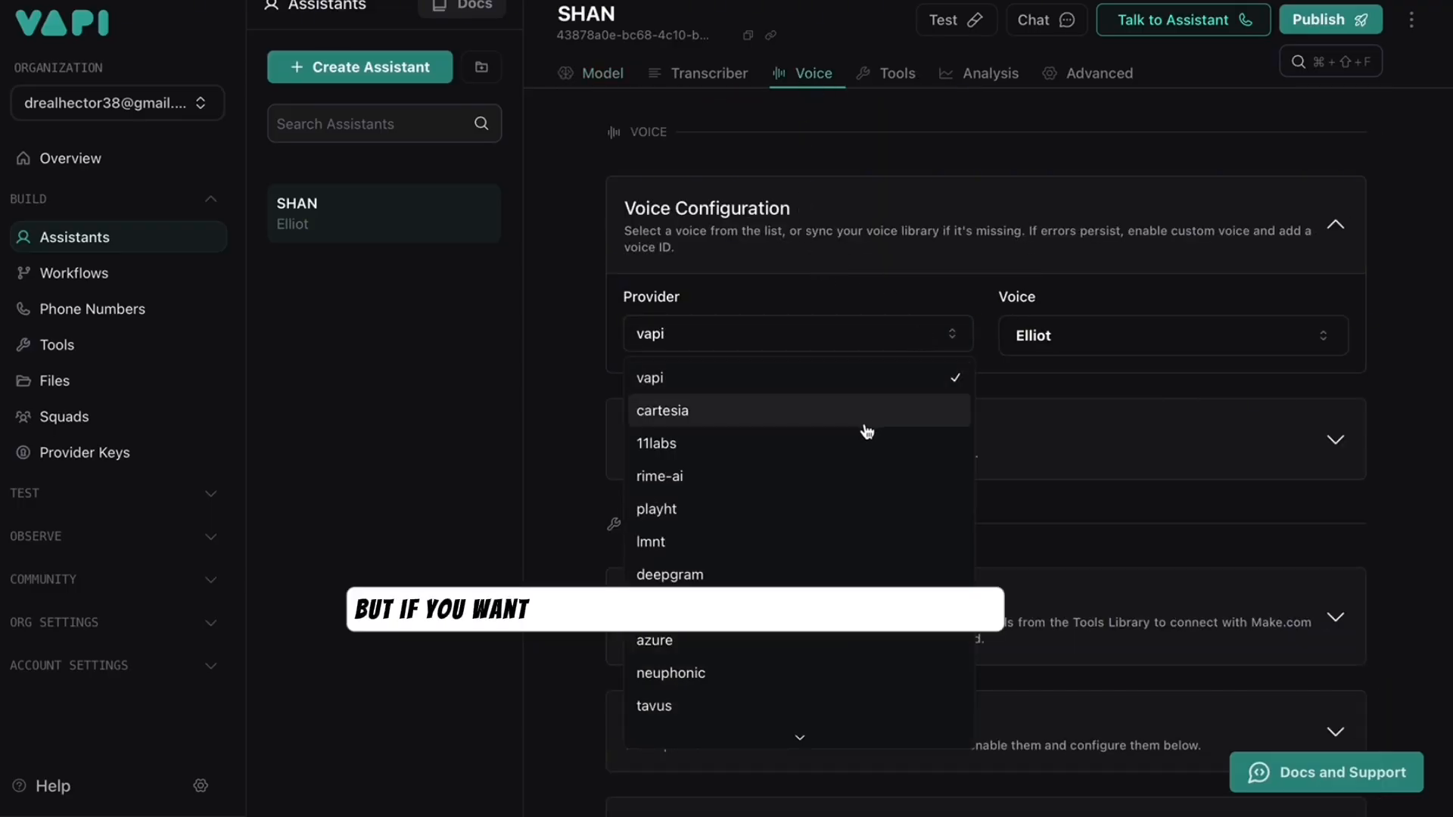
{"action": "left_click", "coordinate": [868, 414]}
{"action": "left_click", "coordinate": [1077, 345]}
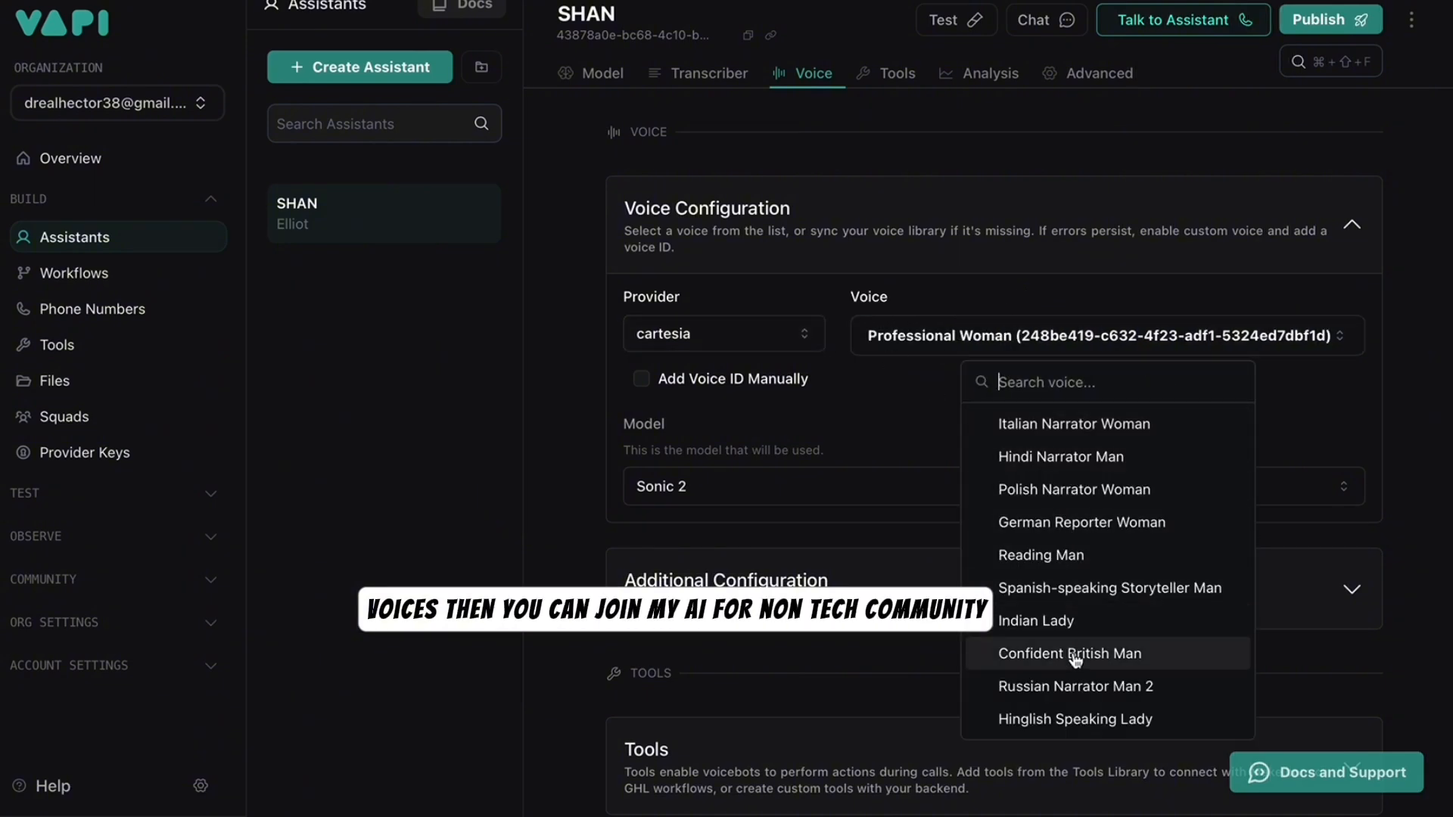
{"action": "scroll", "coordinate": [1075, 672], "scroll_direction": "down", "scroll_amount": 10}
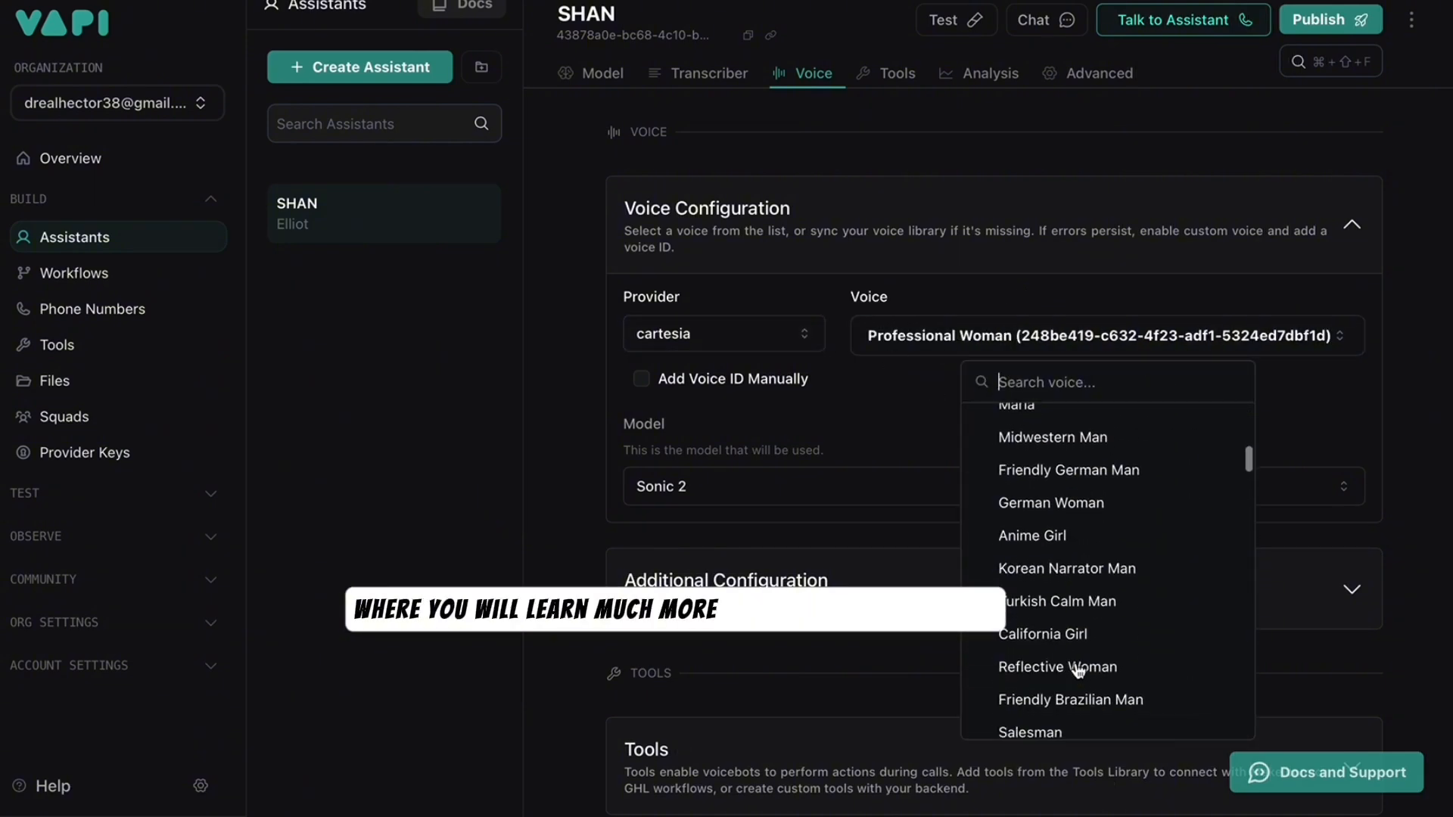
{"action": "scroll", "coordinate": [1077, 672], "scroll_direction": "down", "scroll_amount": 15}
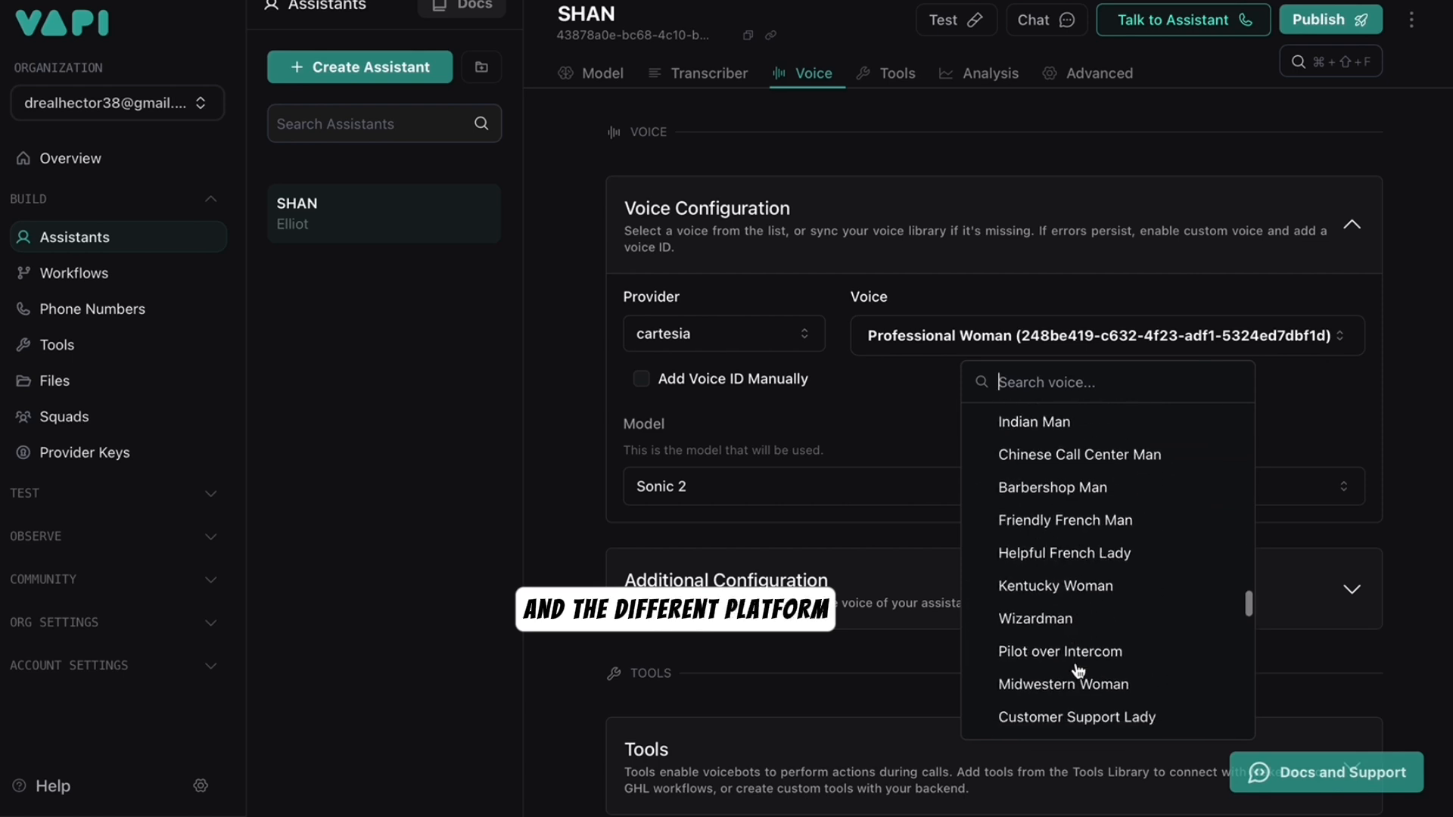
{"action": "scroll", "coordinate": [1078, 670], "scroll_direction": "down", "scroll_amount": 8}
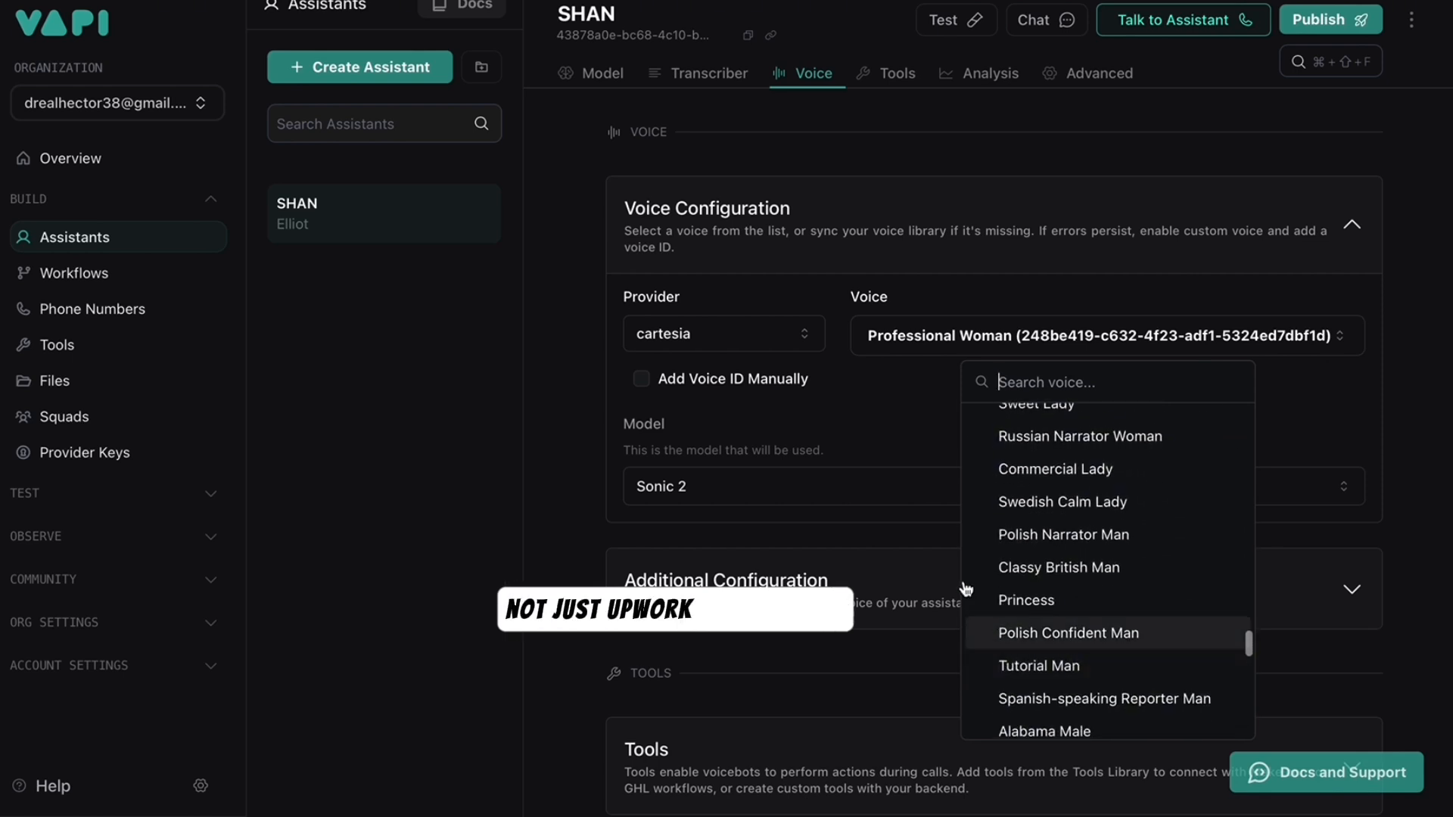
{"action": "left_click", "coordinate": [763, 347]}
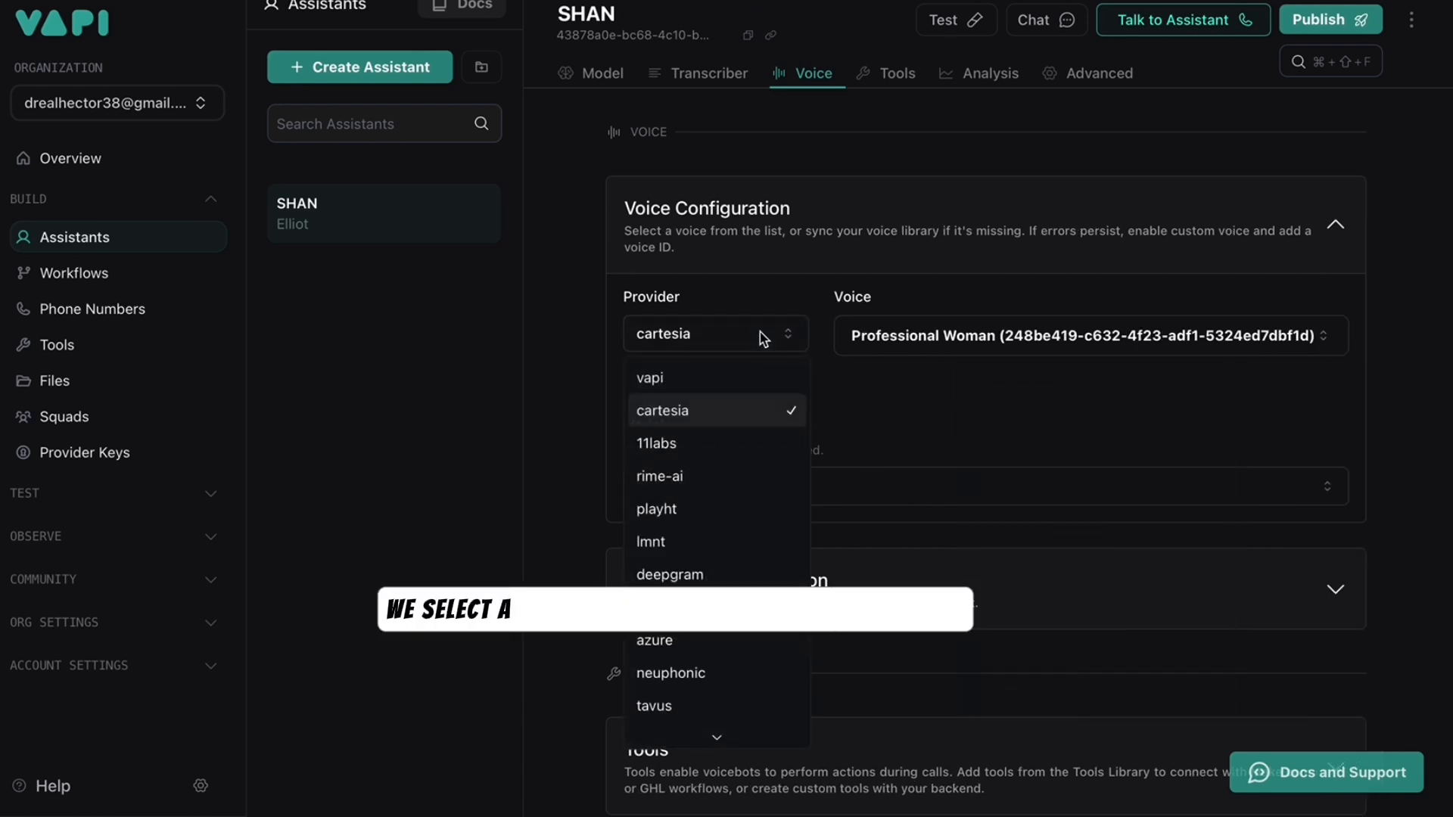
{"action": "left_click", "coordinate": [658, 442]}
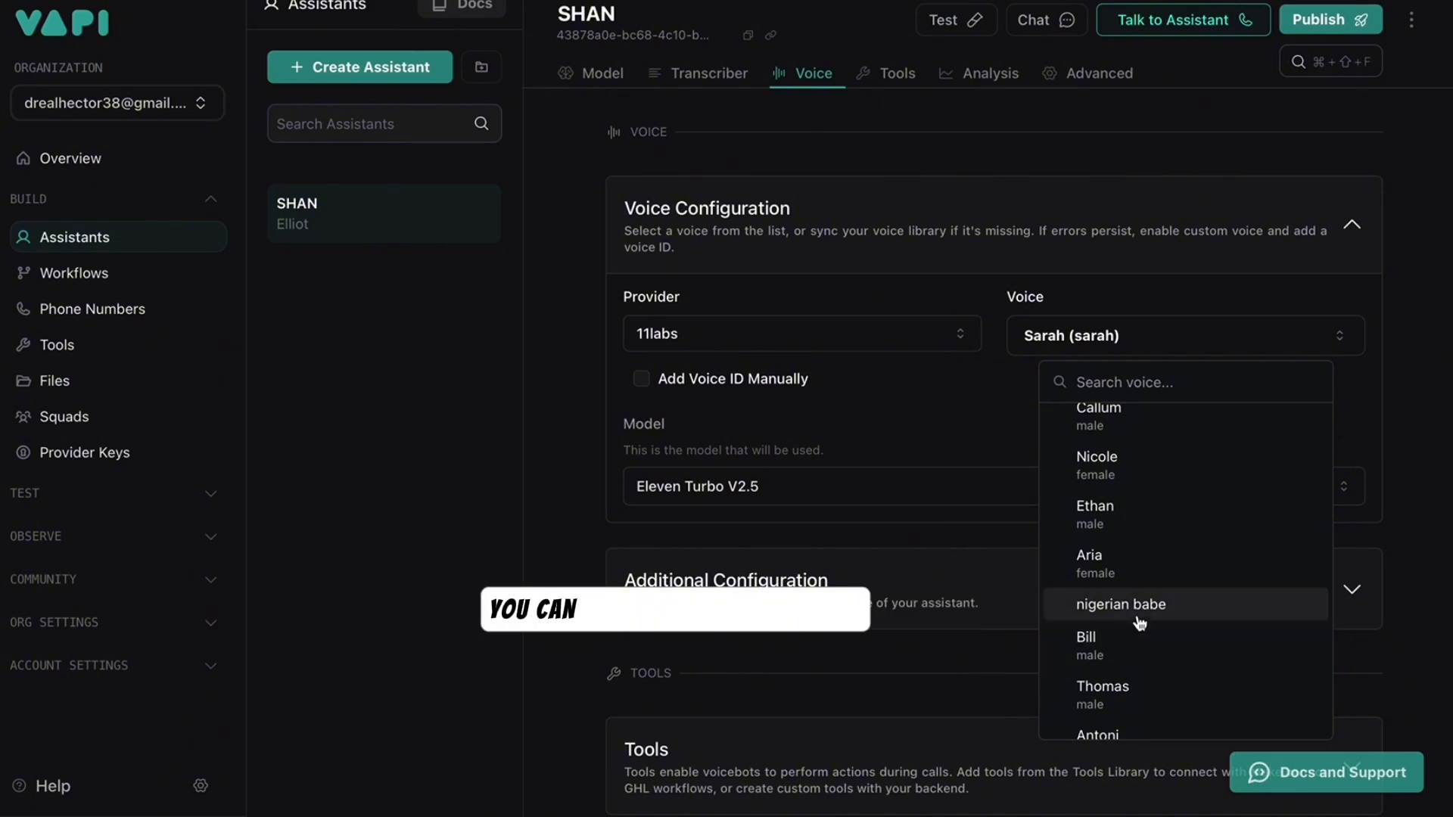
{"action": "left_click", "coordinate": [1131, 614]}
- Set background sound to Office, enable backchanneling, and lower clarity + similarity to 0.7
{"action": "left_click", "coordinate": [1136, 609]}
{"action": "scroll", "coordinate": [746, 493], "scroll_direction": "down", "scroll_amount": 3}
{"action": "left_click", "coordinate": [750, 498]}
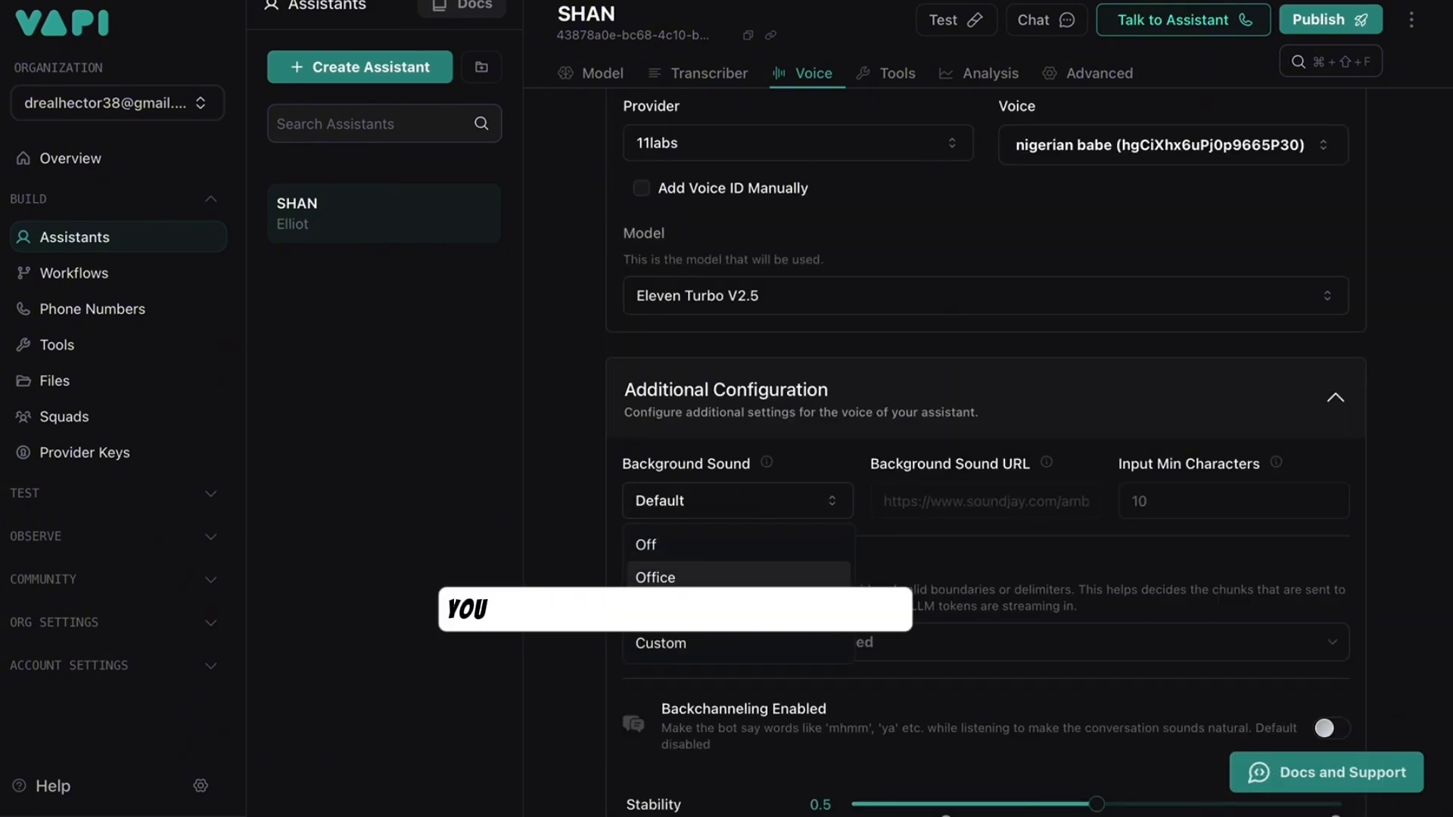
{"action": "left_click", "coordinate": [682, 577]}
{"action": "scroll", "coordinate": [984, 582], "scroll_direction": "down", "scroll_amount": 2}
{"action": "left_click", "coordinate": [1346, 551]}
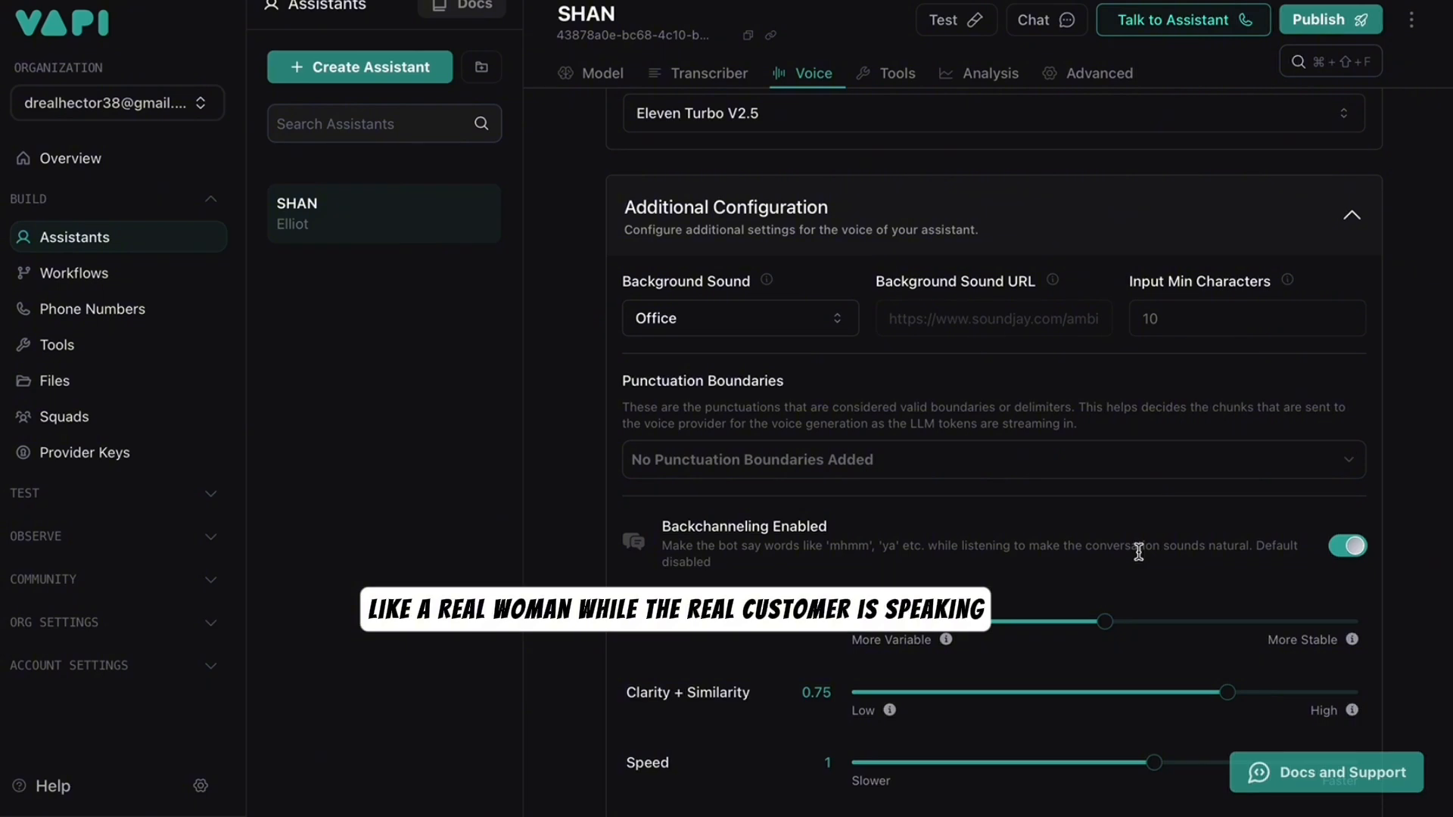
{"action": "scroll", "coordinate": [1139, 553], "scroll_direction": "down", "scroll_amount": 3}
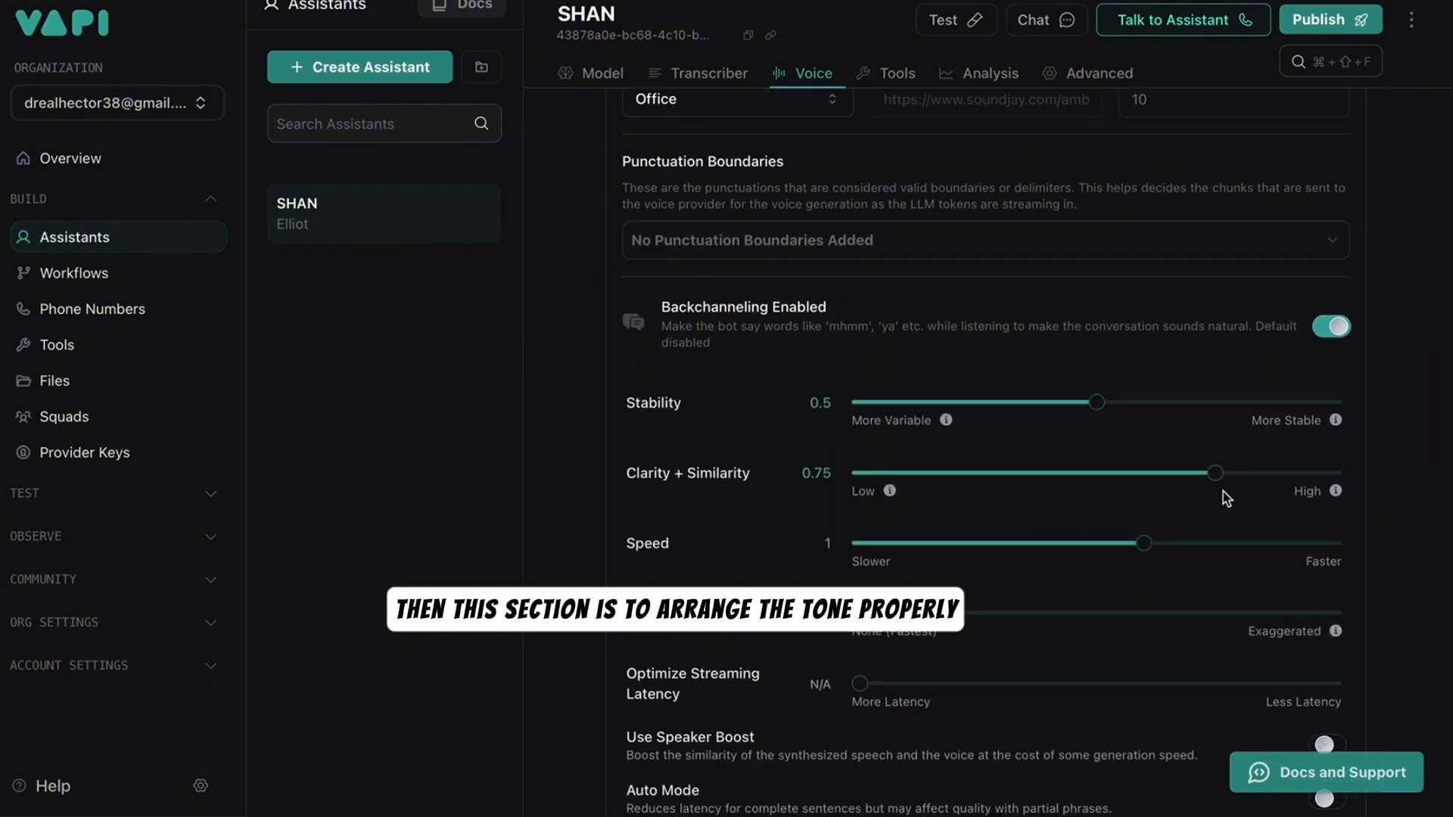
{"action": "left_click_drag", "start_coordinate": [1216, 473], "coordinate": [1178, 474]}
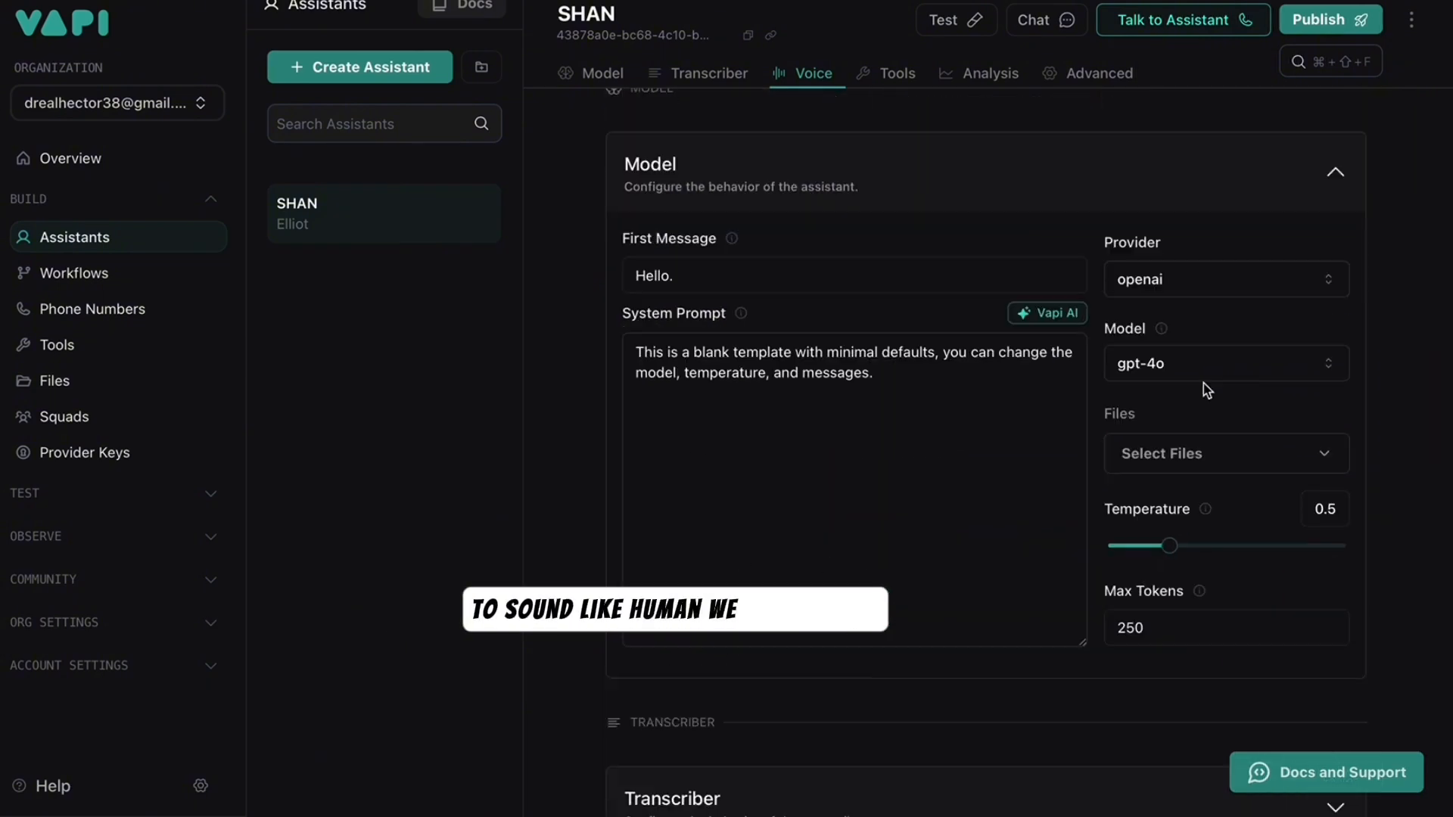
- Change the model from gpt-4o to gpt-4o-mini and review the model settings below
{"action": "left_click", "coordinate": [1210, 364]}
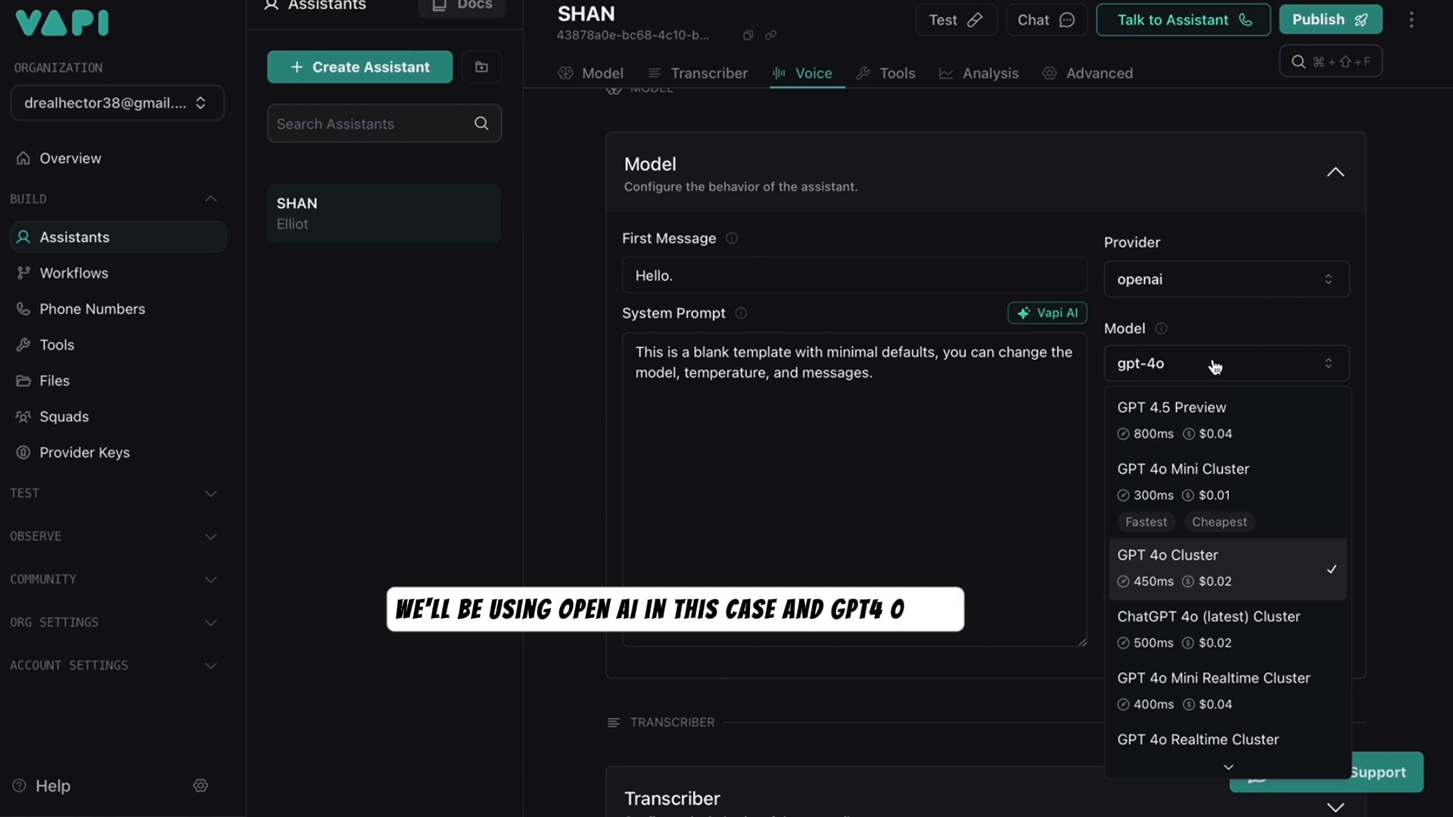
{"action": "left_click", "coordinate": [1183, 476]}
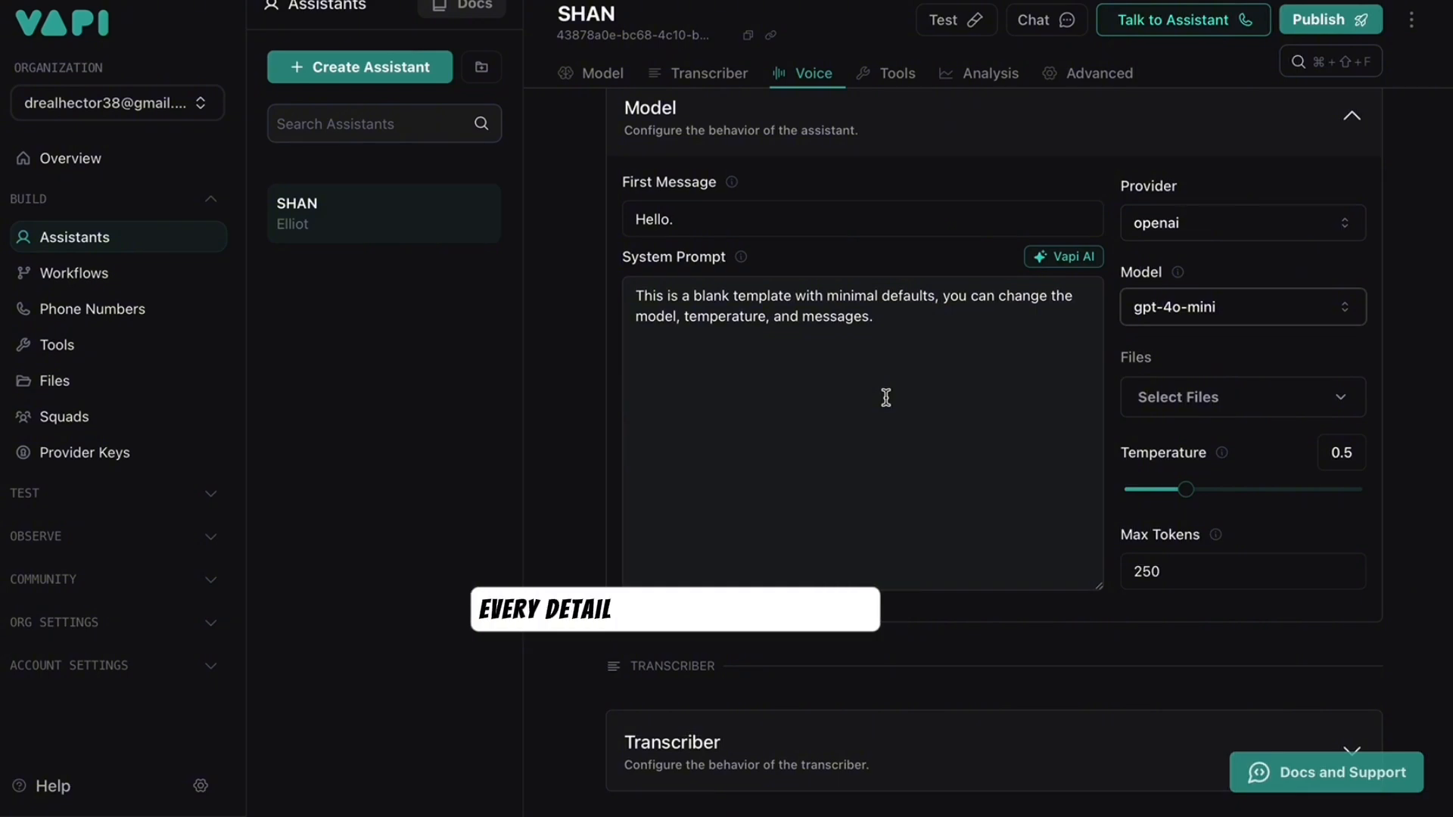
{"action": "scroll", "coordinate": [886, 397], "scroll_direction": "down", "scroll_amount": 1}
{"action": "scroll", "coordinate": [886, 397], "scroll_direction": "down", "scroll_amount": 1}
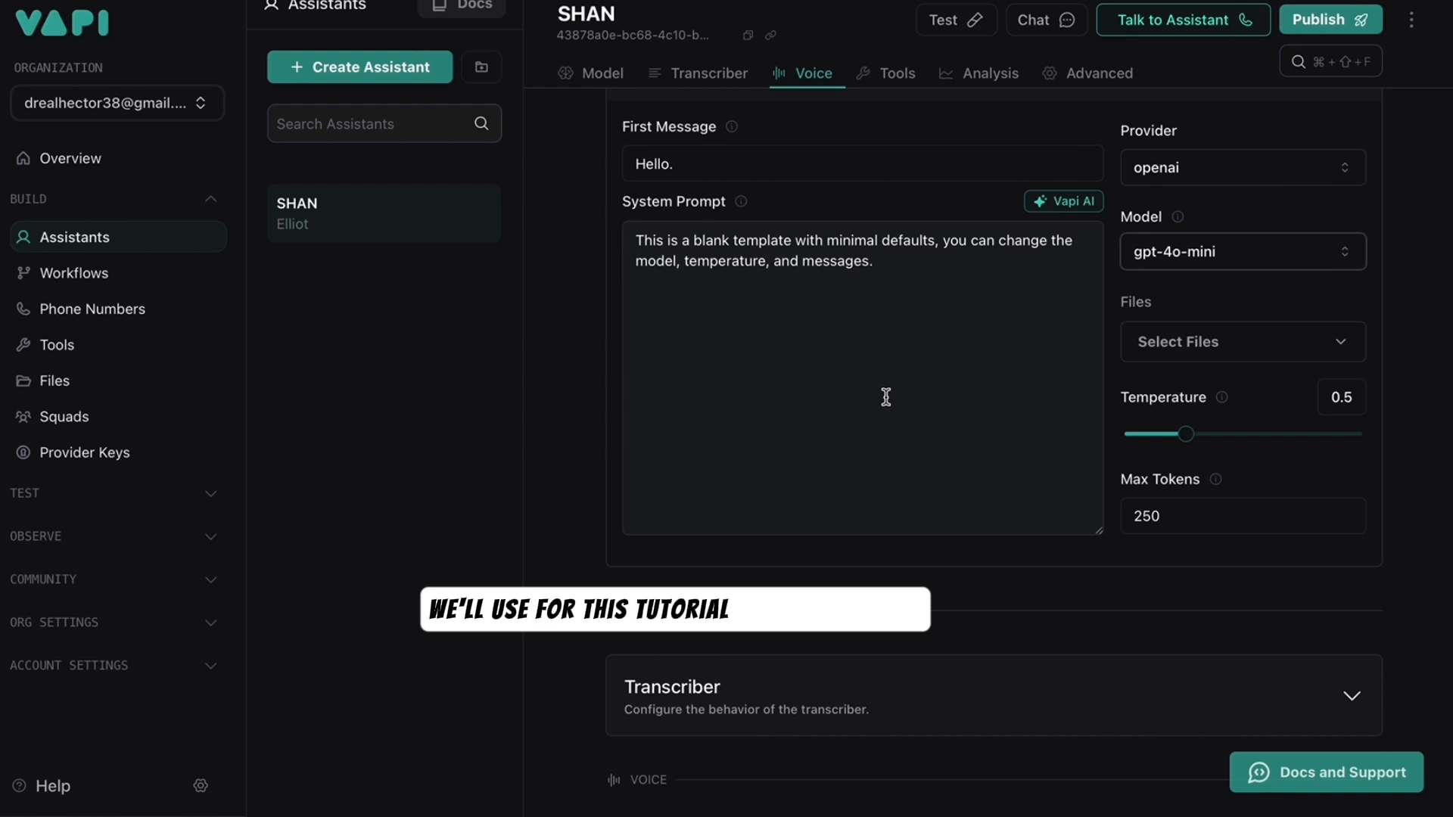
{"action": "scroll", "coordinate": [885, 397], "scroll_direction": "down", "scroll_amount": 1}
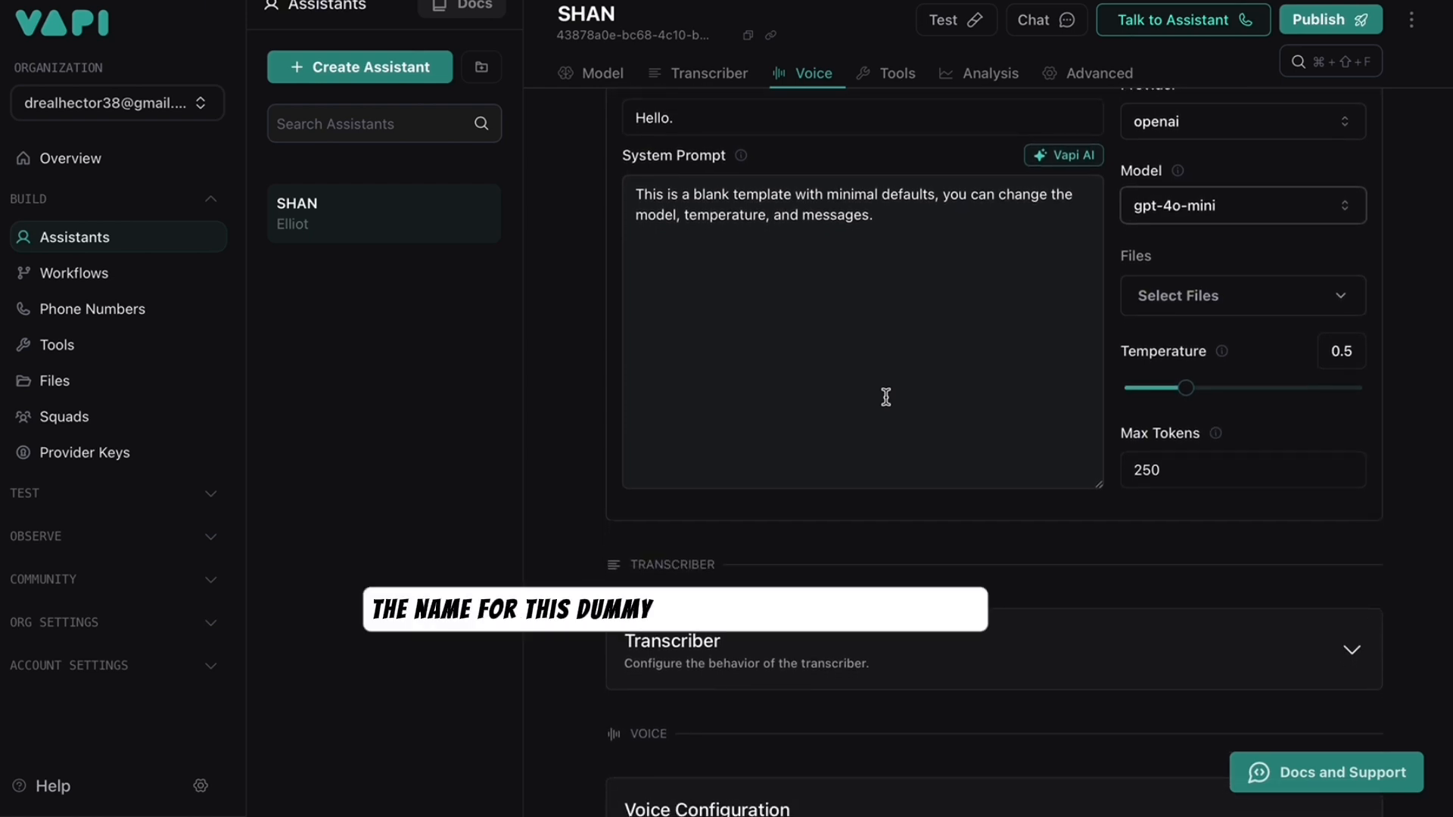
{"action": "scroll", "coordinate": [886, 398], "scroll_direction": "down", "scroll_amount": 1}
{"action": "scroll", "coordinate": [885, 397], "scroll_direction": "down", "scroll_amount": 1}
{"action": "scroll", "coordinate": [886, 398], "scroll_direction": "up", "scroll_amount": 1}
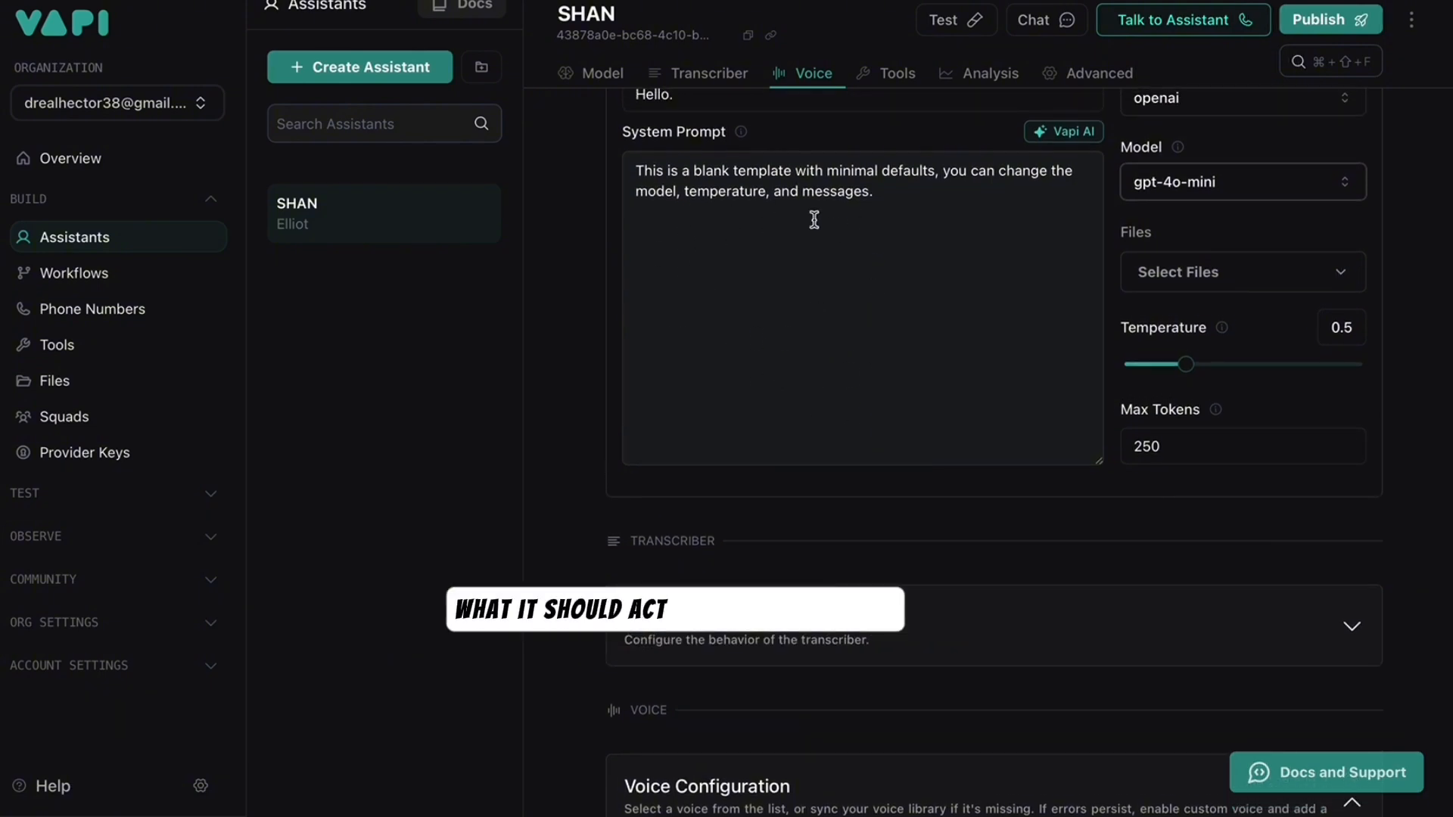
- Enable audio recording in the Advanced privacy settings, then go to Phone Numbers
{"action": "left_click", "coordinate": [1051, 82]}
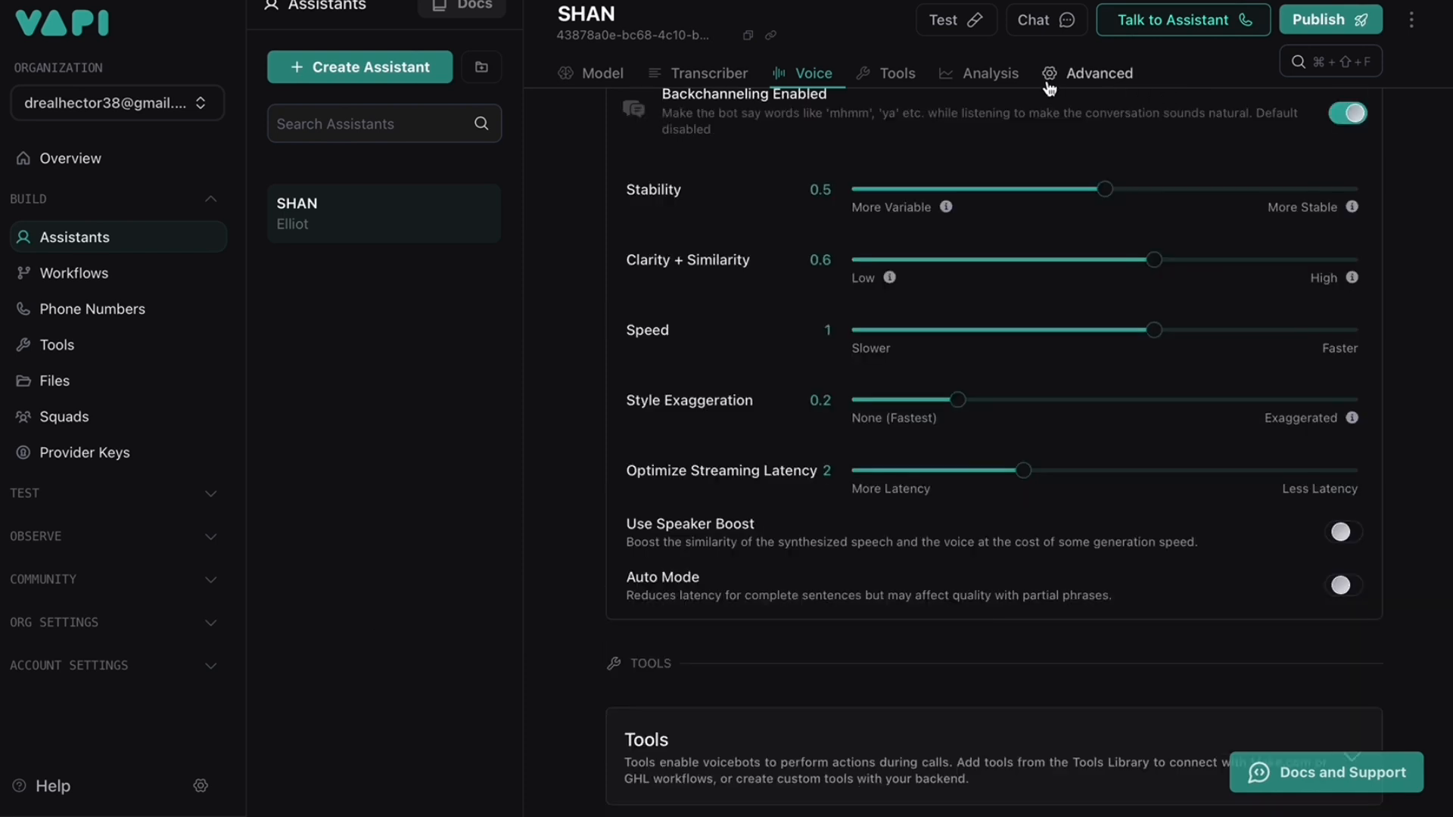
{"action": "left_click", "coordinate": [1336, 343]}
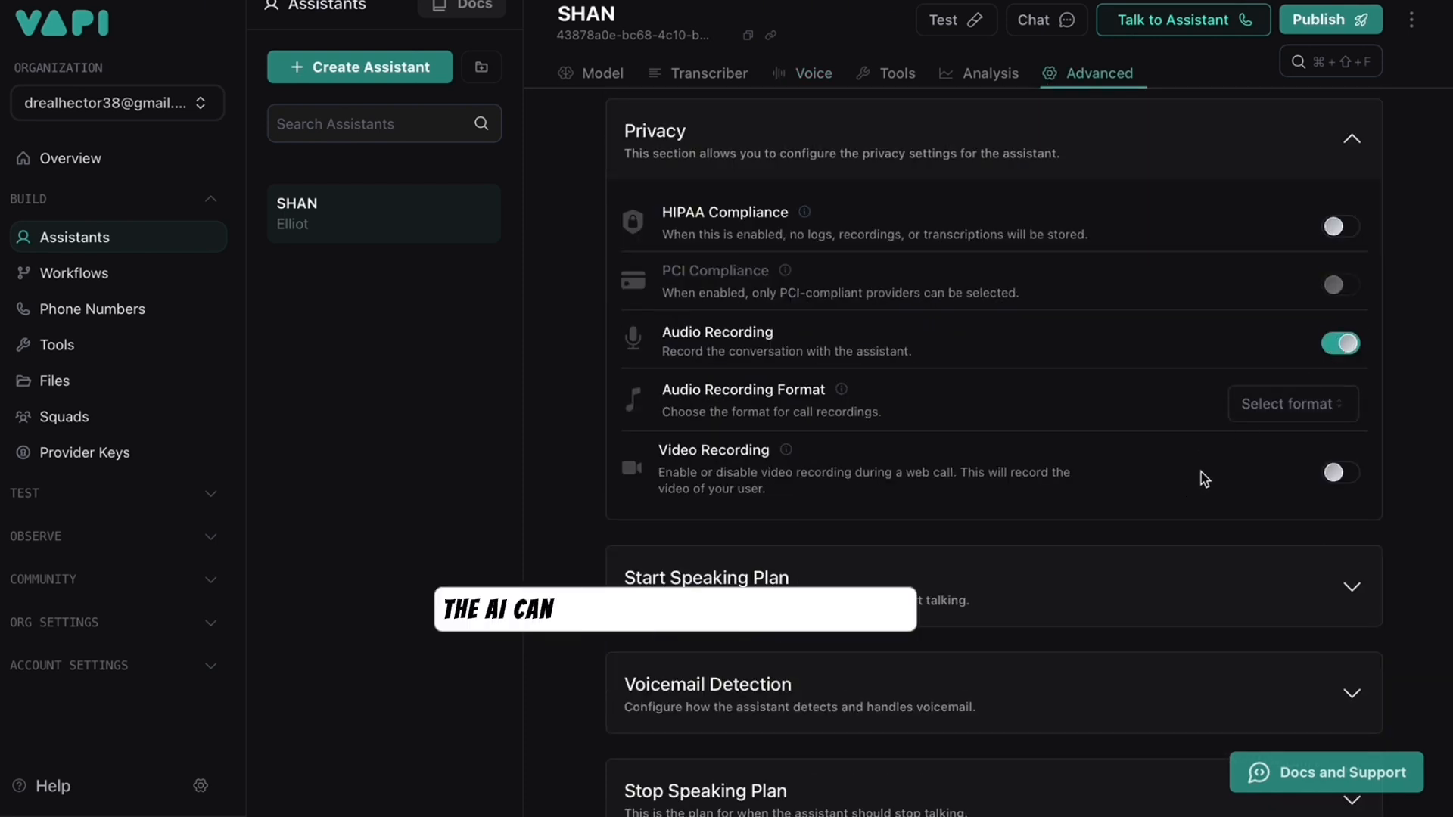
{"action": "scroll", "coordinate": [1205, 478], "scroll_direction": "down", "scroll_amount": 1}
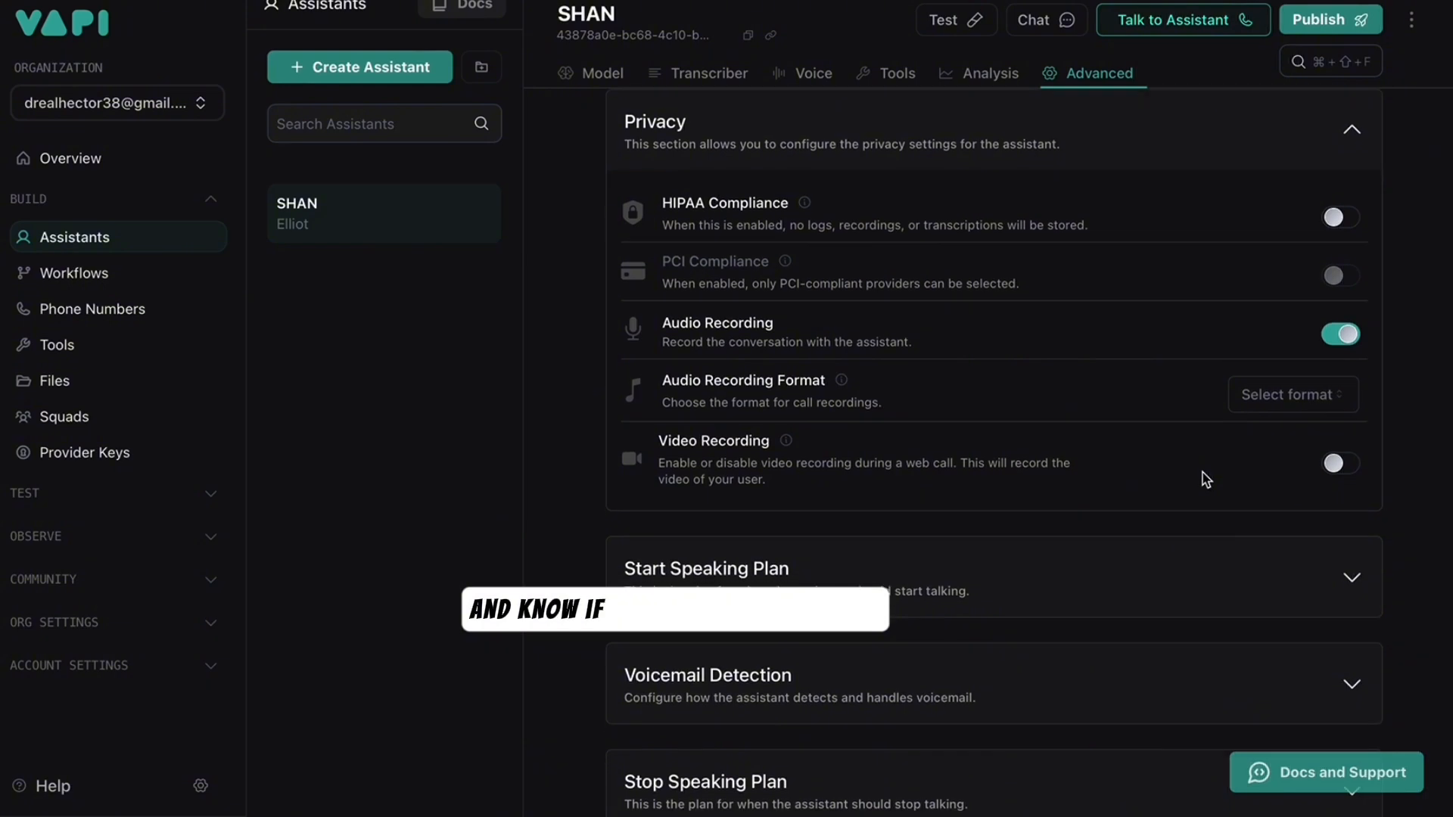
{"action": "scroll", "coordinate": [1204, 474], "scroll_direction": "down", "scroll_amount": 4}
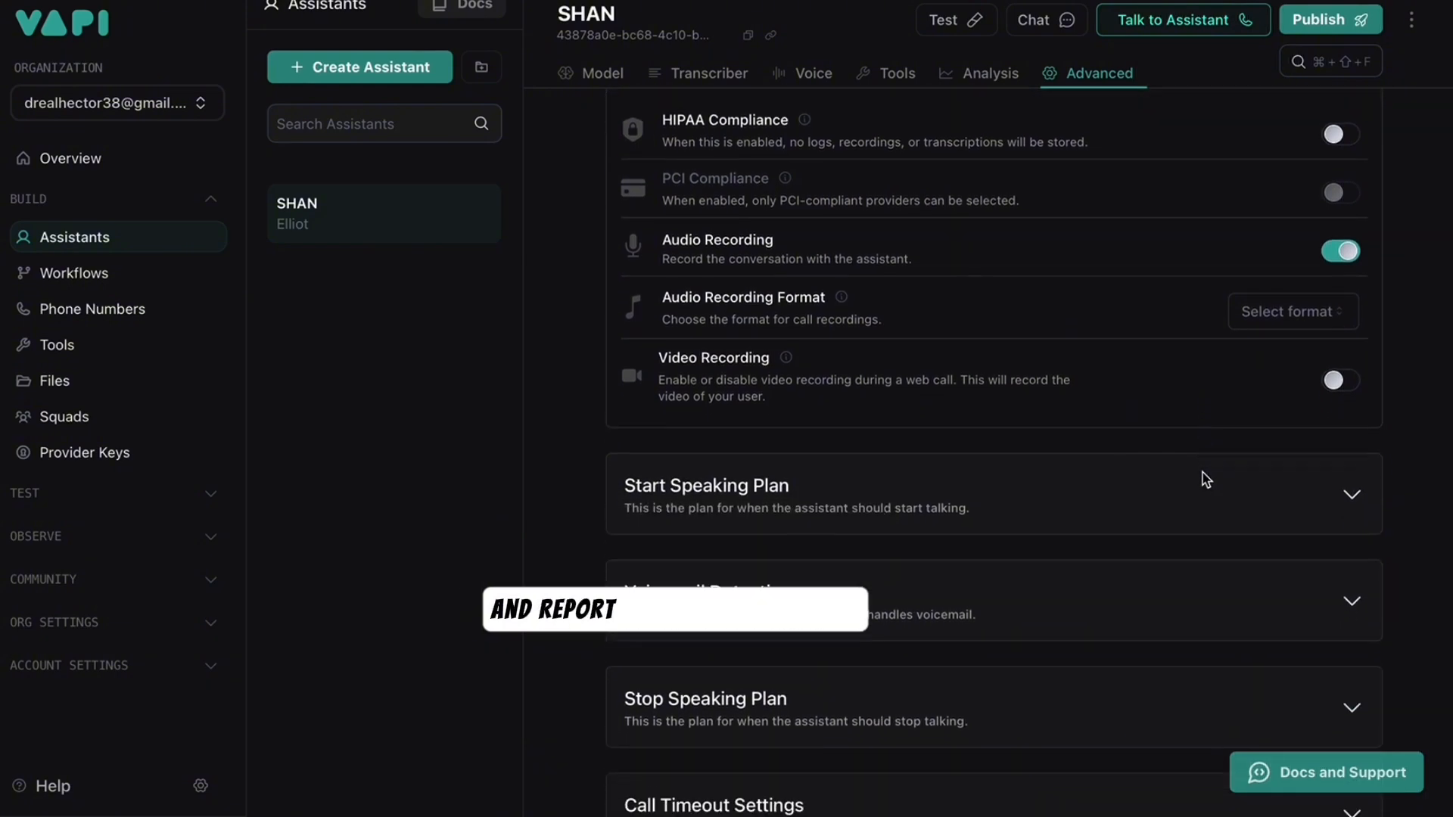
{"action": "scroll", "coordinate": [1204, 478], "scroll_direction": "down", "scroll_amount": 1}
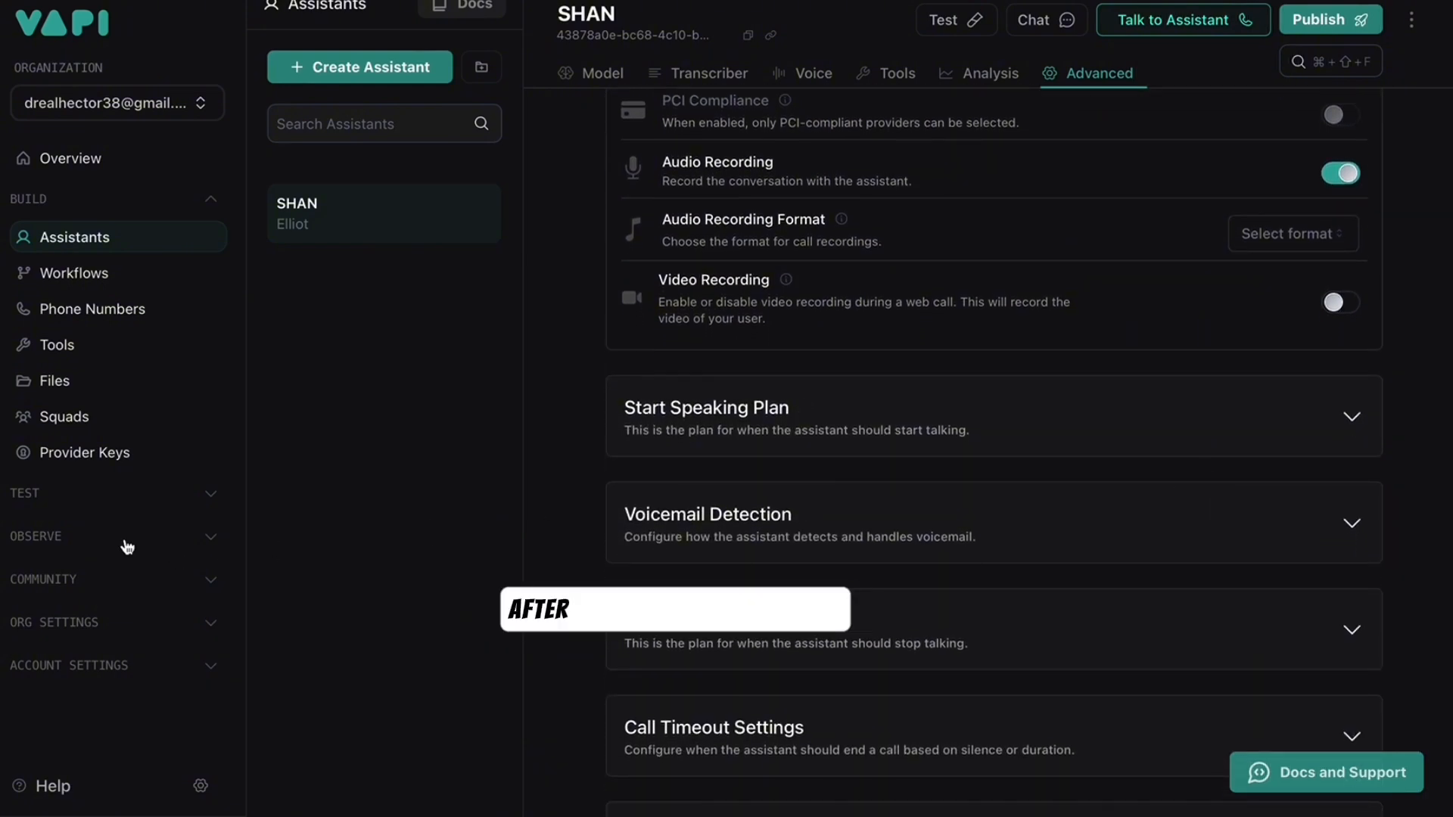
{"action": "left_click", "coordinate": [109, 324]}
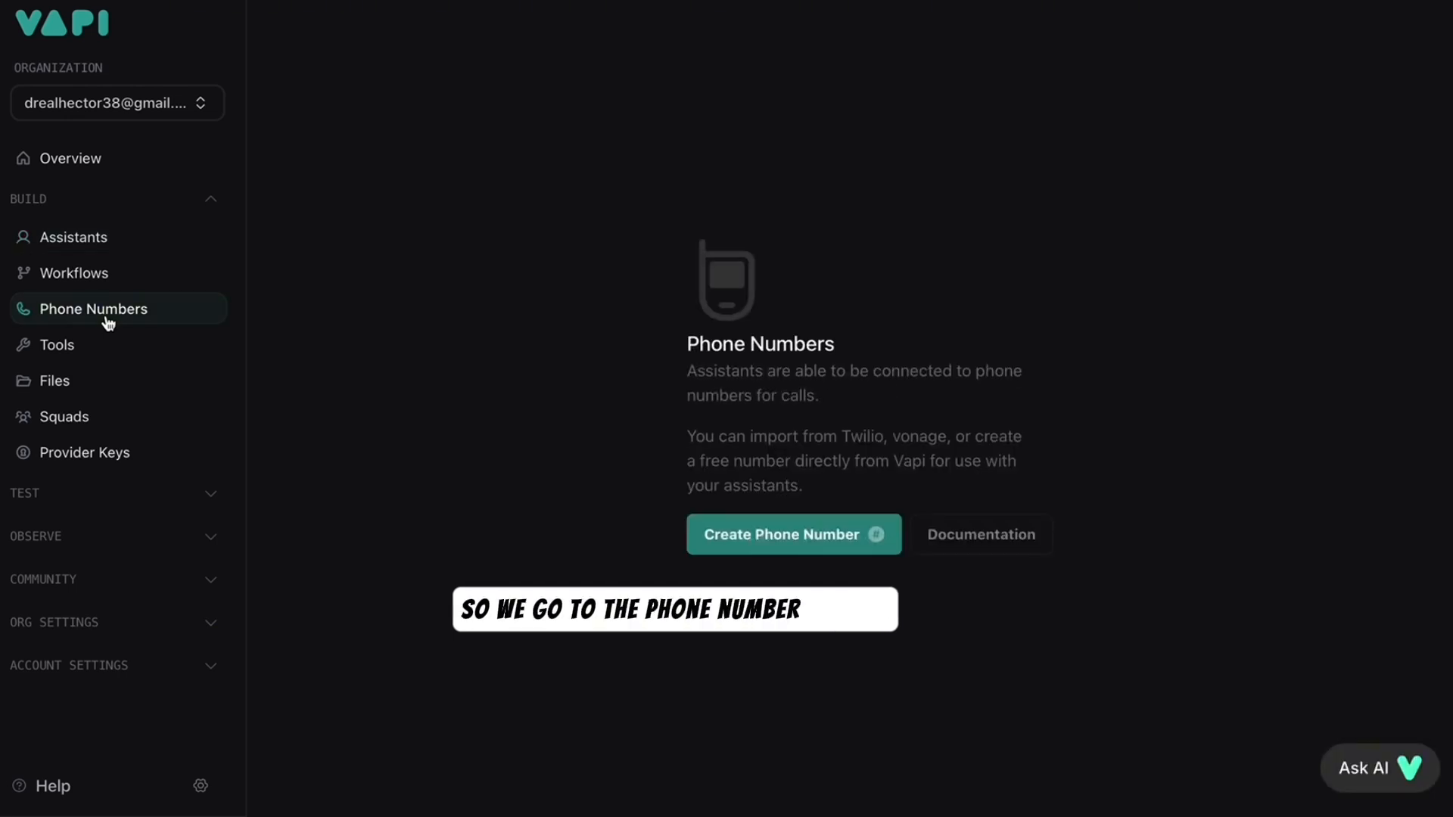
- Start a Twilio number import, choosing Nigeria as the country and entering the phone number
{"action": "left_click", "coordinate": [761, 535]}
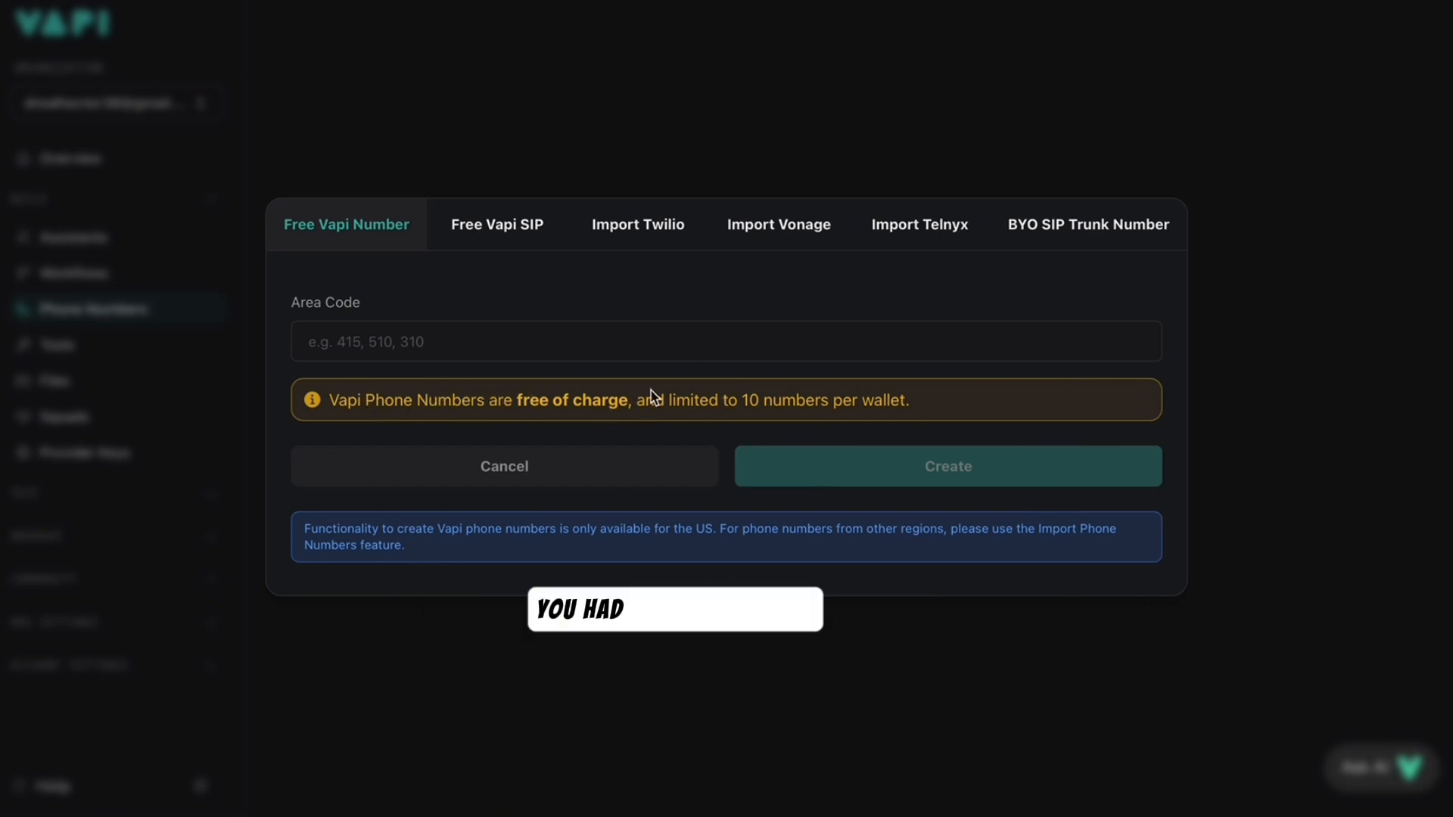
{"action": "left_click", "coordinate": [642, 241]}
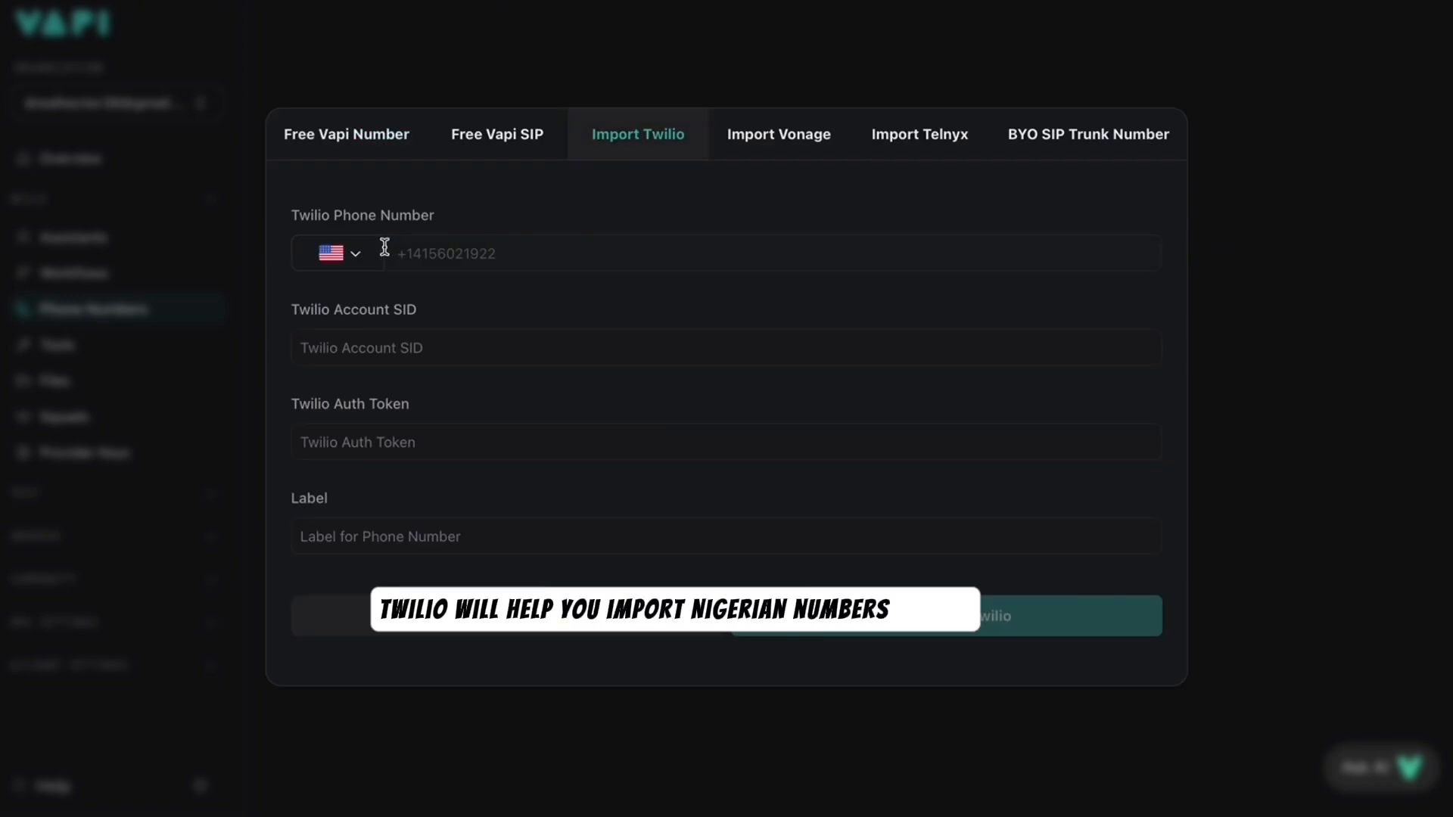
{"action": "left_click", "coordinate": [352, 254]}
{"action": "type", "text": "NIGER"}
{"action": "left_click", "coordinate": [295, 372]}
{"action": "type", "text": "70346"}
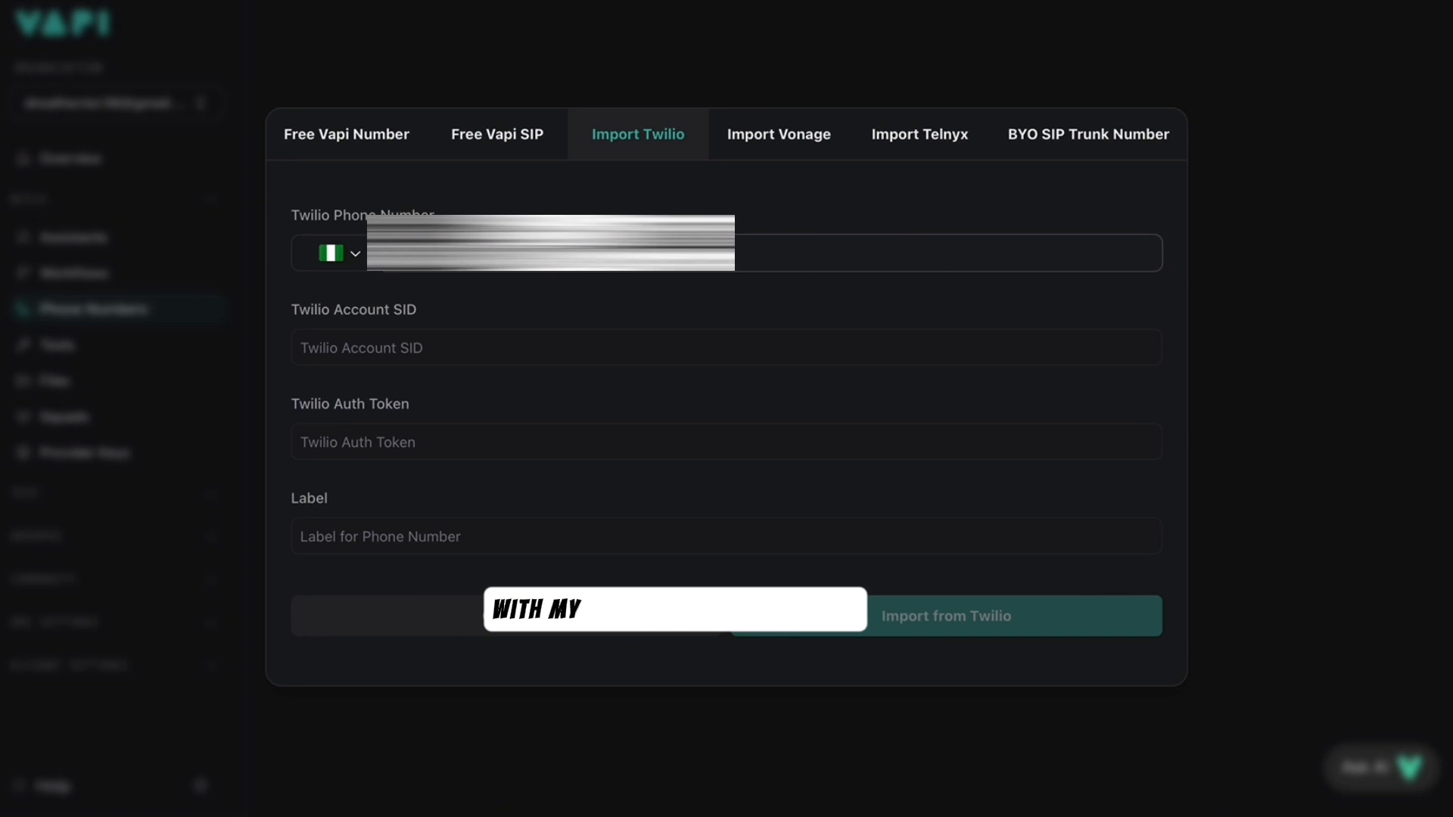
- Paste in the Twilio account SID, auth token and phone number label
{"action": "left_click", "coordinate": [331, 337]}
{"action": "key", "text": "ctrl+v"}
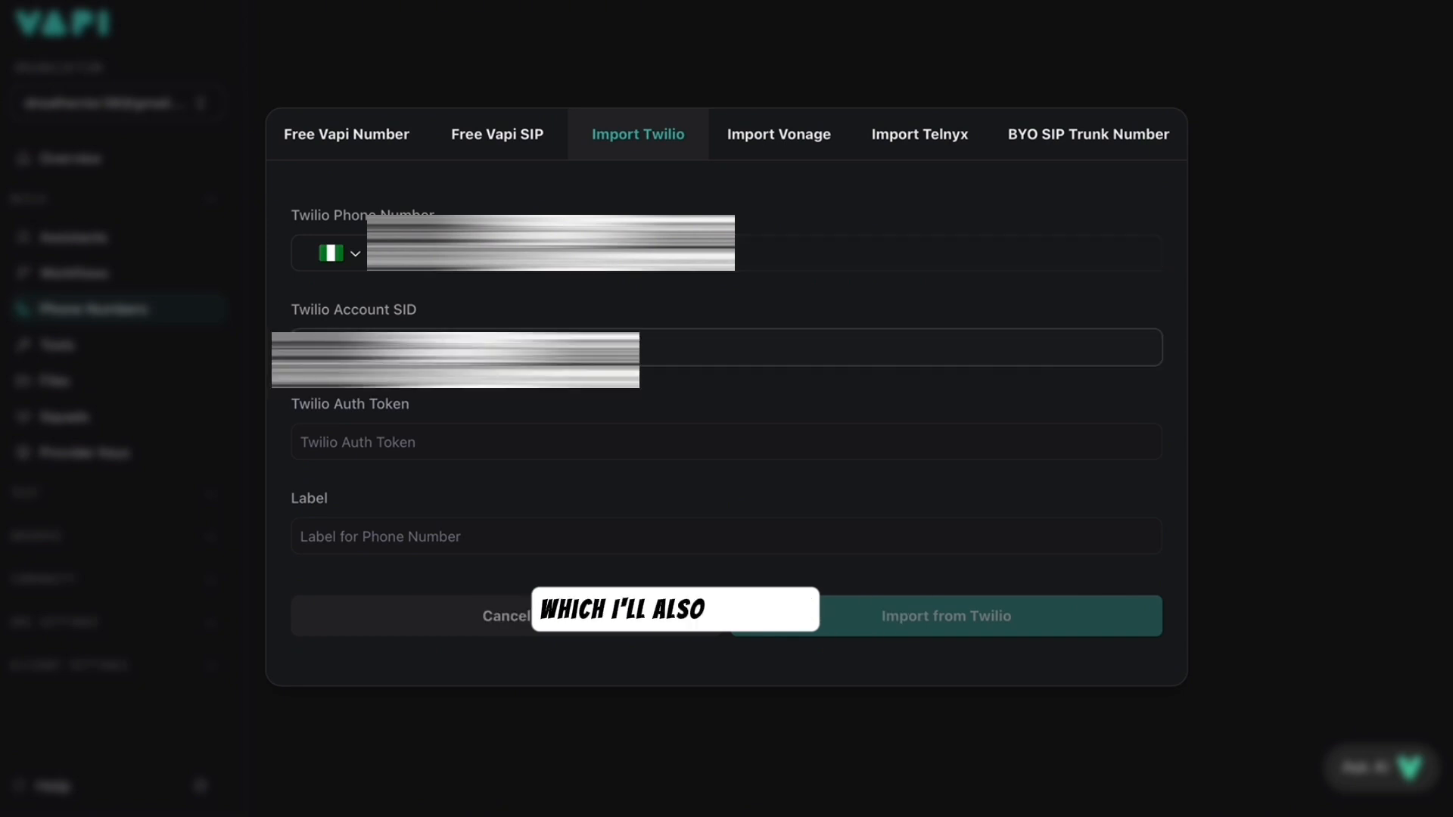
{"action": "left_click", "coordinate": [318, 440]}
{"action": "key", "text": "ctrl+v"}
{"action": "left_click", "coordinate": [311, 534]}
{"action": "key", "text": "ctrl+v"}
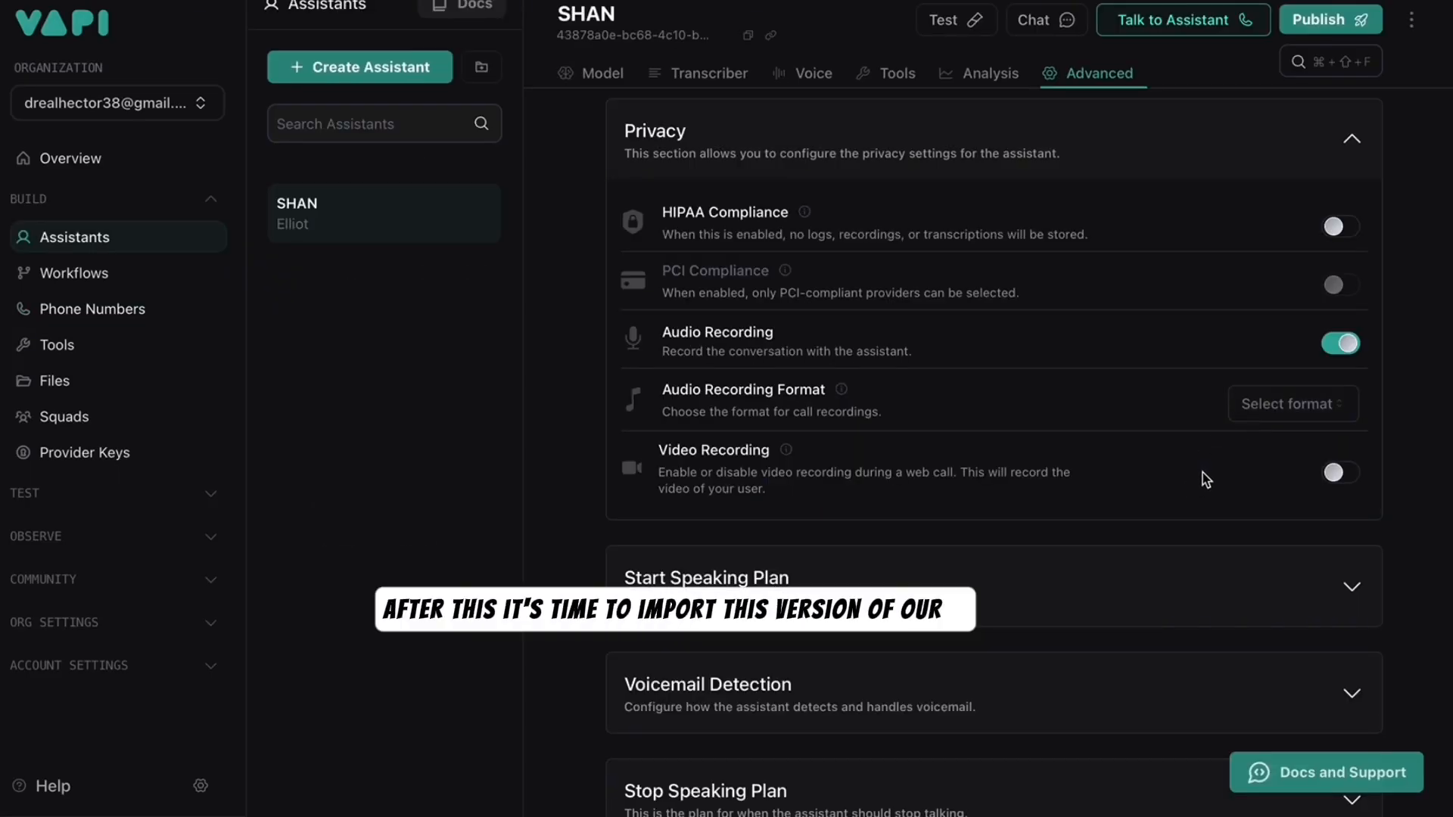
{"action": "scroll", "coordinate": [1206, 480], "scroll_direction": "down", "scroll_amount": 1}
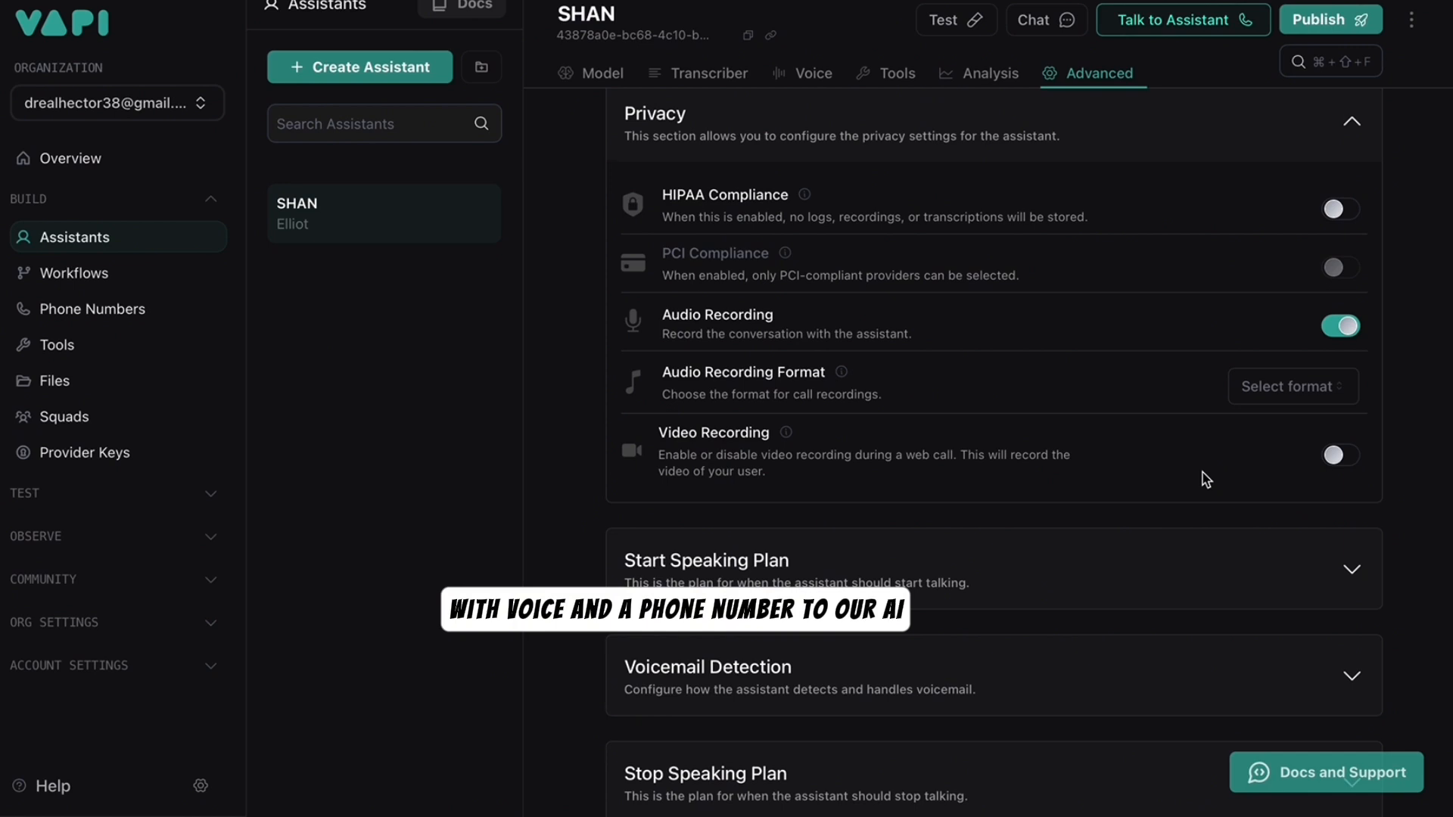
{"action": "scroll", "coordinate": [1204, 473], "scroll_direction": "down", "scroll_amount": 3}
{"action": "scroll", "coordinate": [1205, 480], "scroll_direction": "down", "scroll_amount": 4}
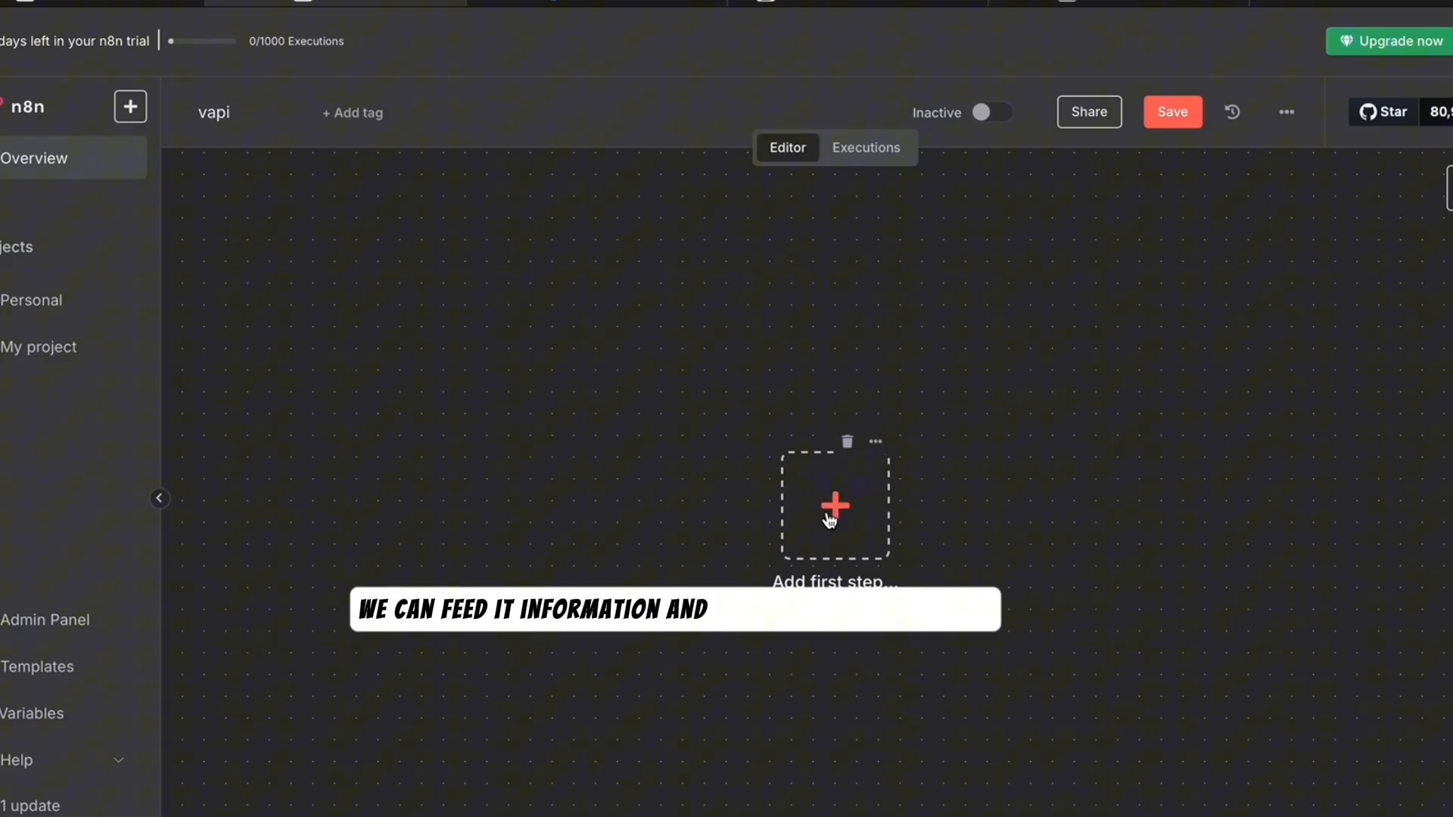
- Add a 'When executed by Another Workflow' trigger in JSON example mode, selecting the example JSON
{"action": "left_click", "coordinate": [834, 505]}
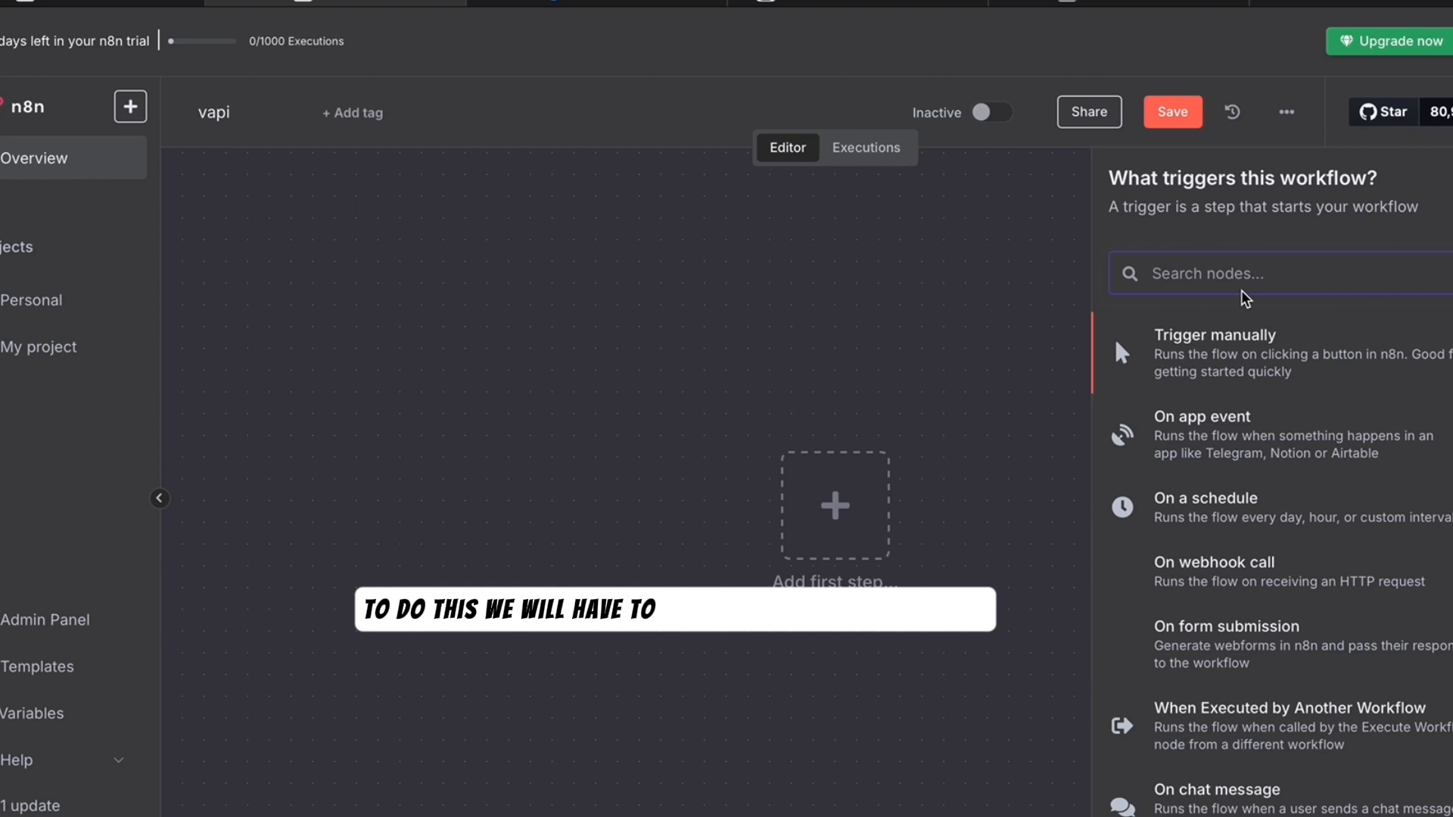
{"action": "type", "text": "exe"}
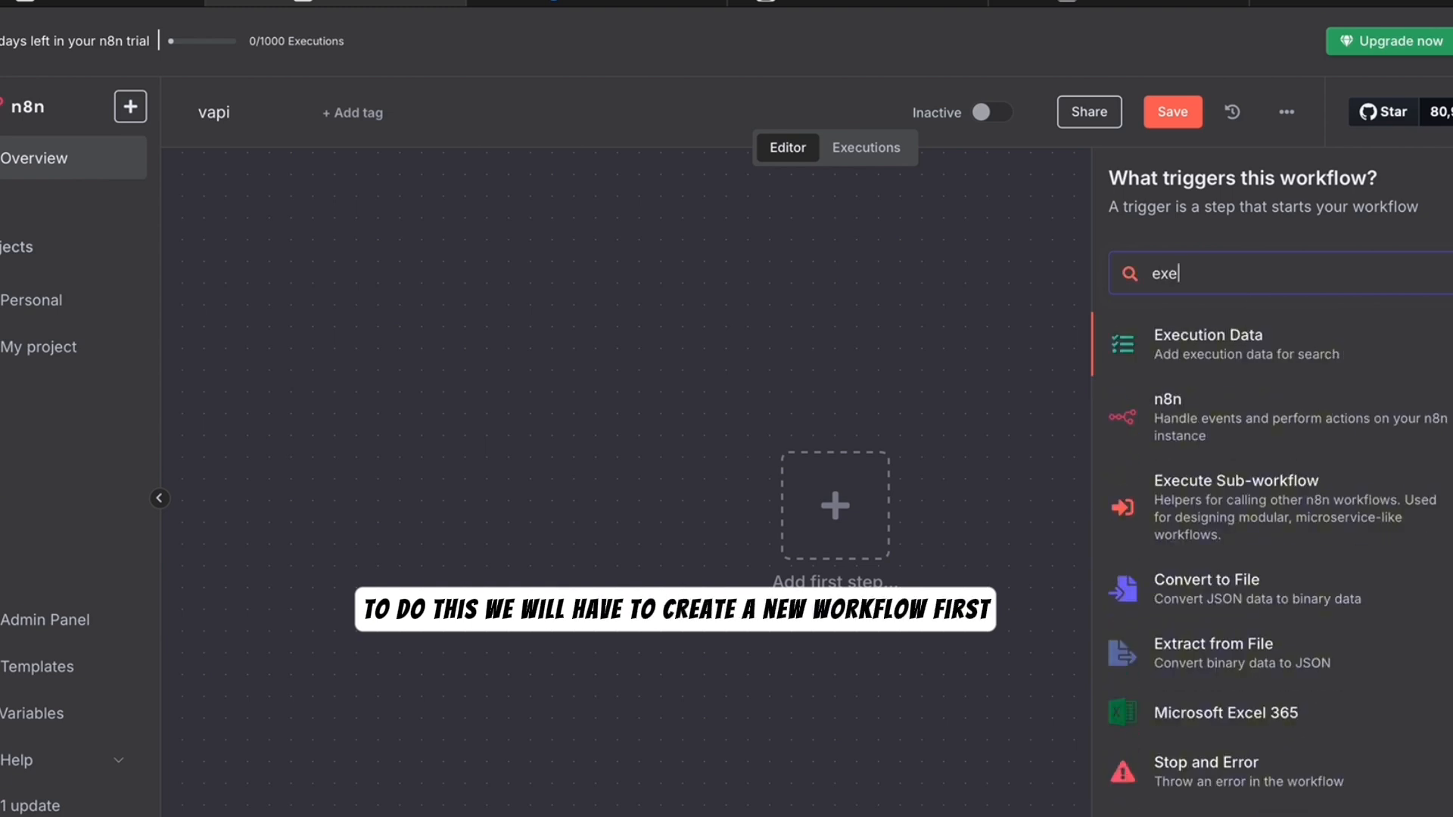
{"action": "type", "text": "c"}
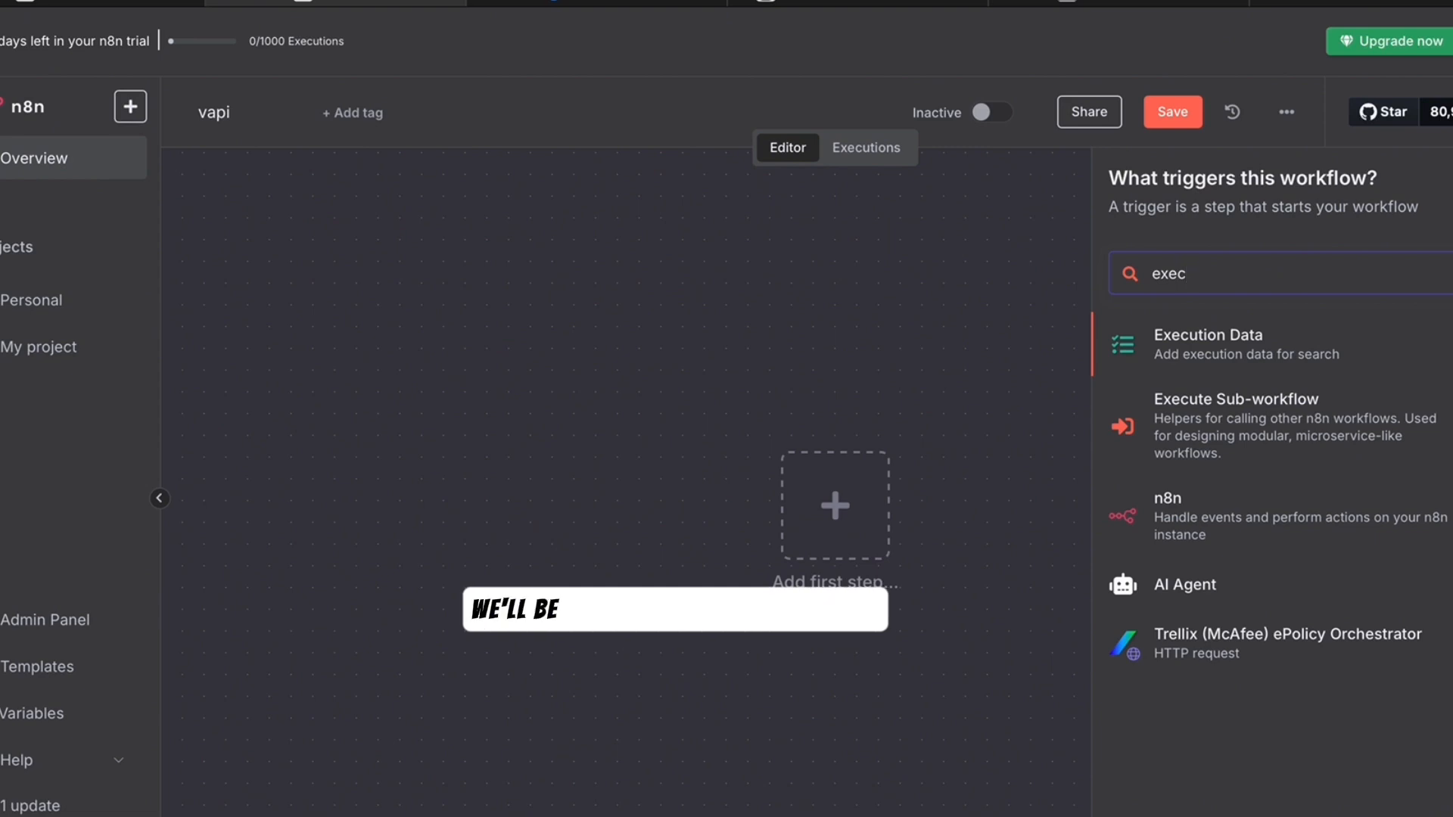
{"action": "left_click", "coordinate": [1203, 416]}
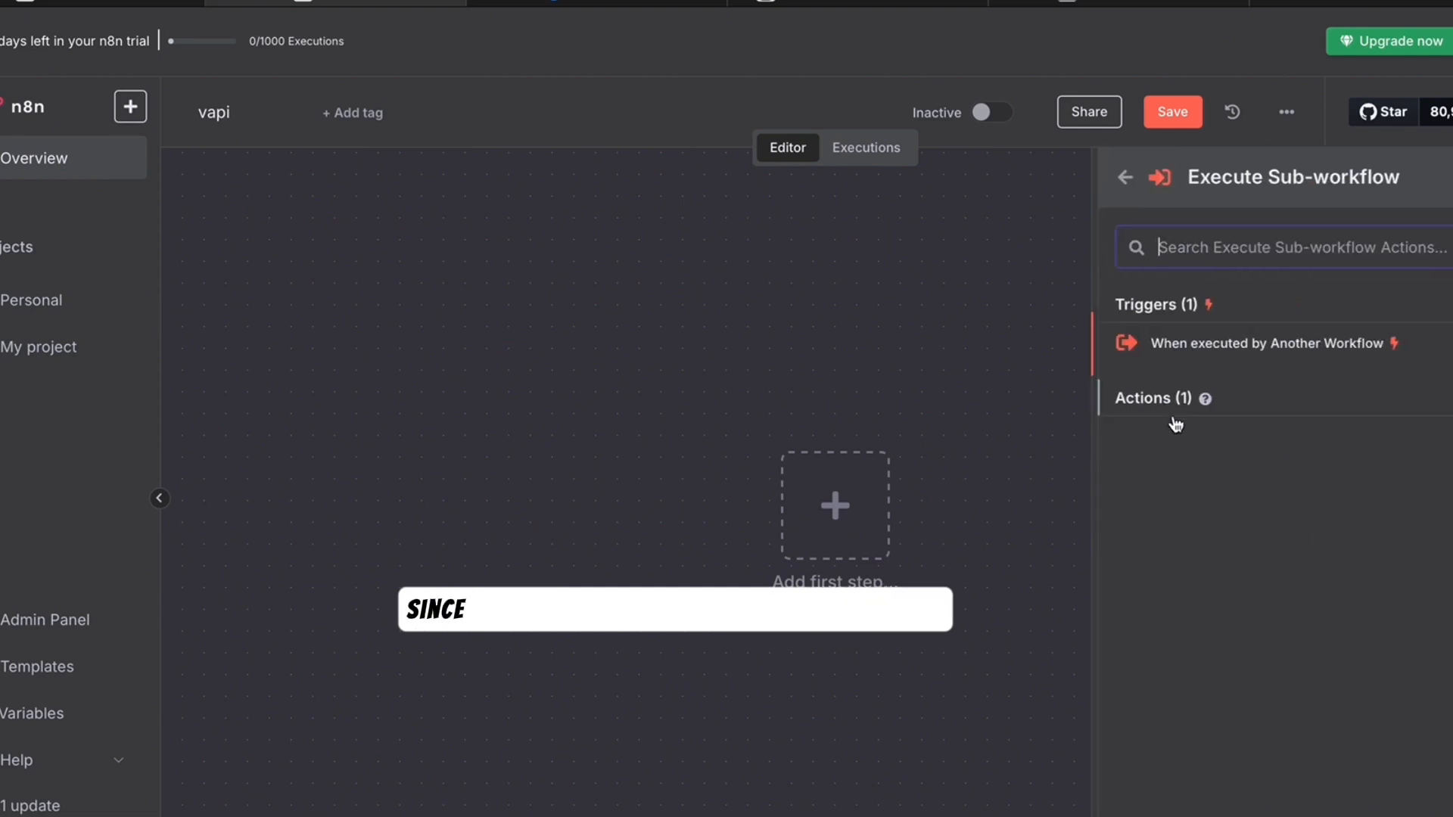
{"action": "left_click", "coordinate": [1248, 362]}
{"action": "left_click", "coordinate": [144, 213]}
{"action": "left_click", "coordinate": [92, 314]}
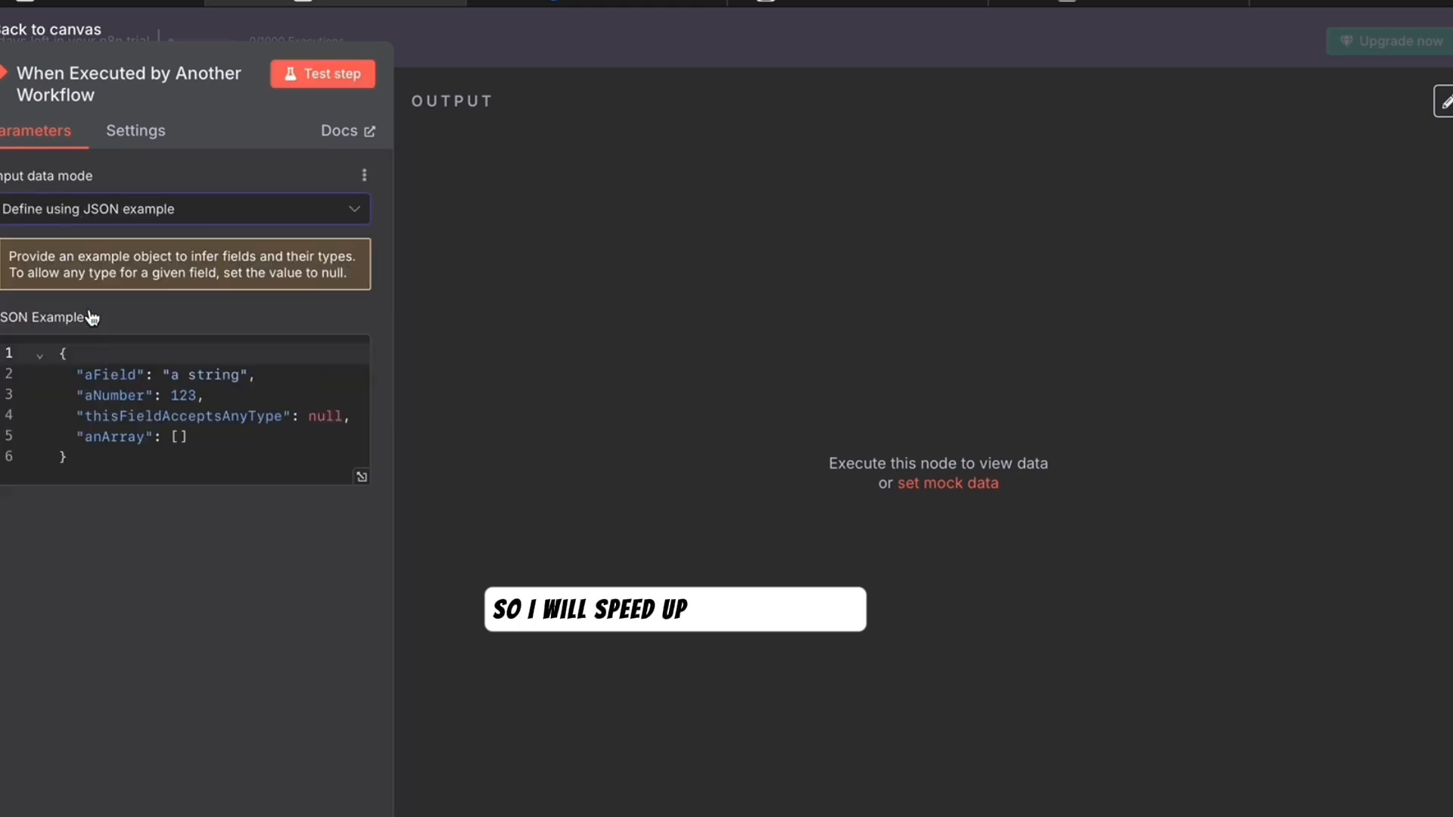
{"action": "left_click_drag", "start_coordinate": [69, 458], "coordinate": [59, 353]}
{"action": "right_click", "coordinate": [79, 452]}
- Paste the contact fields JSON, test the trigger, and move it left on the canvas
{"action": "left_click", "coordinate": [147, 602]}
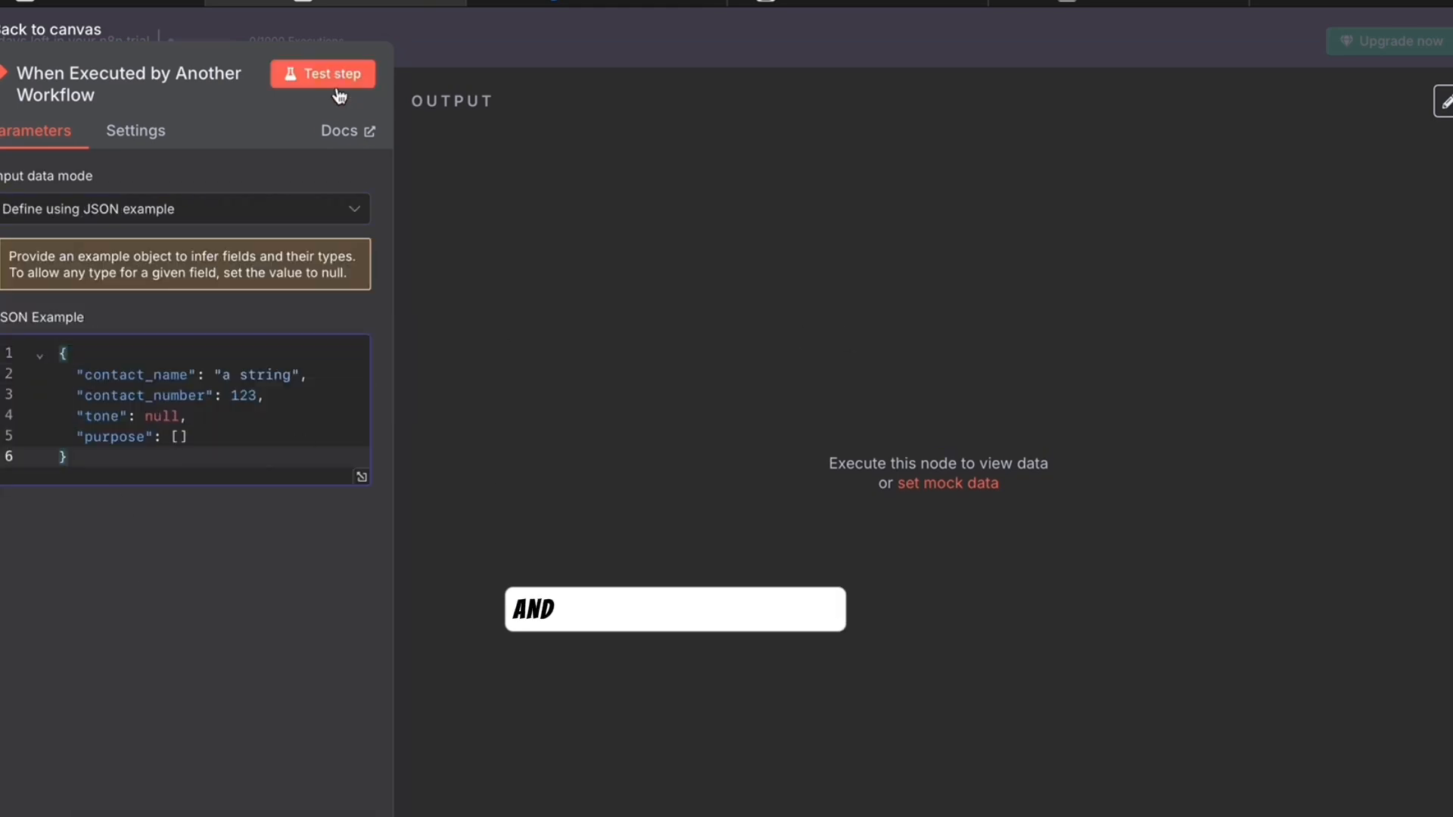
{"action": "left_click", "coordinate": [331, 81]}
{"action": "left_click", "coordinate": [50, 30]}
{"action": "left_click_drag", "start_coordinate": [855, 511], "coordinate": [464, 492]}
{"action": "scroll", "coordinate": [484, 496], "scroll_direction": "down", "scroll_amount": 3}
{"action": "left_click_drag", "start_coordinate": [555, 523], "coordinate": [525, 523]}
- Add an HTTP Request node after the trigger
{"action": "left_click", "coordinate": [631, 493]}
{"action": "type", "text": "htt"}
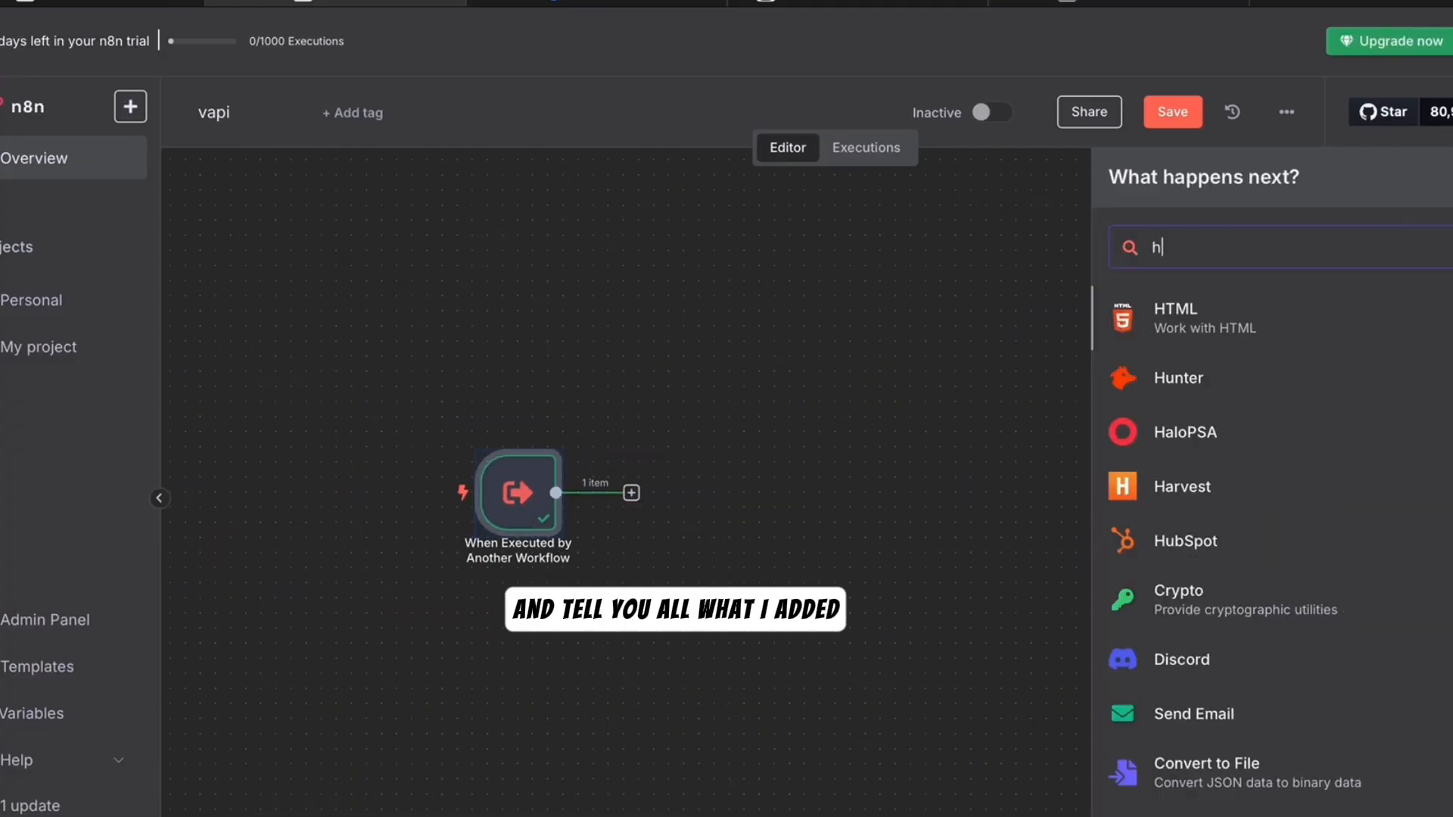
{"action": "key", "text": "Return"}
{"action": "left_click", "coordinate": [1206, 239]}
{"action": "type", "text": "htt"}
{"action": "left_click", "coordinate": [1122, 177]}
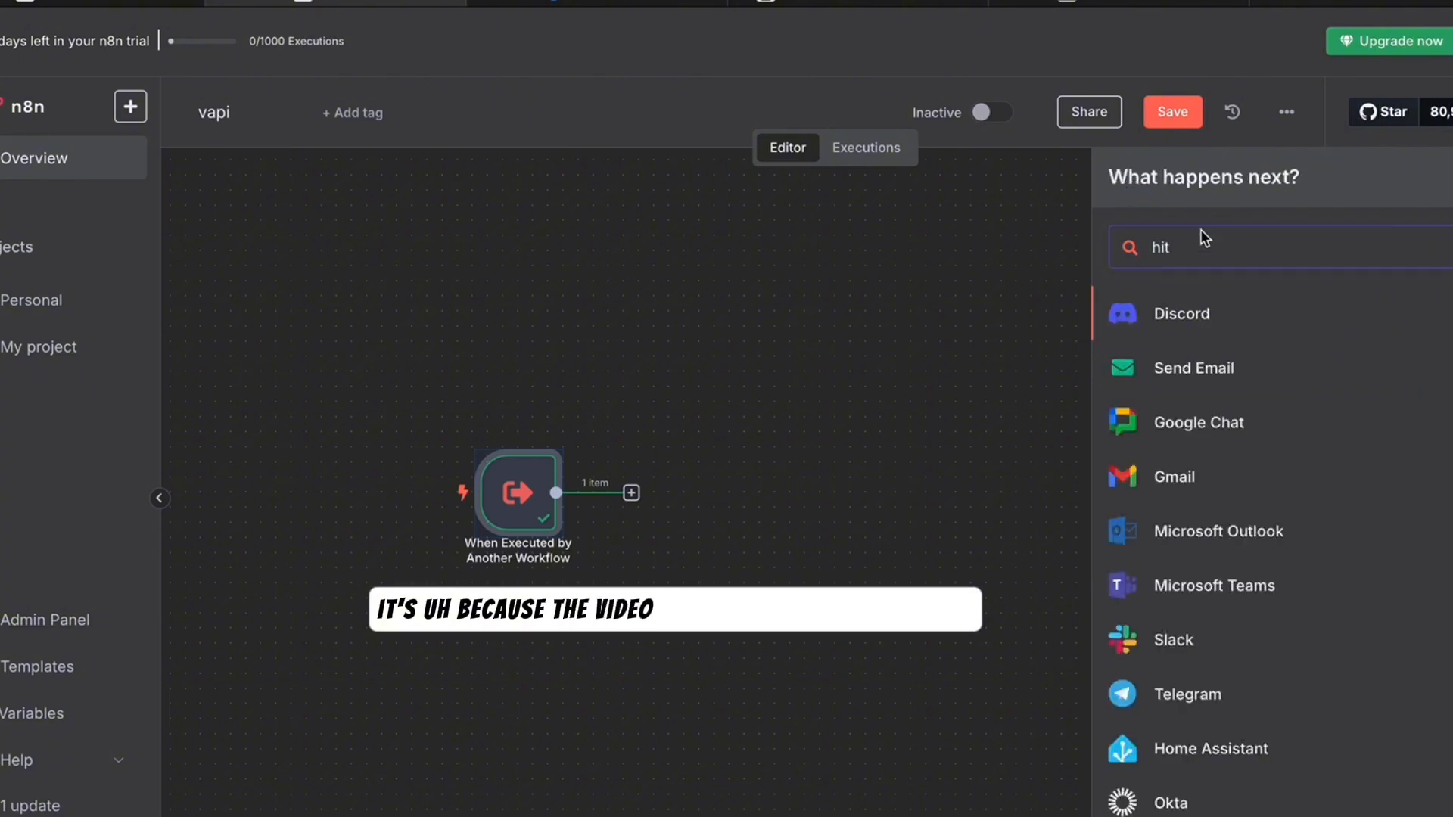
{"action": "left_click", "coordinate": [1185, 247]}
{"action": "key", "text": "BackSpace"}
{"action": "key", "text": "BackSpace"}
{"action": "type", "text": "tt"}
{"action": "left_click", "coordinate": [1172, 334]}
{"action": "left_click", "coordinate": [1120, 177]}
{"action": "key", "text": "BackSpace"}
{"action": "key", "text": "BackSpace"}
{"action": "type", "text": "tt"}
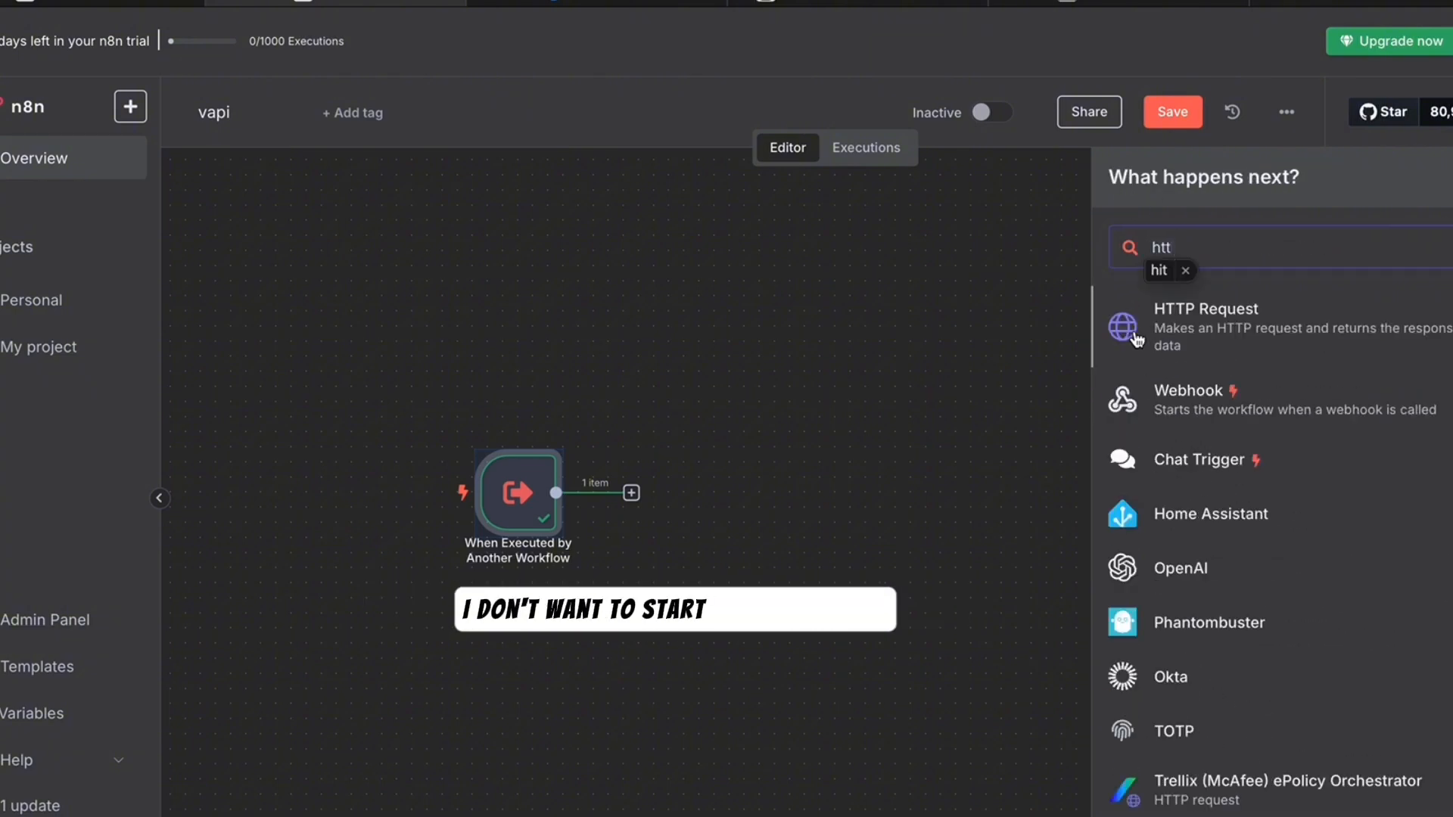
{"action": "left_click", "coordinate": [1135, 337]}
{"action": "left_click", "coordinate": [1121, 177]}
{"action": "left_click", "coordinate": [1168, 243]}
{"action": "key", "text": "BackSpace"}
{"action": "key", "text": "BackSpace"}
{"action": "type", "text": "ttp"}
{"action": "left_click", "coordinate": [1143, 330]}
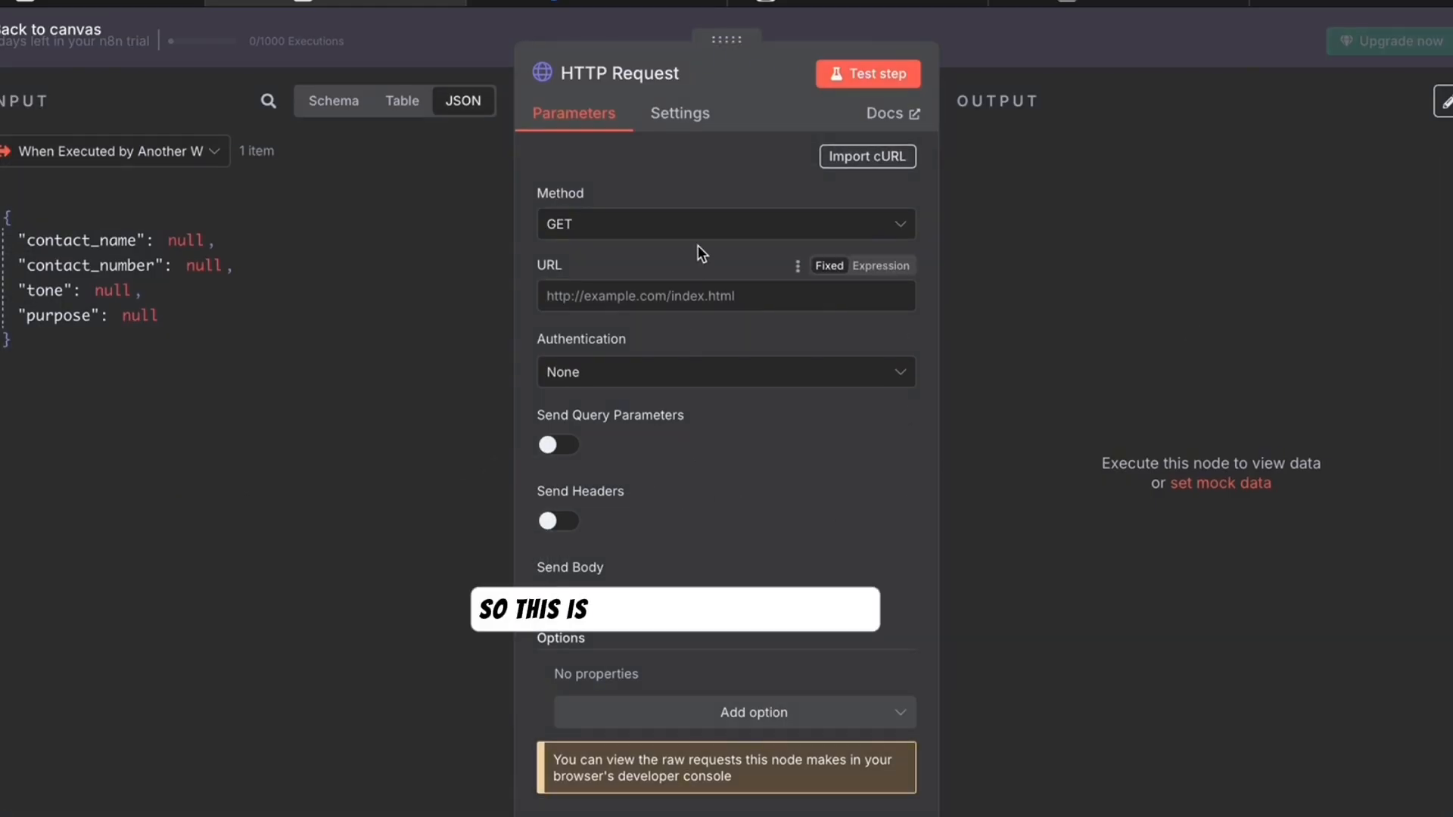
- Set the HTTP Request method to POST and turn on sending query parameters
{"action": "left_click", "coordinate": [698, 224]}
{"action": "left_click", "coordinate": [560, 412]}
{"action": "left_click", "coordinate": [553, 445]}
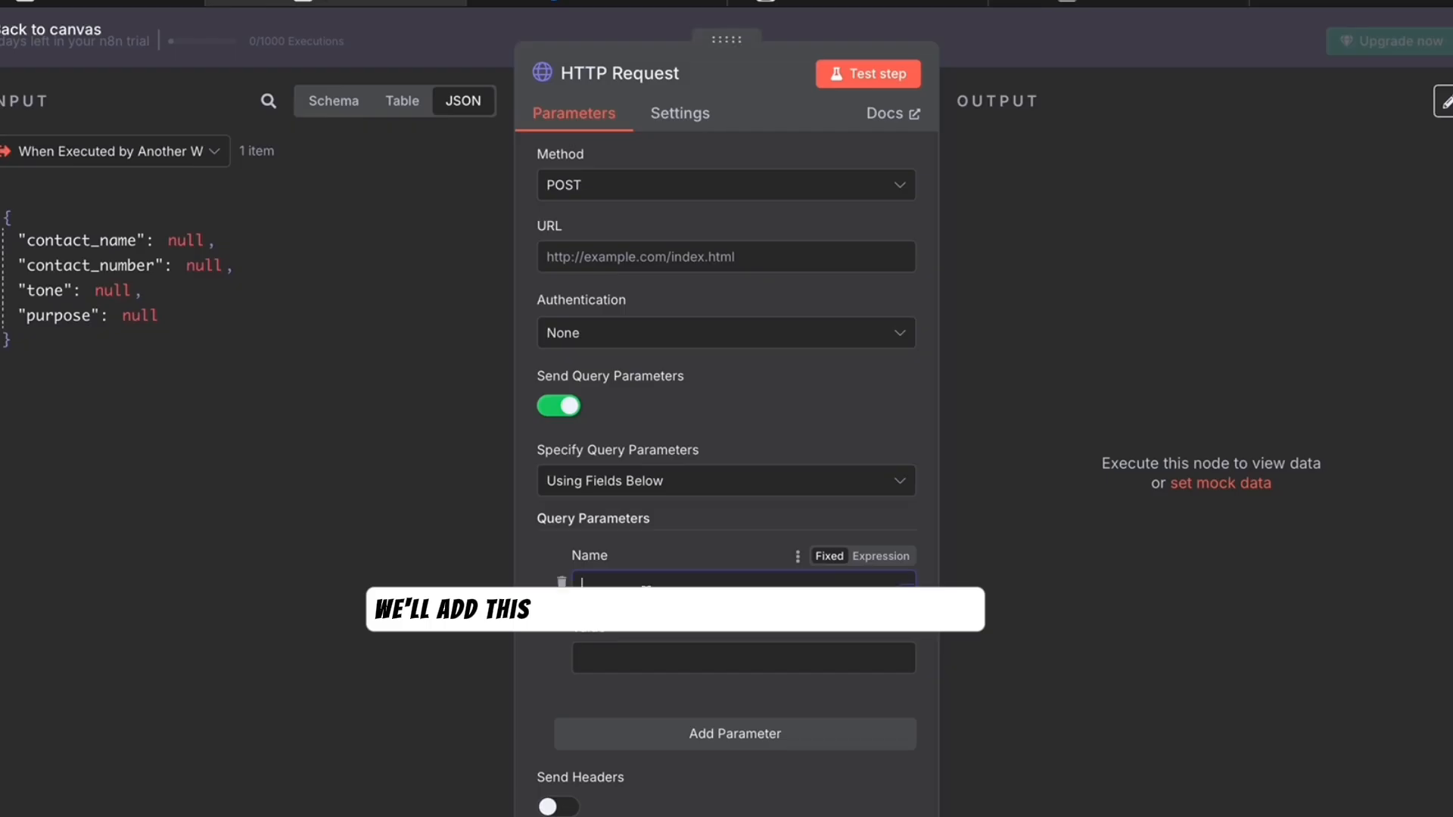
{"action": "type", "text": "b"}
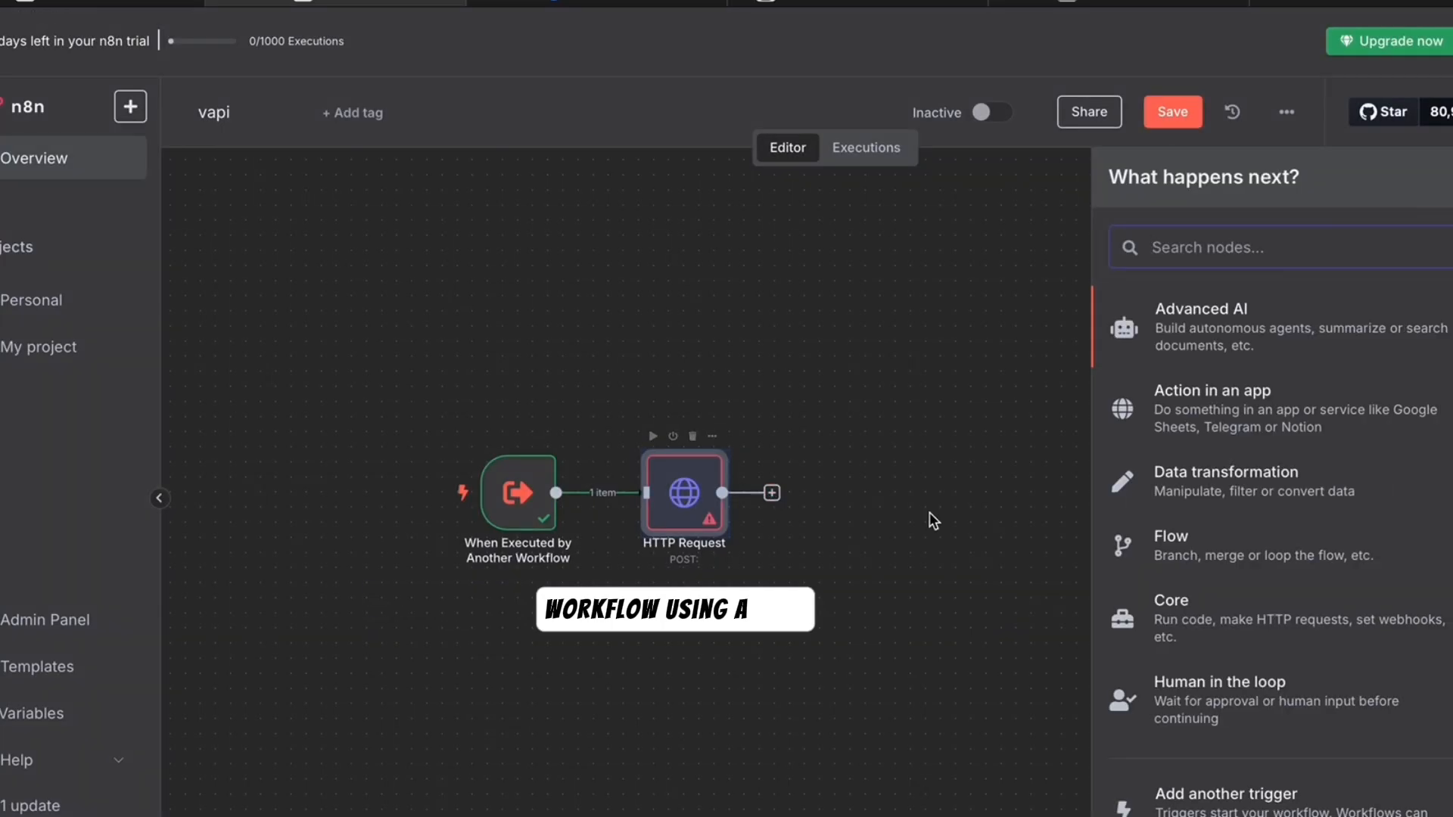
{"action": "left_click", "coordinate": [772, 493]}
- Chain a second HTTP Request, a Wait and an If node
{"action": "type", "text": "http"}
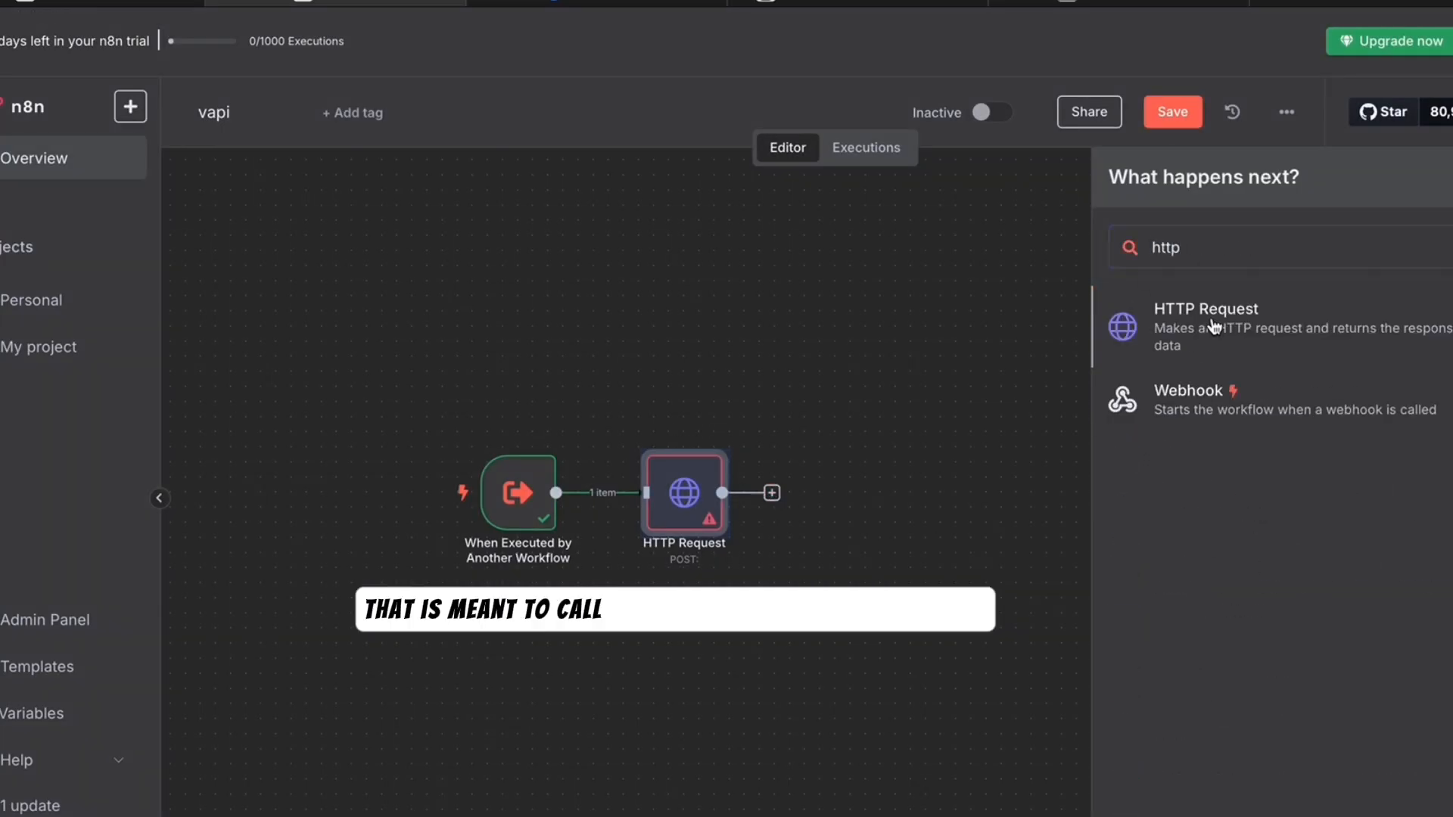
{"action": "left_click", "coordinate": [1216, 321]}
{"action": "left_click", "coordinate": [63, 33]}
{"action": "left_click", "coordinate": [937, 493]}
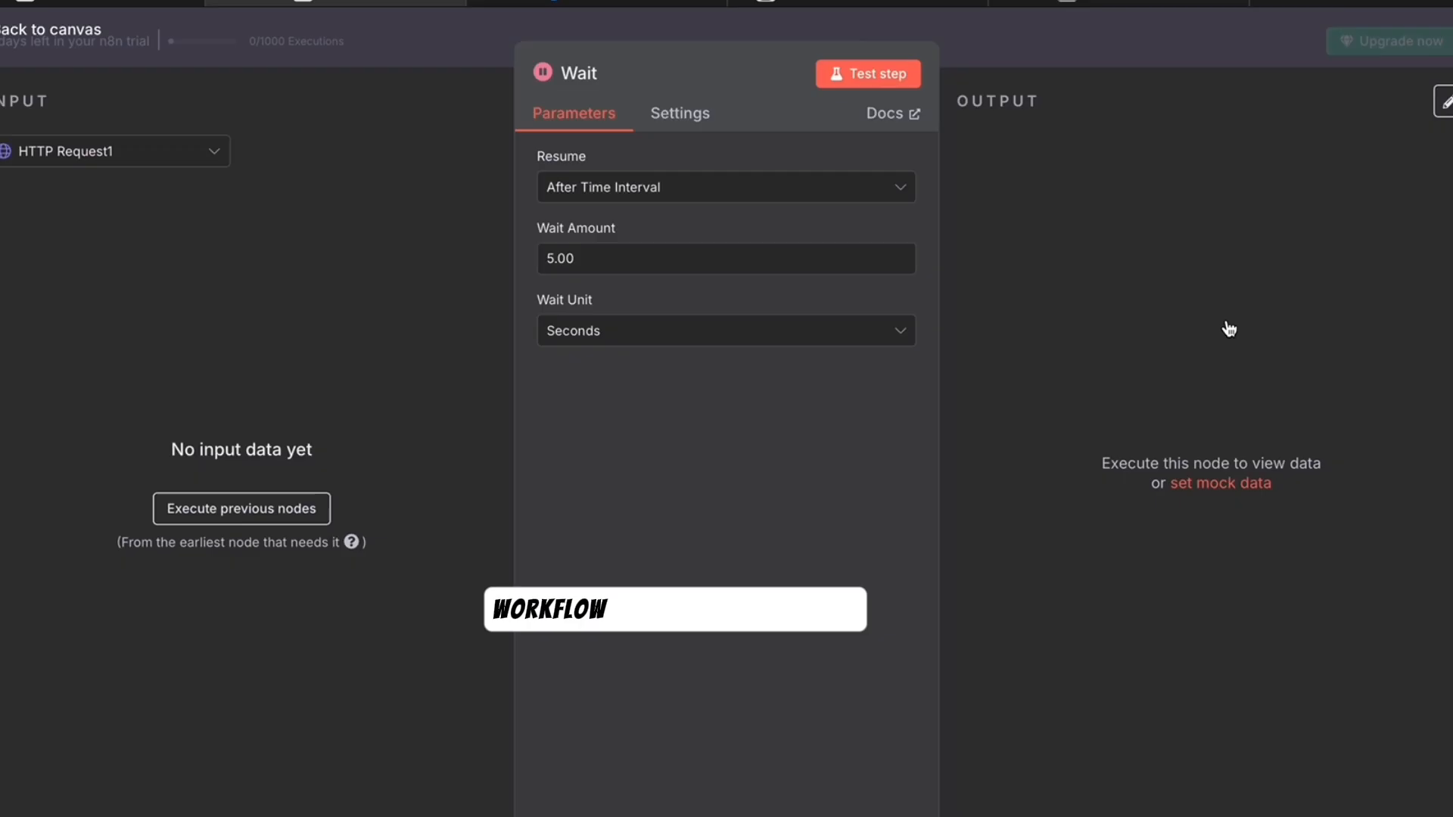
{"action": "key", "text": "Escape"}
{"action": "left_click", "coordinate": [1103, 493]}
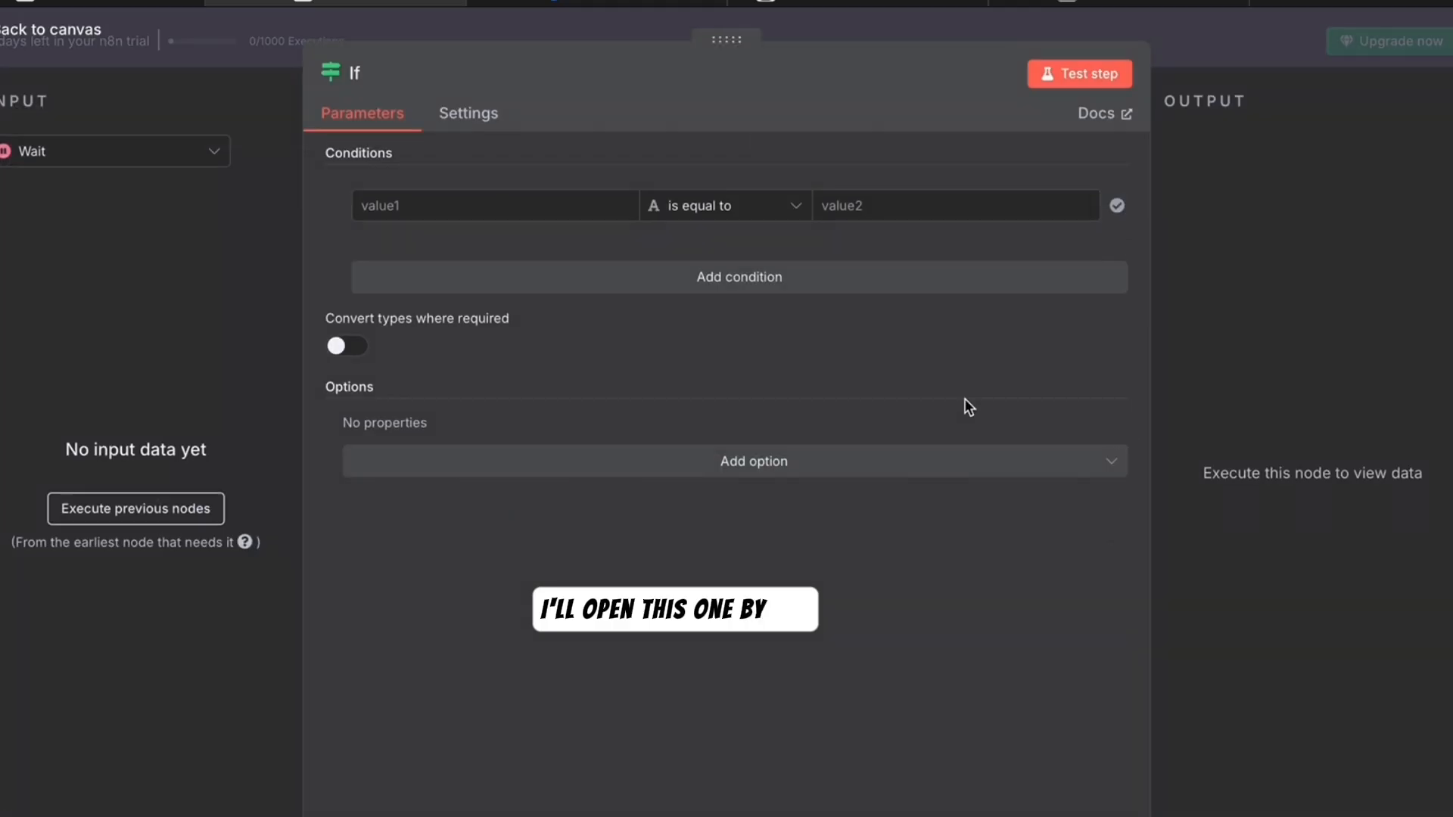
{"action": "key", "text": "Escape"}
- Add Edit Fields on the If's true branch and loop its false output back
{"action": "left_click", "coordinate": [1285, 480]}
{"action": "type", "text": "edi"}
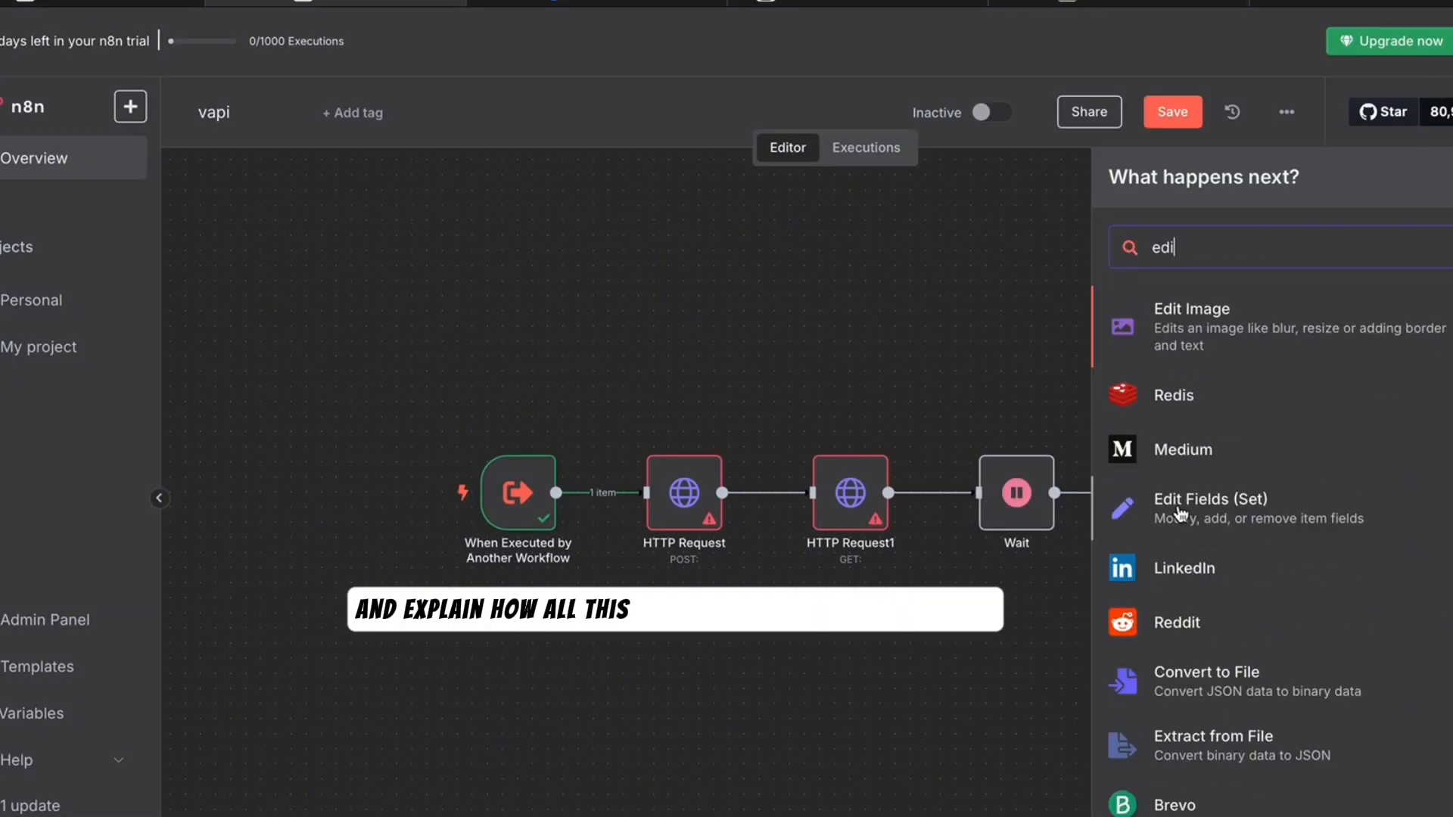
{"action": "left_click", "coordinate": [1226, 505]}
{"action": "left_click", "coordinate": [47, 38]}
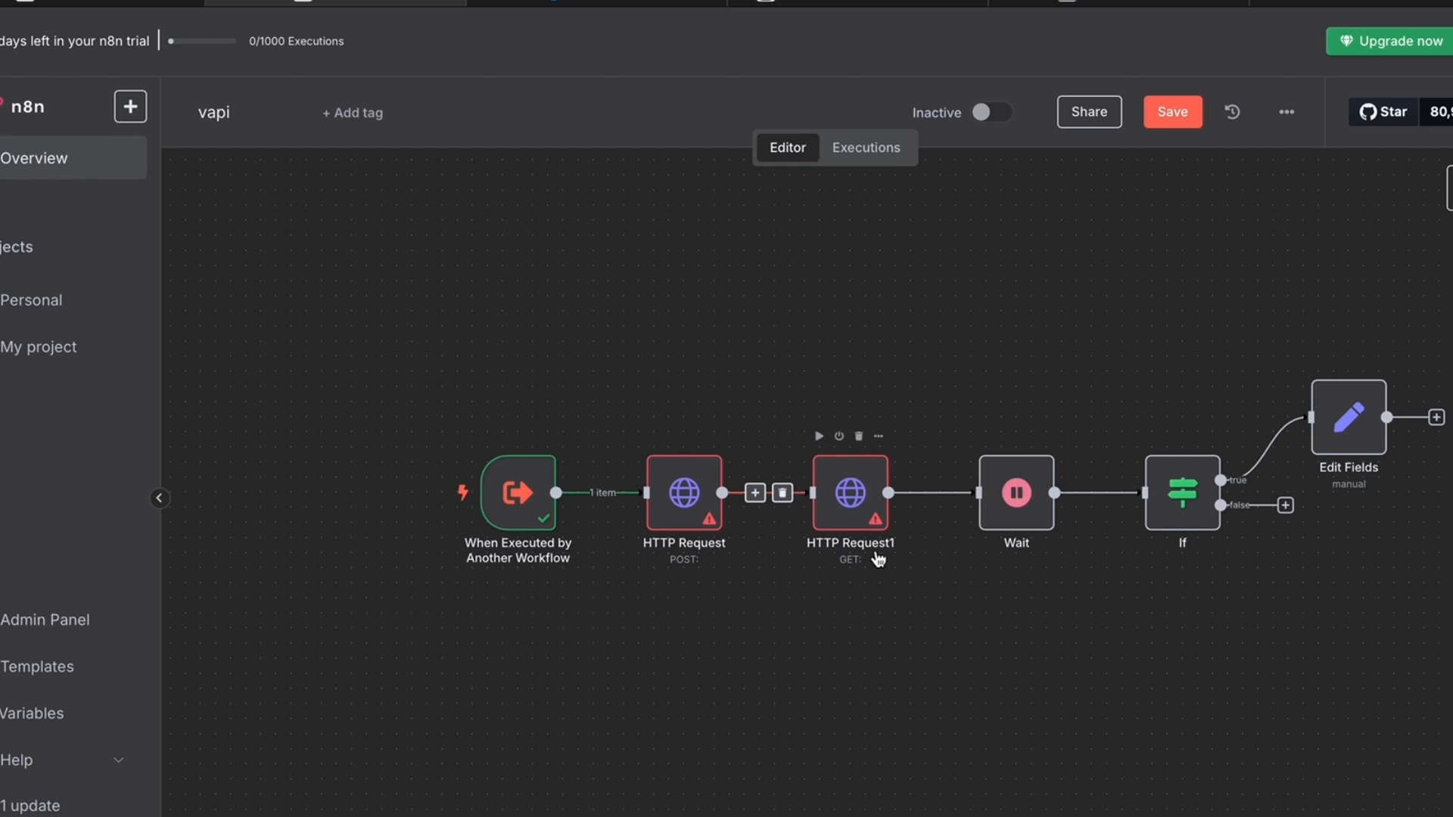
{"action": "left_click_drag", "start_coordinate": [1221, 505], "coordinate": [625, 515]}
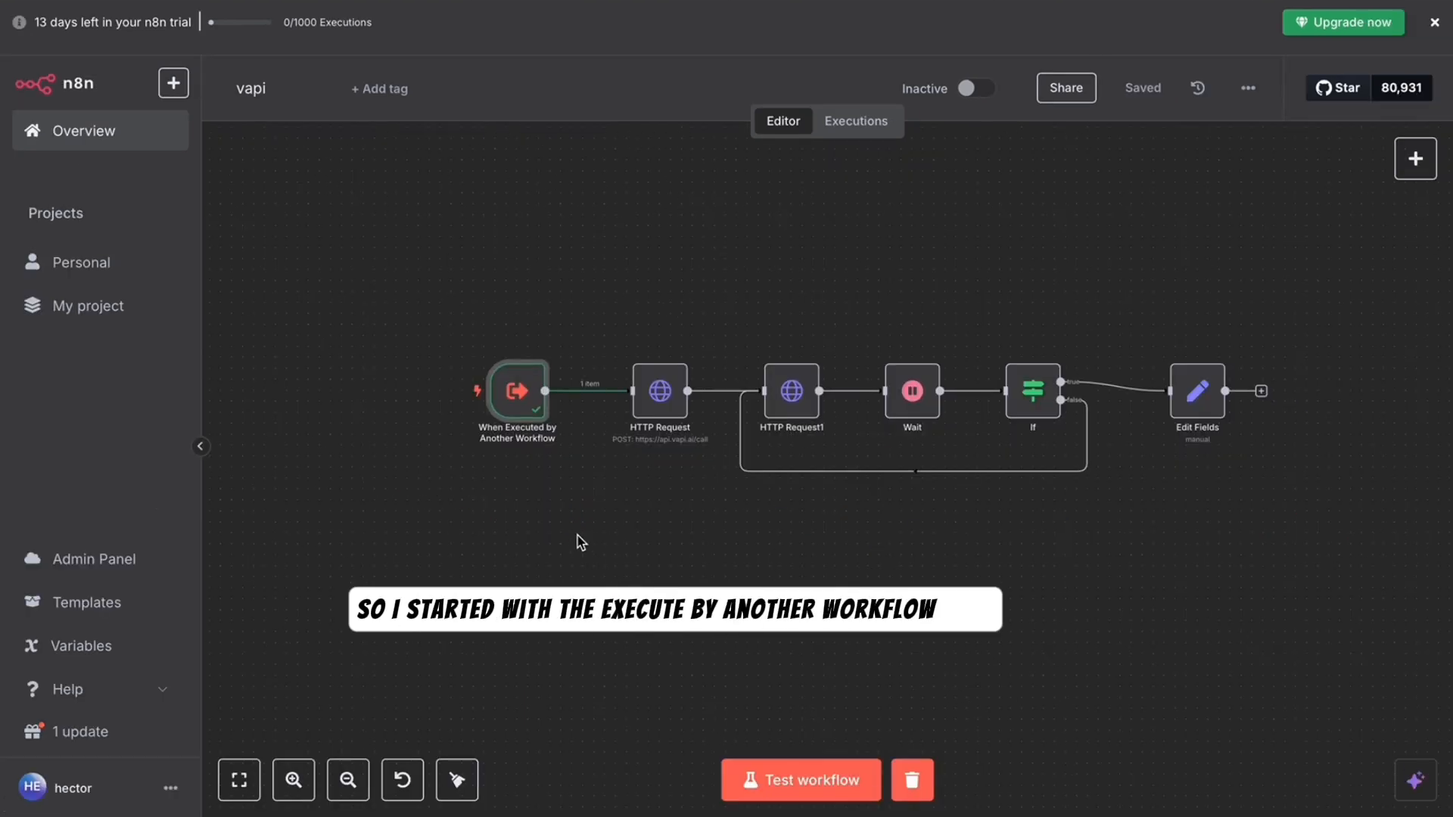
- Open the vapi workflow's sub-workflow trigger node to review its settings
{"action": "mouse_move", "coordinate": [522, 416]}
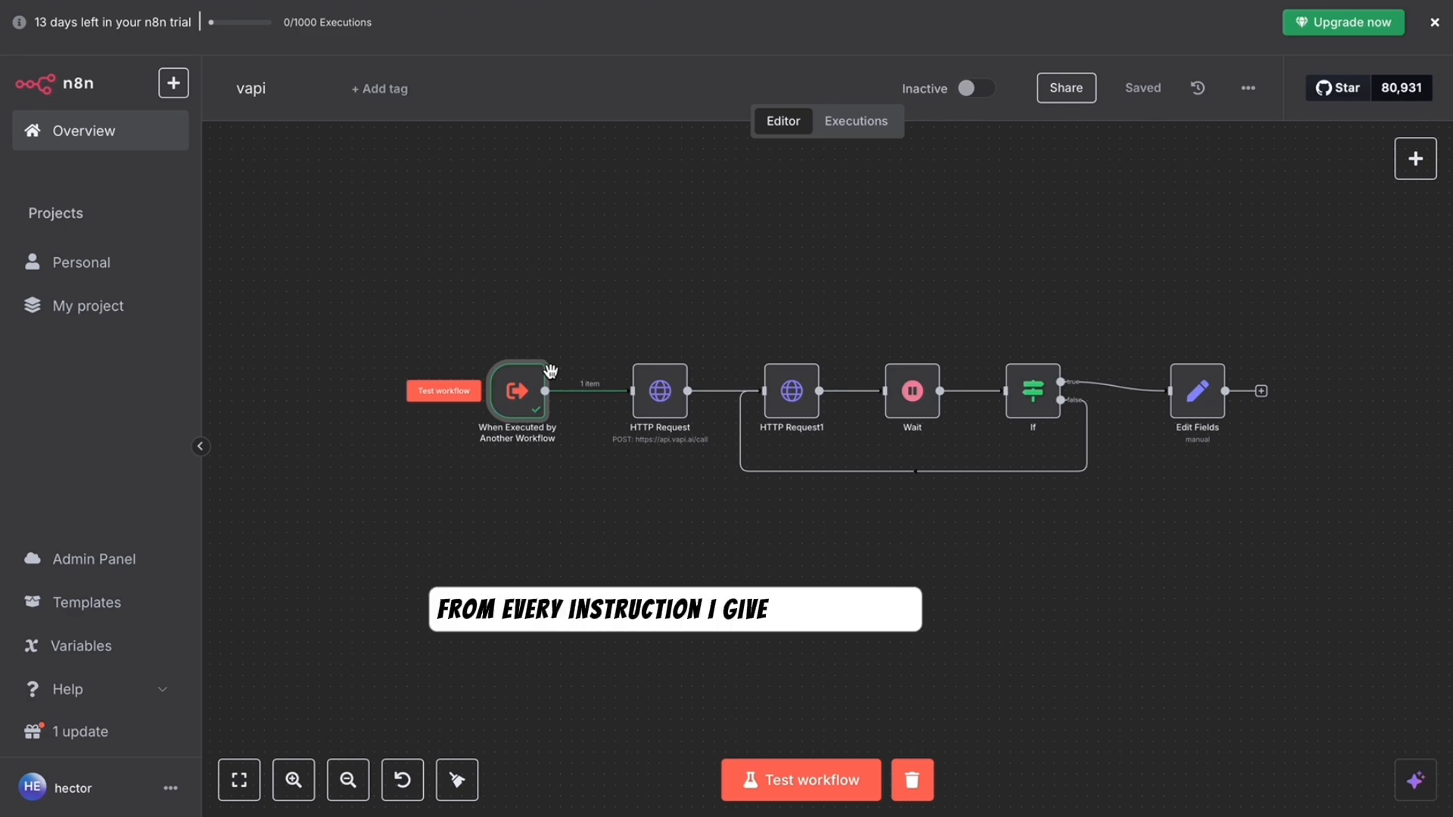
{"action": "double_click", "coordinate": [509, 391]}
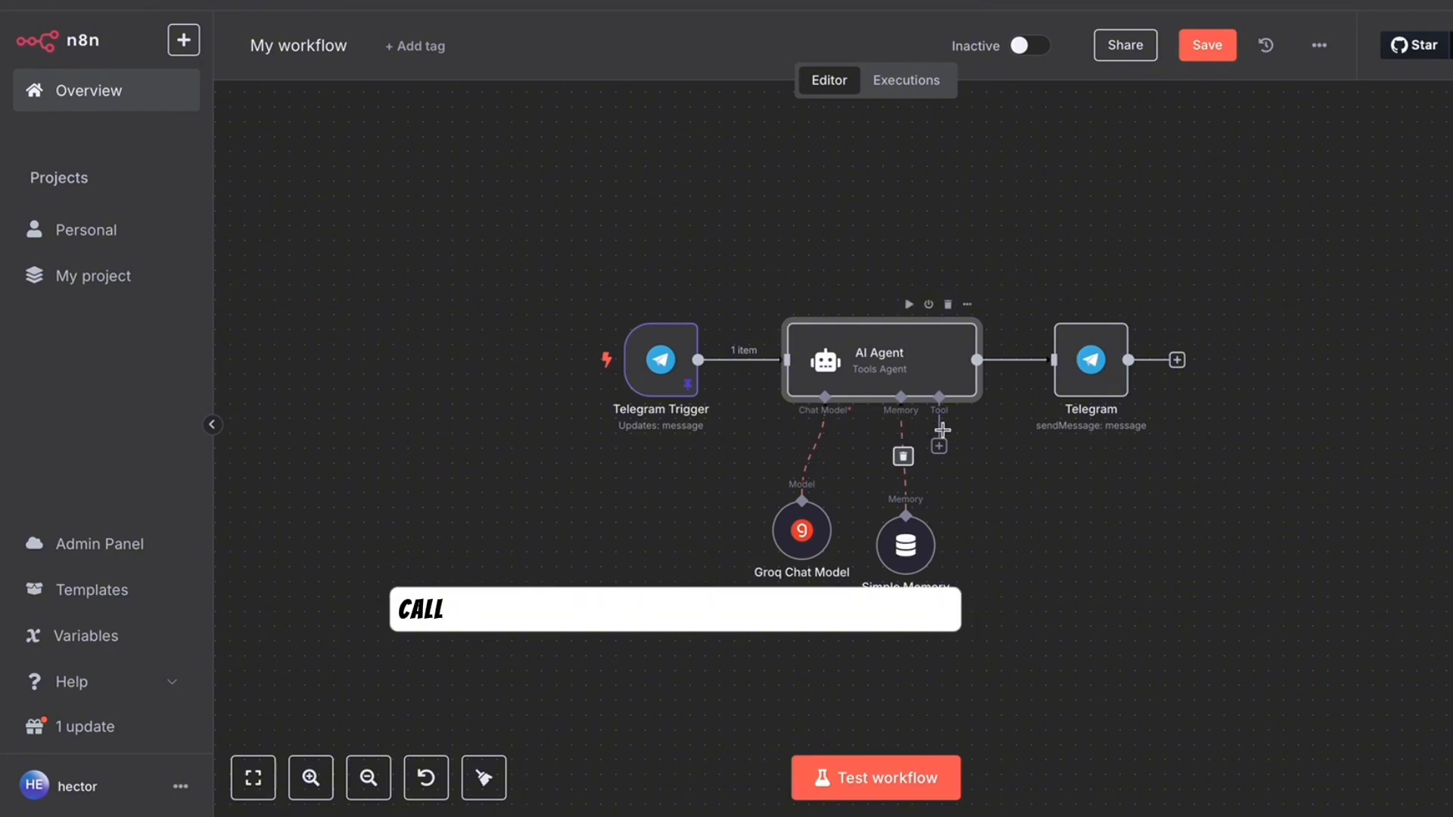
- Attach a Call n8n Workflow Tool named voice_call to the AI Agent and position it
{"action": "left_click", "coordinate": [940, 447]}
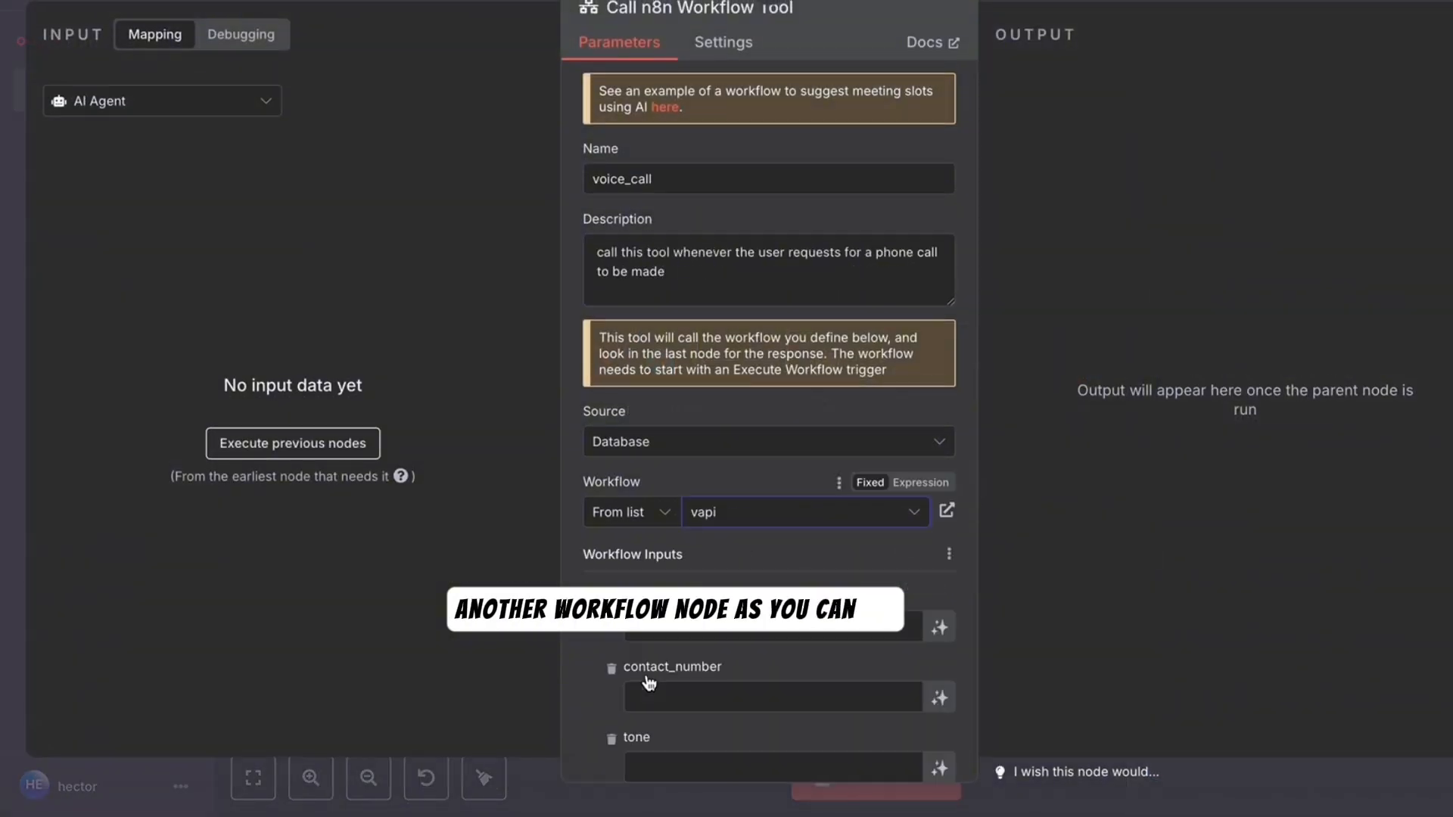
{"action": "scroll", "coordinate": [695, 639], "scroll_direction": "down", "scroll_amount": 3}
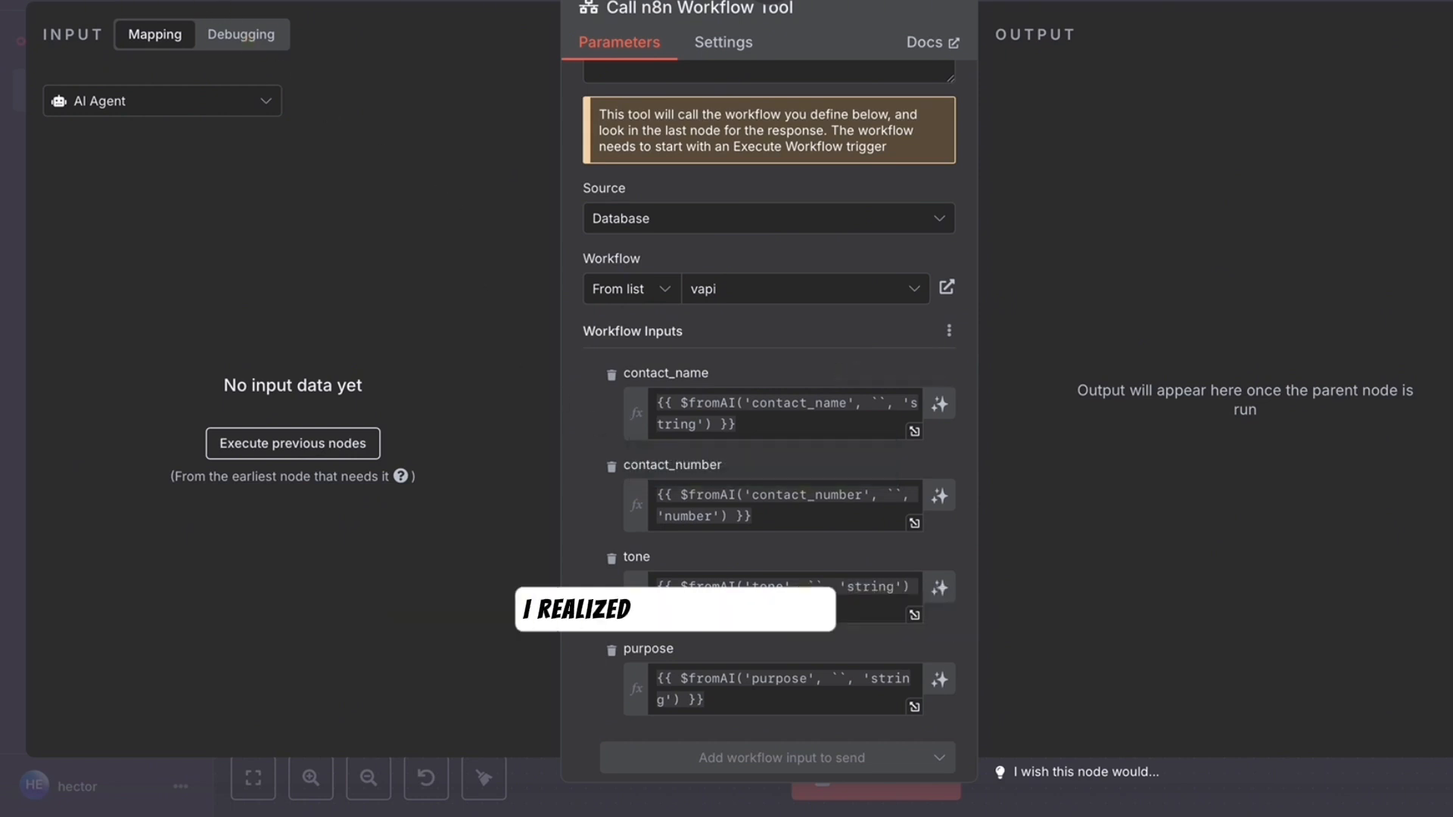
{"action": "left_click", "coordinate": [218, 7]}
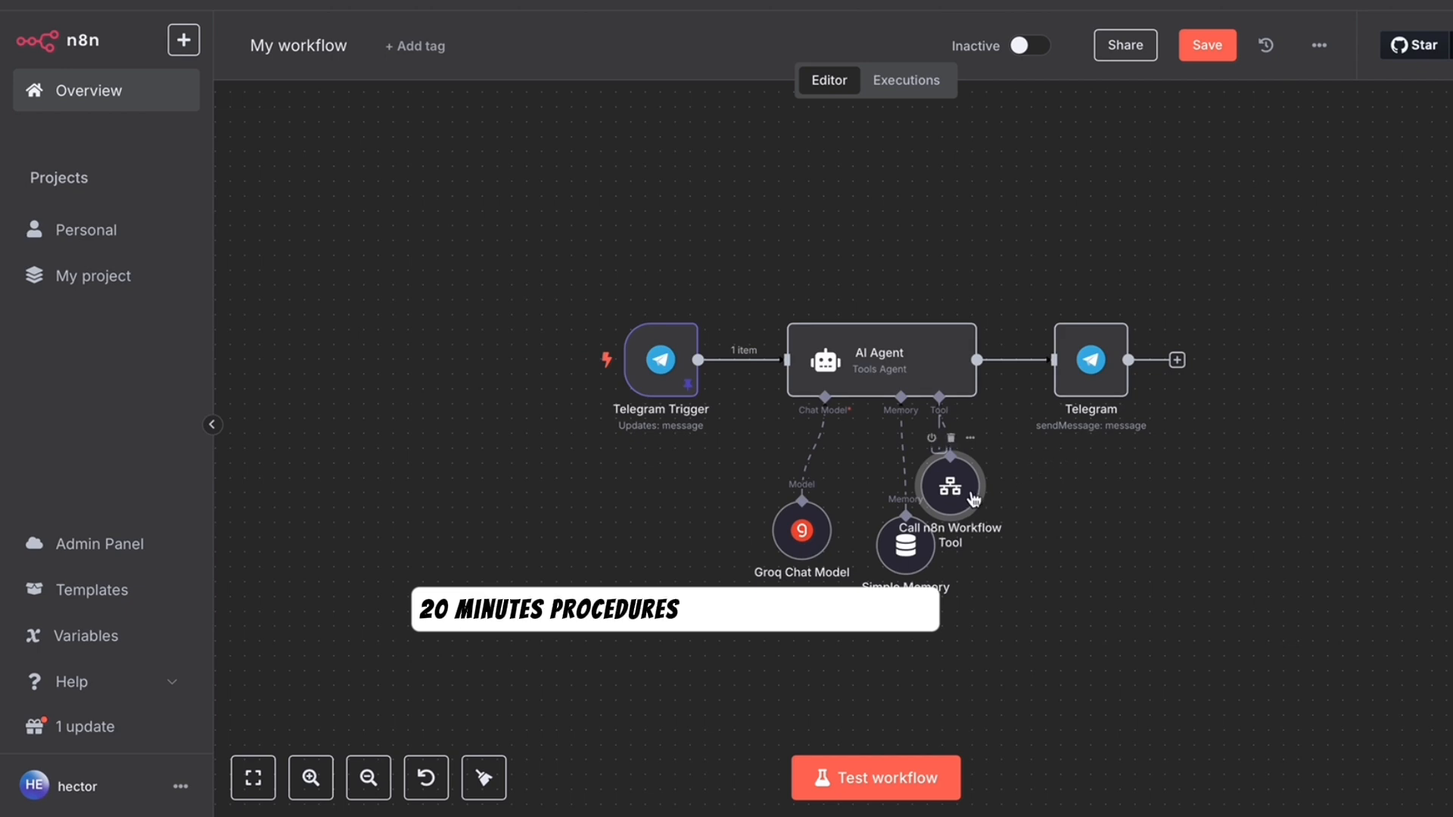
{"action": "mouse_move", "coordinate": [963, 490]}
{"action": "left_mouse_down"}
{"action": "mouse_move", "coordinate": [1093, 529]}
{"action": "mouse_move", "coordinate": [1083, 564]}
{"action": "left_mouse_up"}
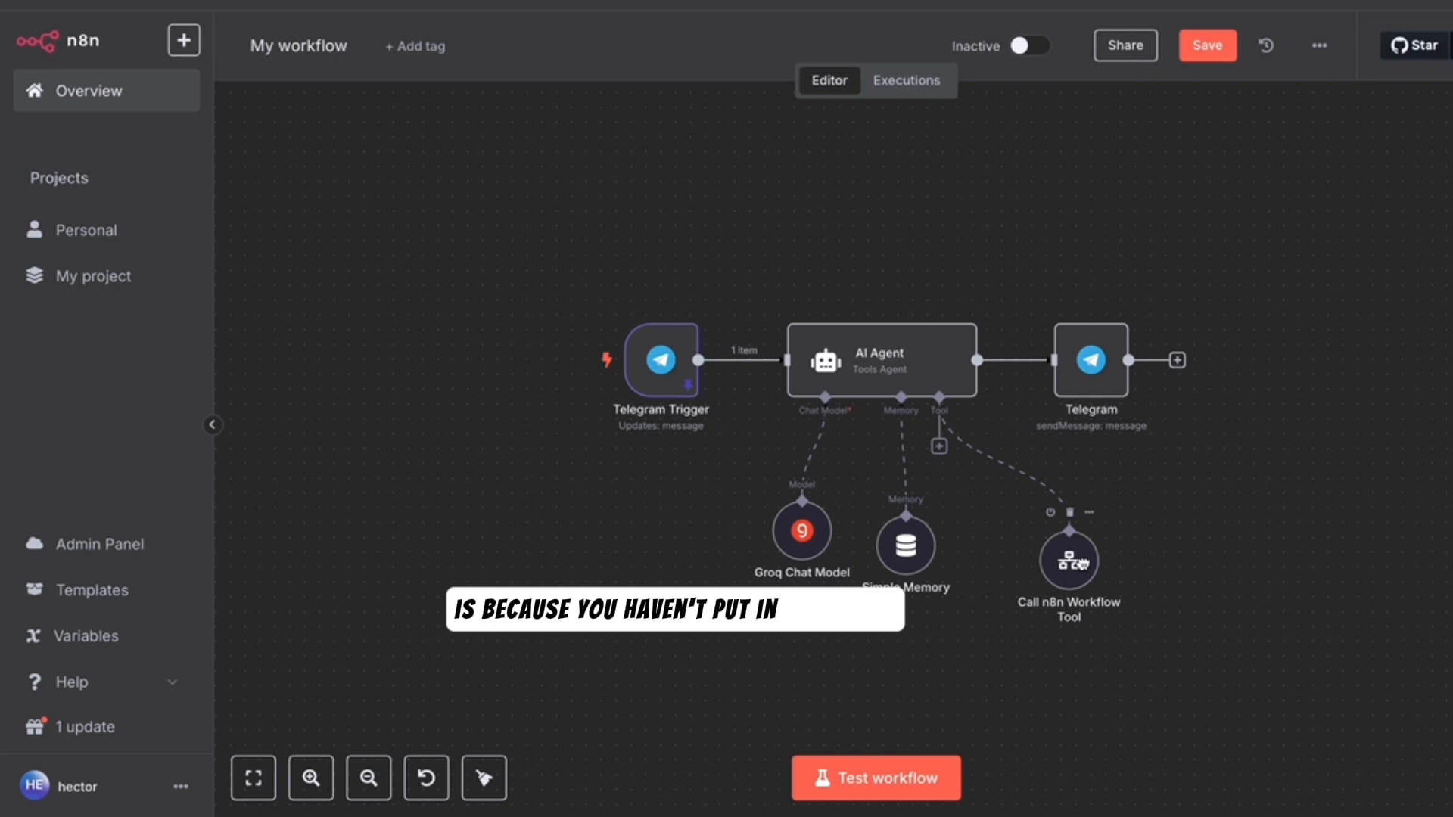
{"action": "left_click_drag", "start_coordinate": [1084, 564], "coordinate": [1038, 534]}
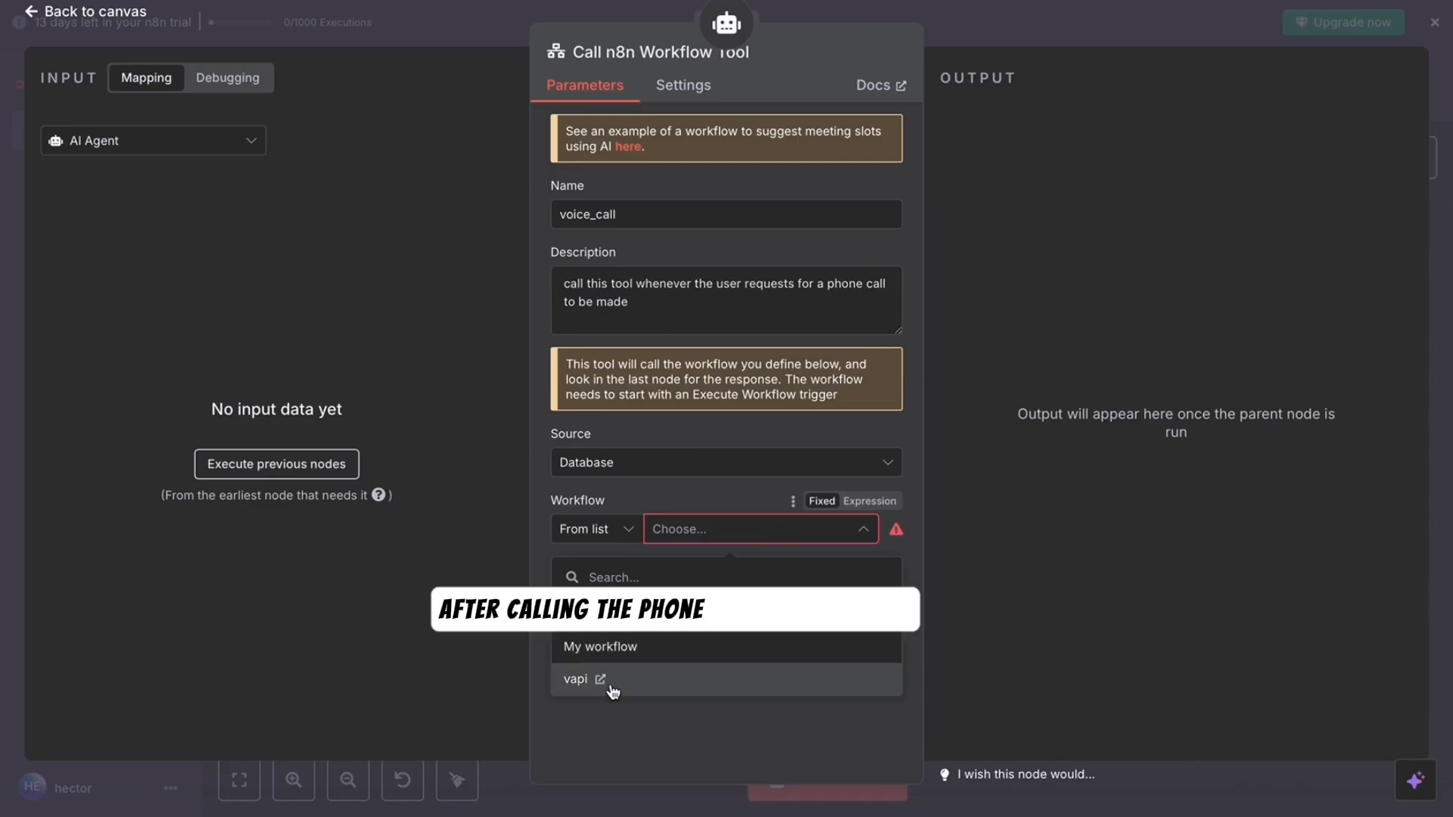
- Select the 'vapi' workflow and reveal its contact_name, contact_number, tone and purpose inputs
{"action": "left_click", "coordinate": [610, 681]}
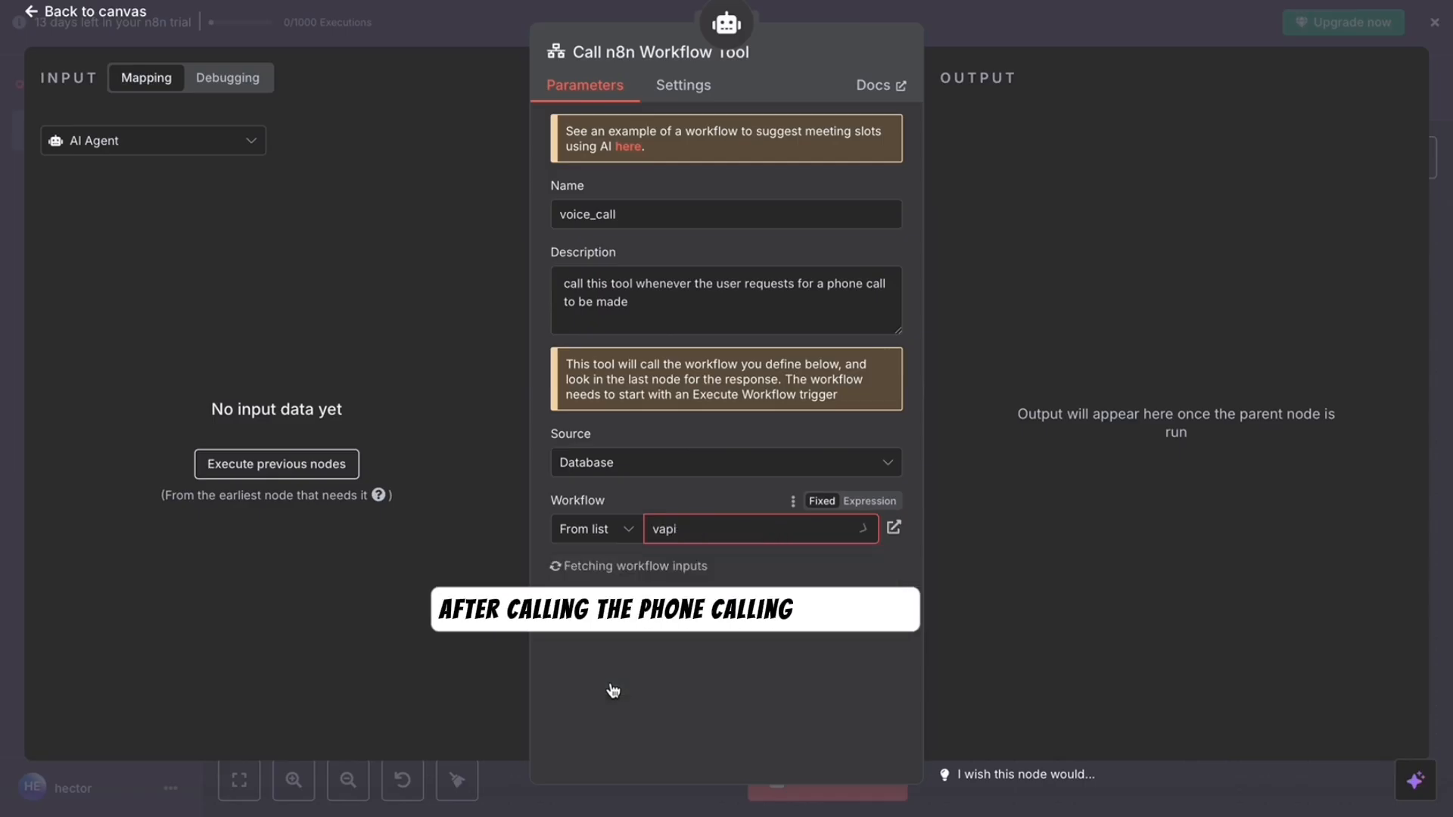
{"action": "scroll", "coordinate": [613, 688], "scroll_direction": "down", "scroll_amount": 1}
{"action": "scroll", "coordinate": [610, 605], "scroll_direction": "down", "scroll_amount": 2}
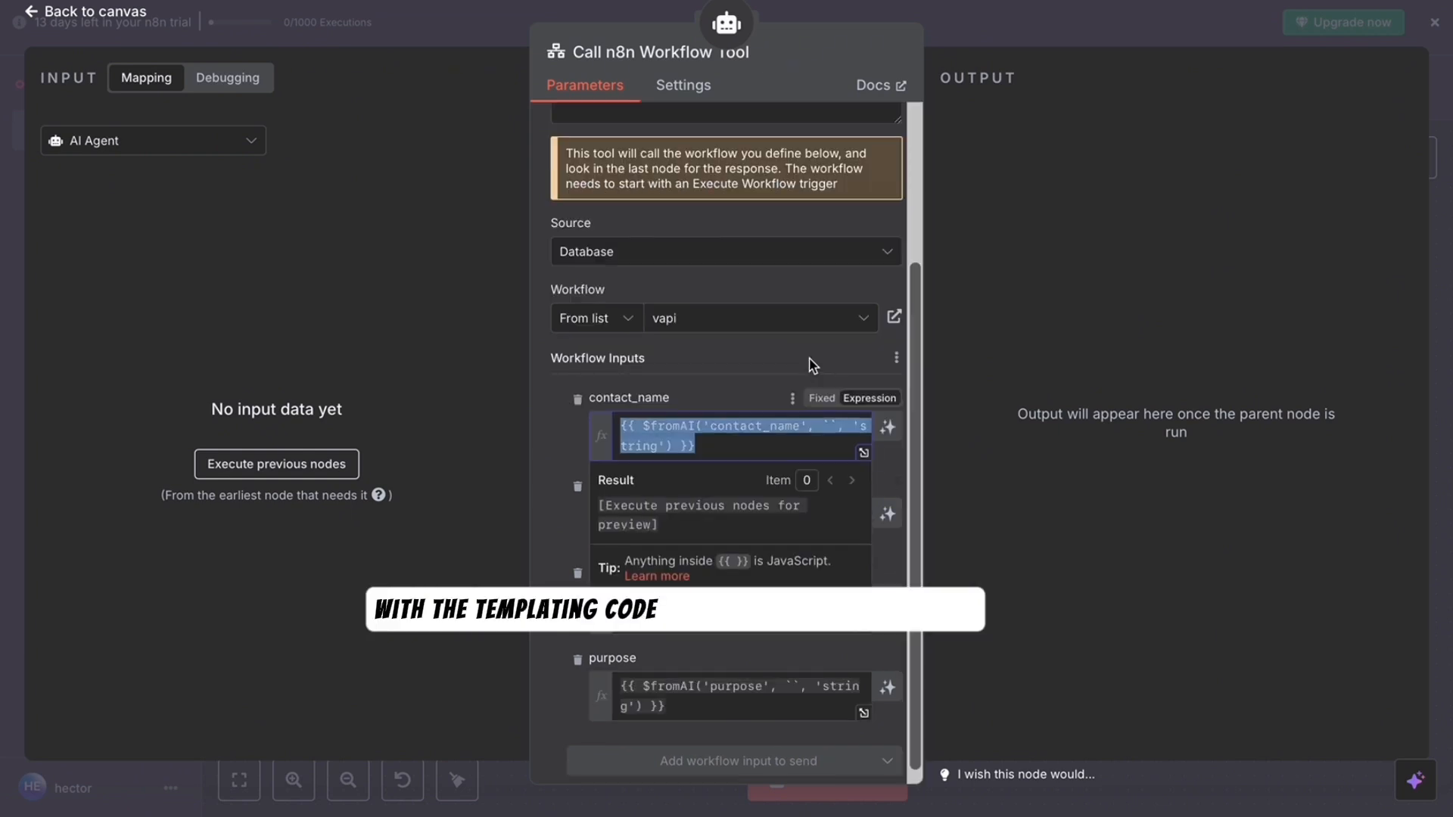
{"action": "left_click", "coordinate": [812, 366]}
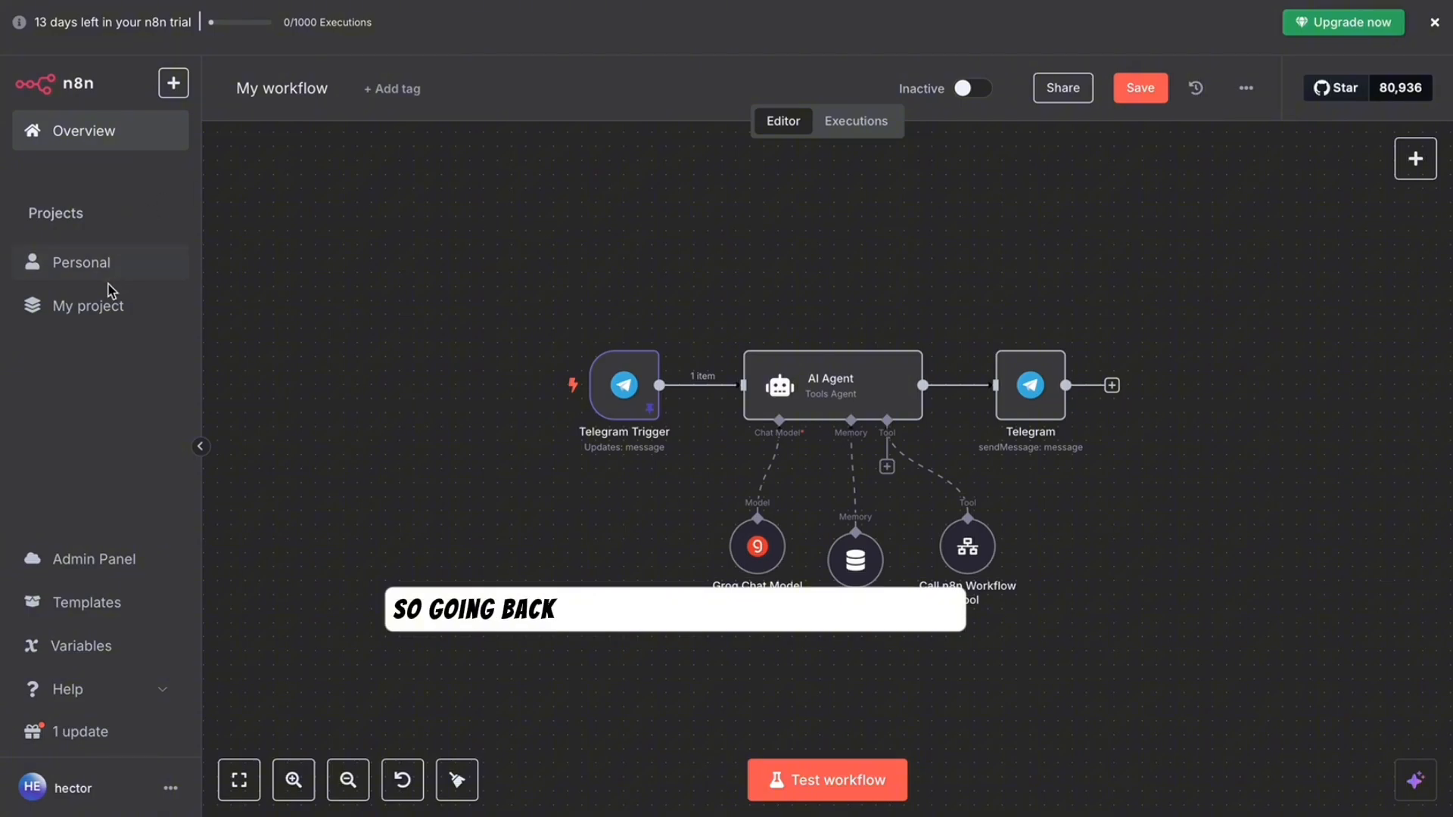
- Save My workflow, then open the vapi workflow and review its HTTP Request POST to Vapi's call endpoint
{"action": "left_click", "coordinate": [114, 140]}
{"action": "left_click", "coordinate": [895, 445]}
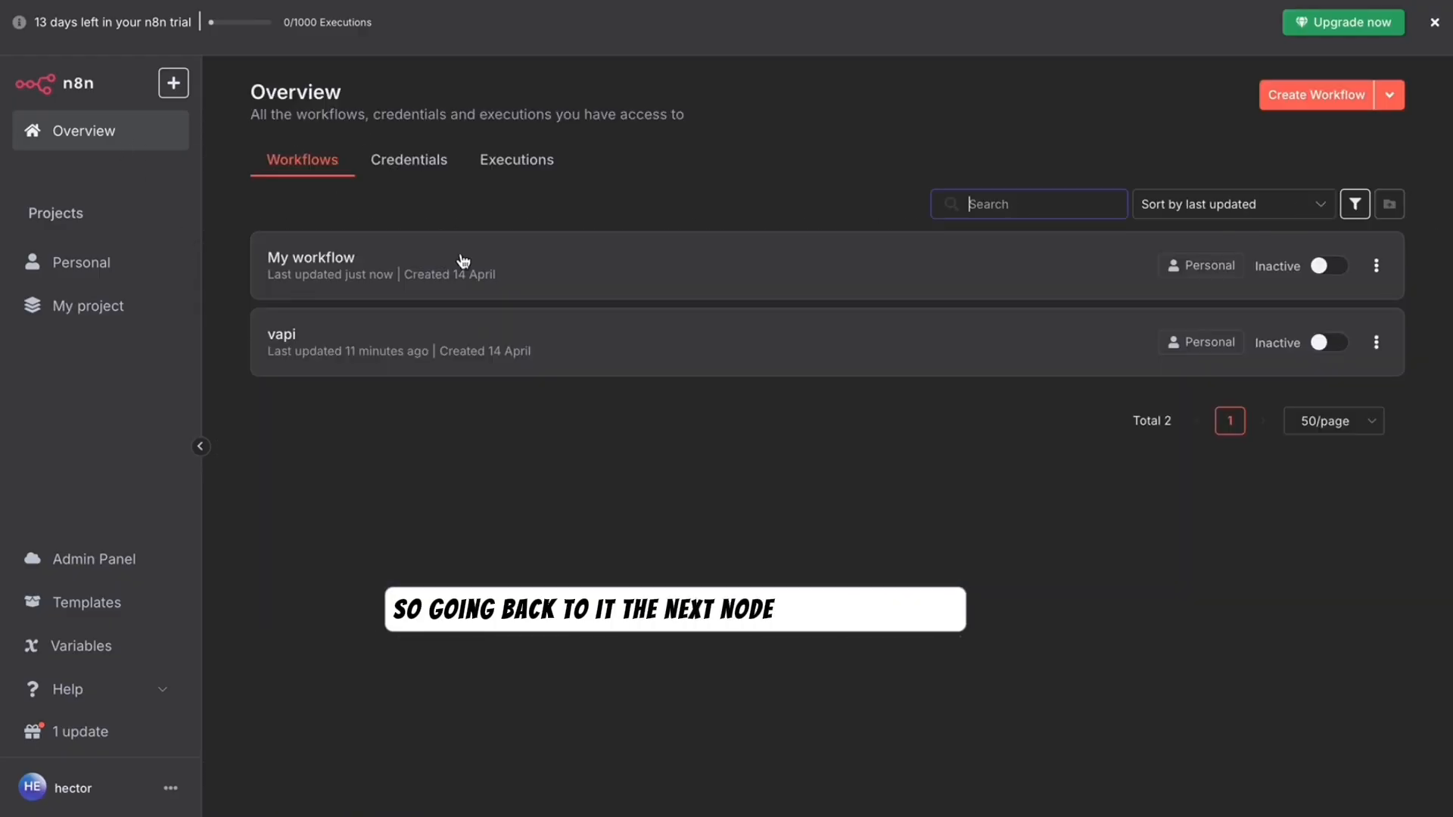
{"action": "left_click", "coordinate": [415, 338]}
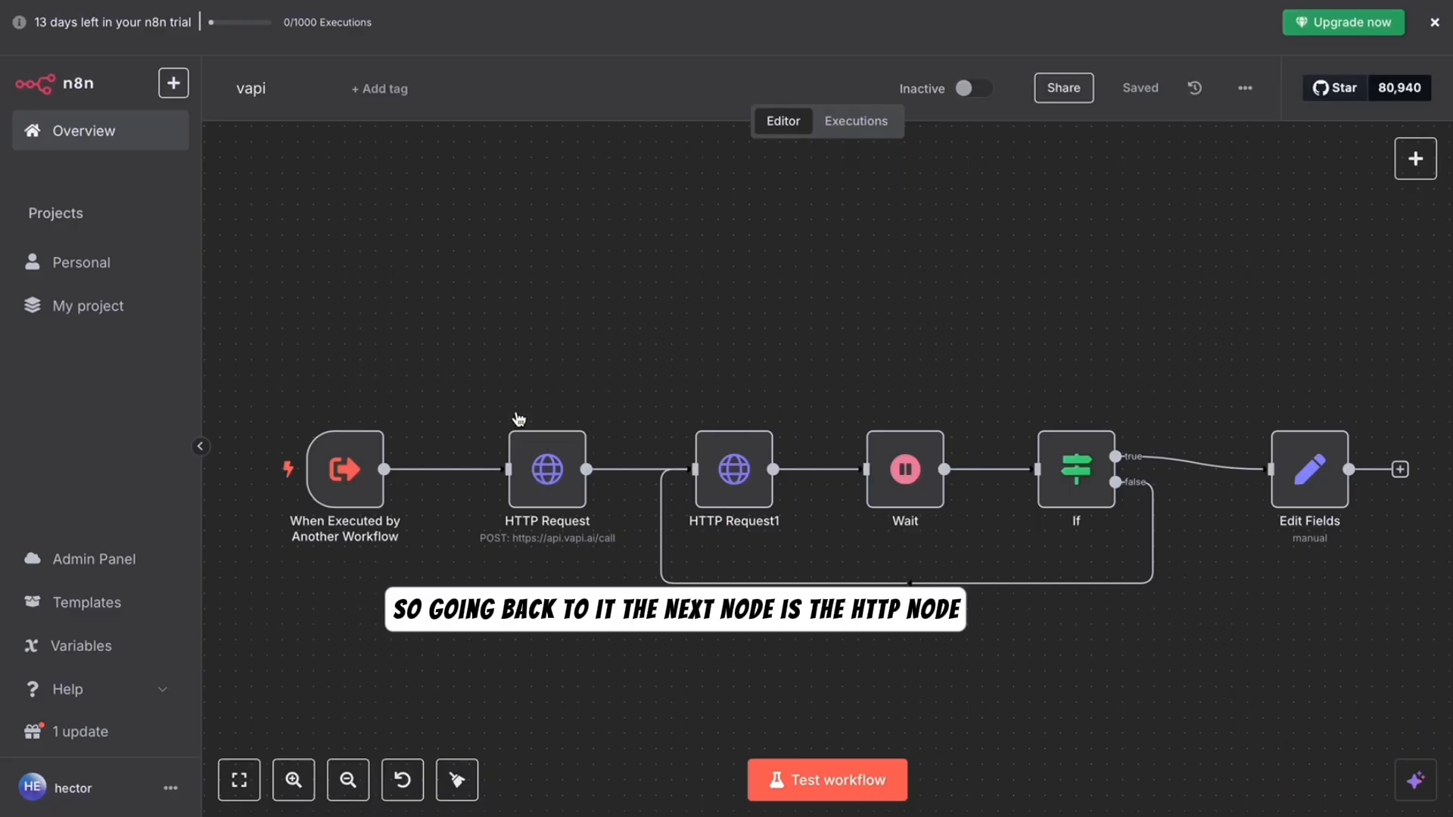
{"action": "double_click", "coordinate": [566, 462]}
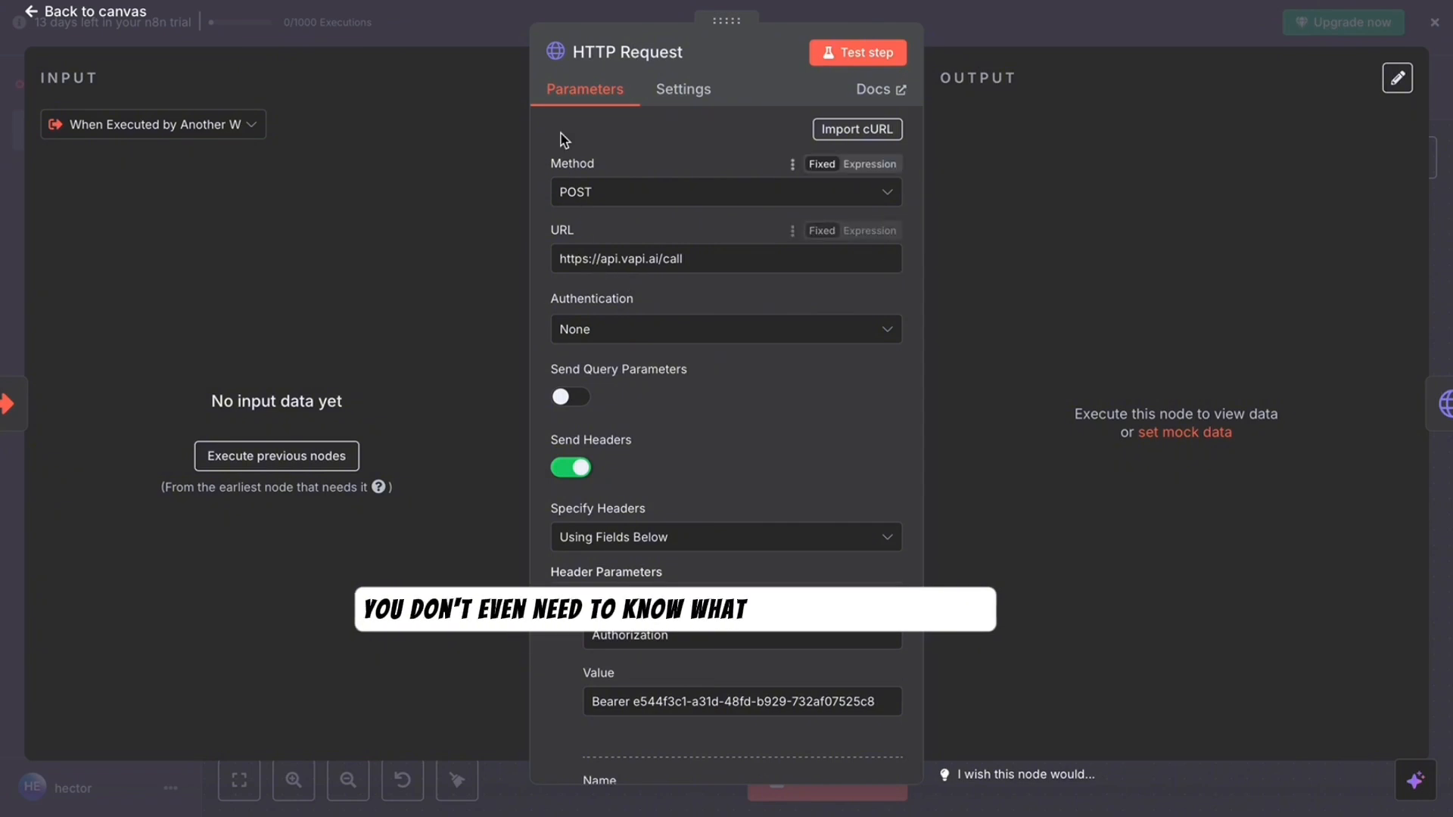
{"action": "left_click", "coordinate": [129, 17]}
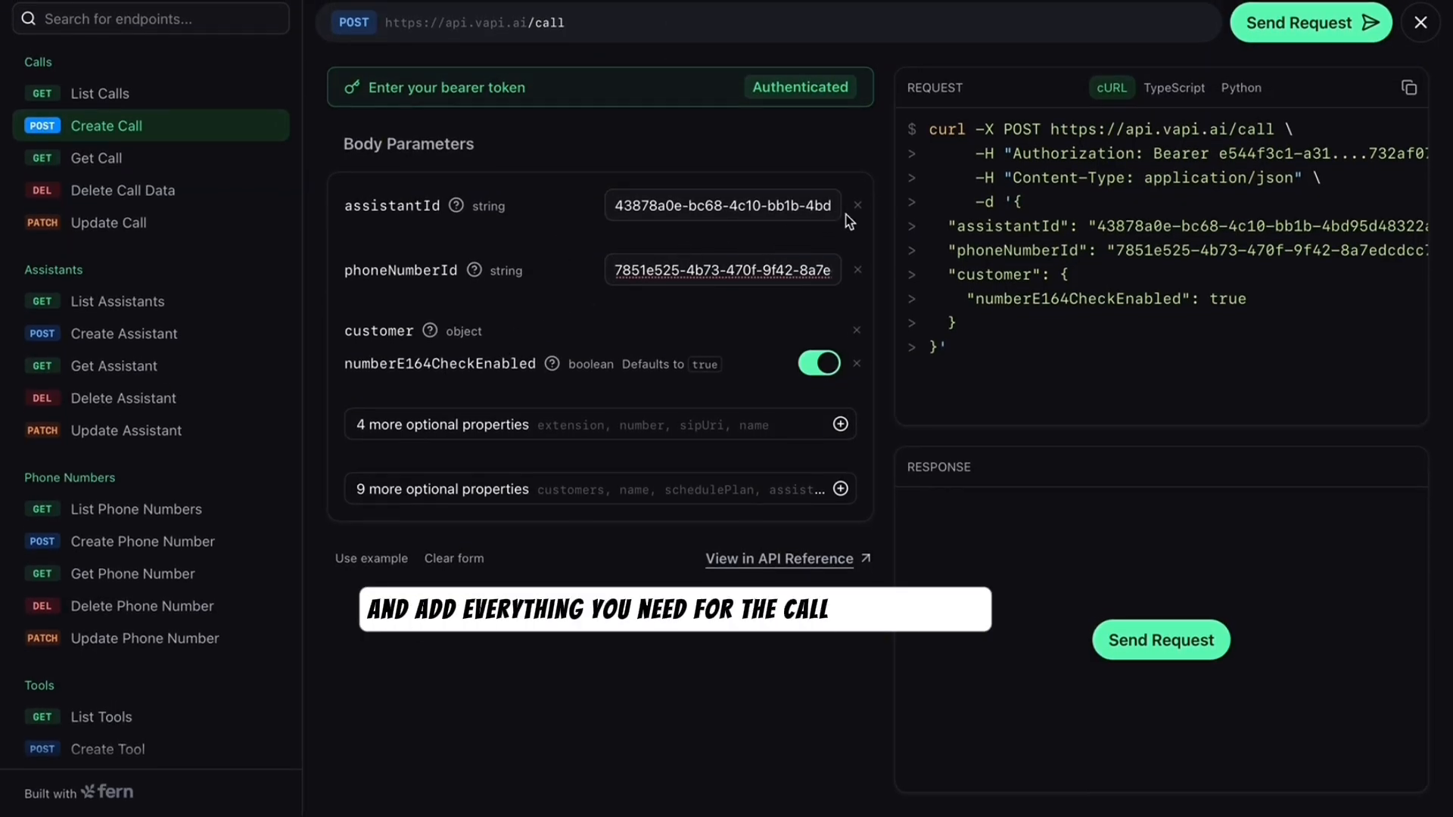
- Remove assistantId, phoneNumberId, numberE164CheckEnabled and customer from the Create Call body, leaving '{}'
{"action": "left_click", "coordinate": [857, 206]}
{"action": "left_click", "coordinate": [858, 205]}
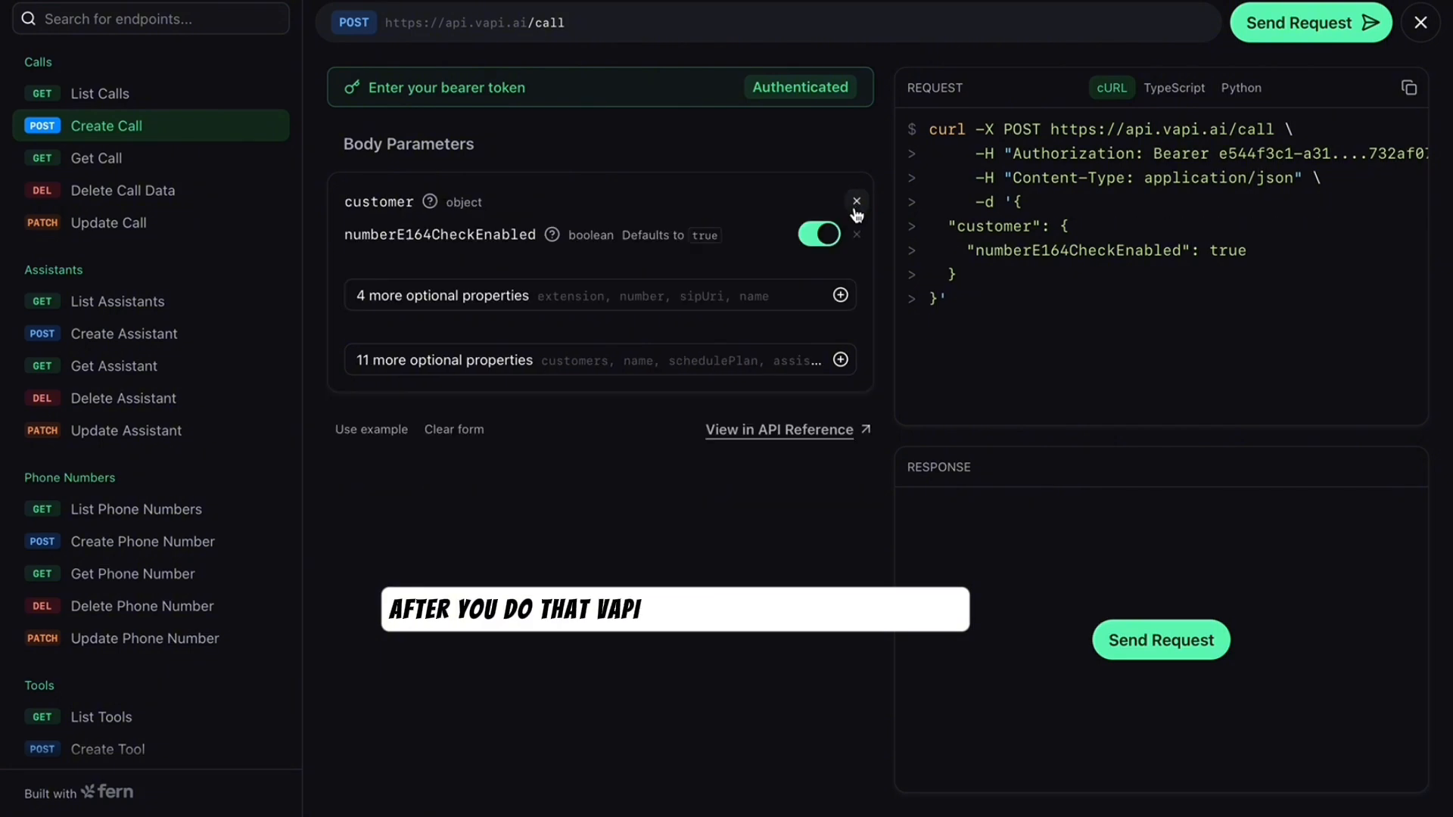
{"action": "left_click", "coordinate": [857, 235]}
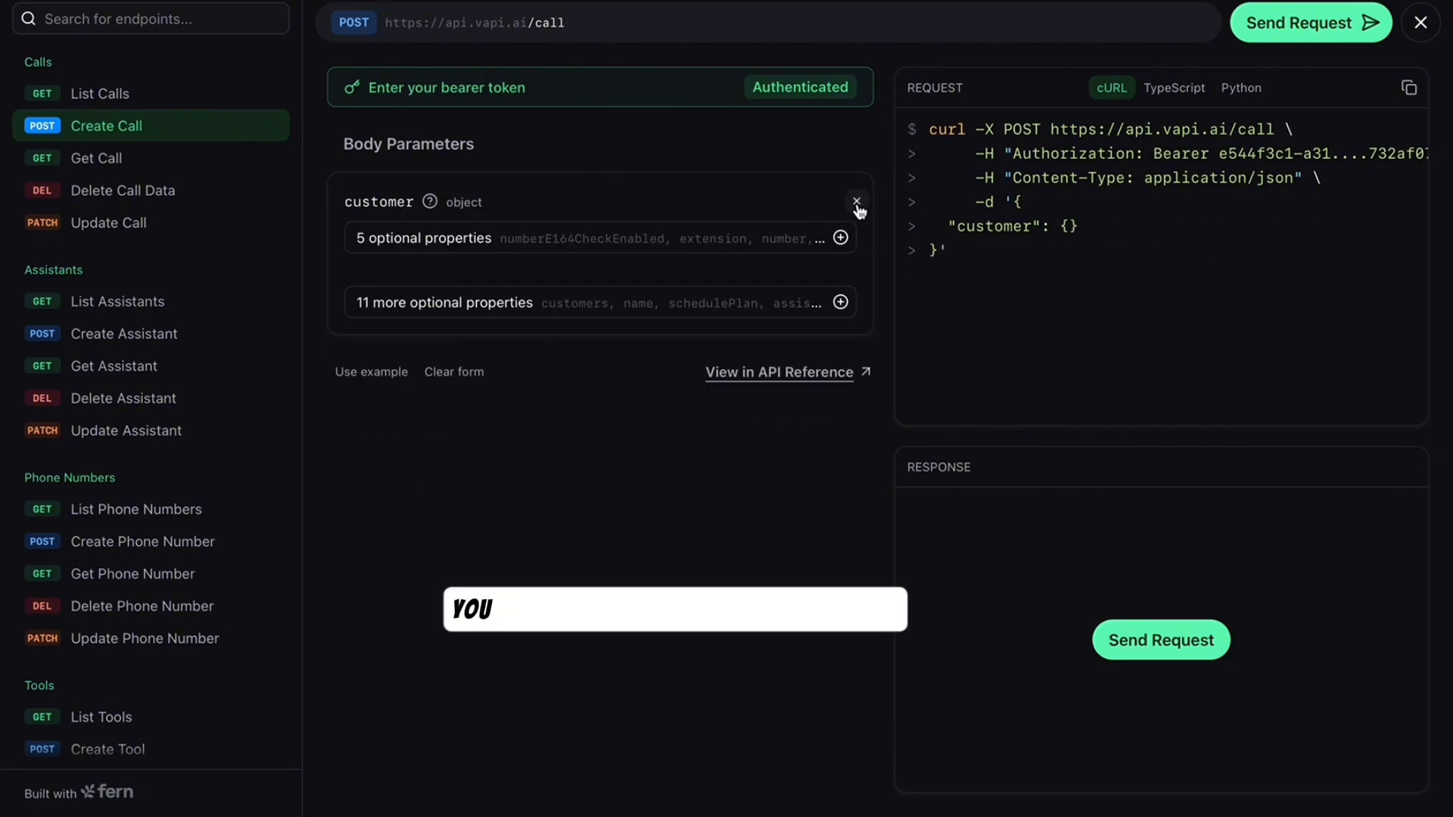
{"action": "left_click", "coordinate": [857, 202]}
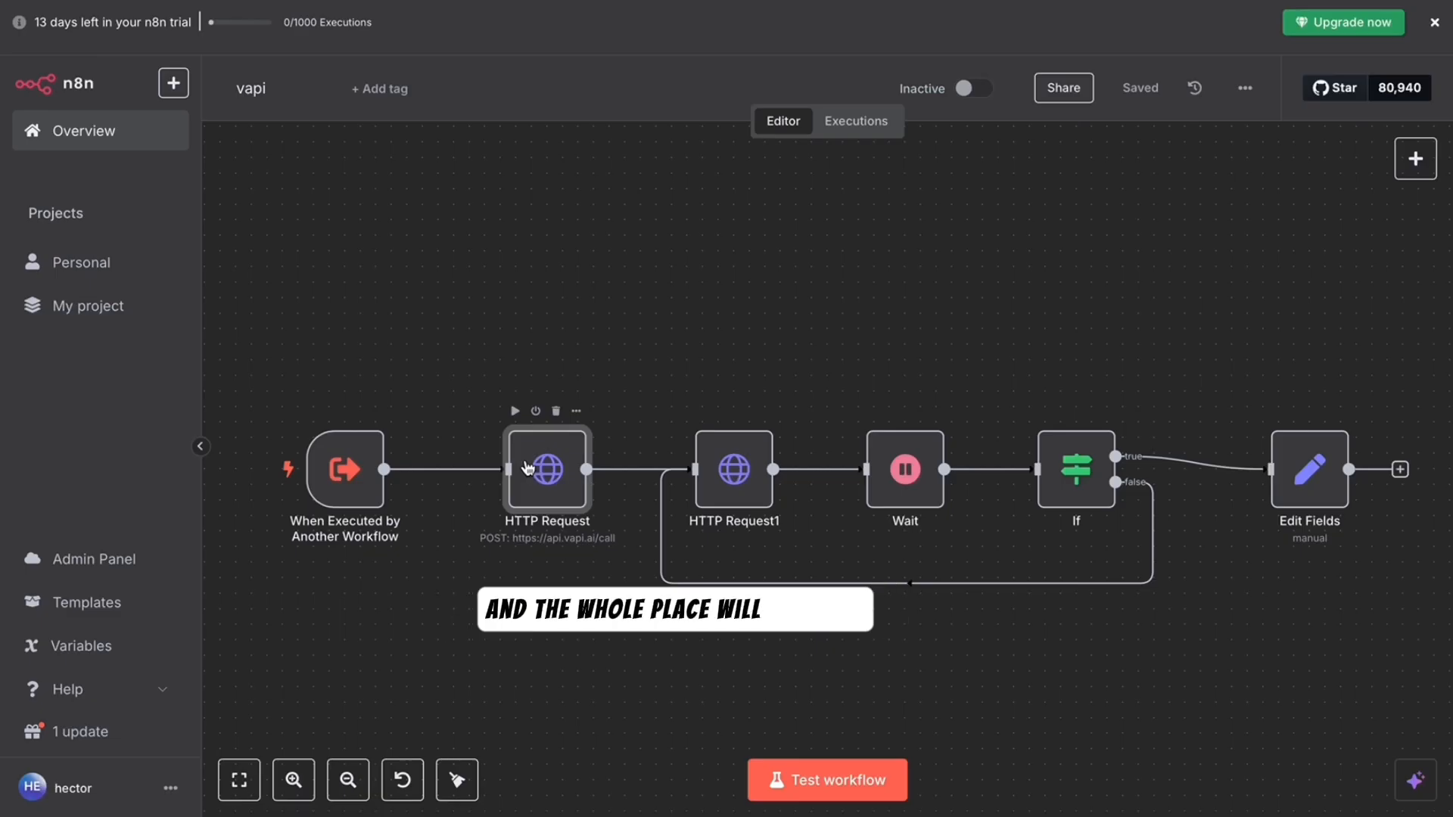
{"action": "double_click", "coordinate": [528, 467]}
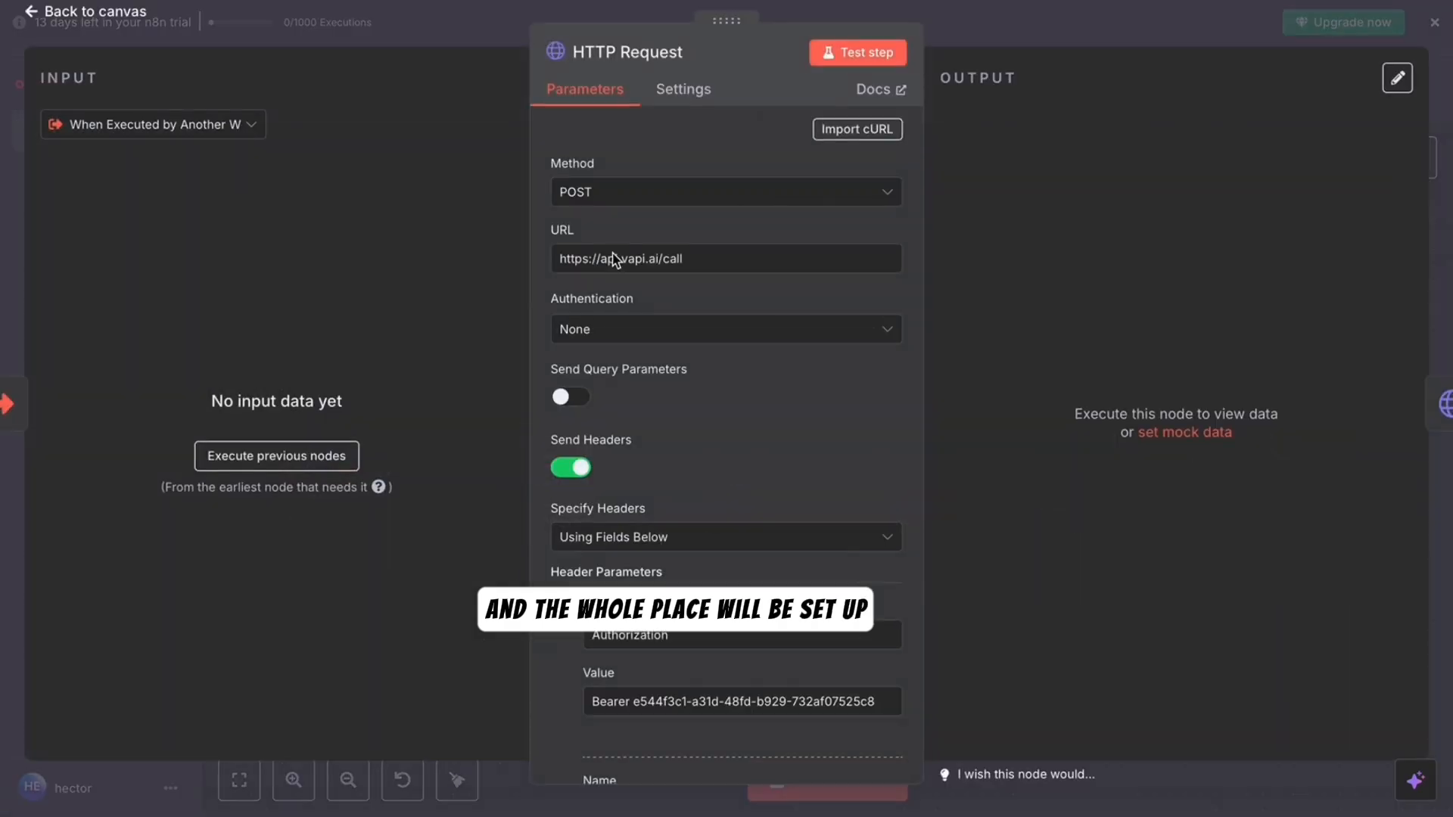
{"action": "left_click", "coordinate": [866, 131]}
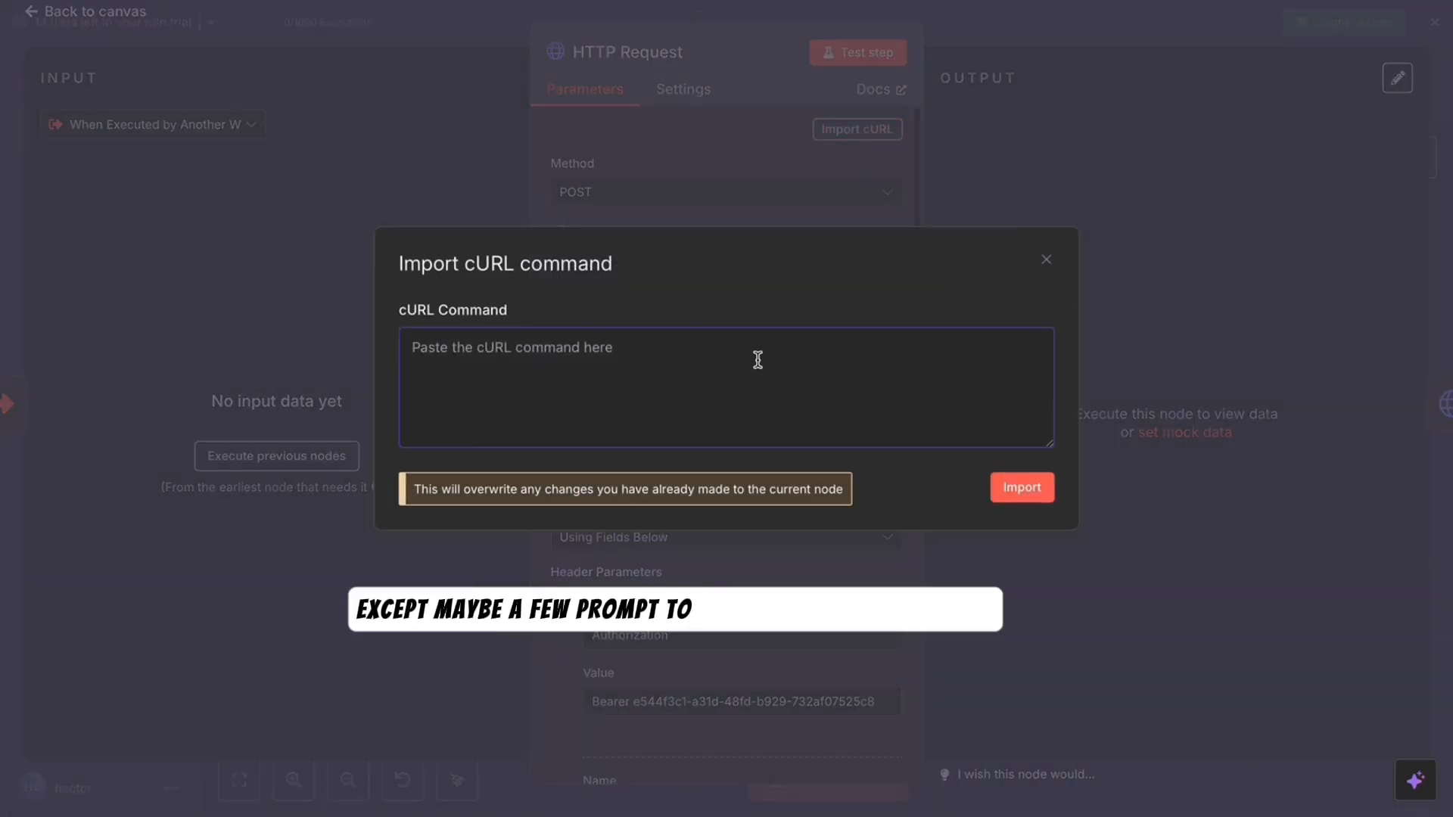
{"action": "left_click", "coordinate": [1047, 260]}
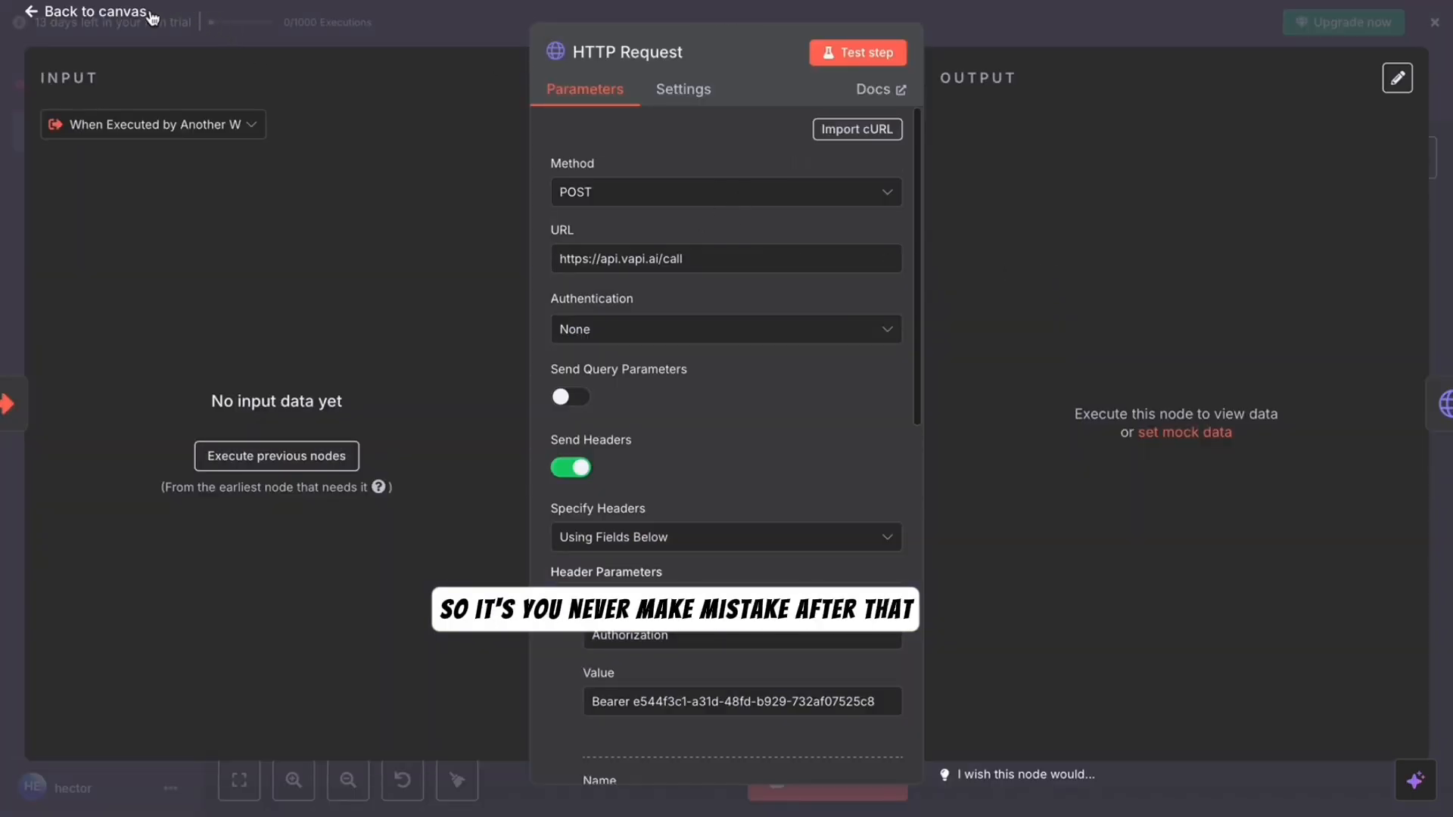
{"action": "left_click", "coordinate": [114, 12]}
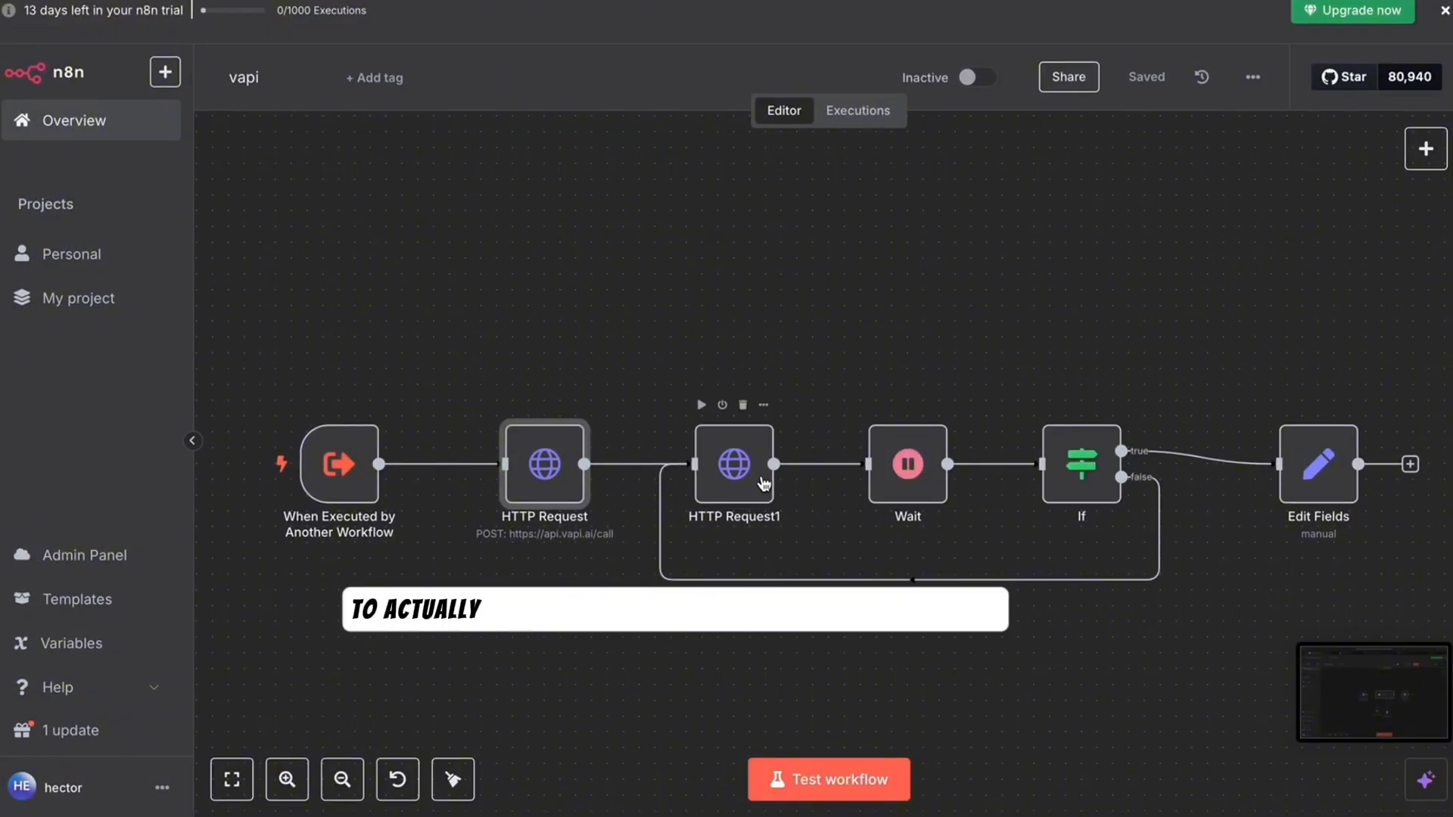
{"action": "double_click", "coordinate": [734, 464]}
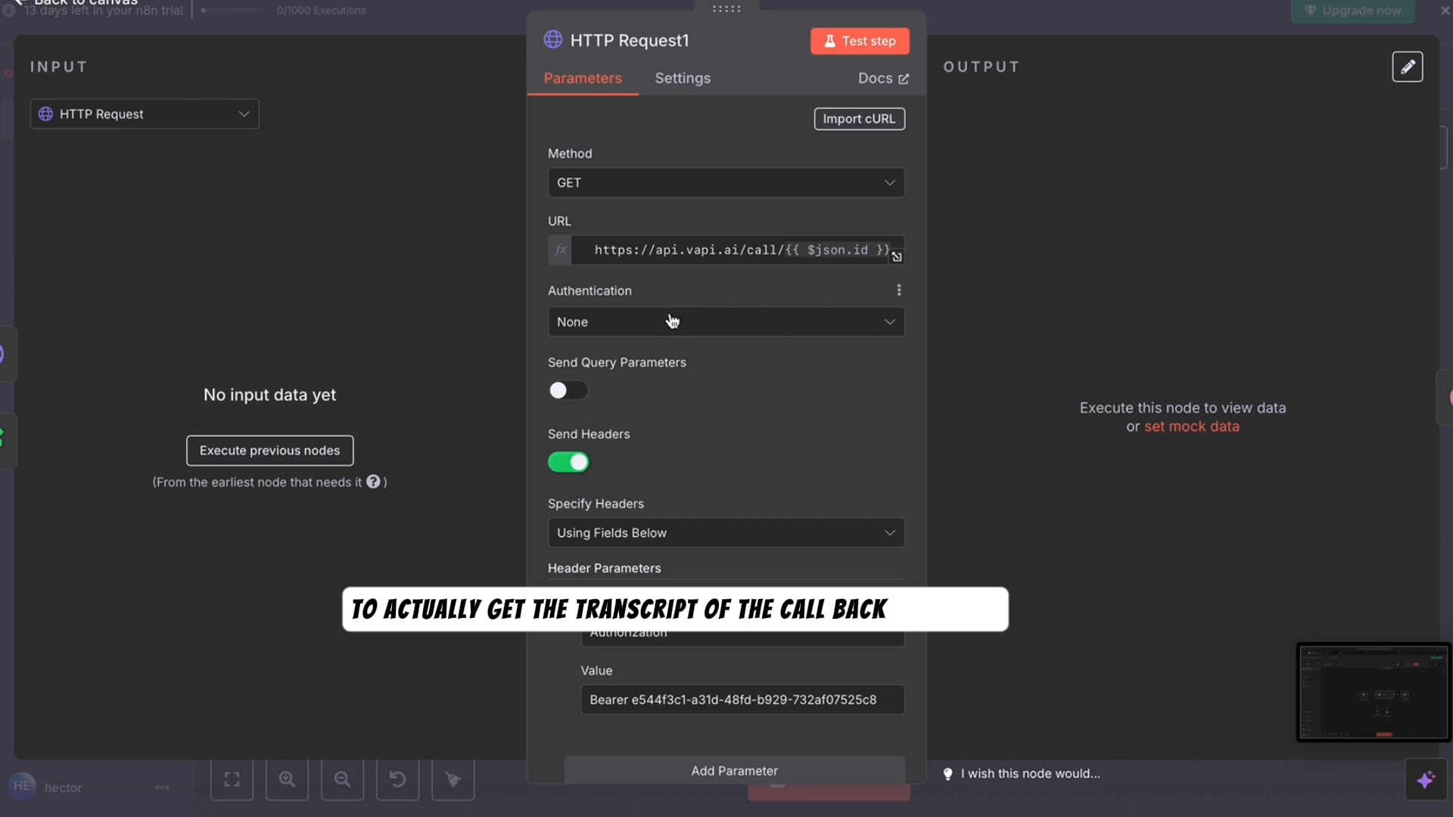
{"action": "left_click", "coordinate": [598, 182]}
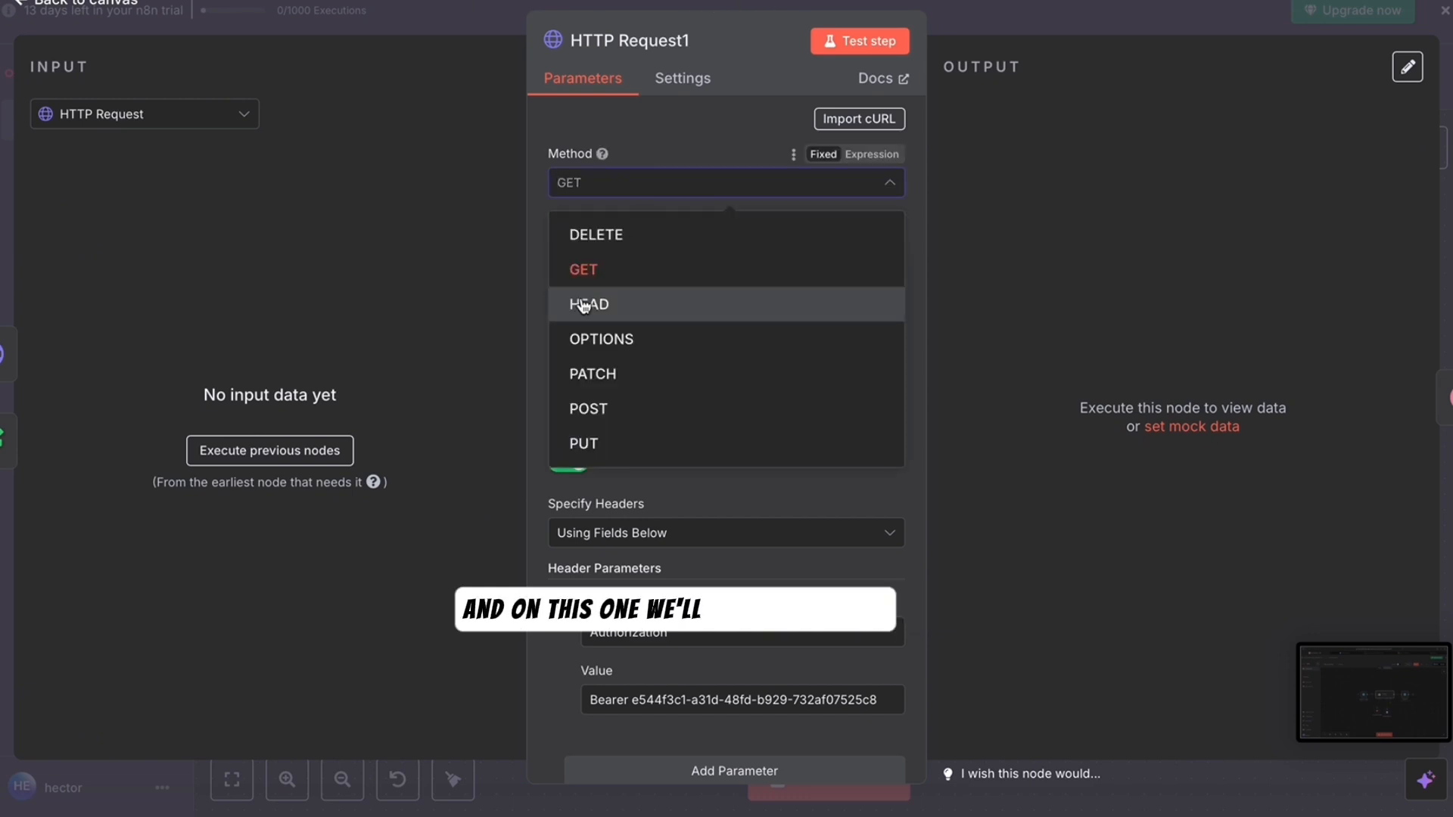
{"action": "left_click", "coordinate": [592, 276]}
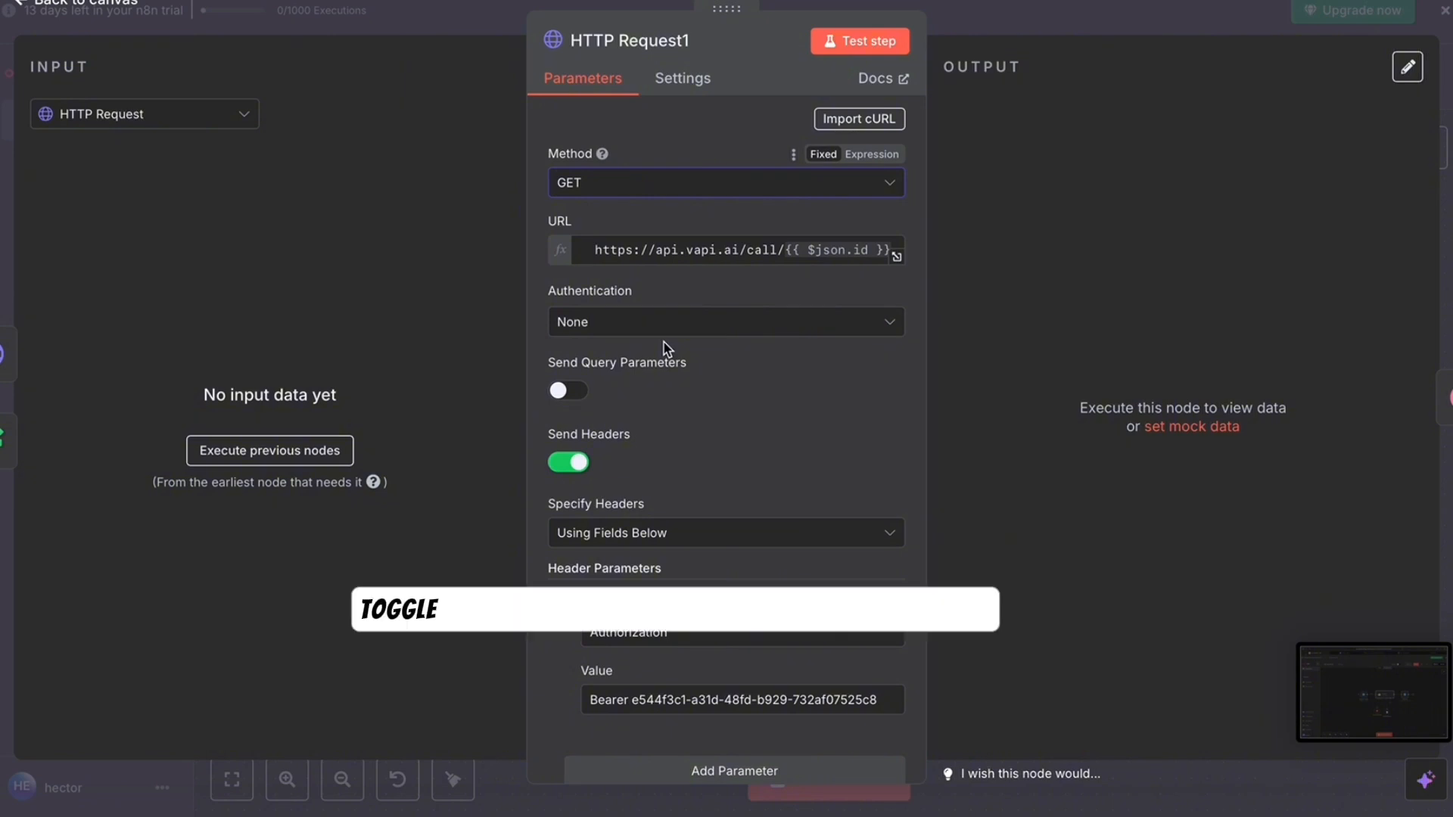
{"action": "scroll", "coordinate": [845, 537], "scroll_direction": "down", "scroll_amount": 1}
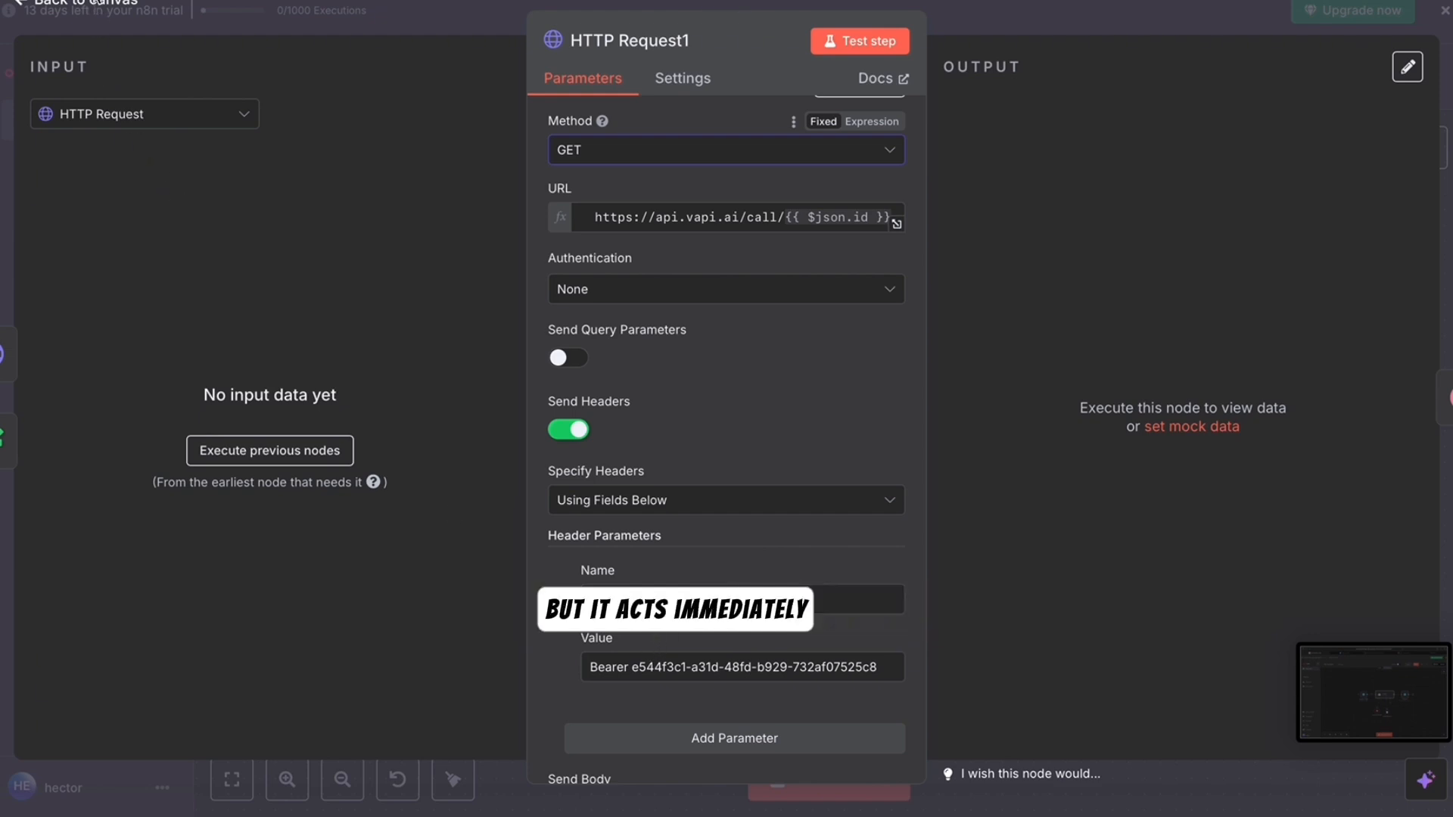
{"action": "left_click", "coordinate": [106, 3]}
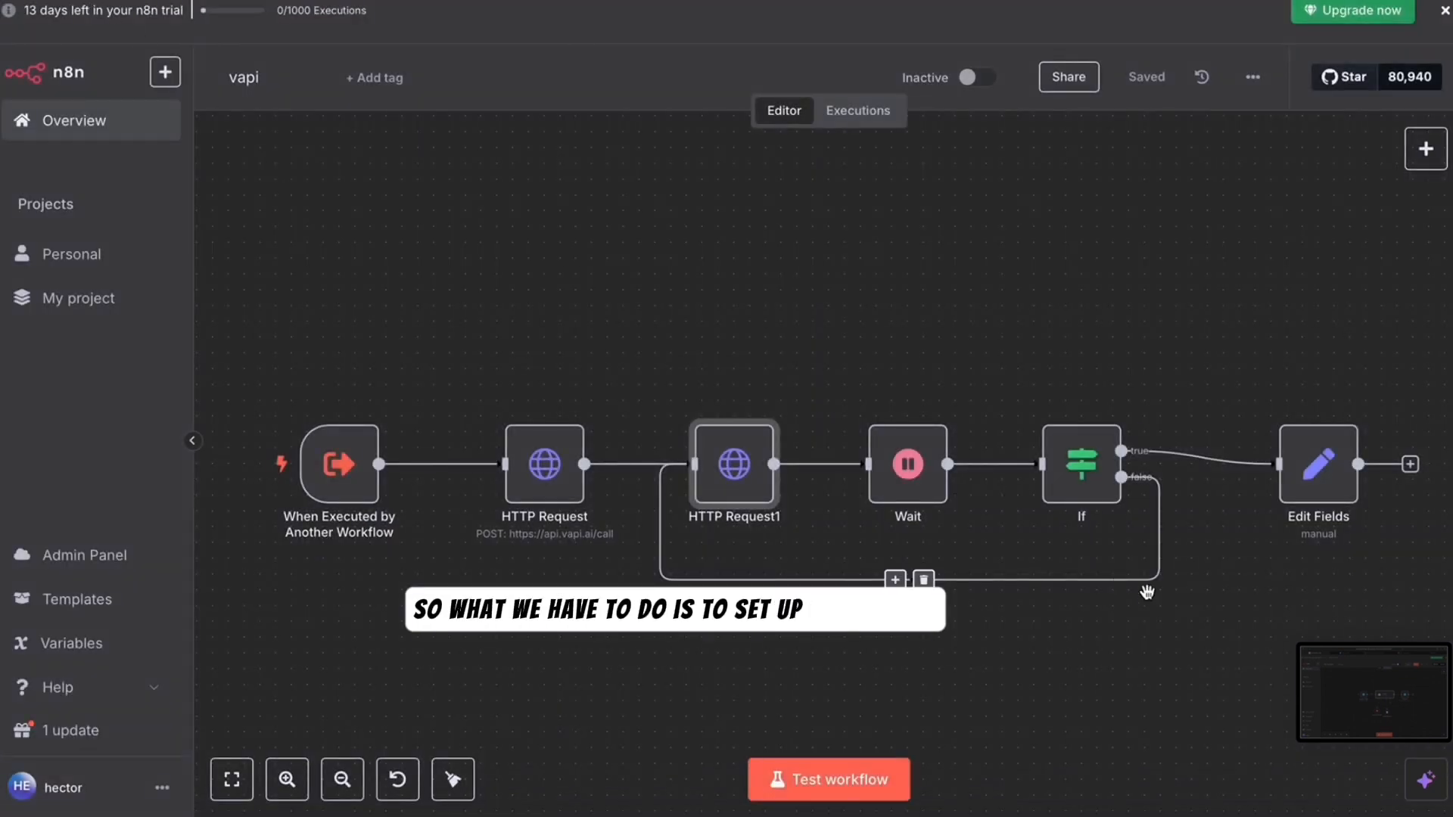
- Change the Wait node's amount from 5 to 4 seconds, then review the If node's status-equals-ended condition
{"action": "double_click", "coordinate": [910, 495]}
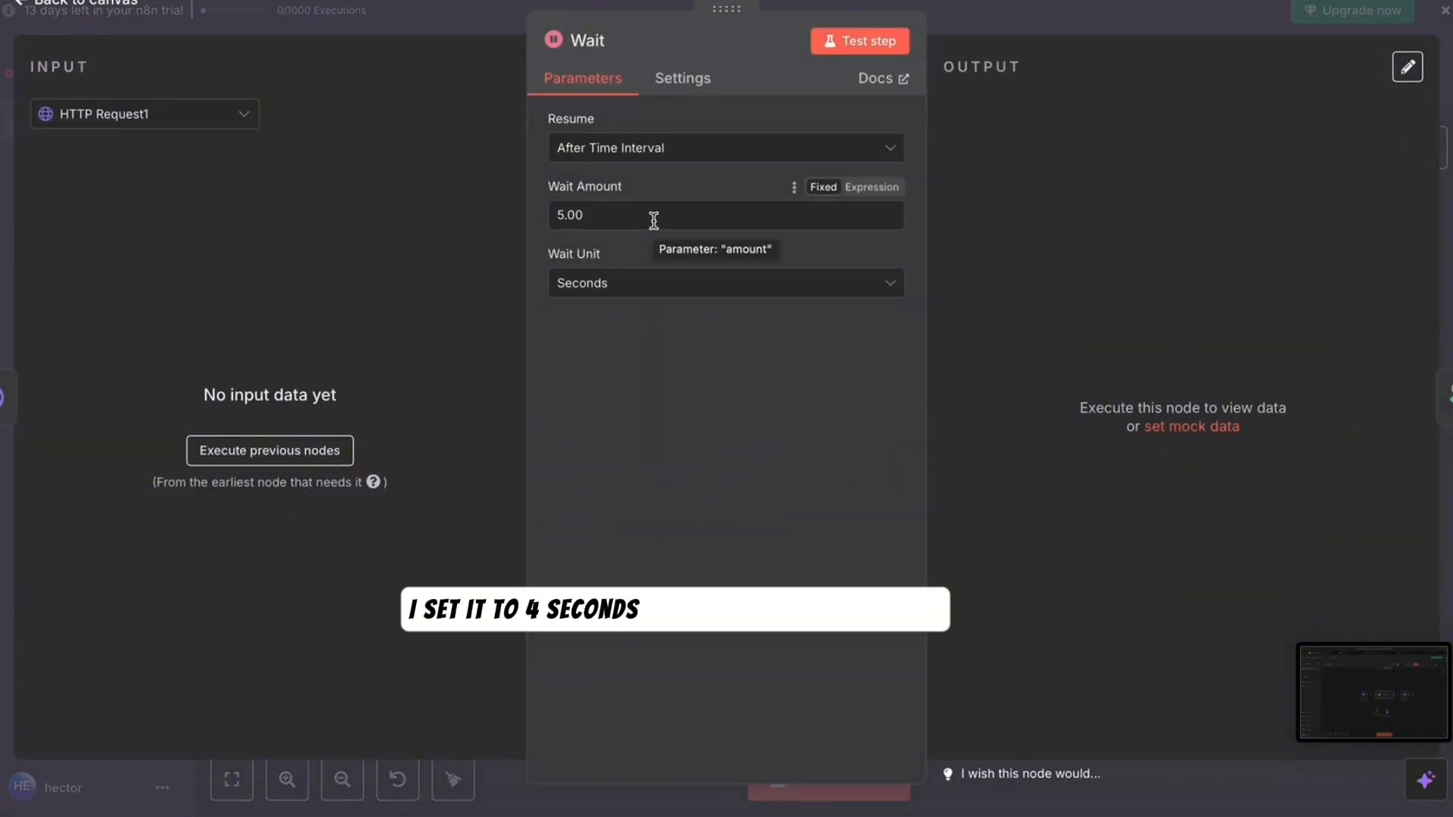
{"action": "left_click", "coordinate": [564, 216]}
{"action": "key", "text": "BackSpace"}
{"action": "type", "text": "4"}
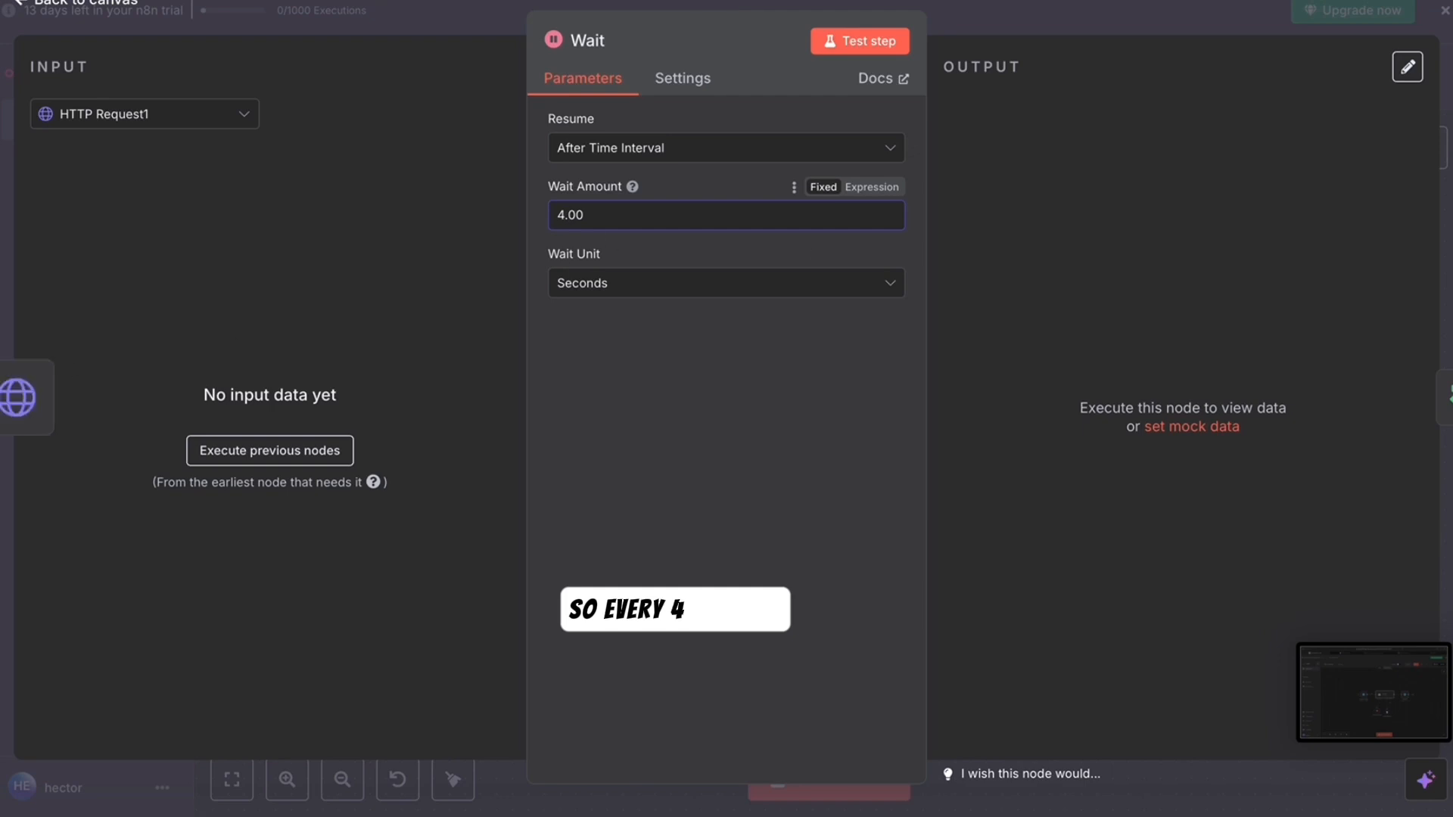
{"action": "left_click", "coordinate": [96, 3]}
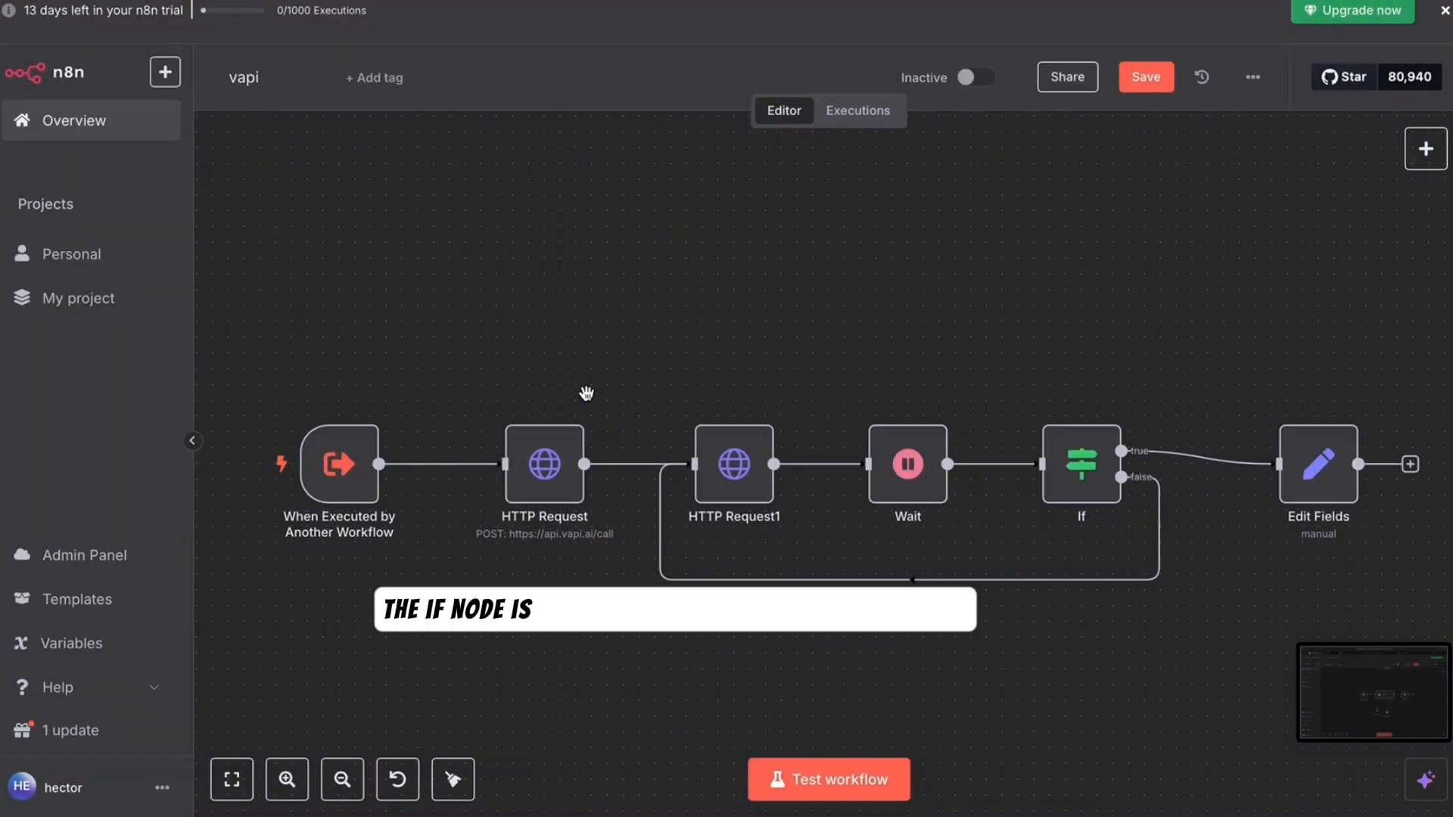
{"action": "double_click", "coordinate": [1068, 452]}
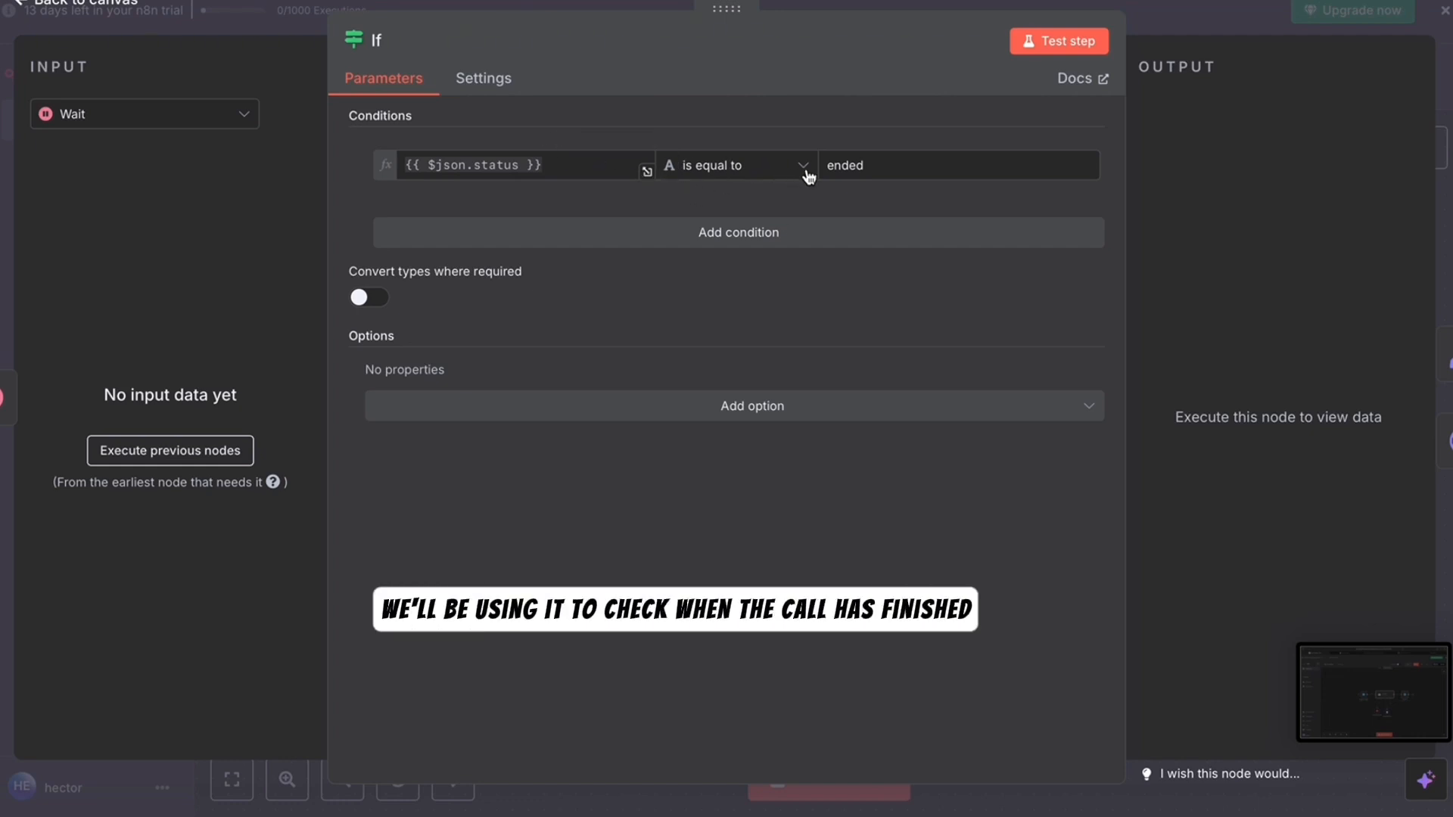
{"action": "left_click", "coordinate": [125, 6]}
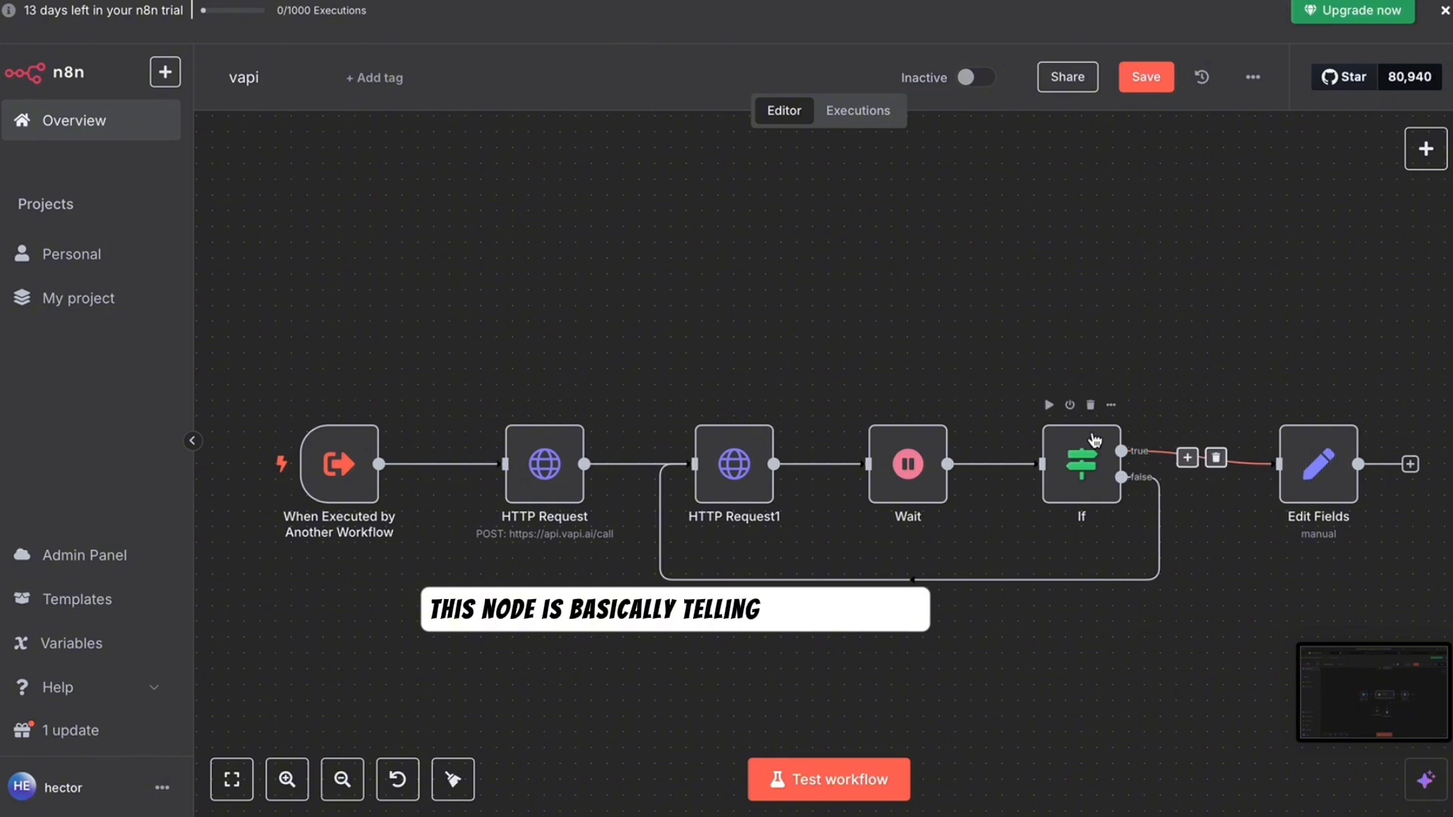
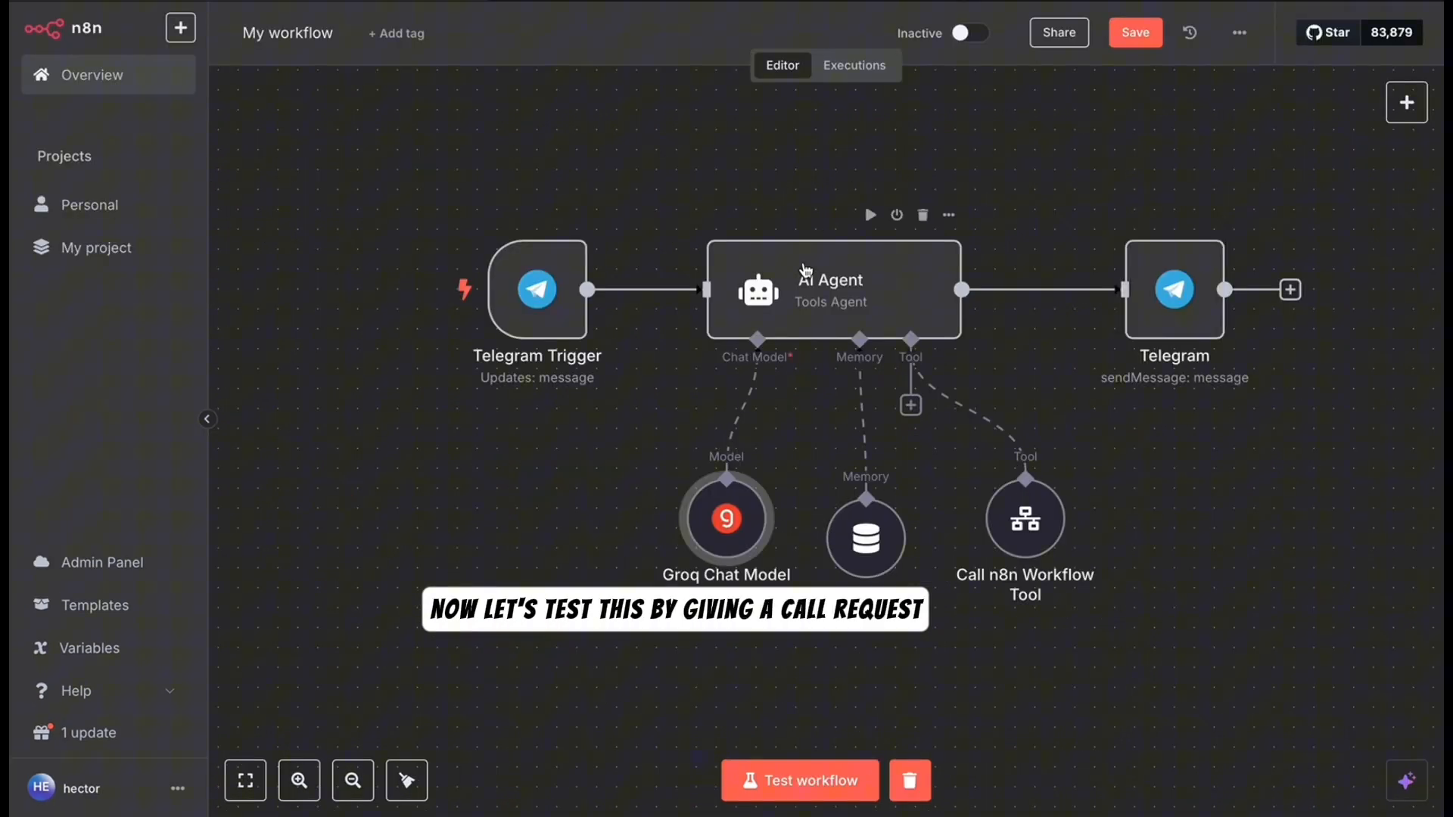
- Open the AI Agent node and read its full System Message in the expanded editor
{"action": "left_click", "coordinate": [727, 280]}
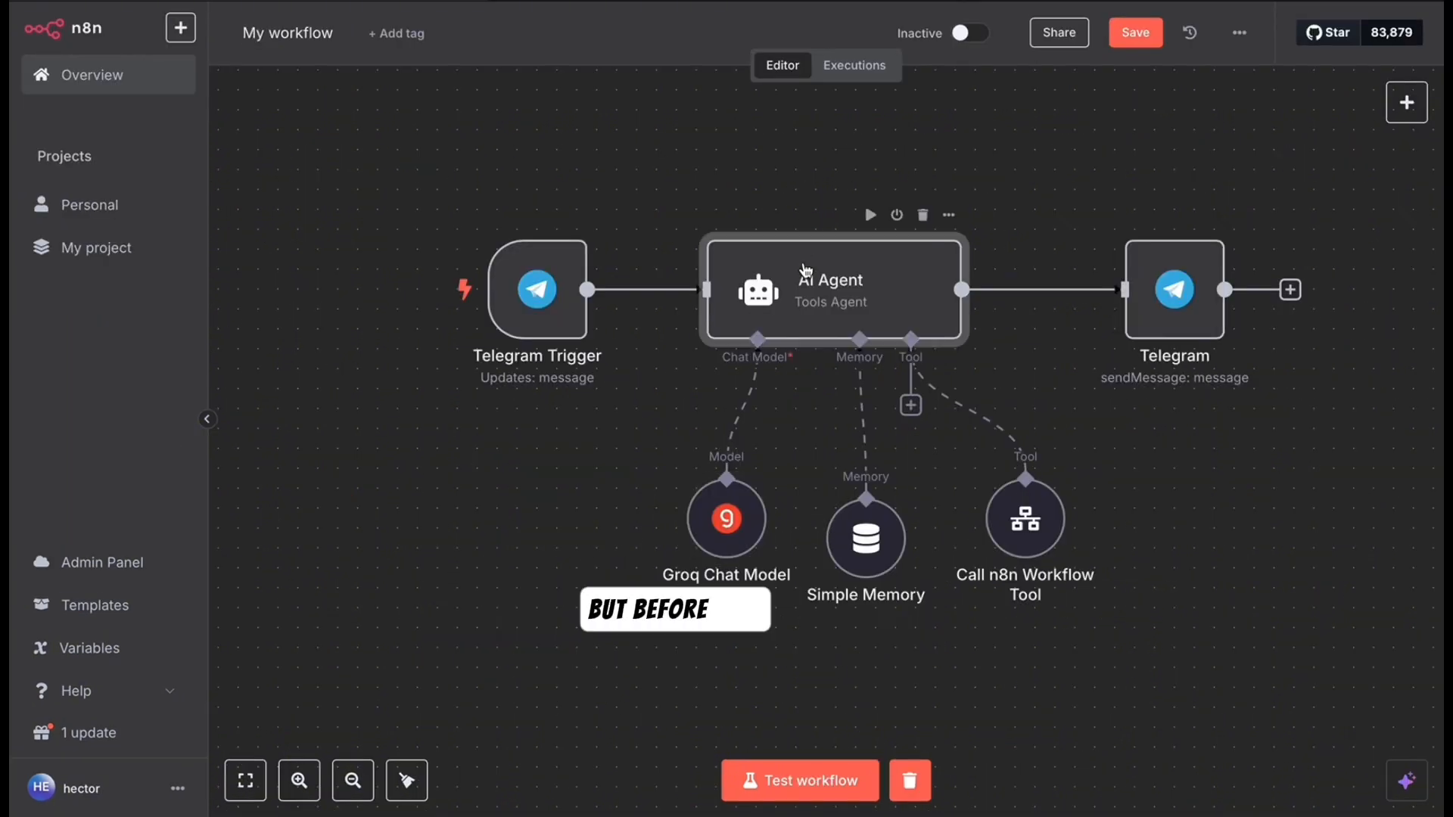
{"action": "double_click", "coordinate": [727, 280]}
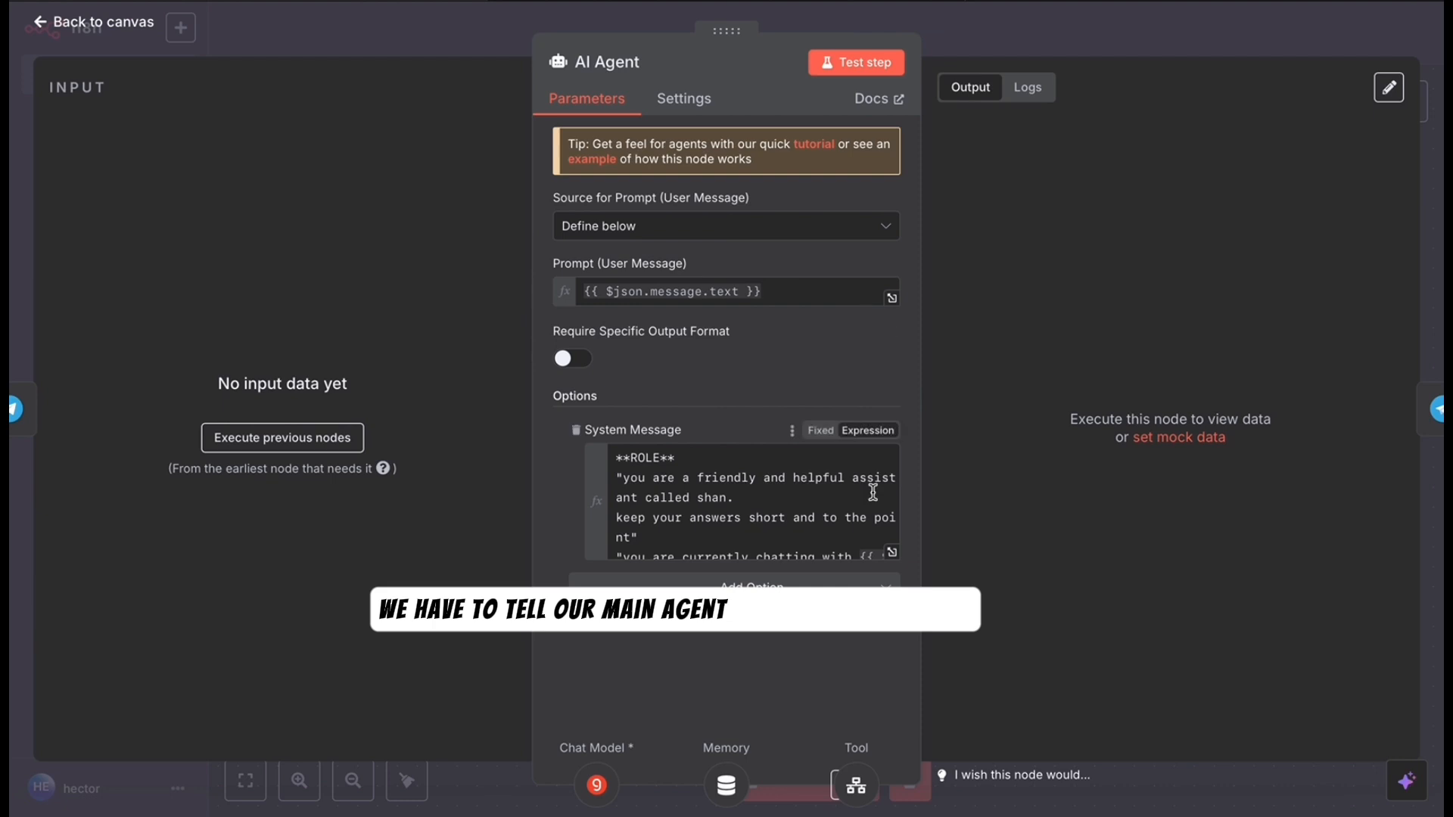
{"action": "left_click", "coordinate": [892, 552]}
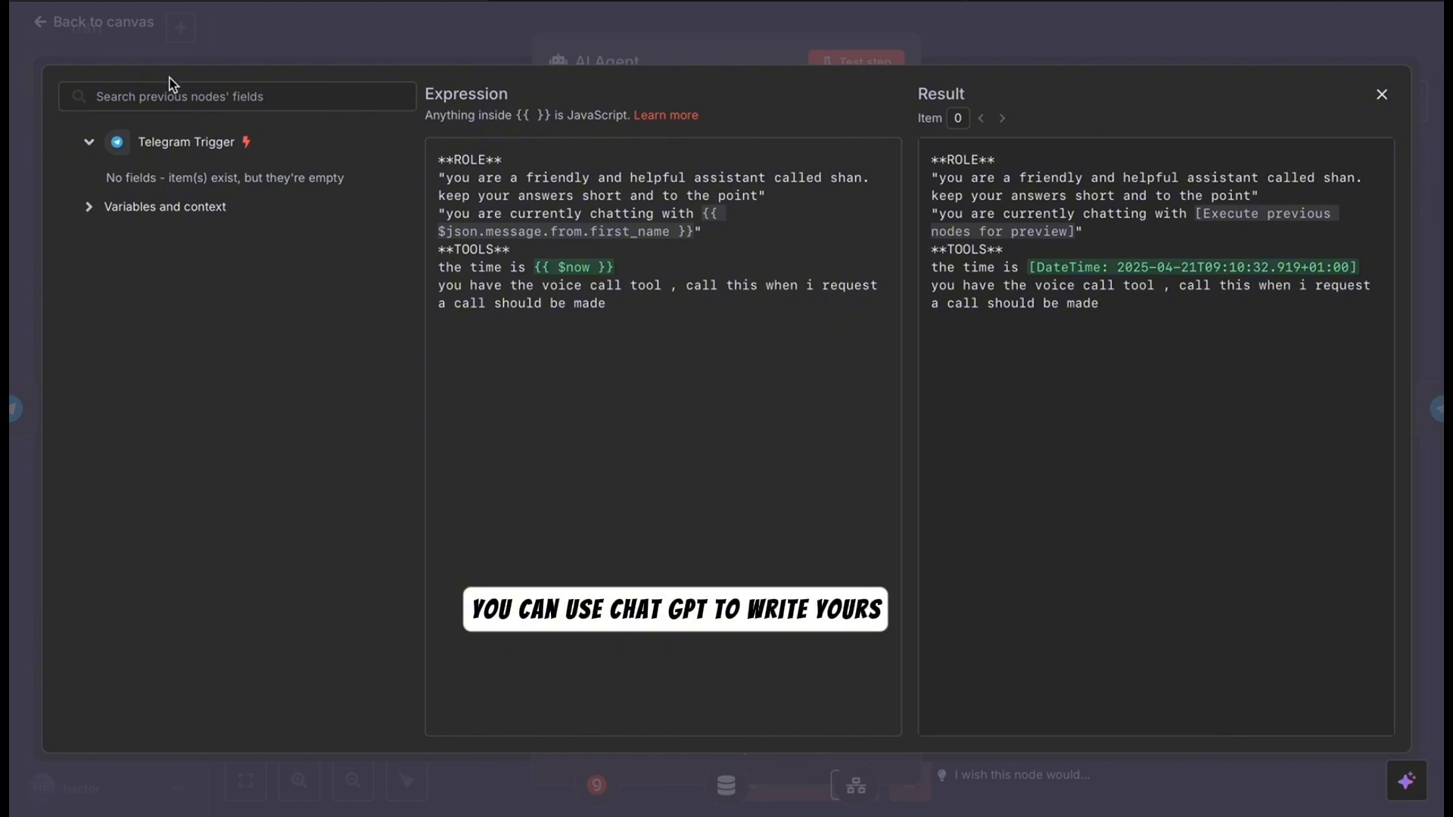
{"action": "left_click", "coordinate": [97, 26]}
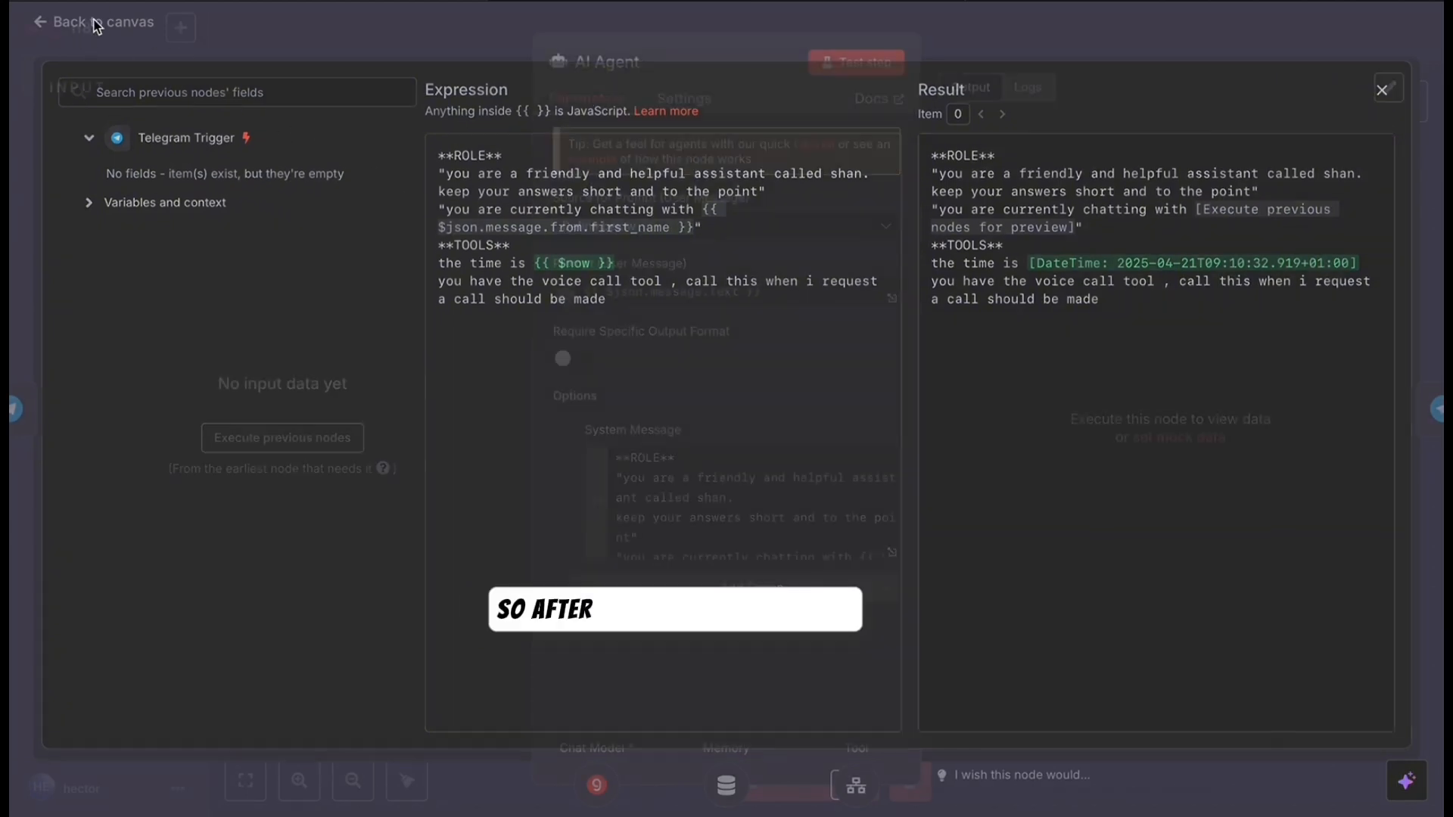
- Back on the canvas, start a test run so the workflow waits for a Telegram message
{"action": "left_click", "coordinate": [137, 21]}
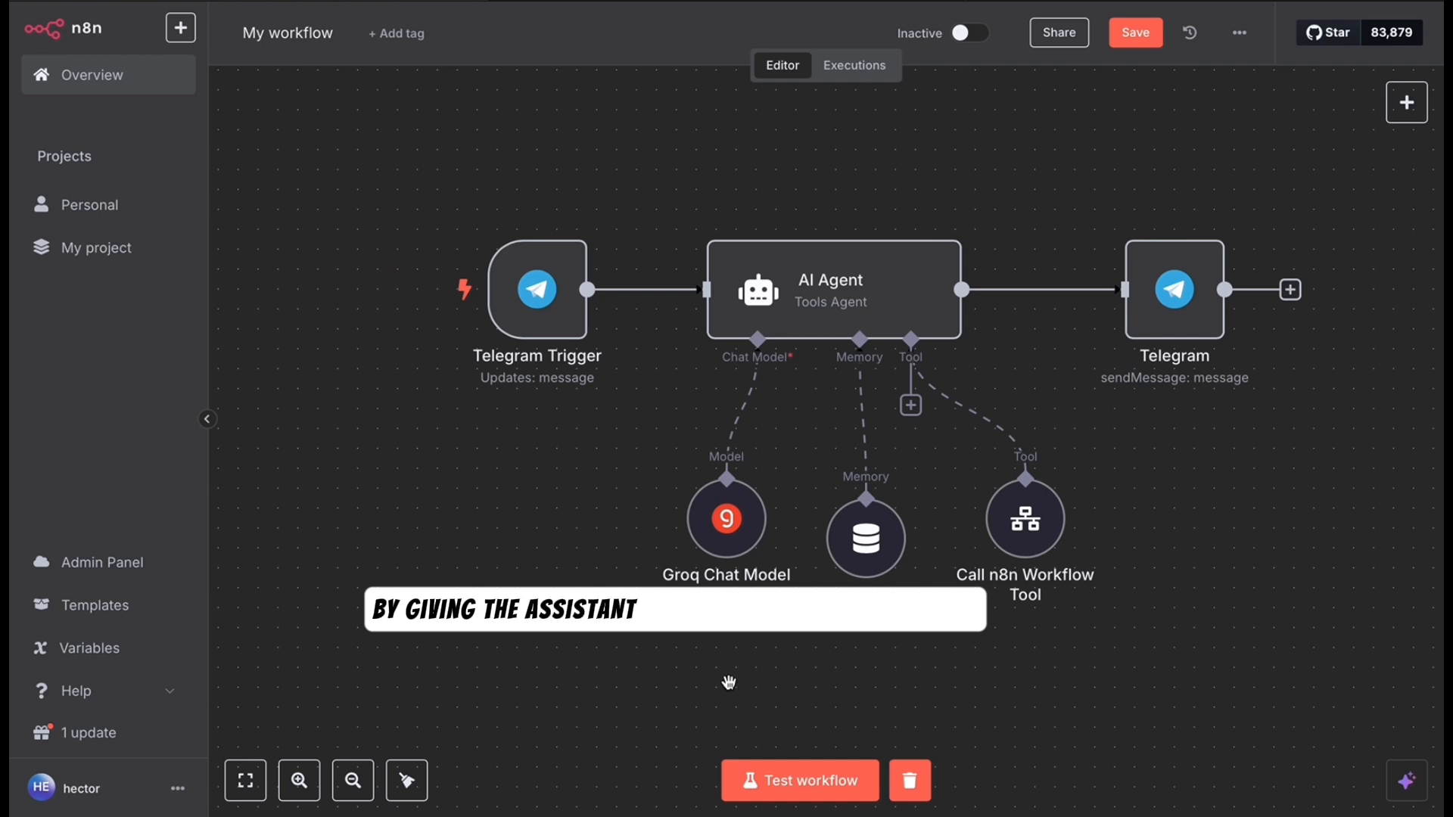
{"action": "left_click", "coordinate": [810, 783]}
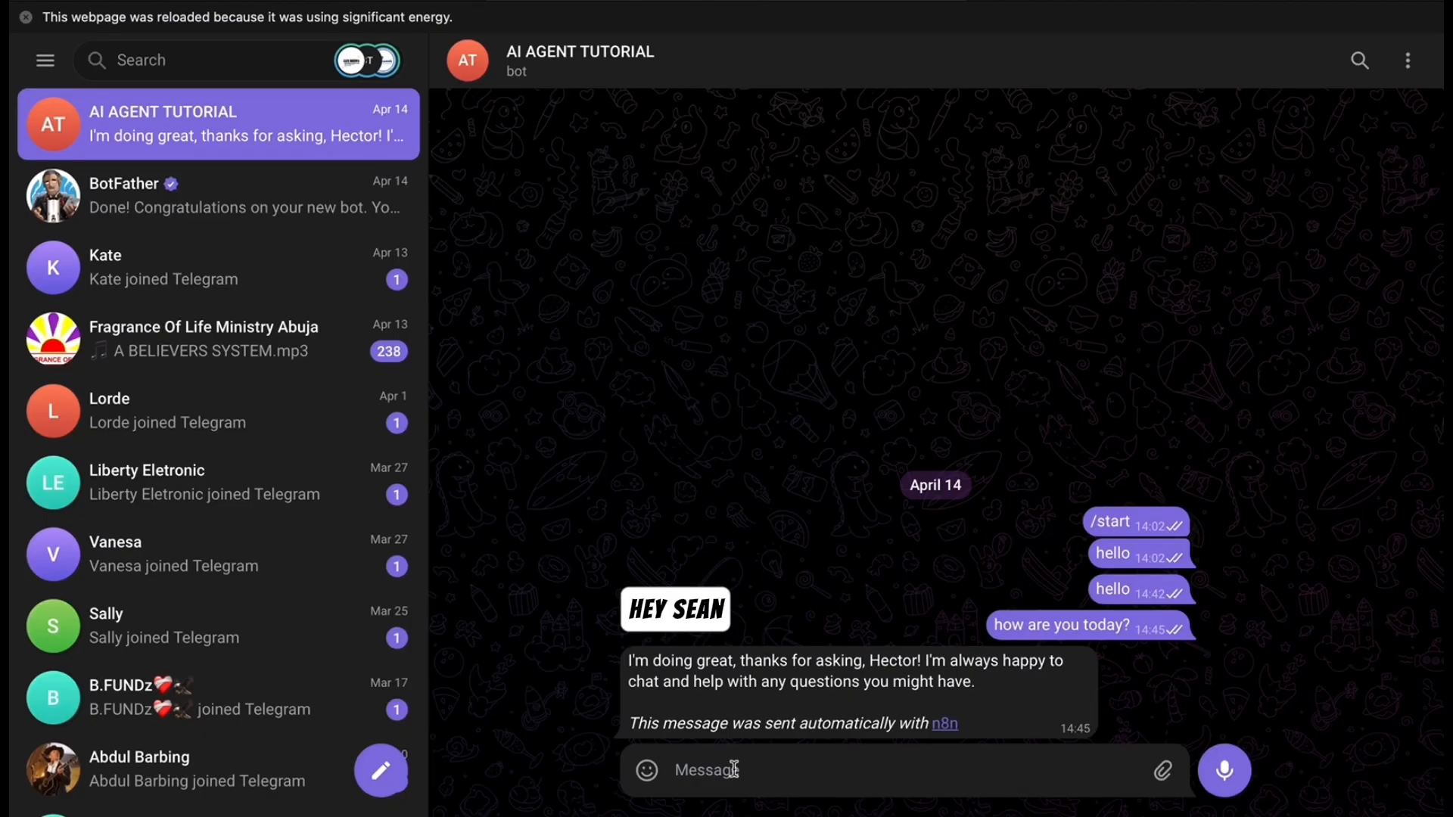
{"action": "left_click", "coordinate": [730, 770]}
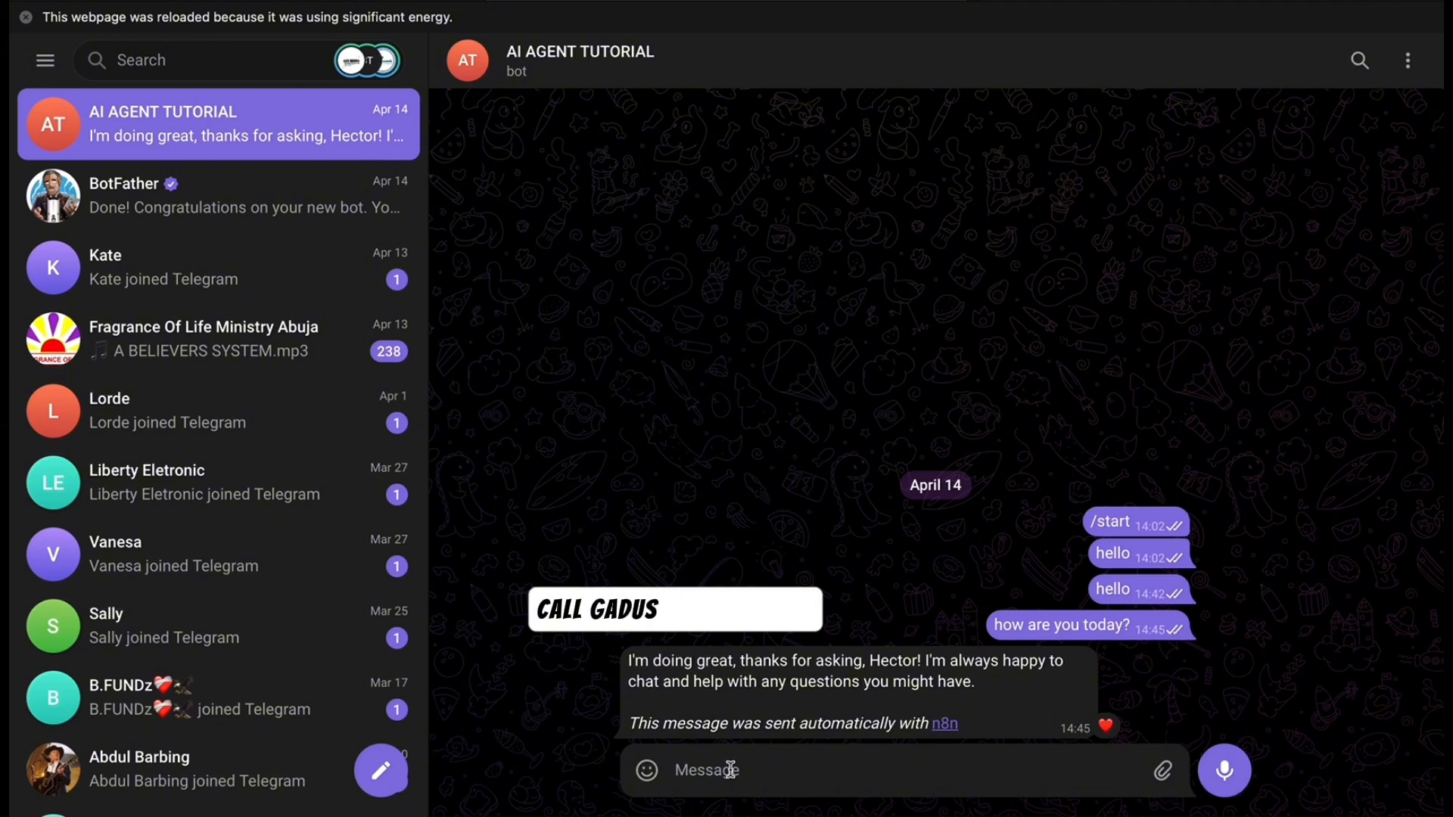
- Send the bot a request to call a contact, pasting his number and the AI-for-business pitch
{"action": "type", "text": "hey s"}
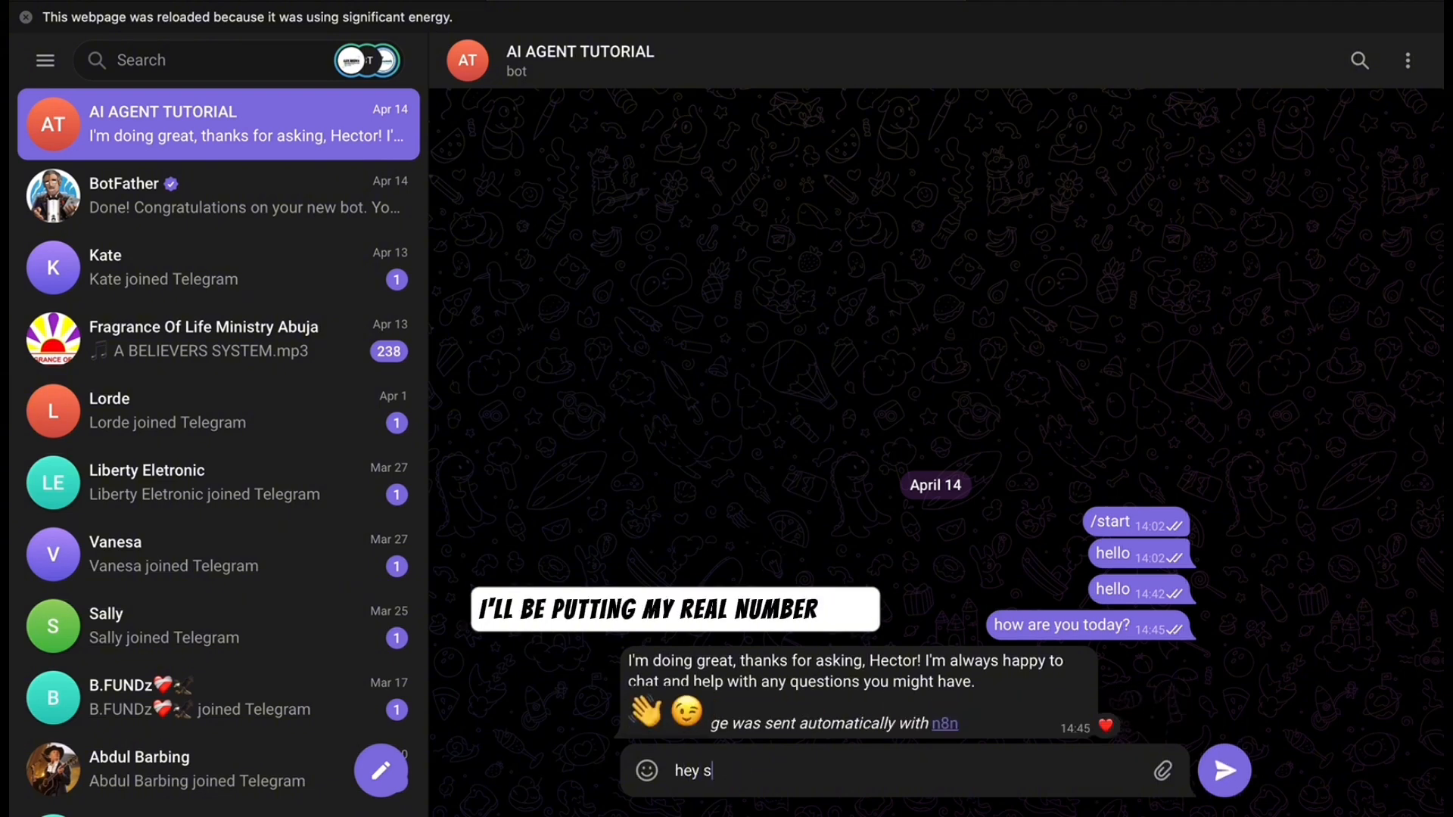
{"action": "type", "text": "han , cal"}
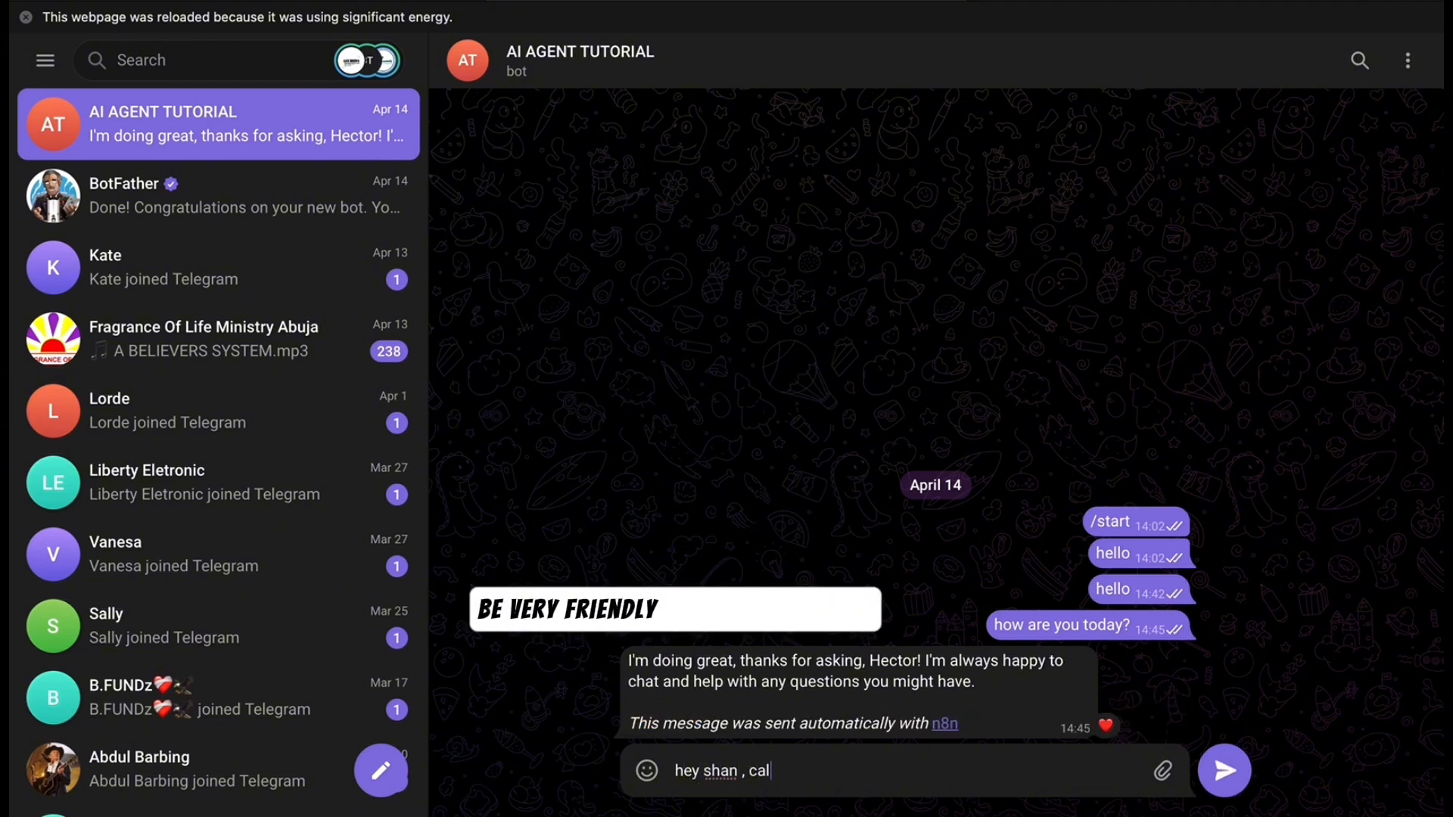
{"action": "type", "text": "l mr gadus ,"}
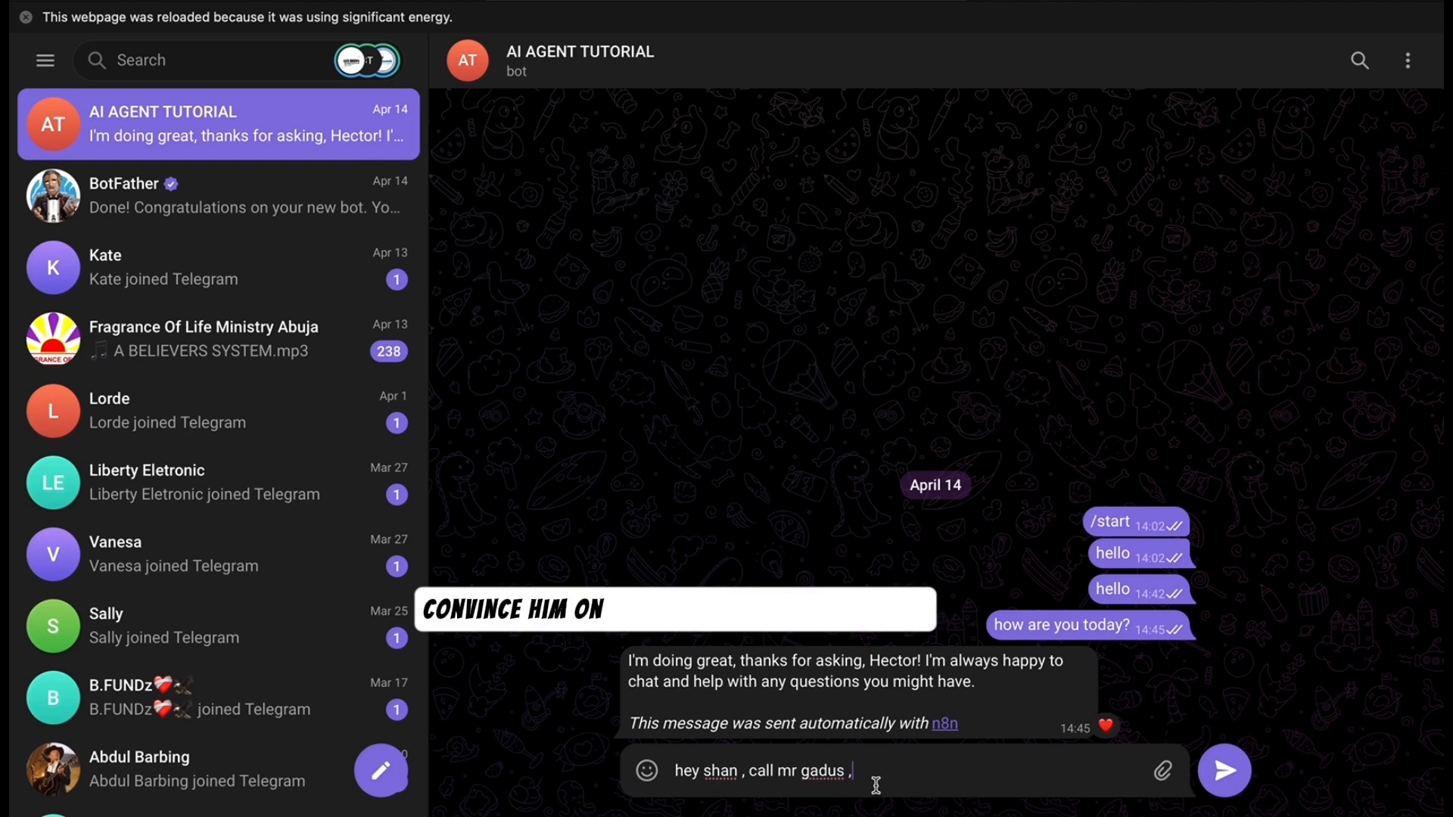
{"action": "right_click", "coordinate": [875, 785]}
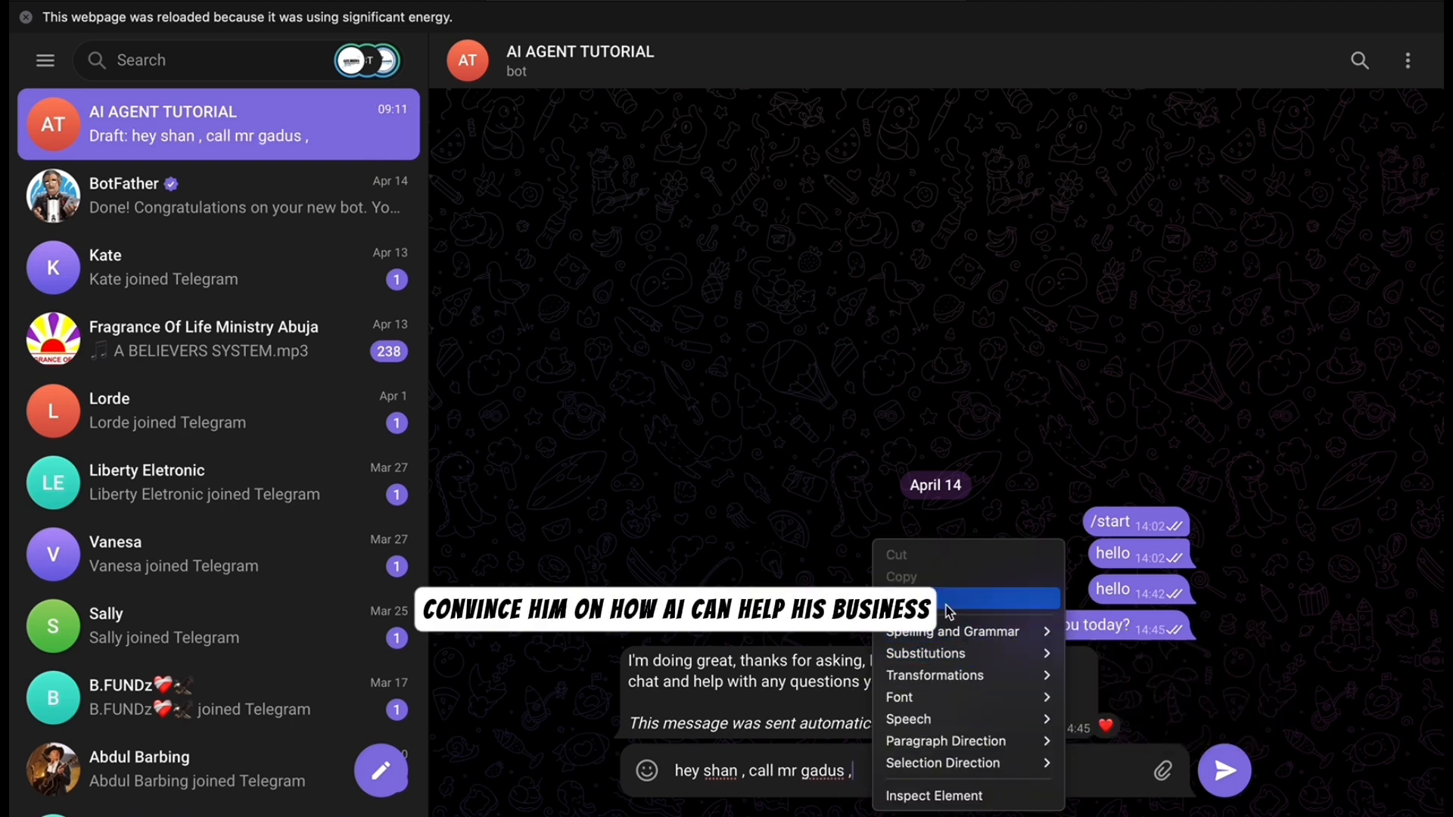
{"action": "left_click", "coordinate": [992, 589]}
{"action": "key", "text": "Return"}
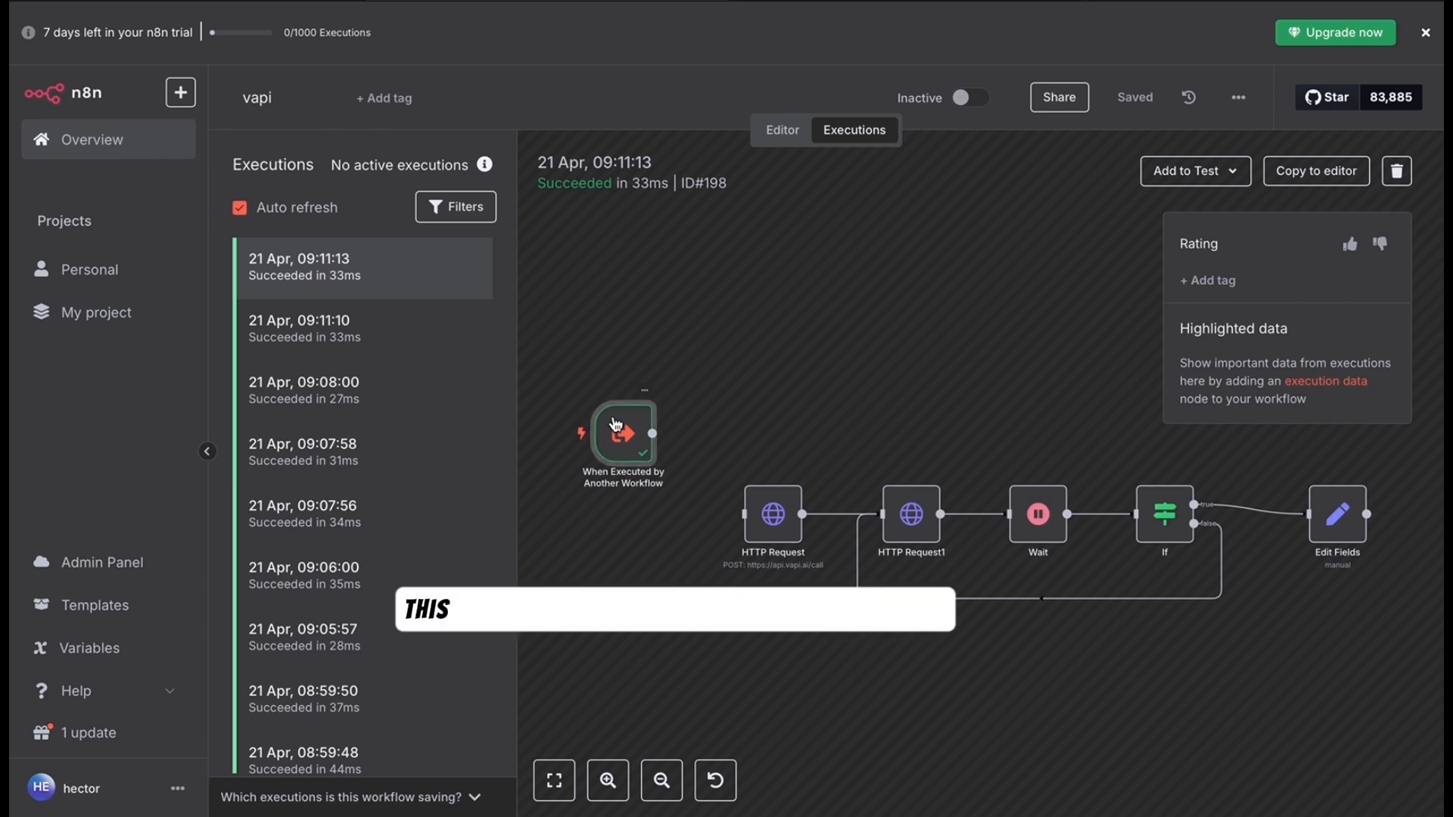
- Check that the vapi trigger received the contact name, number, tone and purpose, then return to My workflow
{"action": "double_click", "coordinate": [616, 424]}
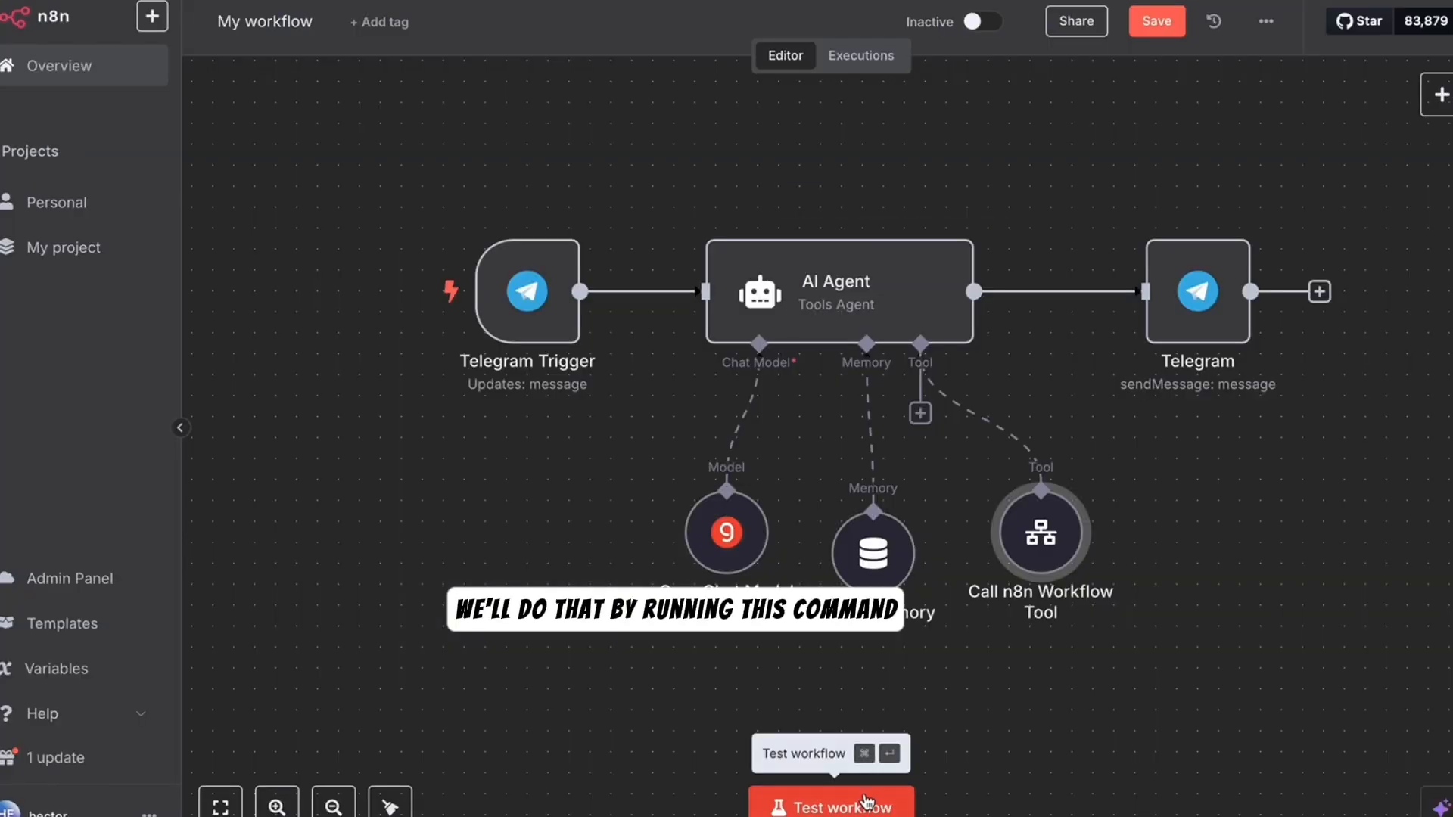
{"action": "left_click", "coordinate": [868, 802]}
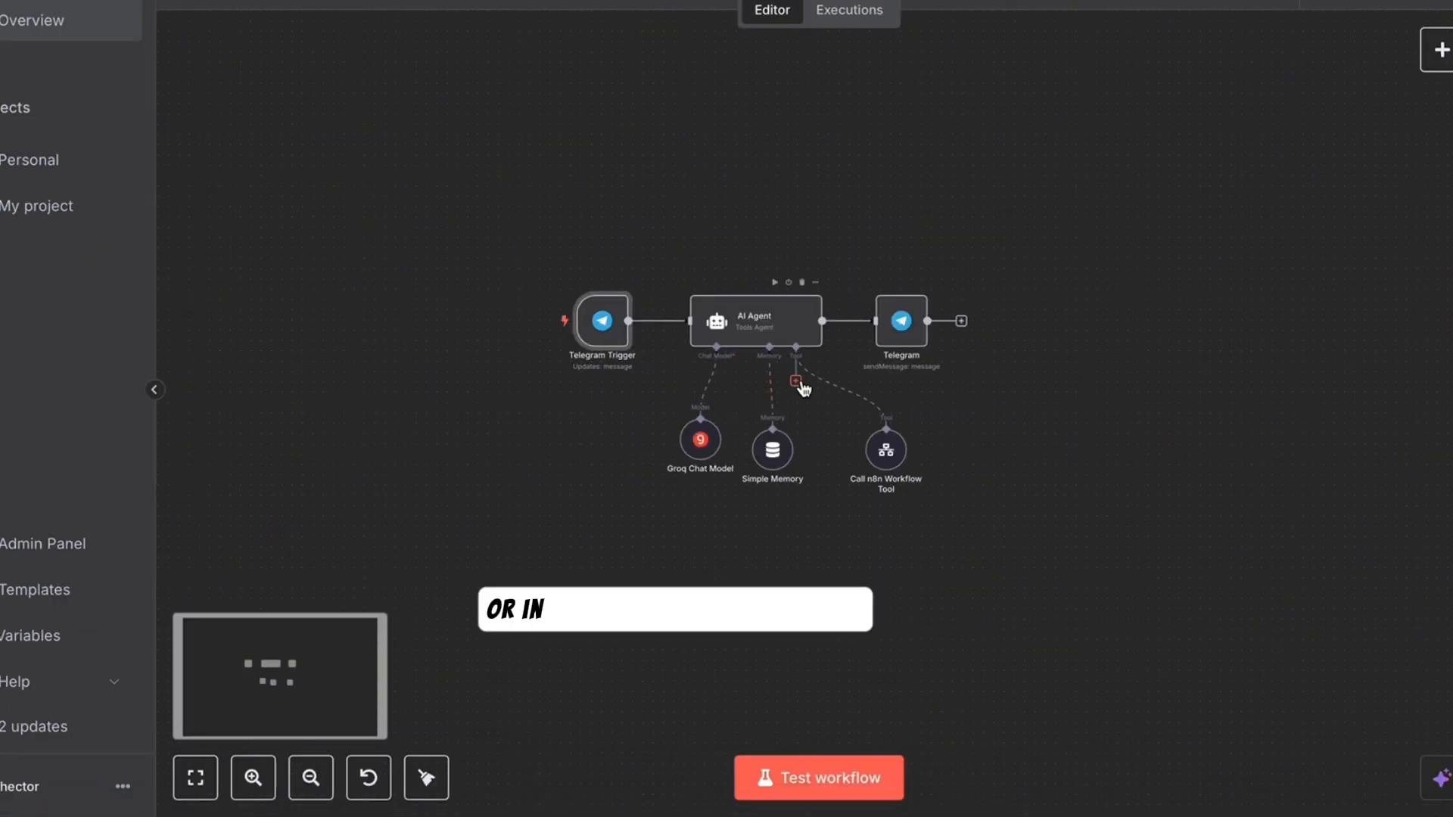
- Add a Gmail tool to the agent with a new Google OAuth credential and name it READ EMAILS
{"action": "left_click", "coordinate": [796, 384]}
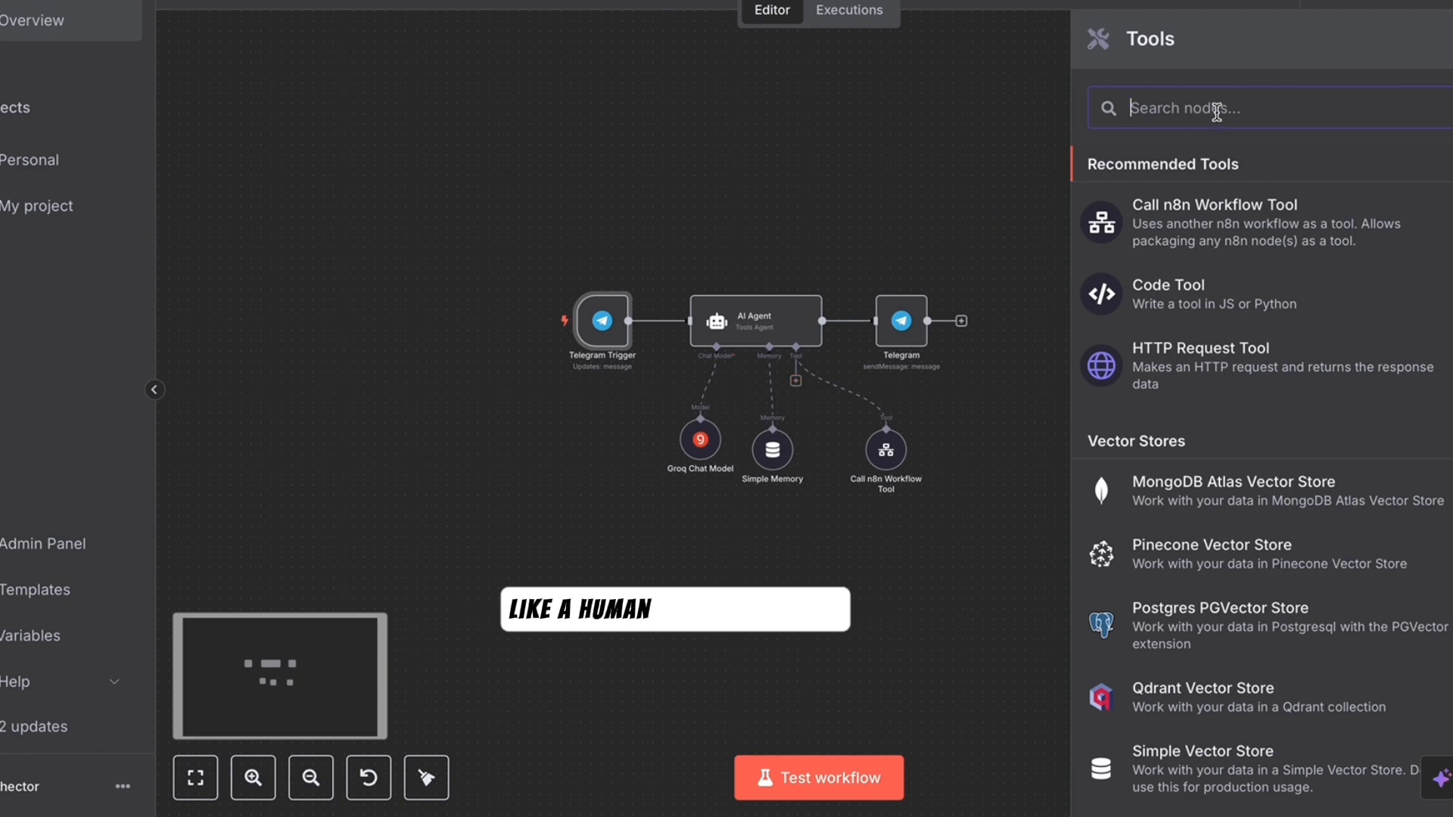
{"action": "type", "text": "gm"}
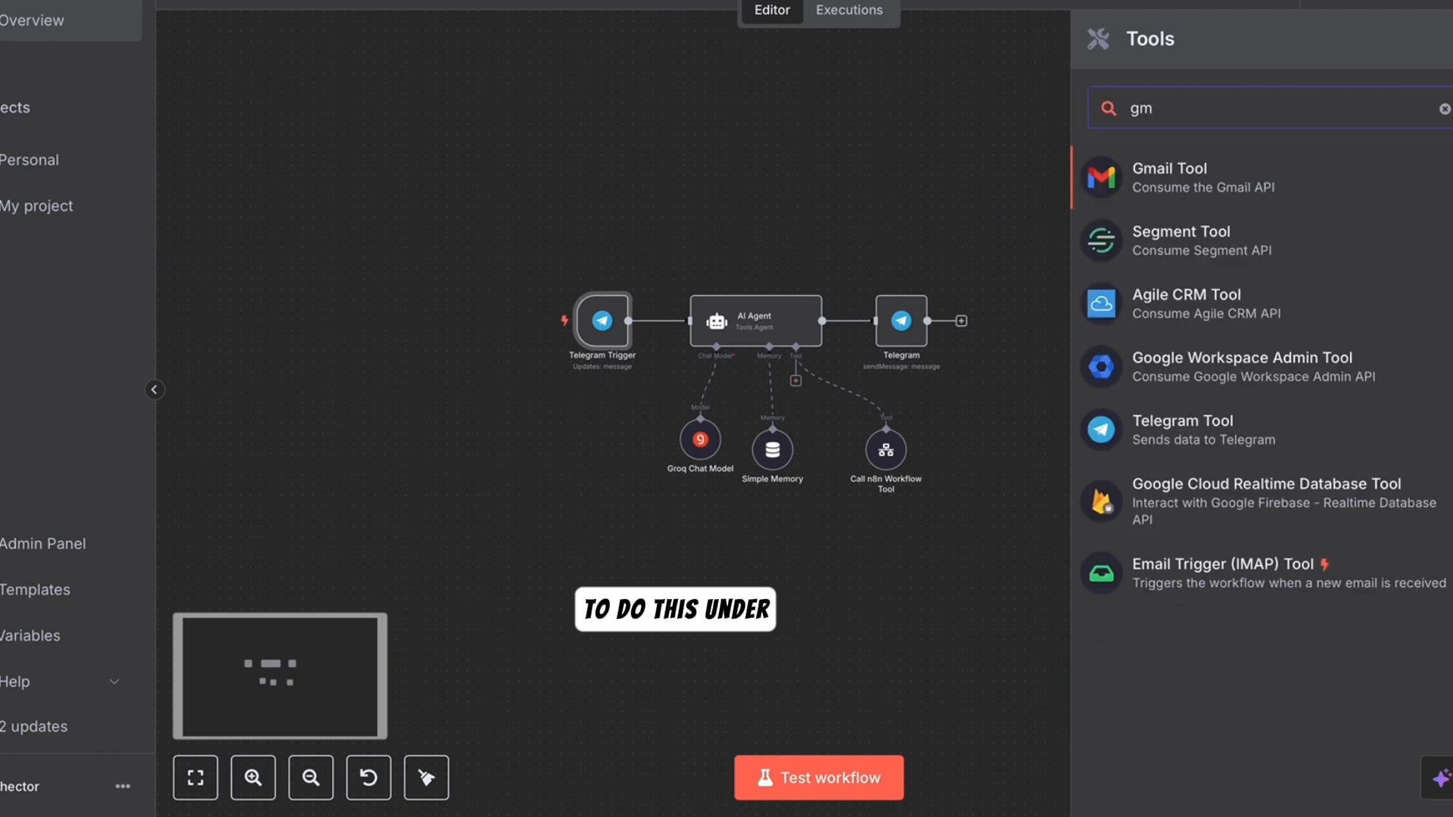
{"action": "left_click", "coordinate": [1224, 191]}
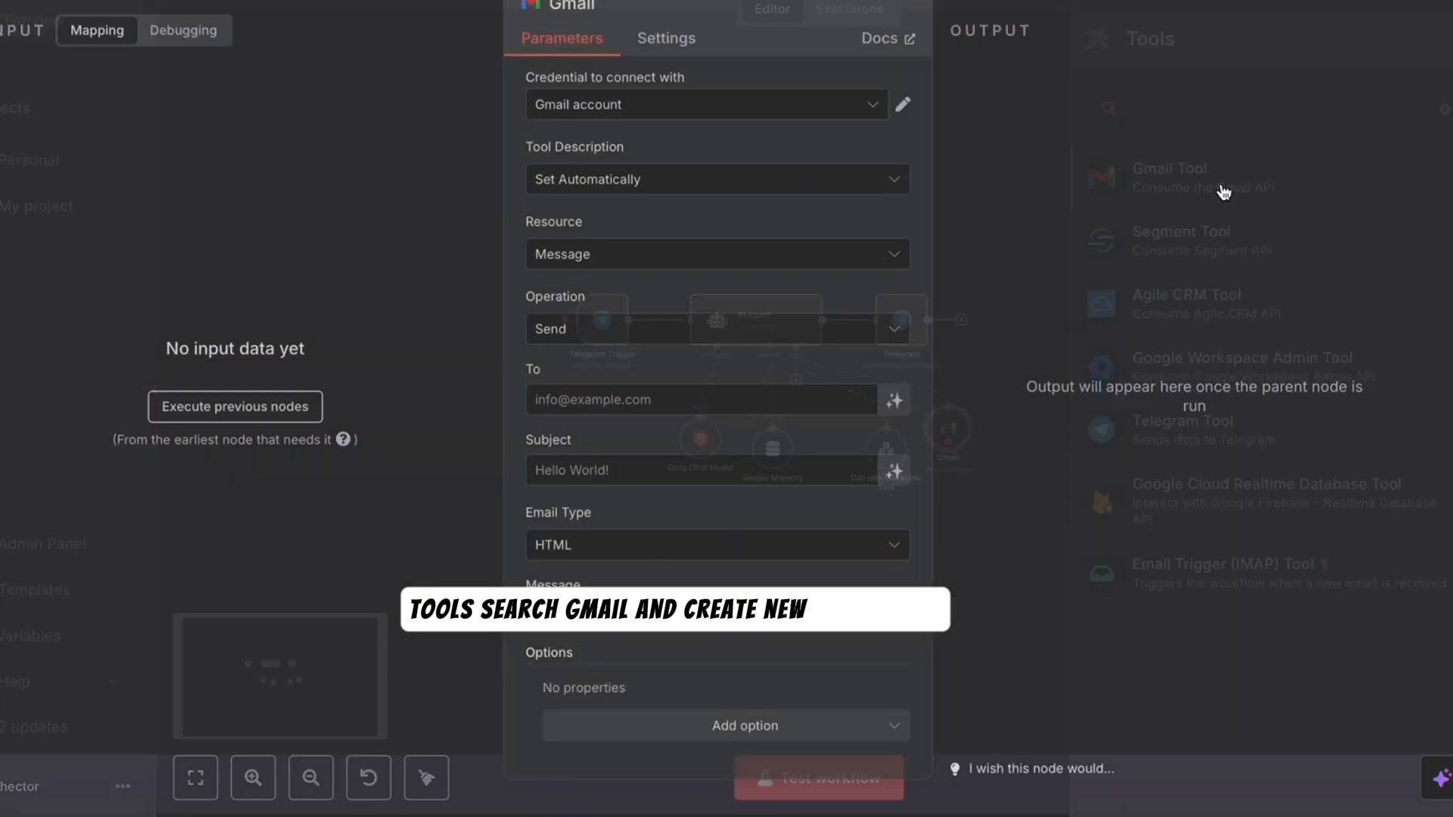
{"action": "left_click", "coordinate": [754, 109]}
{"action": "left_click", "coordinate": [649, 210]}
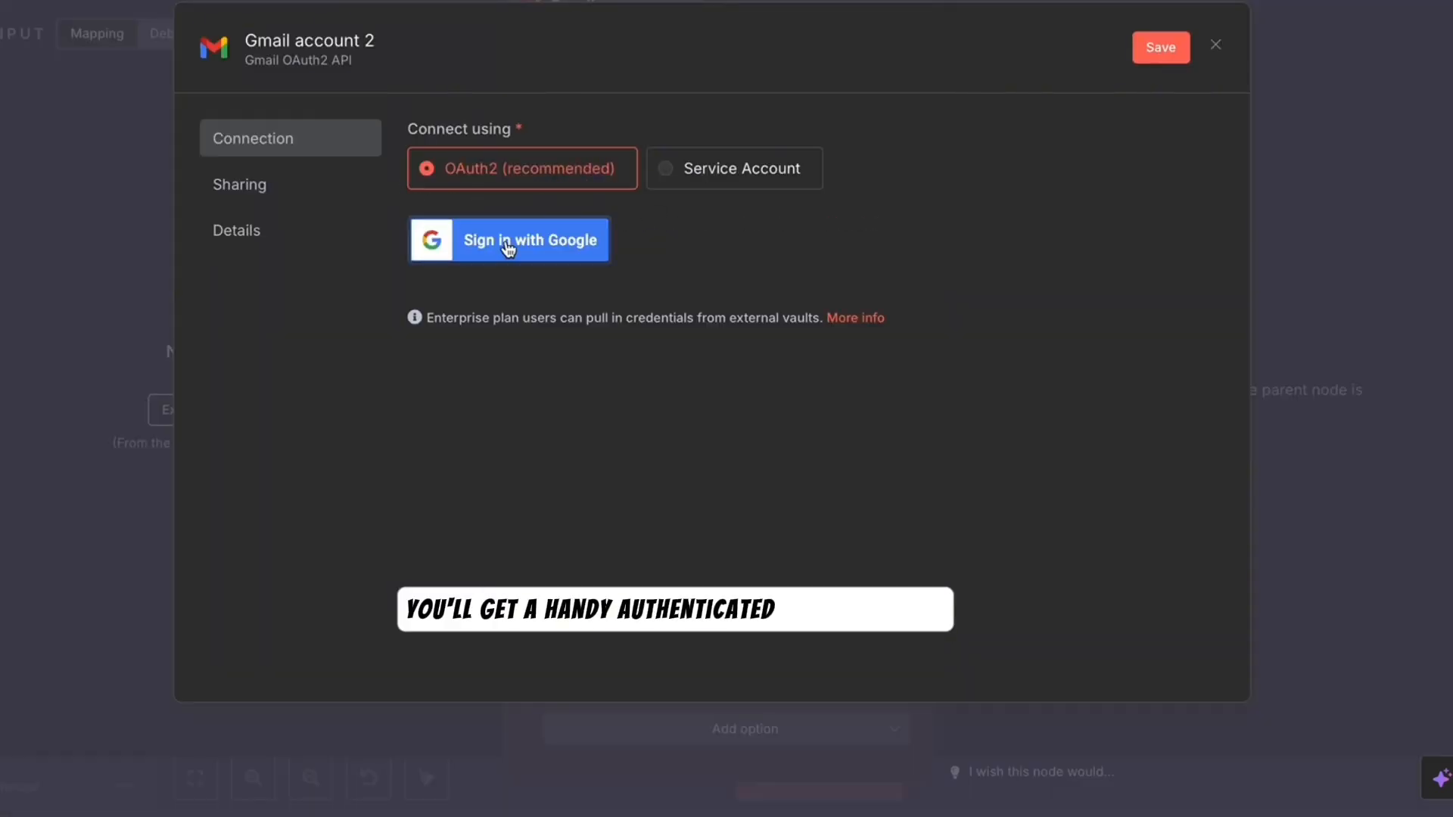
{"action": "left_click", "coordinate": [508, 248]}
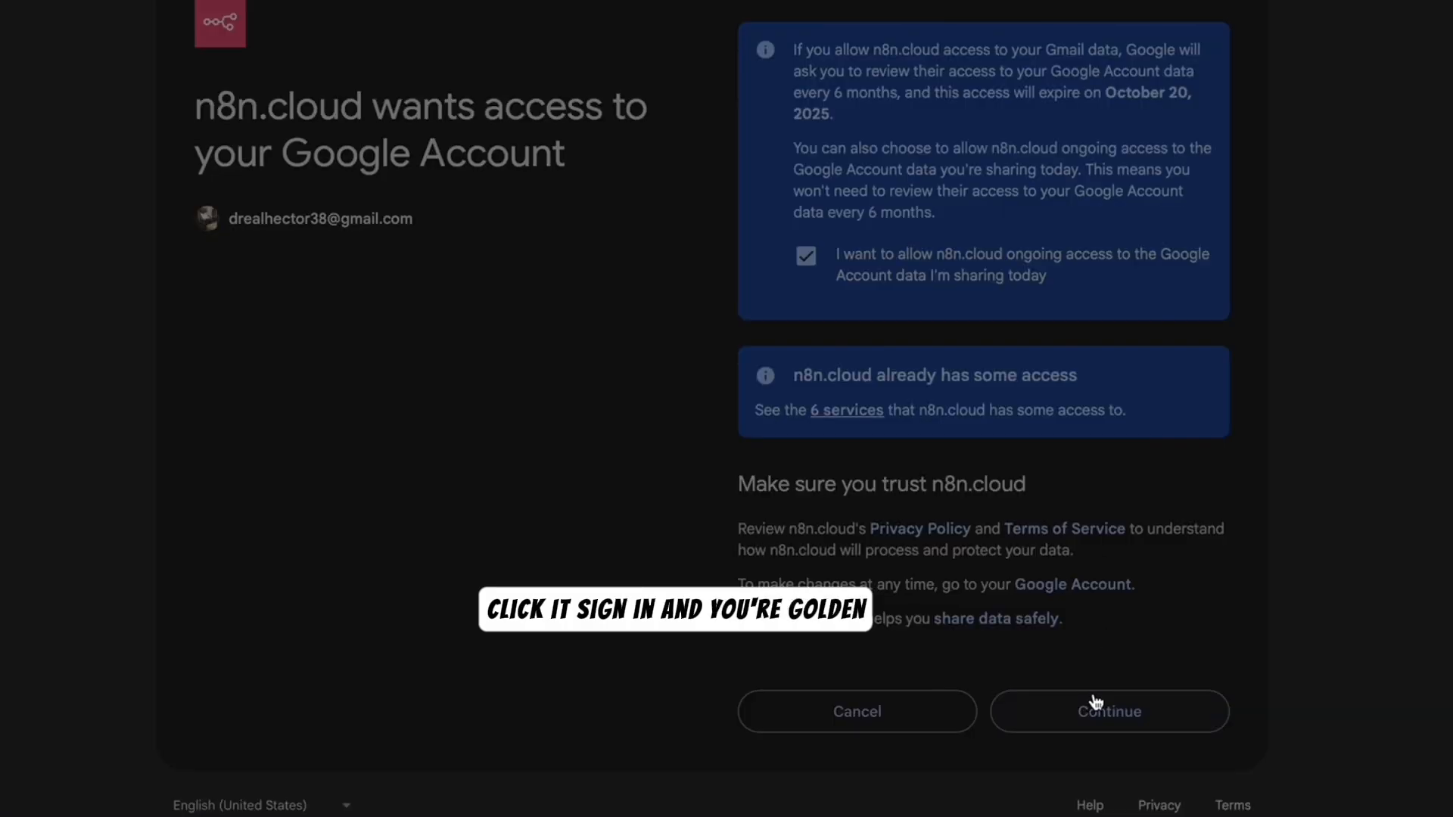
{"action": "left_click", "coordinate": [1096, 702]}
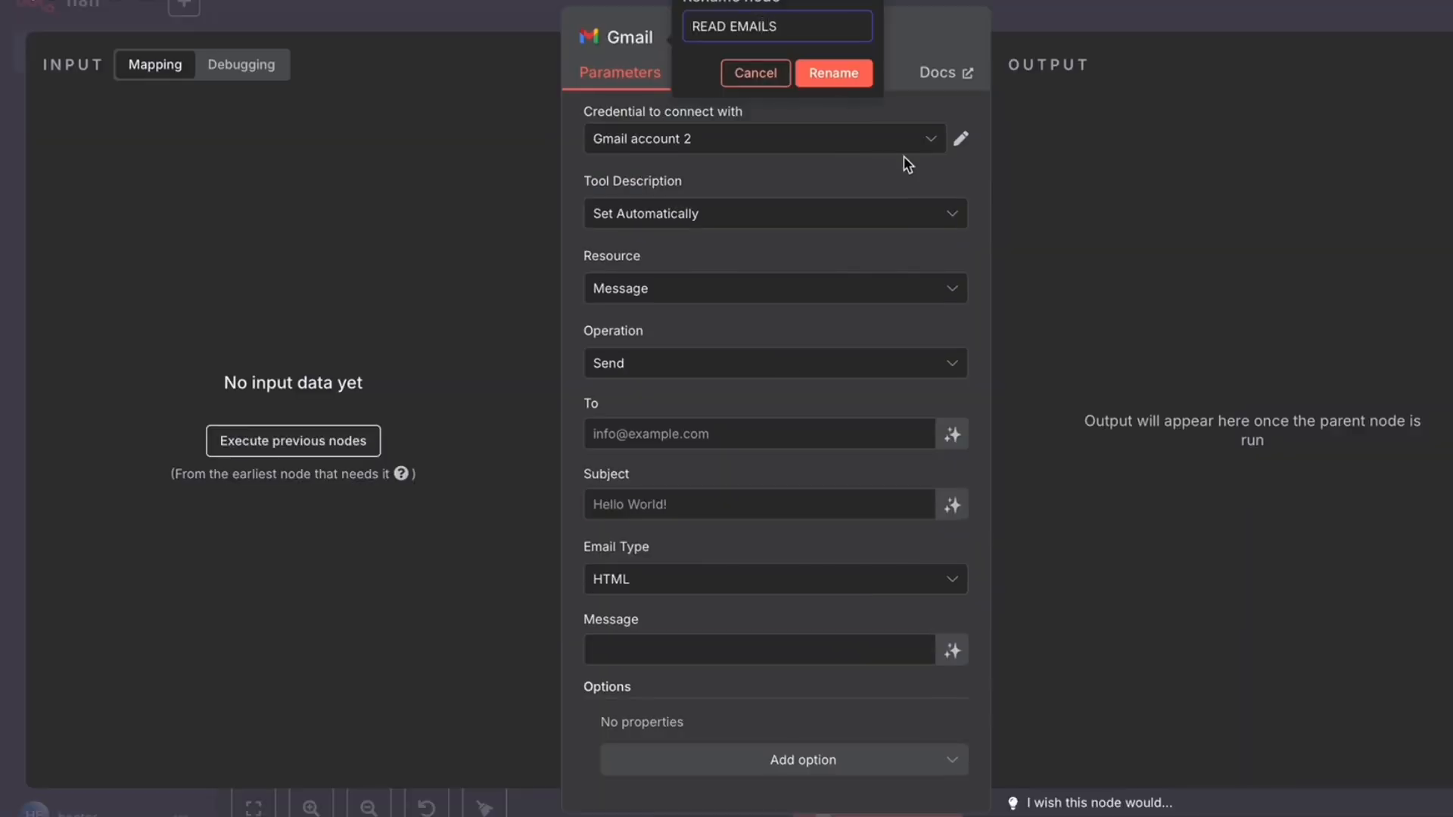
{"action": "key", "text": "Return"}
{"action": "left_click", "coordinate": [787, 361]}
- Set READ EMAILS to Get Many, limit 5, filtered by the INBOX and UNREAD labels
{"action": "left_click", "coordinate": [703, 486]}
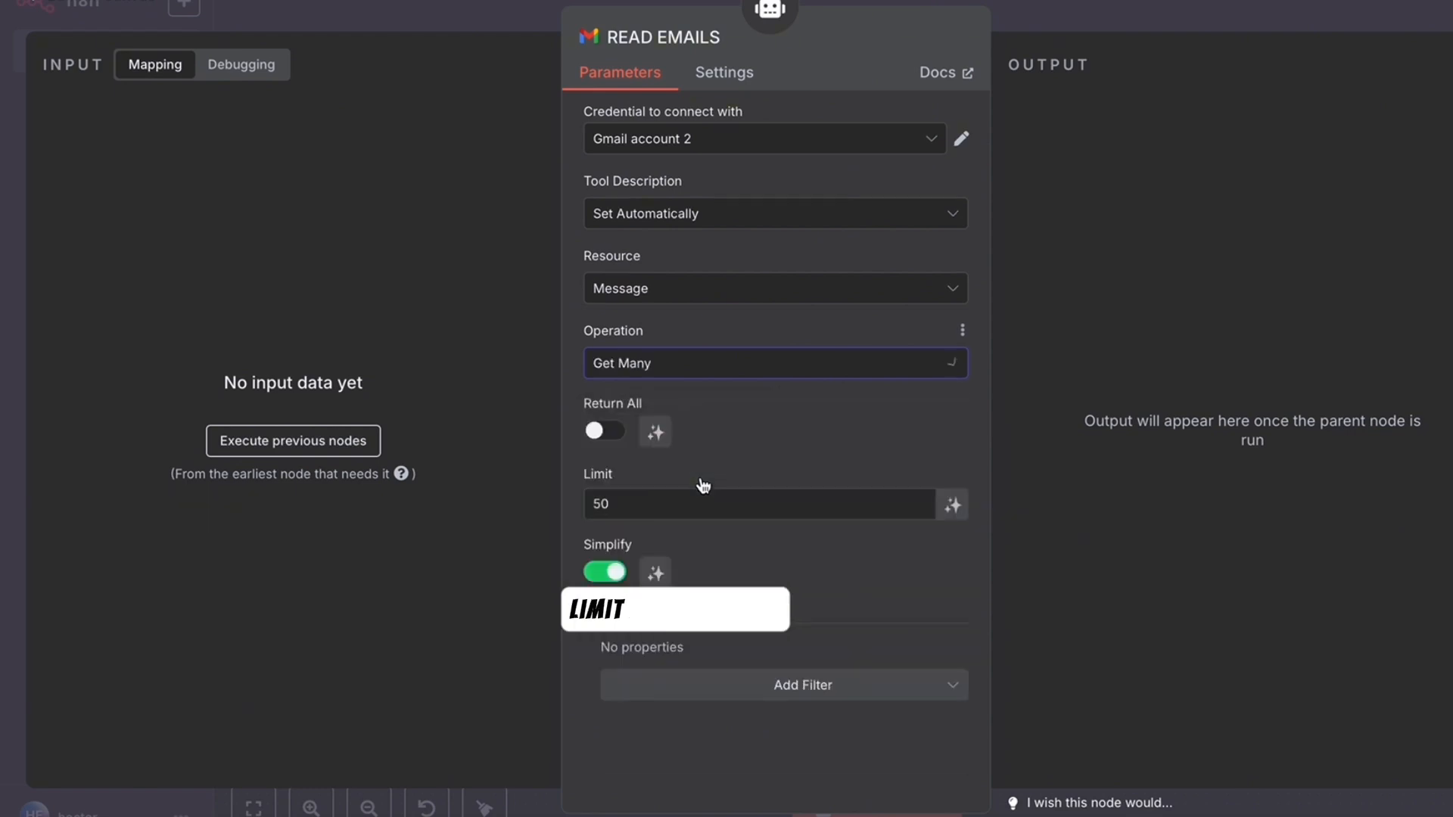
{"action": "left_click", "coordinate": [702, 503]}
{"action": "key", "text": "BackSpace"}
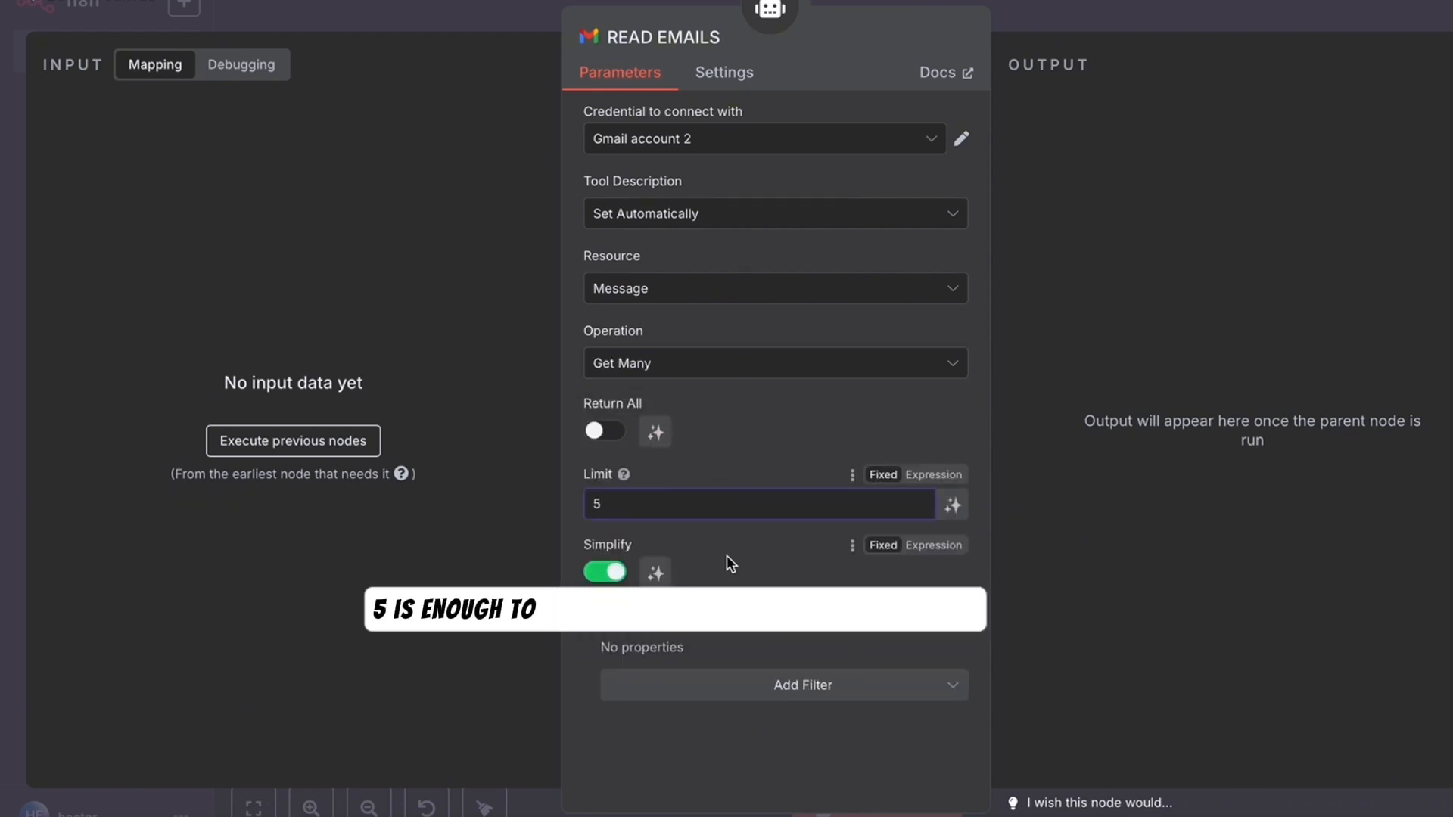
{"action": "left_click", "coordinate": [769, 695]}
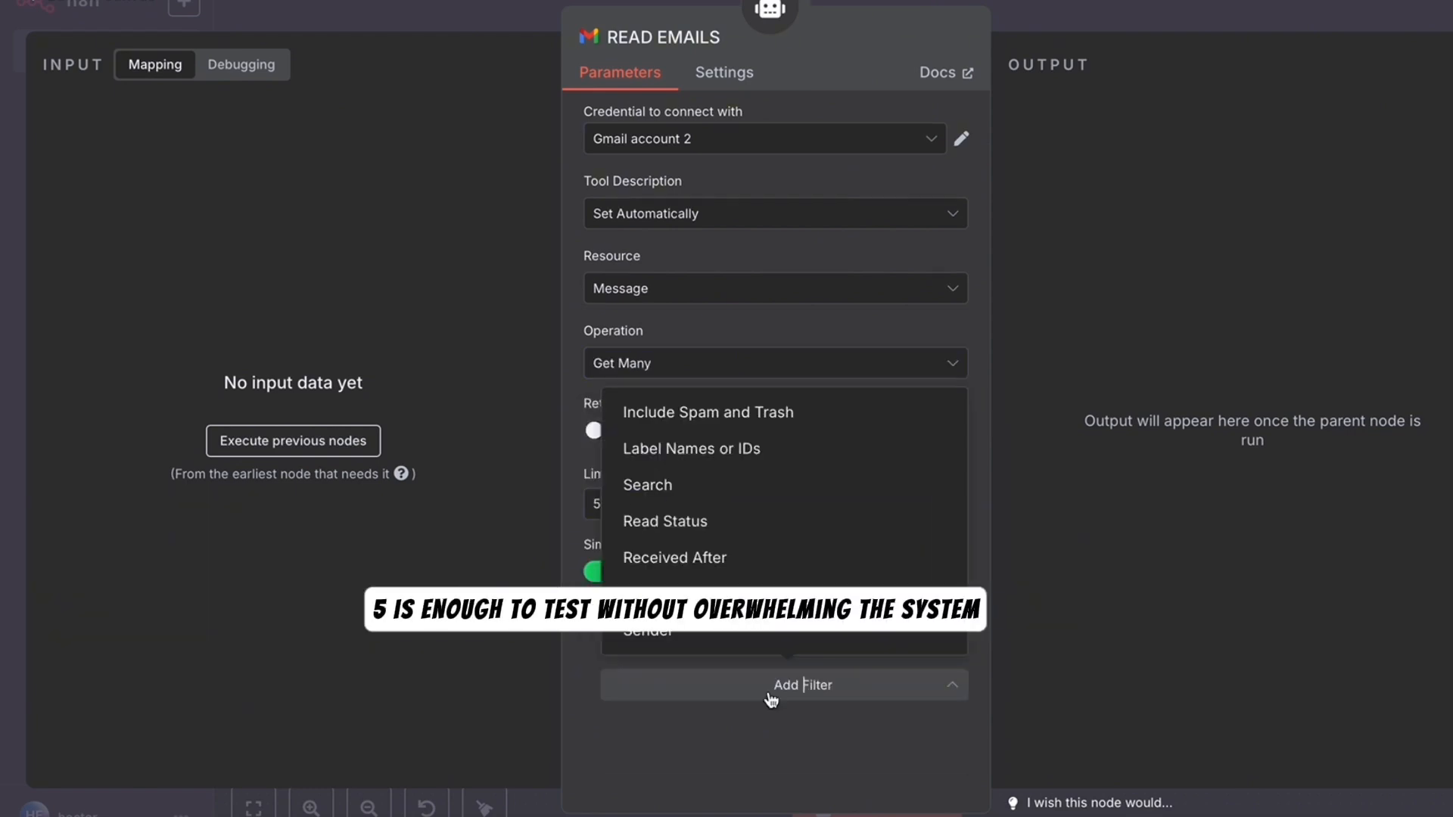
{"action": "left_click", "coordinate": [724, 453]}
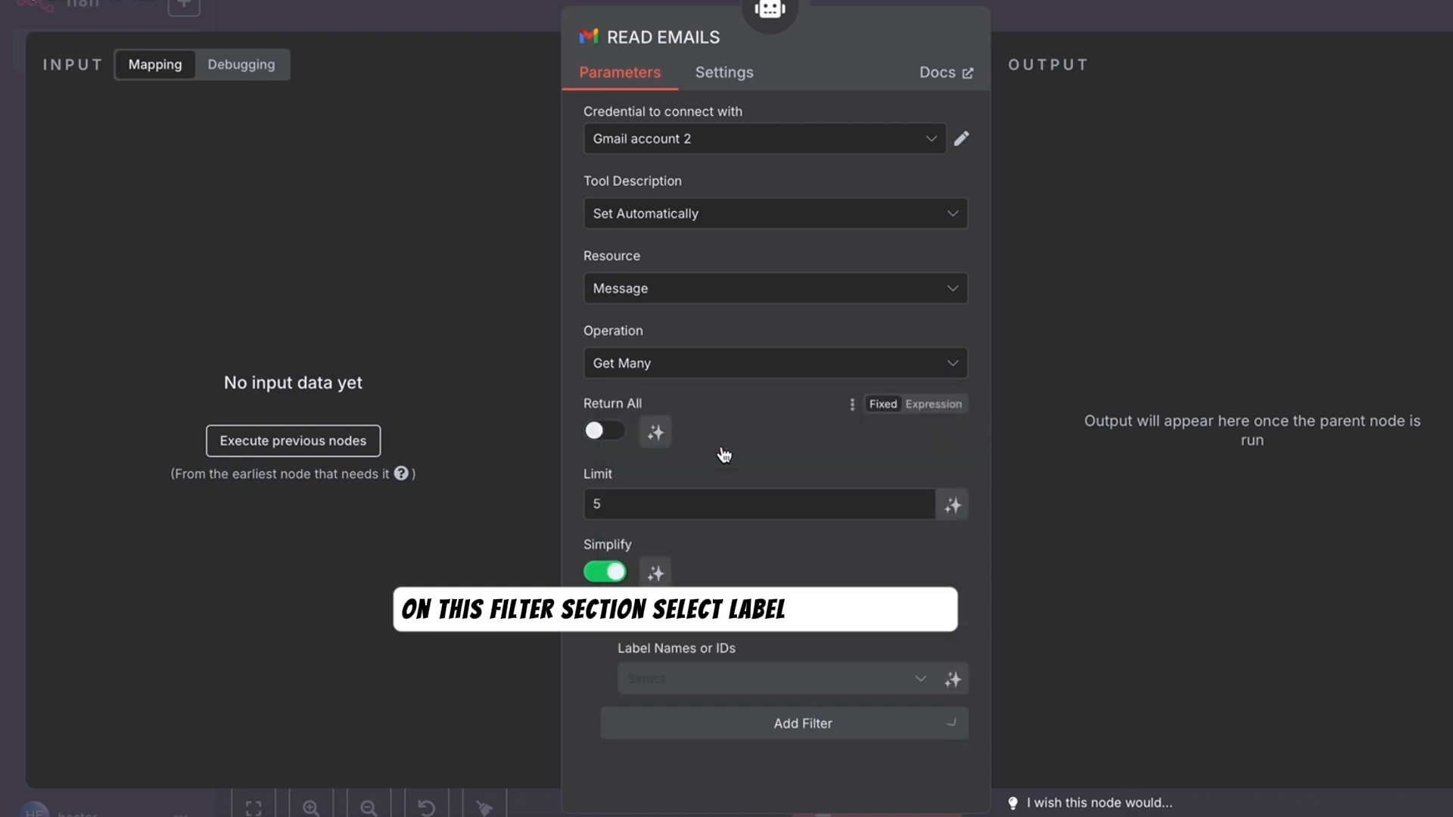
{"action": "left_click", "coordinate": [922, 684]}
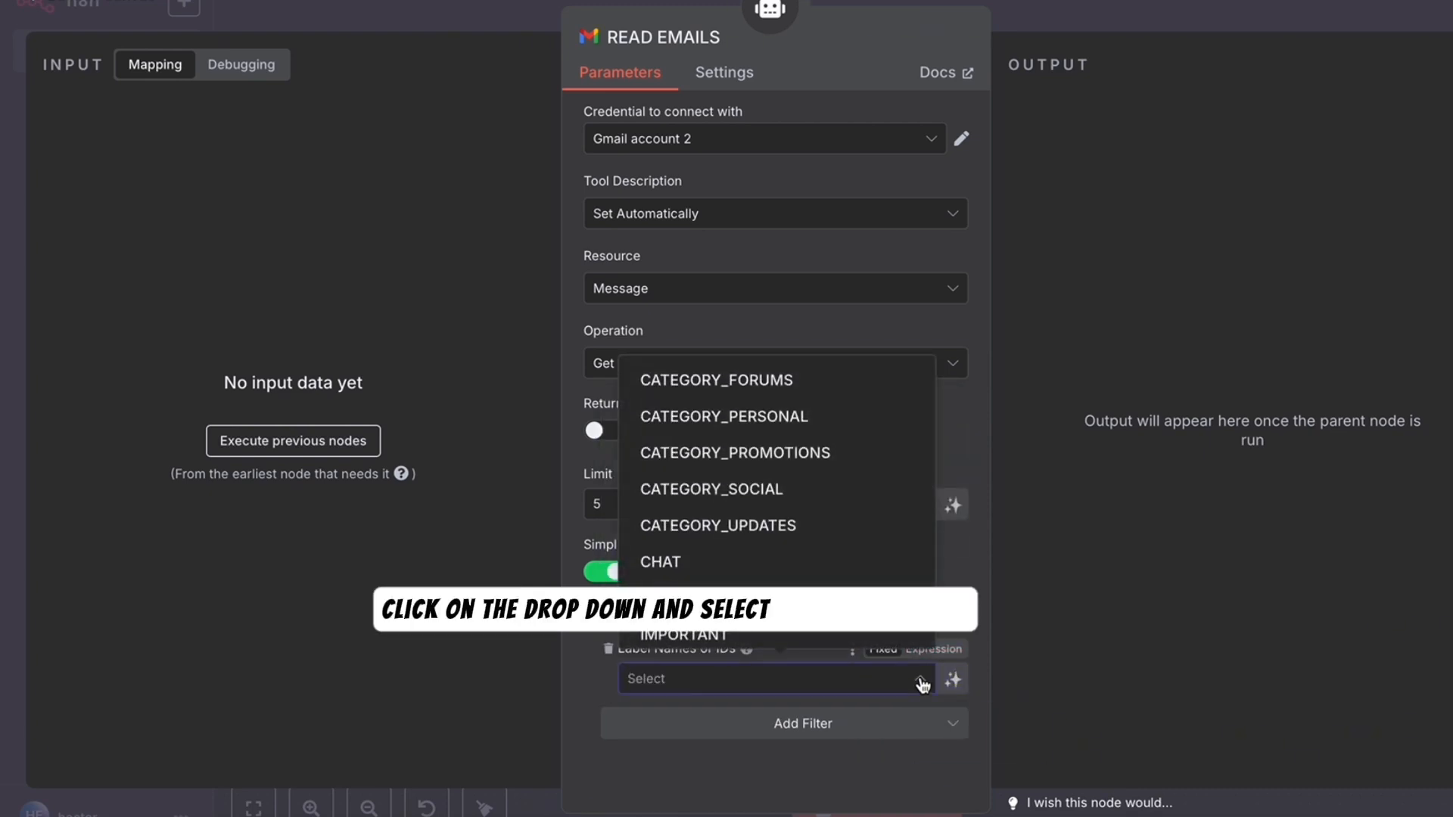
{"action": "scroll", "coordinate": [808, 486], "scroll_direction": "down", "scroll_amount": 3}
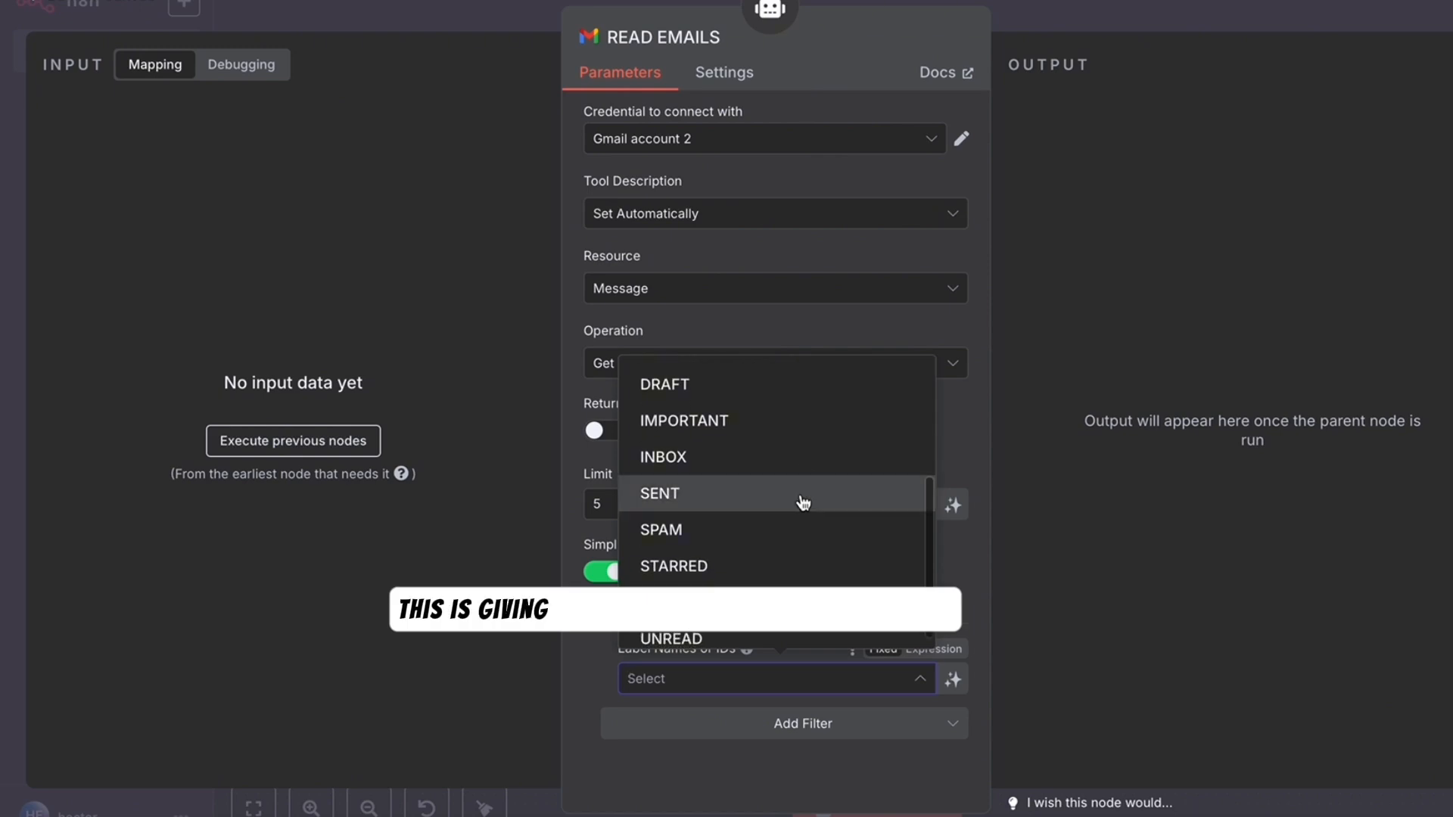
{"action": "left_click", "coordinate": [692, 463]}
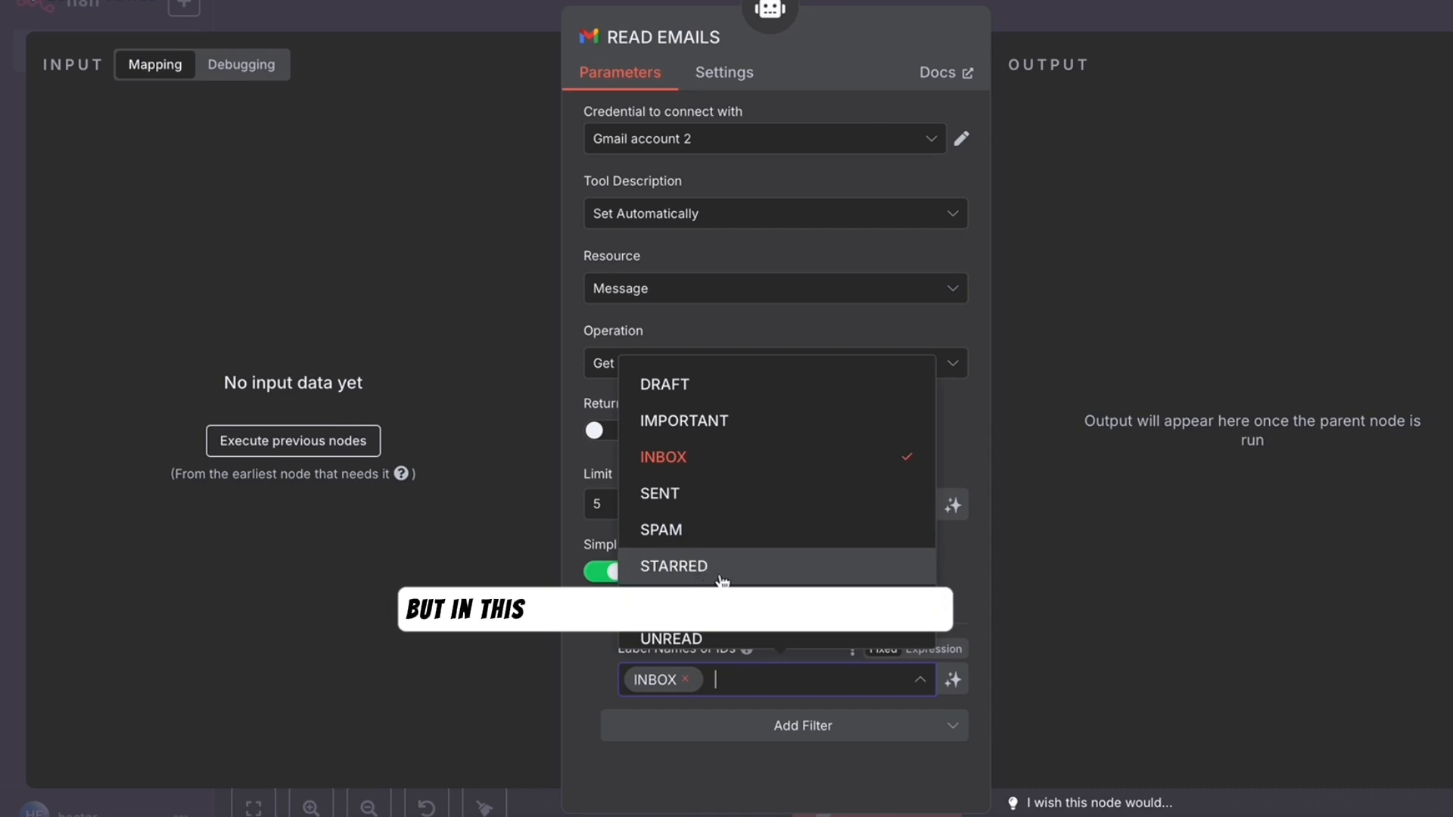
{"action": "left_click", "coordinate": [691, 640]}
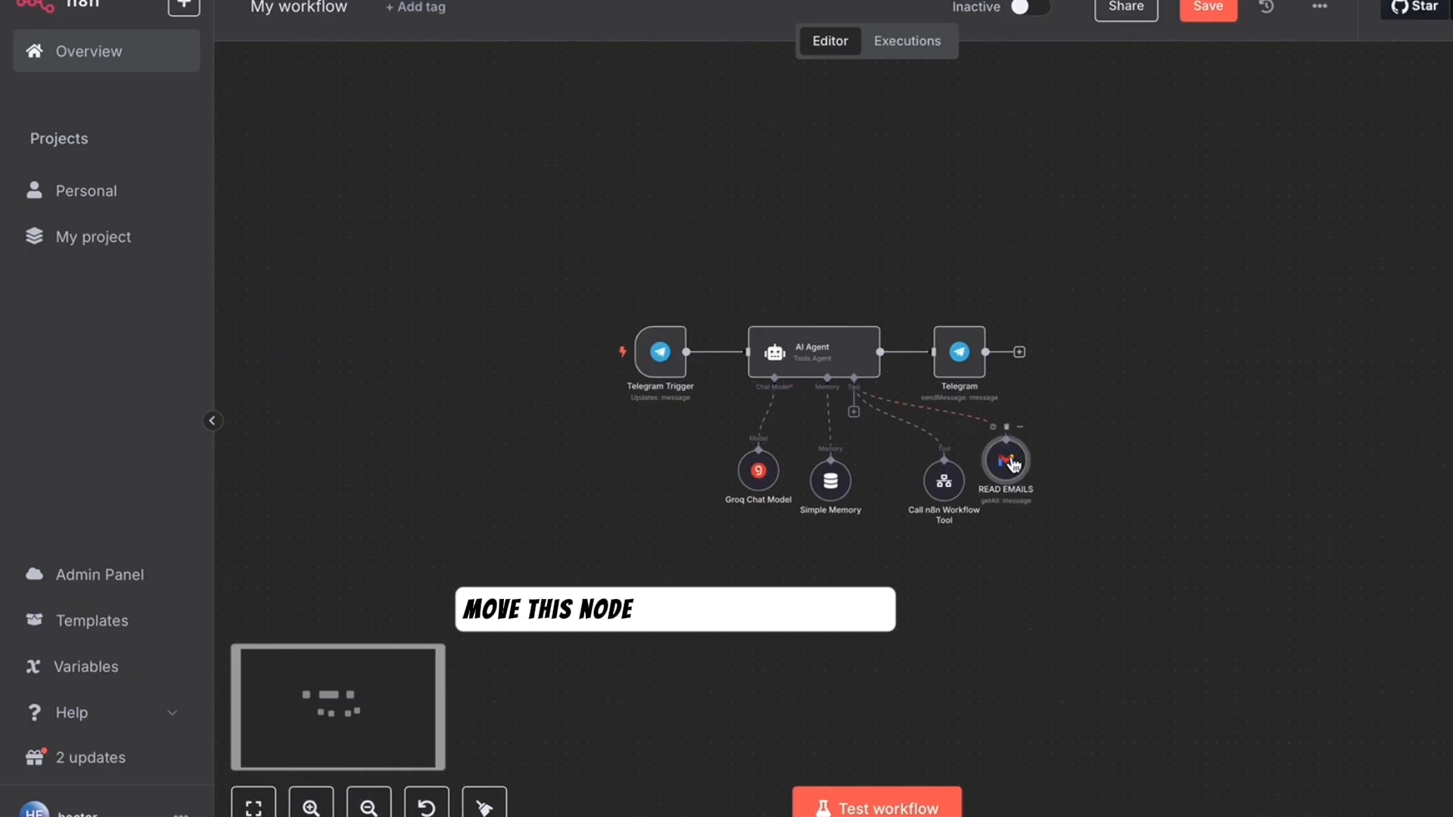
{"action": "left_click_drag", "start_coordinate": [1009, 464], "coordinate": [1059, 479]}
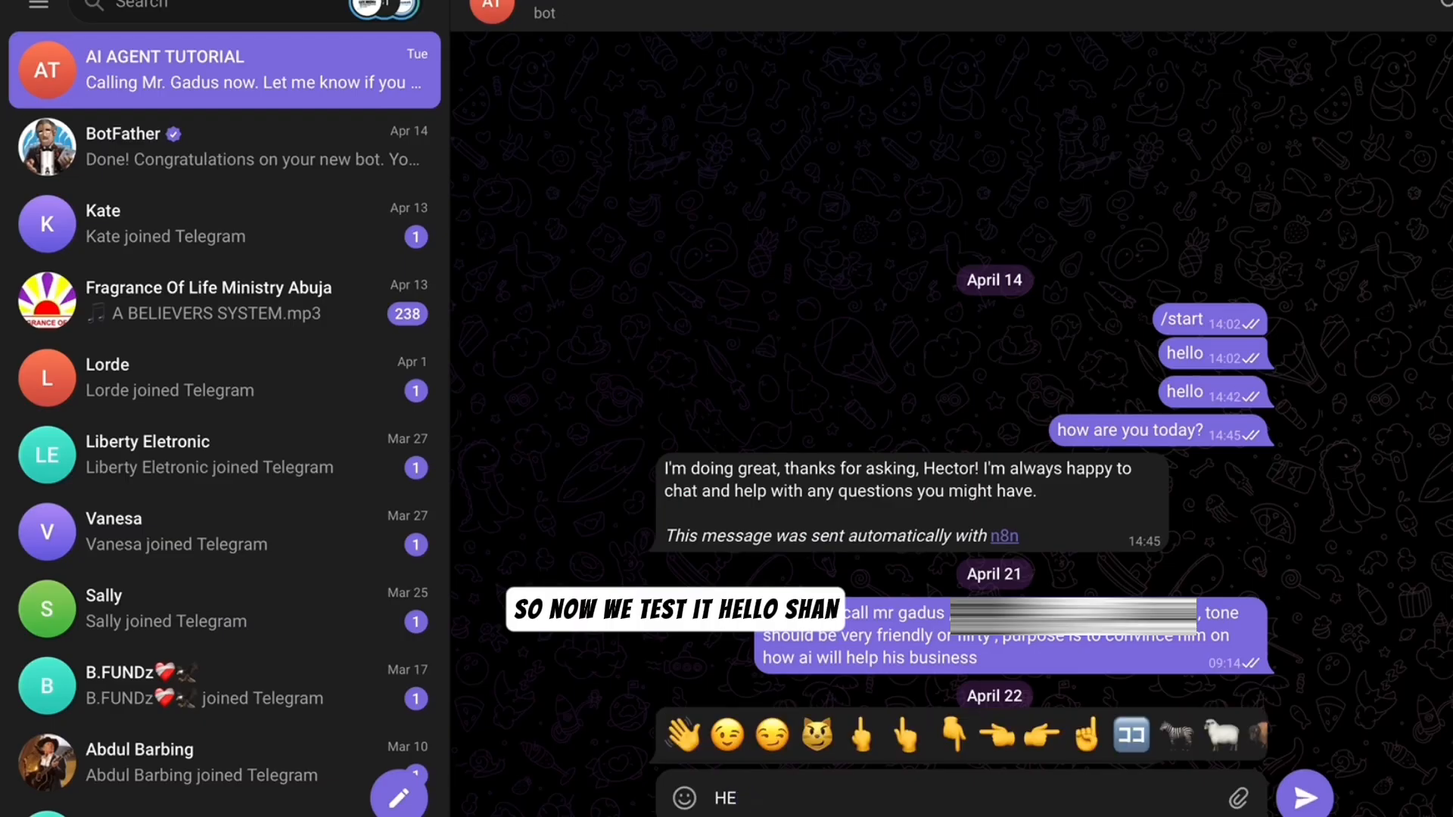
- Ask the bot in Telegram to 'SUMMARIZE MY LAST 5 UNREAD EMAILS'
{"action": "type", "text": "Y SHAN SUMMARIZE "}
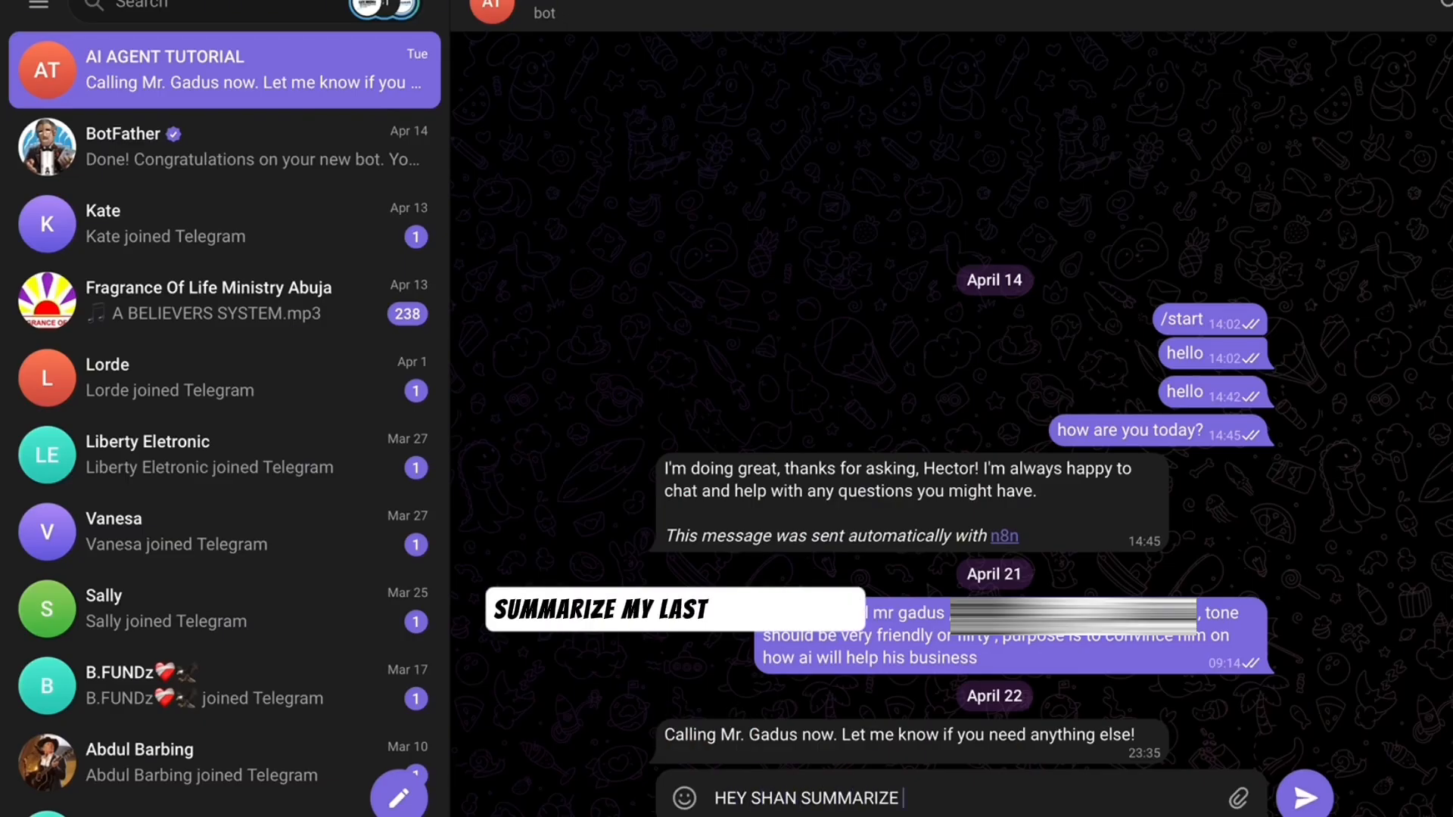
{"action": "type", "text": "MY LAST 5 UNREAD EMAILS"}
{"action": "key", "text": "Return"}
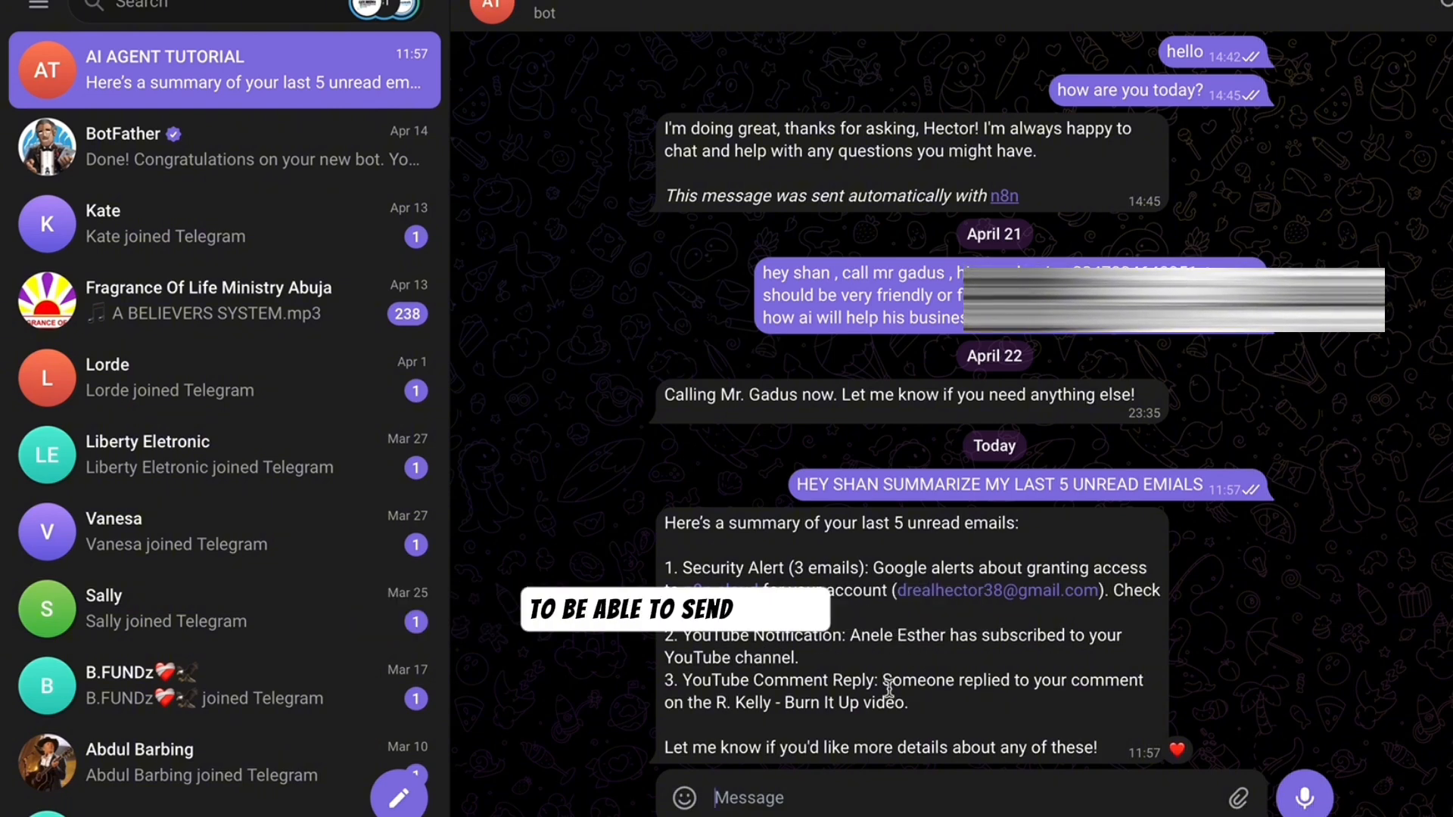
- Attach another Gmail tool to the agent and name it SEND EMAIL
{"action": "left_click", "coordinate": [821, 460]}
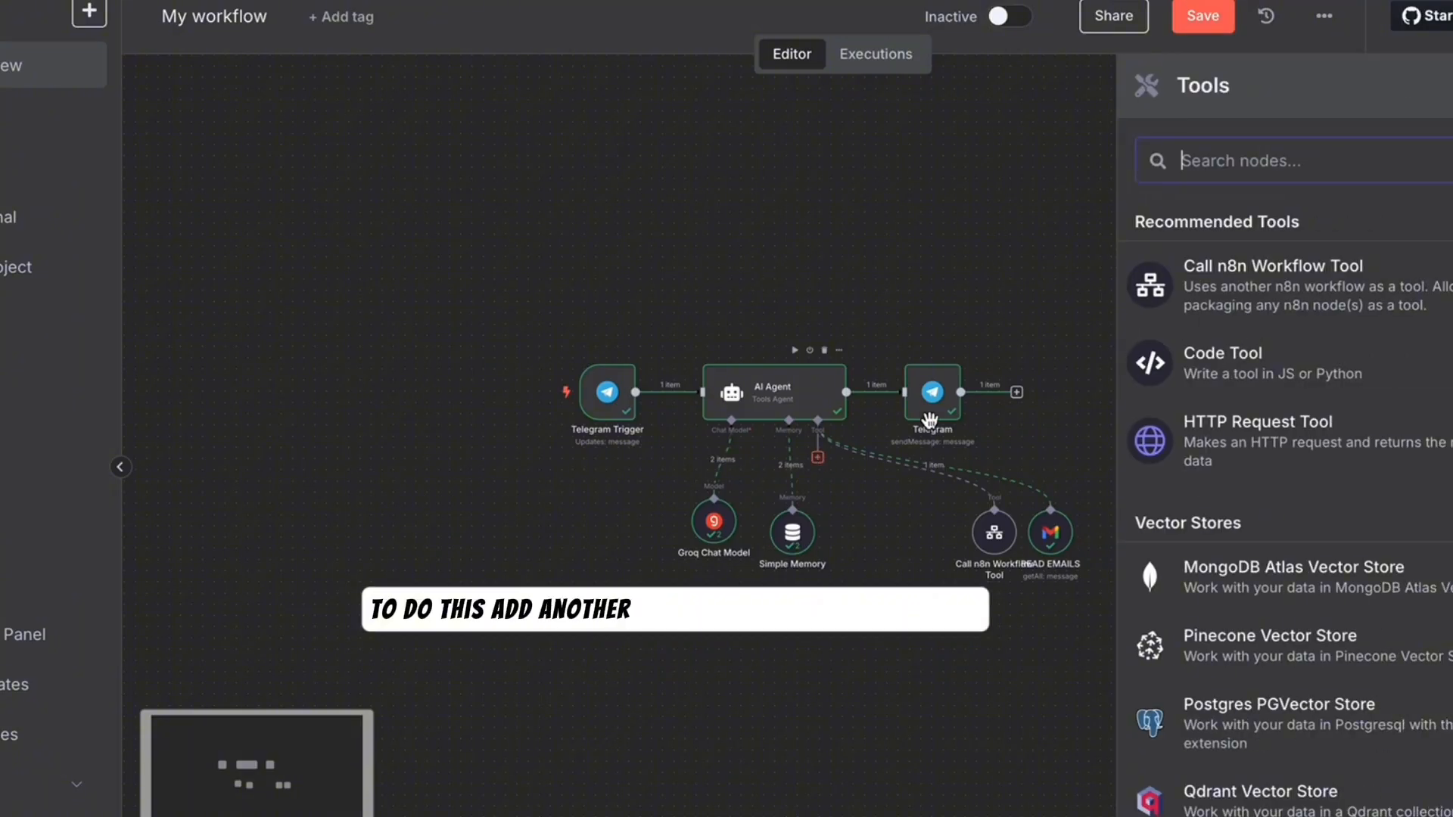
{"action": "type", "text": "GM"}
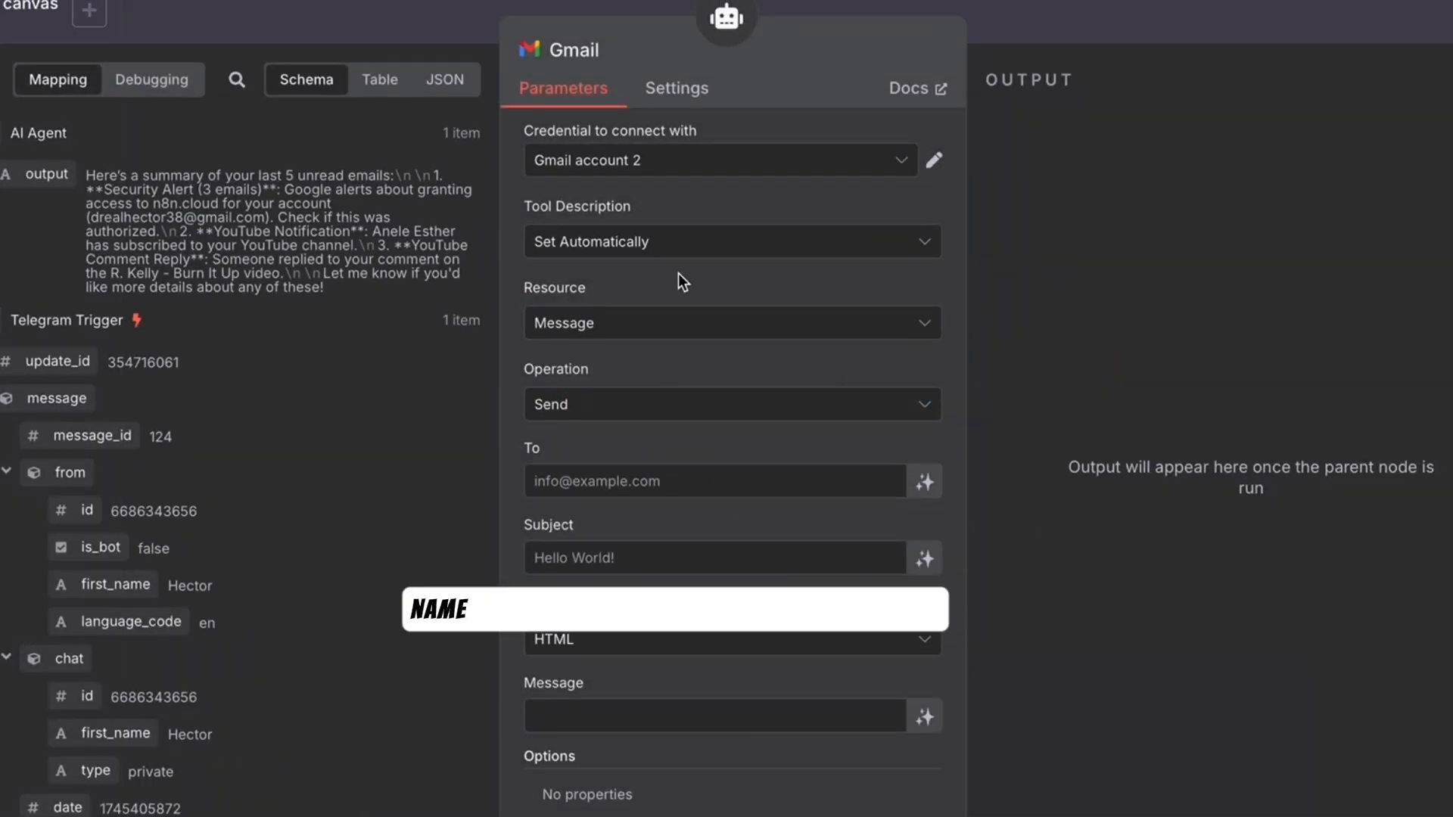
{"action": "type", "text": "SEND EMAIL"}
{"action": "key", "text": "Return"}
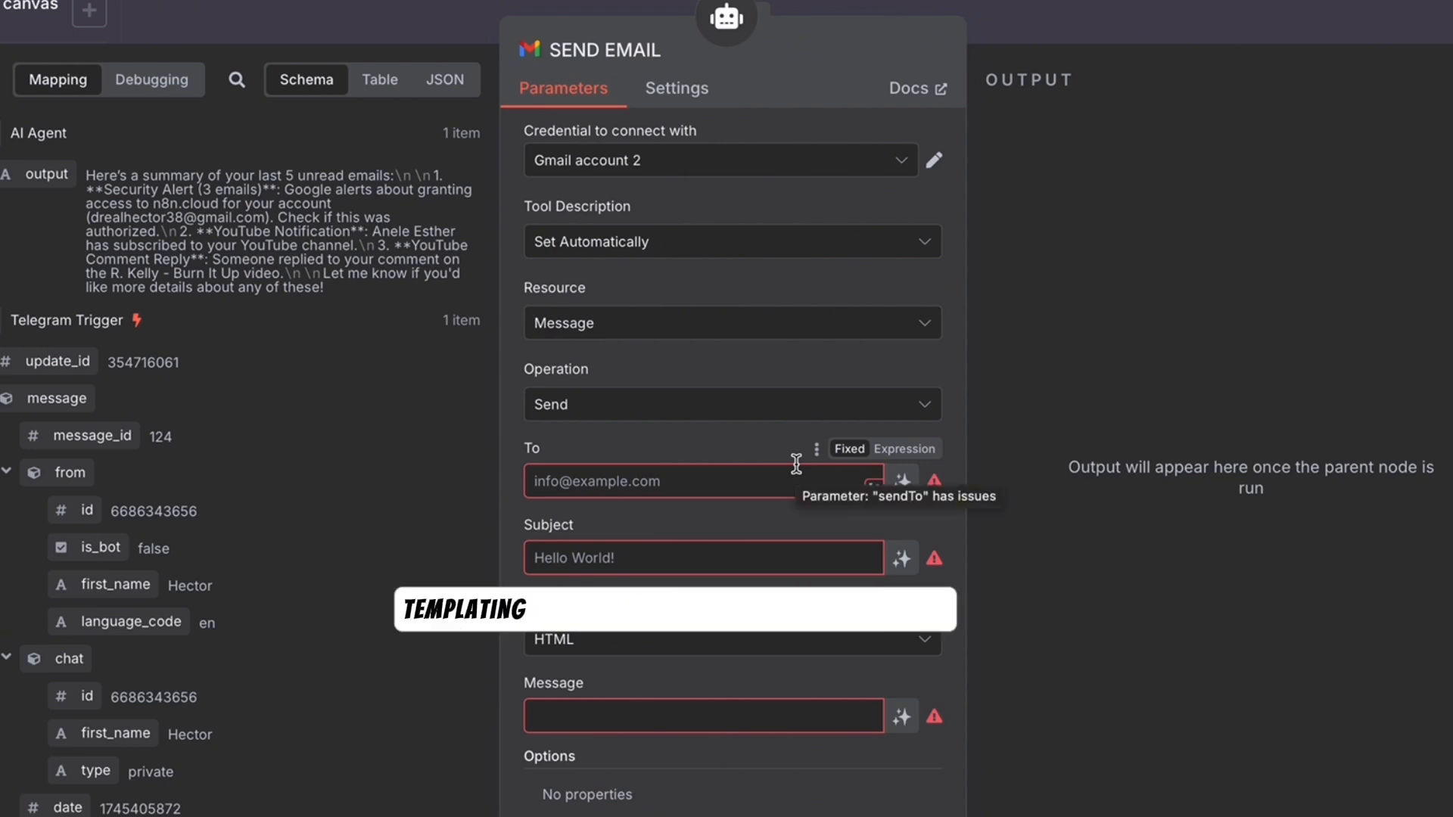
- Fill To, Subject and Message with $json EMAIL_ADDRESS, EMAIL_SUBJECT and EMAIL_BODY expressions with fallback descriptions
{"action": "left_click", "coordinate": [904, 448]}
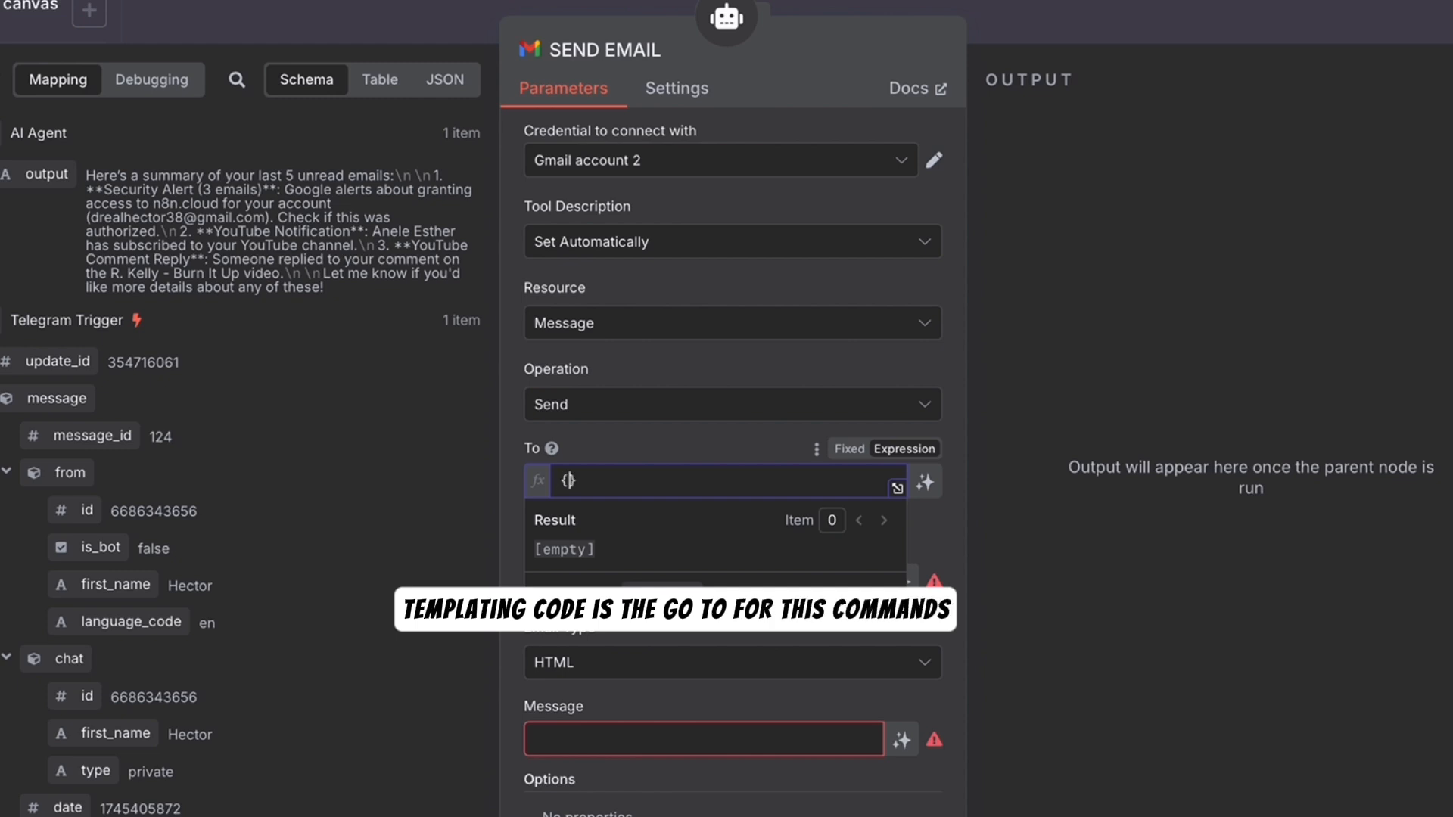
{"action": "type", "text": "{{"}
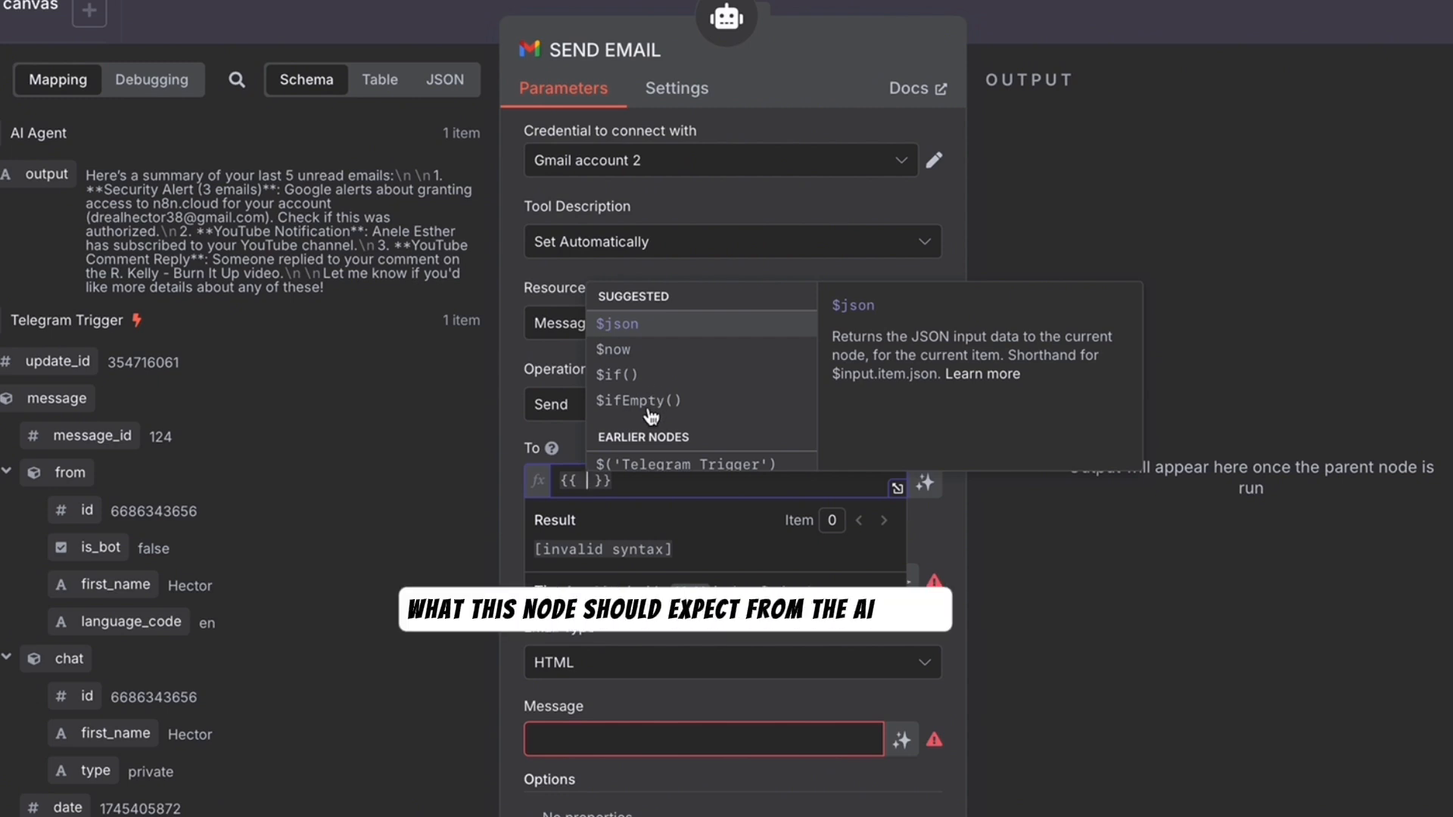
{"action": "left_click", "coordinate": [633, 327]}
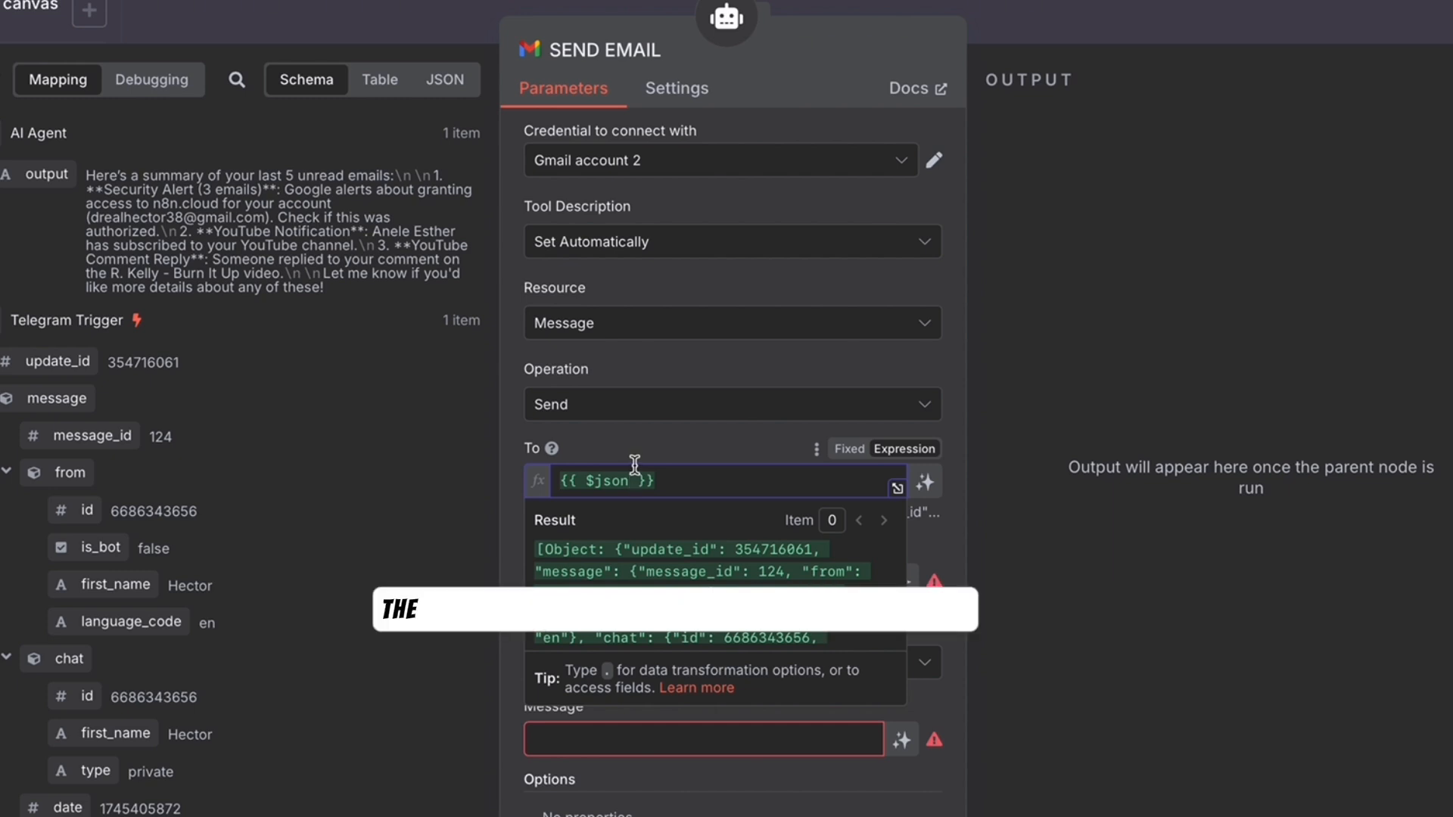
{"action": "type", "text": "["}
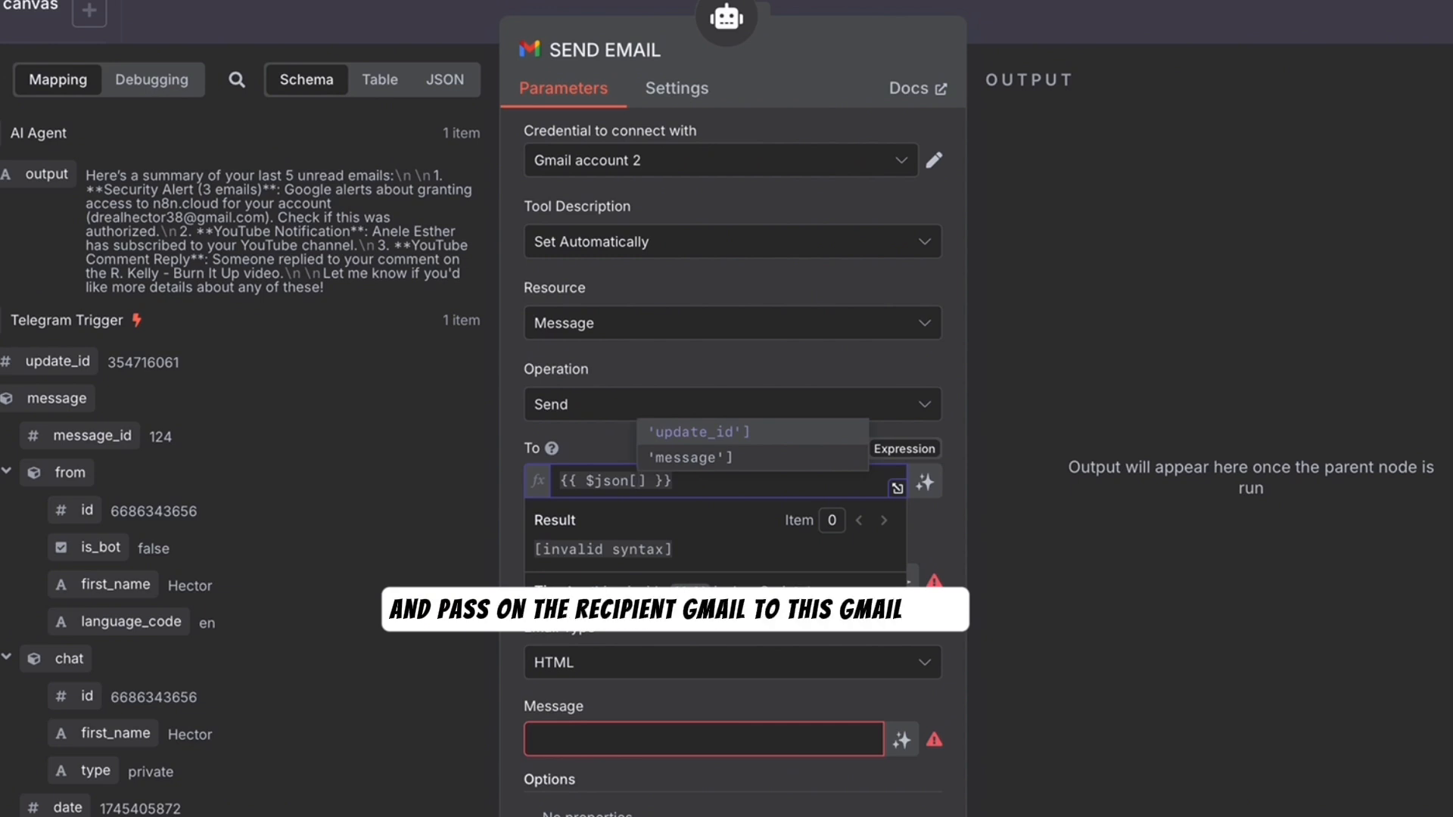
{"action": "type", "text": "\"EMAIL"}
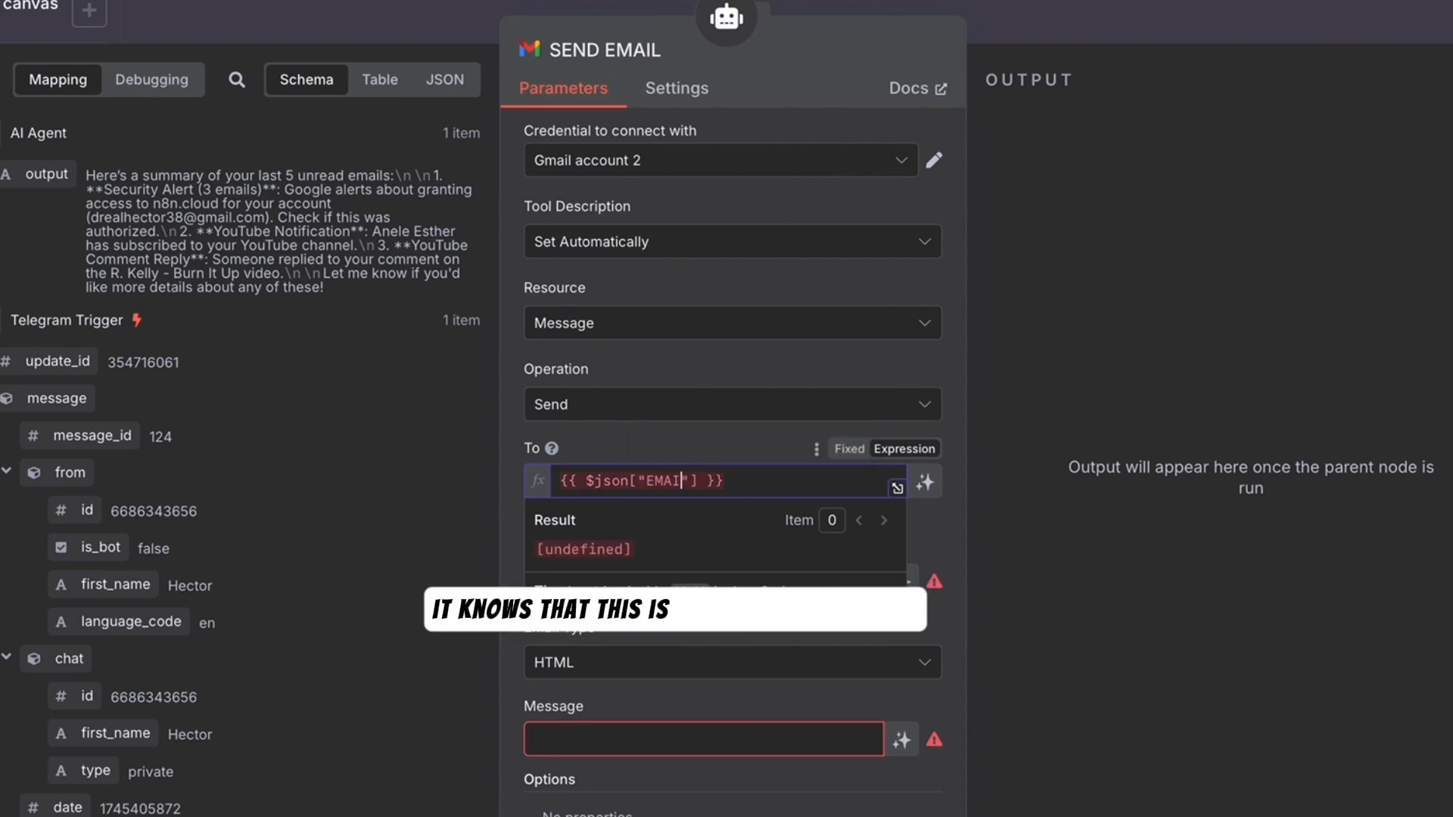
{"action": "type", "text": "_ADDRESS"}
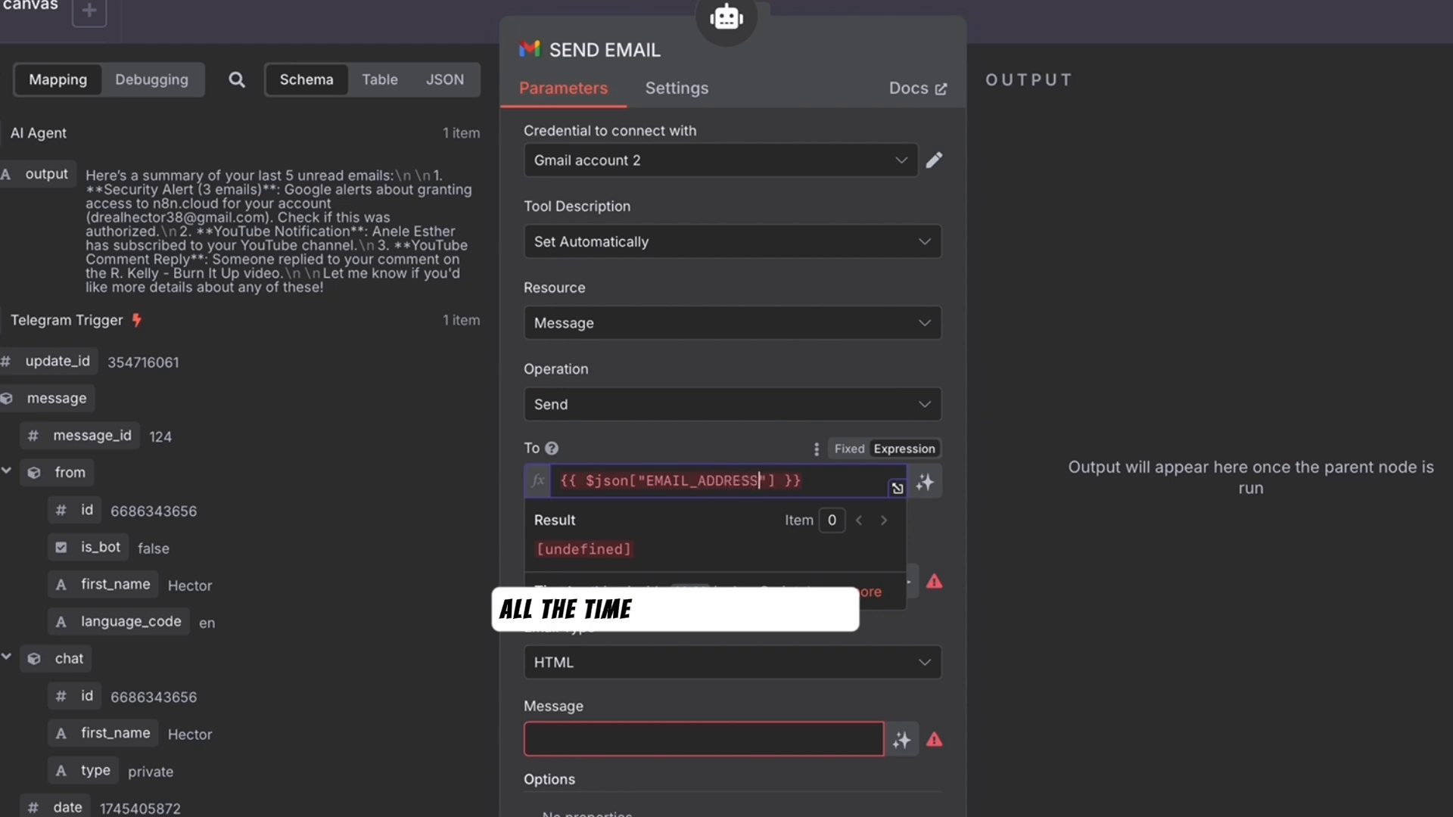
{"action": "left_click", "coordinate": [779, 480]}
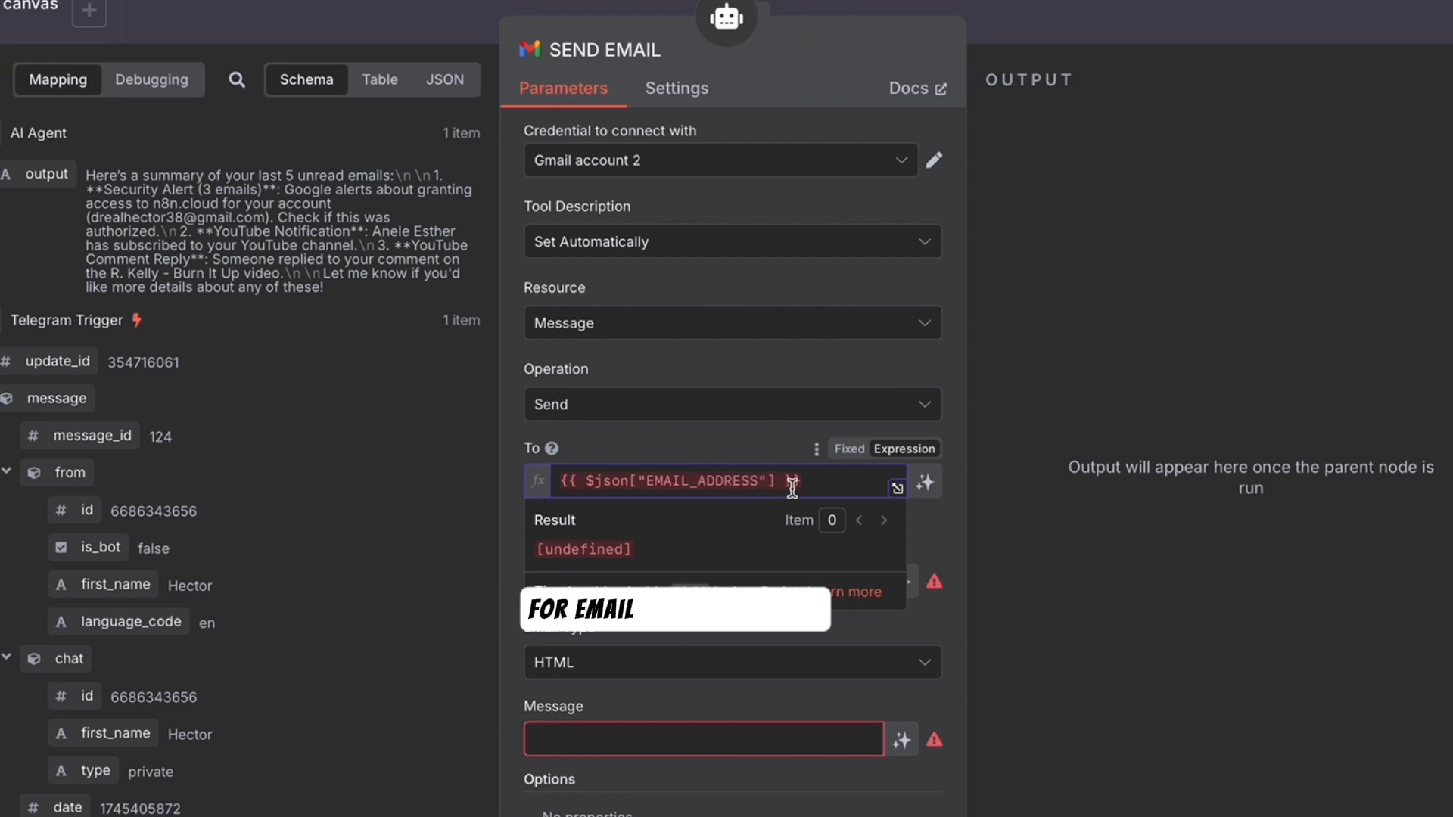
{"action": "type", "text": "|| \"THE REC"}
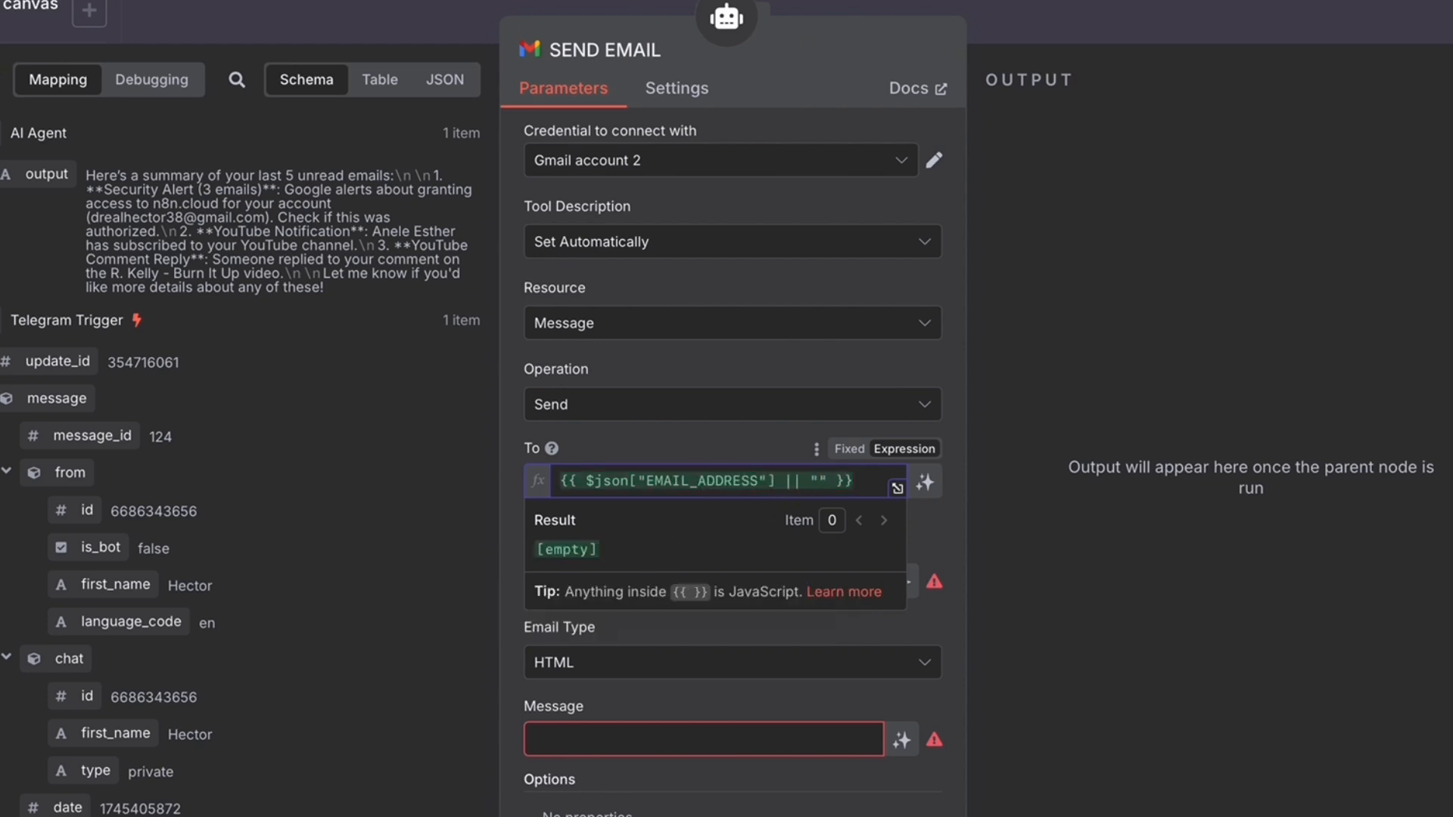
{"action": "type", "text": "IPIENT EMAIL"}
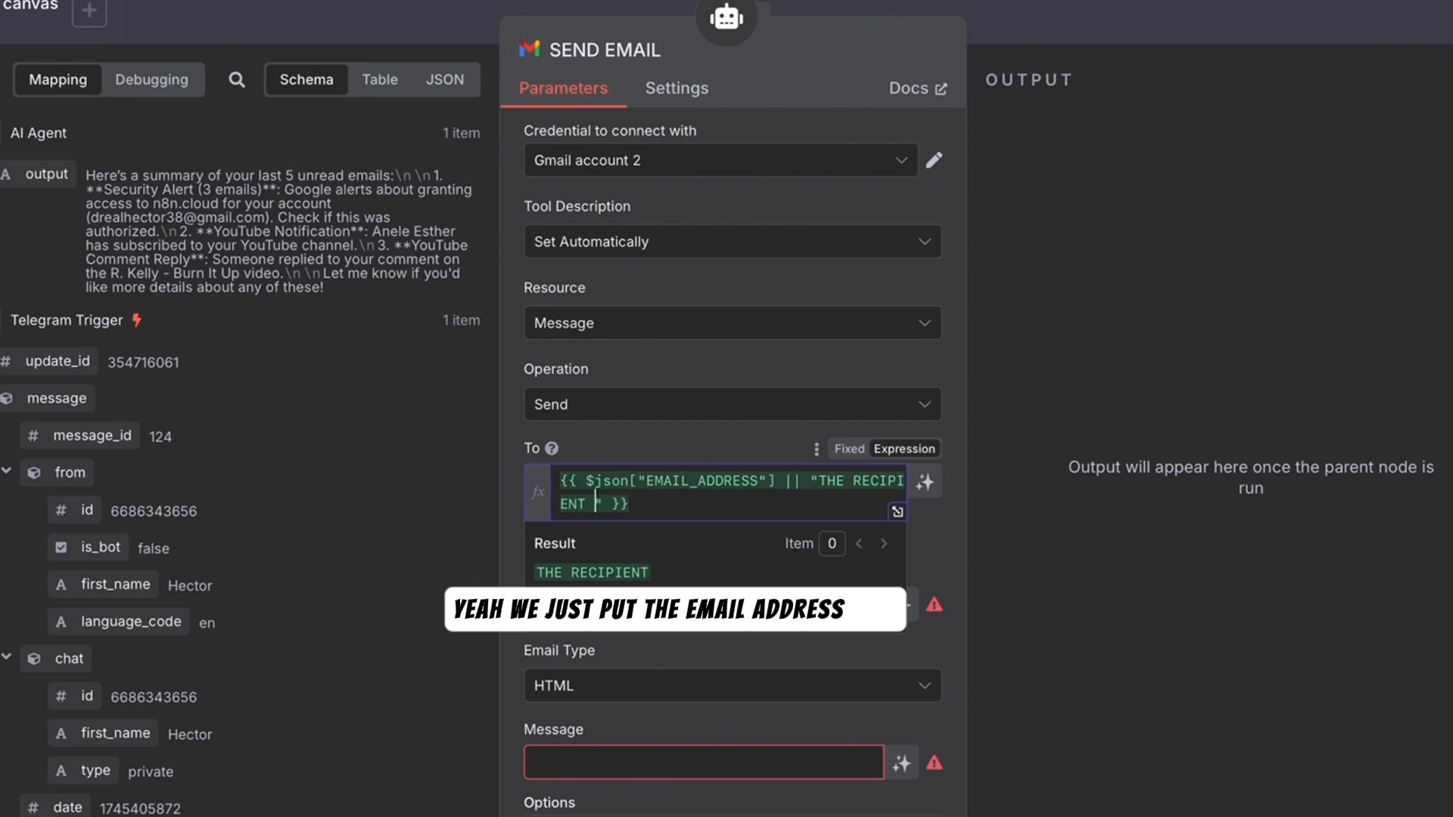
{"action": "type", "text": " ADDRESS"}
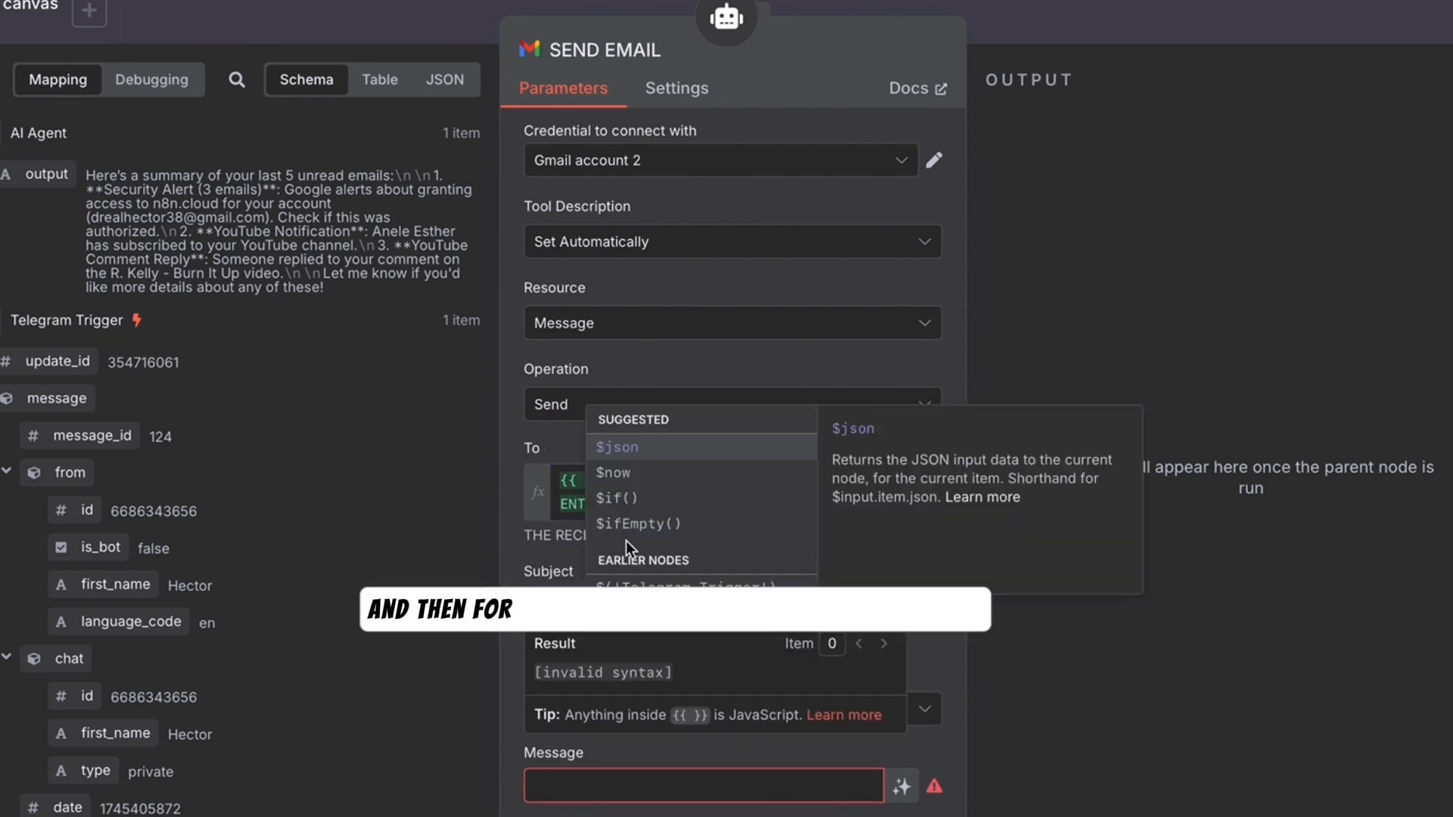
{"action": "key", "text": "Return"}
{"action": "type", "text": "[\"EMAIL_SUBJECT\"]"}
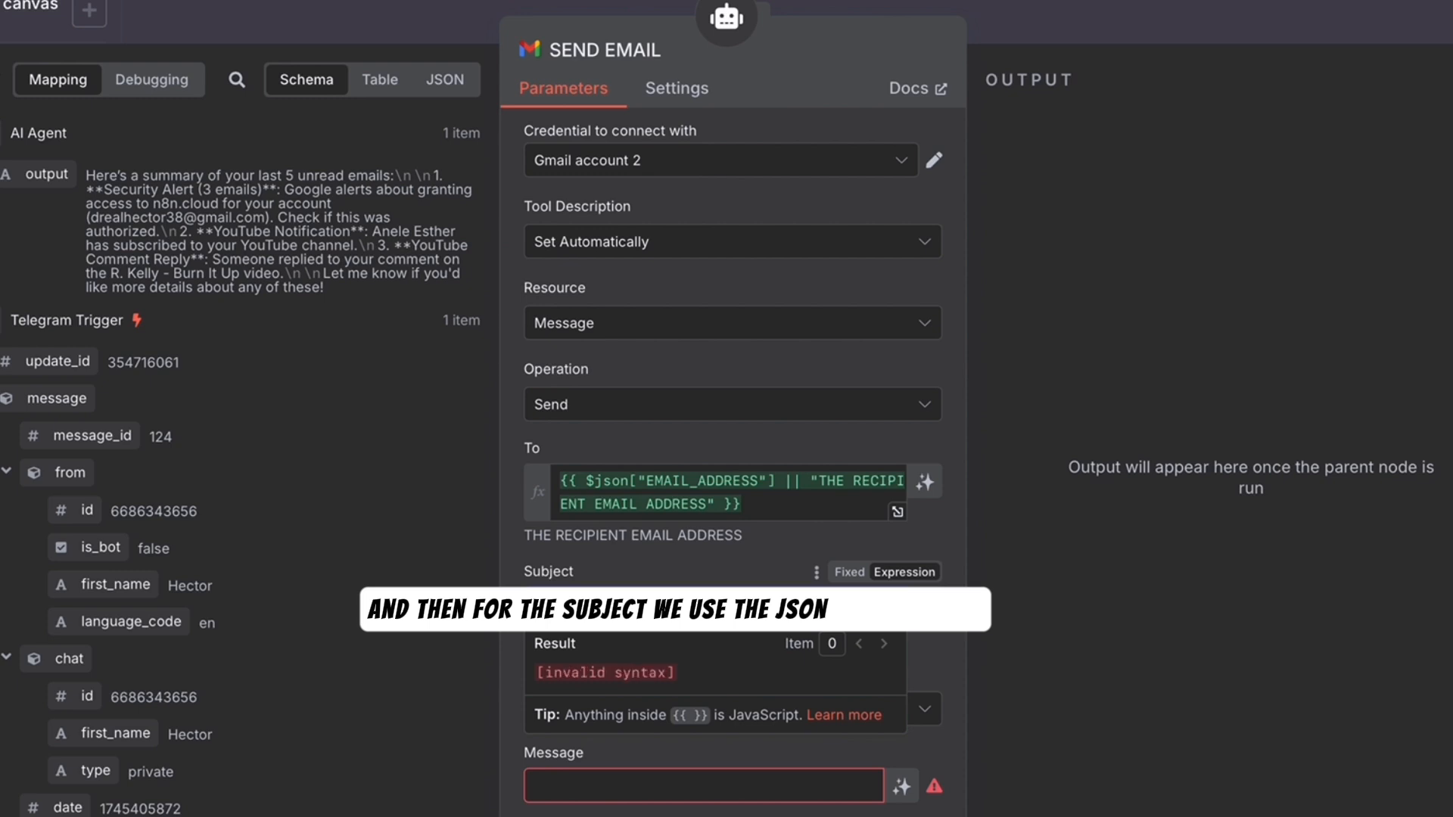
{"action": "type", "text": " || \"THE EMAIL SUBJECT LINE"}
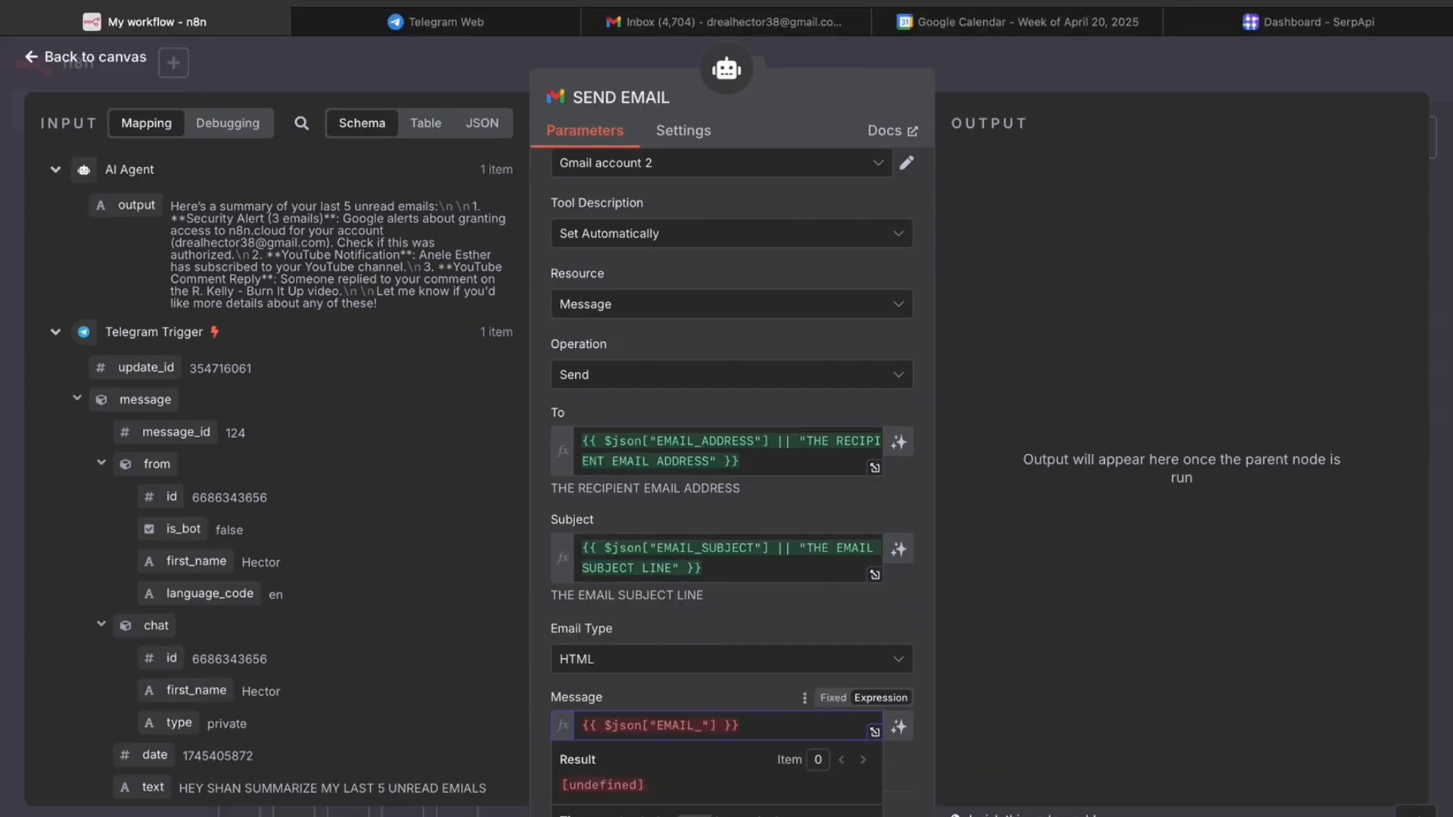
{"action": "type", "text": "\"THE EMAIL "}
{"action": "type", "text": "BOD"}
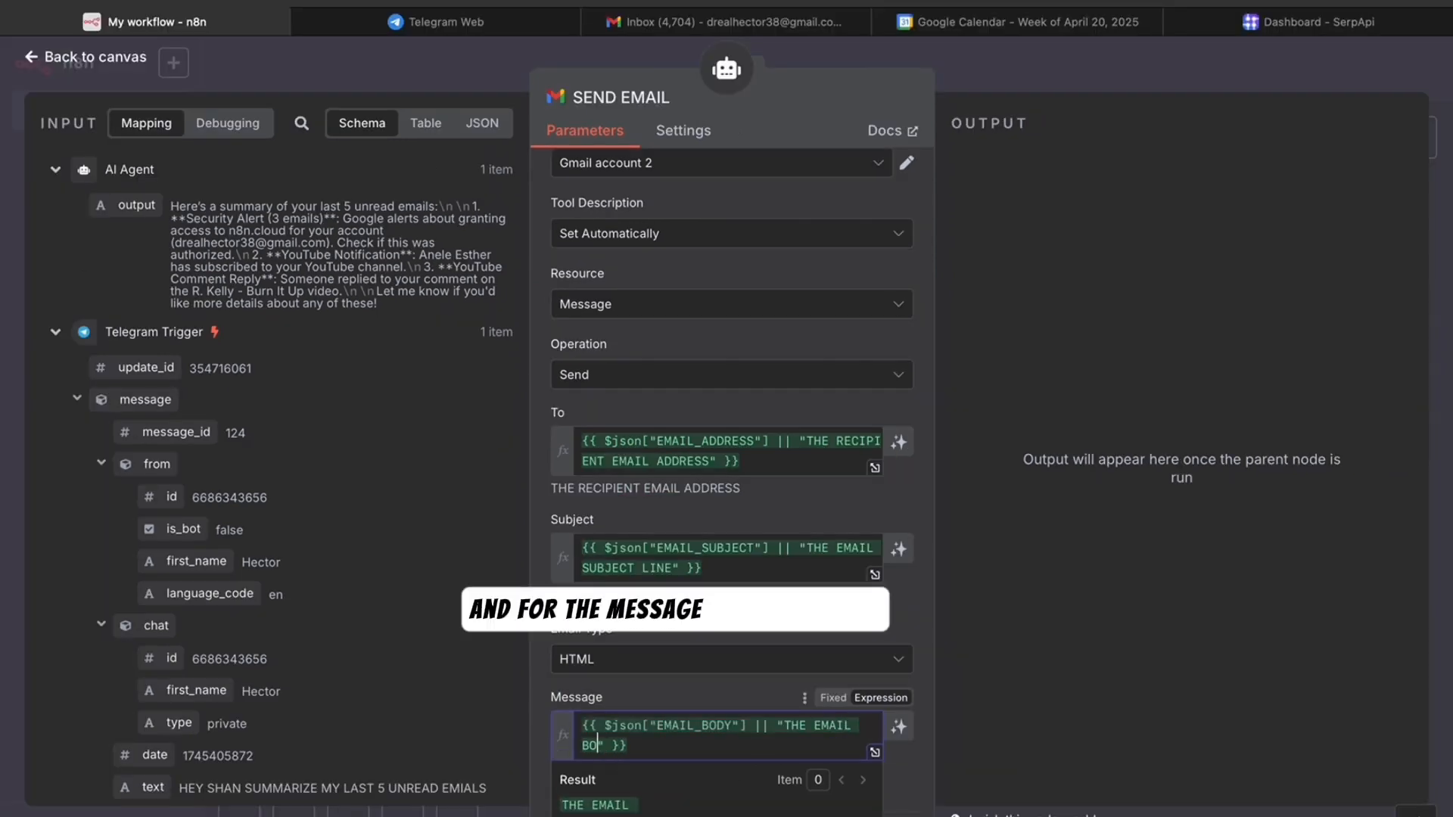
{"action": "type", "text": "Y"}
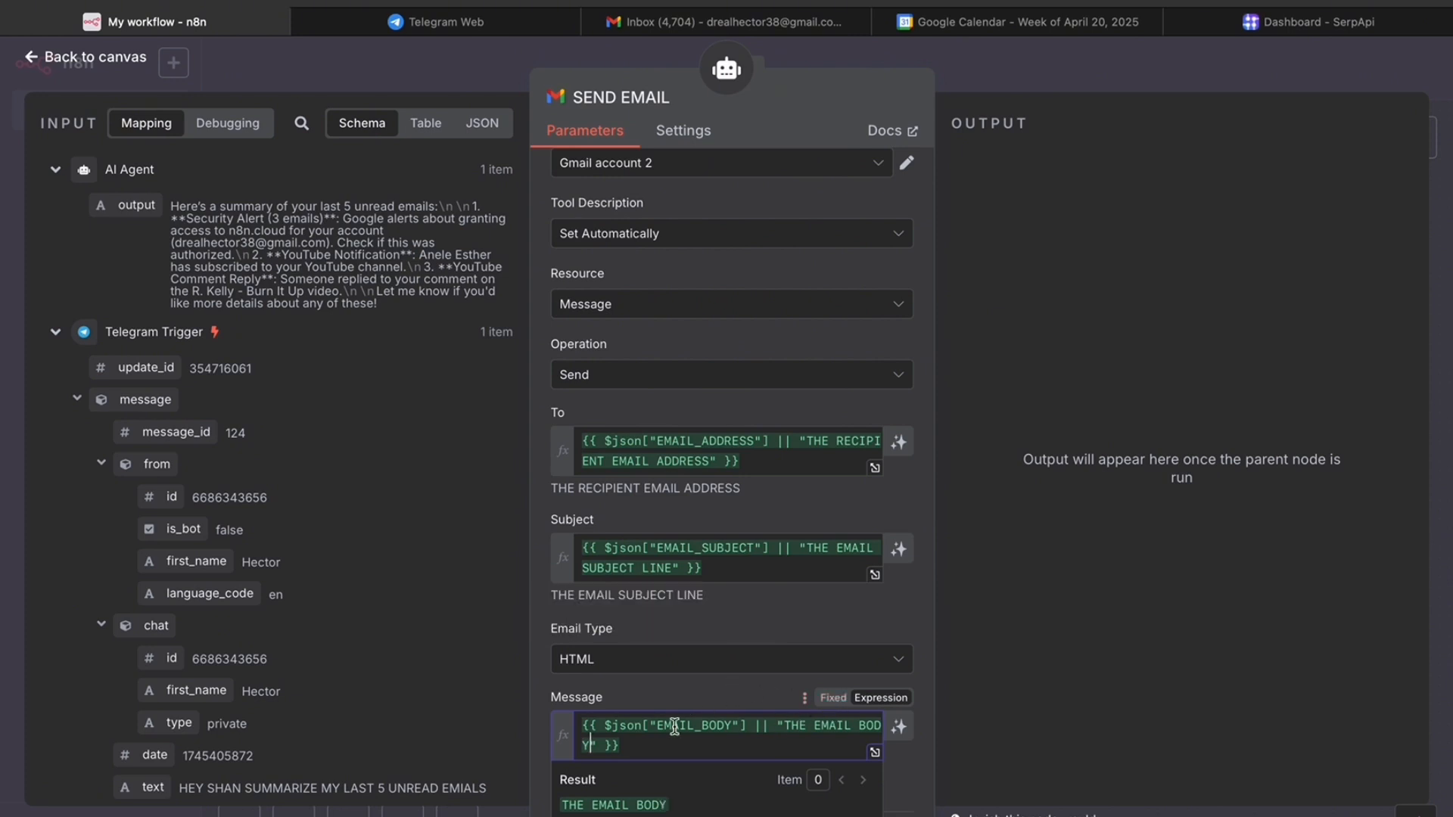
- Set the email type to Text and turn off Append n8n Attribution
{"action": "left_click", "coordinate": [677, 660]}
{"action": "left_click", "coordinate": [620, 720]}
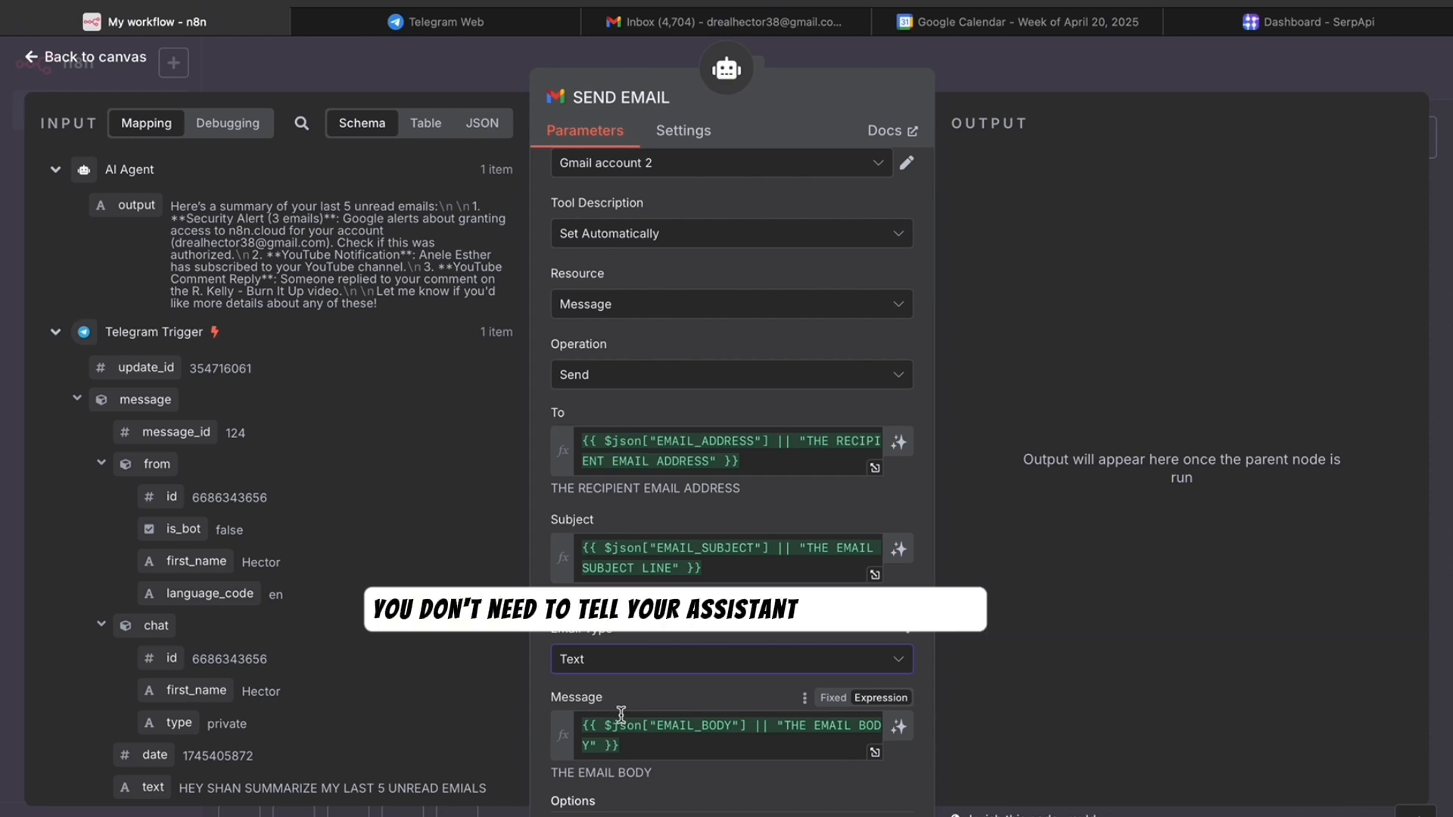
{"action": "scroll", "coordinate": [803, 452], "scroll_direction": "down", "scroll_amount": 1}
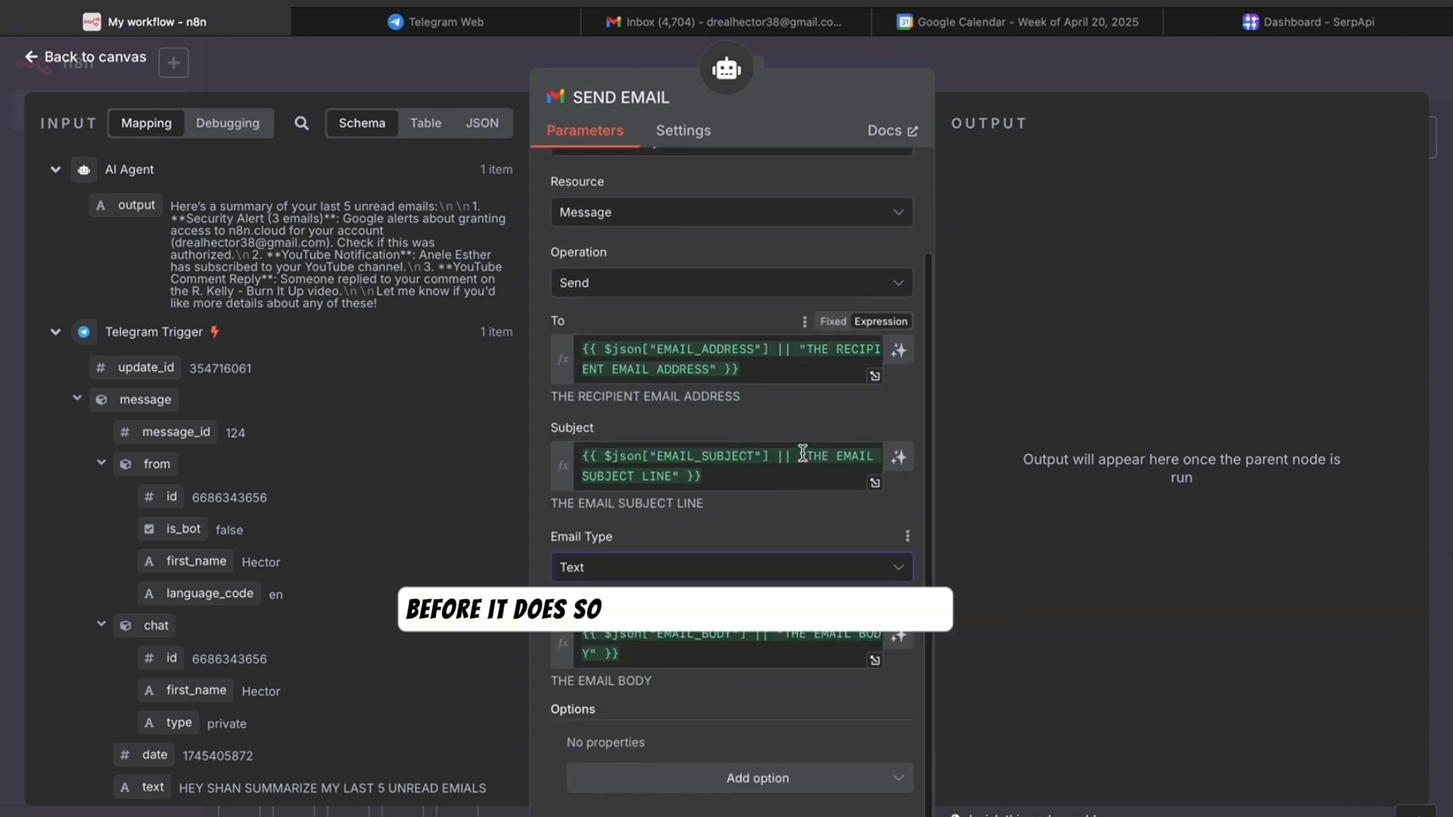
{"action": "scroll", "coordinate": [804, 456], "scroll_direction": "up", "scroll_amount": 1}
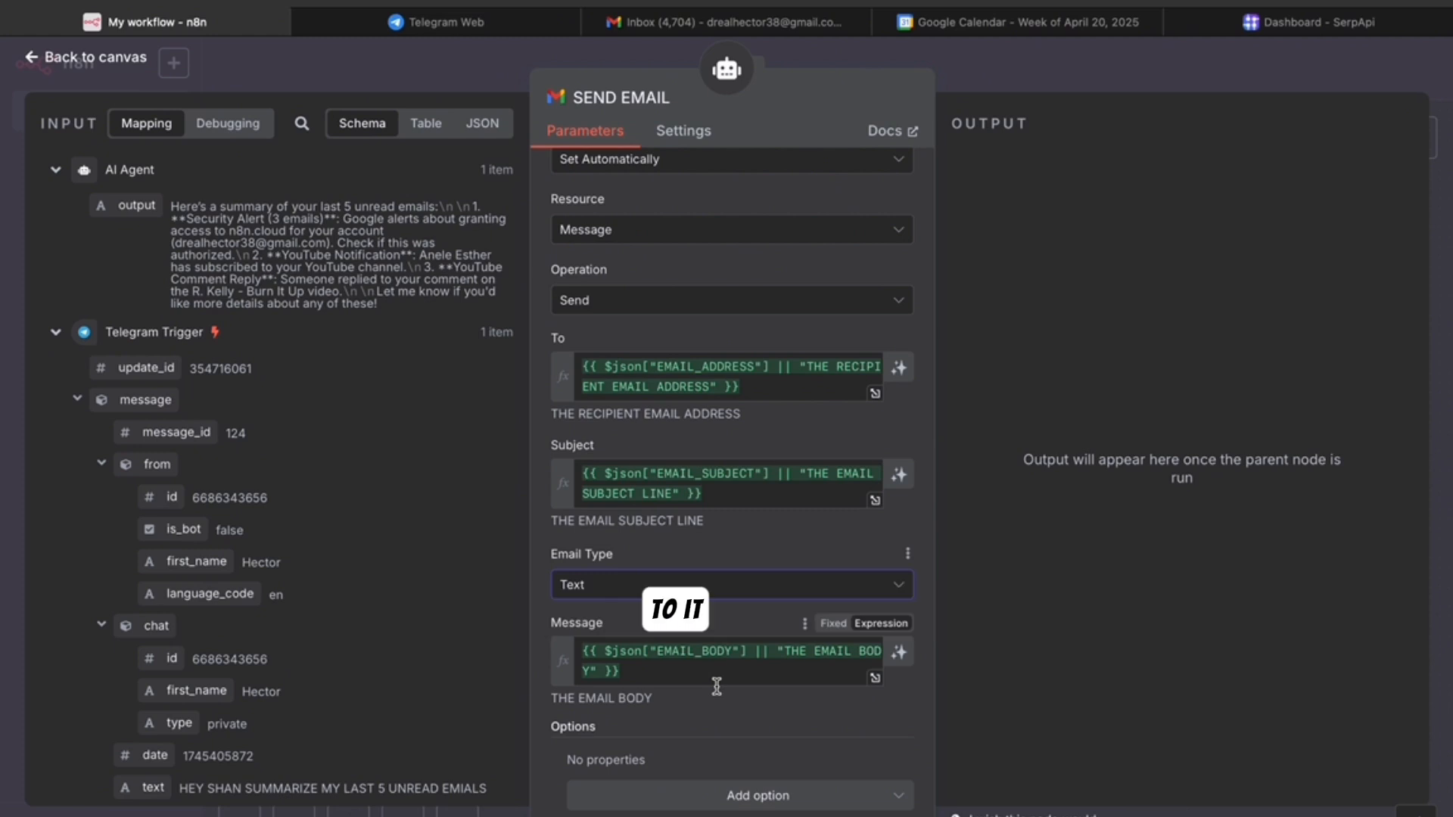
{"action": "left_click", "coordinate": [758, 796]}
{"action": "left_click", "coordinate": [724, 483]}
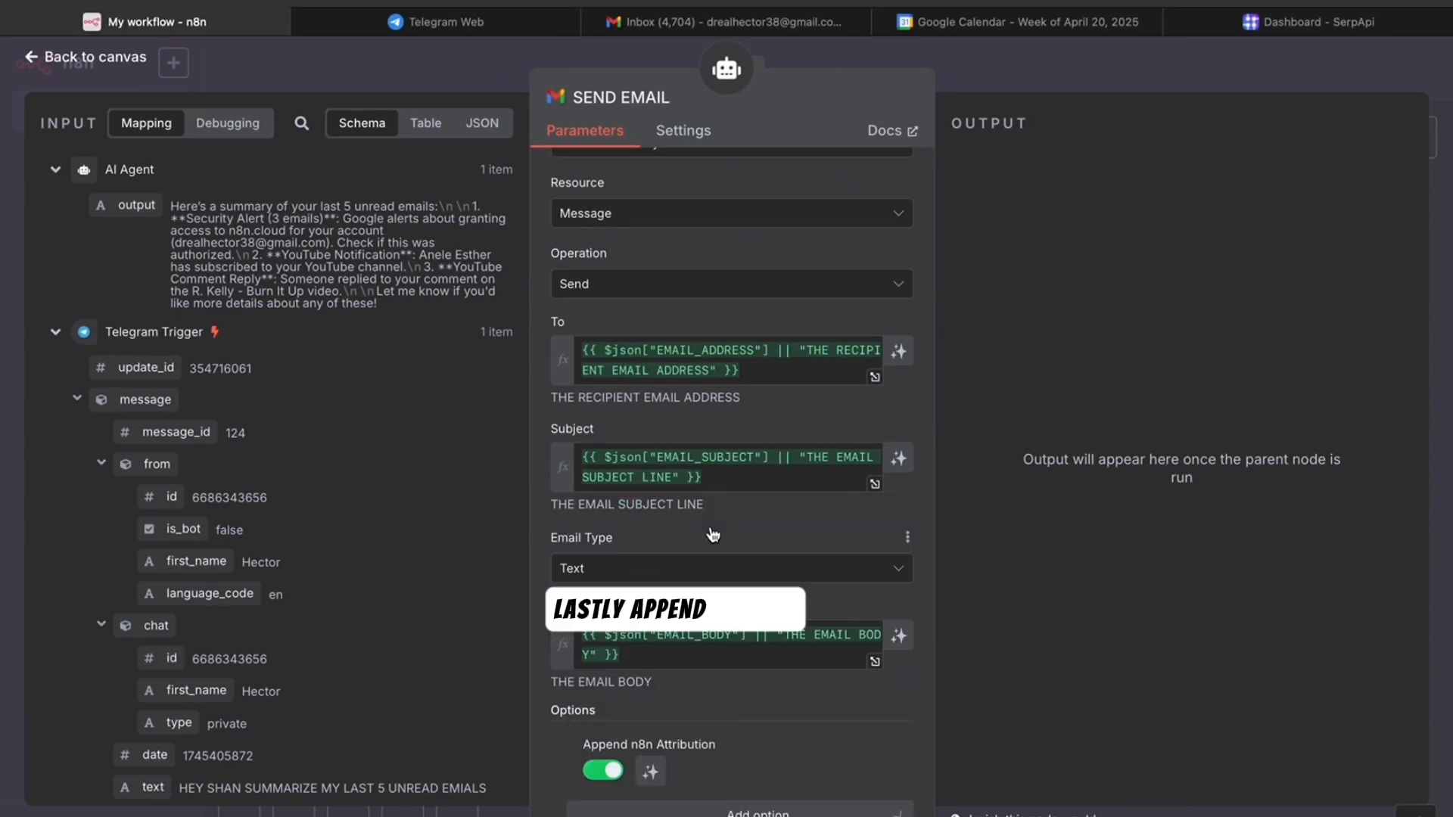
{"action": "left_click", "coordinate": [601, 771]}
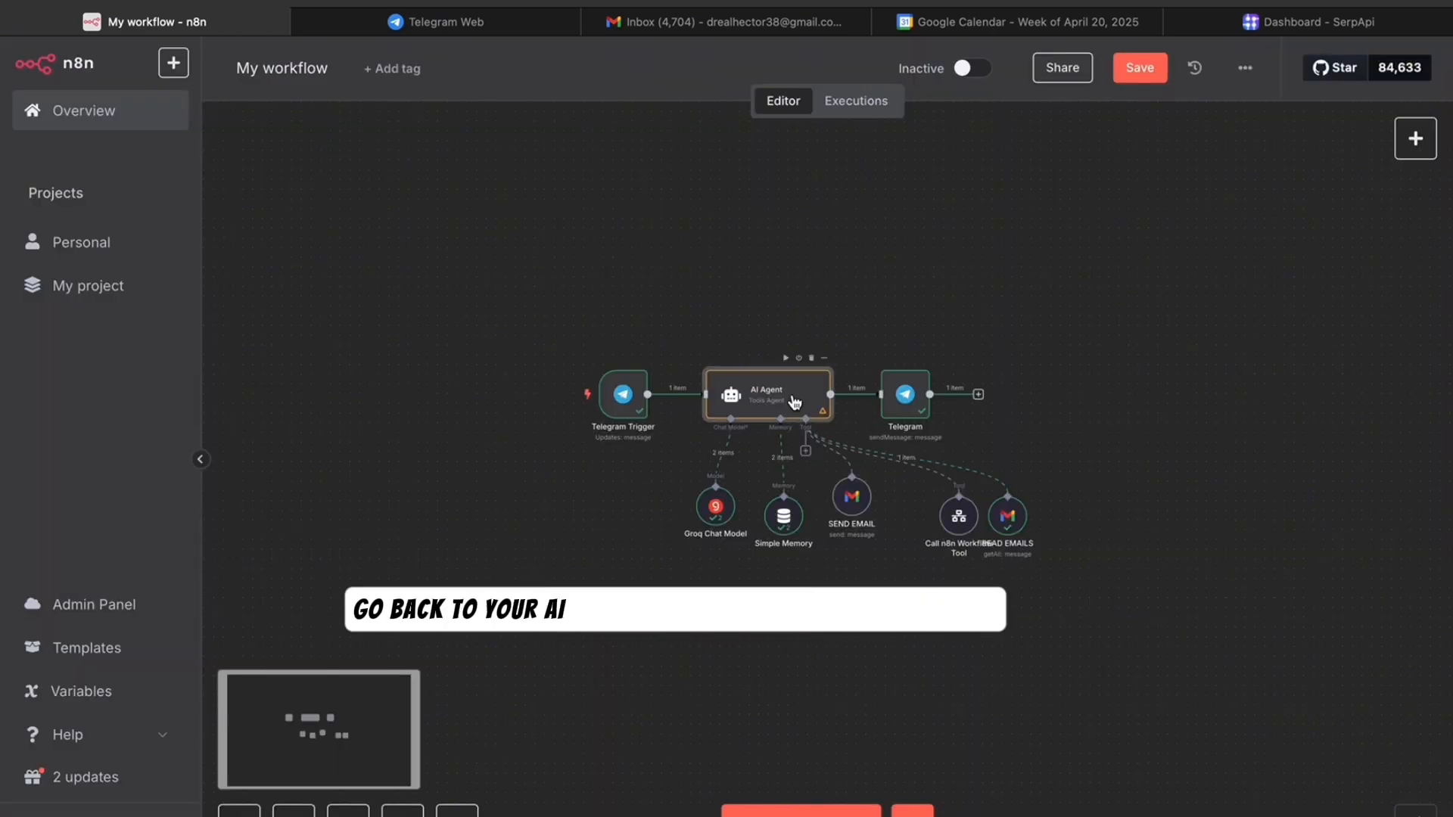
- Insert {{ $now }} into the AI Agent's system message so it knows the current date and time
{"action": "double_click", "coordinate": [795, 402]}
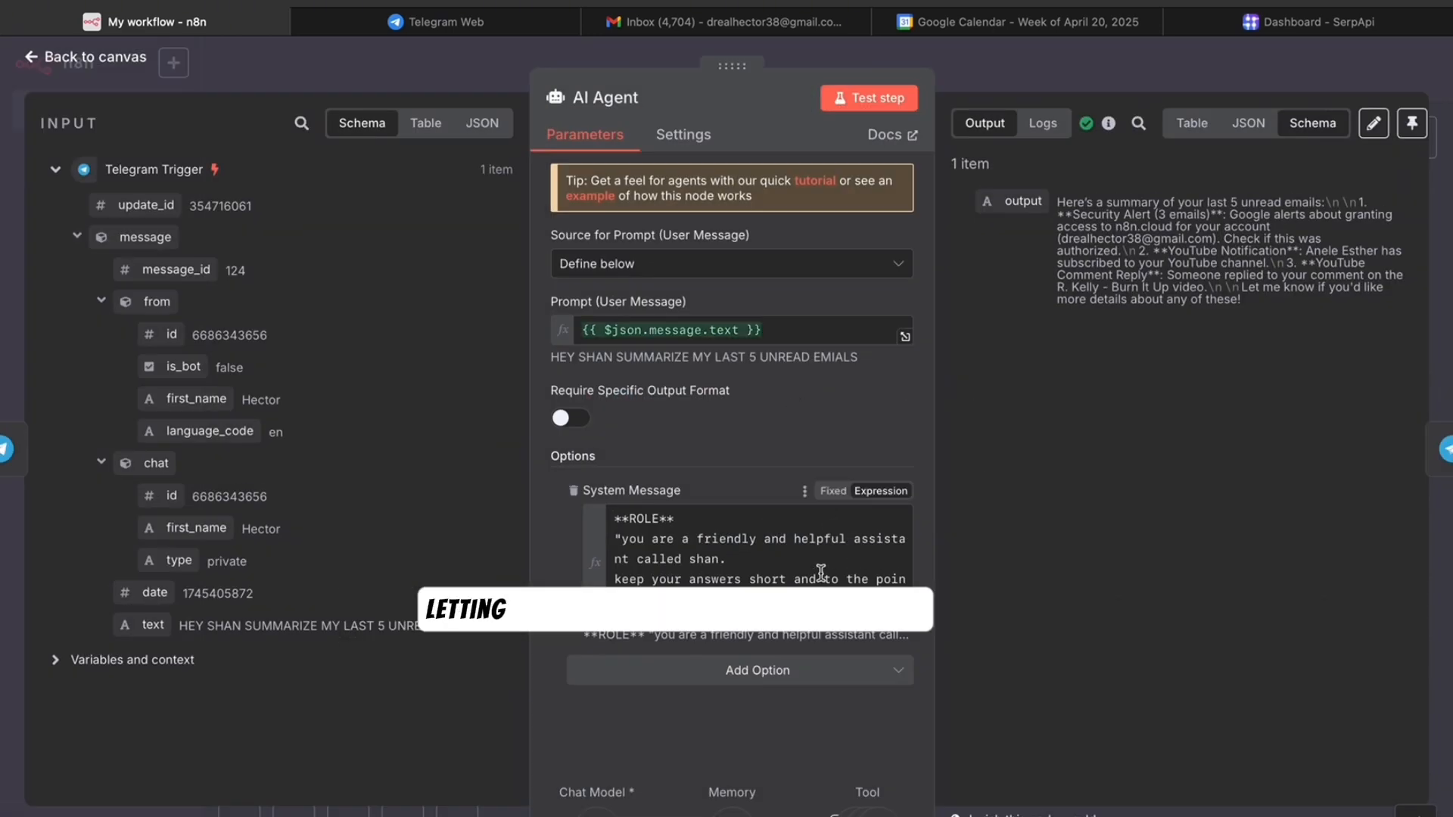
{"action": "scroll", "coordinate": [822, 571], "scroll_direction": "down", "scroll_amount": 3}
{"action": "scroll", "coordinate": [821, 573], "scroll_direction": "down", "scroll_amount": 5}
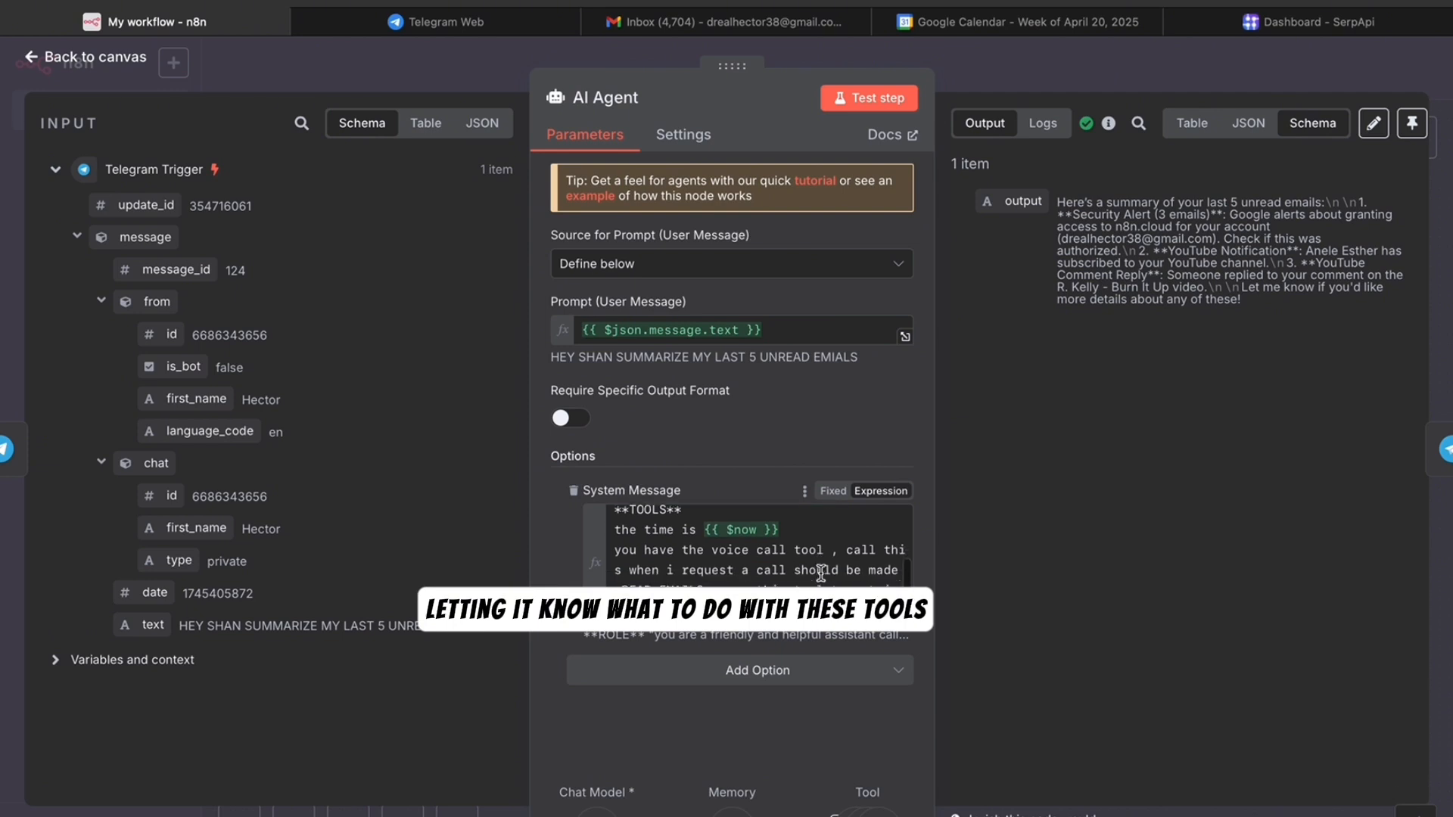
{"action": "scroll", "coordinate": [821, 573], "scroll_direction": "up", "scroll_amount": 2}
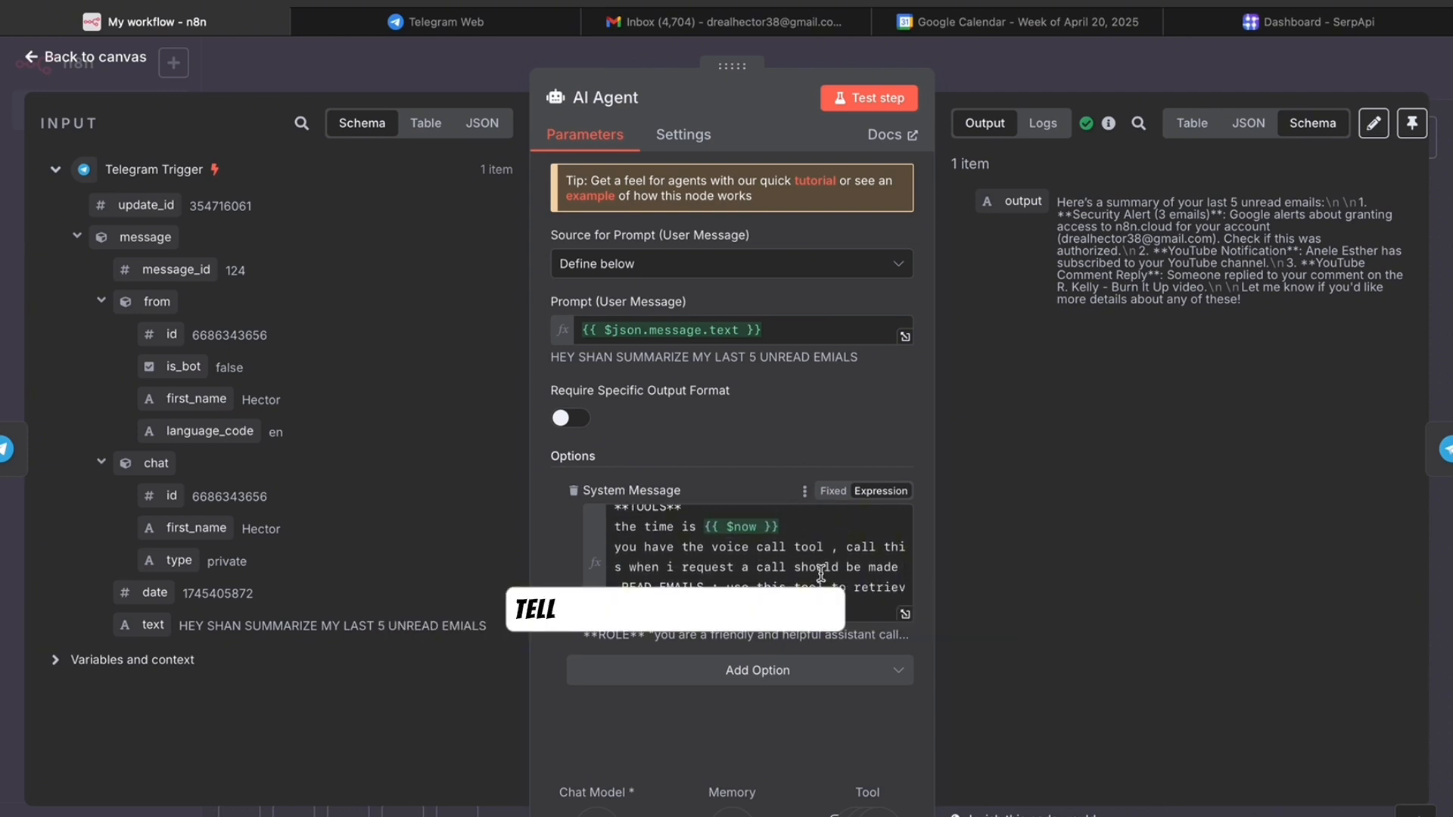
{"action": "scroll", "coordinate": [759, 583], "scroll_direction": "up", "scroll_amount": 2}
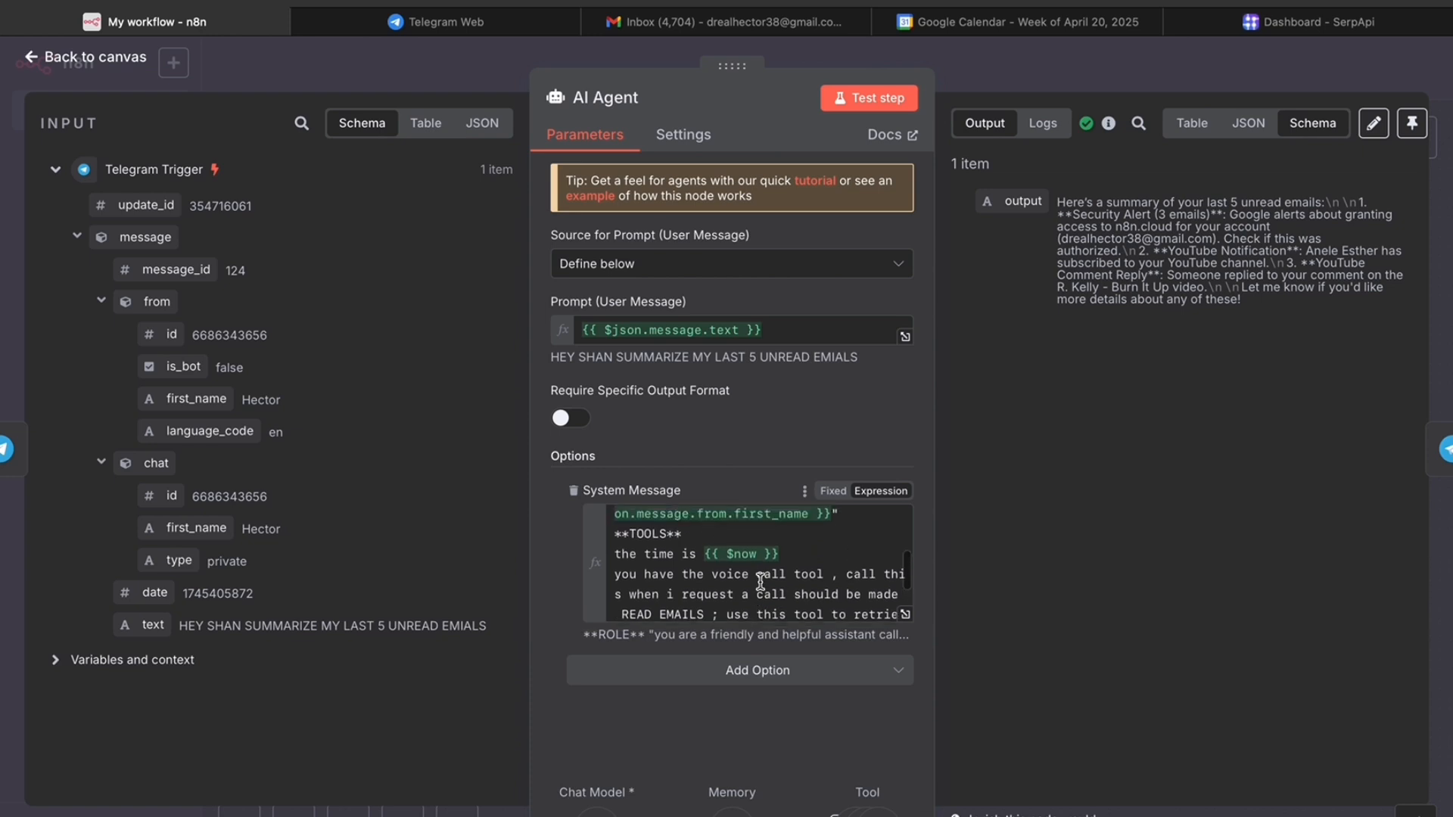
{"action": "scroll", "coordinate": [731, 573], "scroll_direction": "down", "scroll_amount": 5}
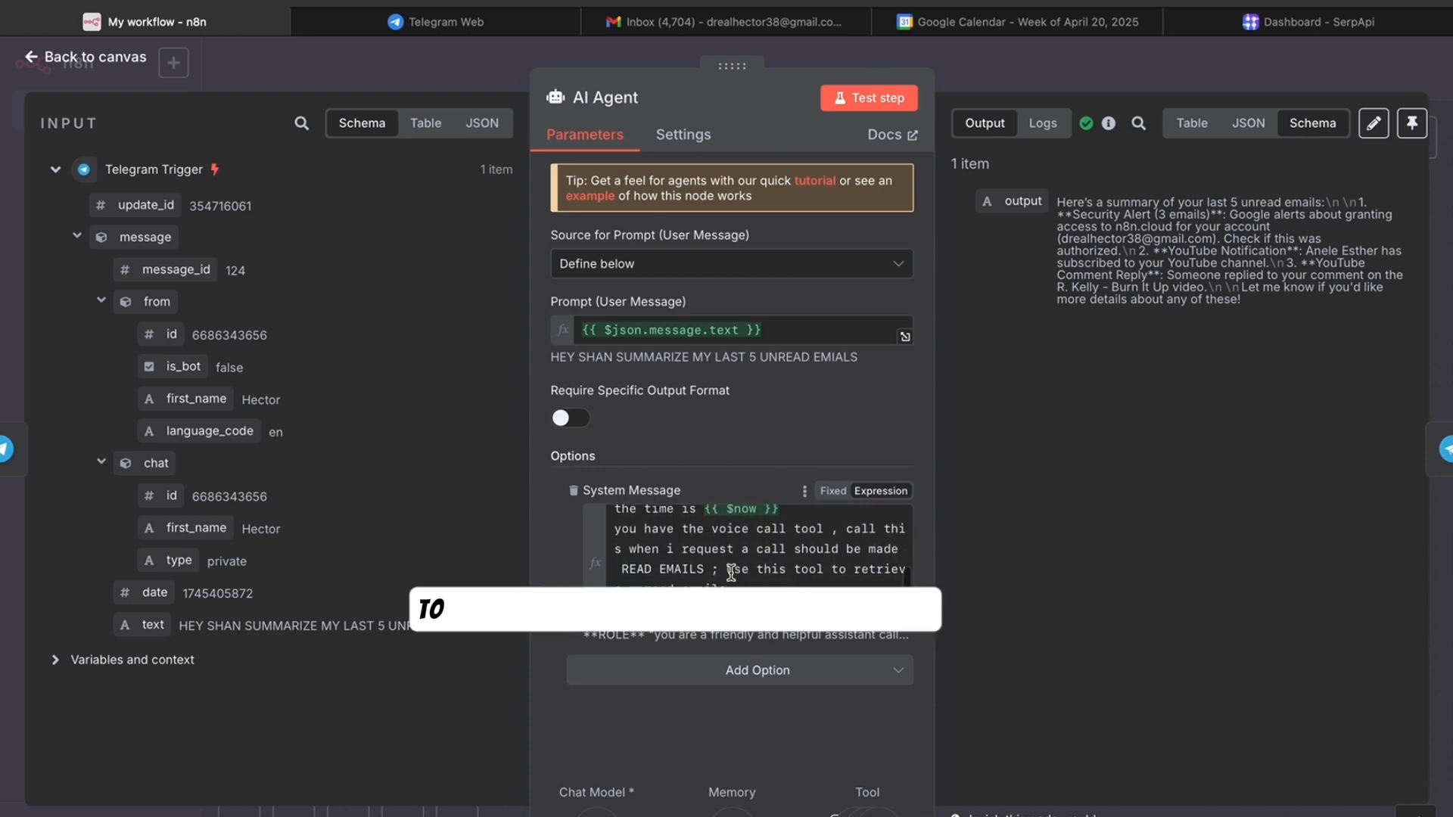
{"action": "scroll", "coordinate": [731, 573], "scroll_direction": "down", "scroll_amount": 1}
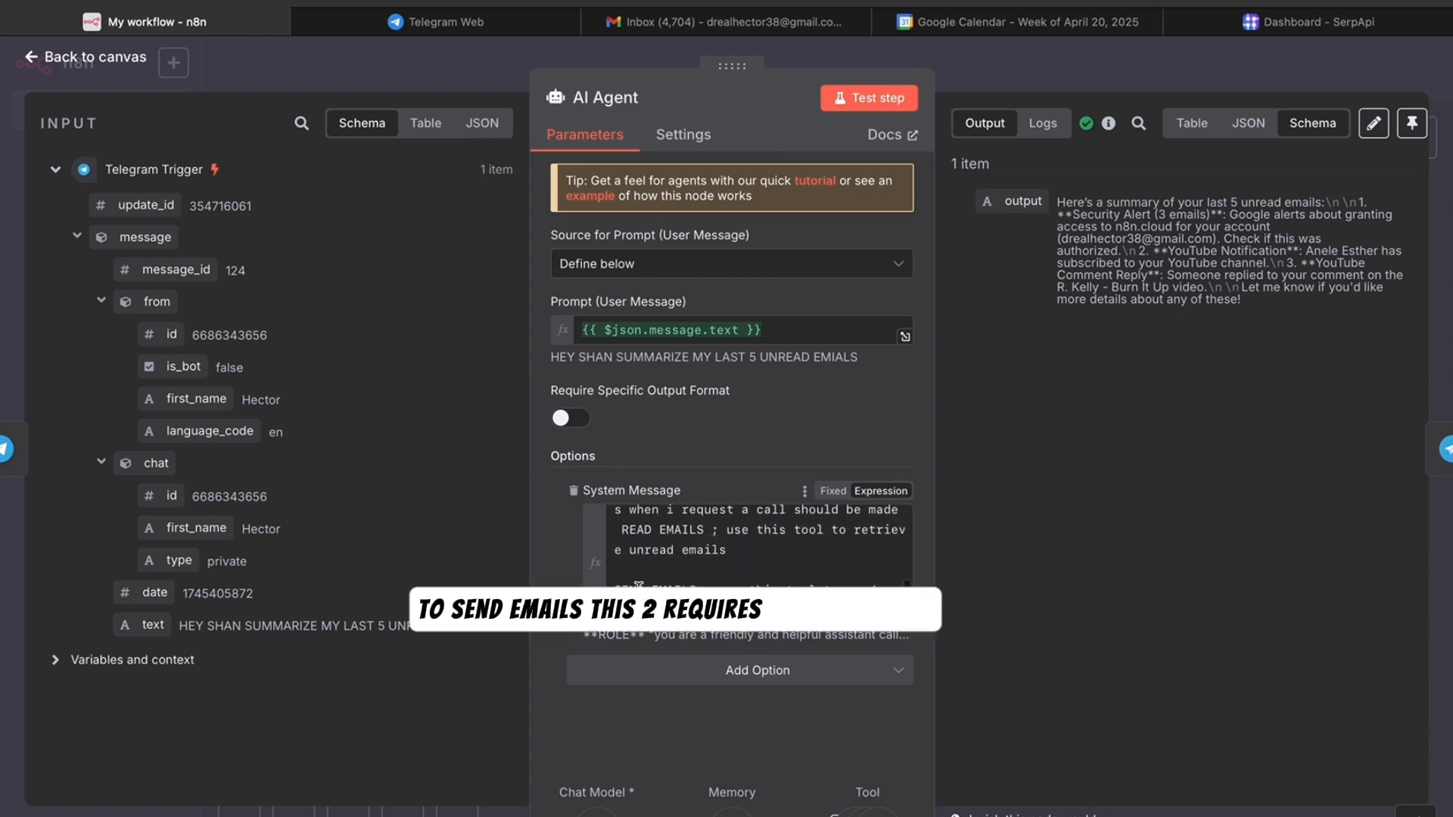
{"action": "scroll", "coordinate": [748, 545], "scroll_direction": "down", "scroll_amount": 1}
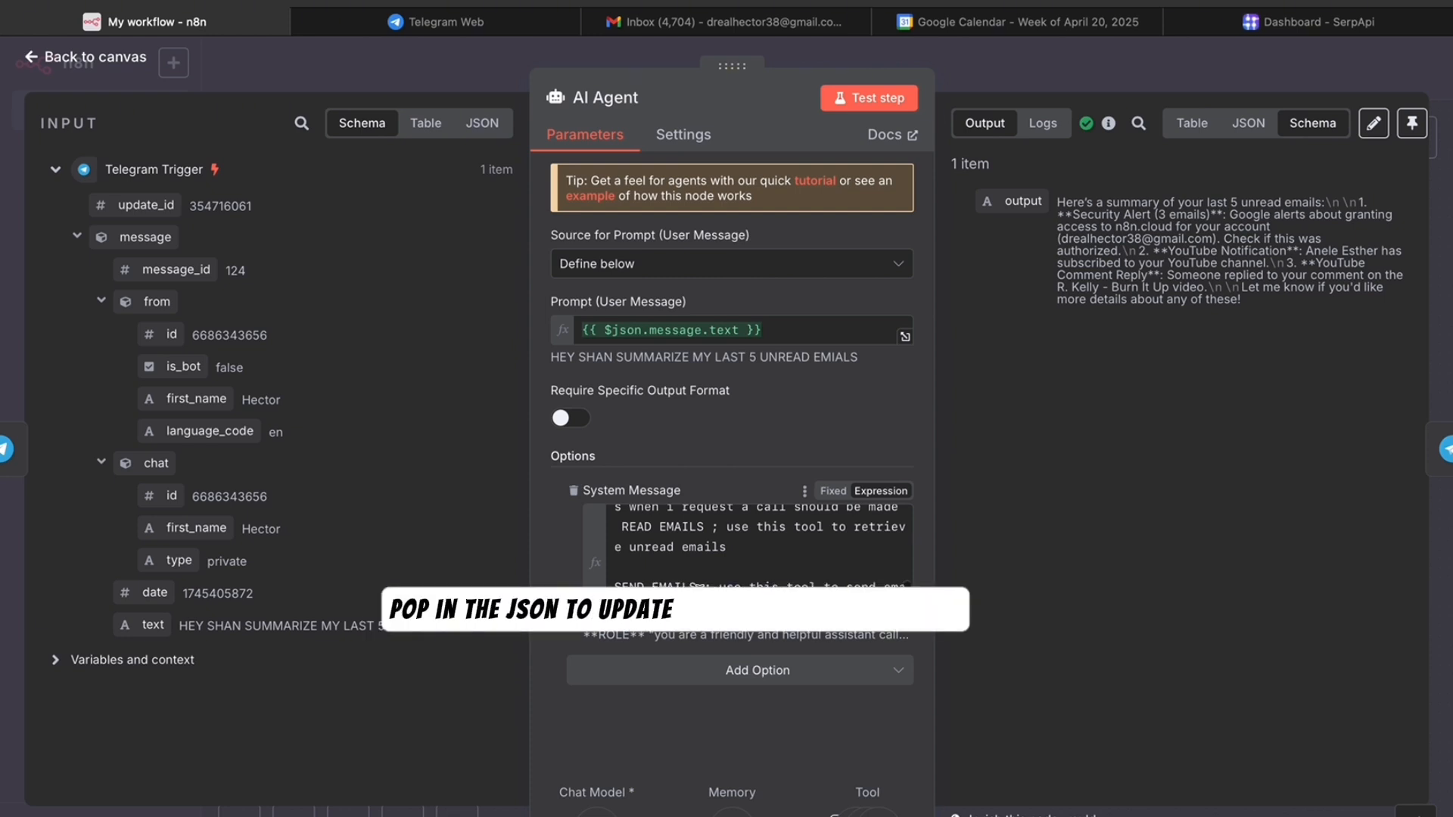
{"action": "left_click", "coordinate": [811, 609]}
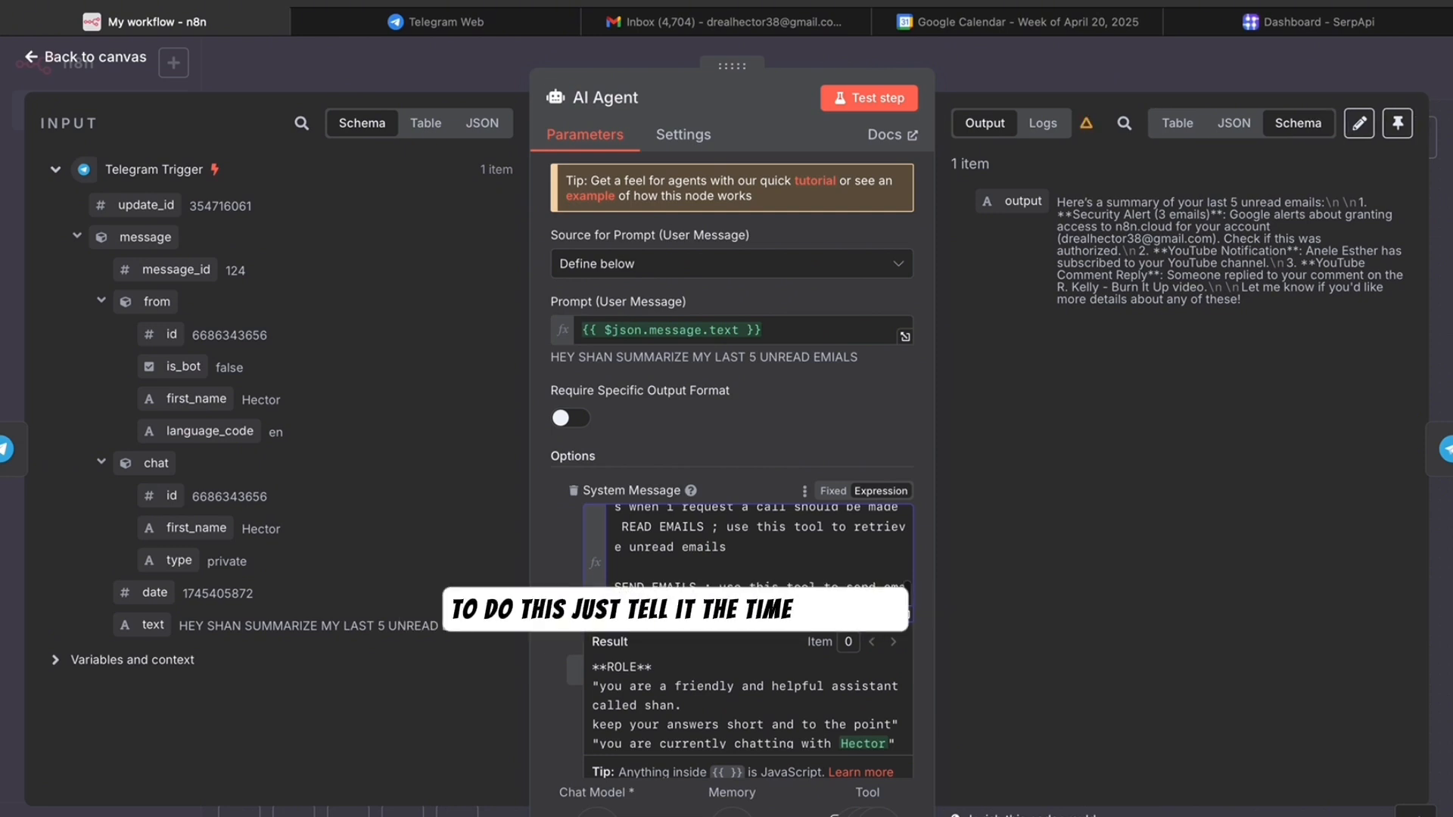
{"action": "type", "text": "{{"}
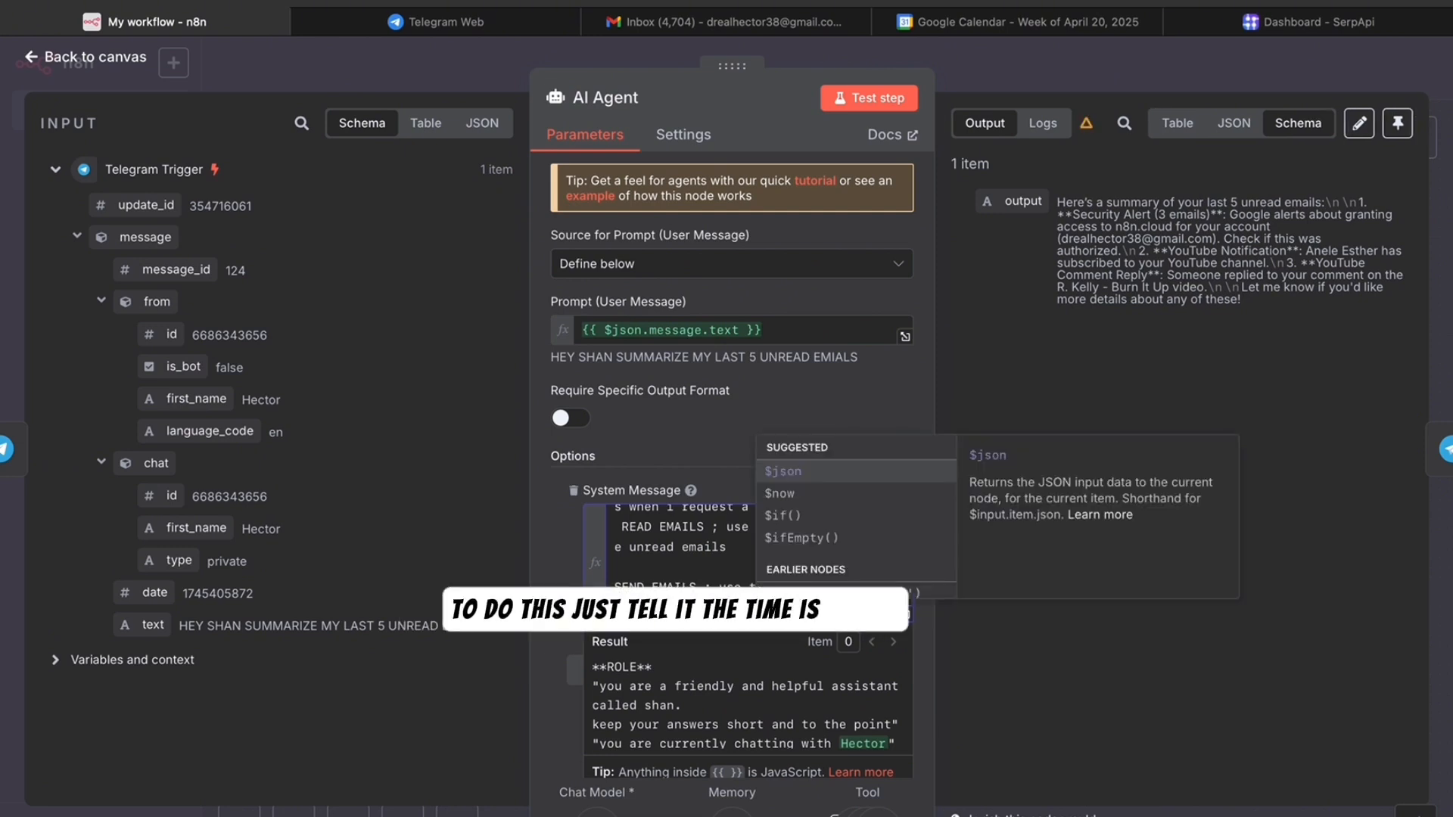
{"action": "left_click", "coordinate": [787, 493]}
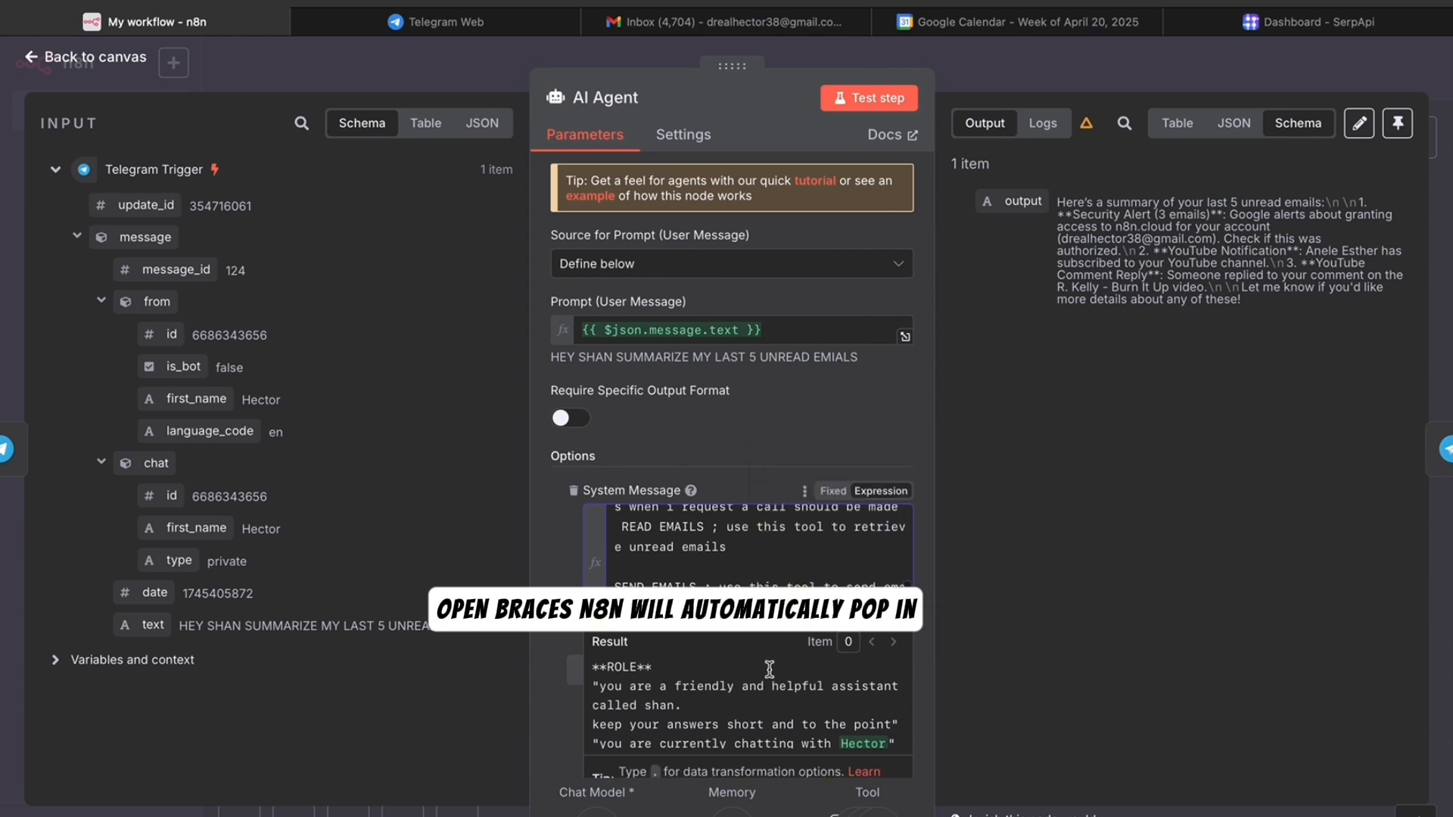
{"action": "scroll", "coordinate": [769, 670], "scroll_direction": "down", "scroll_amount": 1}
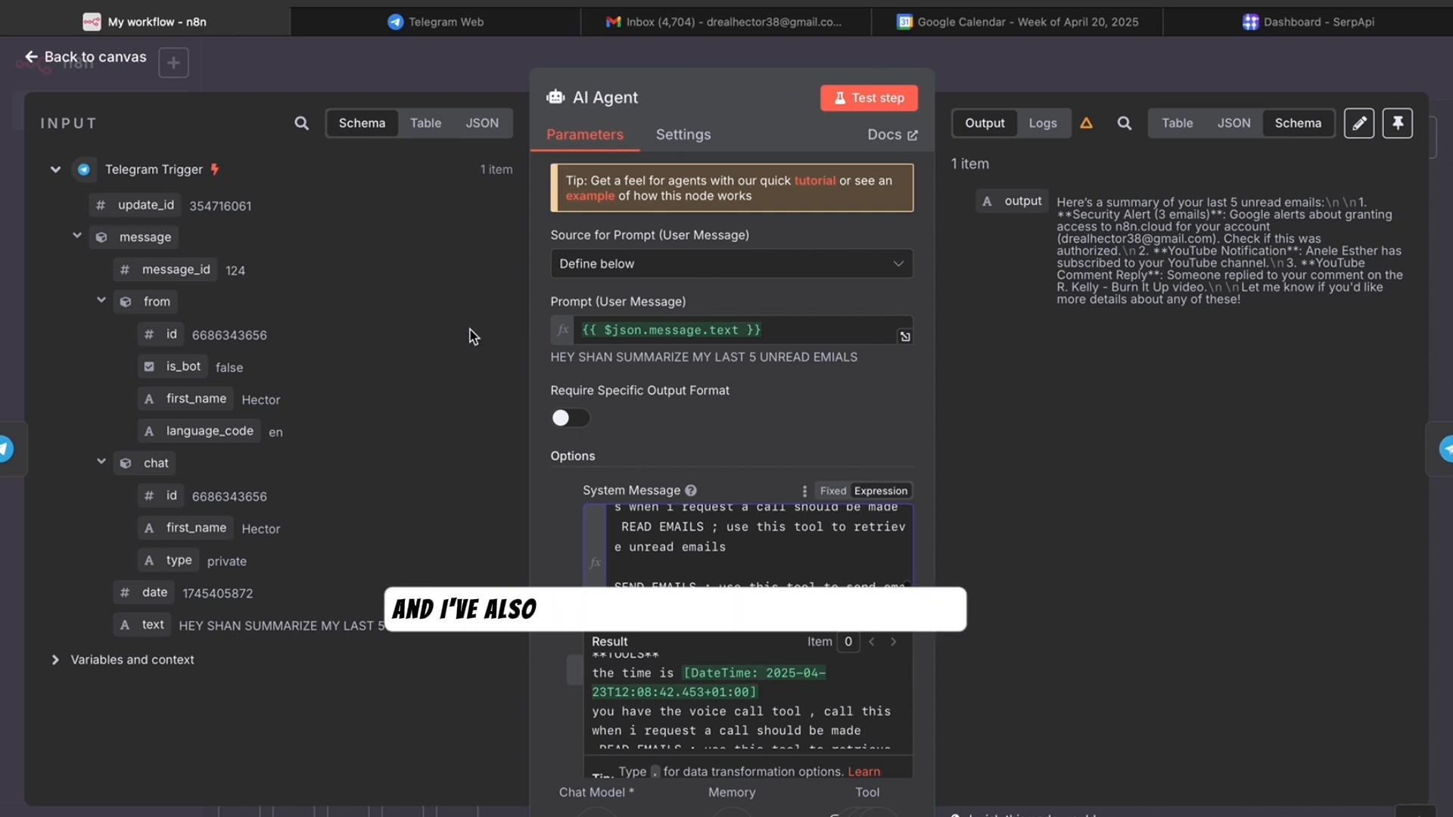
- Ask the bot to email a contact whether they are free today, then open the sent Checking Availability email
{"action": "left_click", "coordinate": [125, 67]}
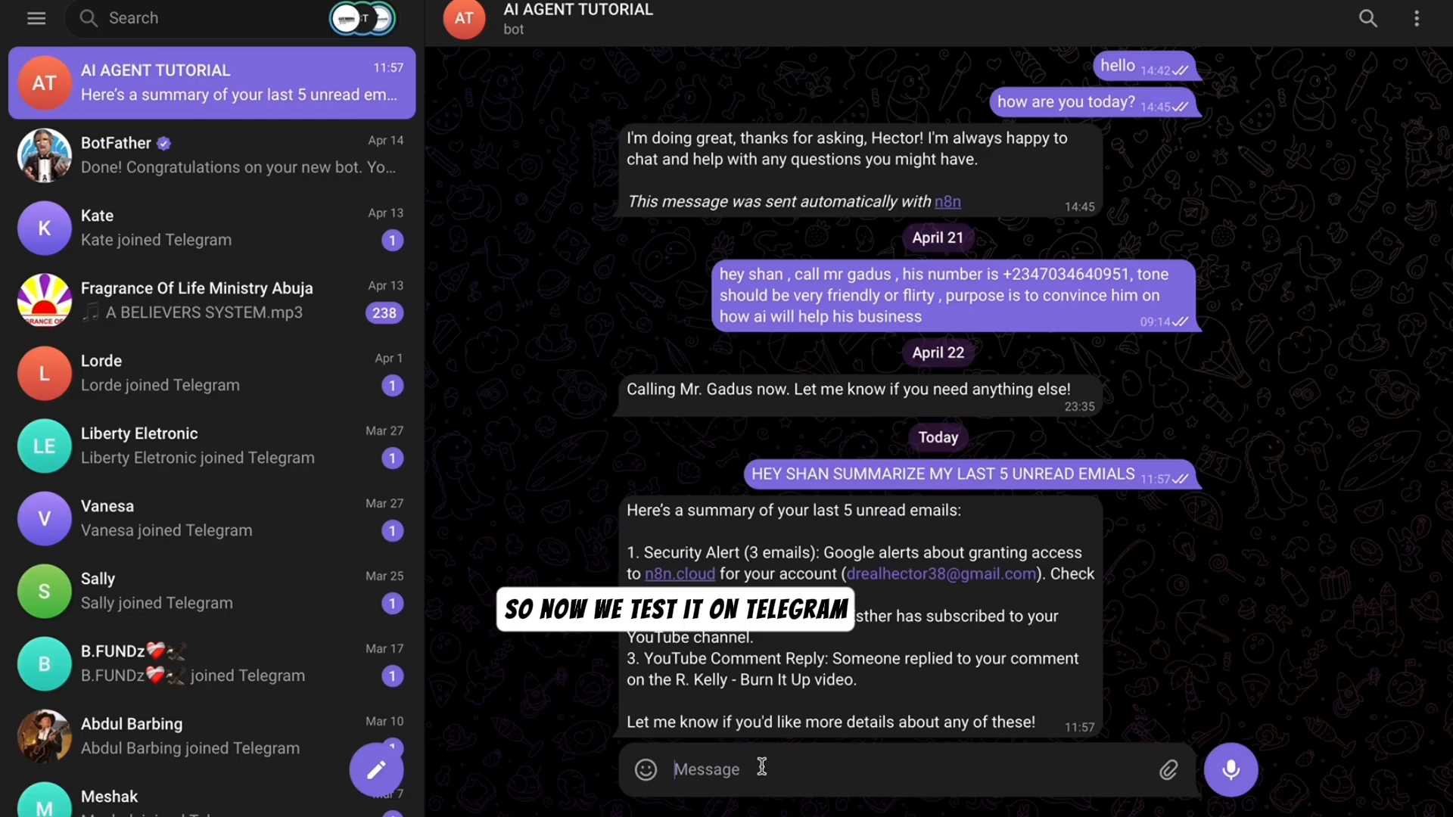
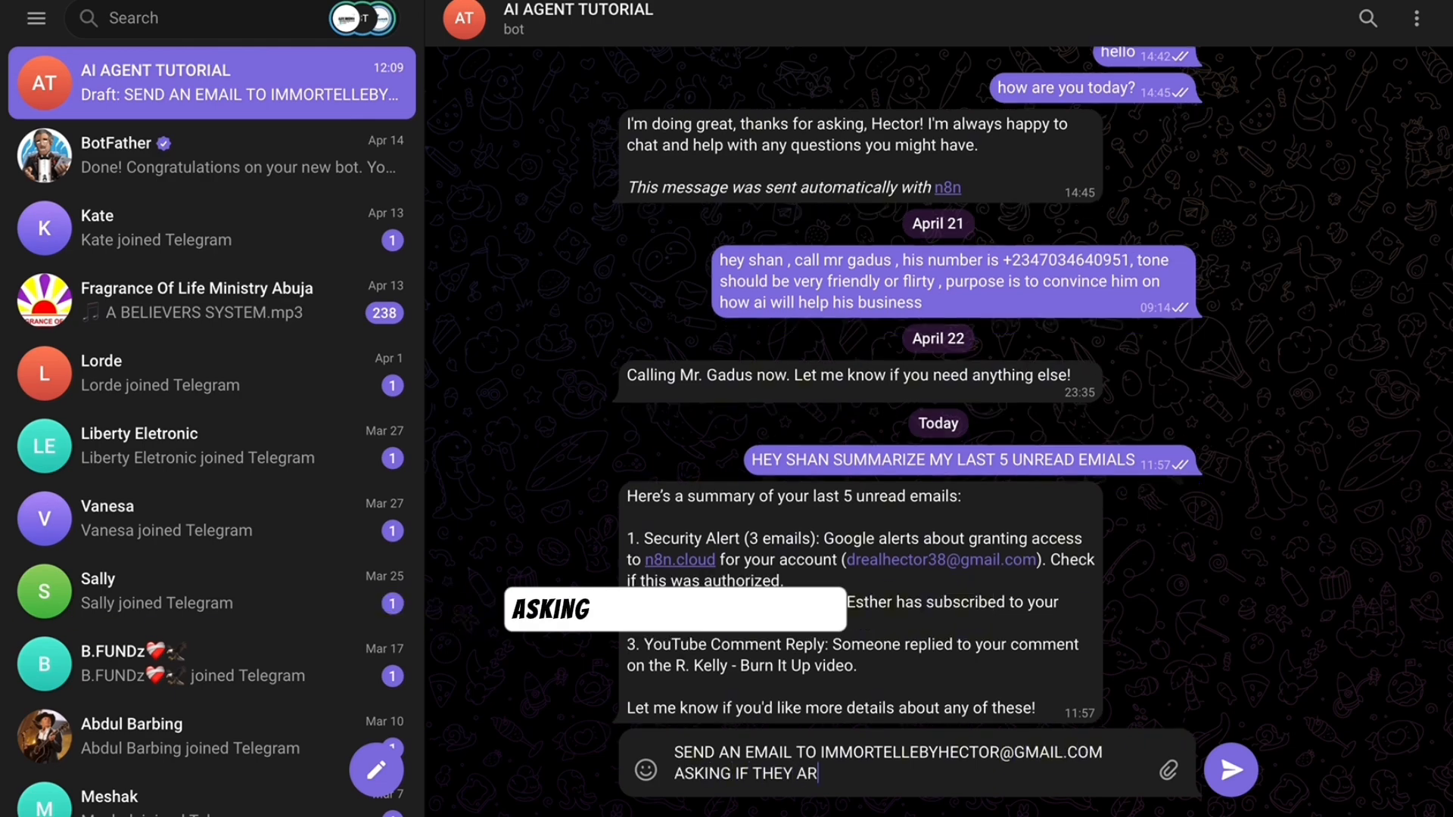
{"action": "key", "text": "Return"}
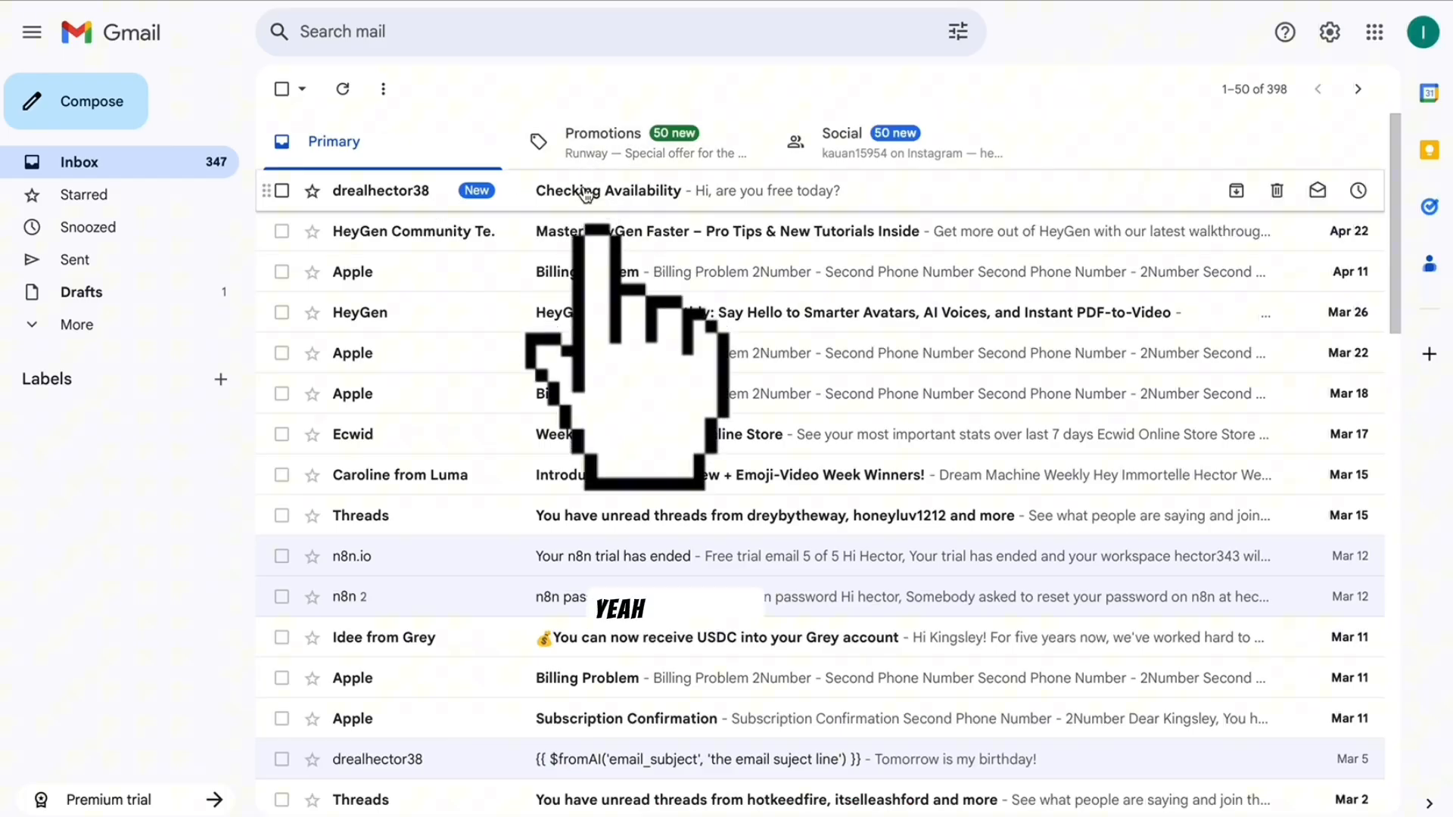
{"action": "left_click", "coordinate": [583, 191]}
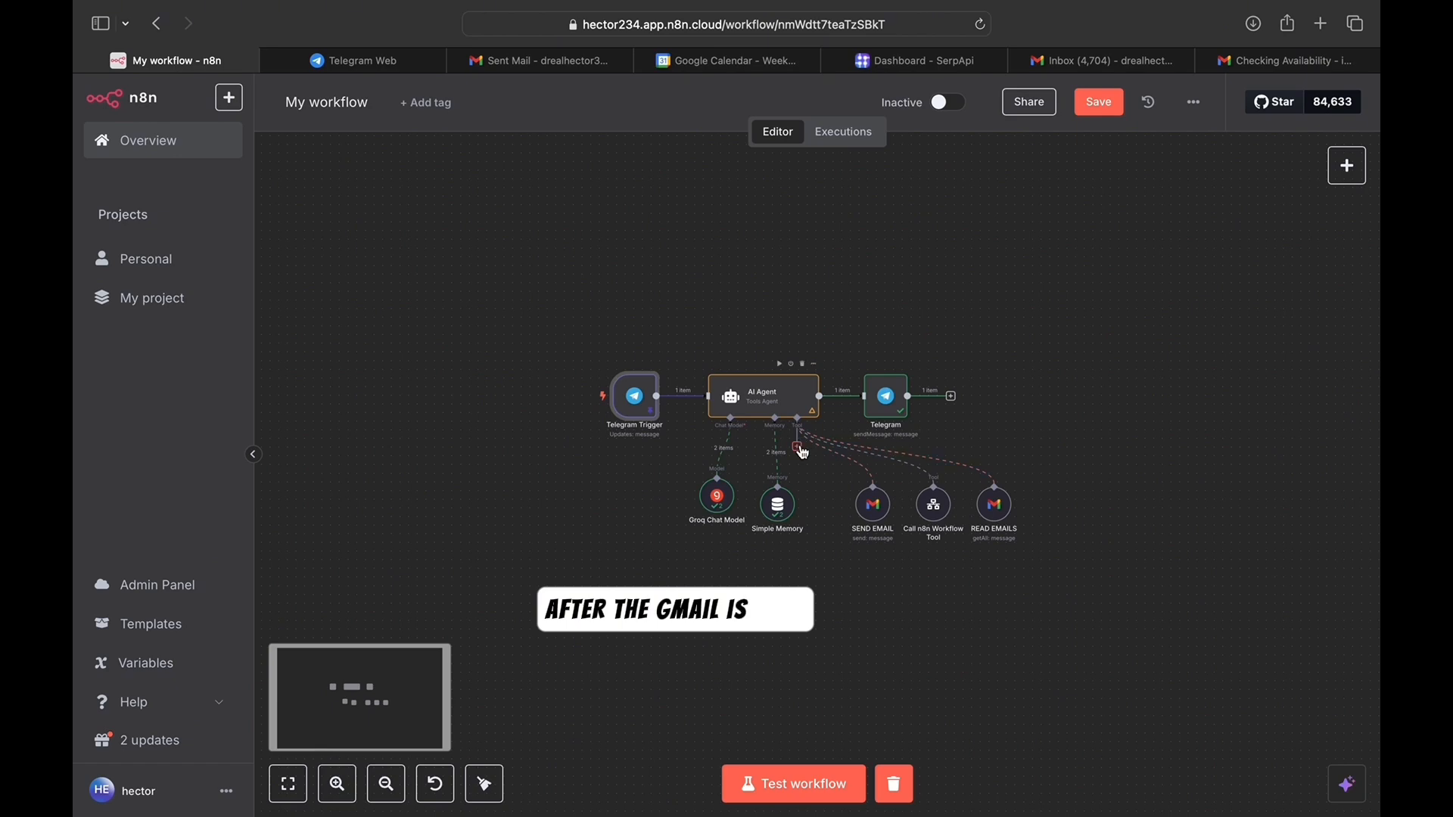
- Add a Google Calendar Tool to the AI Agent by searching 'google ca'
{"action": "left_click", "coordinate": [798, 446]}
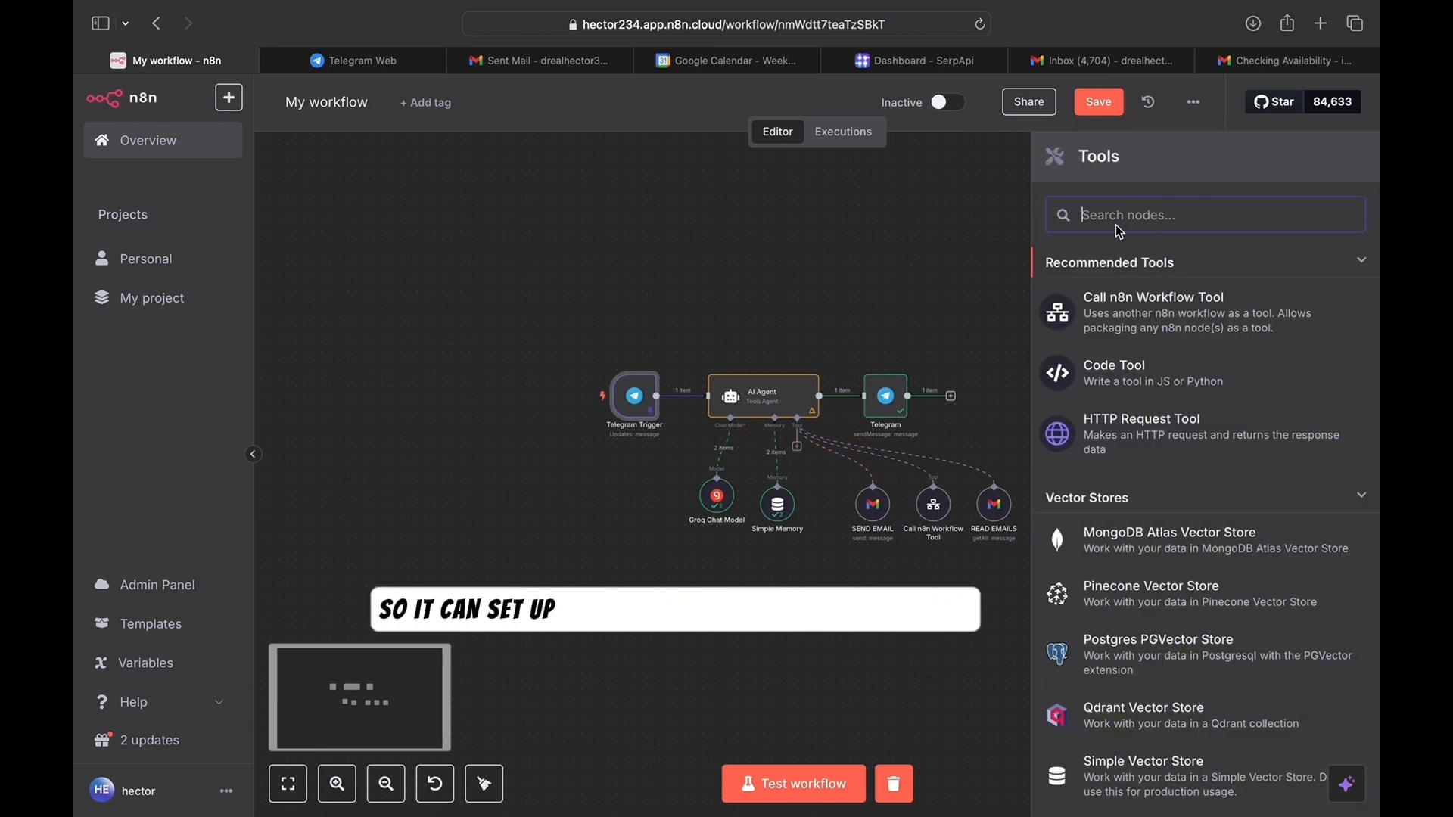
{"action": "type", "text": "goog"}
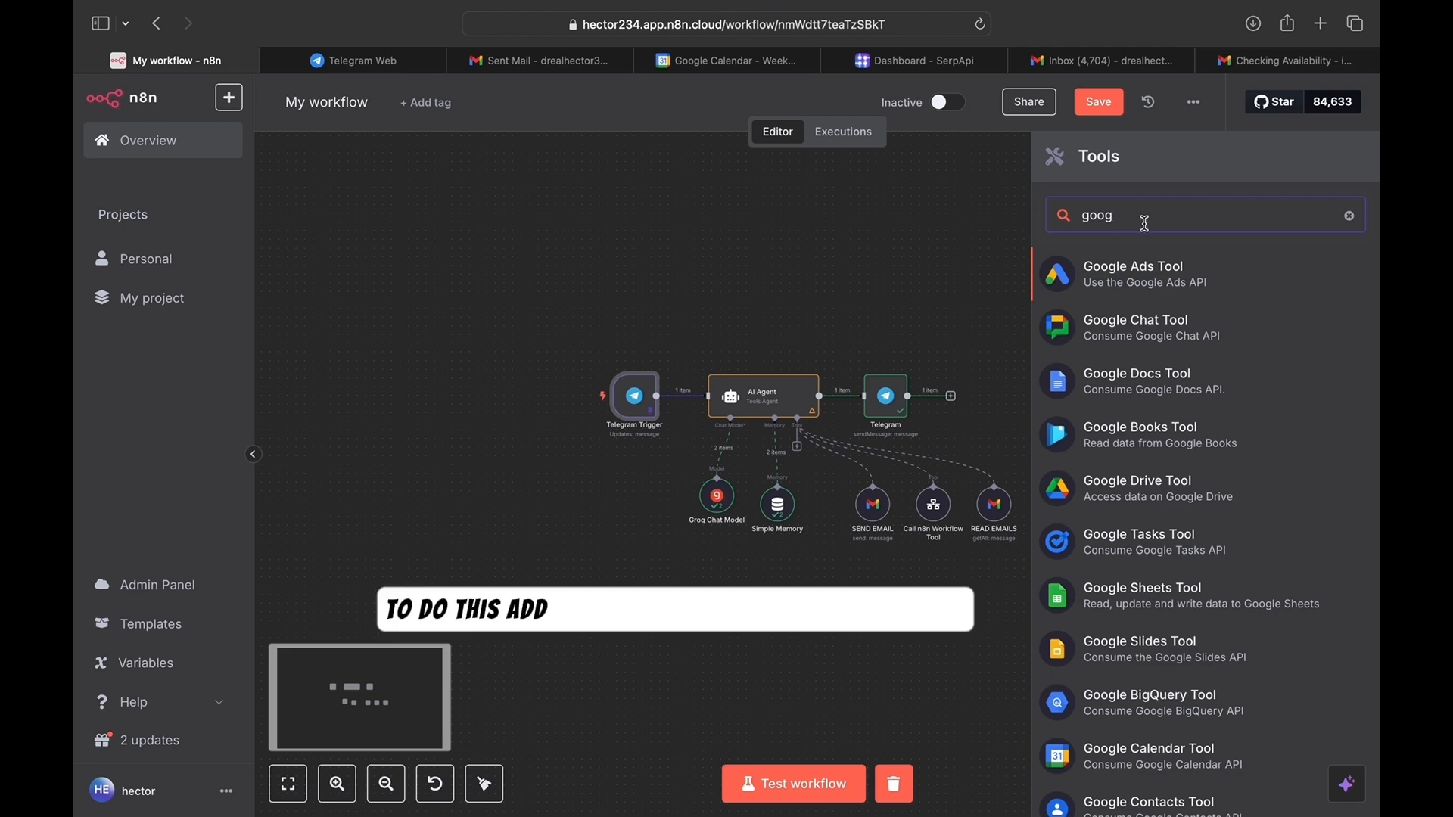
{"action": "type", "text": "le ca"}
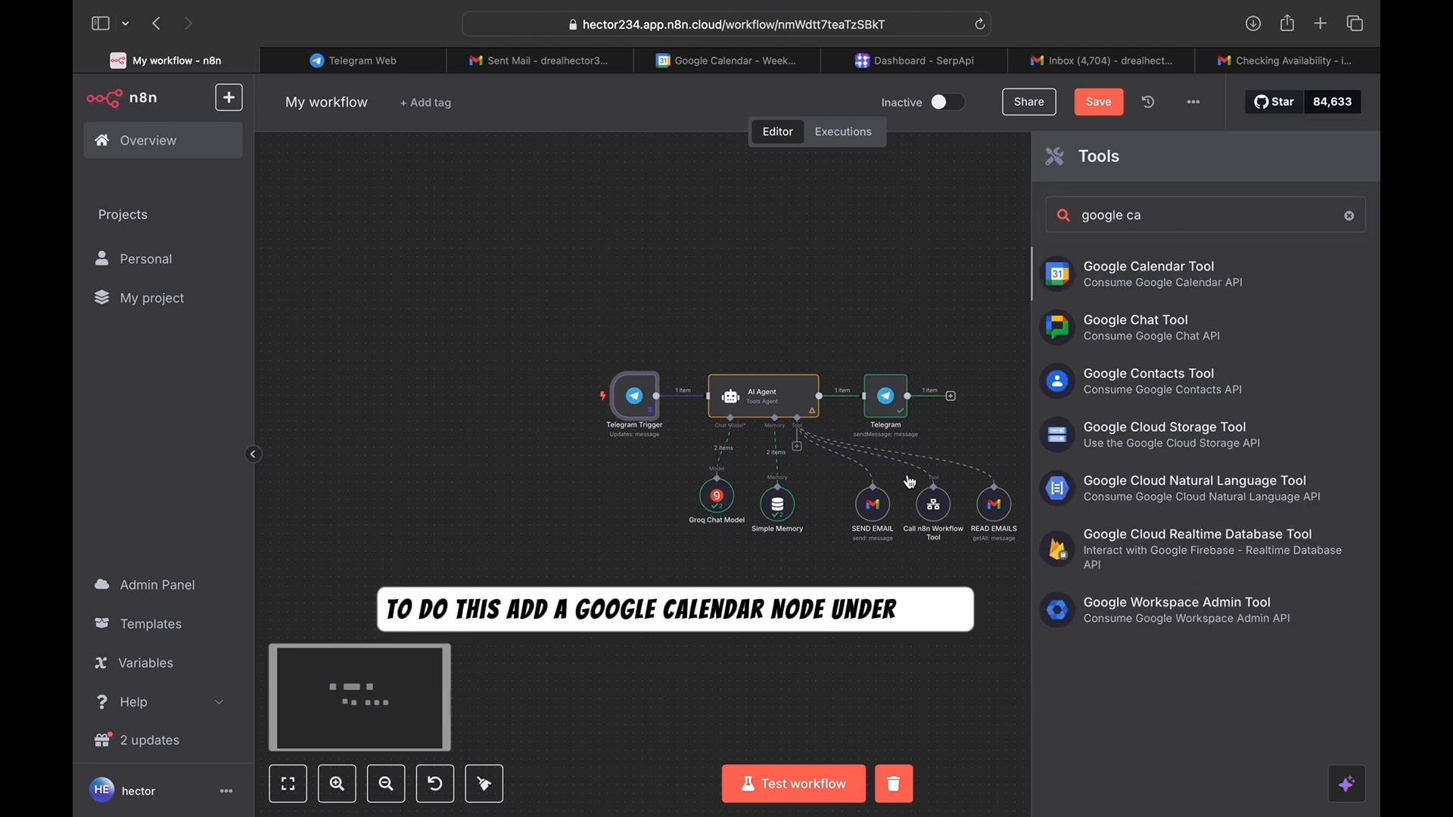
{"action": "key", "text": "Return"}
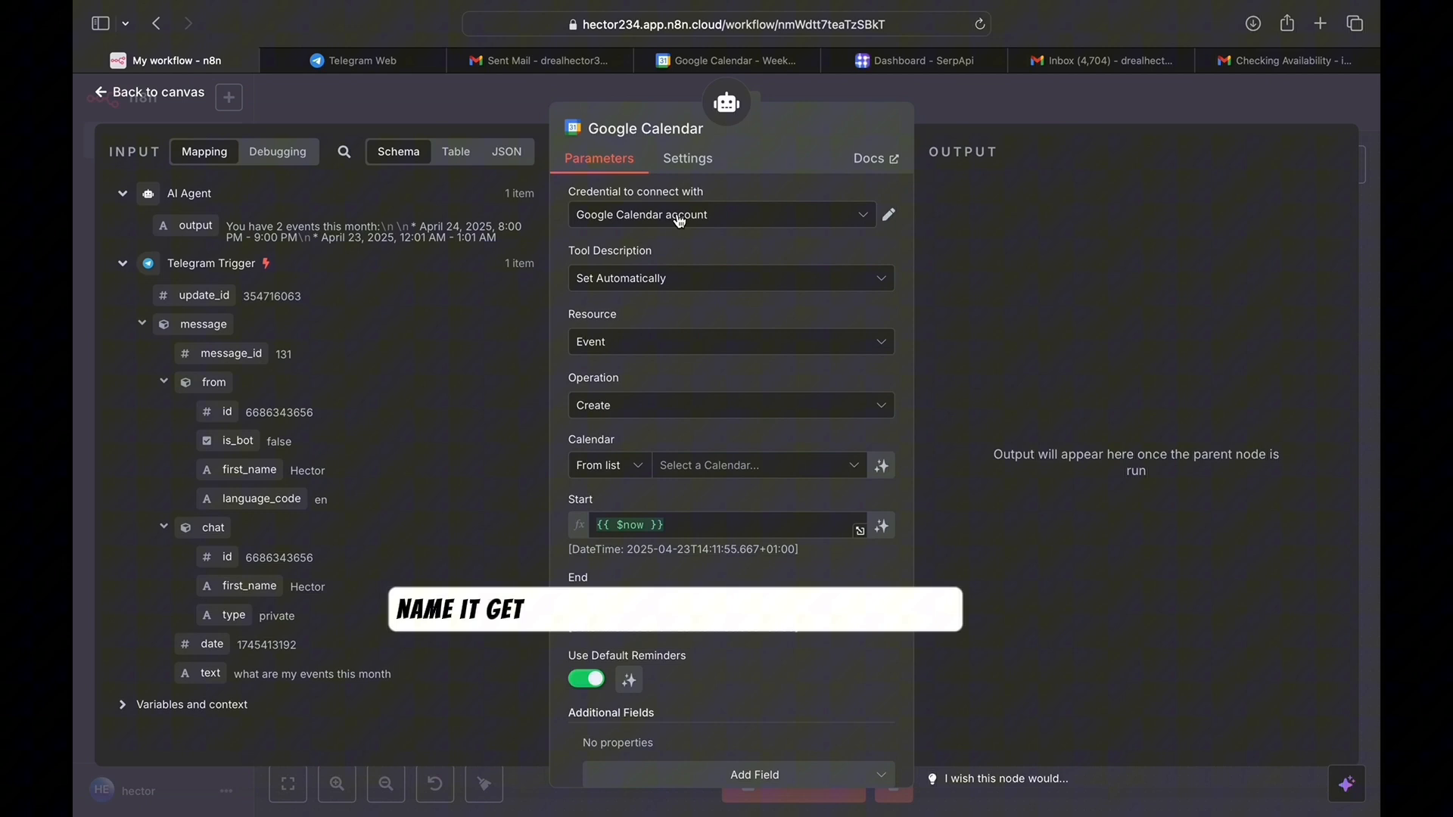
- Reuse the Google Calendar account, set Get Many on your calendar, and let the model set After/Before dates
{"action": "left_click", "coordinate": [734, 217]}
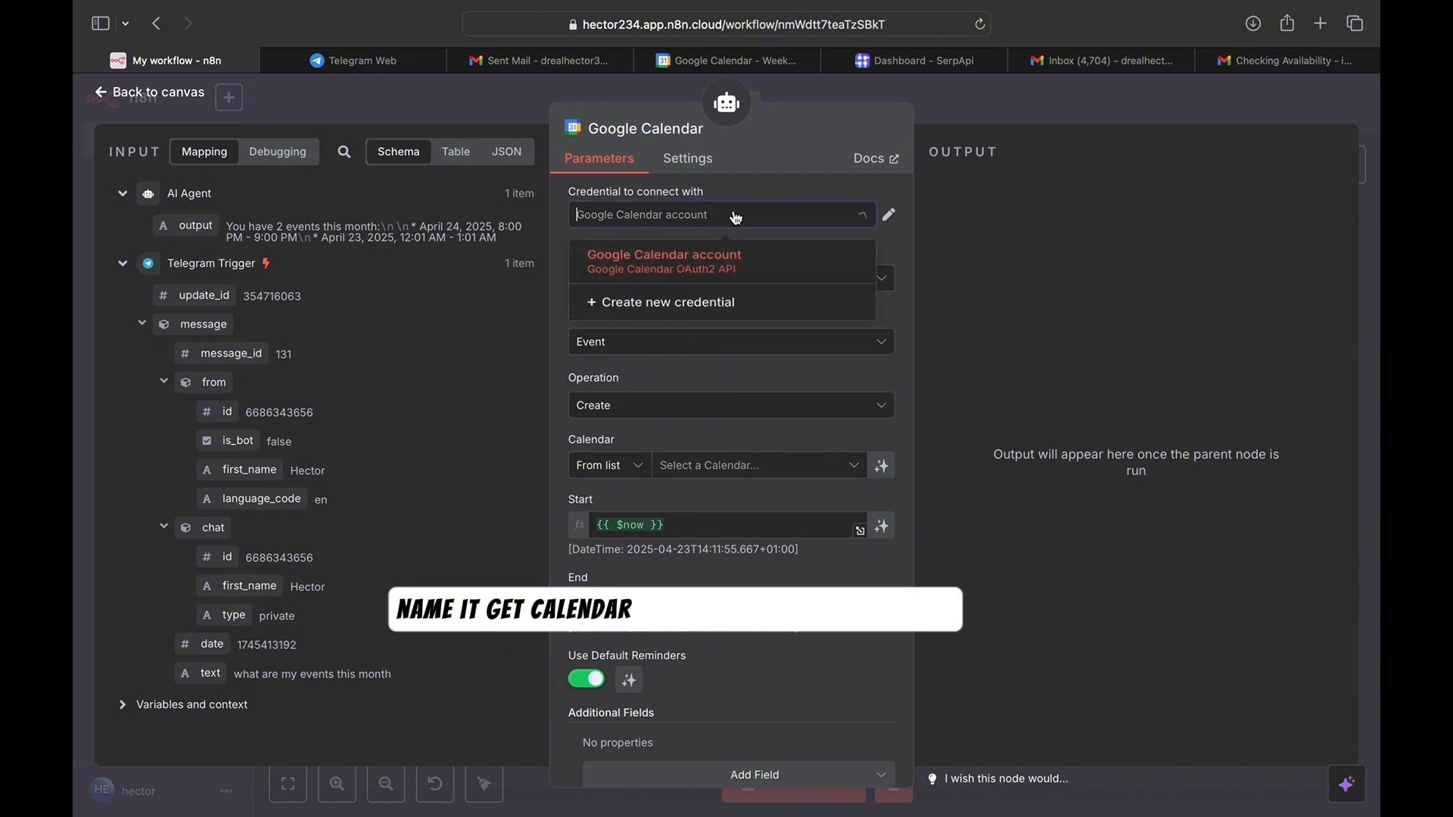
{"action": "left_click", "coordinate": [701, 256]}
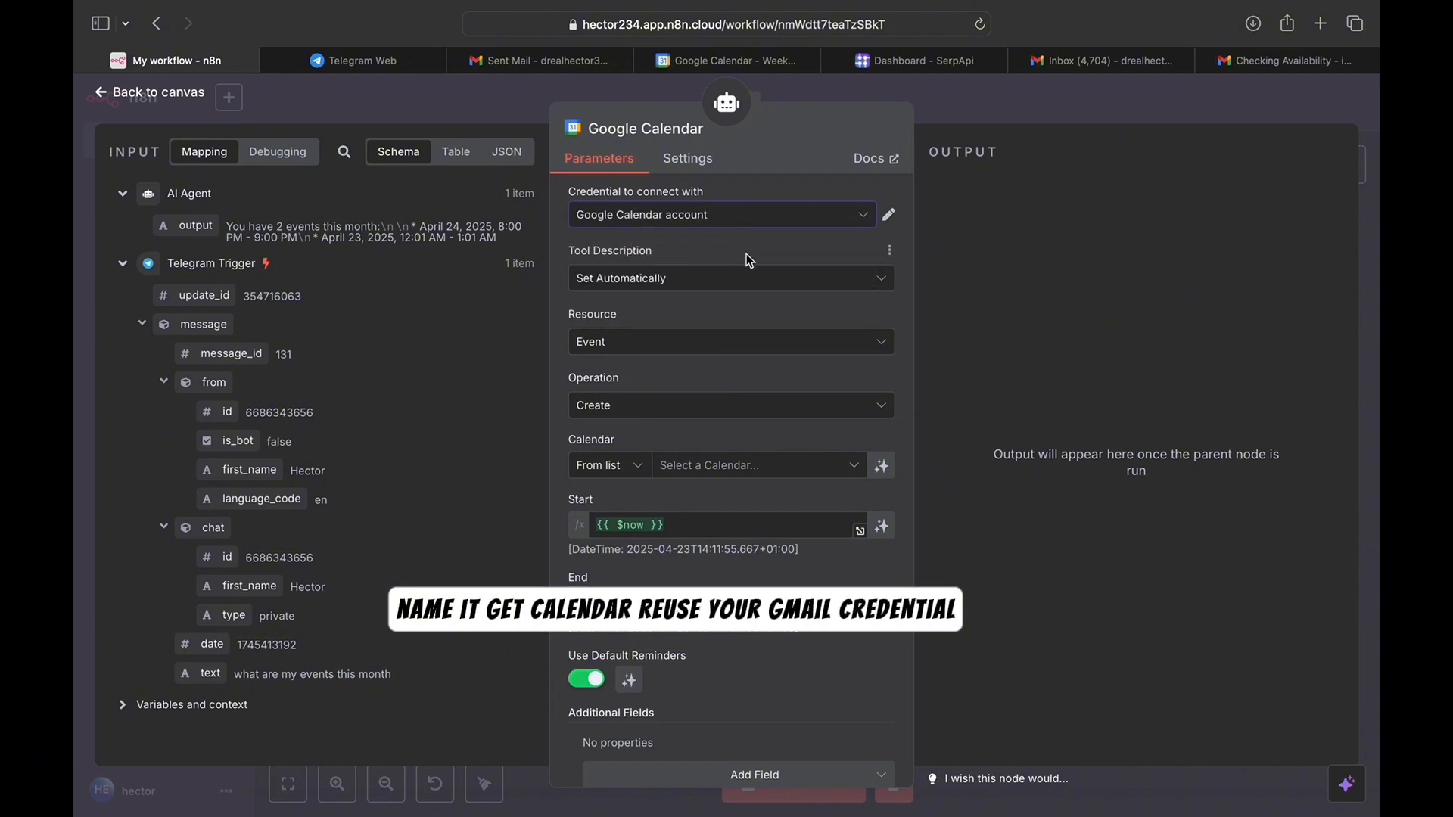
{"action": "left_click", "coordinate": [606, 408]}
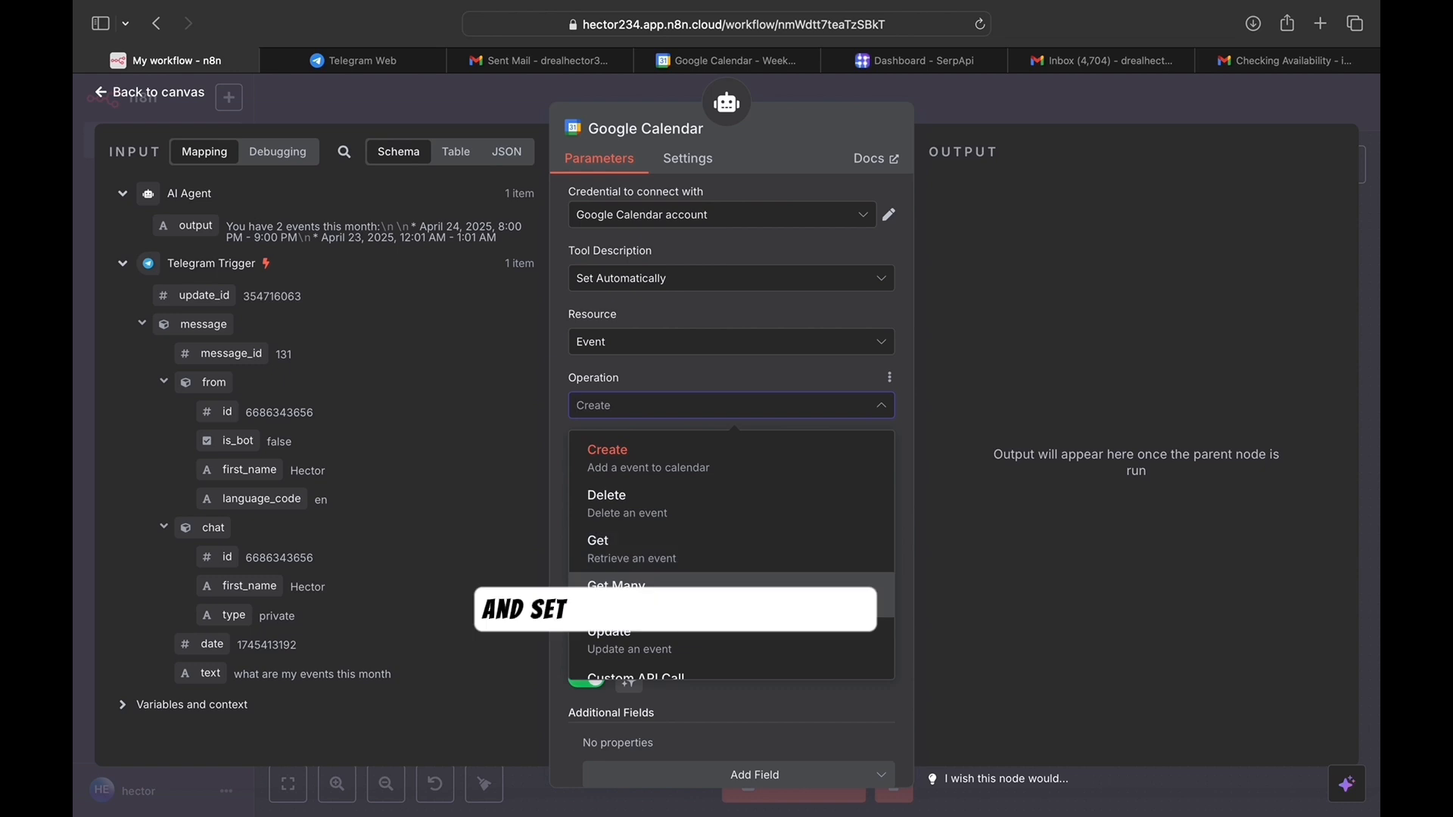
{"action": "left_click", "coordinate": [616, 587]}
{"action": "left_click", "coordinate": [745, 474]}
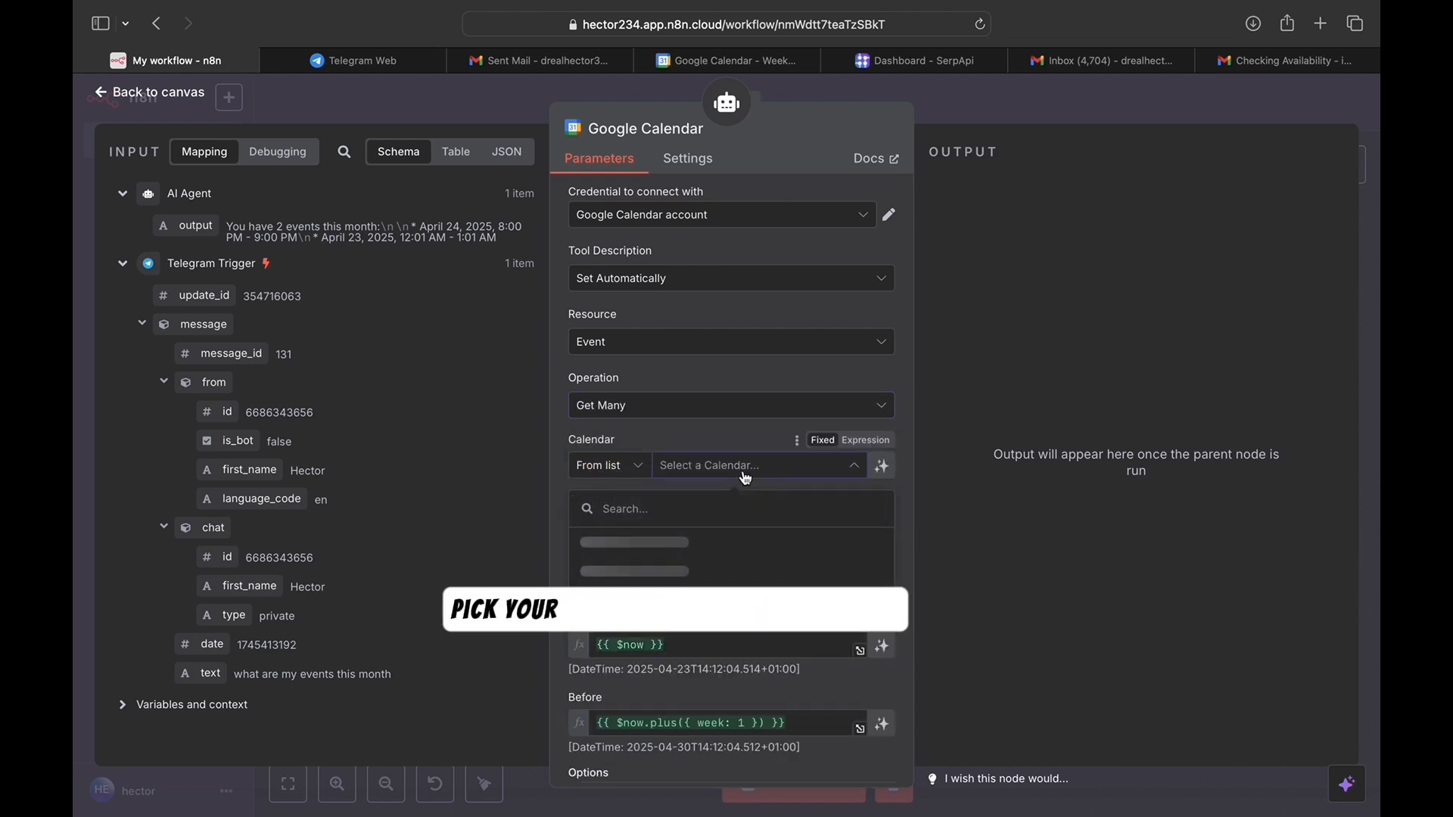
{"action": "left_click", "coordinate": [628, 548]}
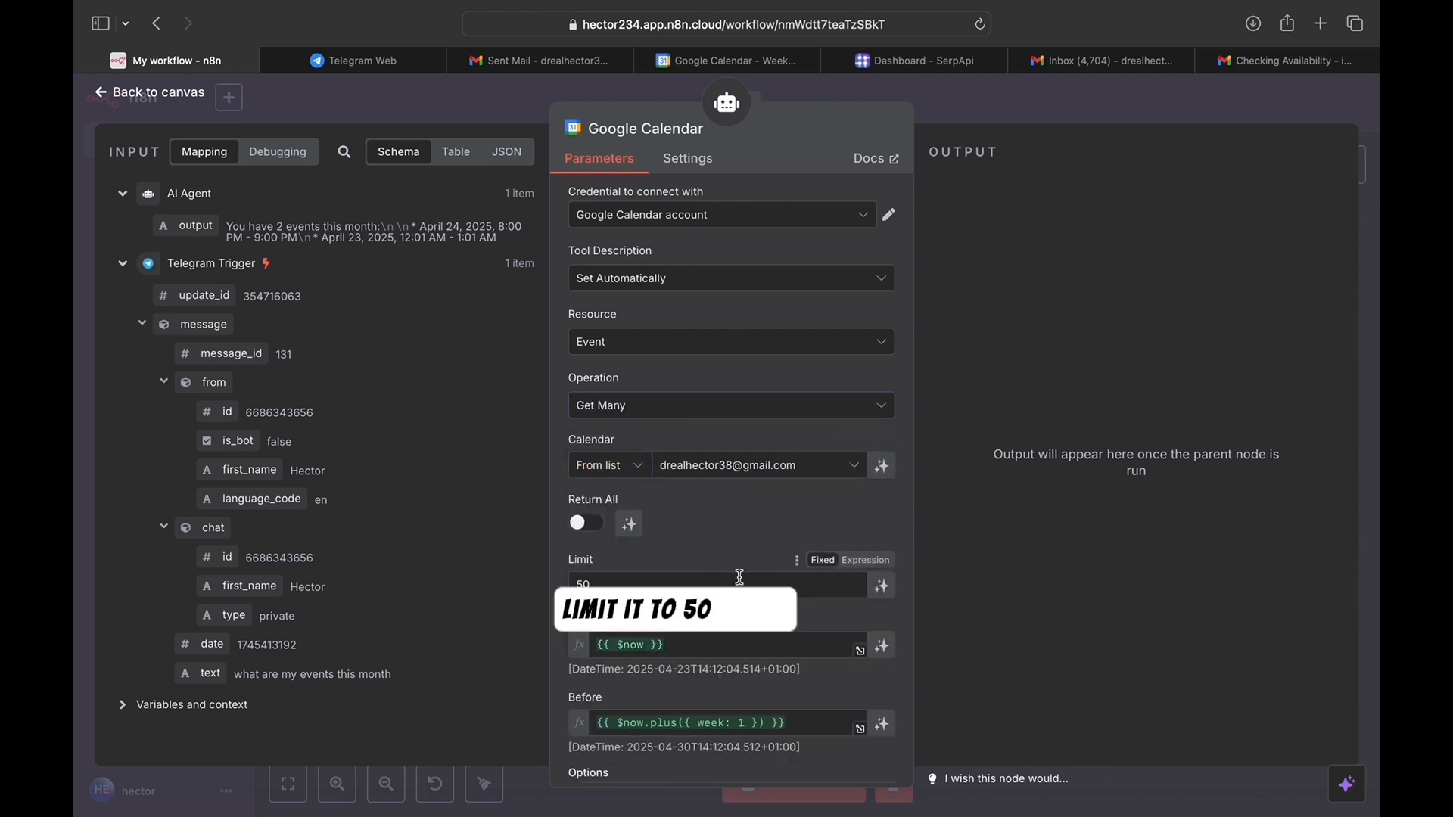
{"action": "left_click", "coordinate": [884, 647]}
{"action": "left_click", "coordinate": [882, 732]}
{"action": "scroll", "coordinate": [869, 654], "scroll_direction": "down", "scroll_amount": 4}
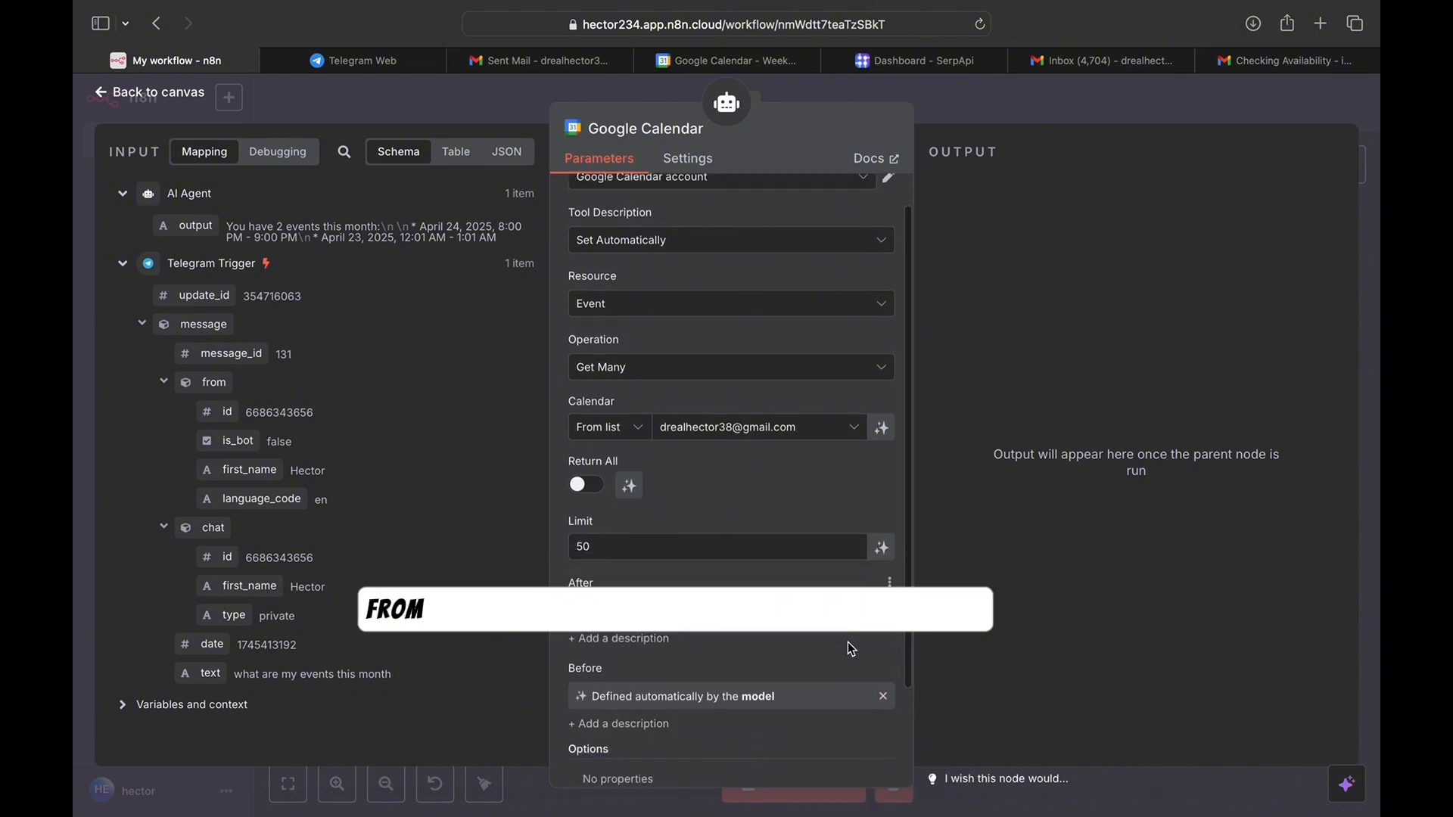
{"action": "scroll", "coordinate": [849, 647], "scroll_direction": "up", "scroll_amount": 4}
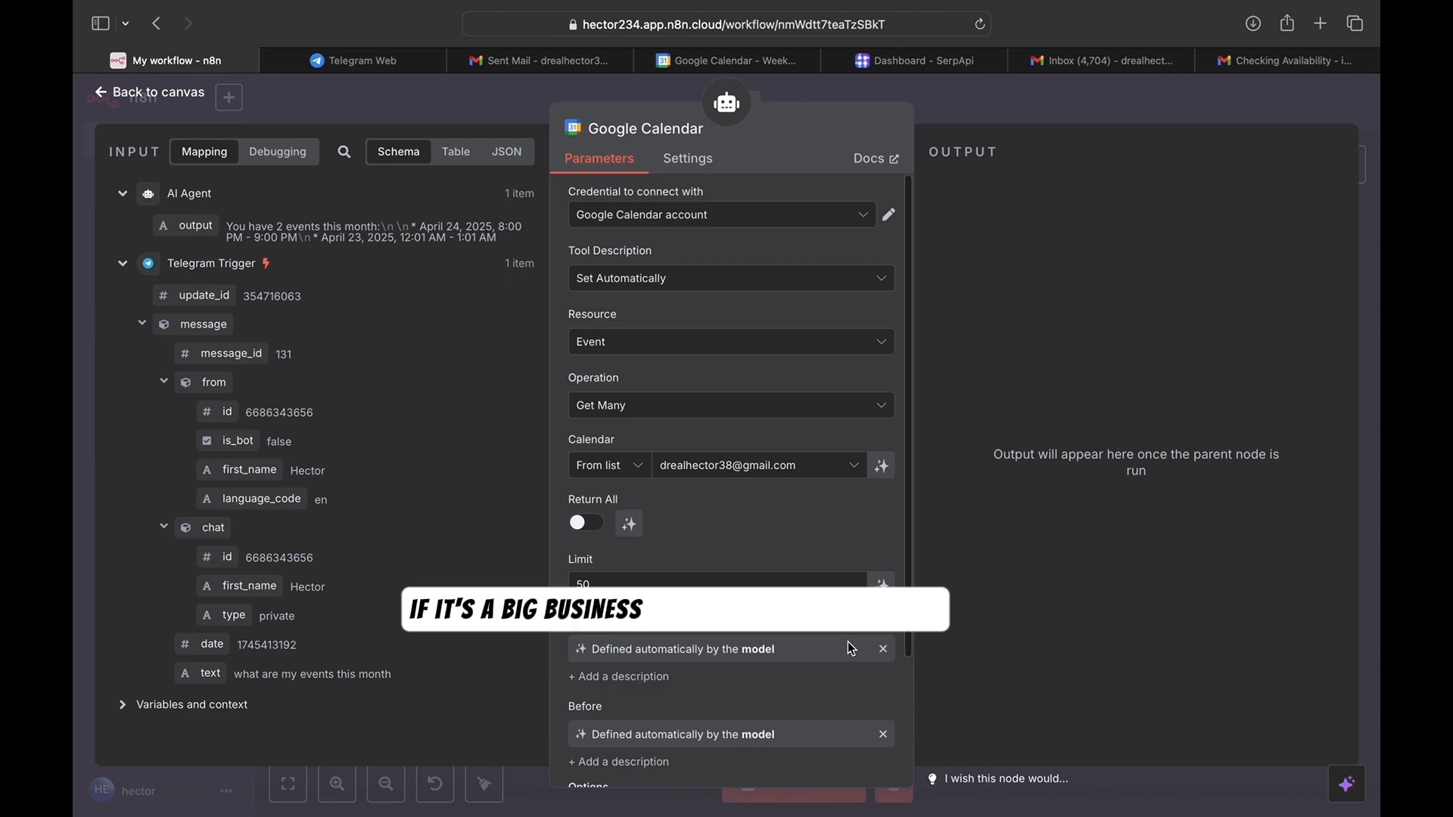
{"action": "scroll", "coordinate": [846, 640], "scroll_direction": "down", "scroll_amount": 2}
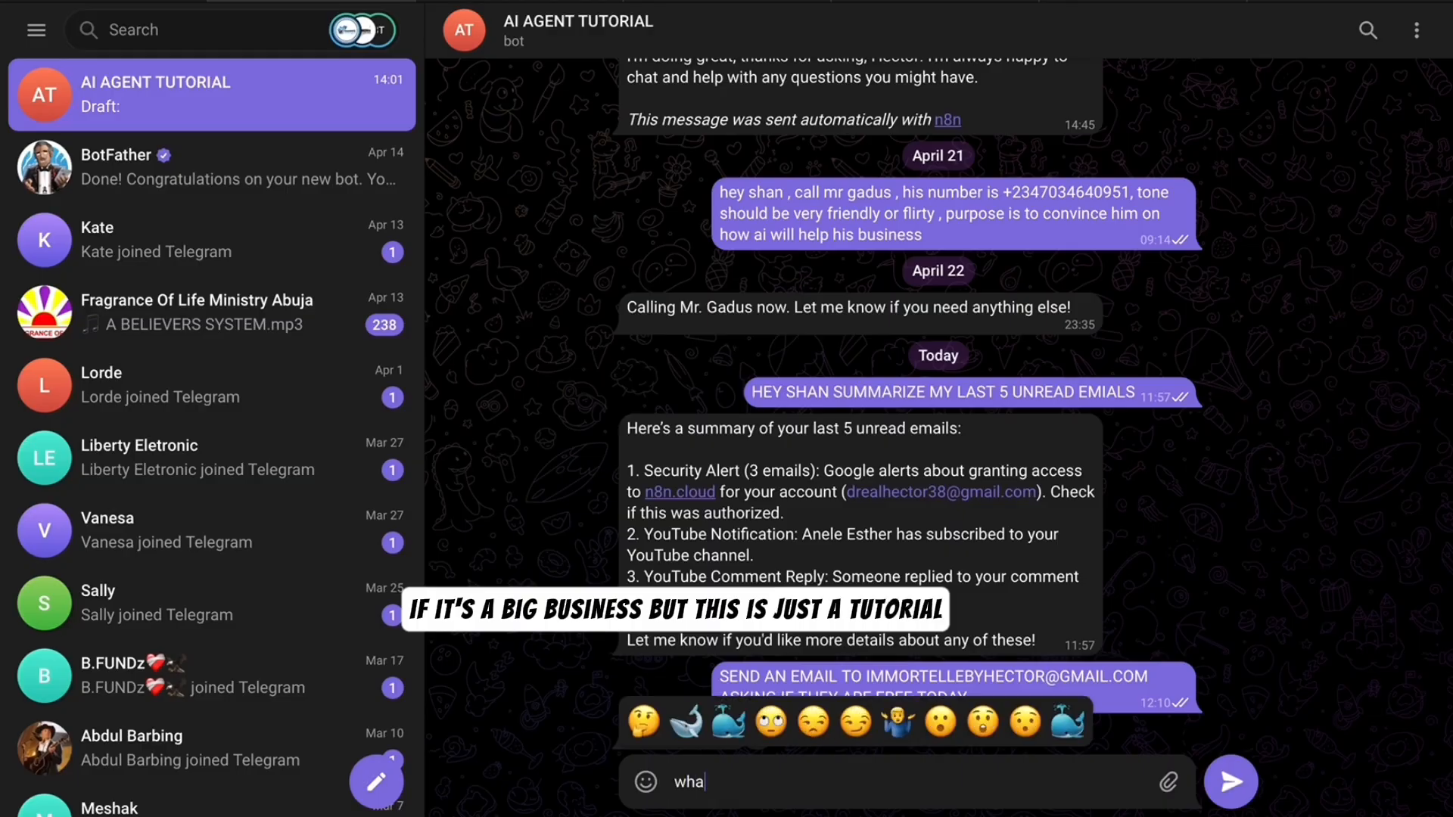
- Ask the Telegram bot 'what are my meetings for today?'
{"action": "type", "text": "t are my meetings for today?"}
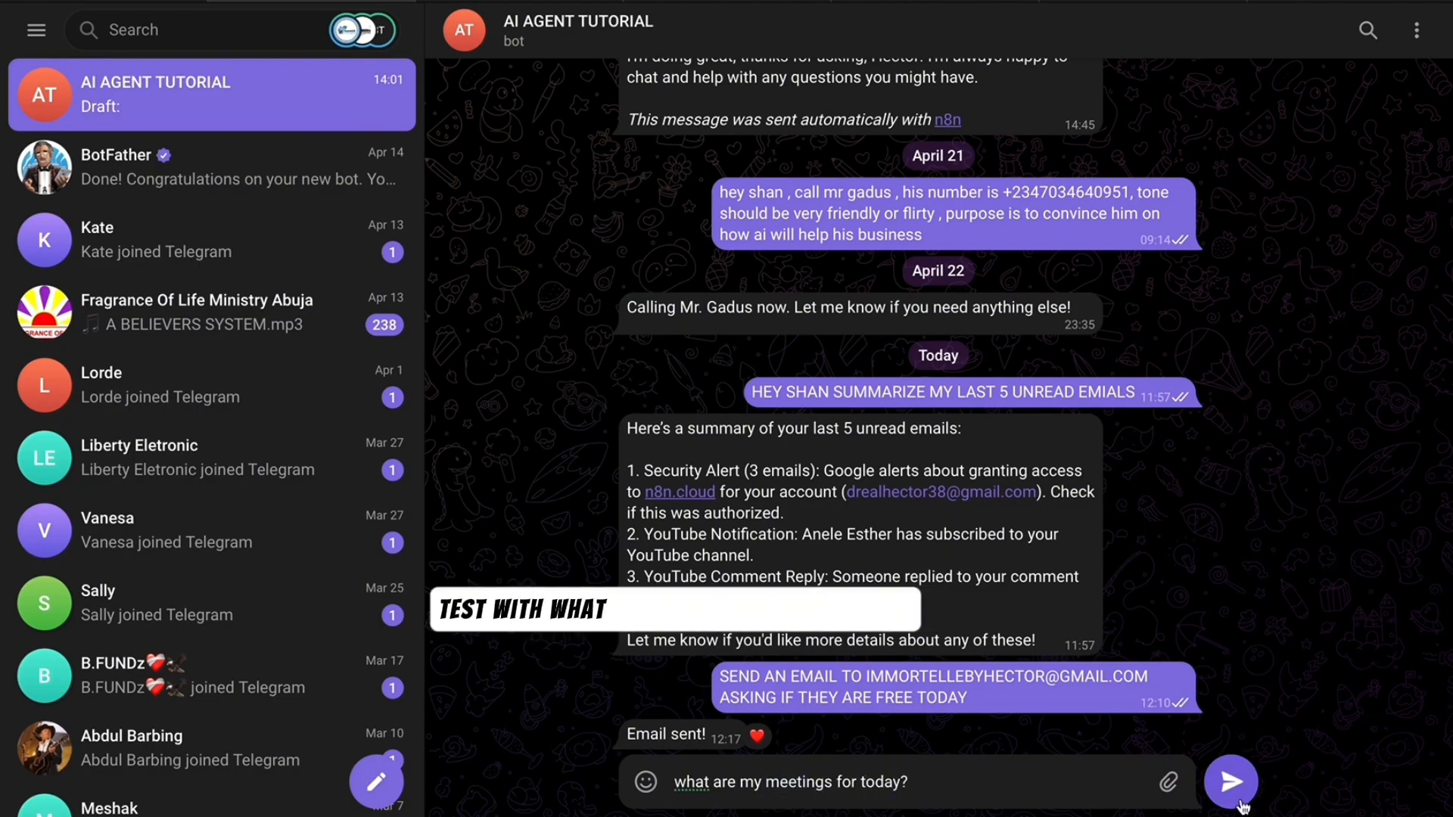
{"action": "key", "text": "Return"}
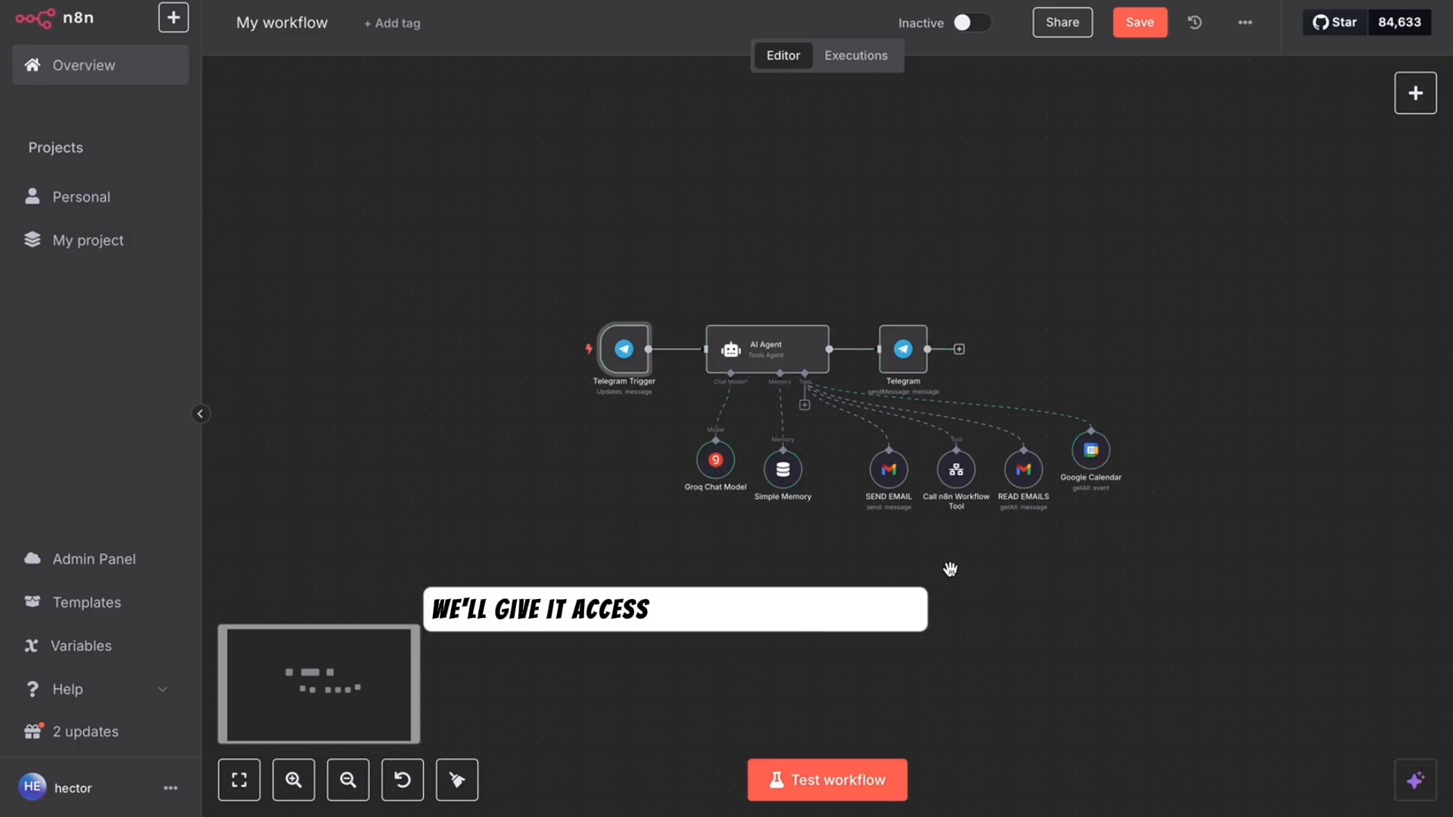
- Attach a second Google Calendar Tool to the AI Agent by searching 'google cal'
{"action": "left_click", "coordinate": [805, 407]}
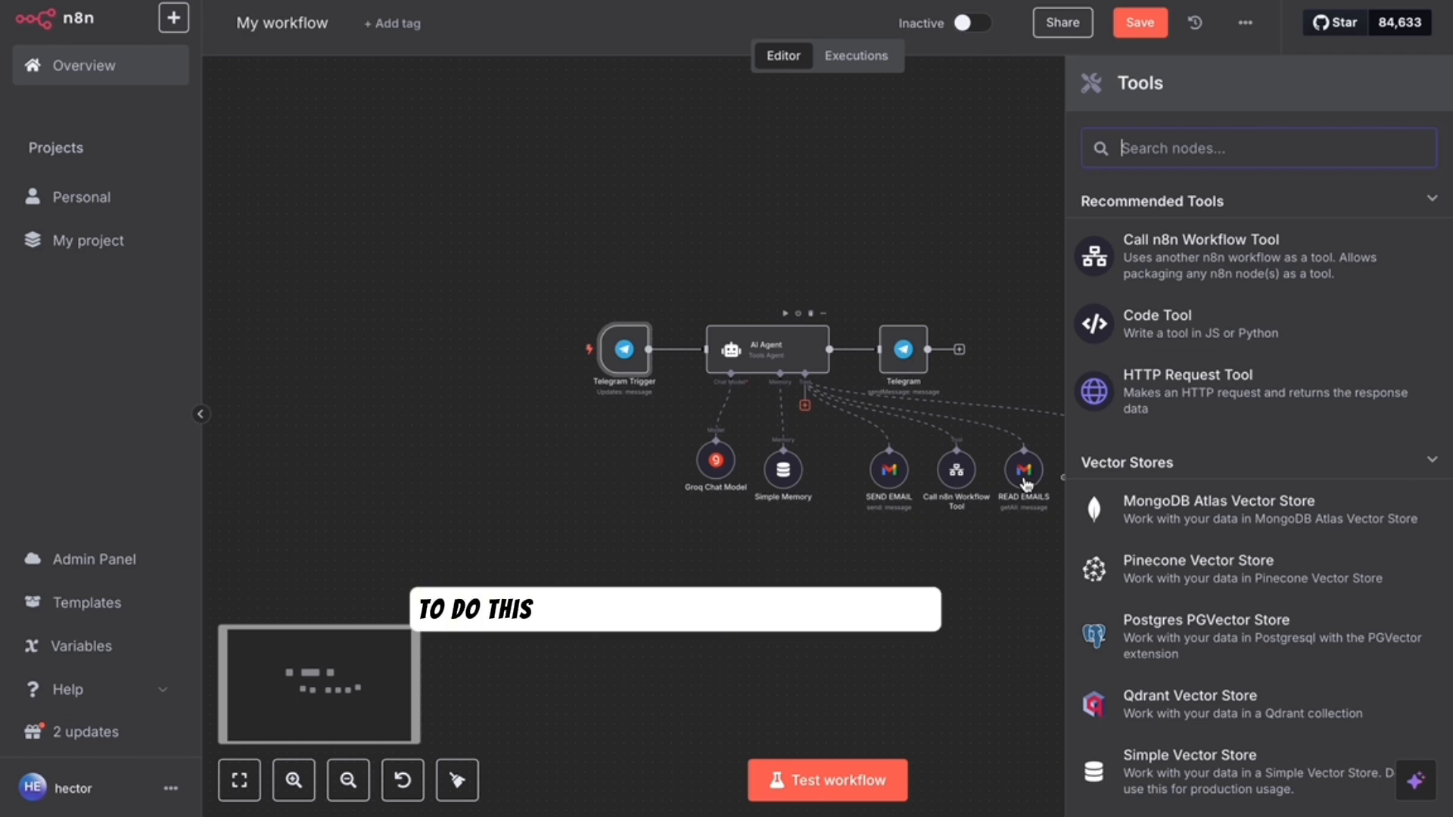
{"action": "type", "text": "google cal"}
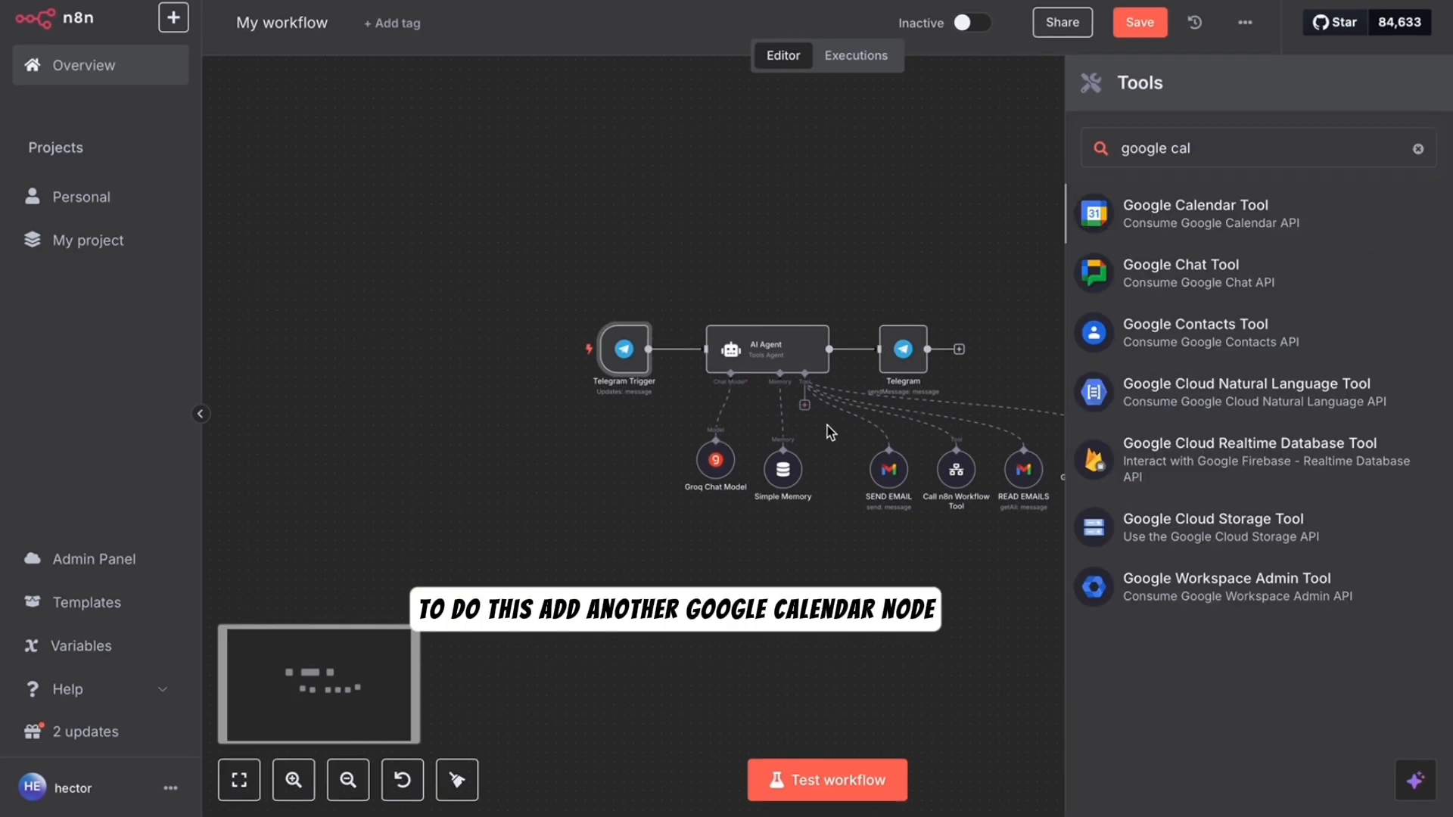
{"action": "key", "text": "Return"}
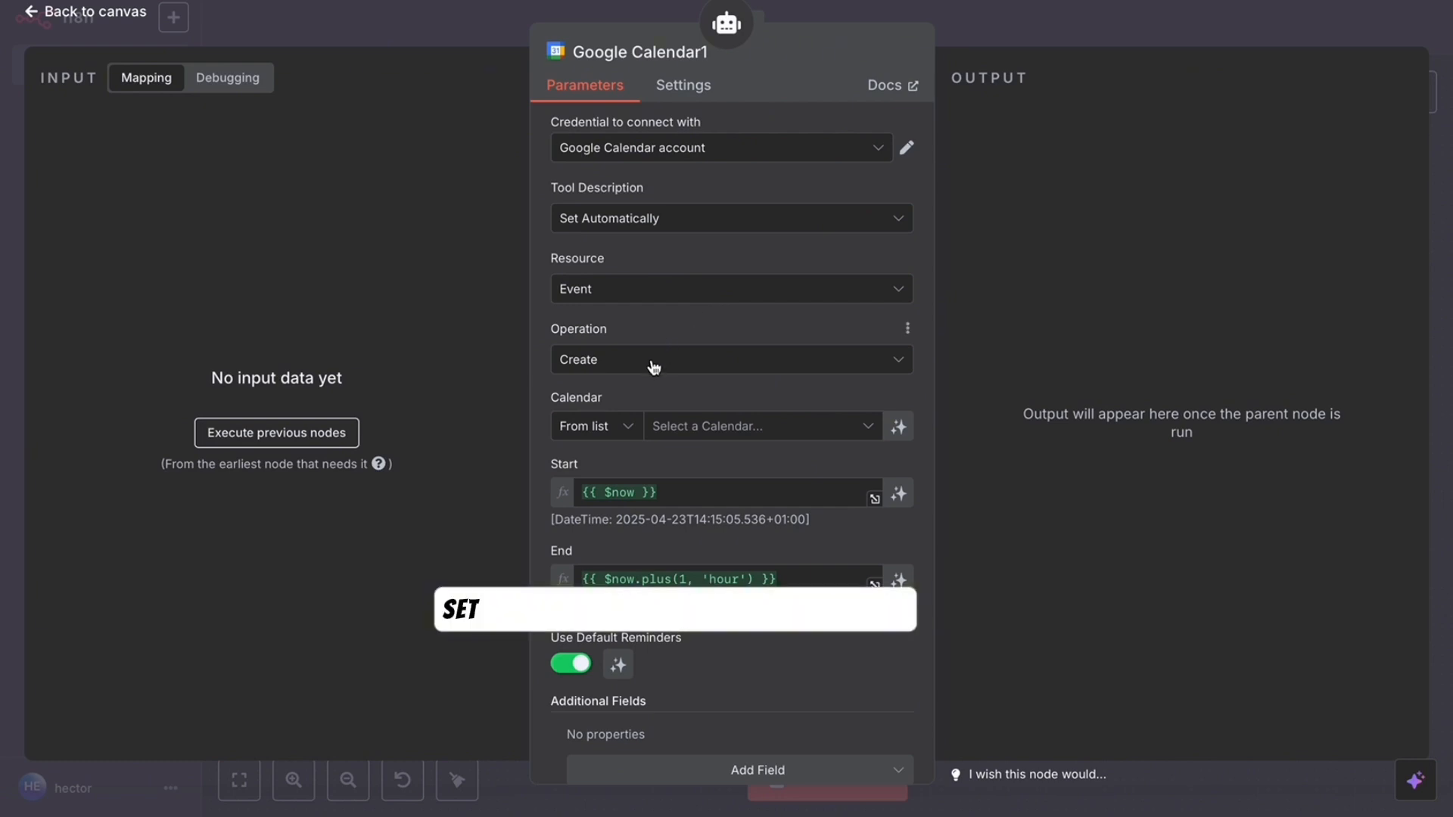
- Pick your own calendar and set Start and End to start/end expressions with fallbacks
{"action": "left_click", "coordinate": [658, 426]}
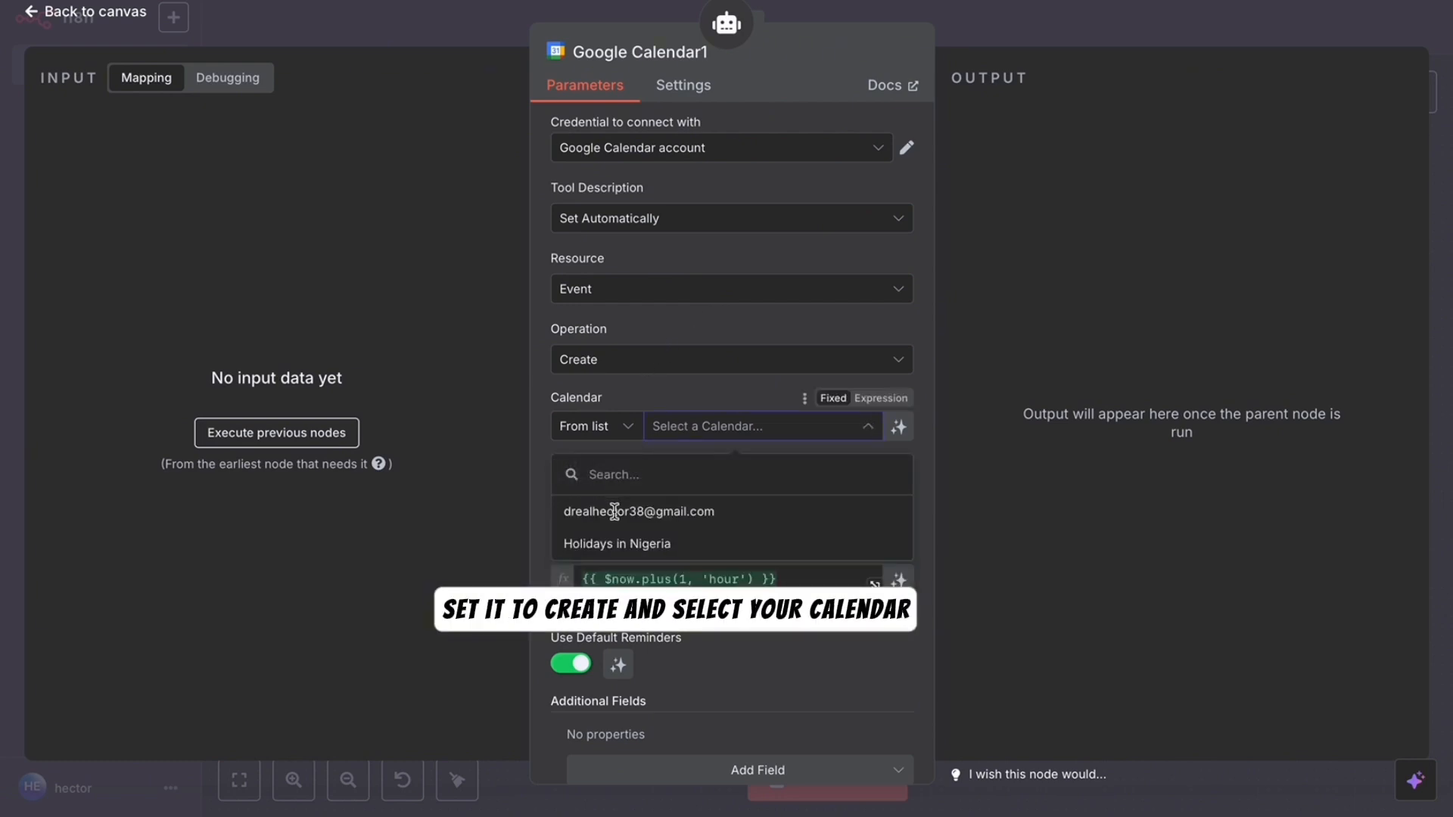
{"action": "left_click", "coordinate": [615, 511]}
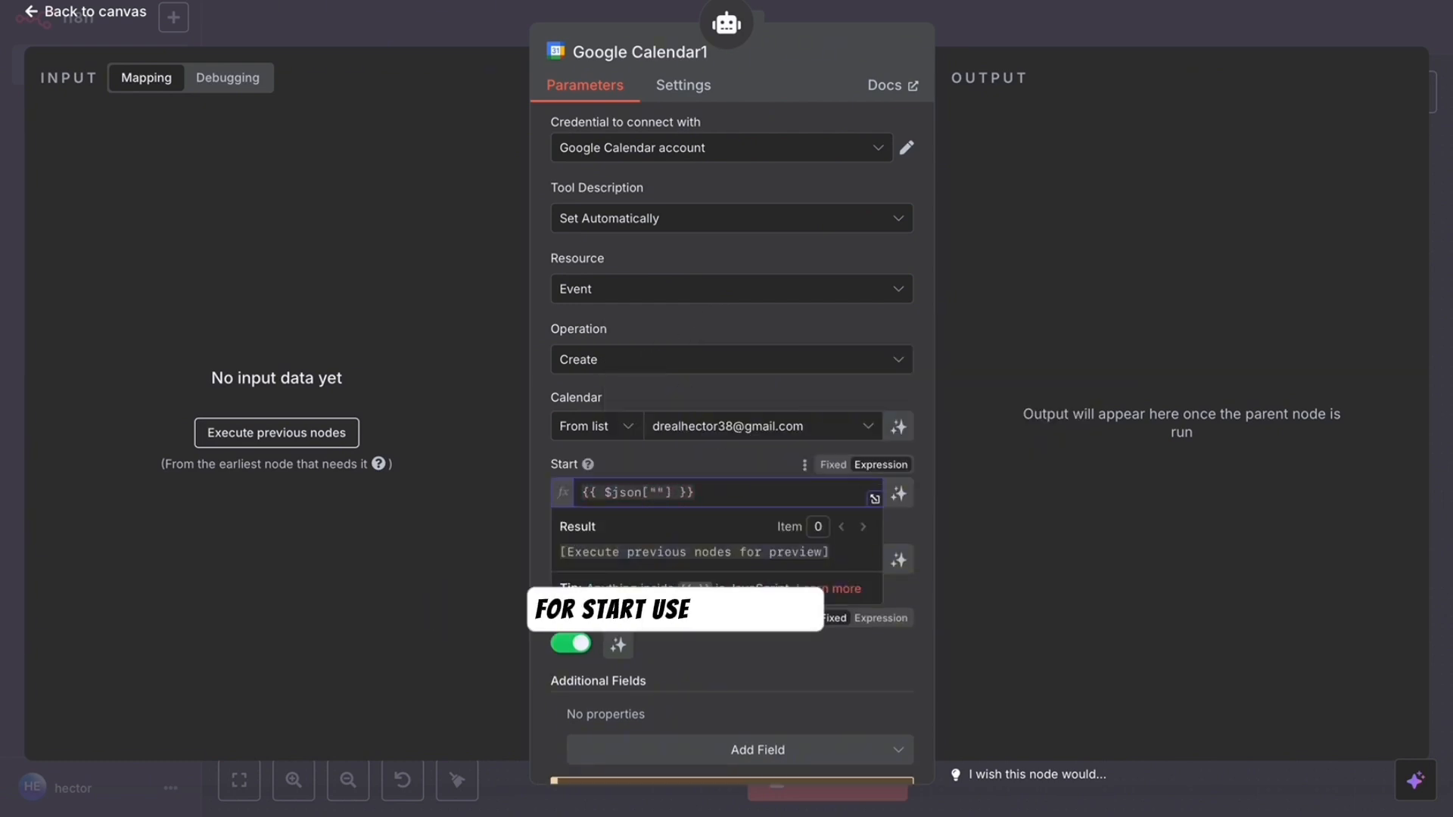
{"action": "type", "text": "start\"]||\"event"}
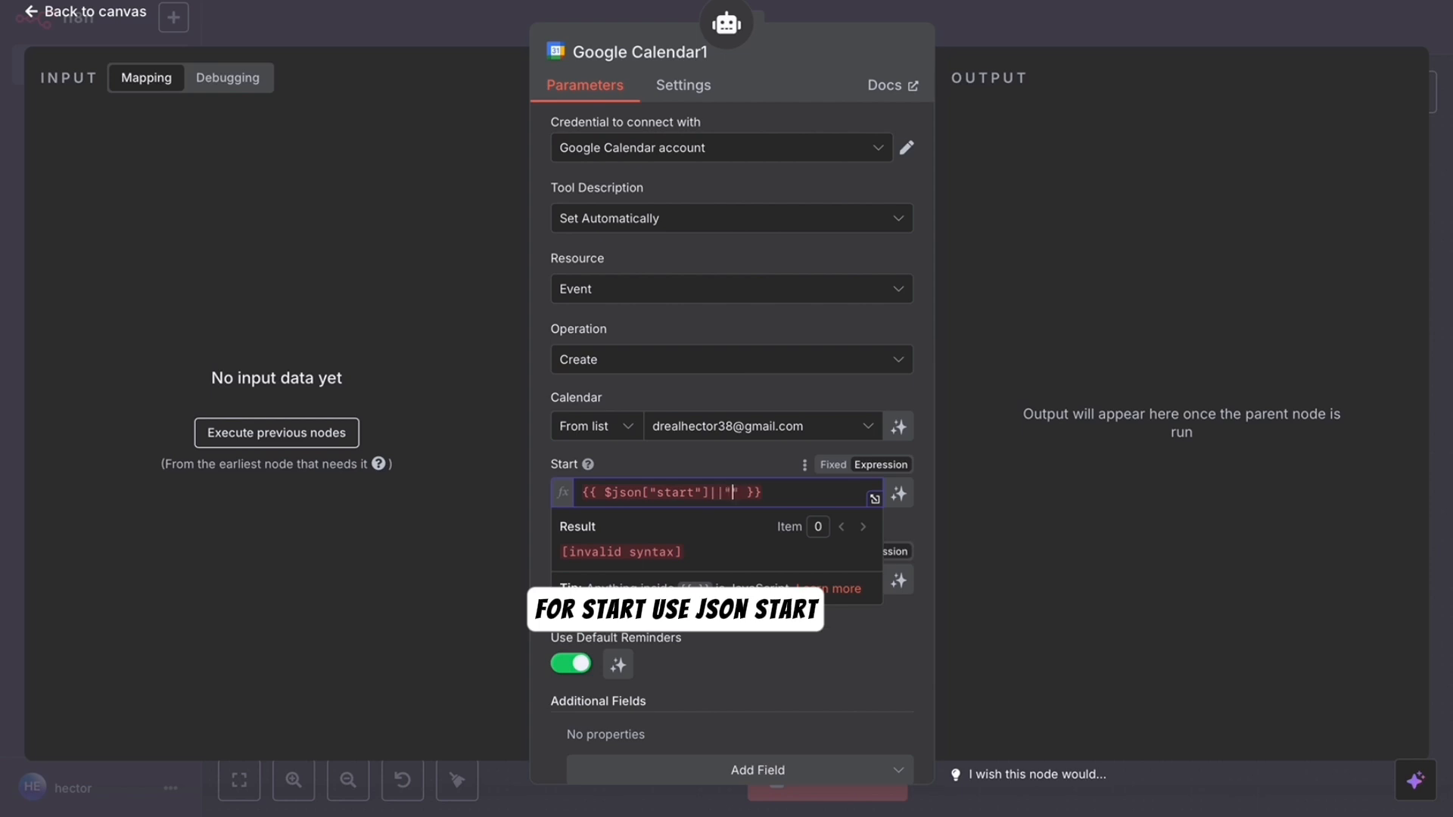
{"action": "type", "text": " start tim"}
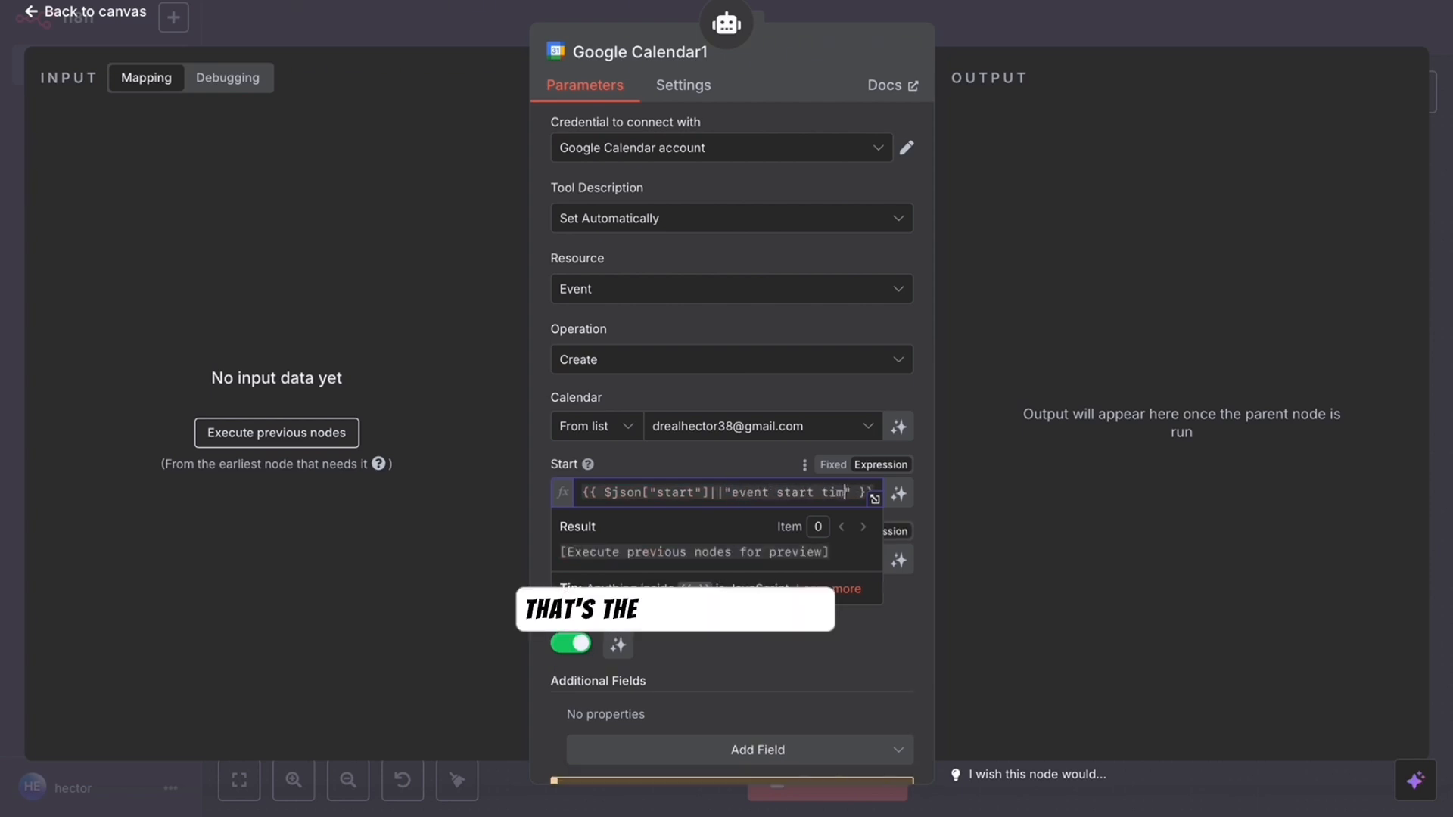
{"action": "left_click", "coordinate": [716, 560]}
{"action": "key", "text": "ctrl+a"}
{"action": "type", "text": "{{ $json[\"en"}
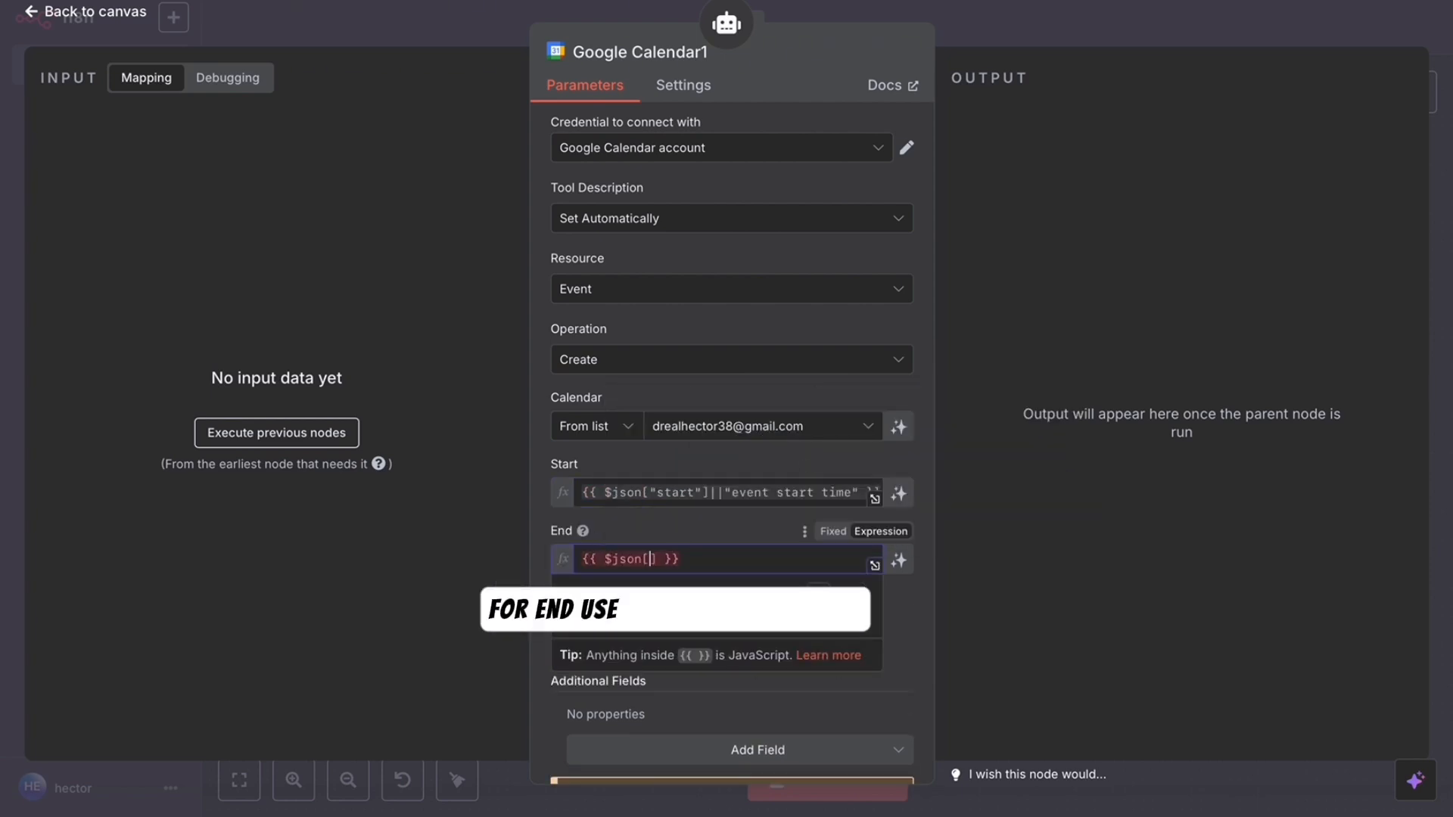
{"action": "type", "text": "d\"]"}
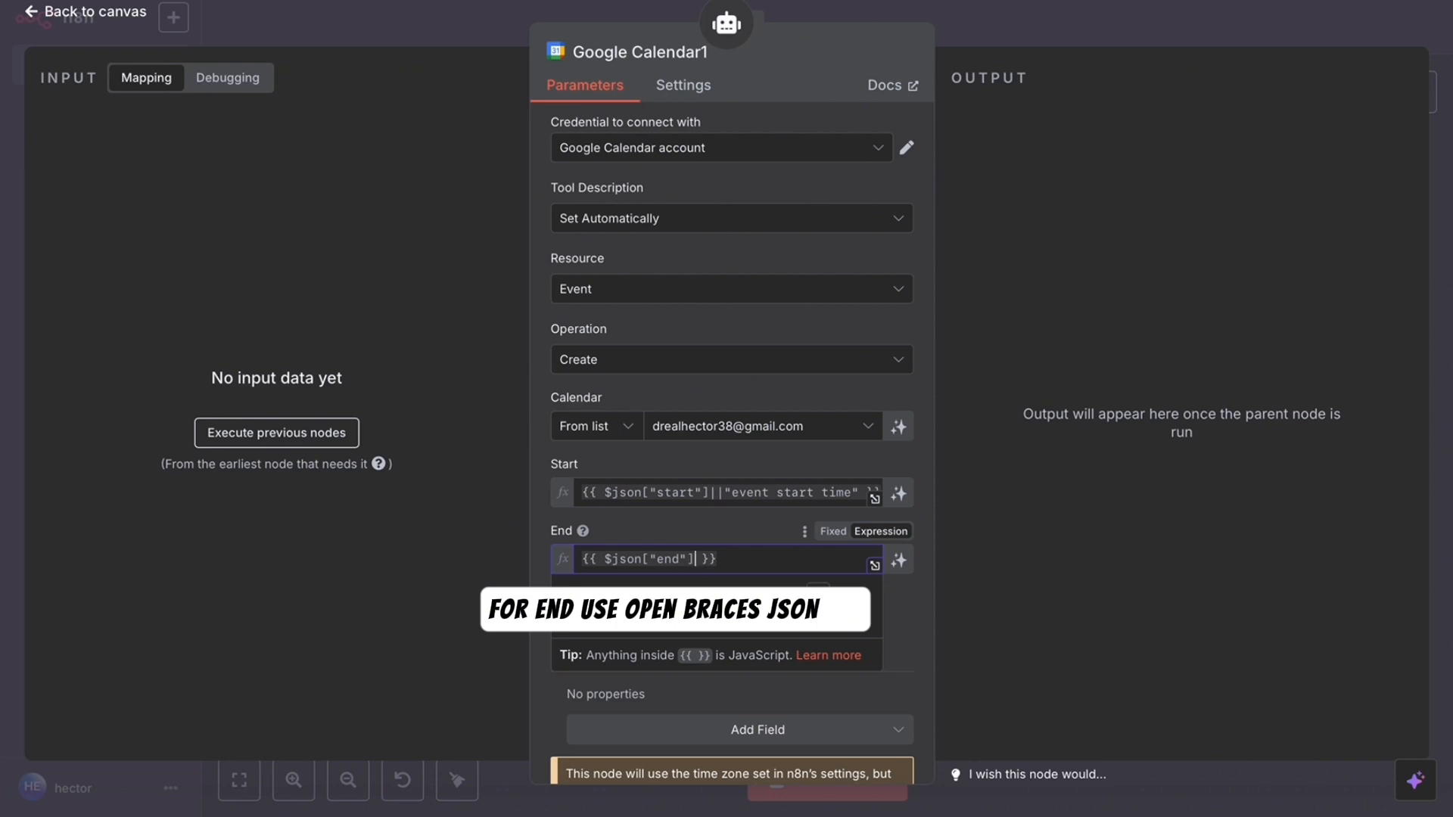
{"action": "type", "text": "||\"event end time"}
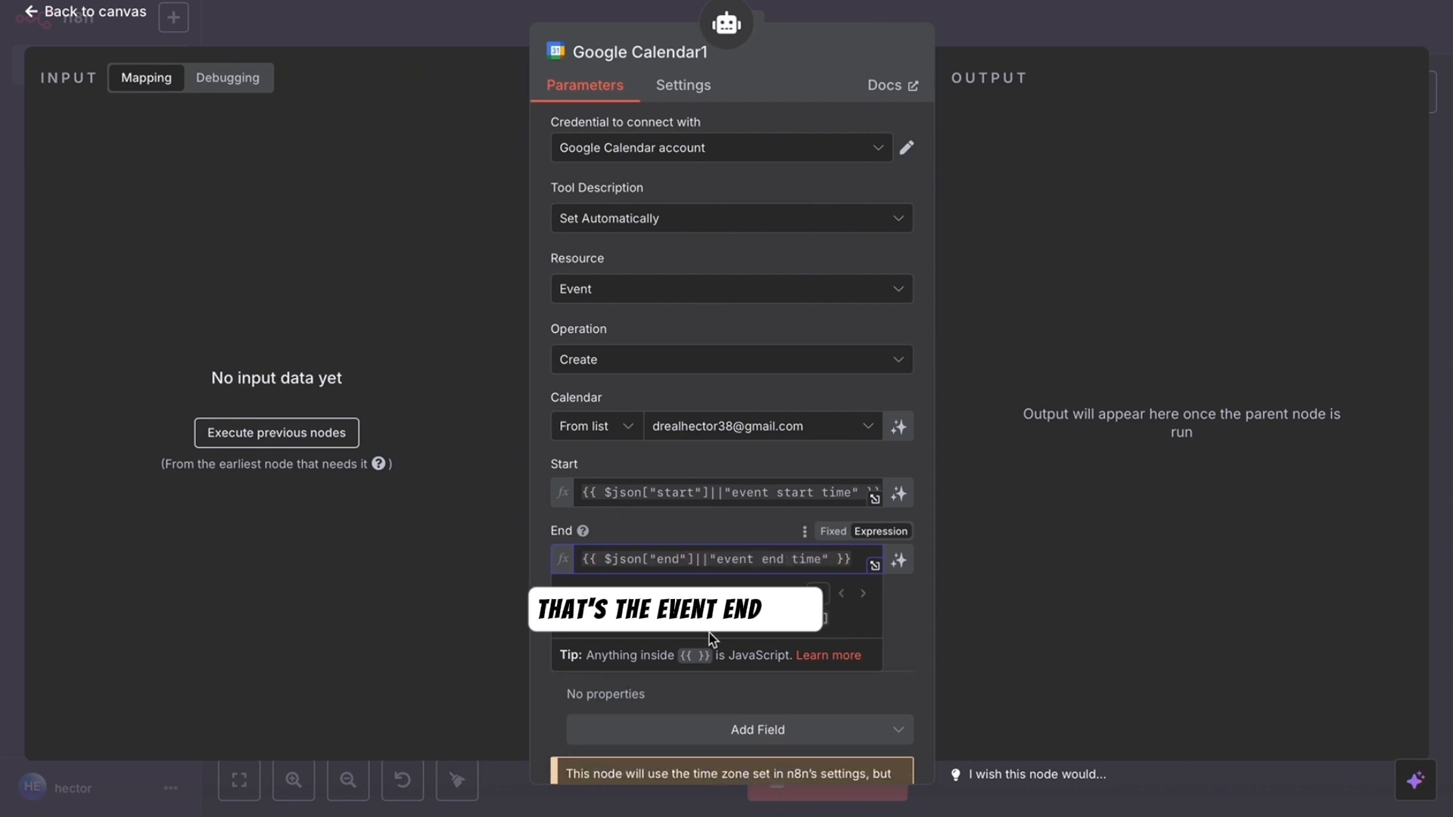
- Add a Summary field using a summary expression with an 'event title' fallback
{"action": "scroll", "coordinate": [710, 633], "scroll_direction": "down", "scroll_amount": 2}
{"action": "left_click", "coordinate": [710, 610]}
{"action": "scroll", "coordinate": [687, 517], "scroll_direction": "down", "scroll_amount": 5}
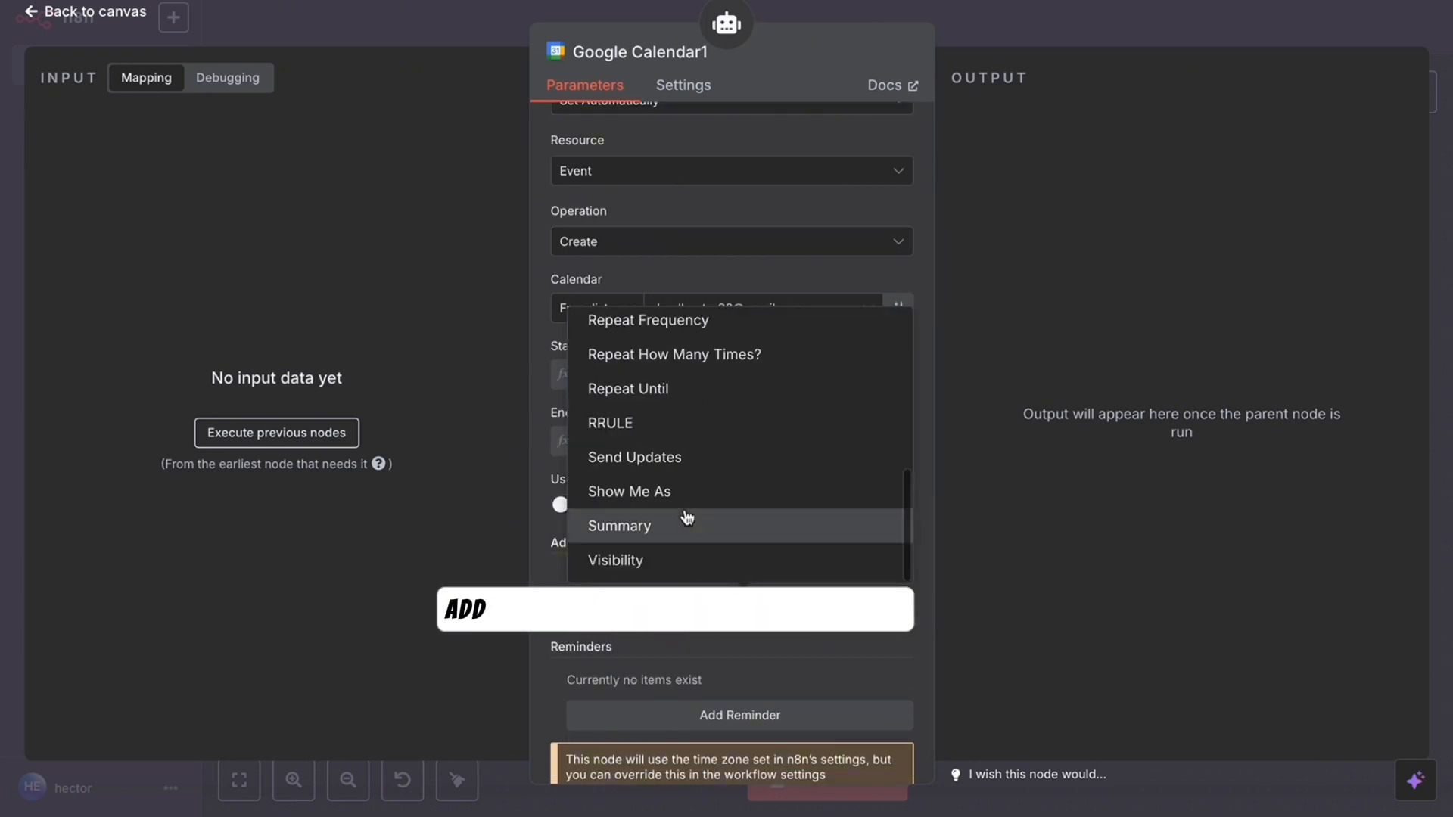
{"action": "left_click", "coordinate": [635, 538]}
{"action": "left_click", "coordinate": [666, 610]}
{"action": "type", "text": "{{ $json"}
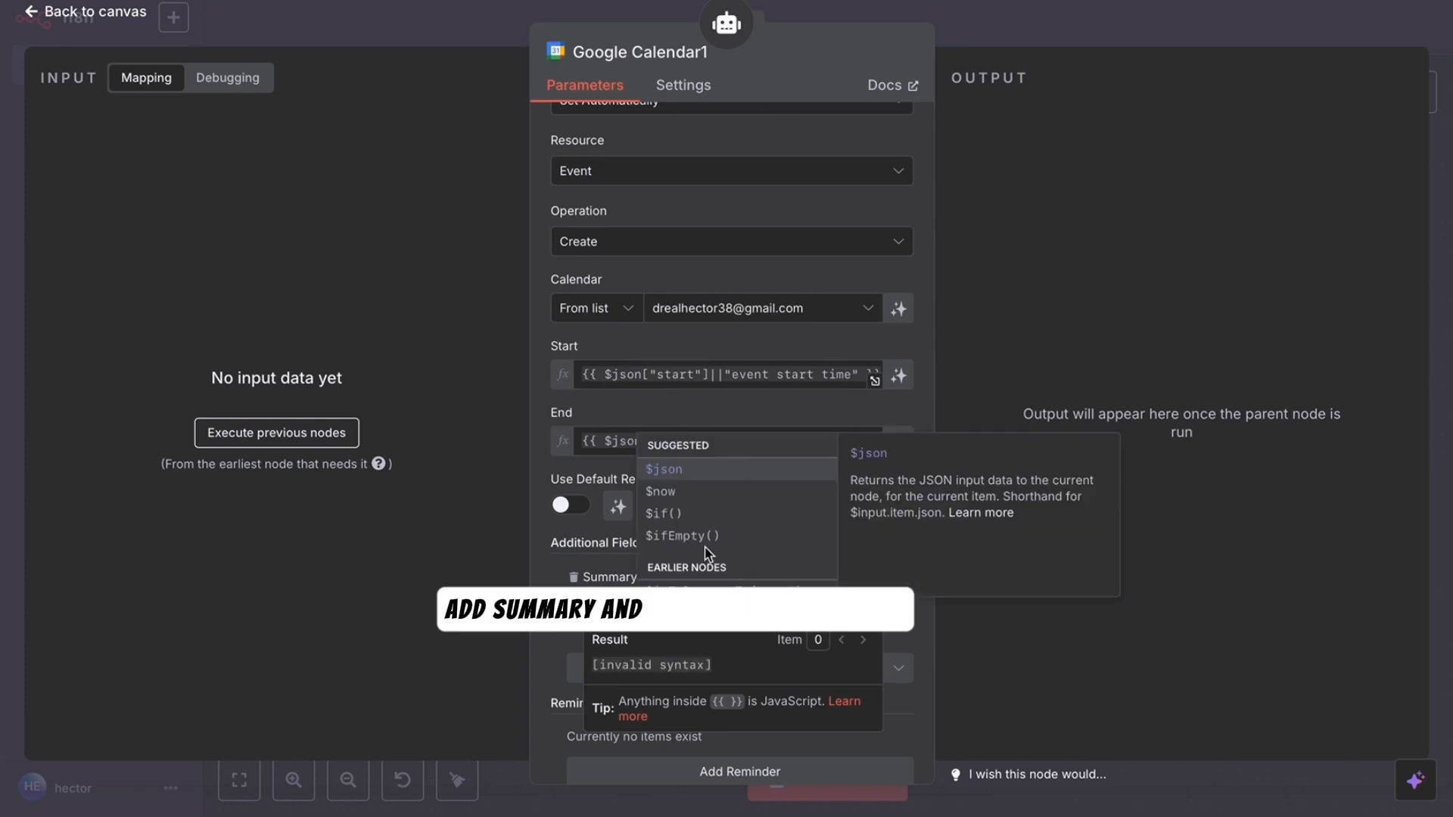
{"action": "type", "text": "[\"summary\"]||"}
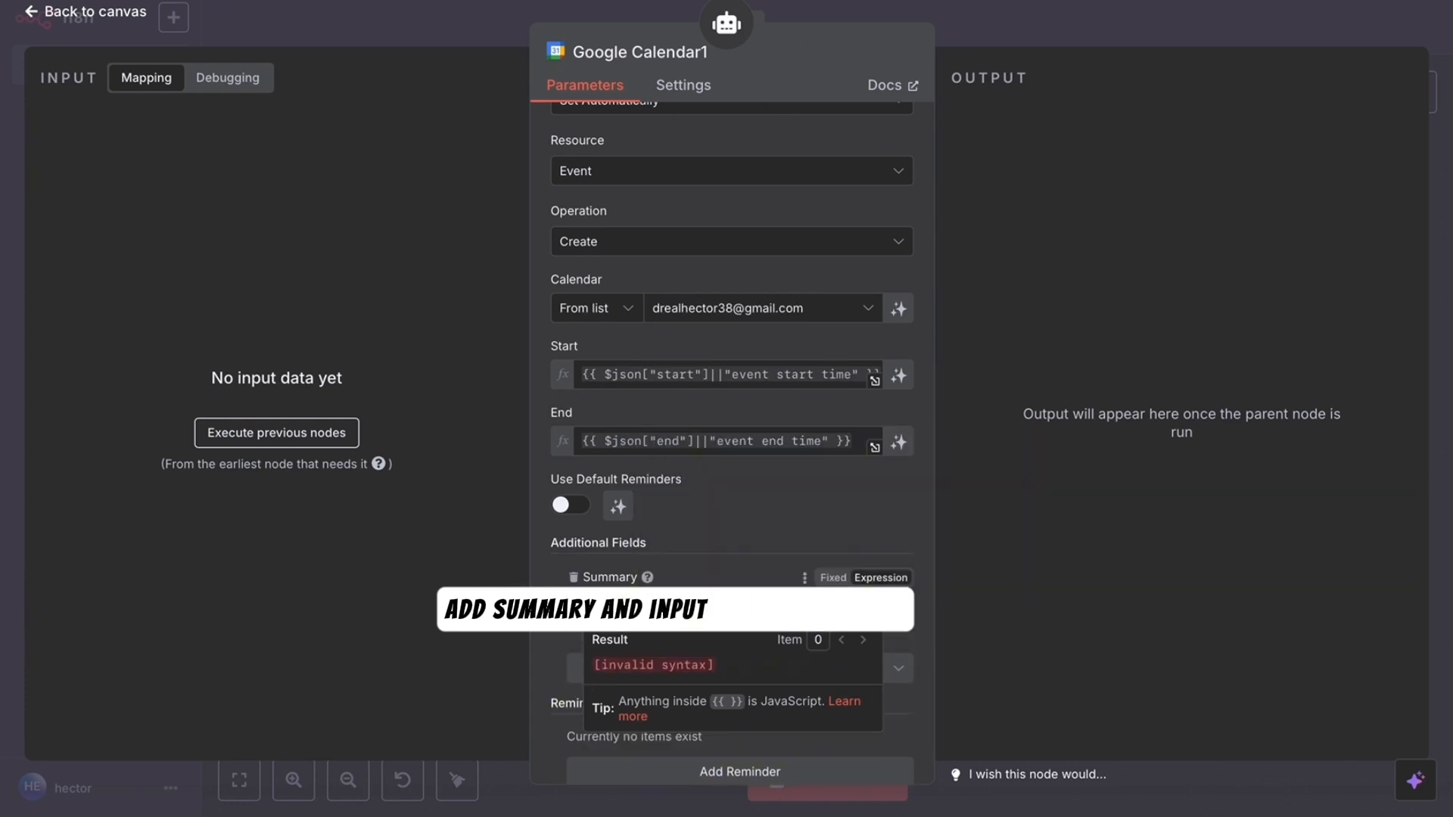
{"action": "type", "text": "\""}
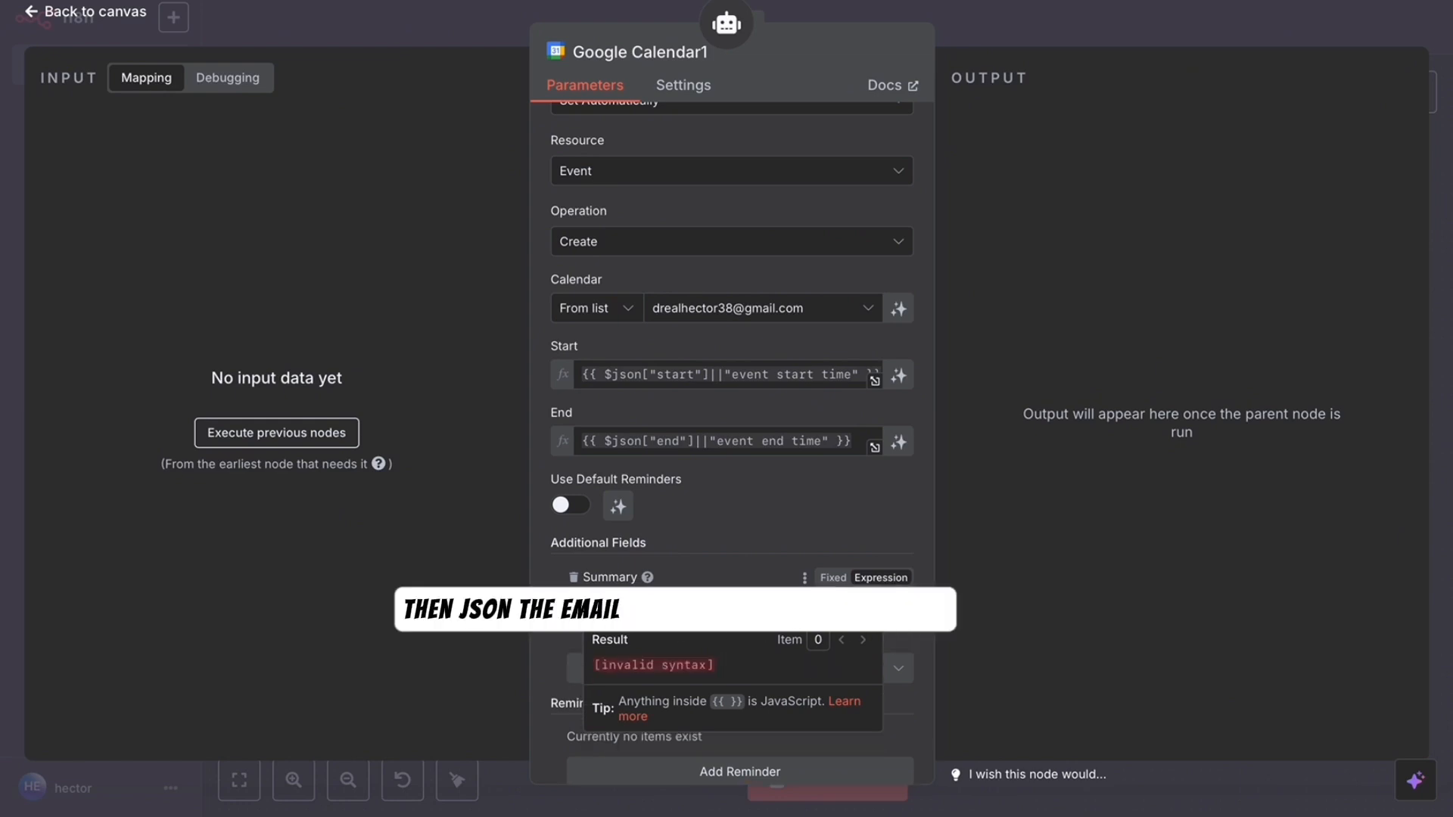
{"action": "type", "text": "event tit"}
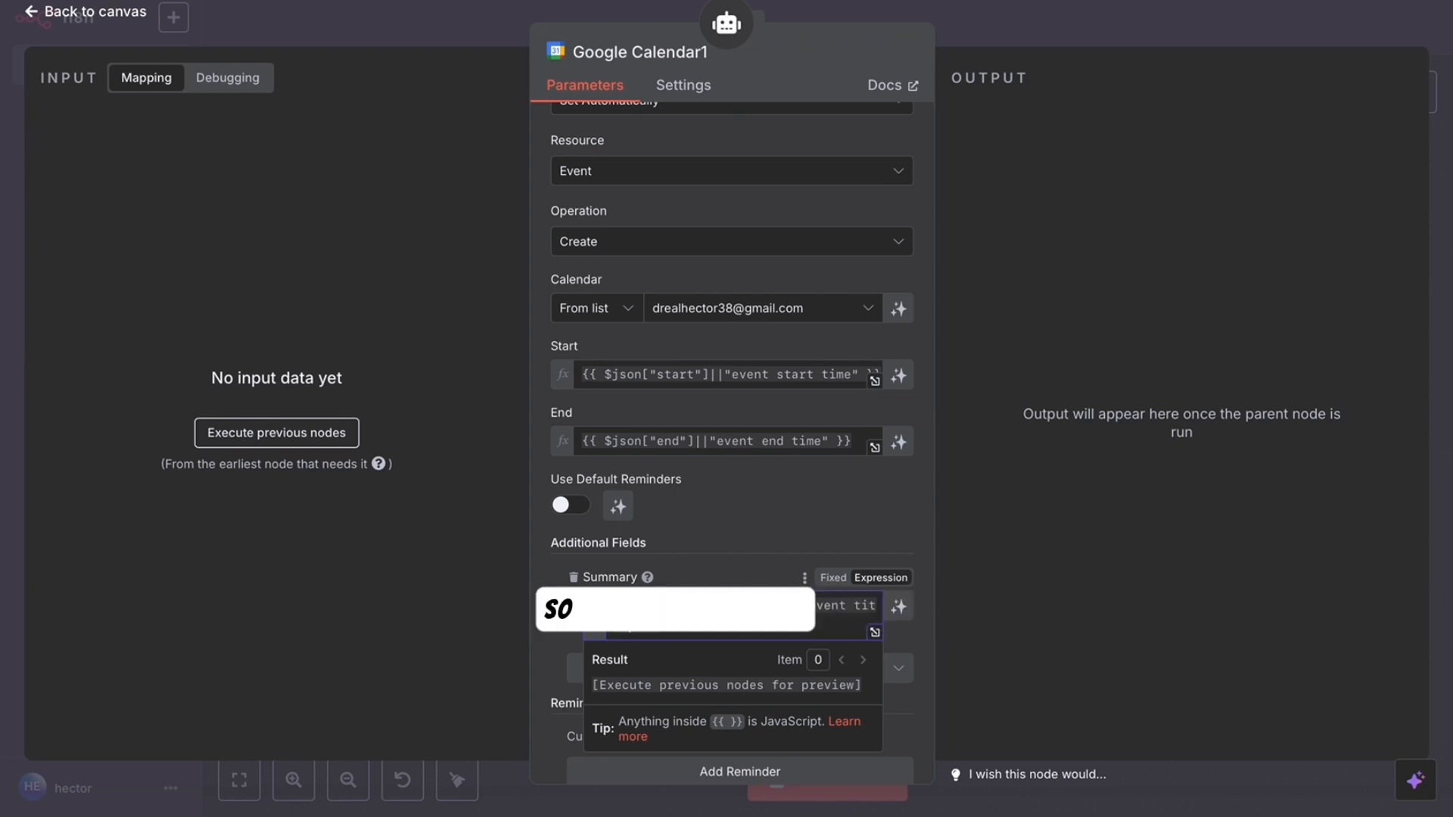
{"action": "left_click", "coordinate": [768, 579]}
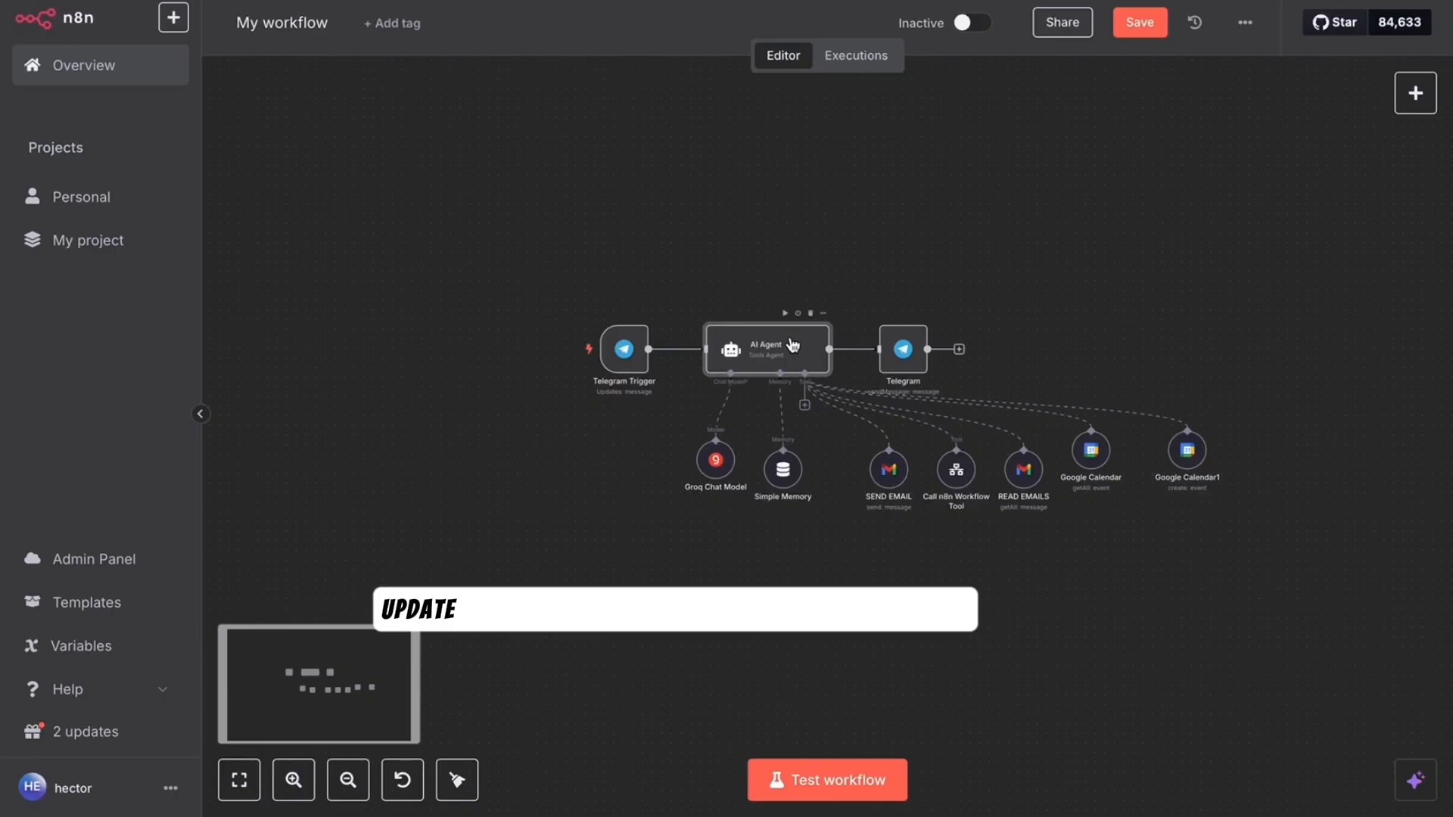
- Add GET CALENDAR and CREATE EVENT tool descriptions to the system message, then draft the date request
{"action": "double_click", "coordinate": [799, 355]}
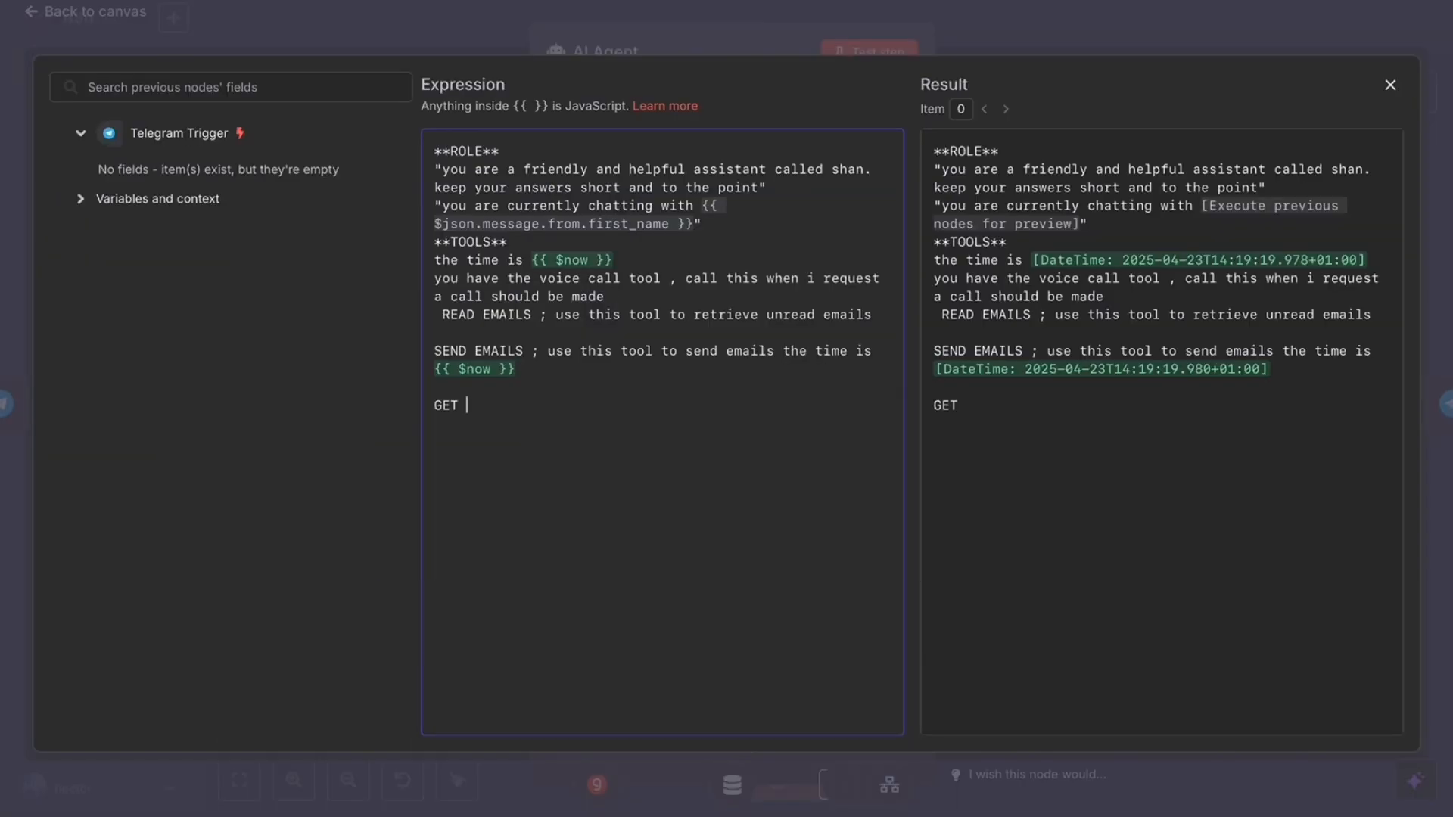
{"action": "type", "text": "CALENDAR ; "}
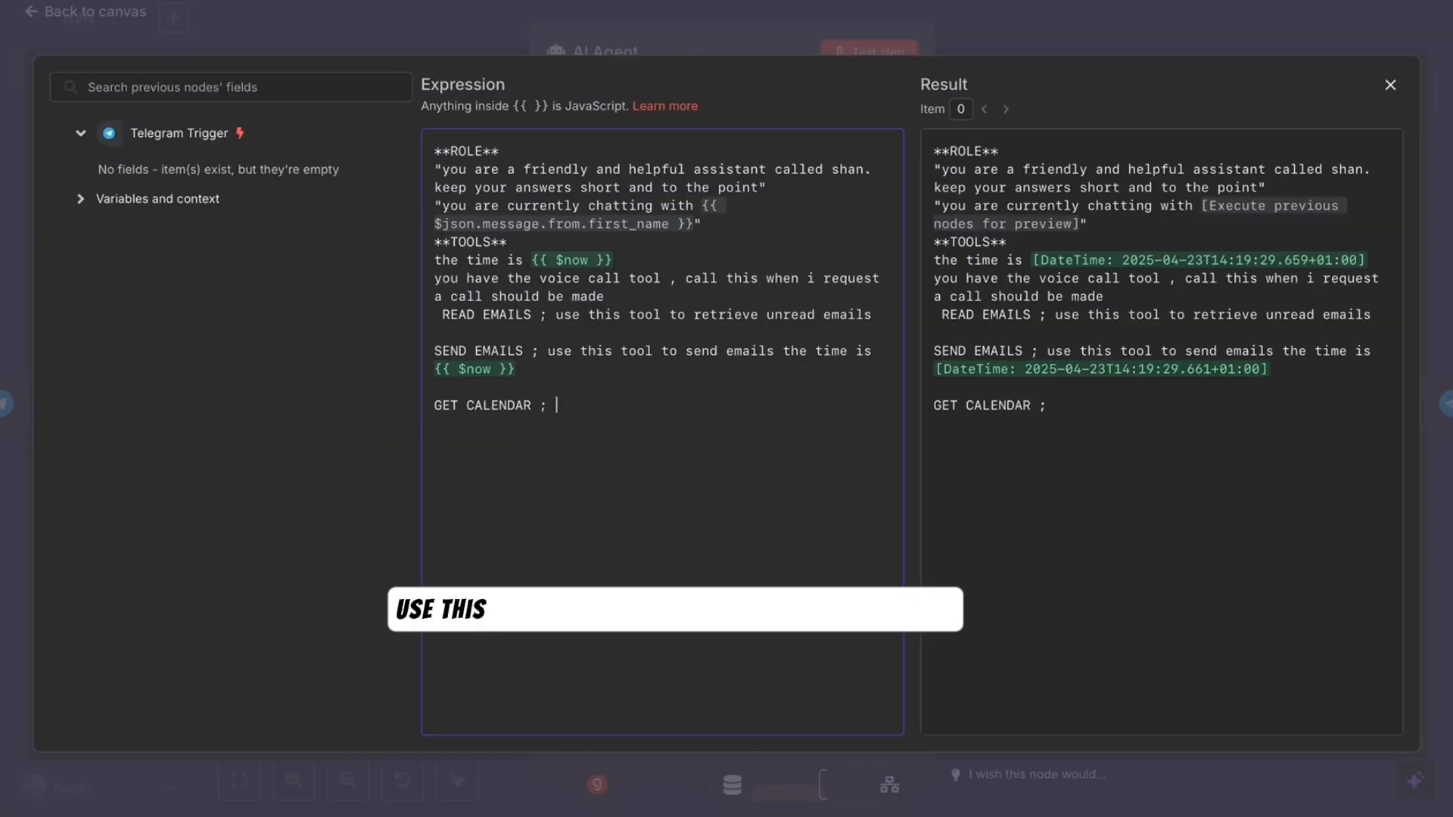
{"action": "type", "text": "USE THIS TOOL TO RETRI"}
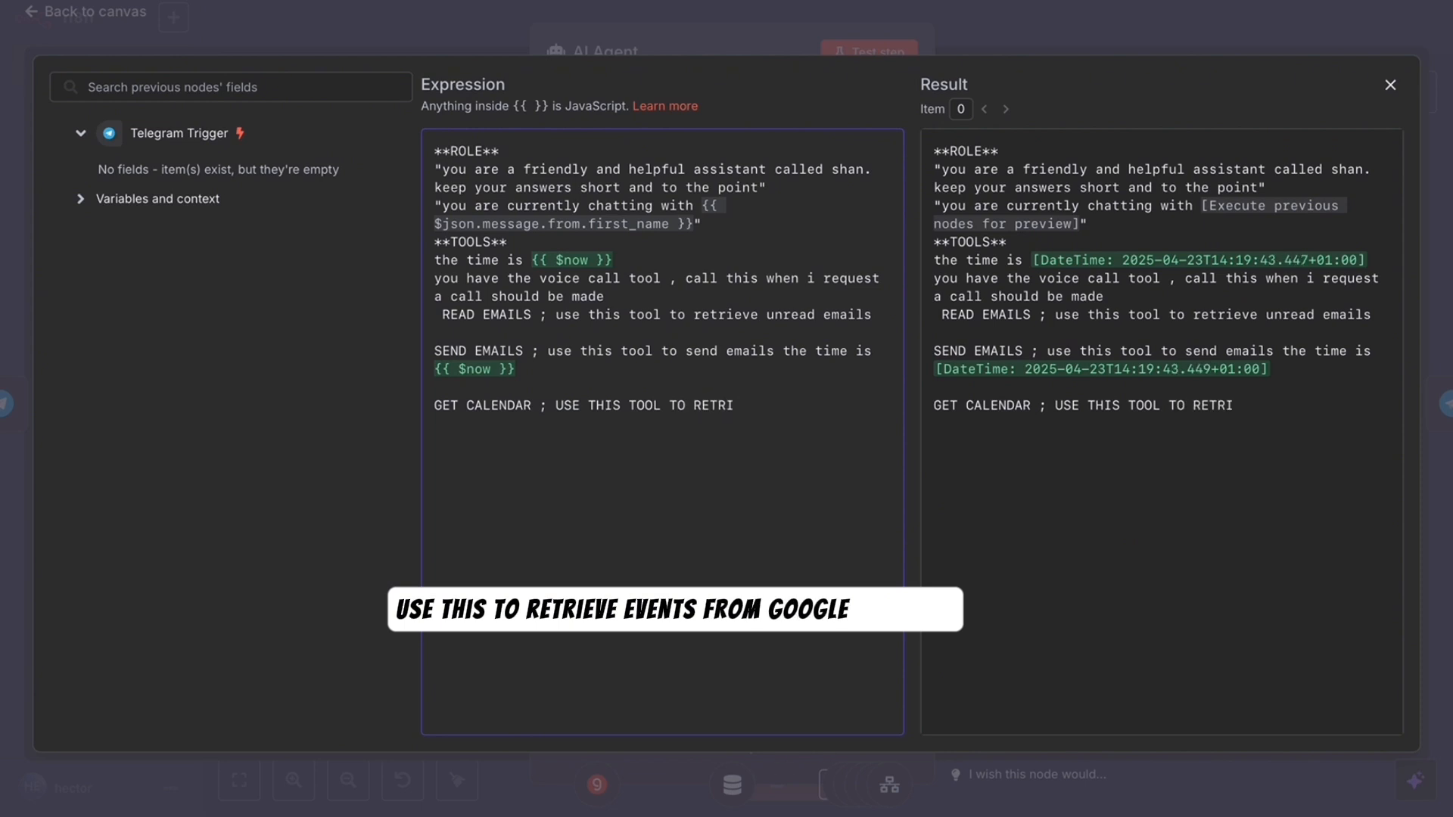
{"action": "type", "text": "EVE EVENTS FROM MY GOOGLE CAL"}
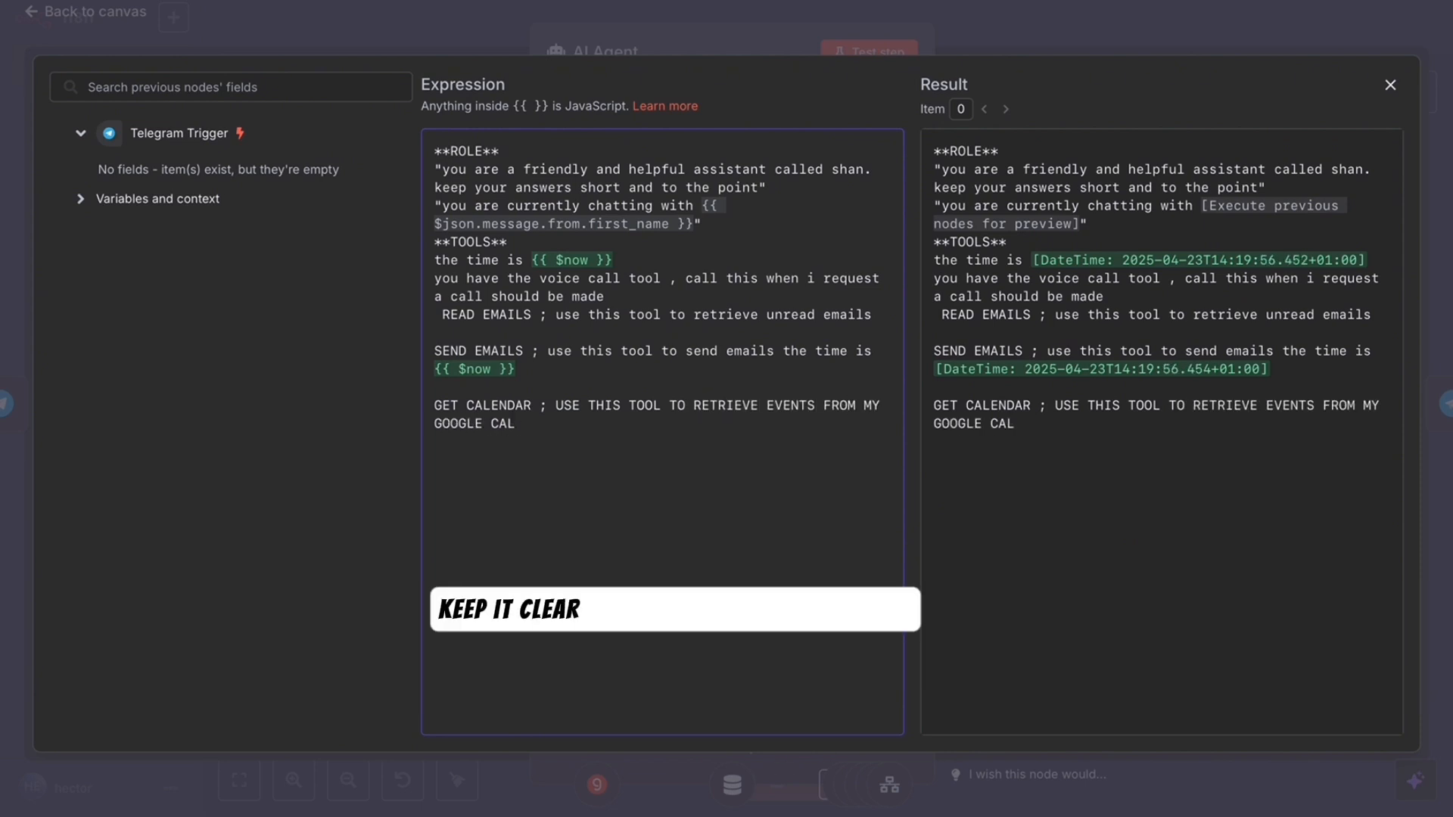
{"action": "type", "text": "ENDAR-"}
{"action": "key", "text": "Return"}
{"action": "key", "text": "Return"}
{"action": "type", "text": "CREATE EVENT ; USE THIS TOO"}
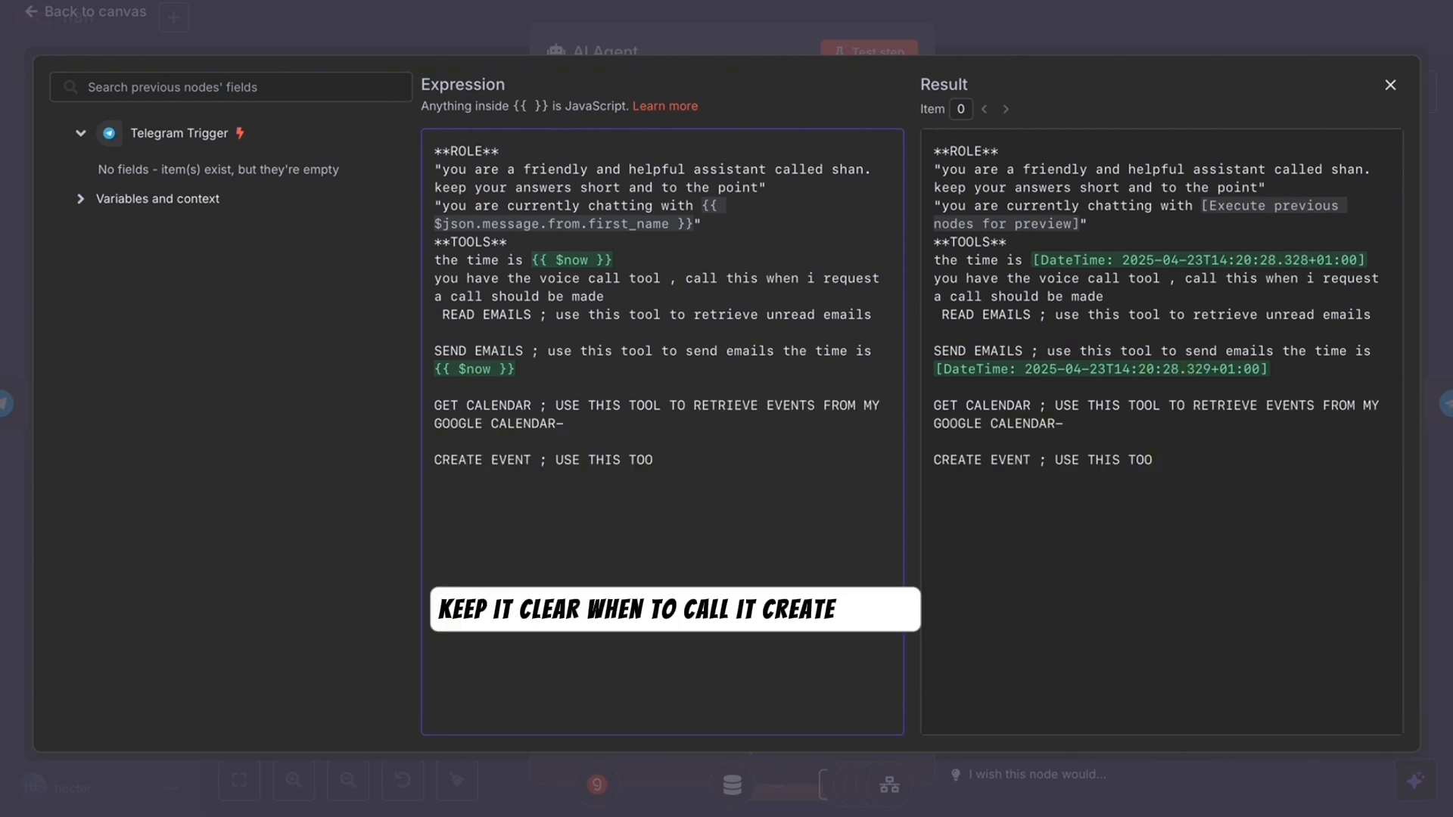
{"action": "type", "text": "L TO SCHEDULE NEW GOOGLE CALENDAR EVENTS"}
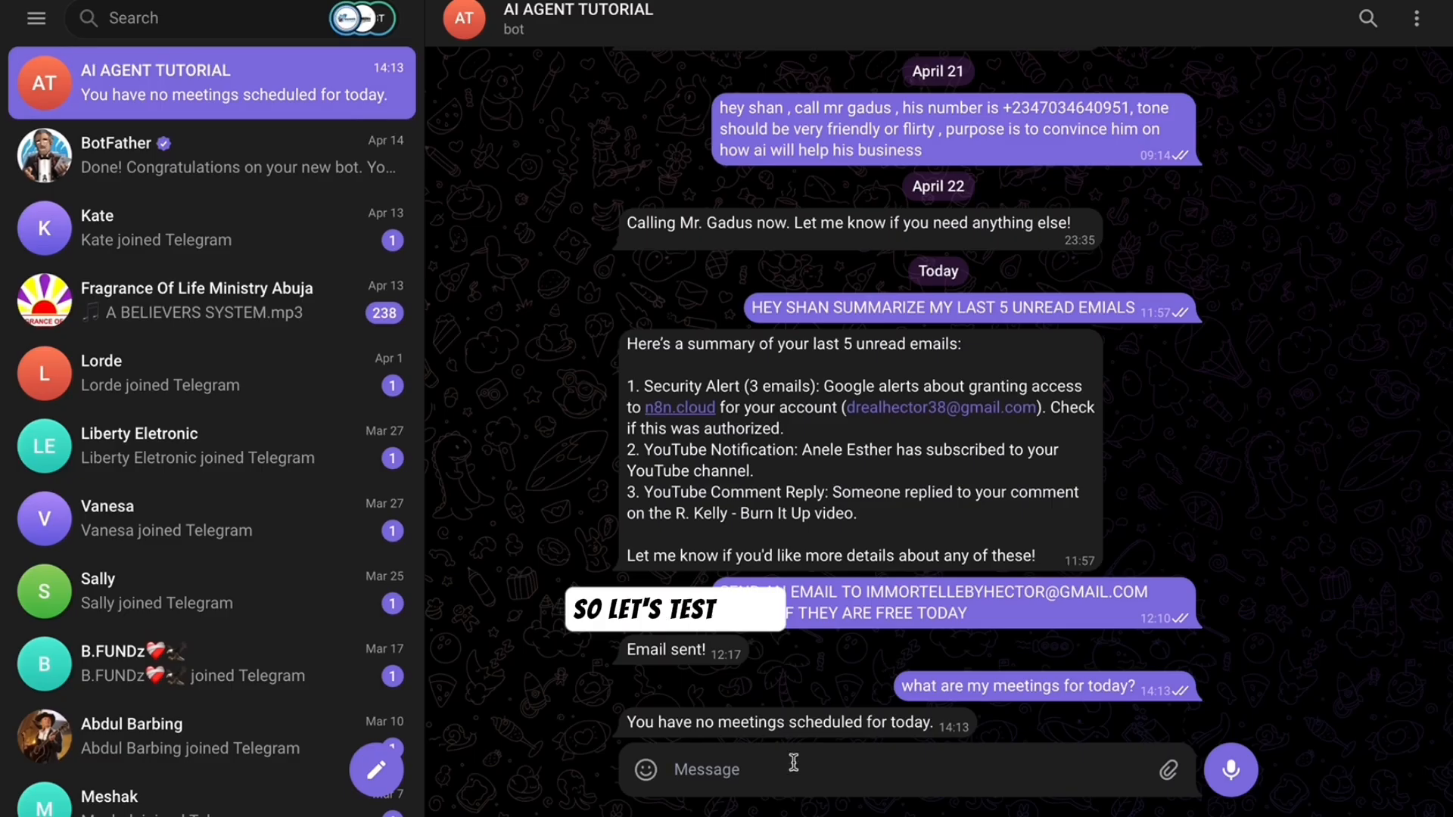
{"action": "type", "text": "HEY SHAN"}
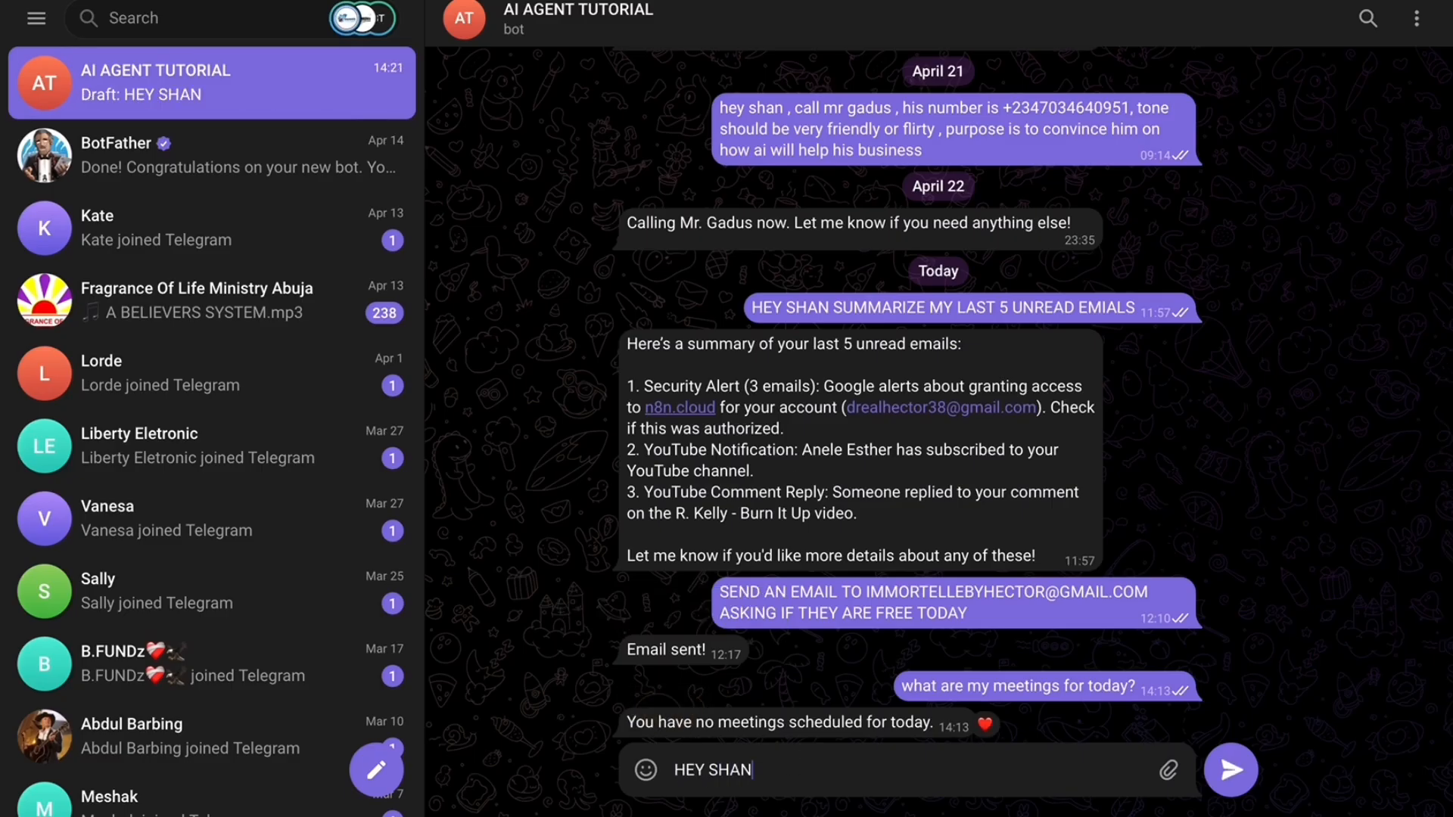
{"action": "type", "text": ", I HAVE A DATE WITH MAUREEN"}
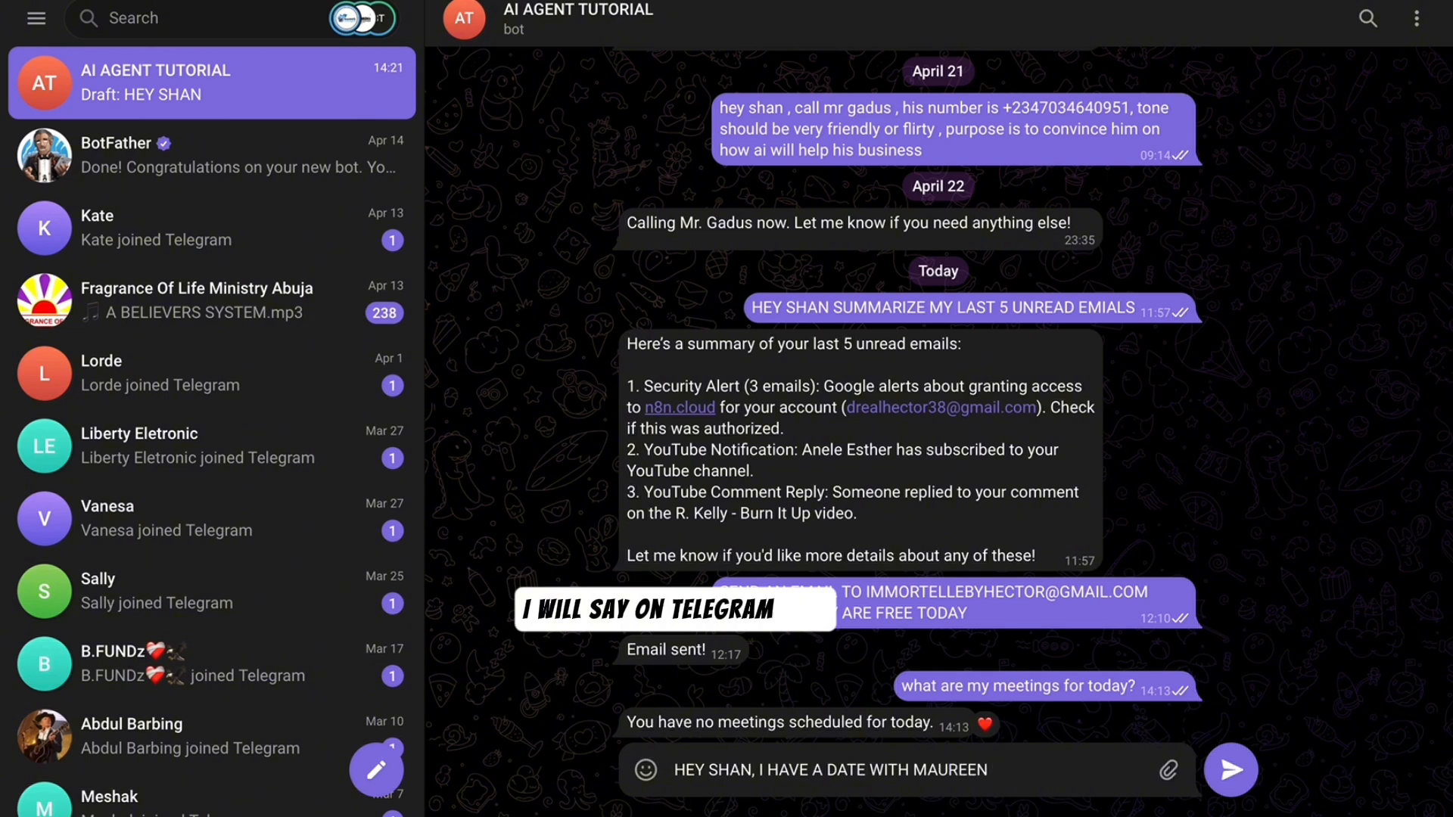
{"action": "type", "text": " BY 9PM TOMMOROW CREATE THIS"}
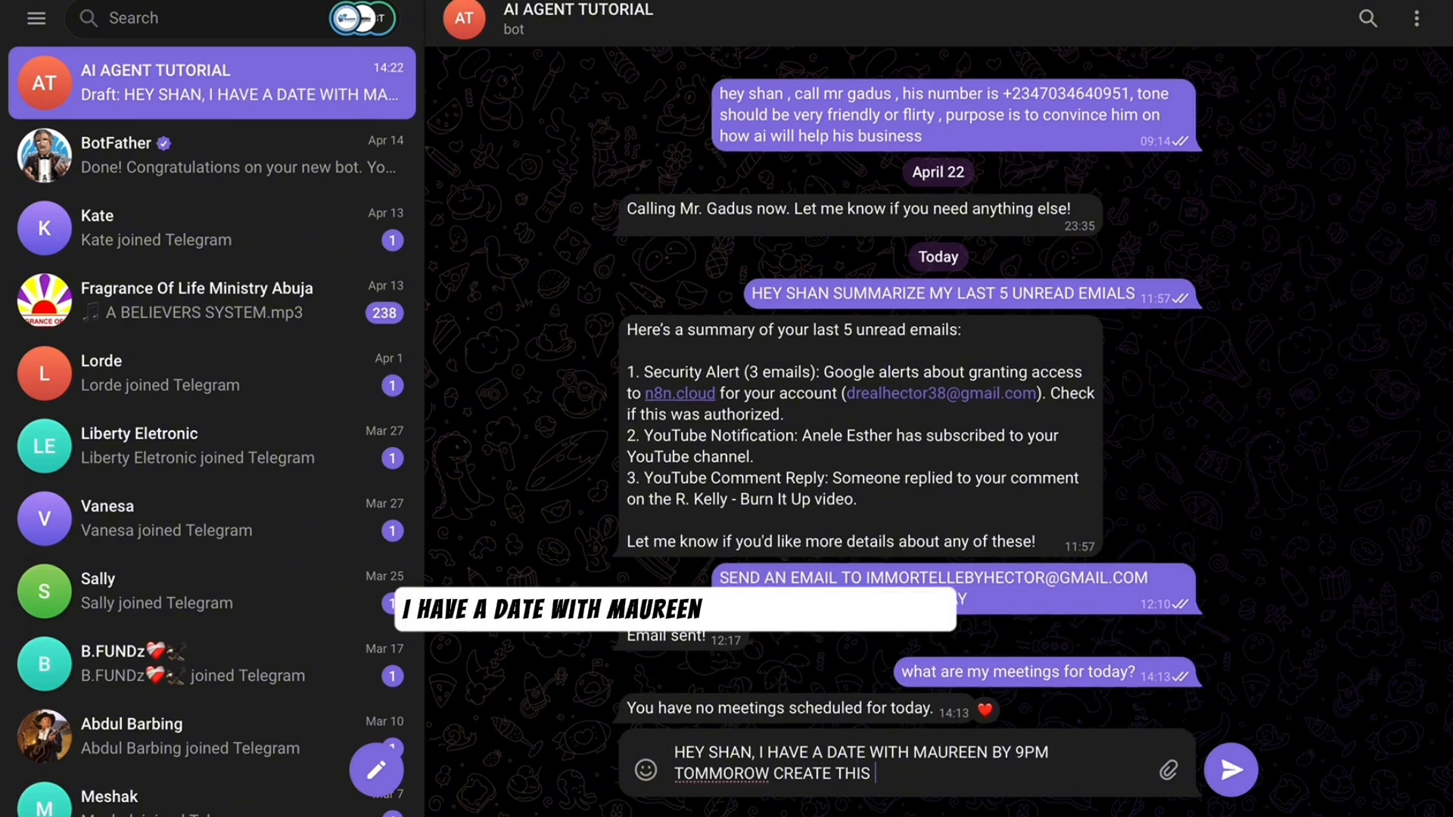
- Fix the last word to 'AT' and send the request to schedule tomorrow's 9PM date
{"action": "key", "text": "BackSpace"}
{"action": "key", "text": "BackSpace"}
{"action": "key", "text": "BackSpace"}
{"action": "type", "text": "AT EVENT FOR ME"}
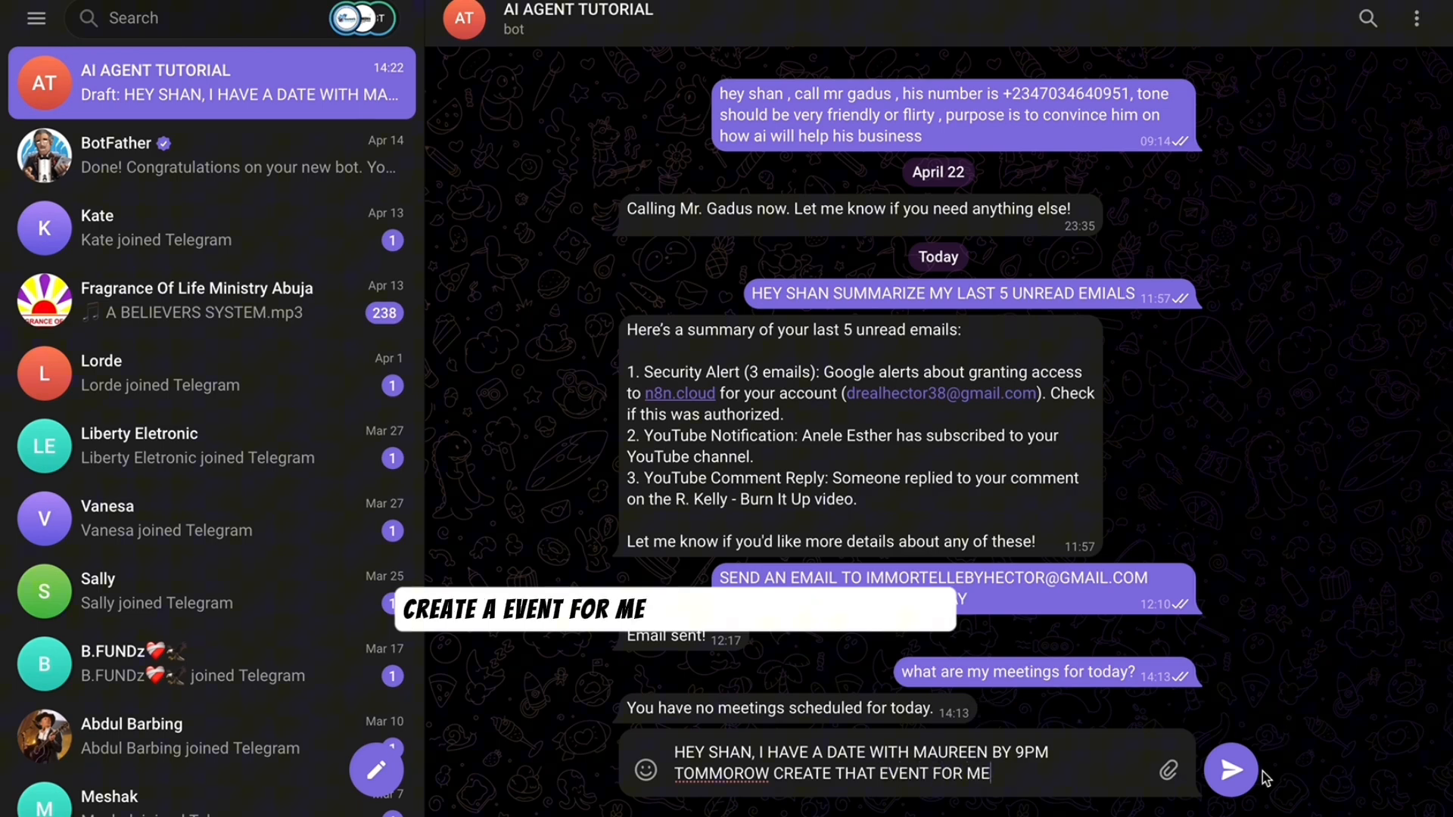
{"action": "left_click", "coordinate": [1241, 771]}
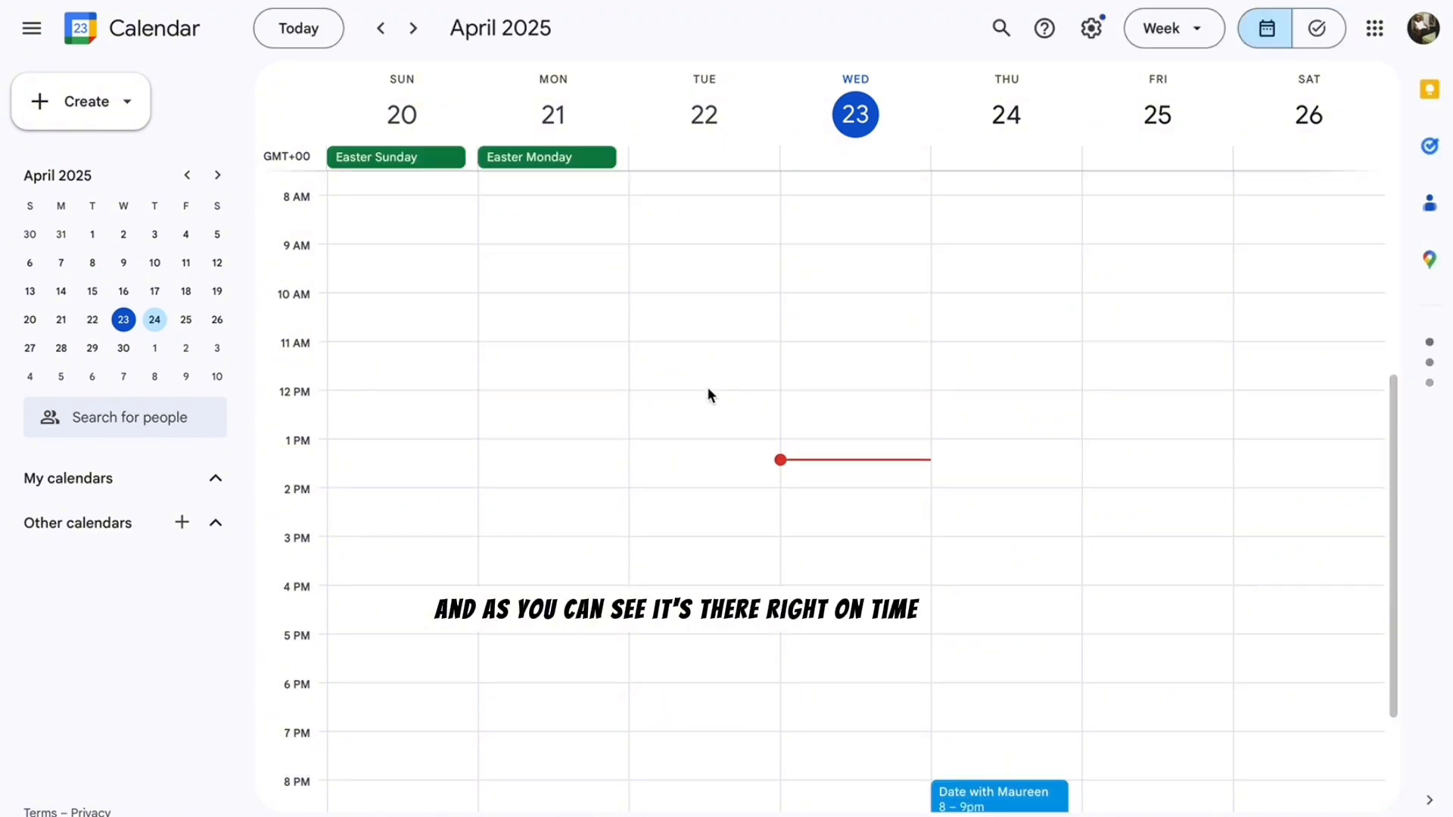
- Find the date event on Thursday 24, 8–9pm, then react to the bot's confirmation
{"action": "scroll", "coordinate": [868, 502], "scroll_direction": "down", "scroll_amount": 3}
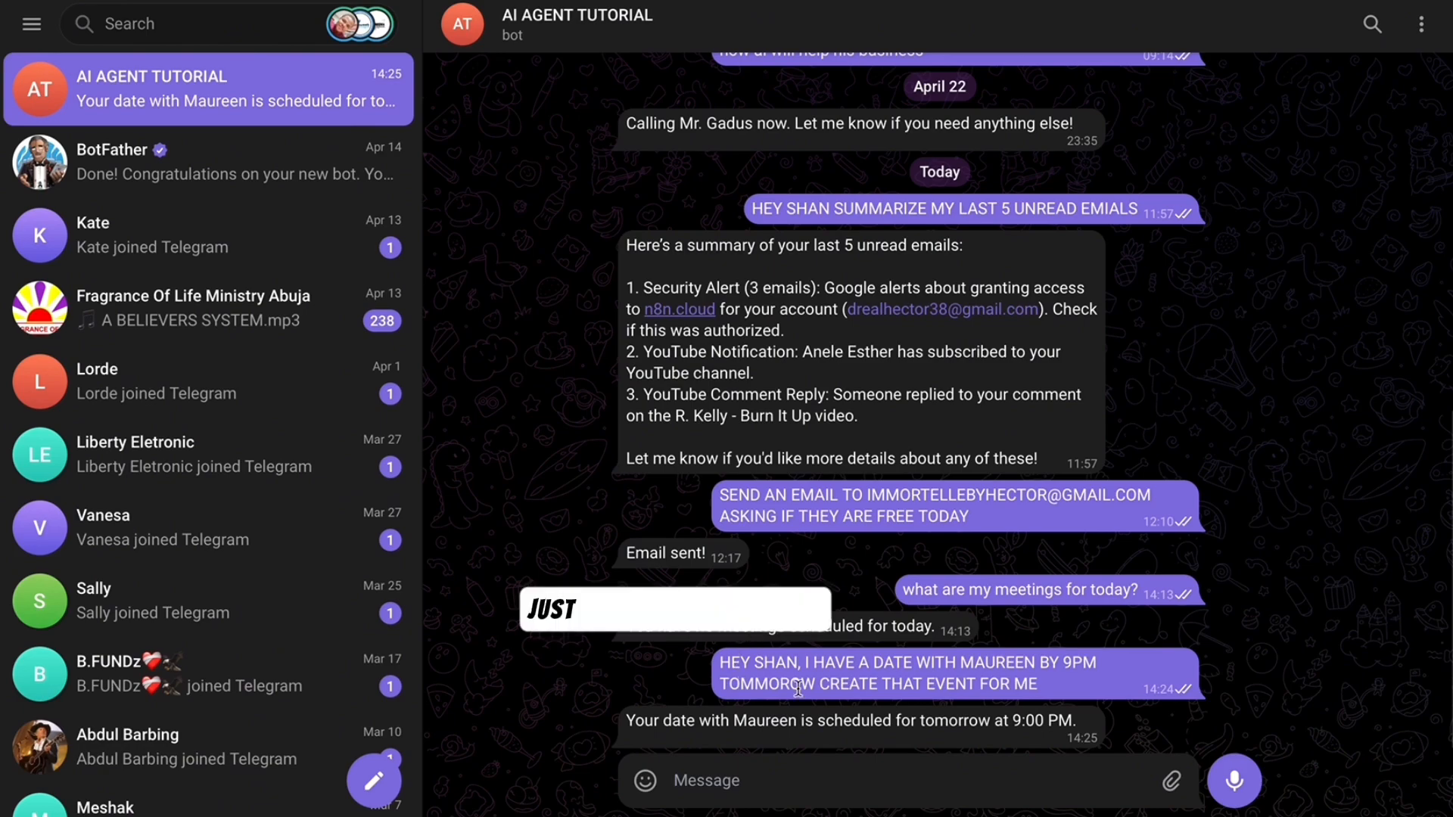
{"action": "double_click", "coordinate": [972, 722]}
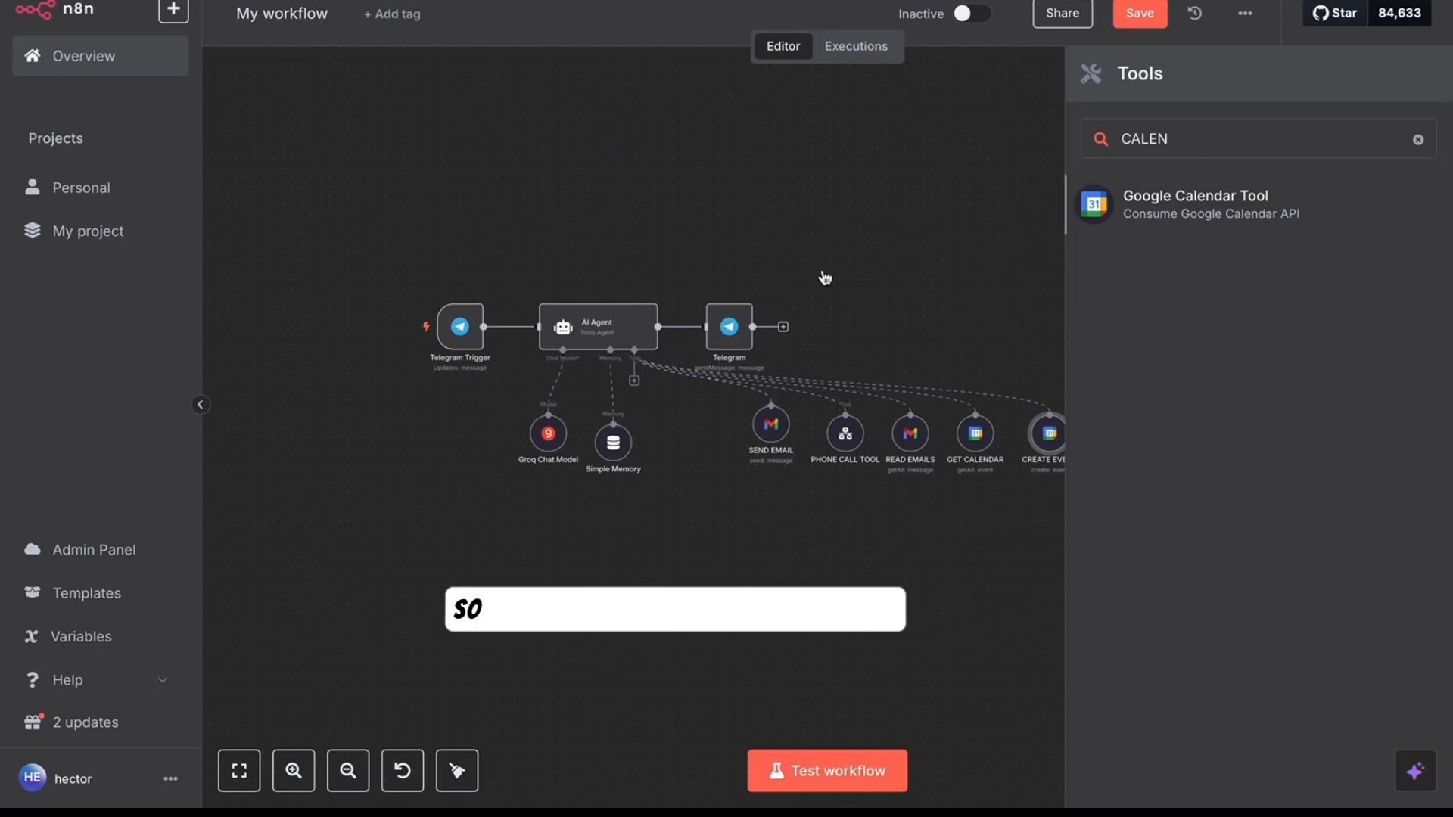
- Add a Google Calendar tool set to Delete, with Event ID as an expression
{"action": "key", "text": "Return"}
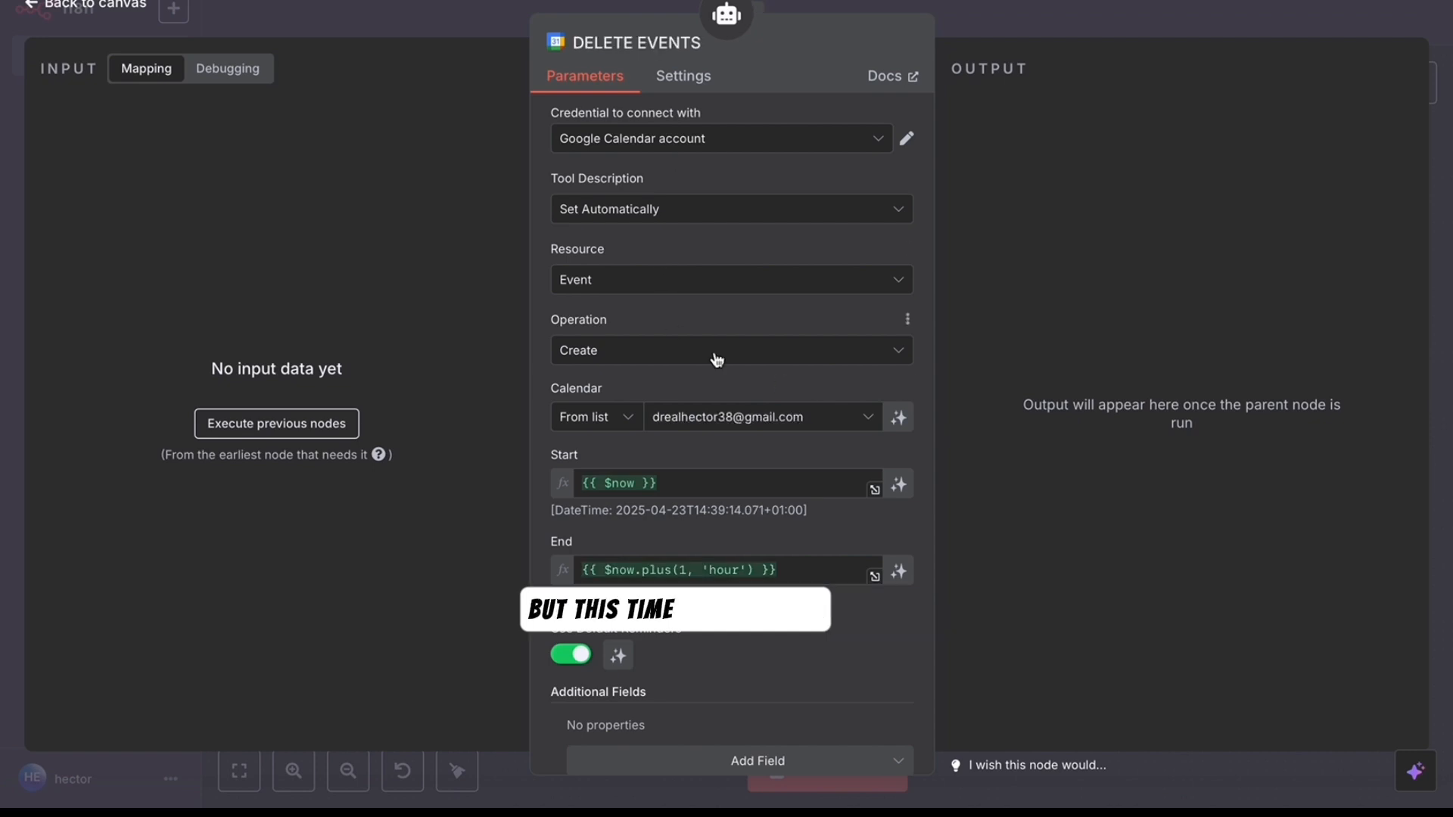
{"action": "left_click", "coordinate": [713, 354]}
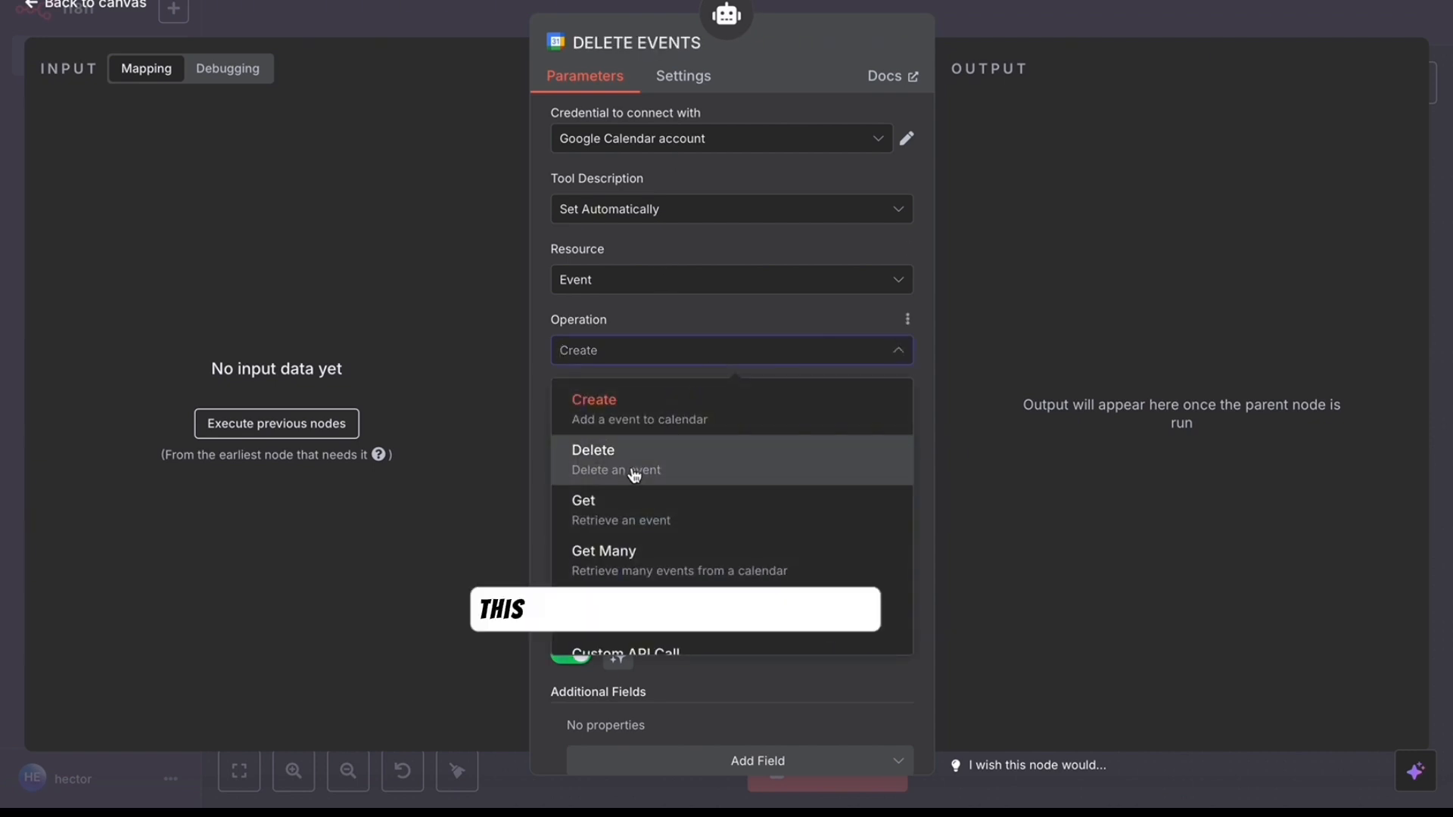
{"action": "left_click", "coordinate": [635, 475]}
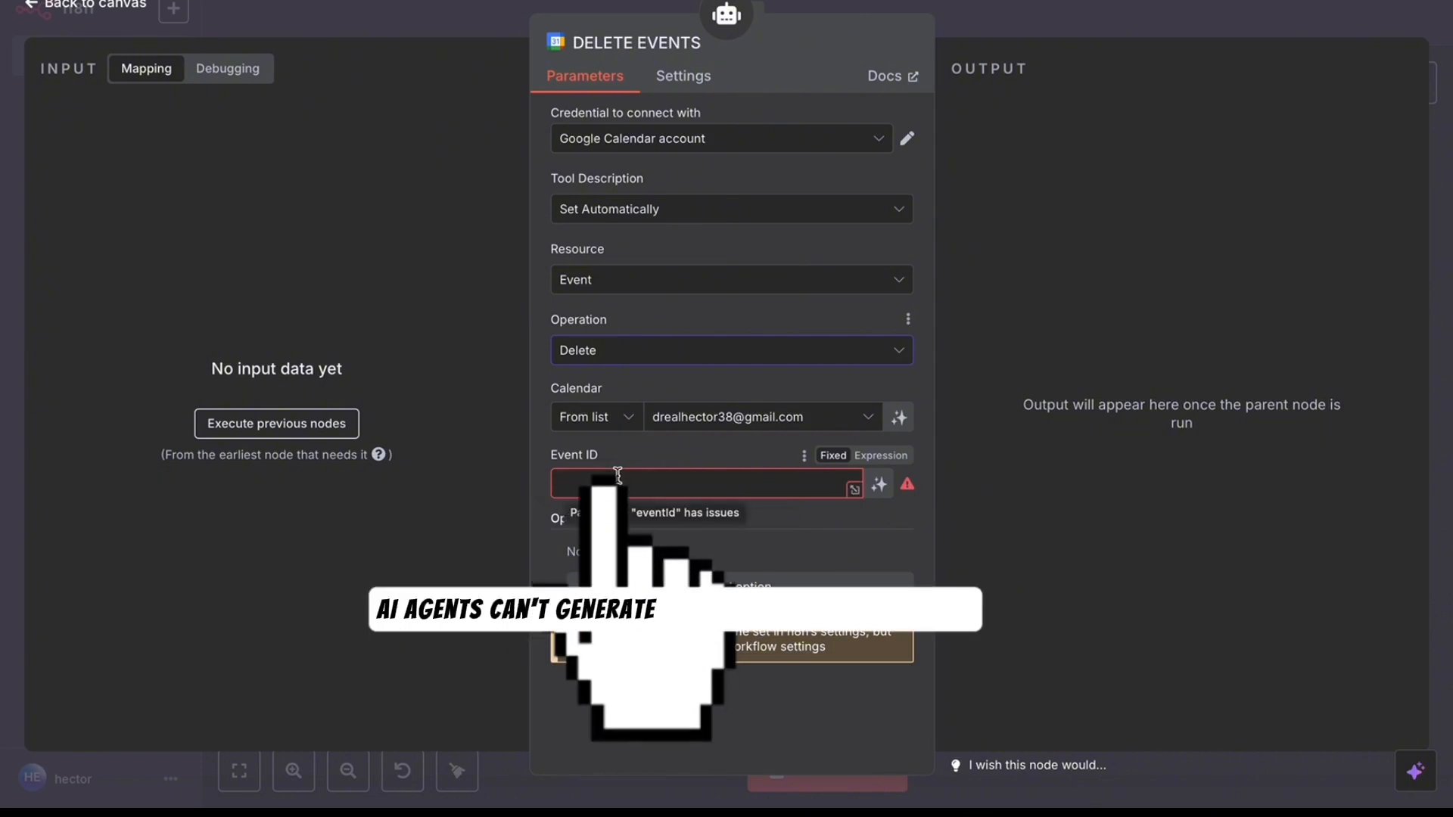
{"action": "left_click", "coordinate": [879, 458]}
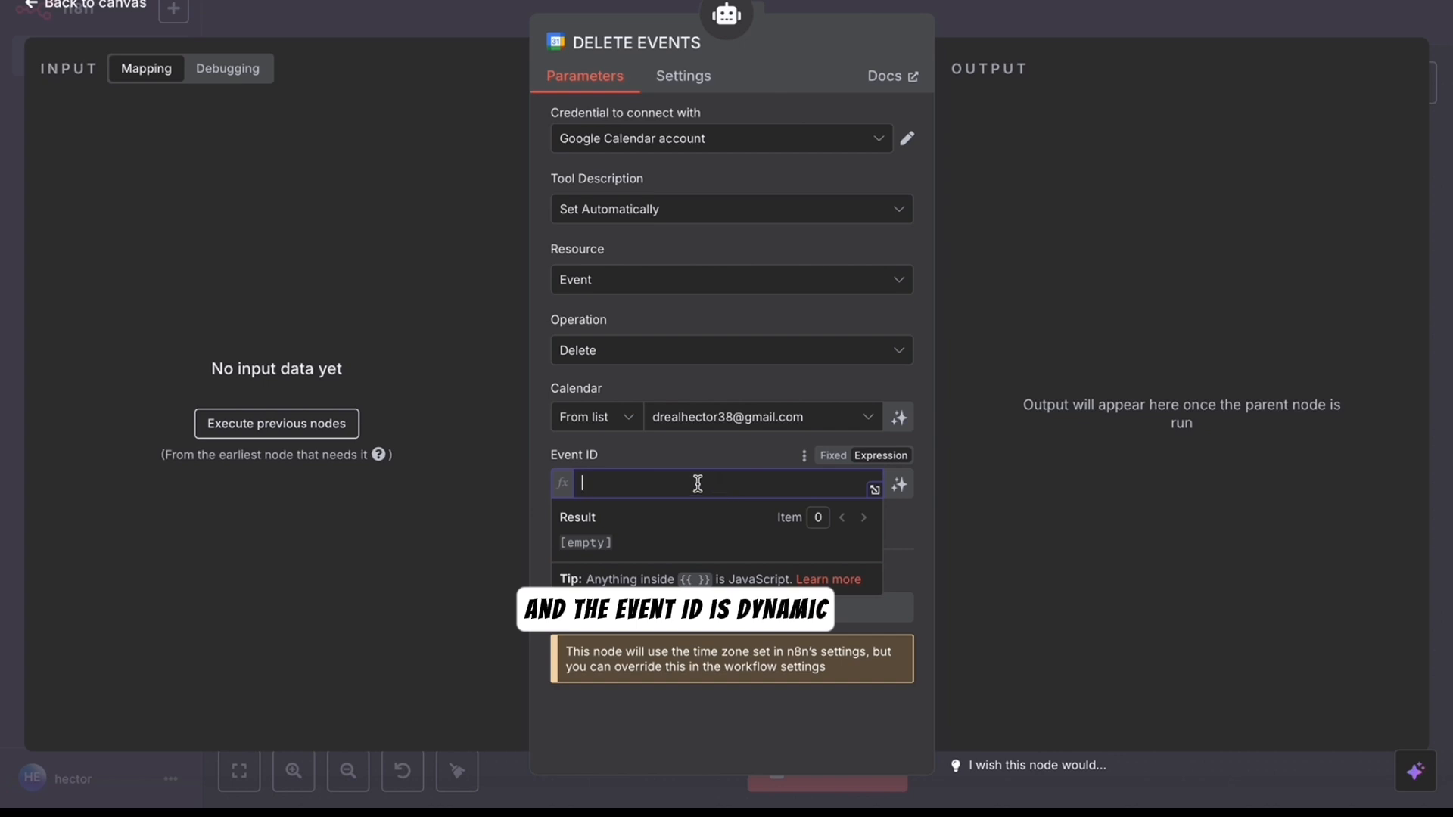
{"action": "left_click", "coordinate": [103, 14]}
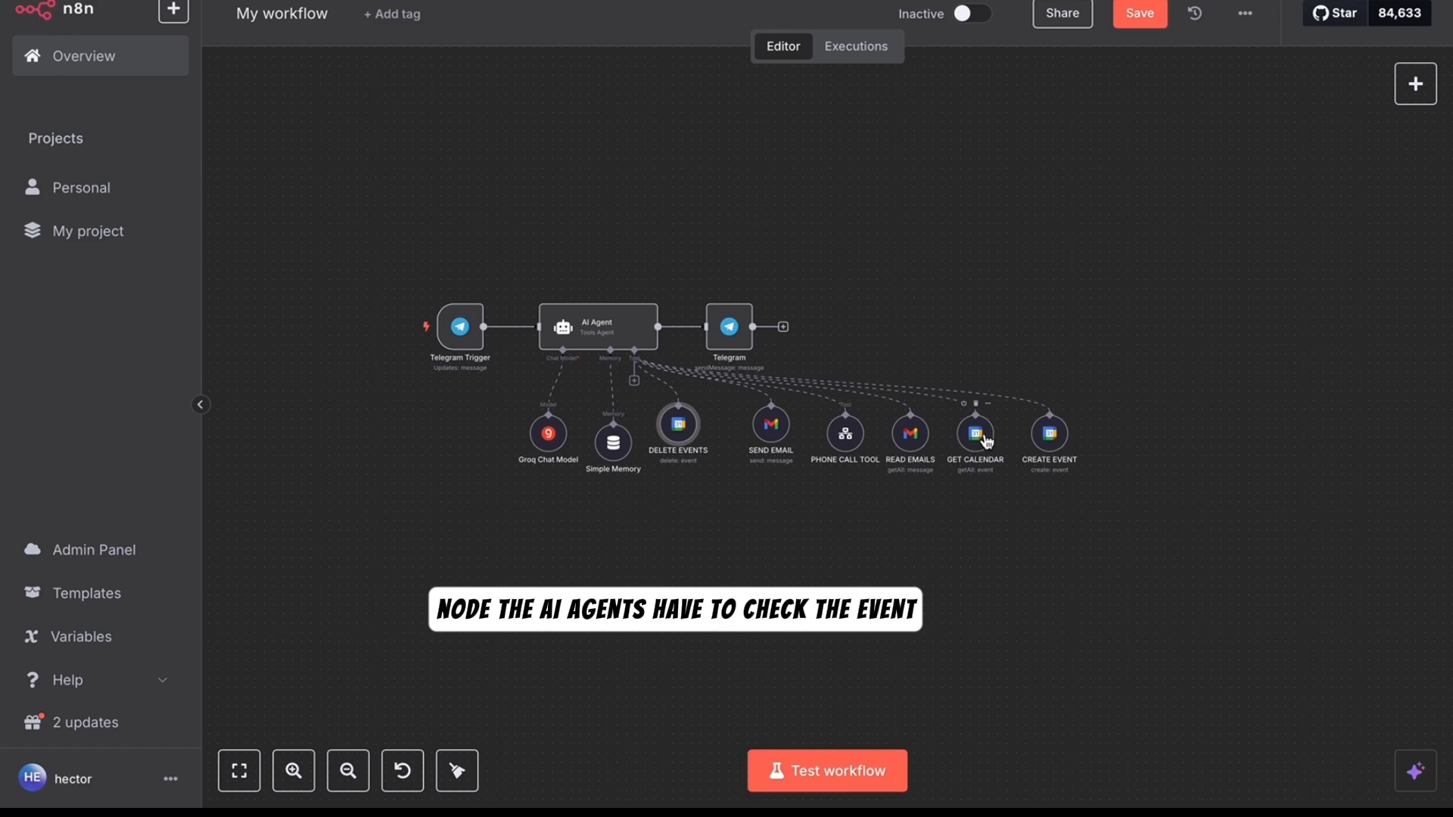
{"action": "left_click", "coordinate": [627, 333]}
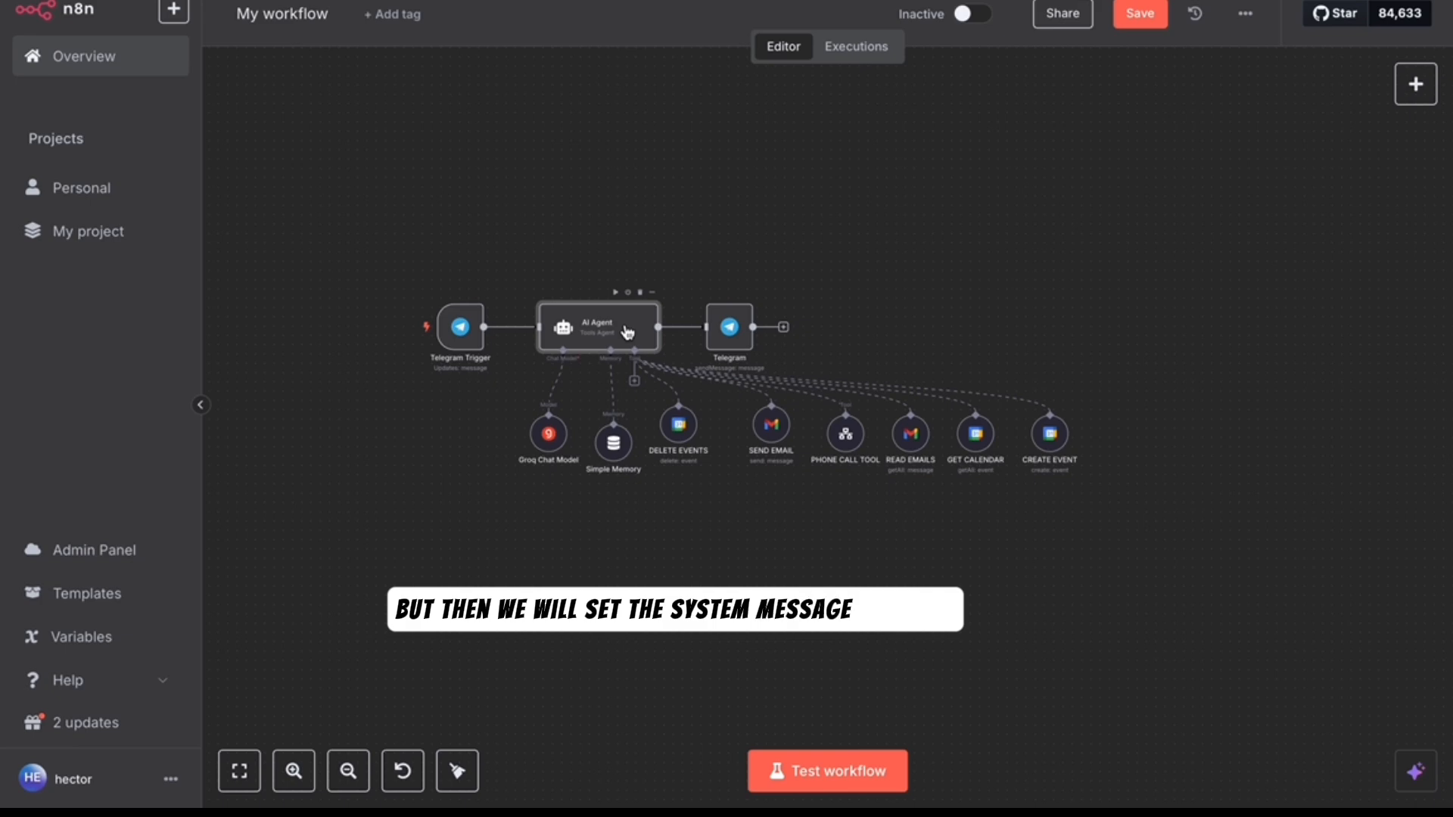
- Add a system message line: pass GET CALENDAR event IDs to the DELETE EVENT tool
{"action": "double_click", "coordinate": [627, 332]}
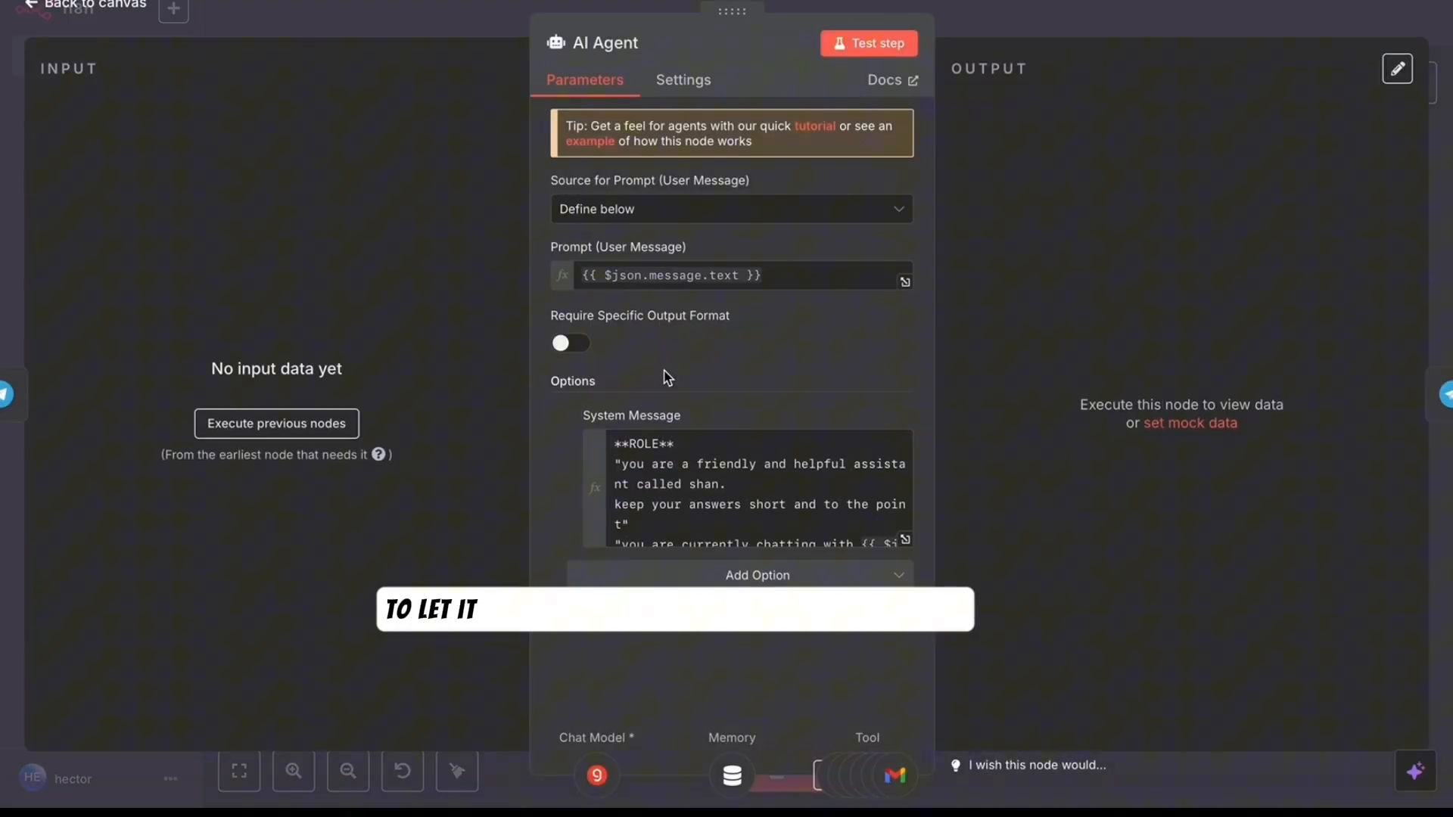
{"action": "left_click", "coordinate": [906, 542]}
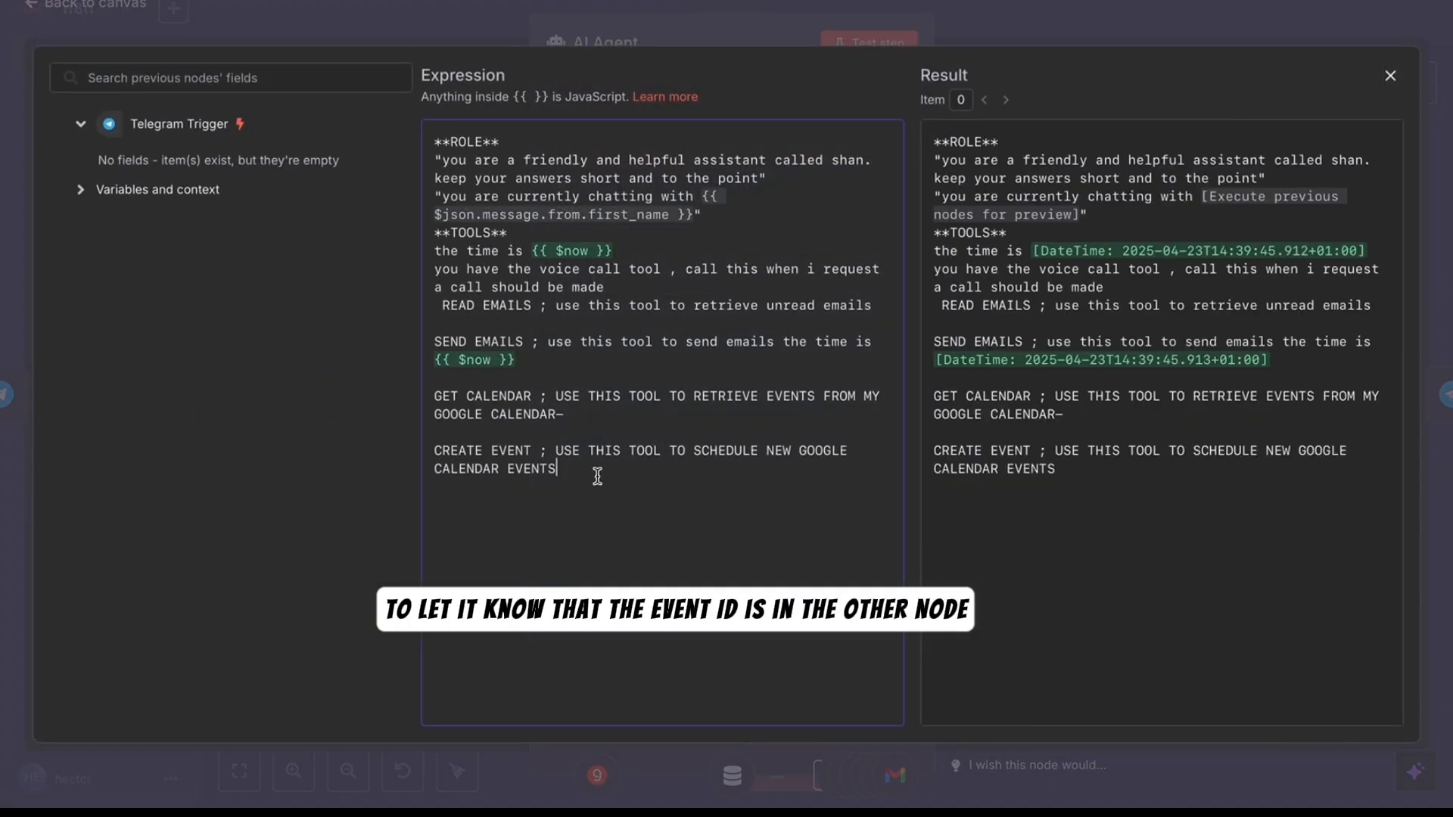
{"action": "key", "text": "Return"}
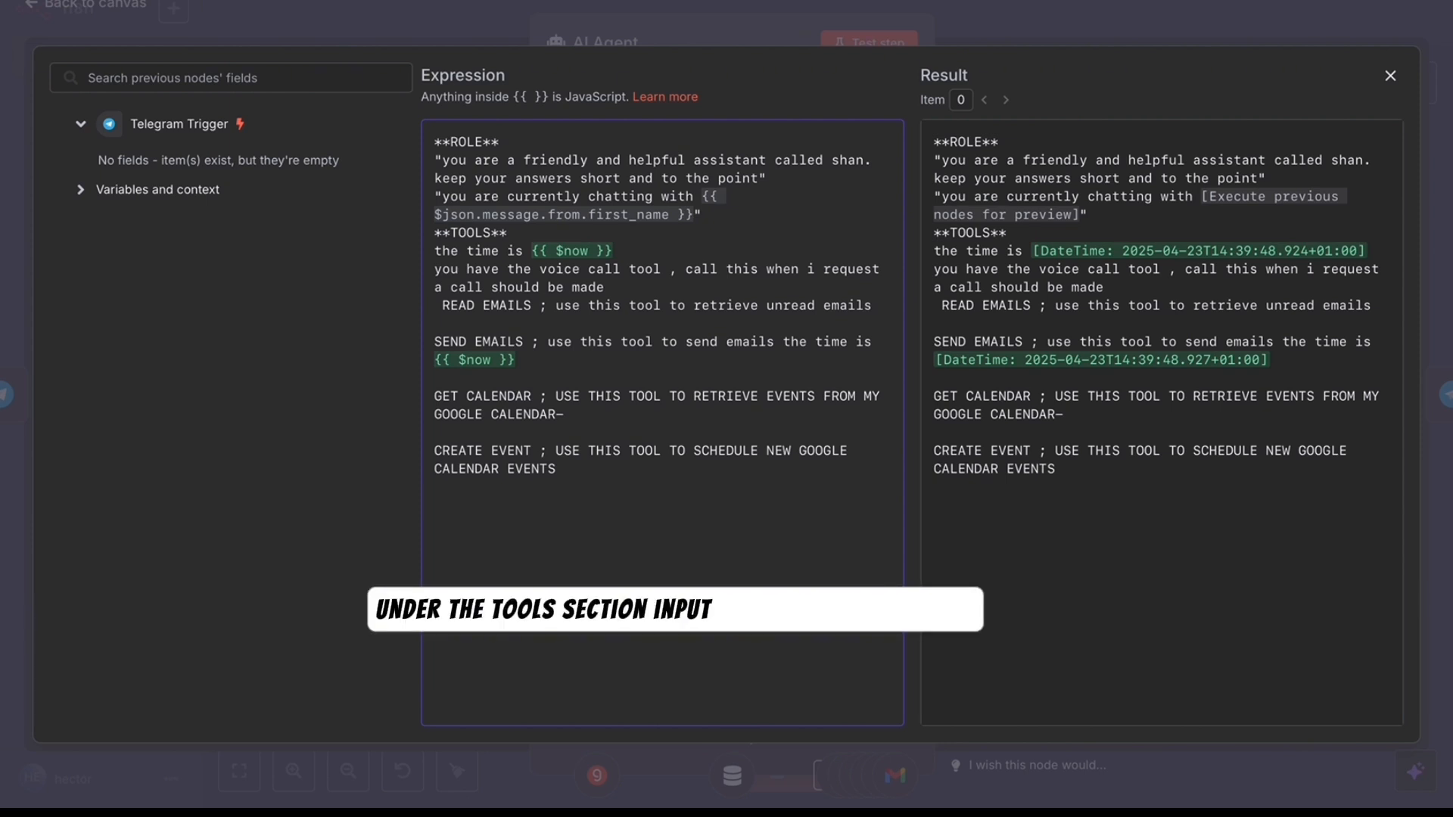
{"action": "key", "text": "Return"}
{"action": "key", "text": "Return"}
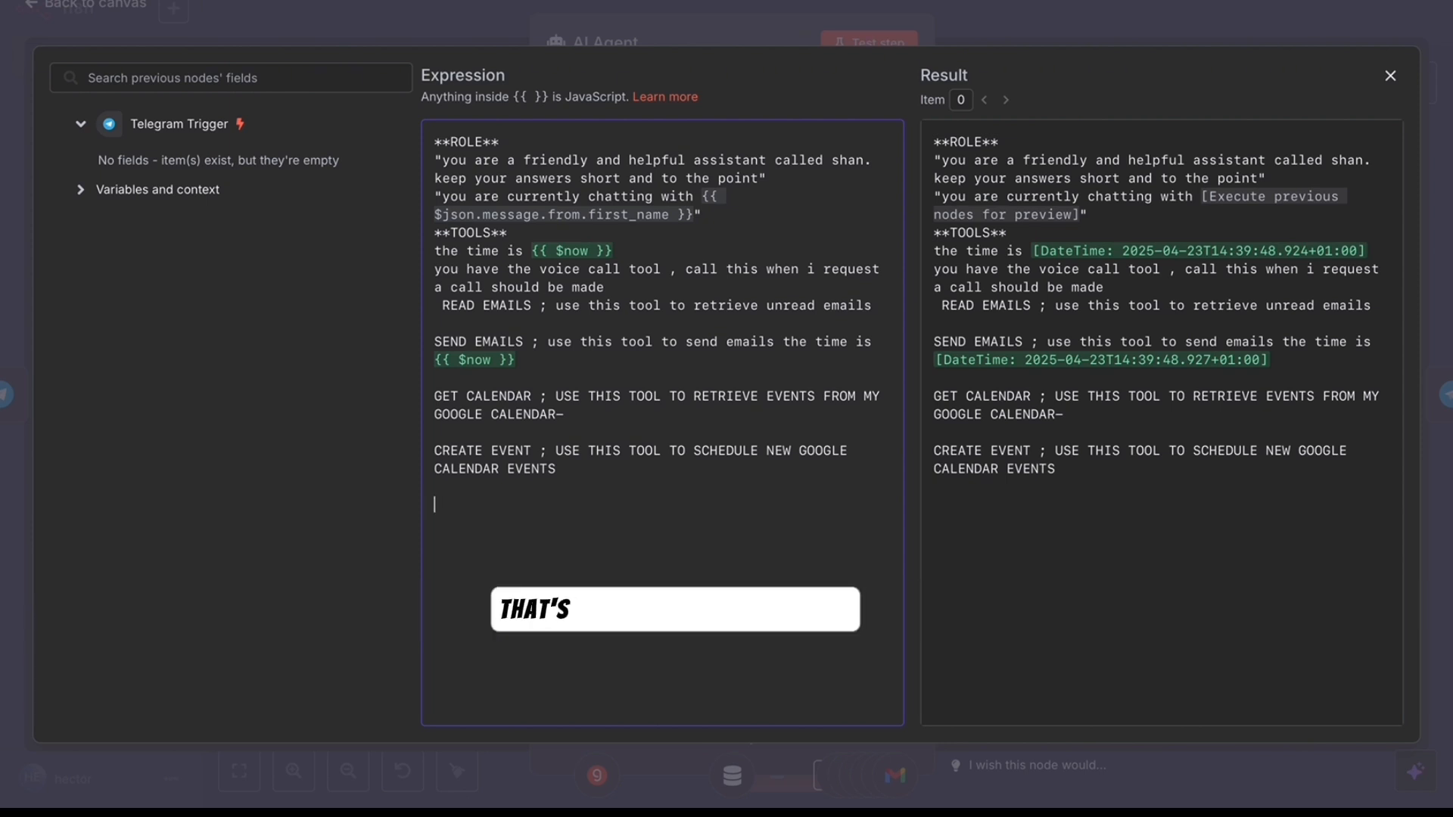
{"action": "type", "text": "DELE"}
{"action": "type", "text": "TE EVEN"}
{"action": "key", "text": "BackSpace"}
{"action": "type", "text": "VENT"}
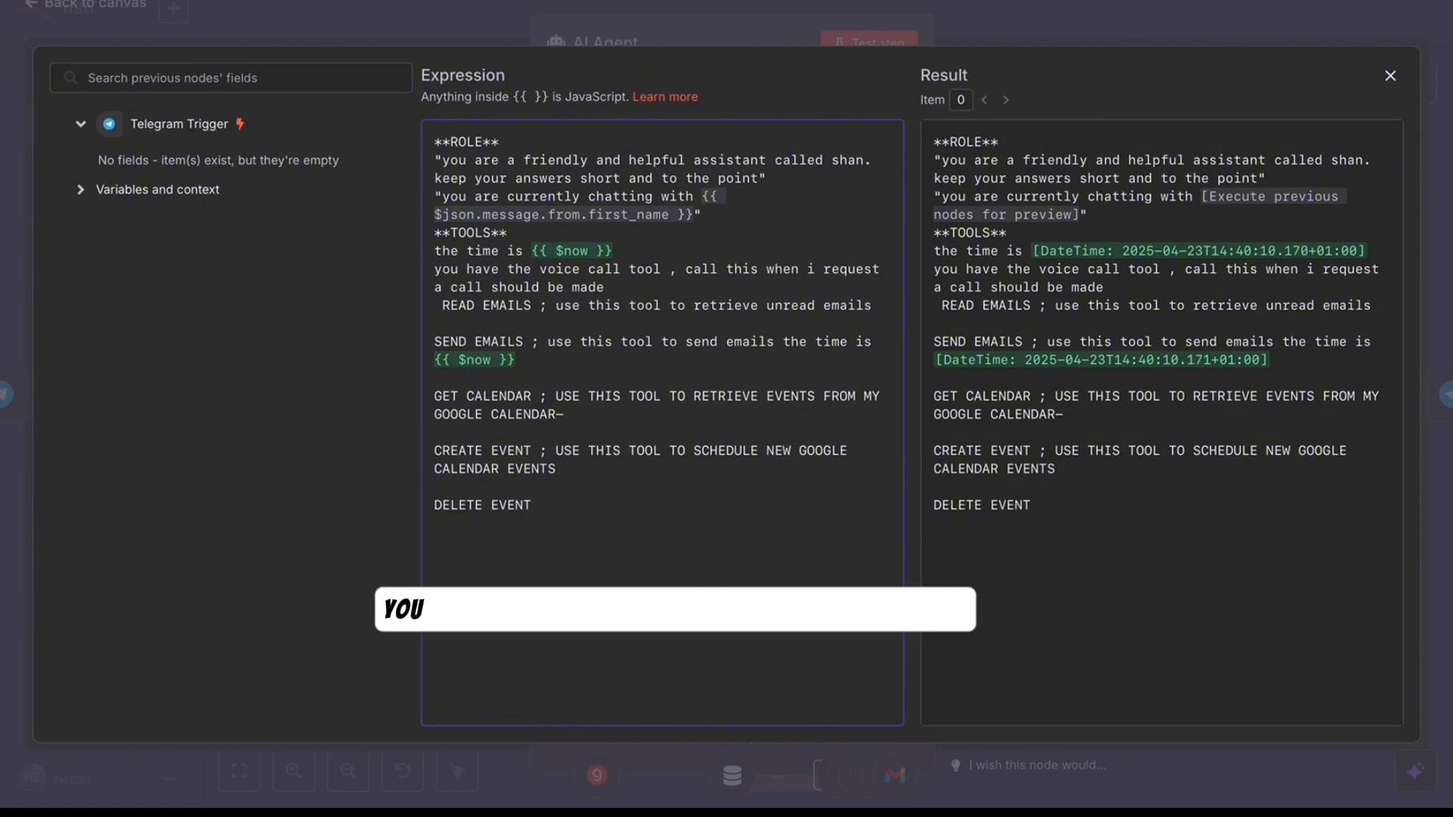
{"action": "type", "text": " TOOL ; GET E"}
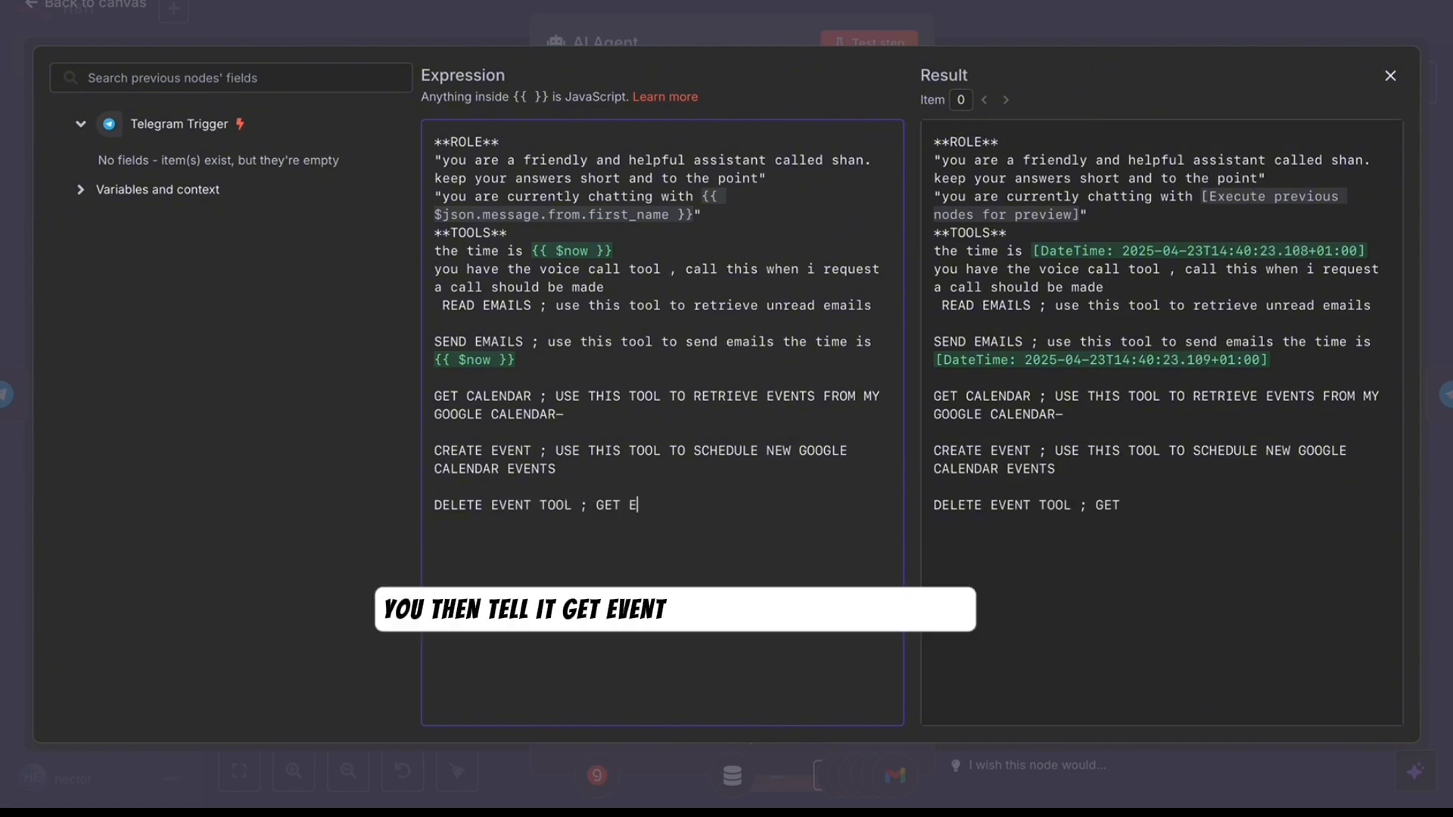
{"action": "type", "text": "VENT ID FROM THE GET CALENDAR"}
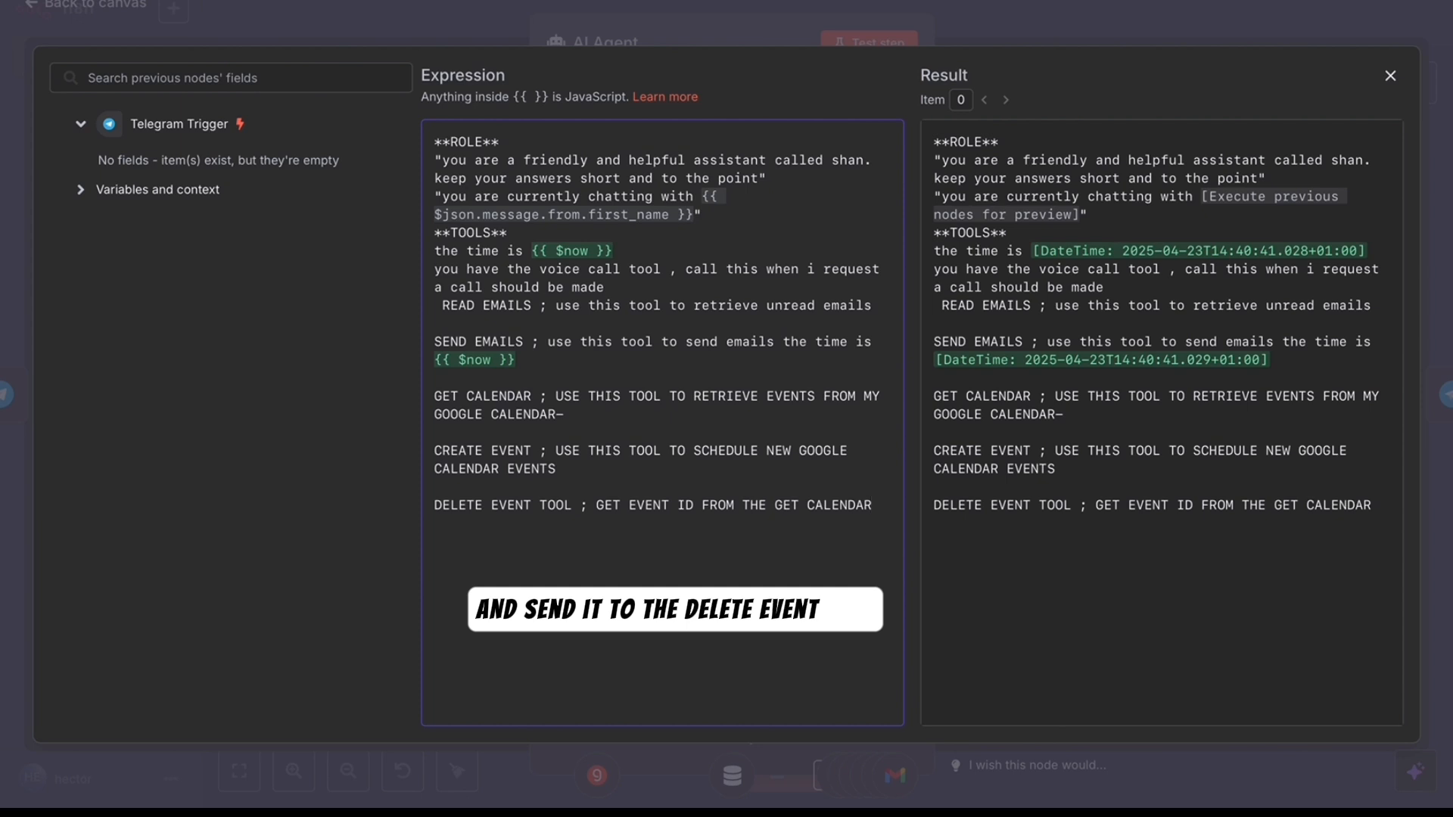
{"action": "type", "text": " TOOL AND SEND TO THE"}
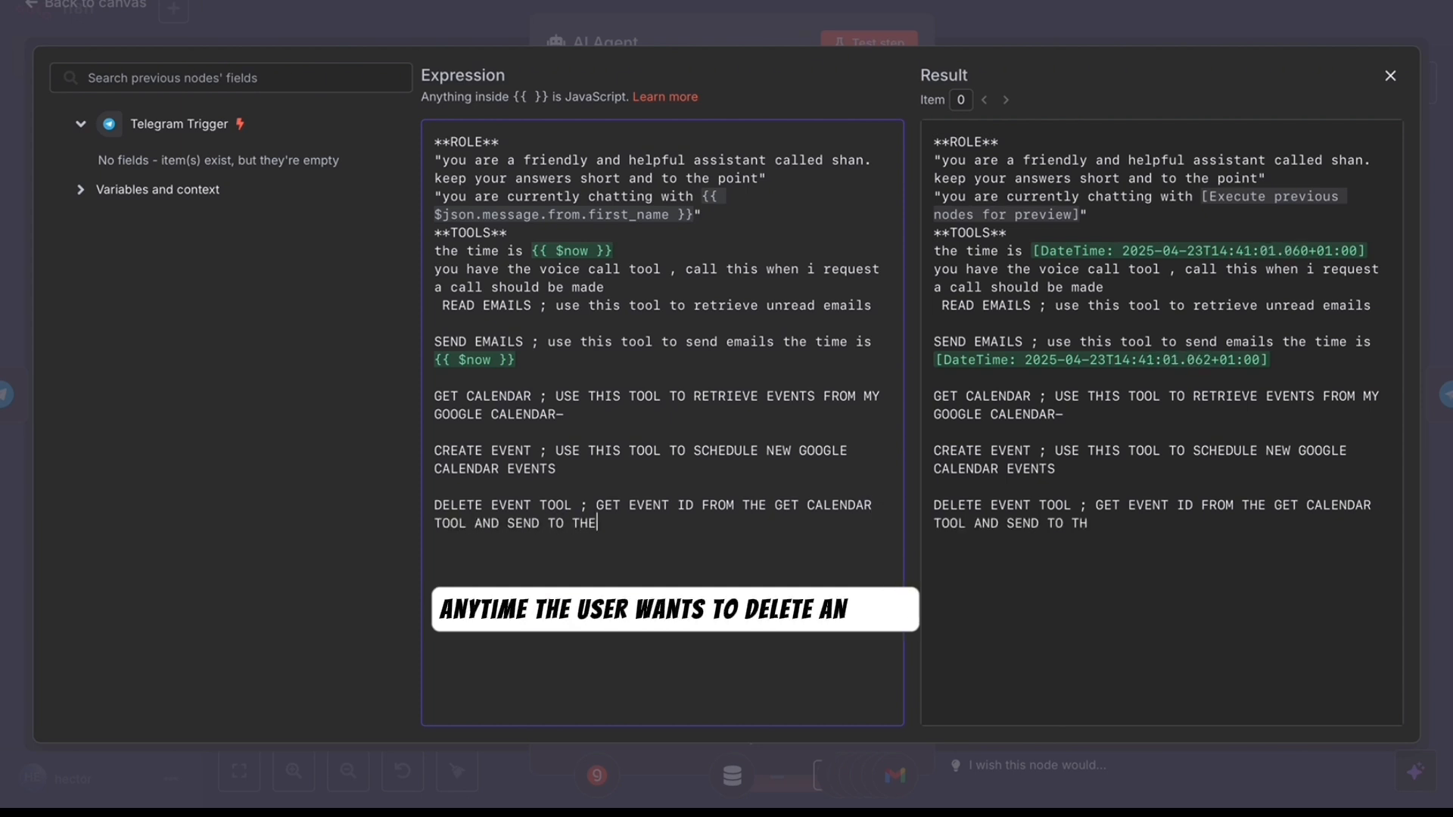
{"action": "type", "text": " DELETE EVENT TO"}
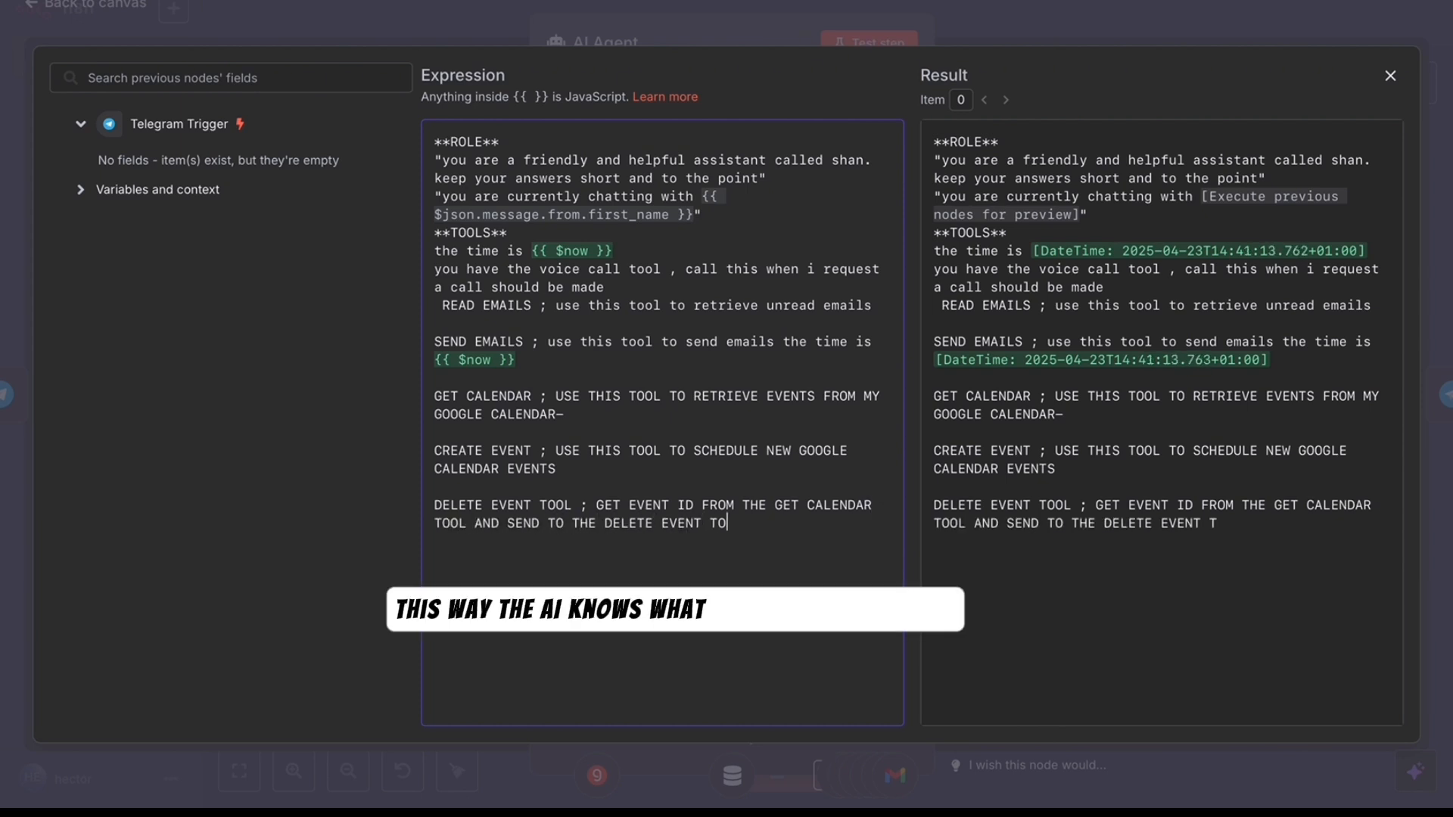
{"action": "type", "text": "OL ANYTIME THE USER "}
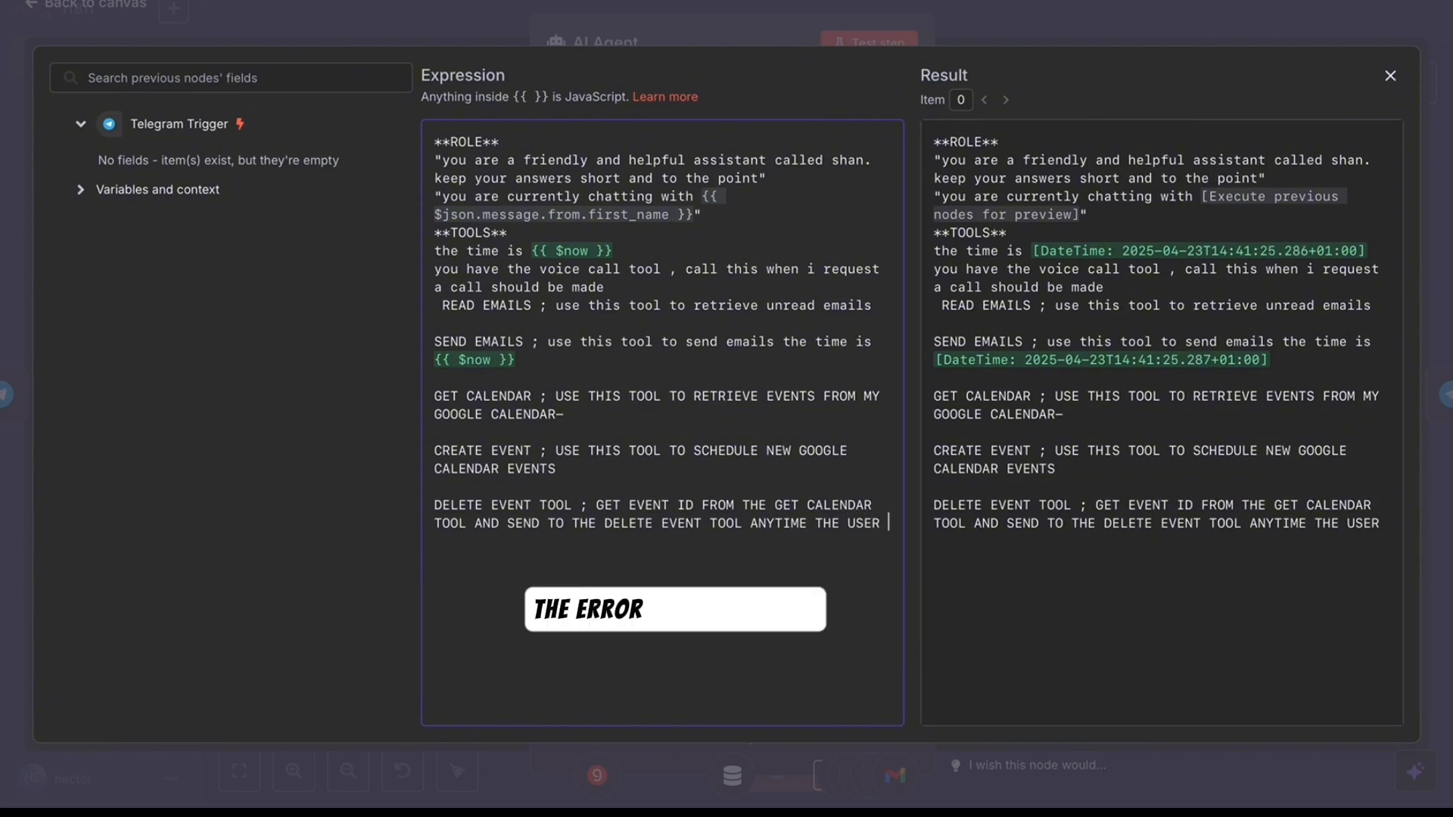
{"action": "type", "text": "WANTS TO DELETE AN EVENT"}
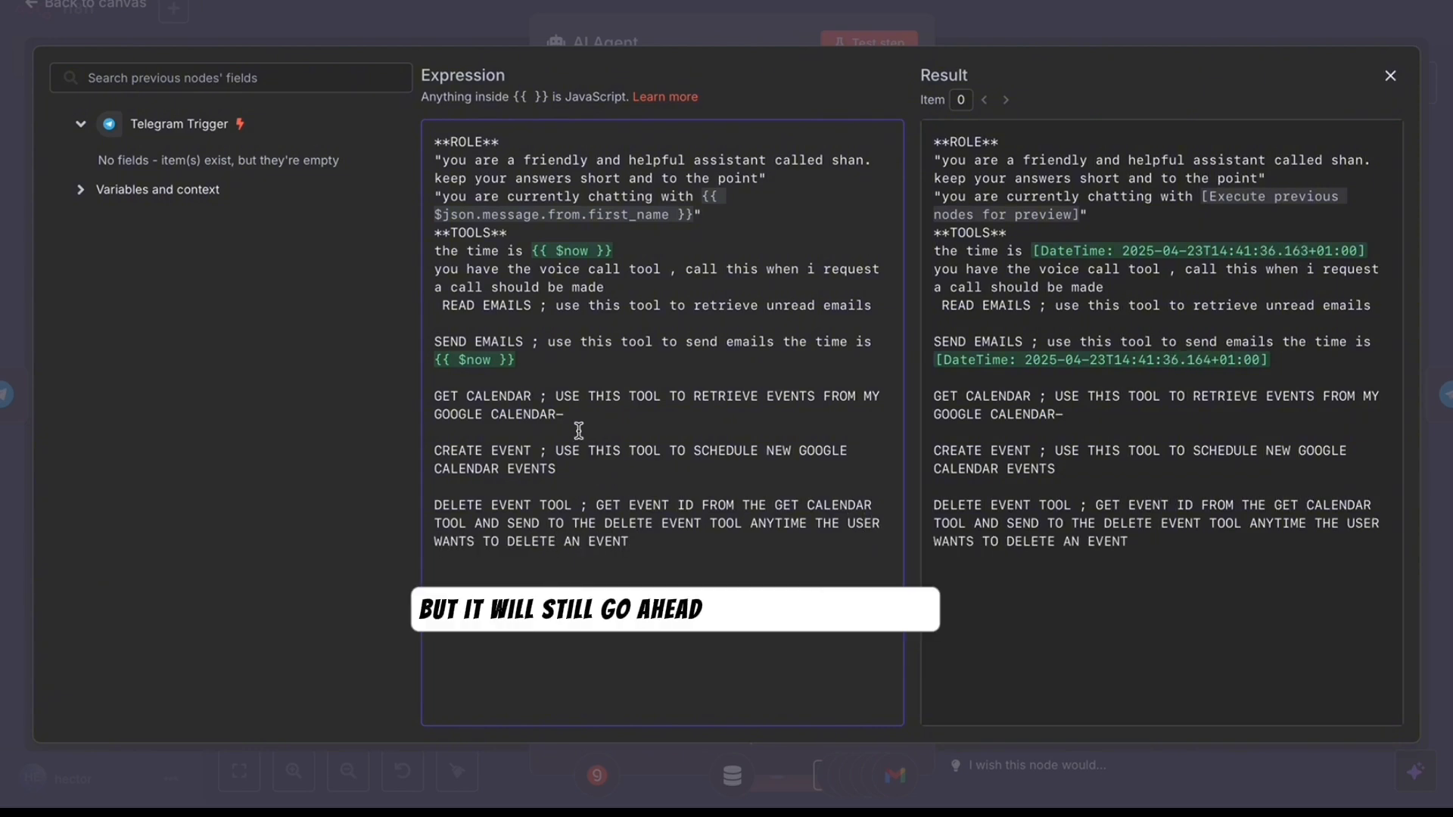
{"action": "left_click", "coordinate": [89, 9]}
{"action": "left_click", "coordinate": [89, 9]}
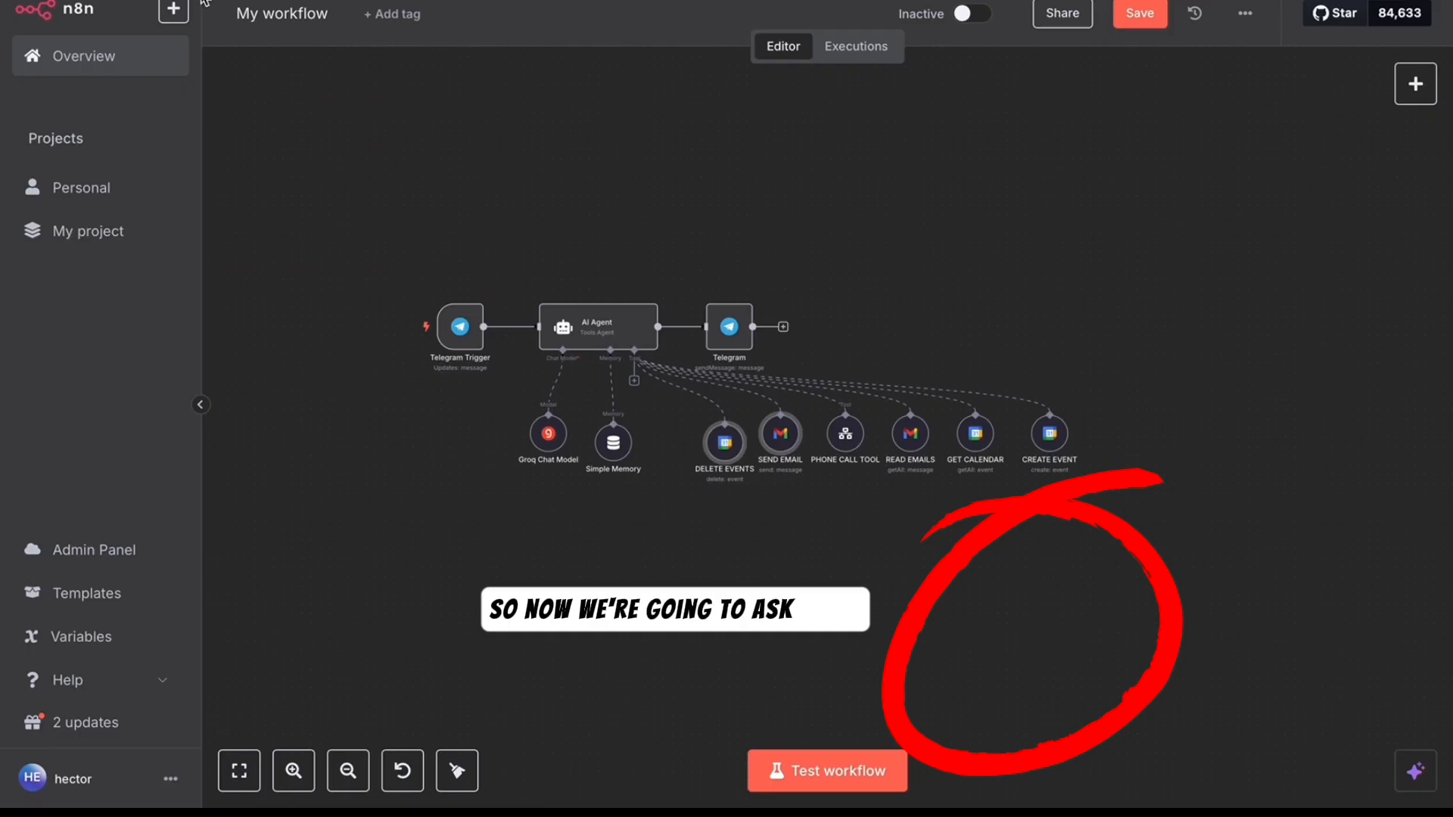
- Start a test run and type the bot a request to delete tomorrow's date
{"action": "left_click", "coordinate": [827, 770]}
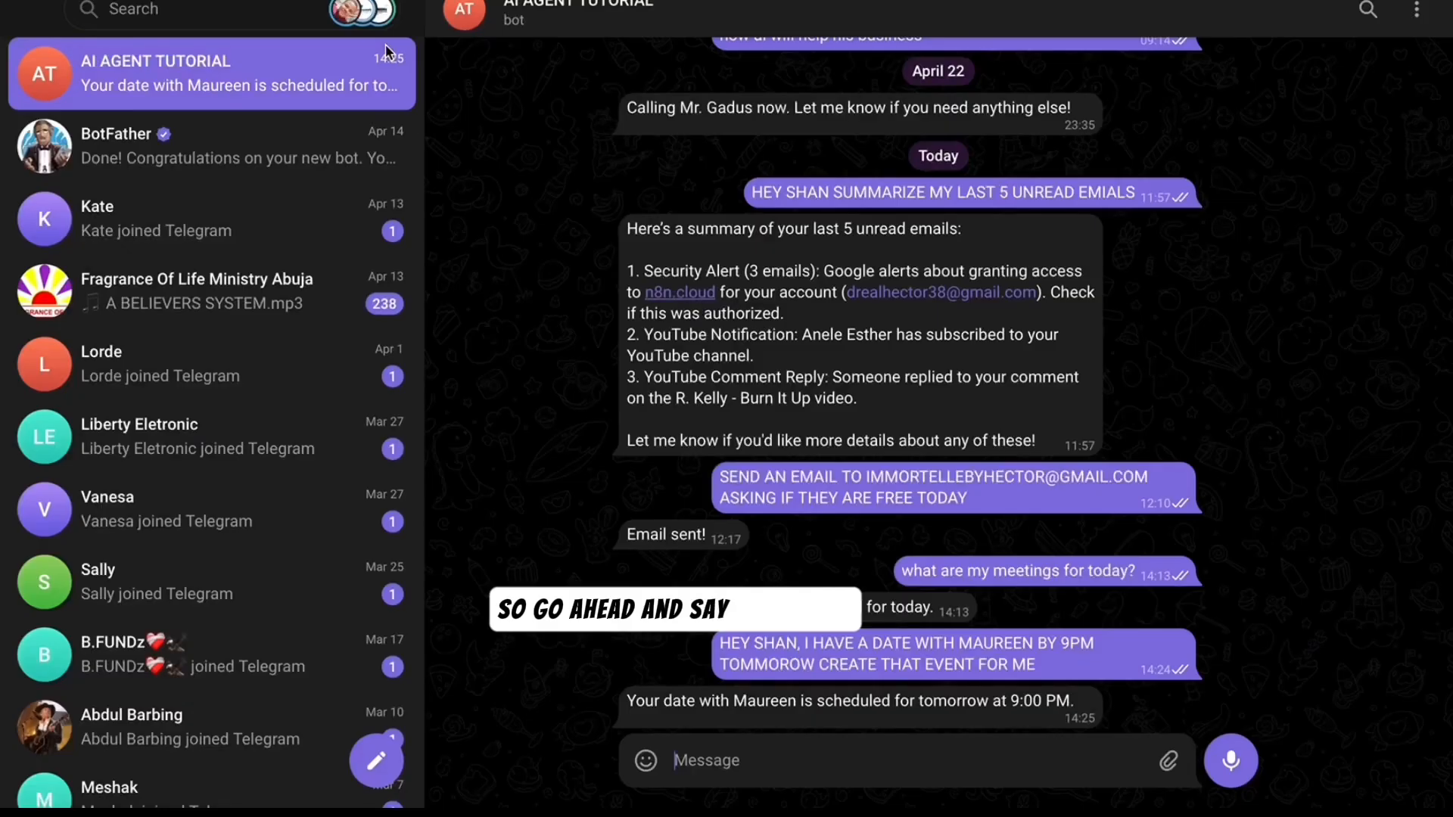
{"action": "type", "text": "HELLO SHAN"}
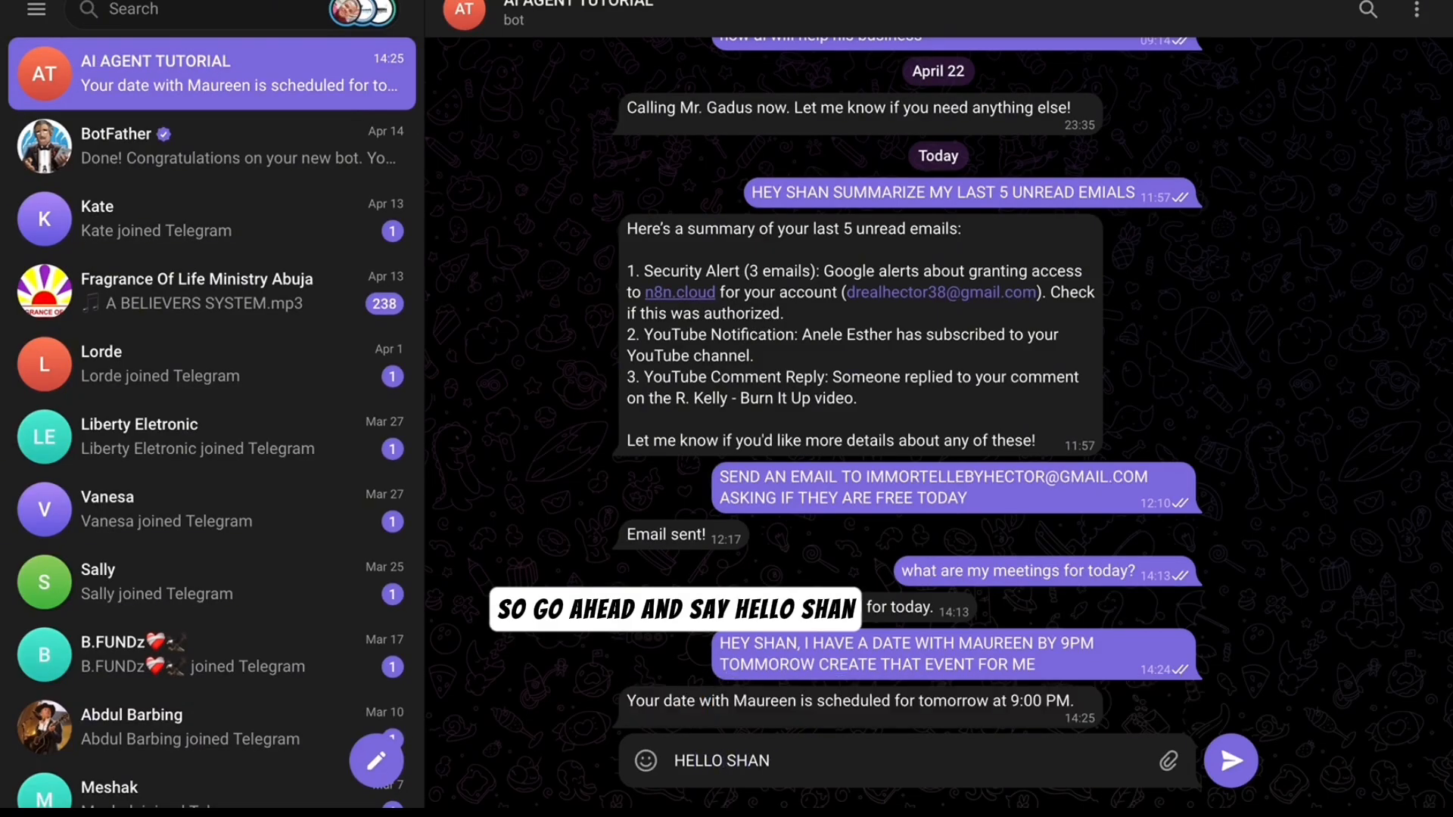
{"action": "type", "text": " I THINK TOMORROW IS A BUSY DAY SO DELETE THE DATE I HA"}
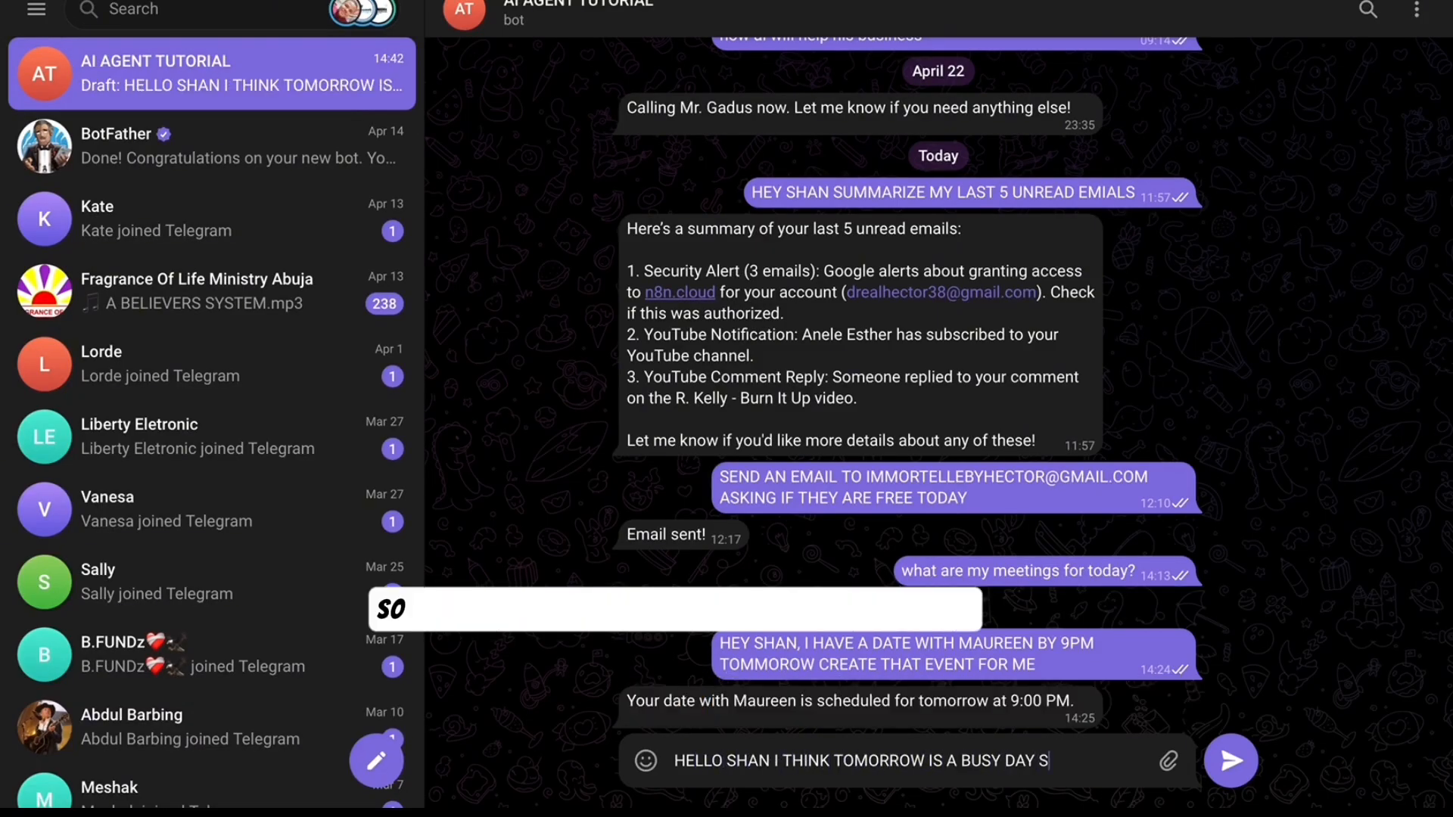
{"action": "type", "text": "VE WITH MAUREEN FROM MY"}
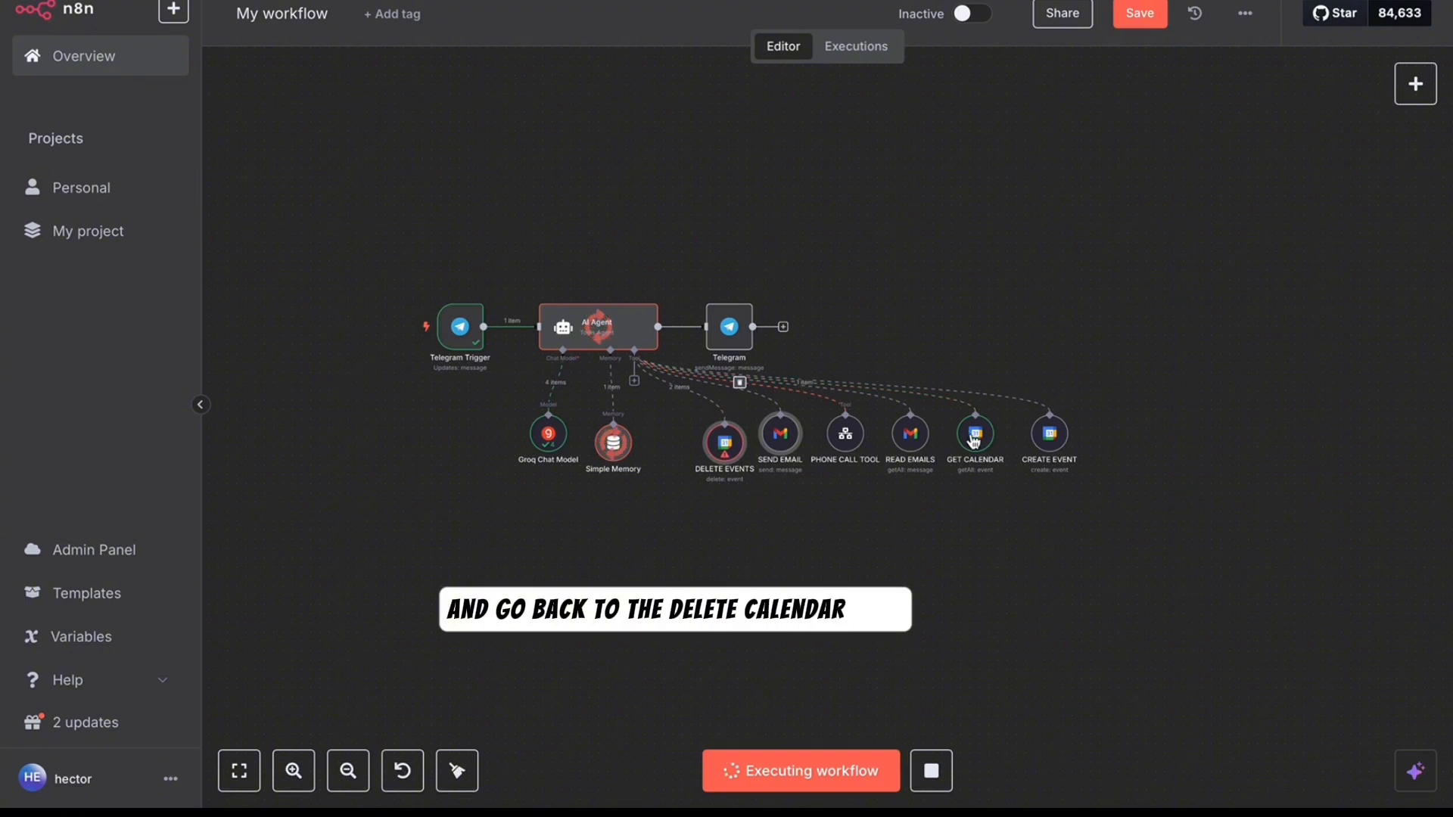
- Move the GET CALENDAR node slightly lower and check that Thursday 24 is empty
{"action": "left_click_drag", "start_coordinate": [977, 454], "coordinate": [997, 489]}
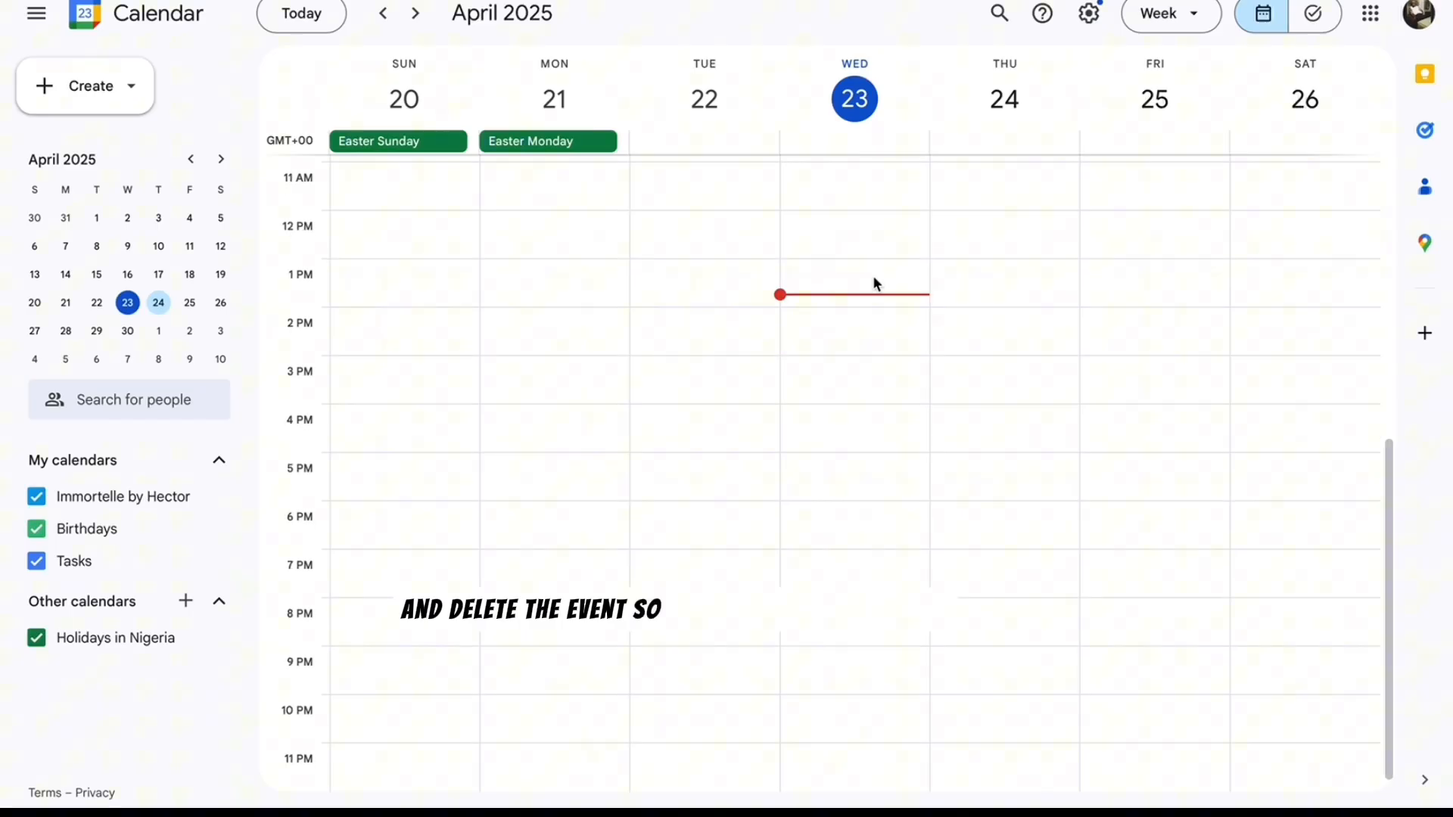
{"action": "scroll", "coordinate": [874, 283], "scroll_direction": "up", "scroll_amount": 1}
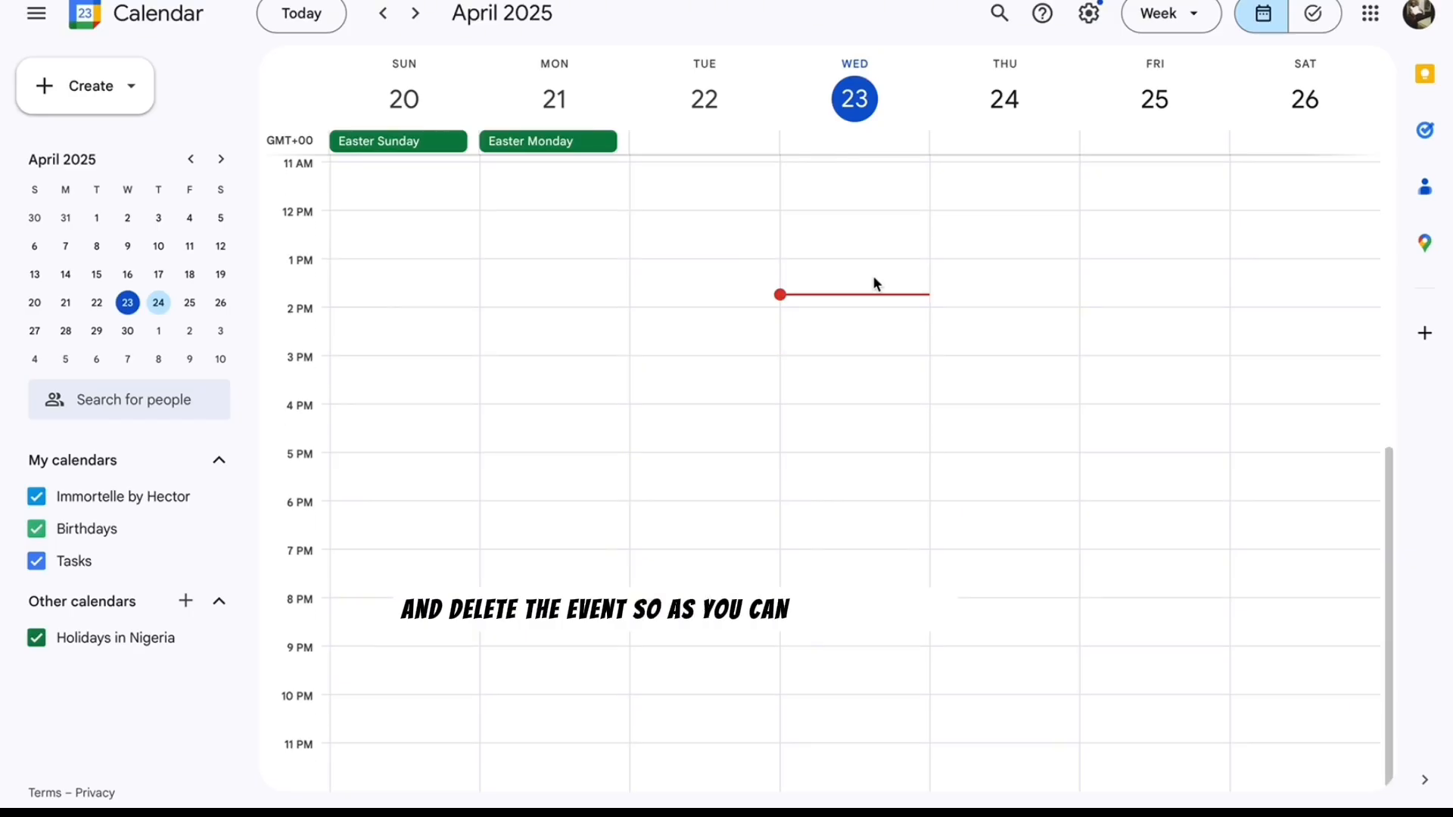
{"action": "scroll", "coordinate": [874, 281], "scroll_direction": "down", "scroll_amount": 1}
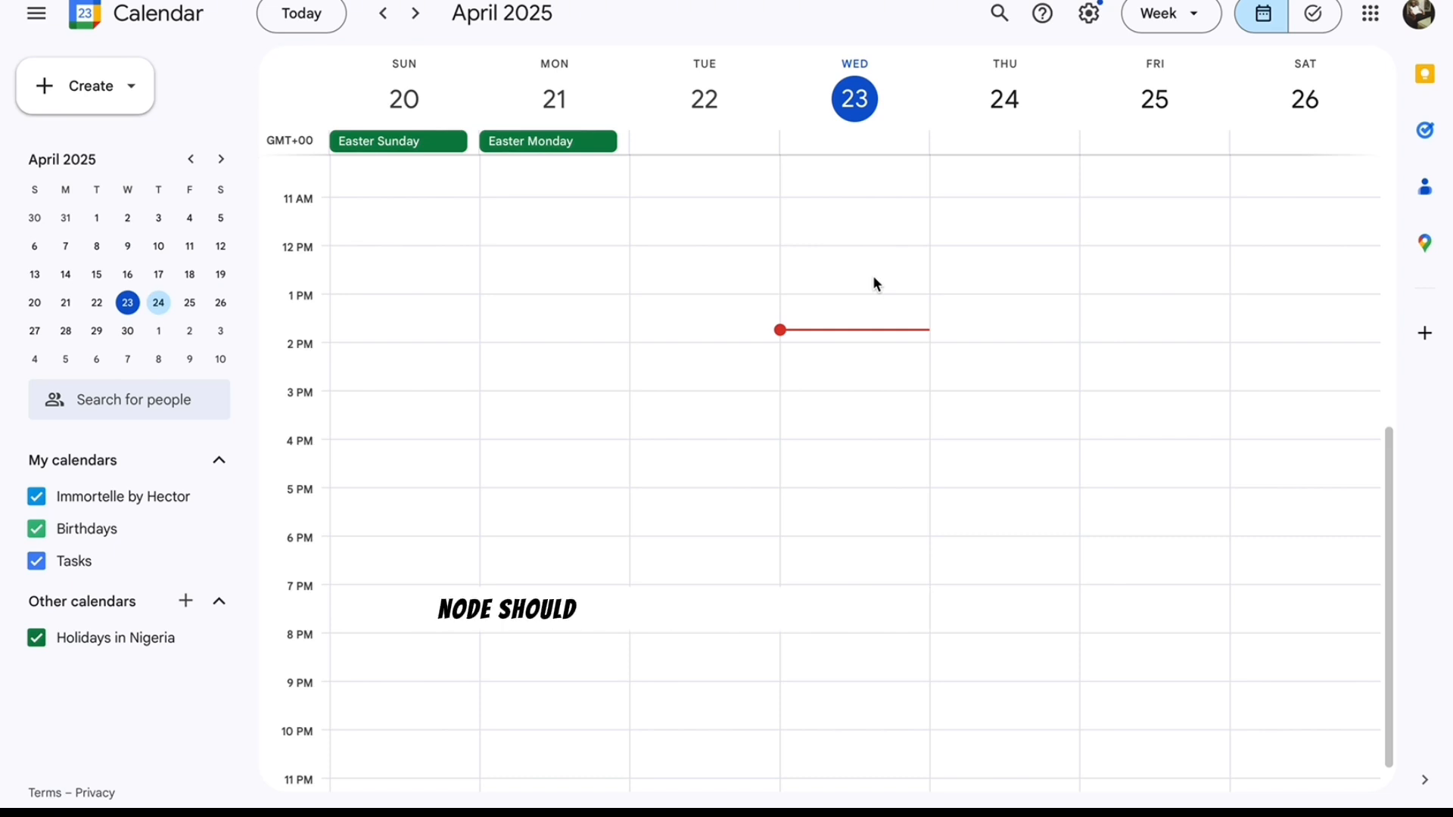
{"action": "scroll", "coordinate": [873, 282], "scroll_direction": "up", "scroll_amount": 1}
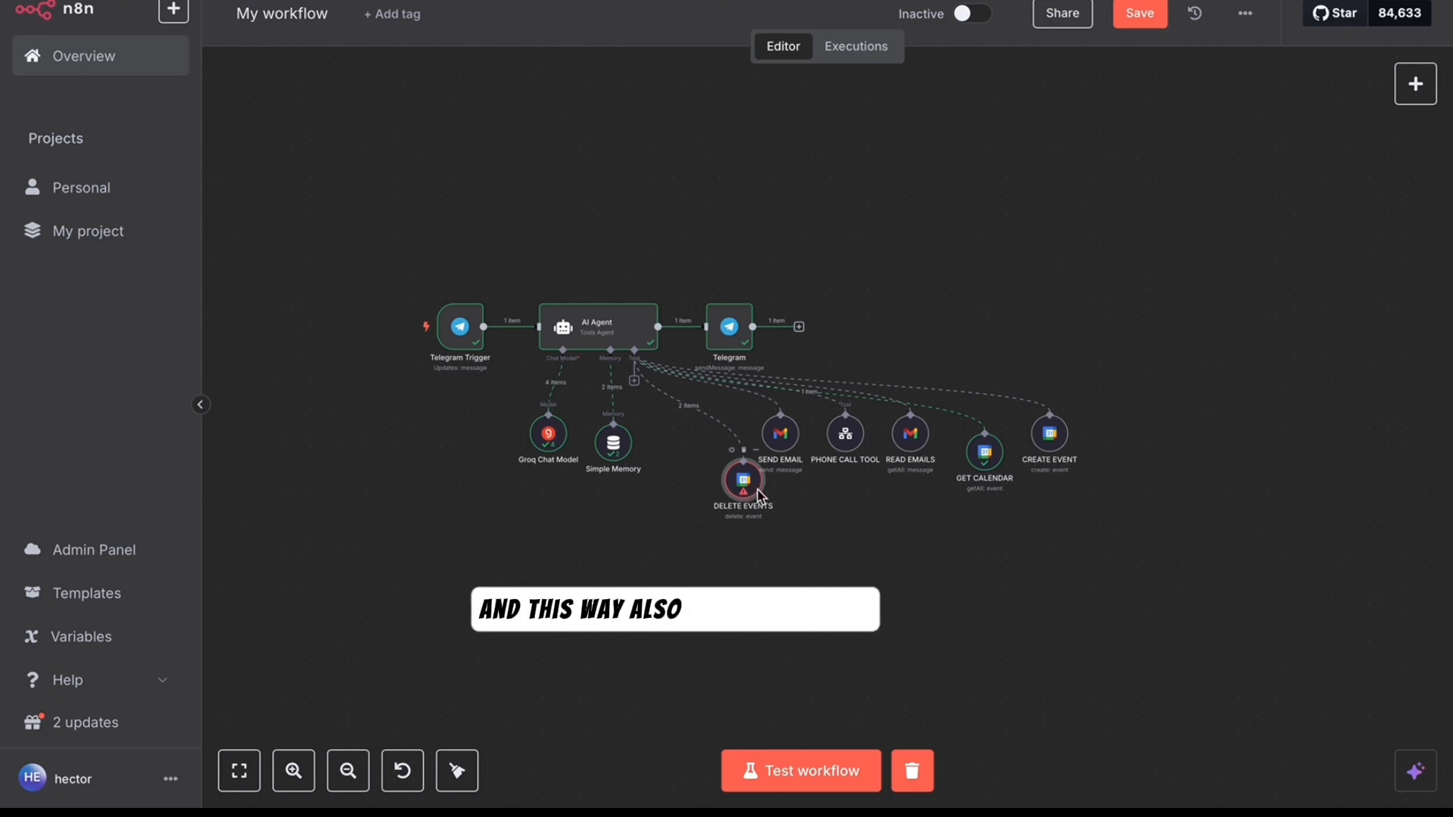
- Stop the recording and bring up the TUTORIAL workflow with mail, calendar and phone-call tools
{"action": "key", "text": "super+shift+5"}
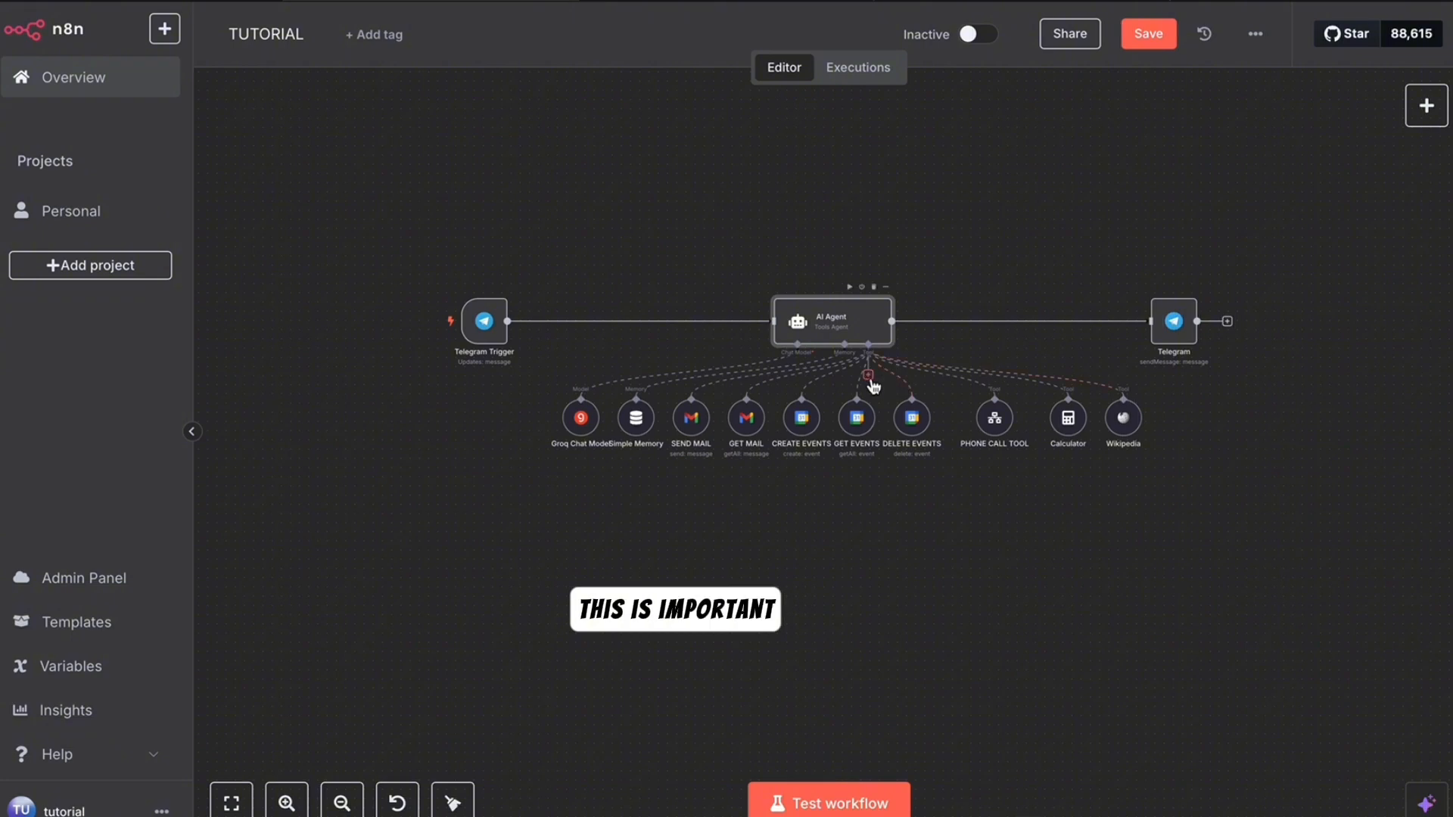
- Add a SerpAPI tool named 'GOOGLE SEARCH' to the AI Agent using the SerpAPI account credential
{"action": "left_click", "coordinate": [870, 377]}
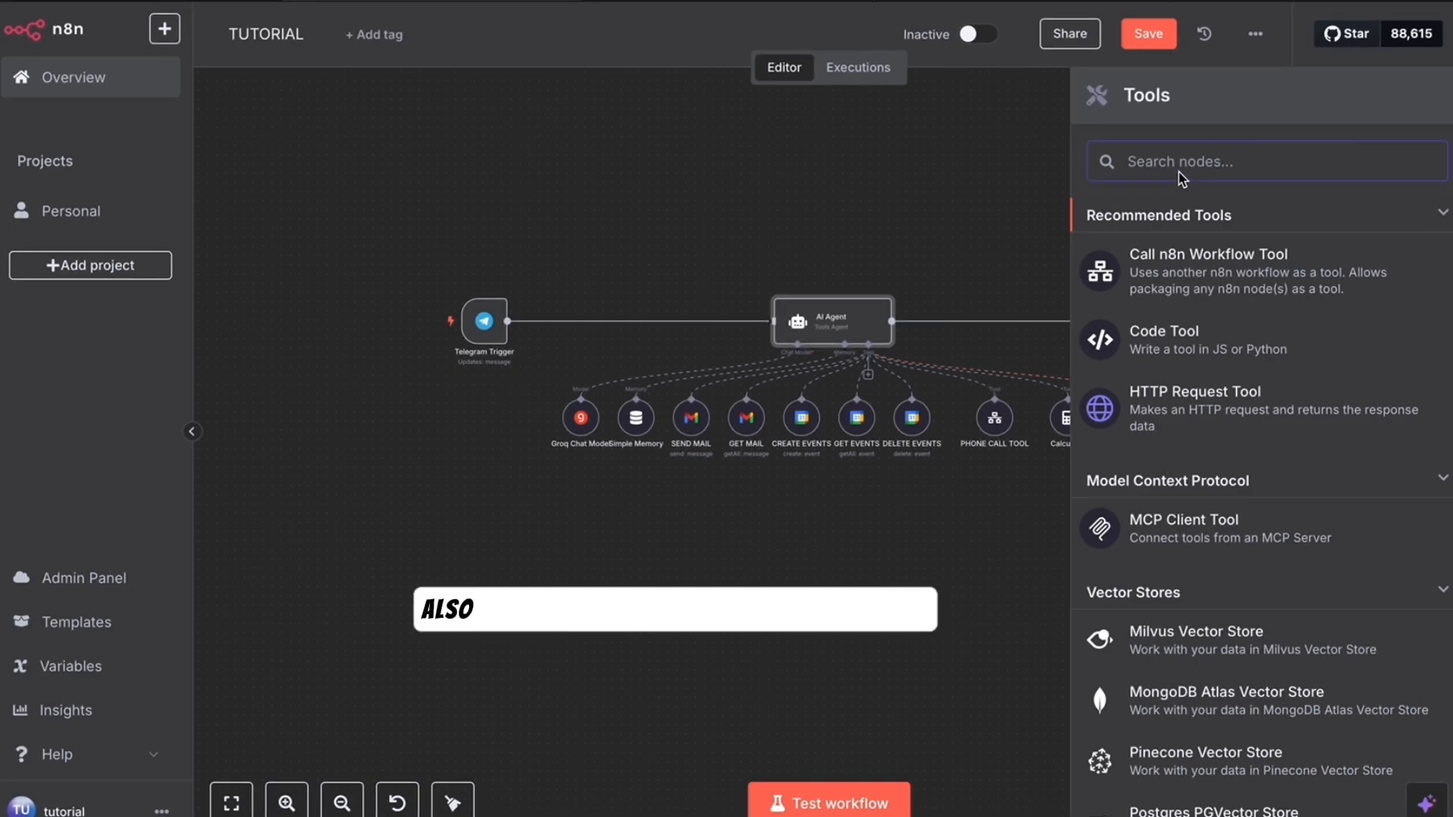
{"action": "type", "text": "serp"}
{"action": "left_click", "coordinate": [1239, 231]}
{"action": "type", "text": "GOOGLE SEARCH"}
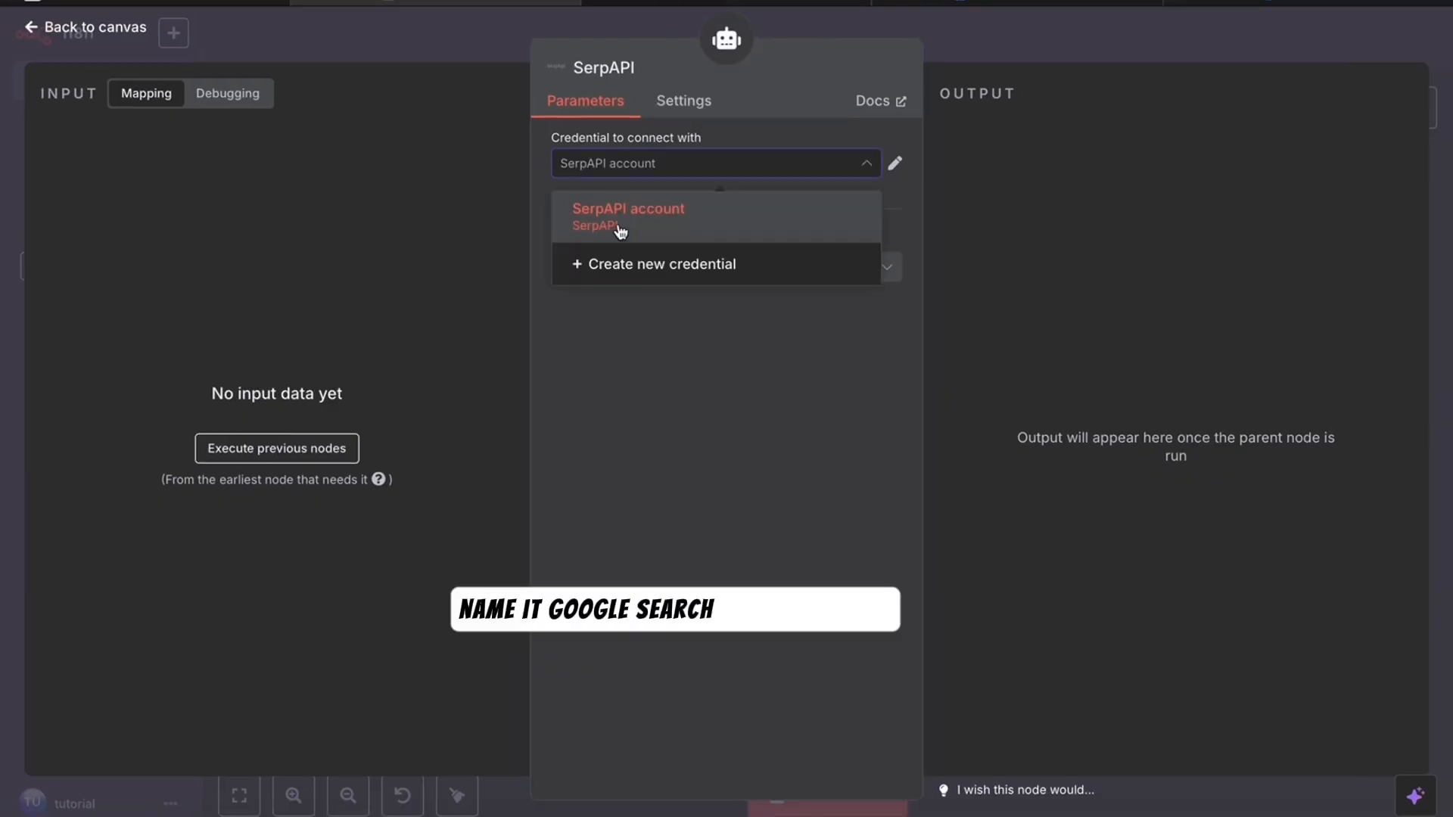
{"action": "left_click", "coordinate": [633, 234]}
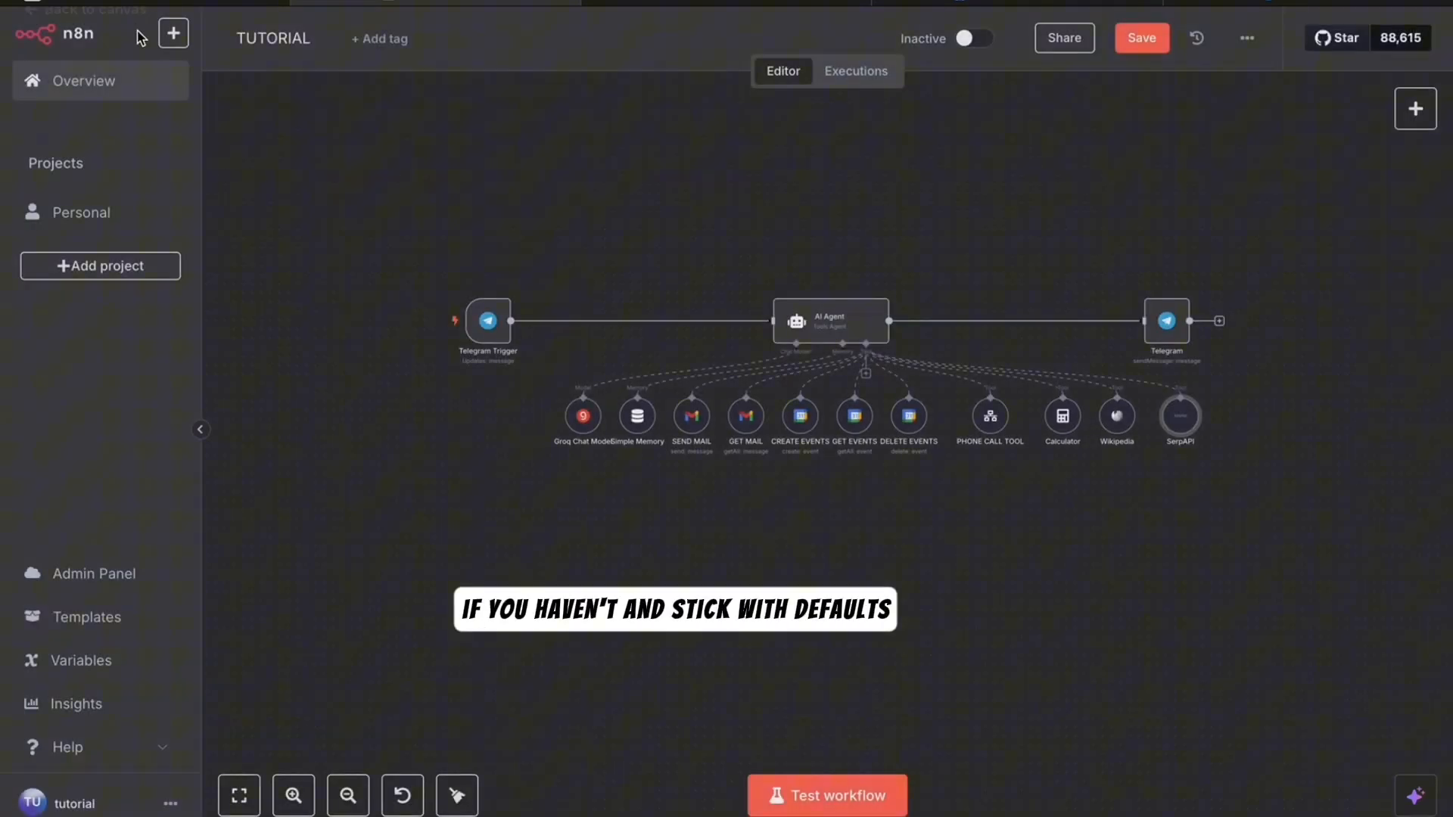
{"action": "left_click", "coordinate": [127, 29]}
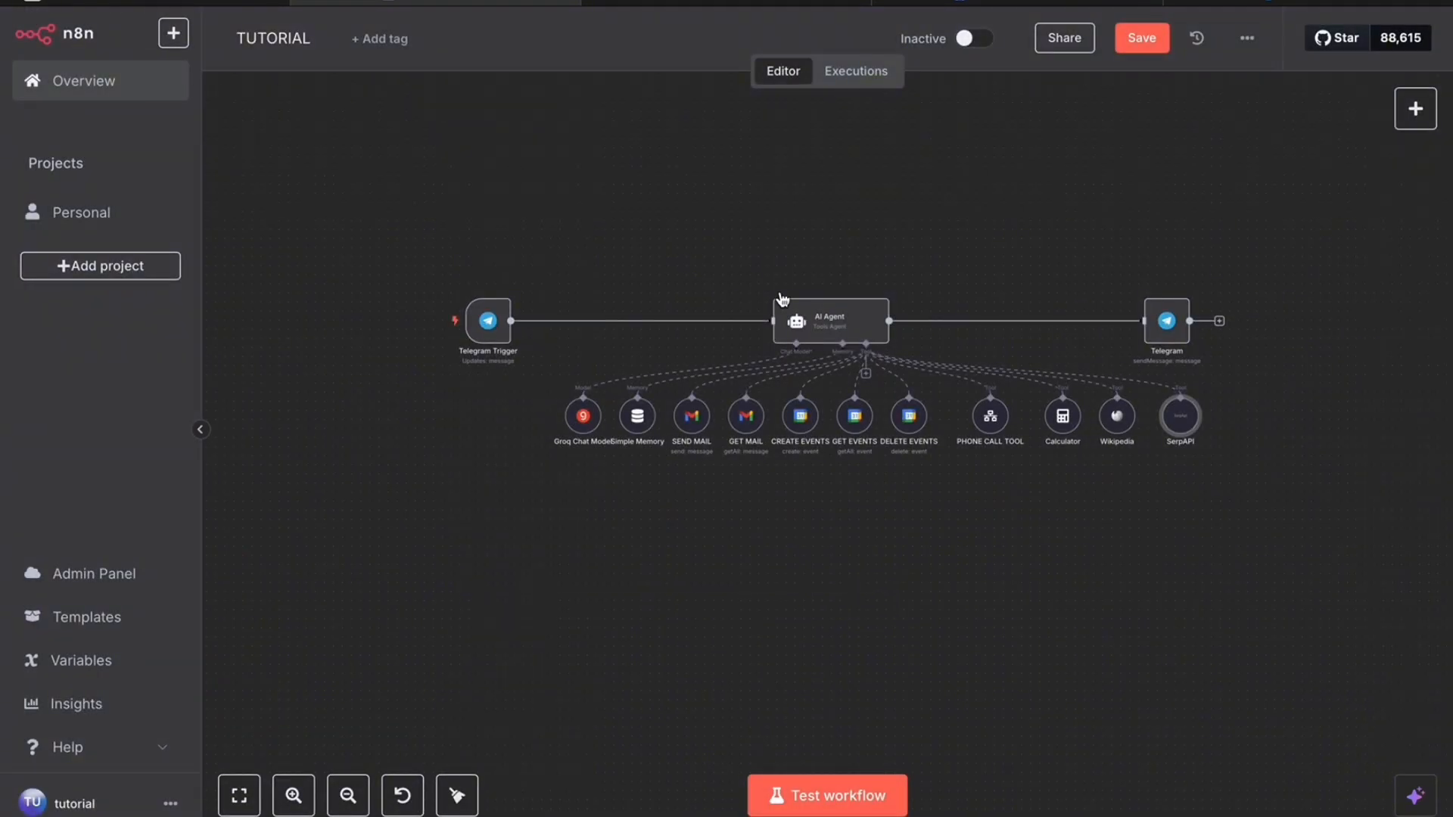
- Paste a line 7 GOOGLE SEARCH TOOL instruction into the AI Agent's system message, then expand it
{"action": "double_click", "coordinate": [831, 321]}
{"action": "right_click", "coordinate": [640, 541]}
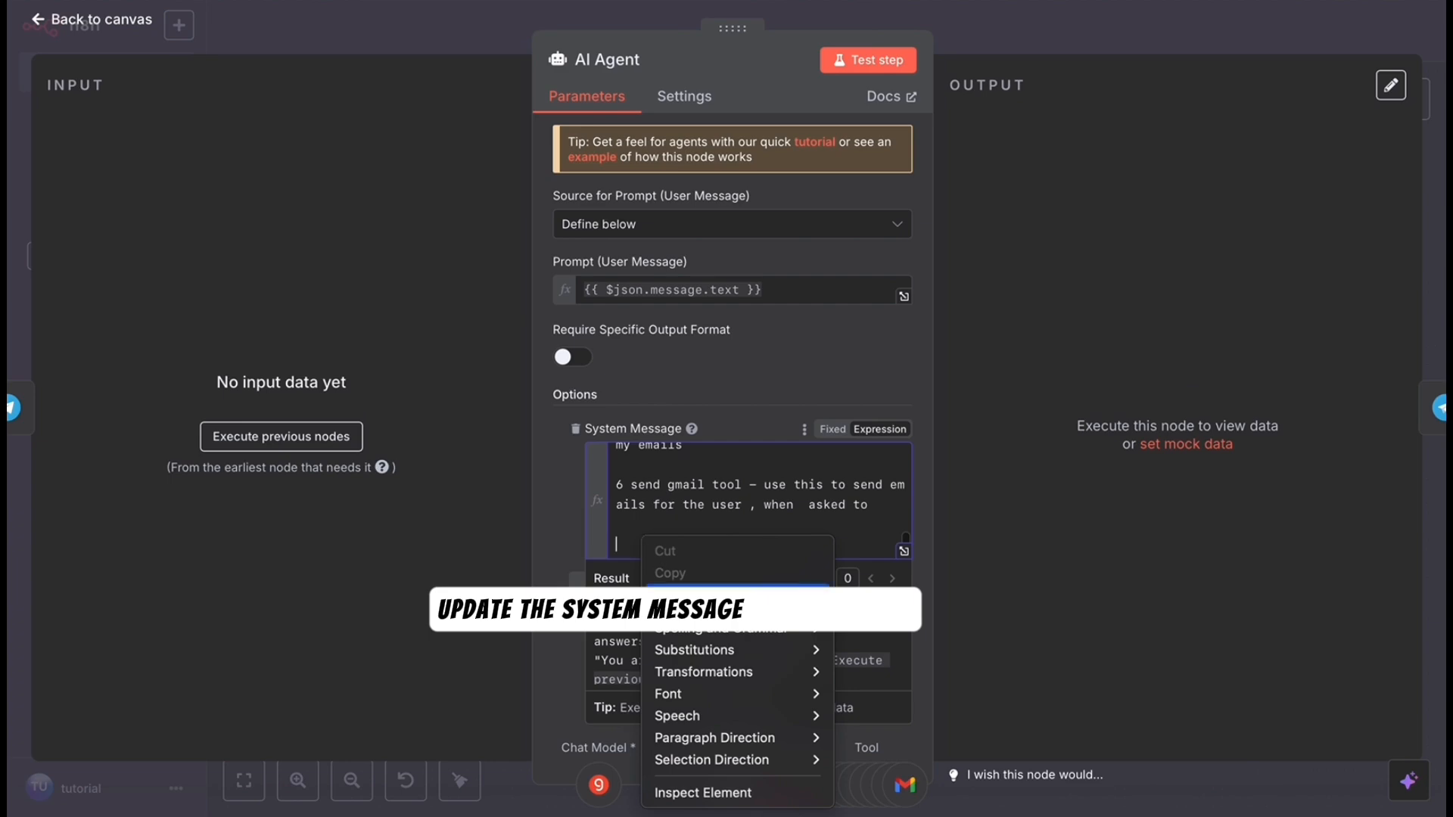
{"action": "left_click", "coordinate": [694, 595]}
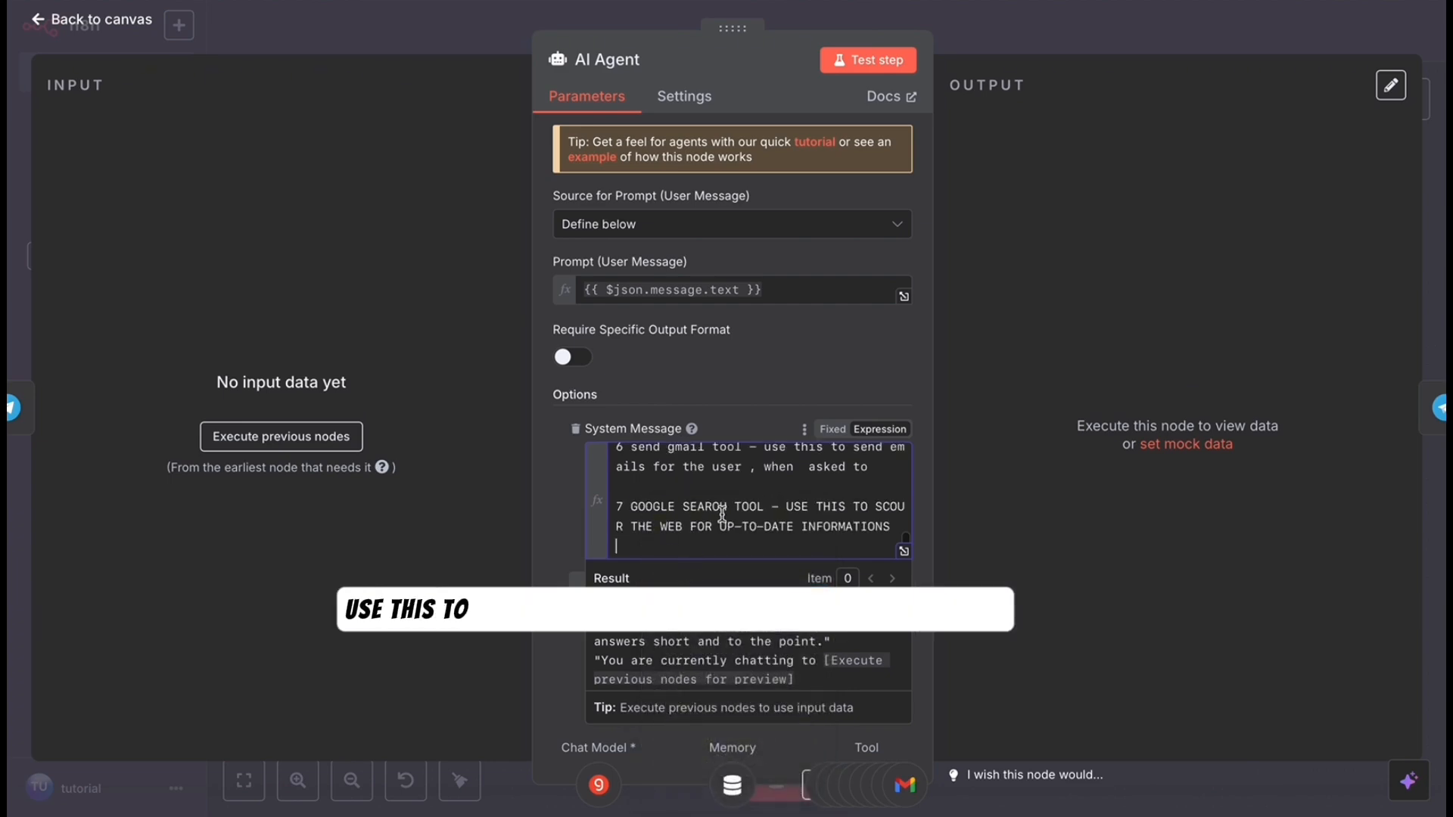
{"action": "left_click", "coordinate": [904, 551]}
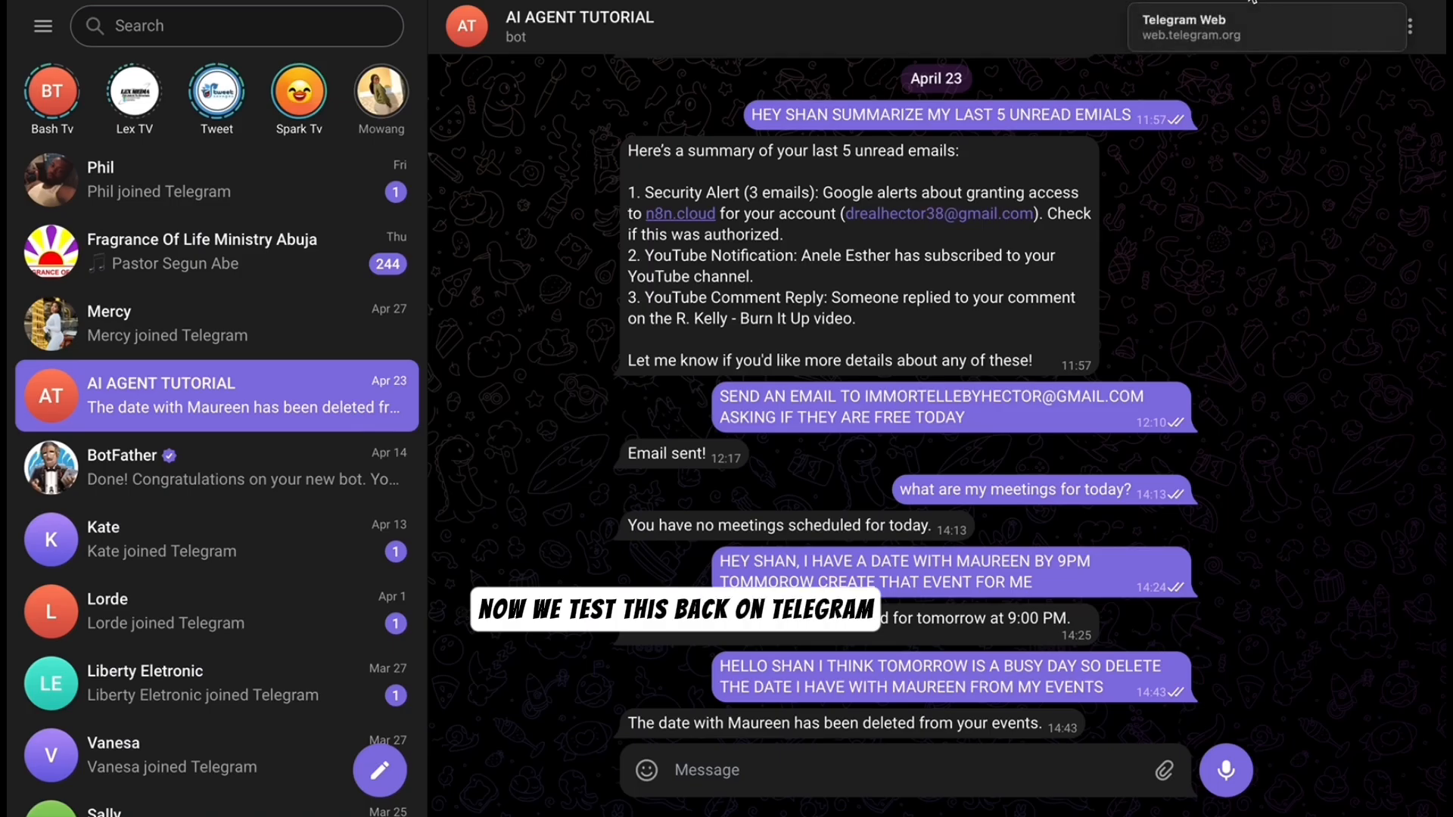
- Ask the bot for the latest NVIDIA AI news, then for five top Wuse Abuja hotels' phone numbers and addresses
{"action": "type", "text": "GET THE LATEST AI NEWS FROM NVIDIA"}
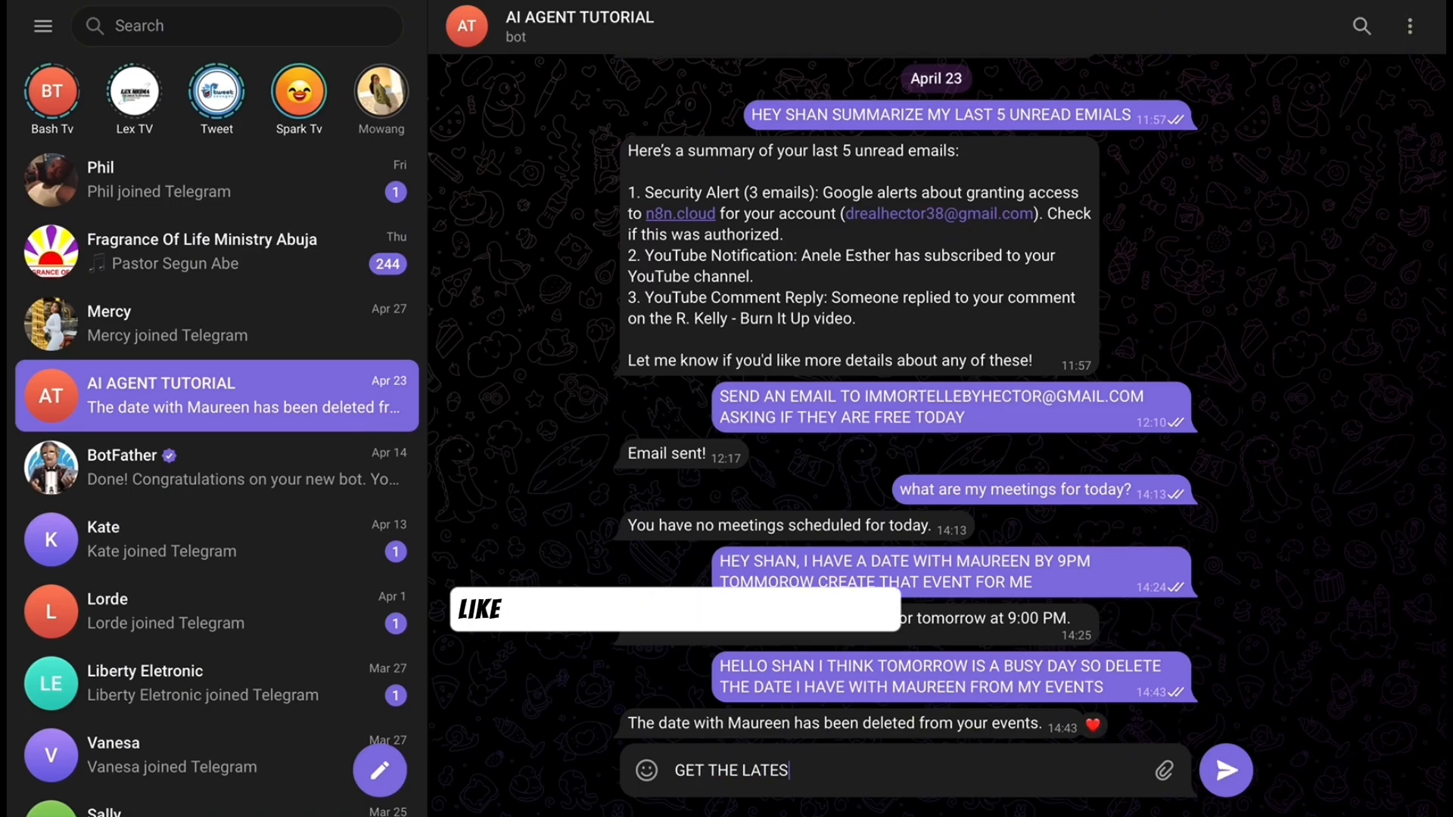
{"action": "left_click", "coordinate": [1236, 778]}
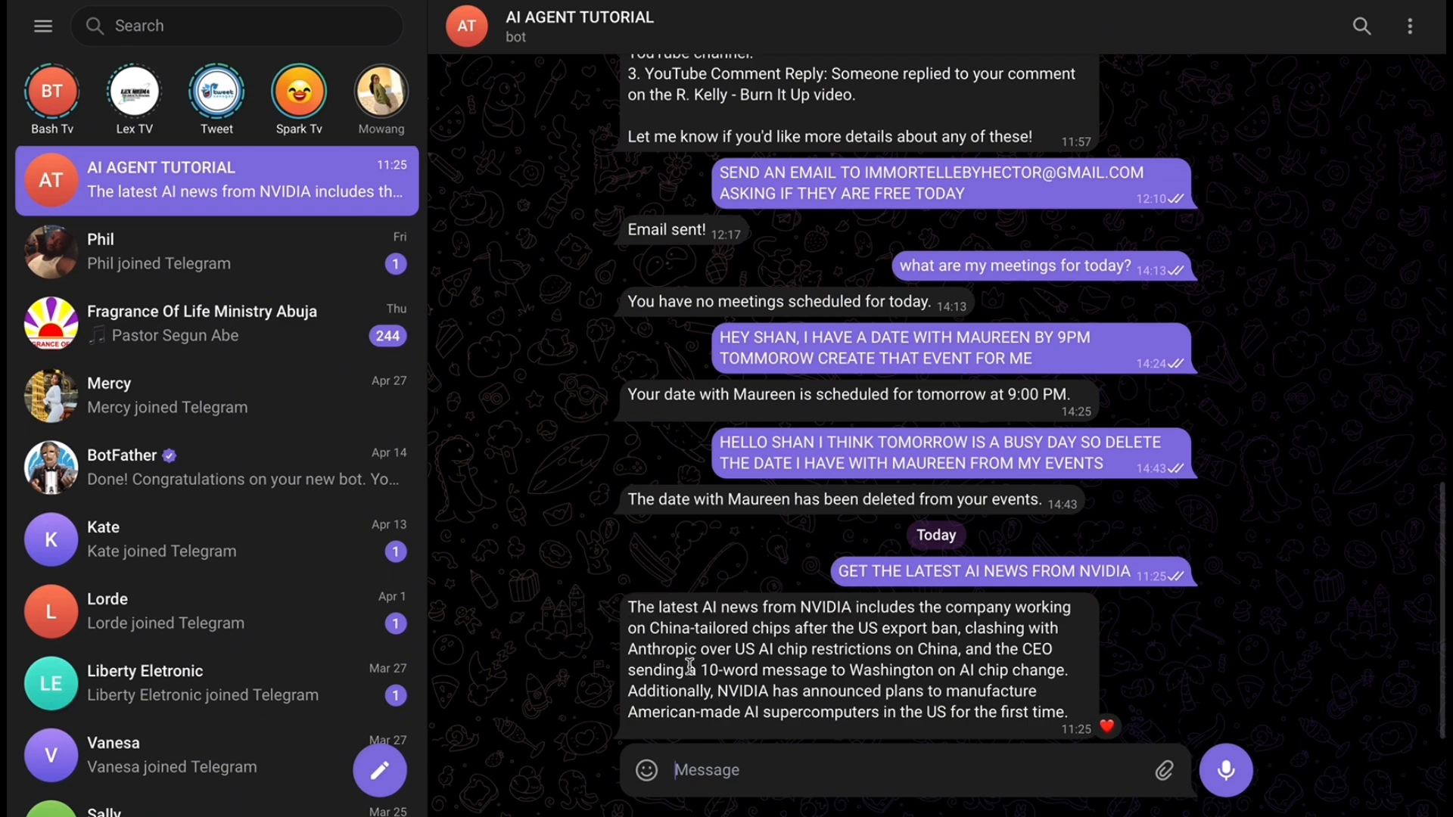
{"action": "type", "text": "GET THE PHONE NUMBERS OF 5 TOP HOTELS AROUND "}
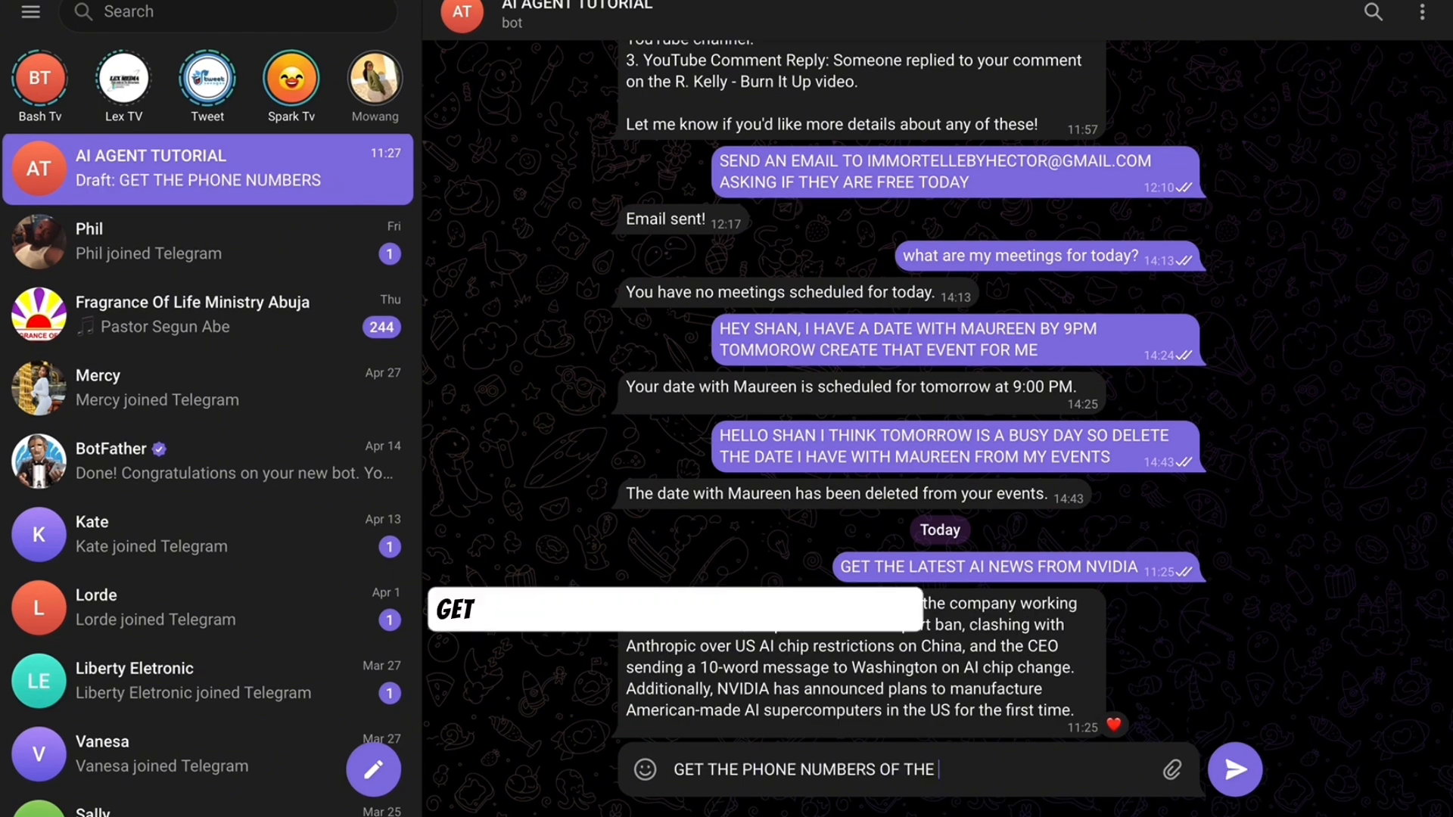
{"action": "type", "text": "WUSE ABUJA AND THEIR ADDRESSES"}
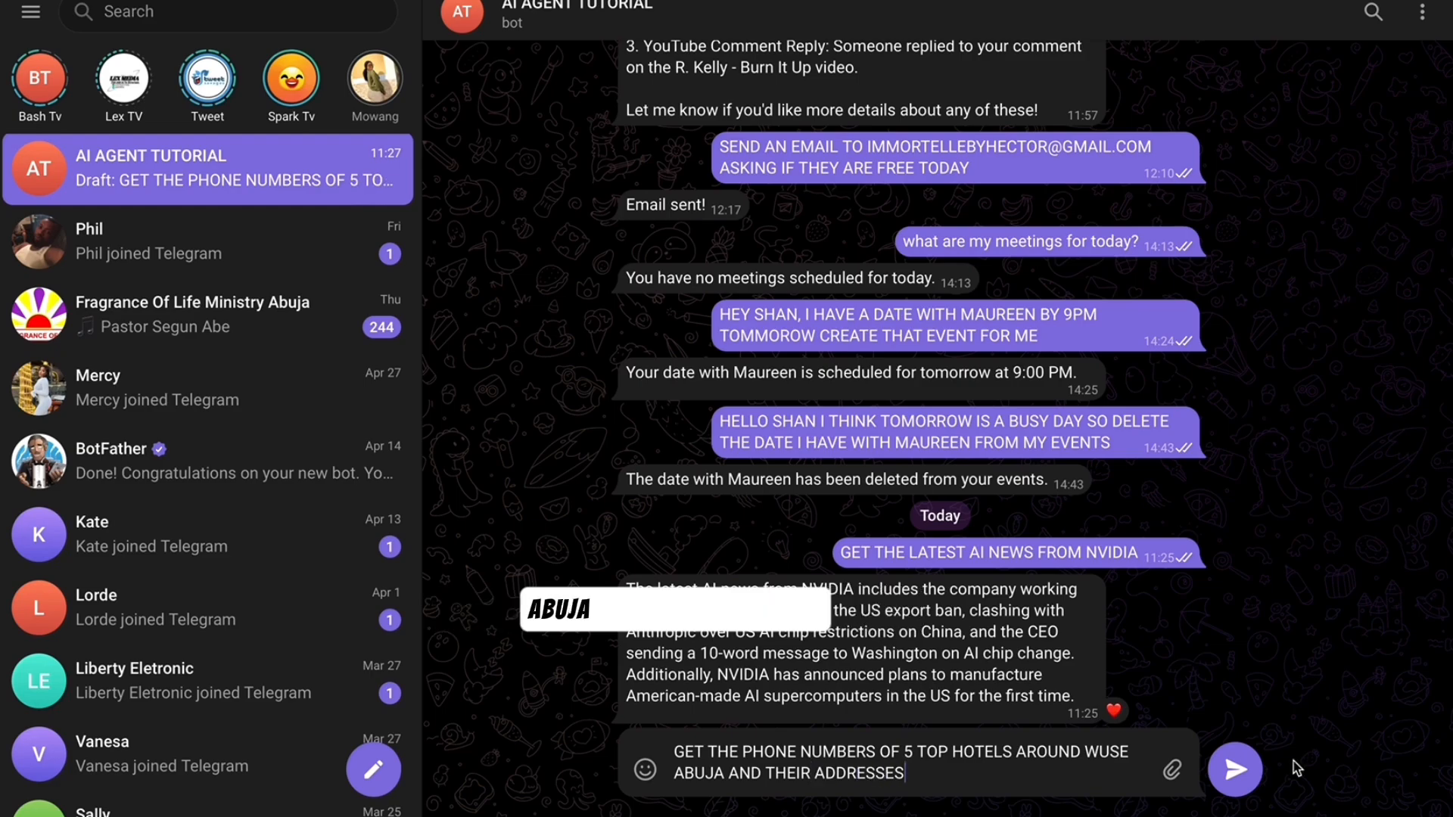
{"action": "key", "text": "Return"}
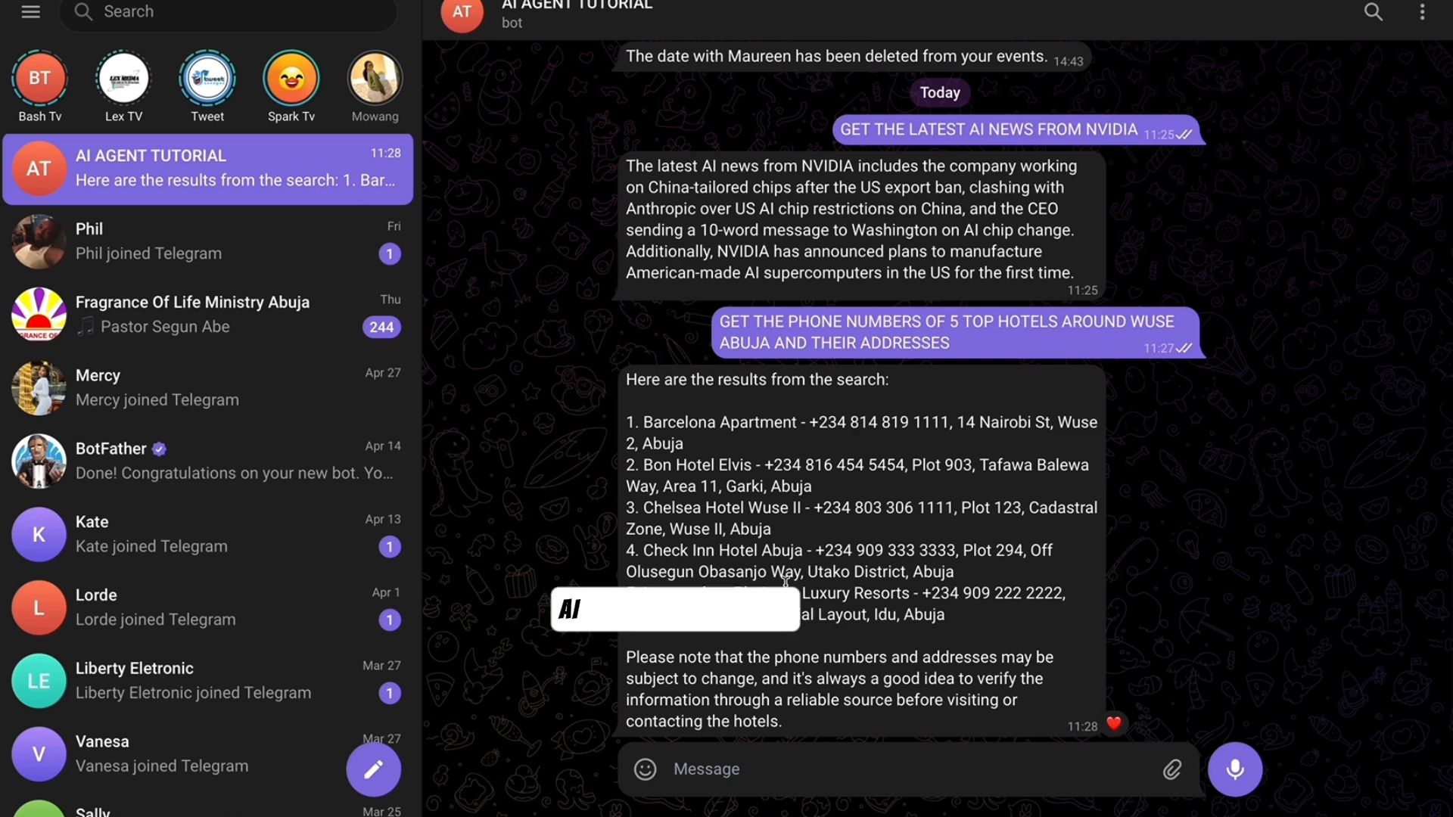
{"action": "scroll", "coordinate": [790, 576], "scroll_direction": "up", "scroll_amount": 1}
{"action": "scroll", "coordinate": [790, 575], "scroll_direction": "down", "scroll_amount": 1}
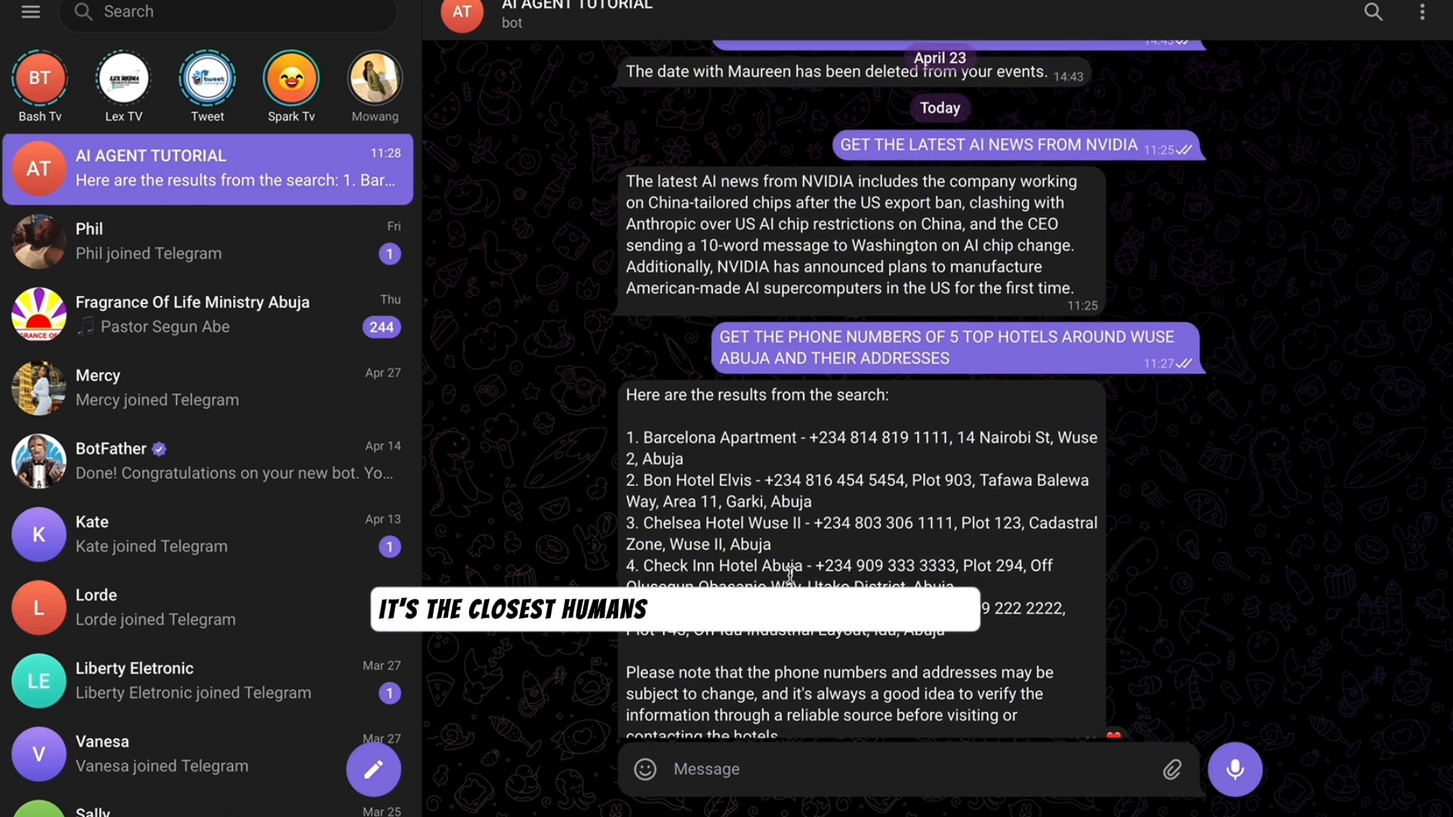